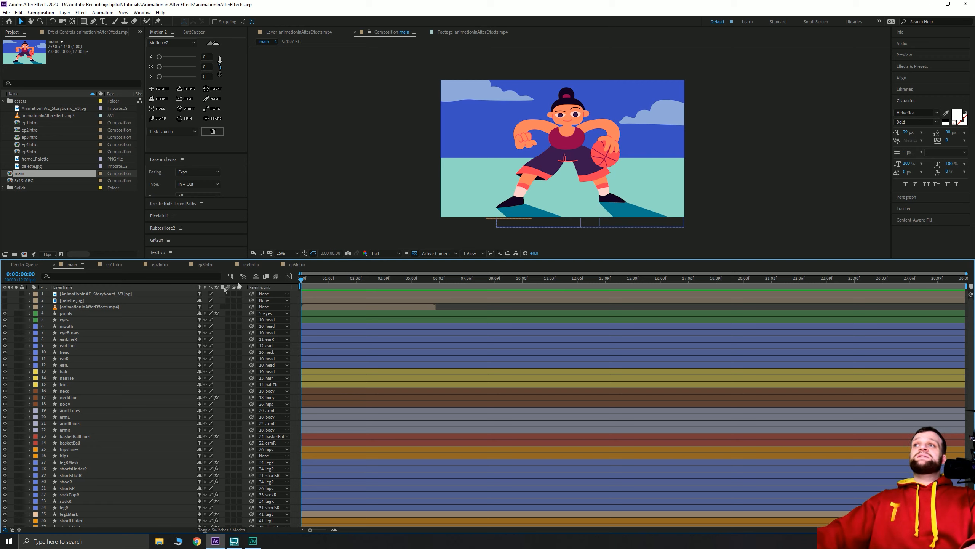
- Show the animationInAfterEffects.mp4 layer at 100% opacity and play back the sketch animation
{"action": "left_click", "coordinate": [4, 307]}
{"action": "key", "text": "Caps_Lock"}
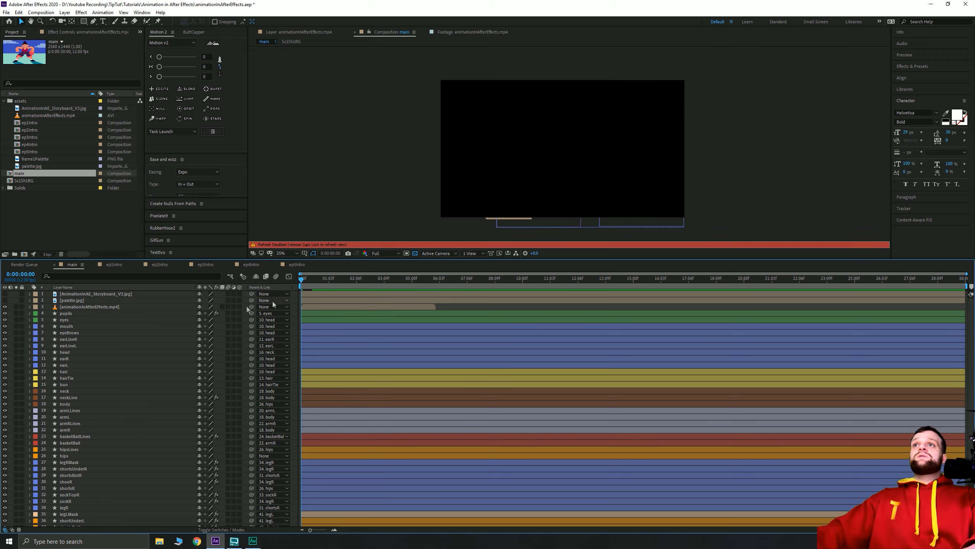
{"action": "key", "text": "Caps_Lock"}
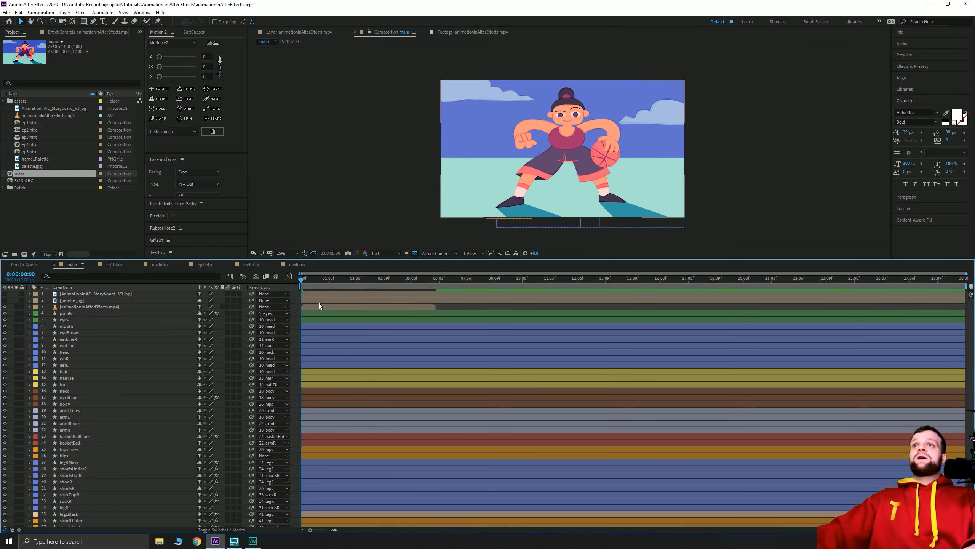
{"action": "left_click", "coordinate": [319, 306]}
{"action": "left_click", "coordinate": [222, 529]}
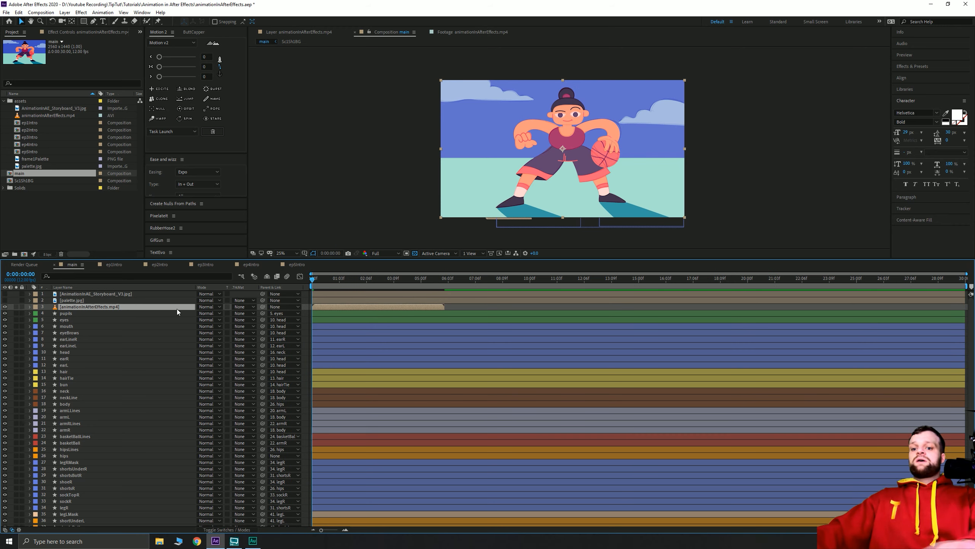
{"action": "key", "text": "t"}
{"action": "left_click_drag", "start_coordinate": [199, 313], "coordinate": [431, 305]}
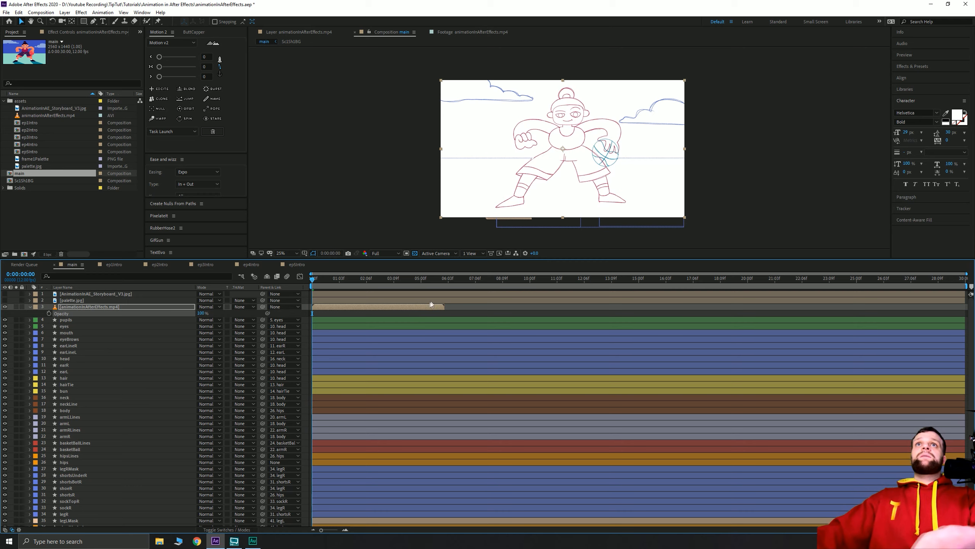
{"action": "key", "text": "space"}
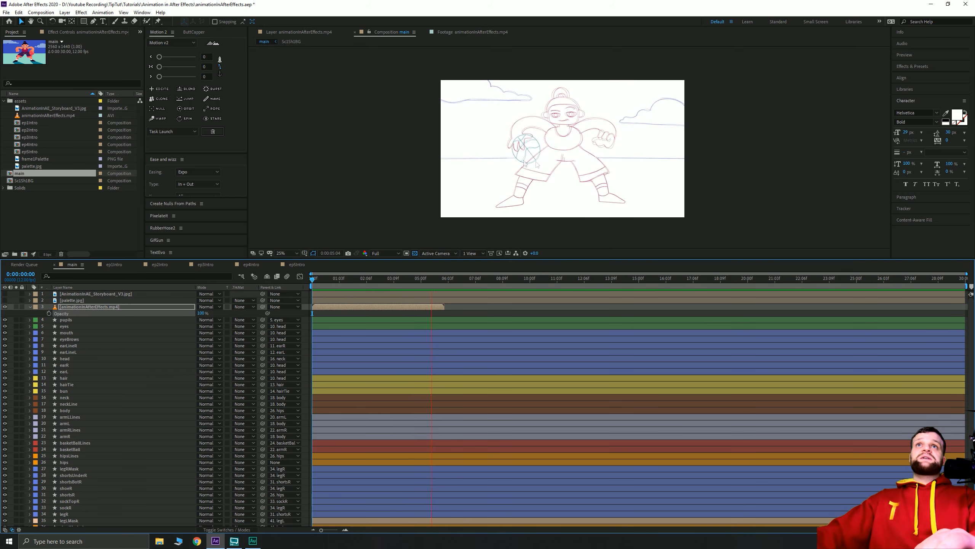
{"action": "key", "text": "space"}
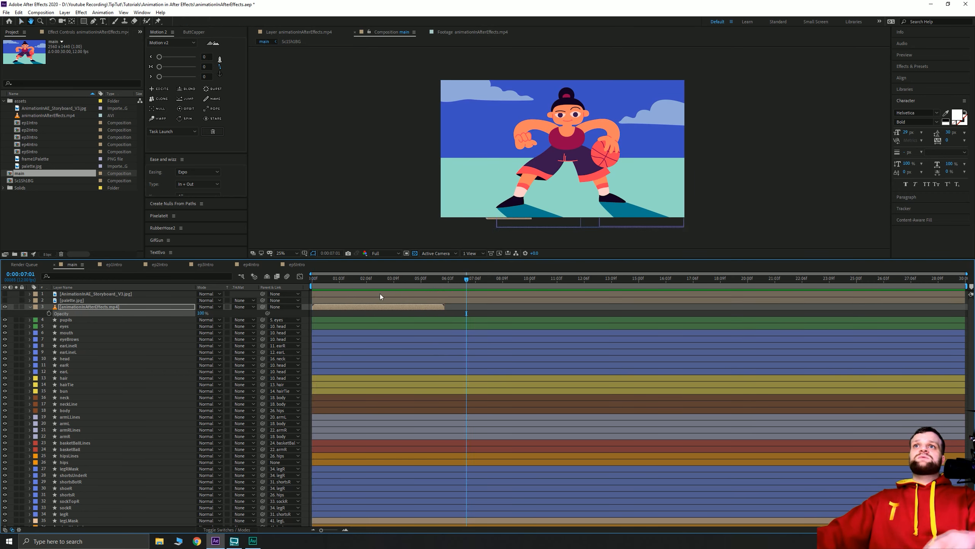
- Set the reference video layer's opacity to 20% and make the palette.jpg and AnimationInAE_Storyboard_V3.jpg layers visible
{"action": "left_click_drag", "start_coordinate": [200, 312], "coordinate": [166, 316]}
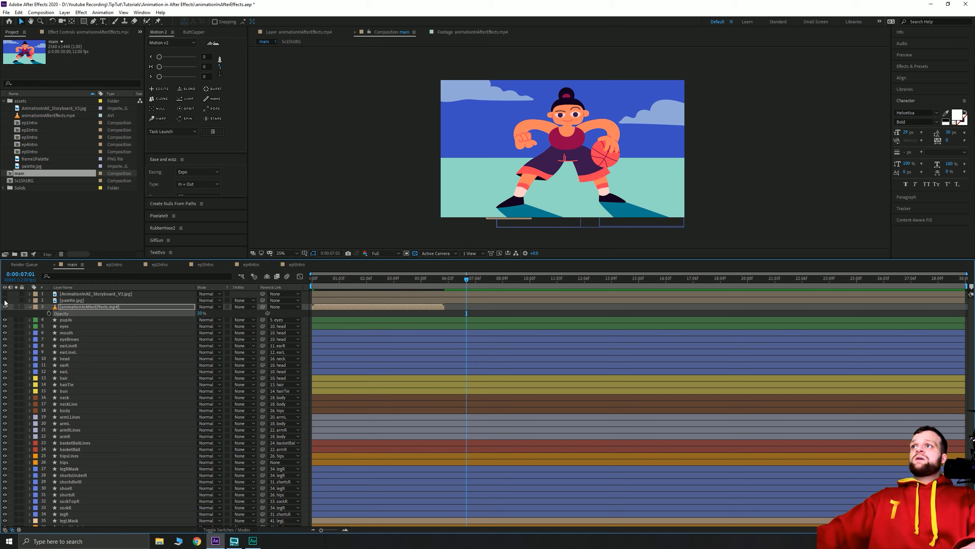
{"action": "left_click_drag", "start_coordinate": [5, 300], "coordinate": [5, 294]}
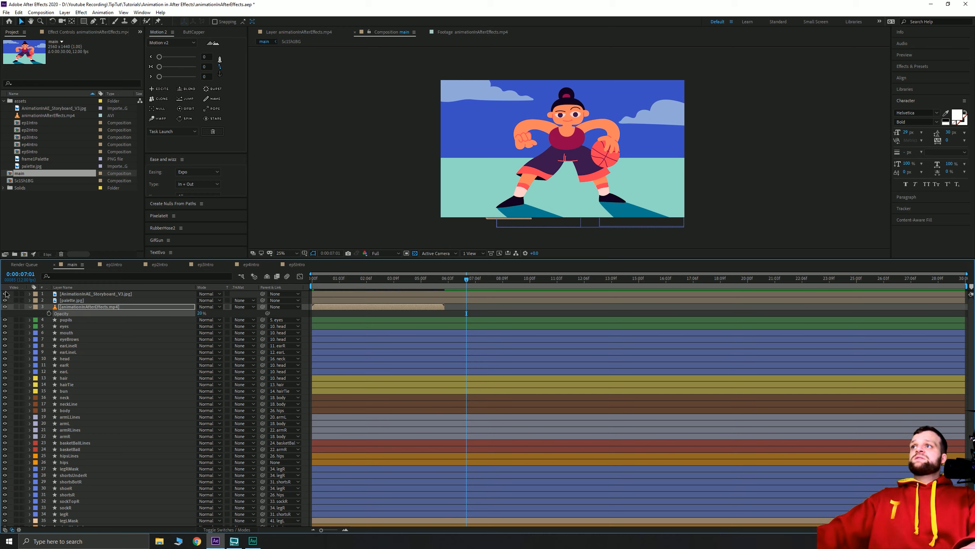
- Mark the storyboard, palette and reference video layers as shy and hide shy layers in the timeline
{"action": "left_click", "coordinate": [77, 294]}
{"action": "left_click", "coordinate": [80, 306], "text": "shift"}
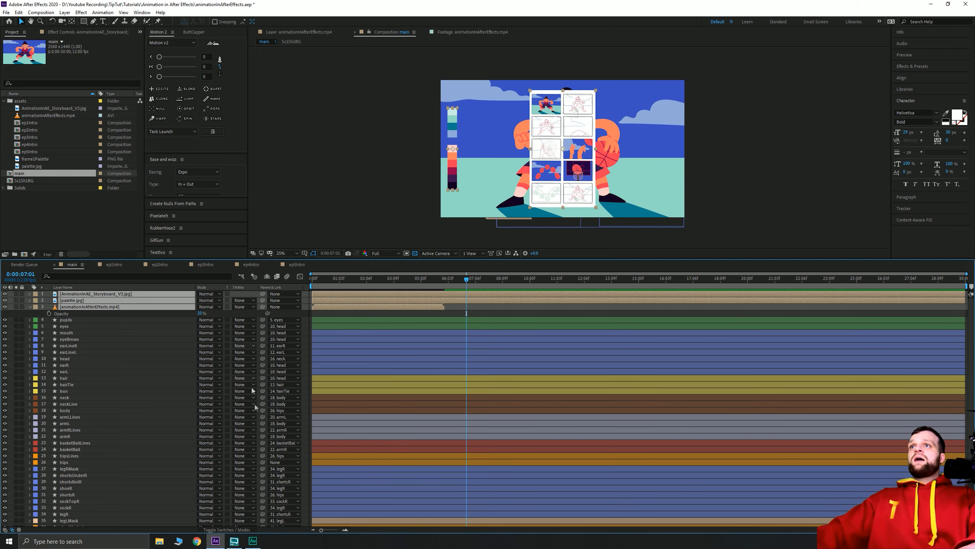
{"action": "left_click", "coordinate": [227, 530]}
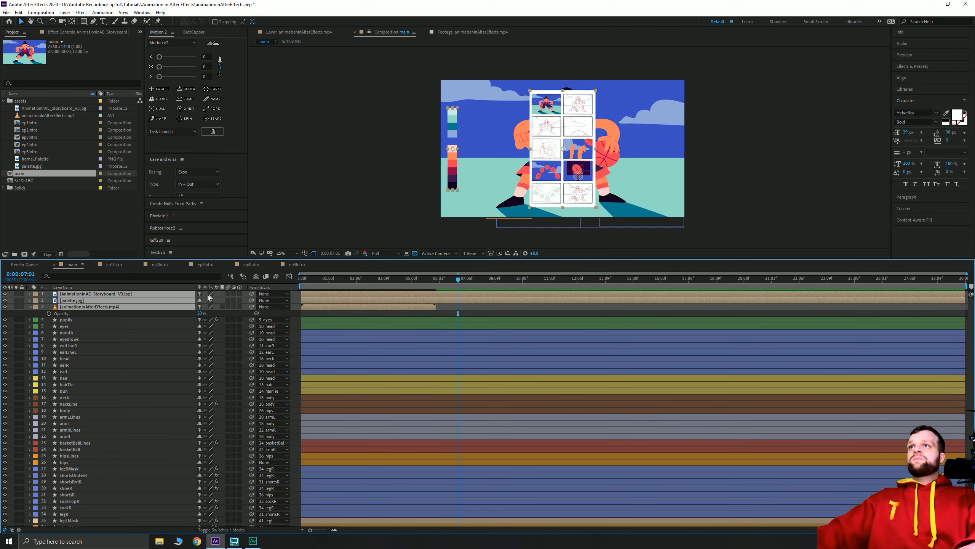
{"action": "left_click_drag", "start_coordinate": [200, 294], "coordinate": [199, 307]}
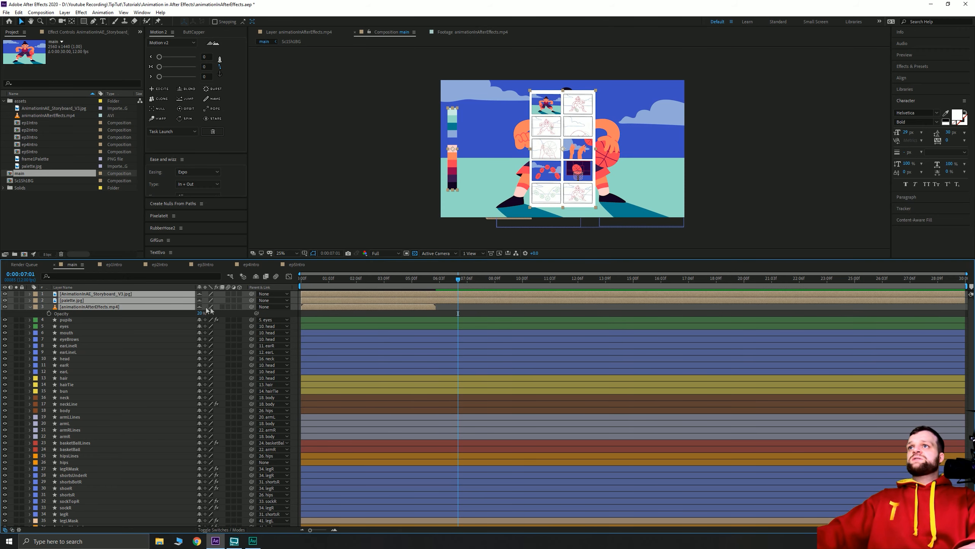
{"action": "left_click", "coordinate": [255, 277]}
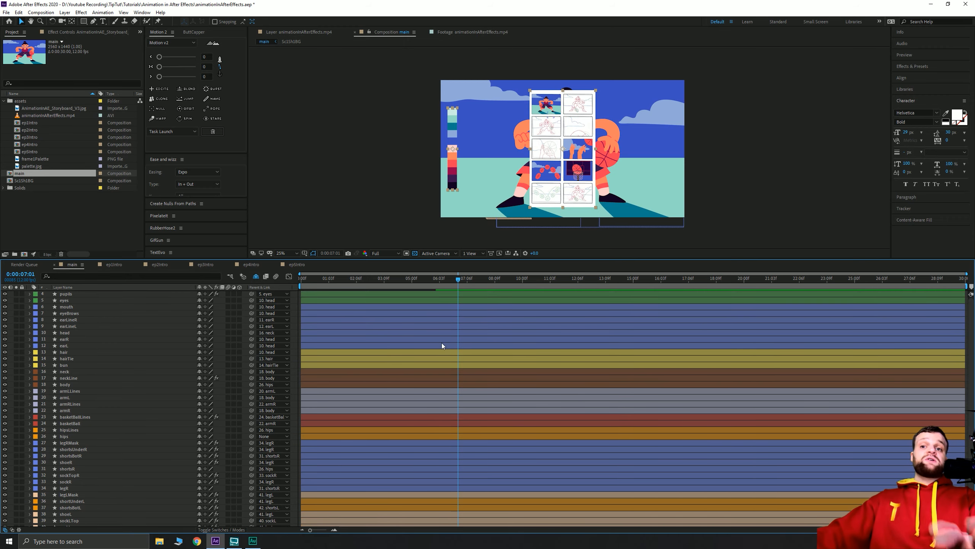
- Collapse the shortsL layer's rotation property and mark the Sc1Sh1BG background layer as shy
{"action": "scroll", "coordinate": [398, 360], "scroll_direction": "down", "scroll_amount": 2}
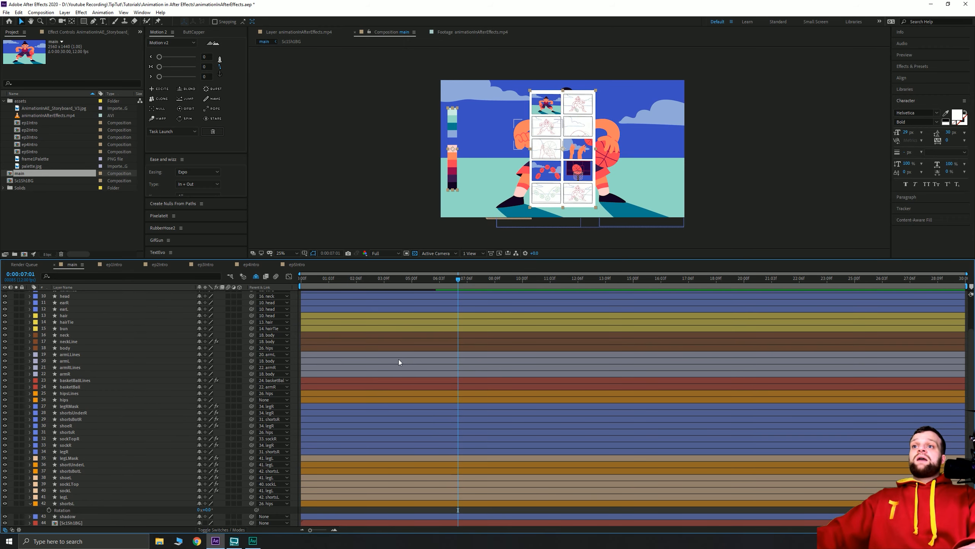
{"action": "left_click", "coordinate": [78, 505]}
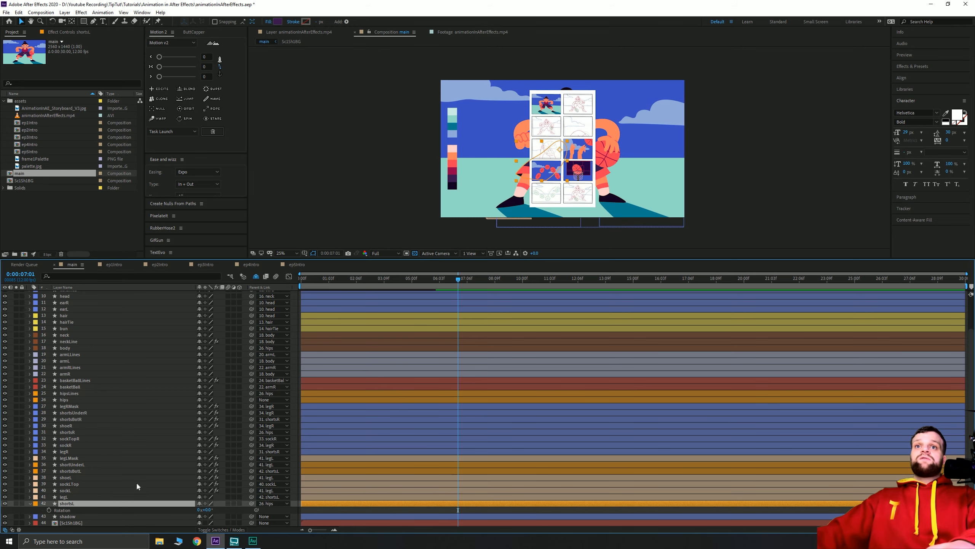
{"action": "key", "text": "r"}
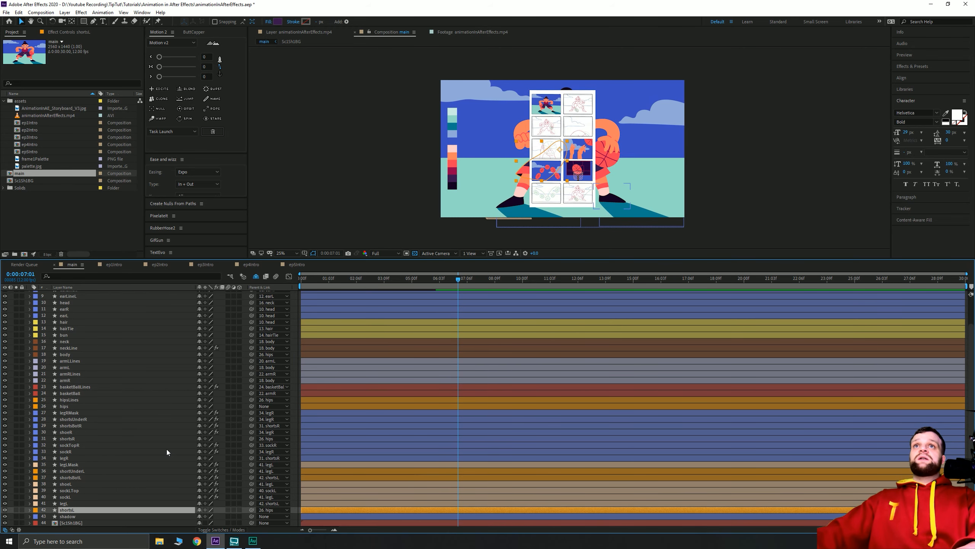
{"action": "left_click", "coordinate": [69, 522]}
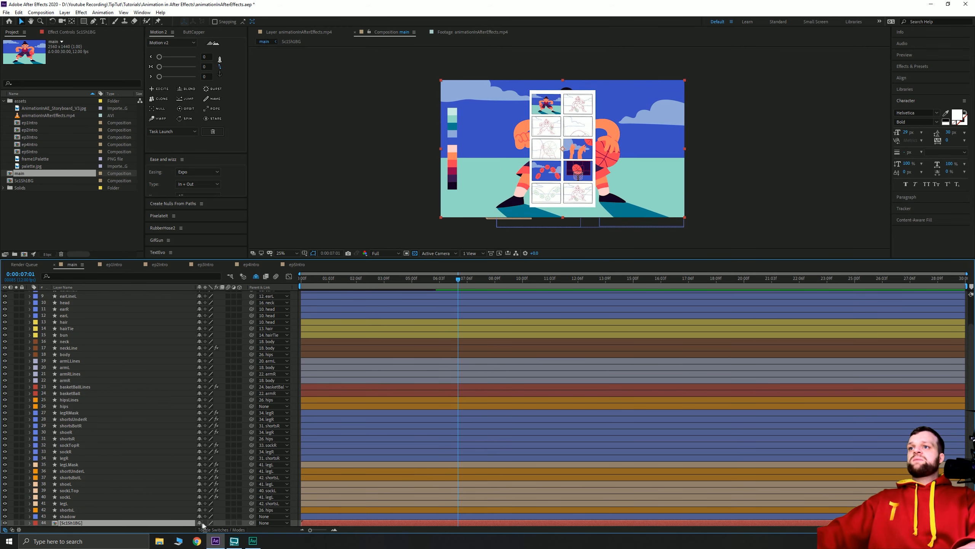
{"action": "left_click", "coordinate": [200, 522]}
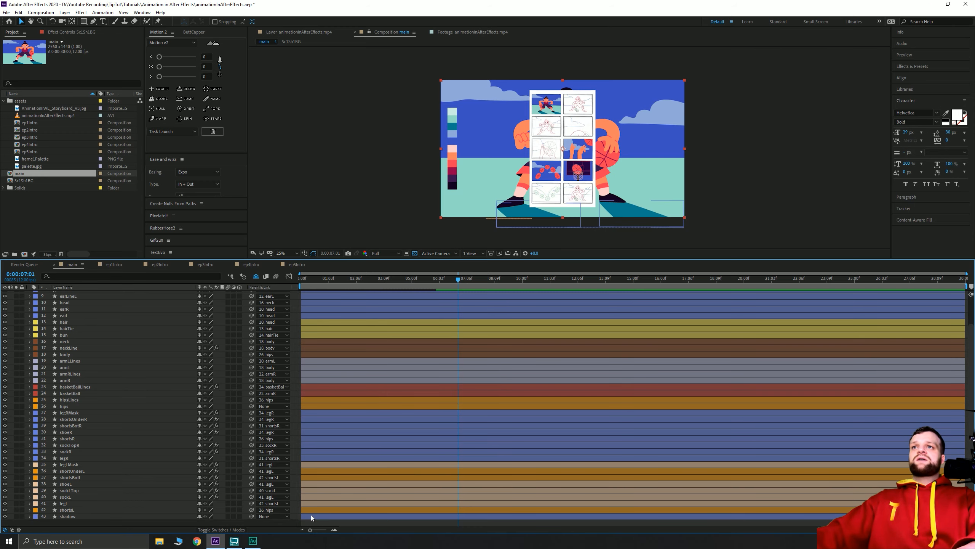
{"action": "scroll", "coordinate": [350, 385], "scroll_direction": "up", "scroll_amount": 3}
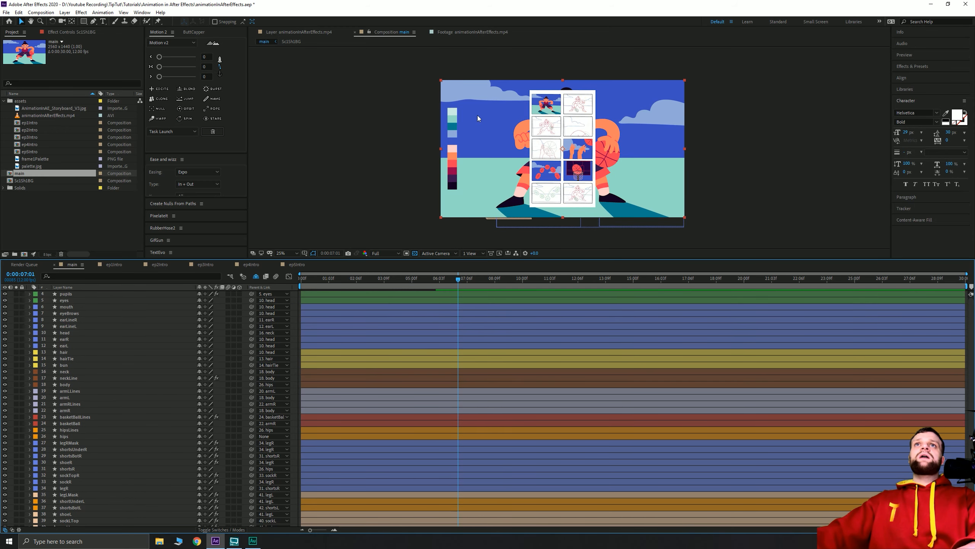
- Turn off visibility of the three reference layers and the Sc1Sh1BG background, and hide the shy layers from the timeline again
{"action": "left_click", "coordinate": [548, 169]}
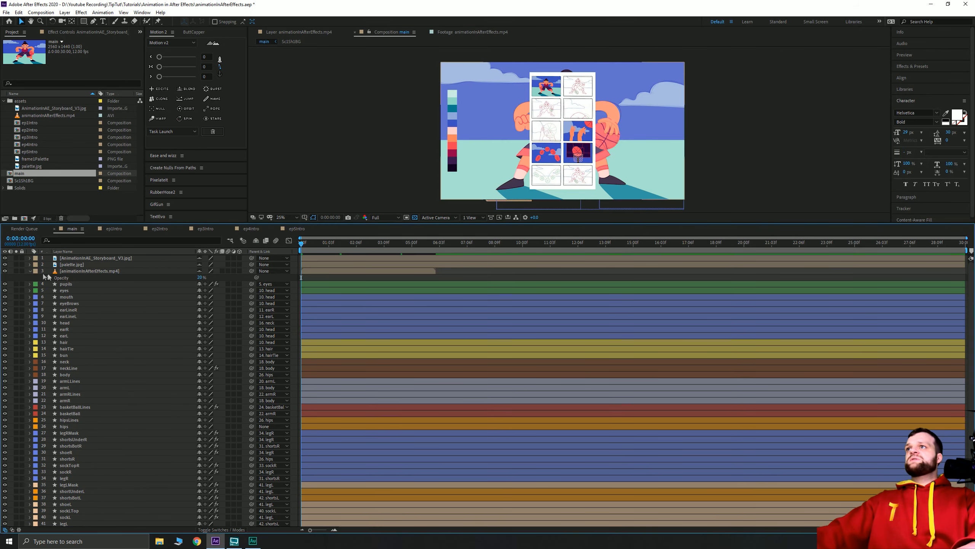
{"action": "left_click_drag", "start_coordinate": [6, 272], "coordinate": [5, 257]}
{"action": "scroll", "coordinate": [50, 488], "scroll_direction": "down", "scroll_amount": 3}
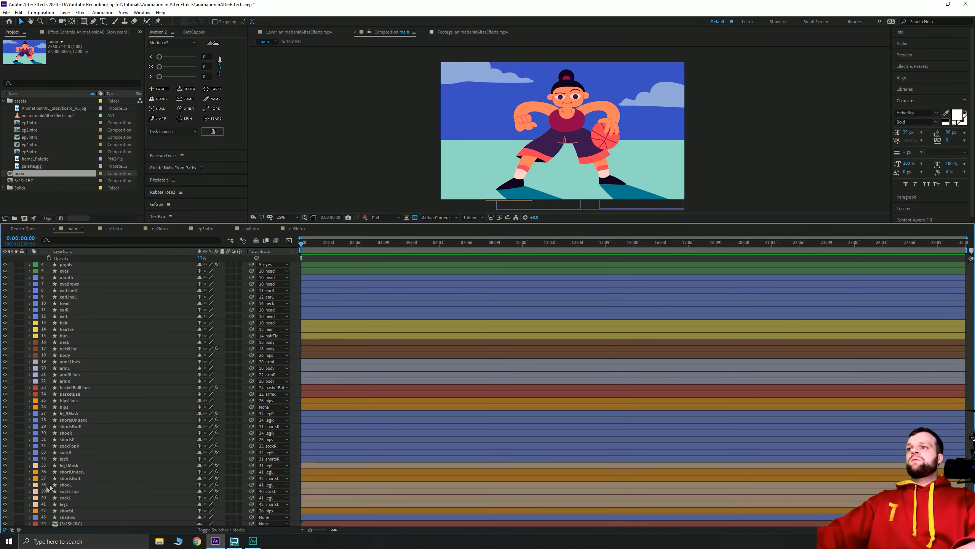
{"action": "left_click", "coordinate": [5, 522]}
{"action": "scroll", "coordinate": [49, 461], "scroll_direction": "up", "scroll_amount": 2}
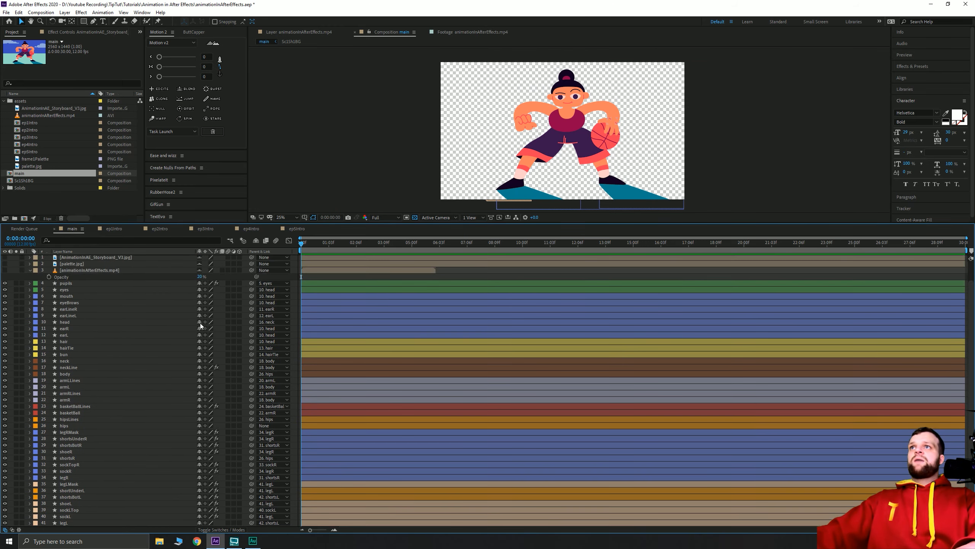
{"action": "left_click", "coordinate": [256, 241]}
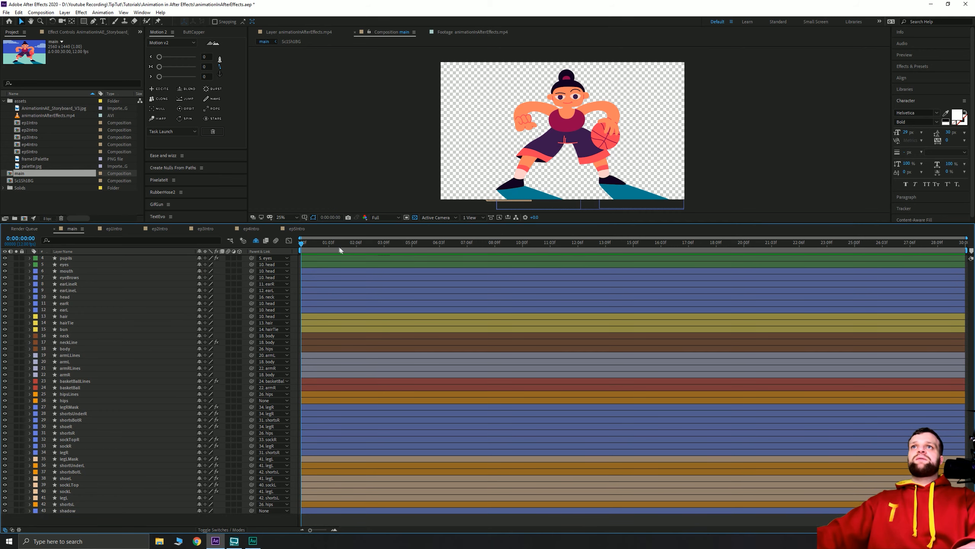
{"action": "mouse_move", "coordinate": [319, 245]}
{"action": "left_mouse_down"}
{"action": "mouse_move", "coordinate": [307, 245]}
{"action": "mouse_move", "coordinate": [570, 233]}
{"action": "mouse_move", "coordinate": [302, 245]}
{"action": "left_mouse_up"}
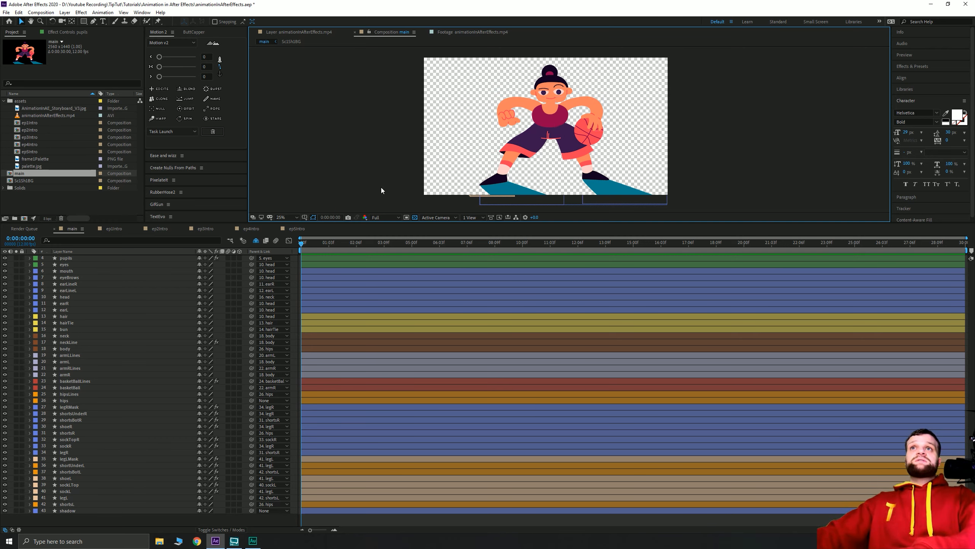
- Save a PNG snapshot of the current frame with the pop-up snapshot tool and check the image in File Explorer's Google Drive folder
{"action": "key", "text": "ctrl+space"}
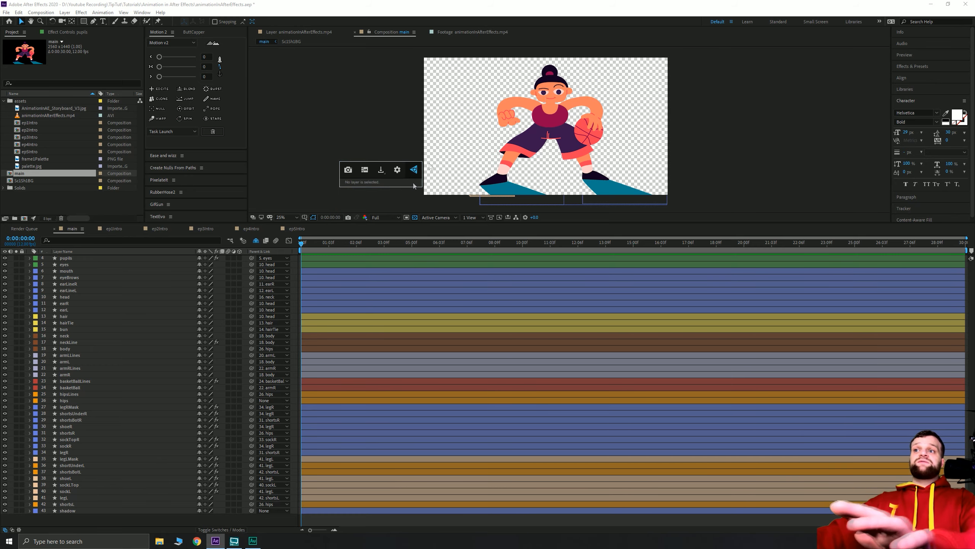
{"action": "left_click", "coordinate": [159, 541]}
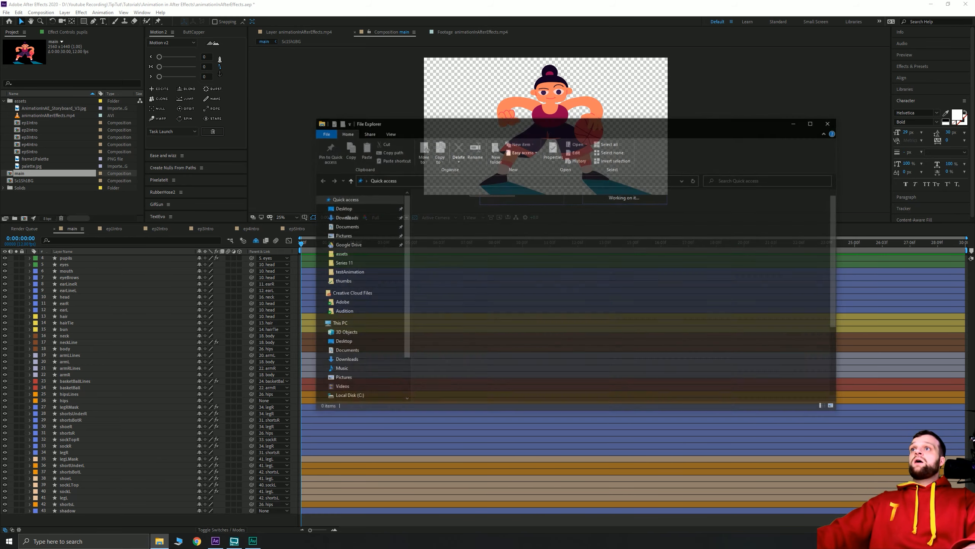
{"action": "left_click", "coordinate": [347, 246]}
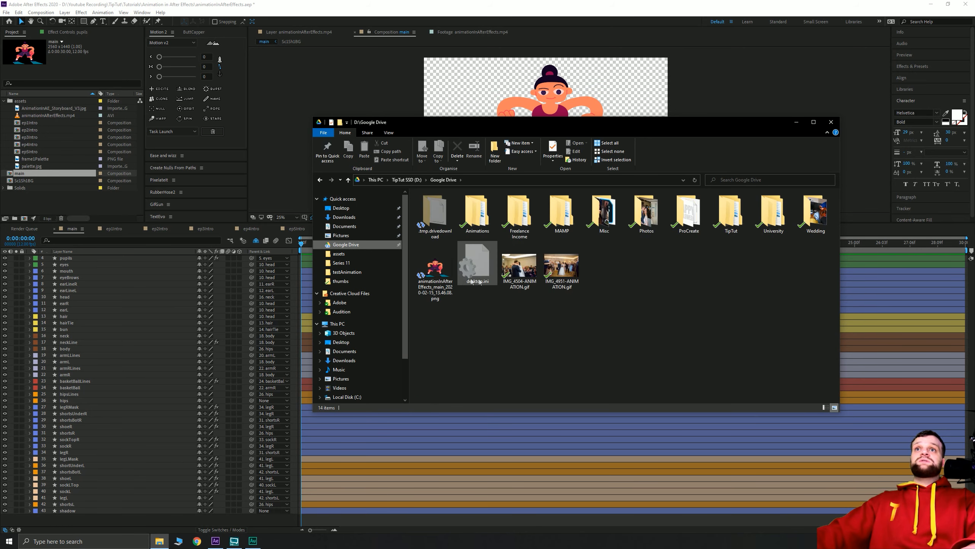
{"action": "left_click", "coordinate": [431, 271]}
{"action": "double_click", "coordinate": [431, 271]}
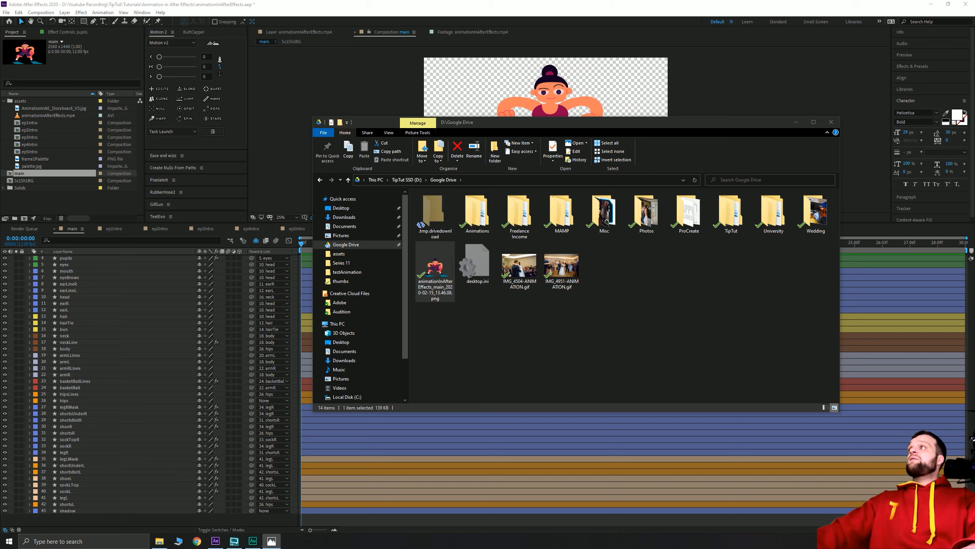
{"action": "left_click", "coordinate": [667, 130]}
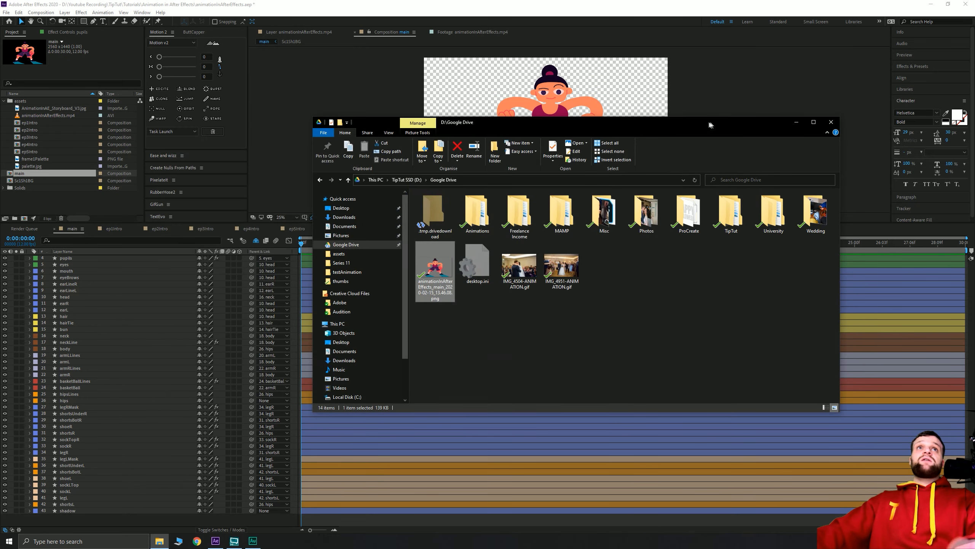
{"action": "left_click", "coordinate": [831, 122]}
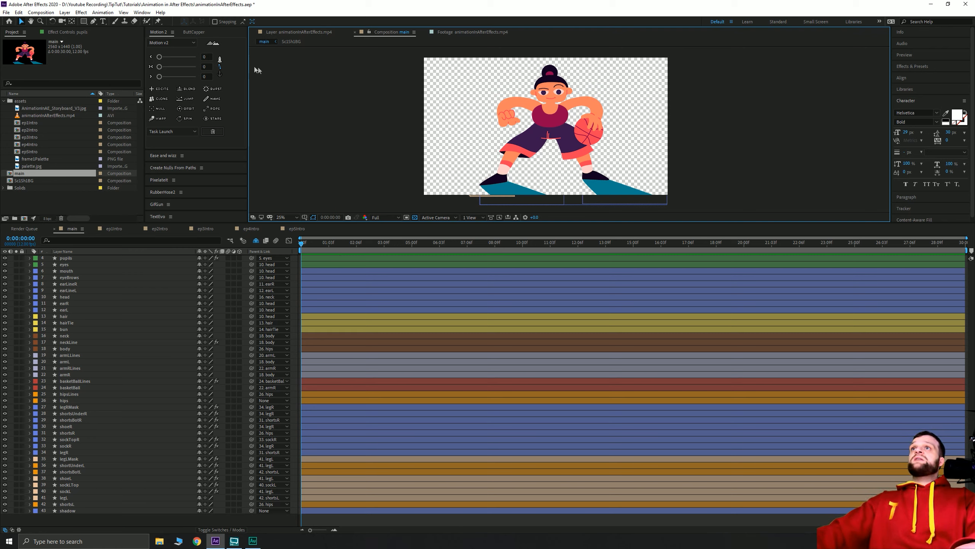
- Queue the current frame of the main composition to be saved as a Photoshop file
{"action": "left_click", "coordinate": [42, 14]}
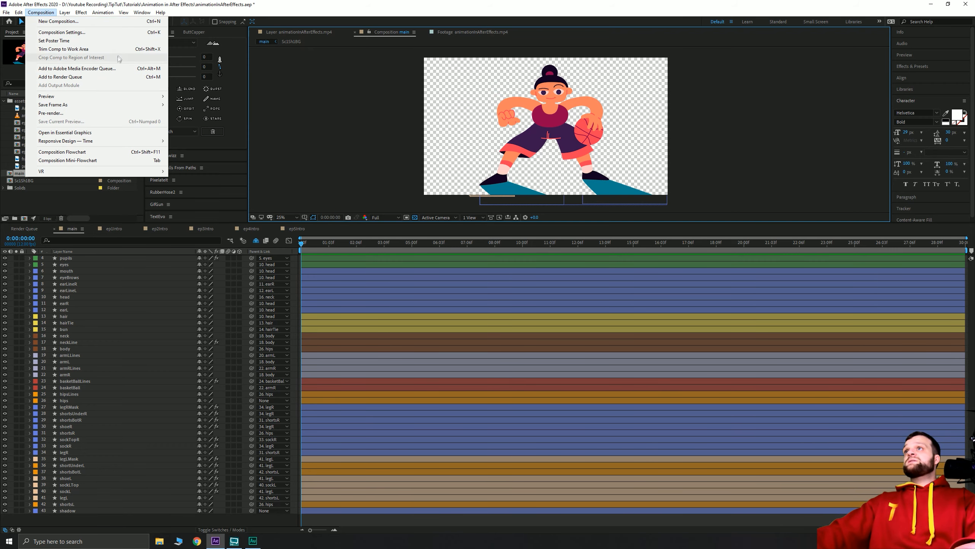
{"action": "mouse_move", "coordinate": [115, 105]}
{"action": "left_click", "coordinate": [206, 108]}
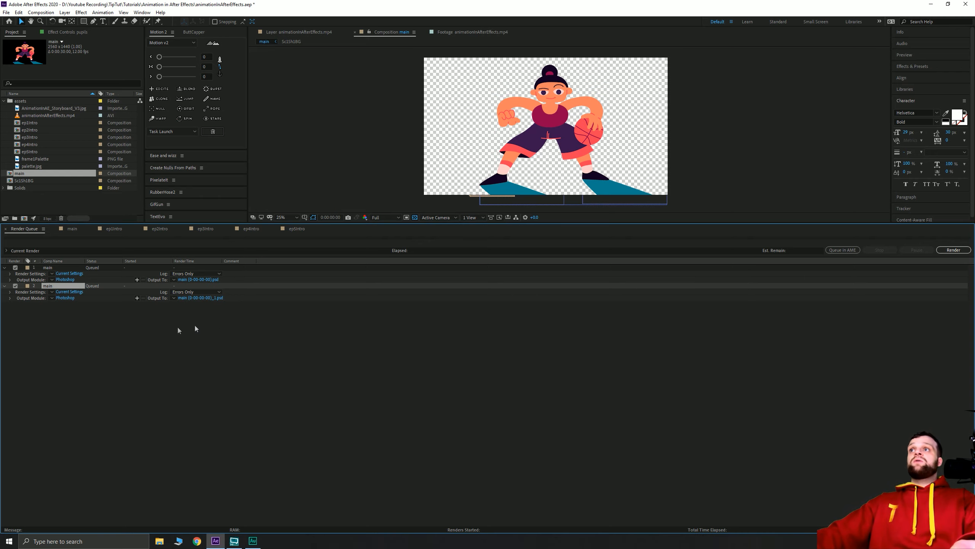
- Delete both main items from the render queue and close the queue to return to the main timeline
{"action": "left_click", "coordinate": [163, 327]}
{"action": "left_click", "coordinate": [48, 268]}
{"action": "left_click", "coordinate": [49, 285], "text": "shift"}
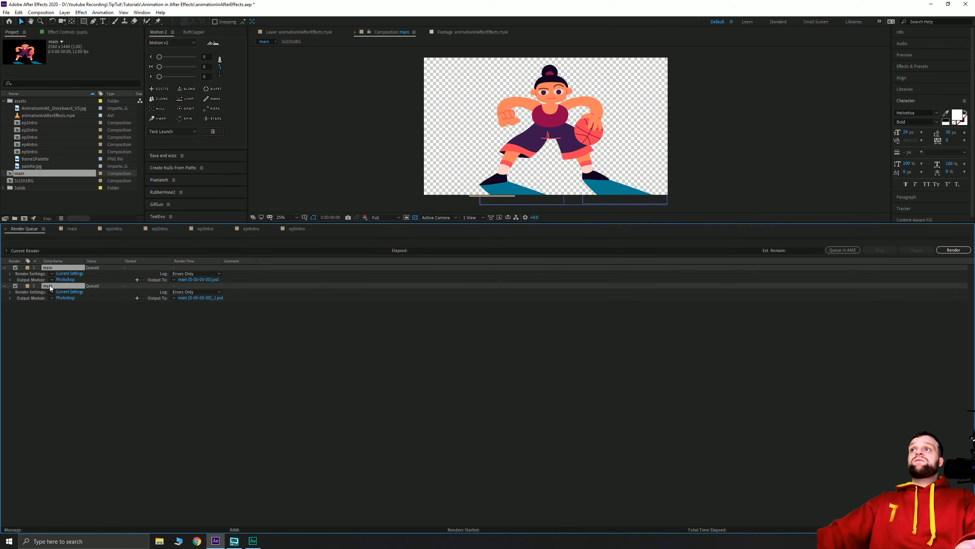
{"action": "key", "text": "Delete"}
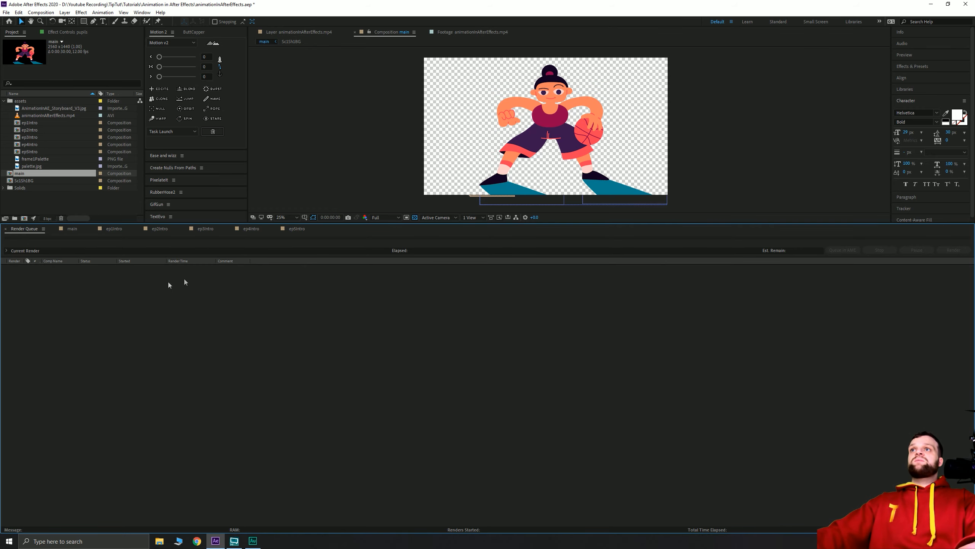
{"action": "left_click", "coordinate": [5, 229]}
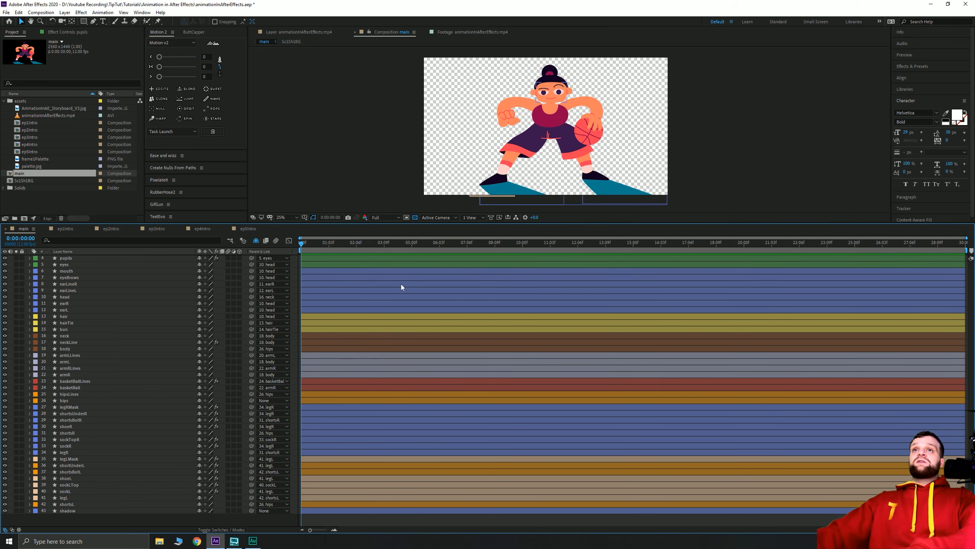
- Import the saved PNG snapshot of the character from File Explorer into the project's assets folder
{"action": "left_click", "coordinate": [158, 542]}
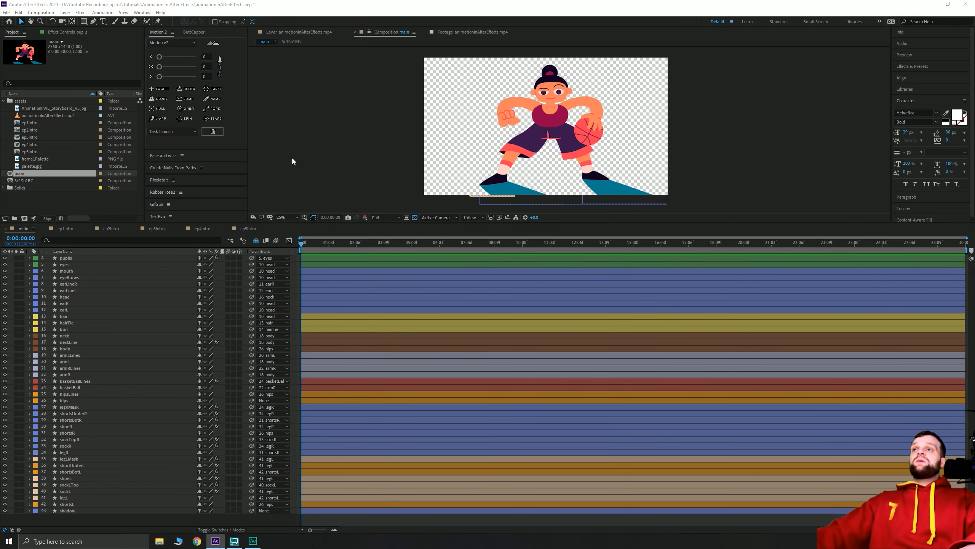
{"action": "left_click_drag", "start_coordinate": [421, 123], "coordinate": [0, 120]}
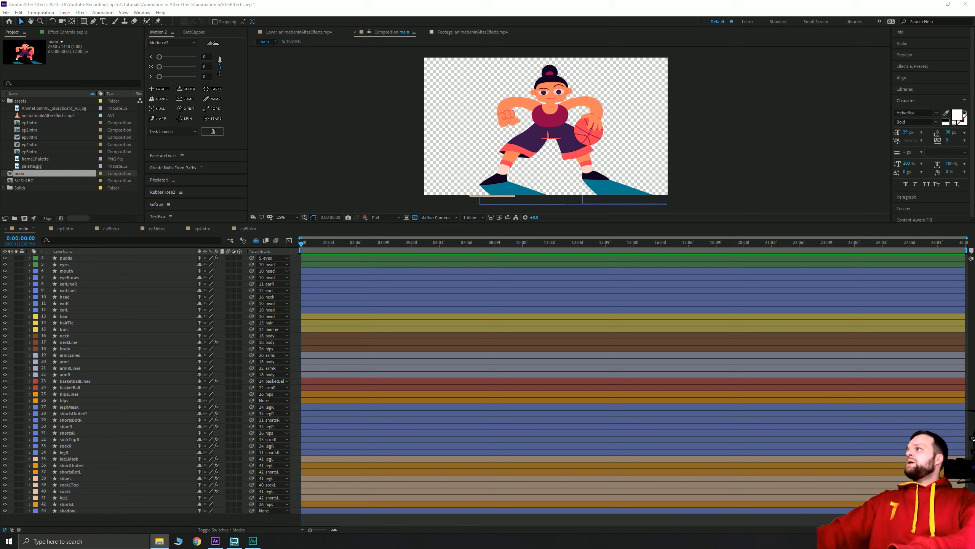
{"action": "left_click", "coordinate": [38, 100]}
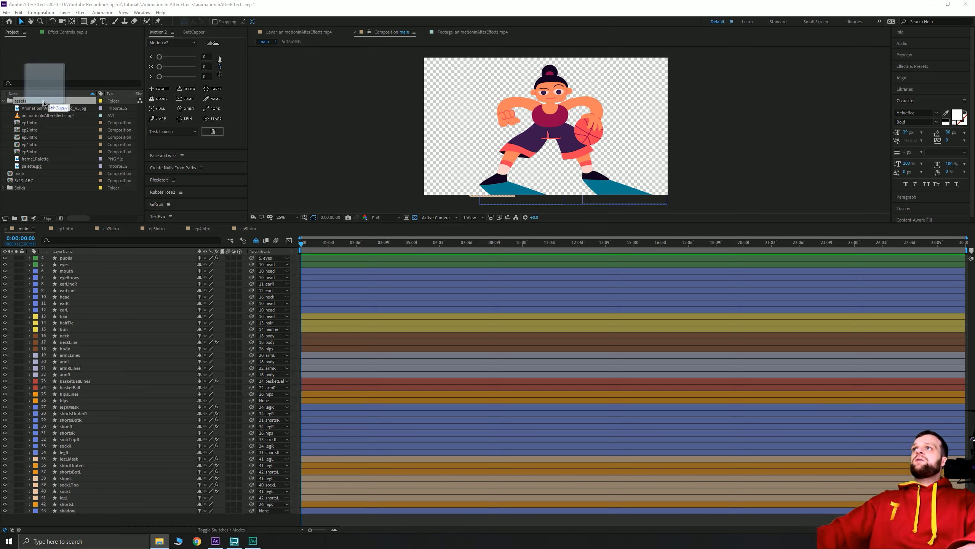
{"action": "left_click_drag", "start_coordinate": [65, 120], "coordinate": [72, 114]}
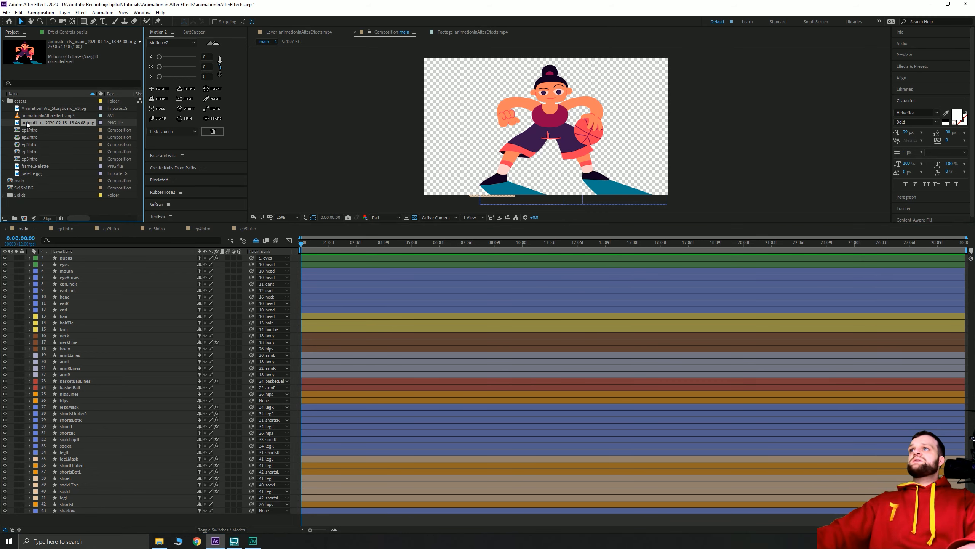
- Place the imported snapshot beneath the shadow layer in the main composition and set its opacity to 20%
{"action": "left_click_drag", "start_coordinate": [27, 123], "coordinate": [67, 512]}
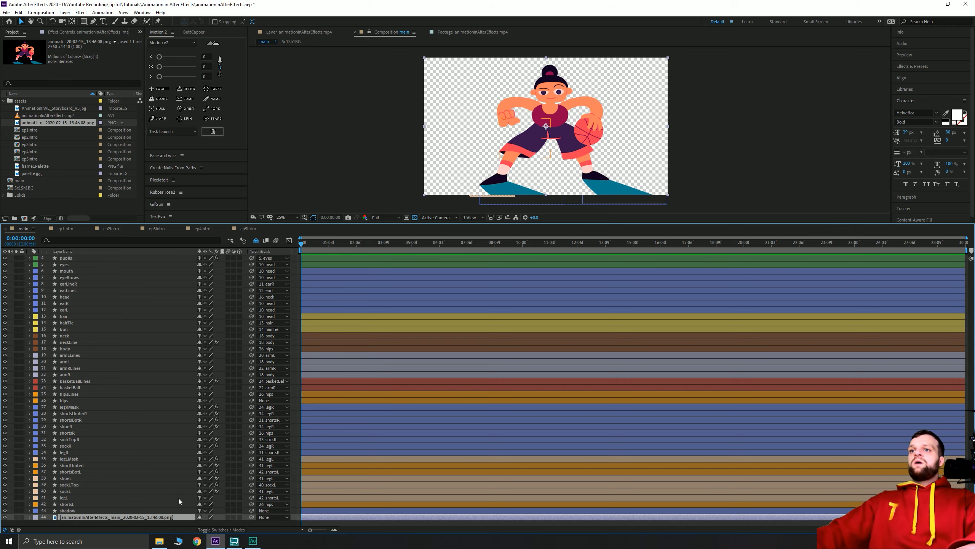
{"action": "key", "text": "t"}
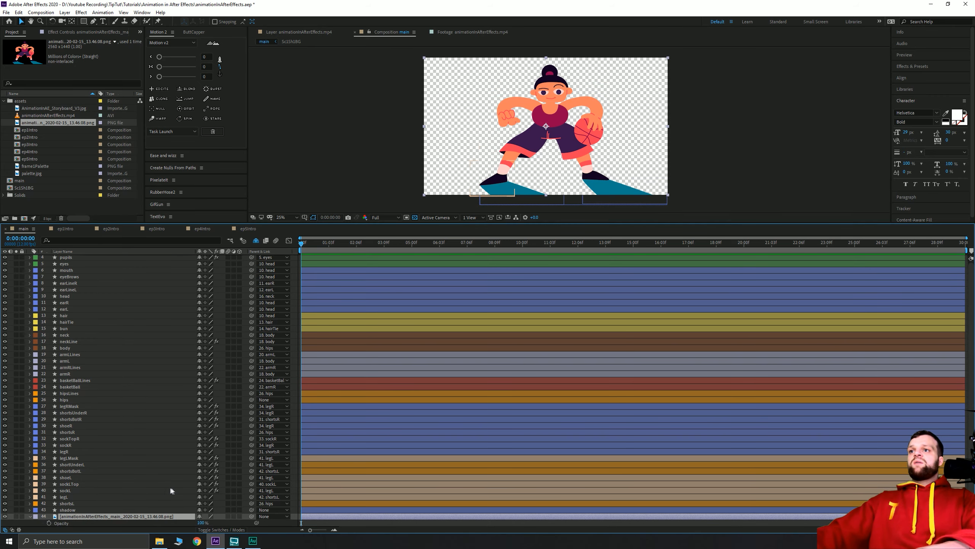
{"action": "left_click", "coordinate": [202, 522]}
{"action": "type", "text": "20"}
{"action": "key", "text": "Return"}
- Raise the snapshot layer's opacity to 50% with the shadow-through-arm layers temporarily hidden, and restore those layers' visibility
{"action": "left_click_drag", "start_coordinate": [5, 509], "coordinate": [6, 364]}
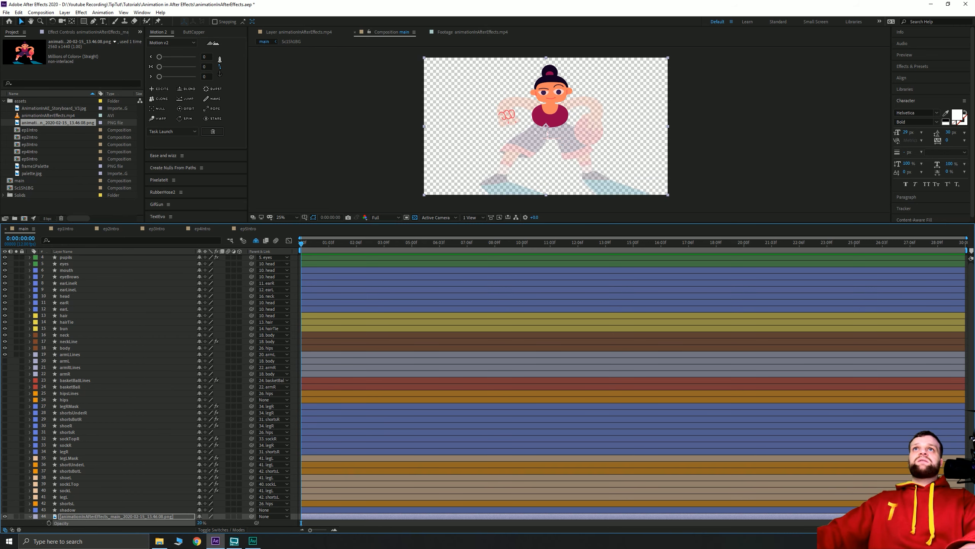
{"action": "left_click", "coordinate": [95, 517]}
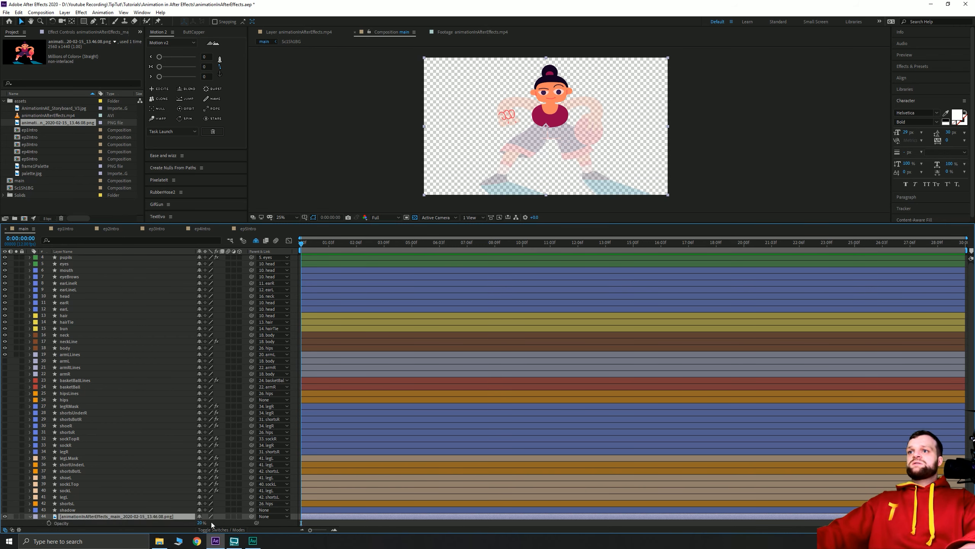
{"action": "left_click", "coordinate": [201, 523]}
{"action": "type", "text": "50"}
{"action": "key", "text": "Return"}
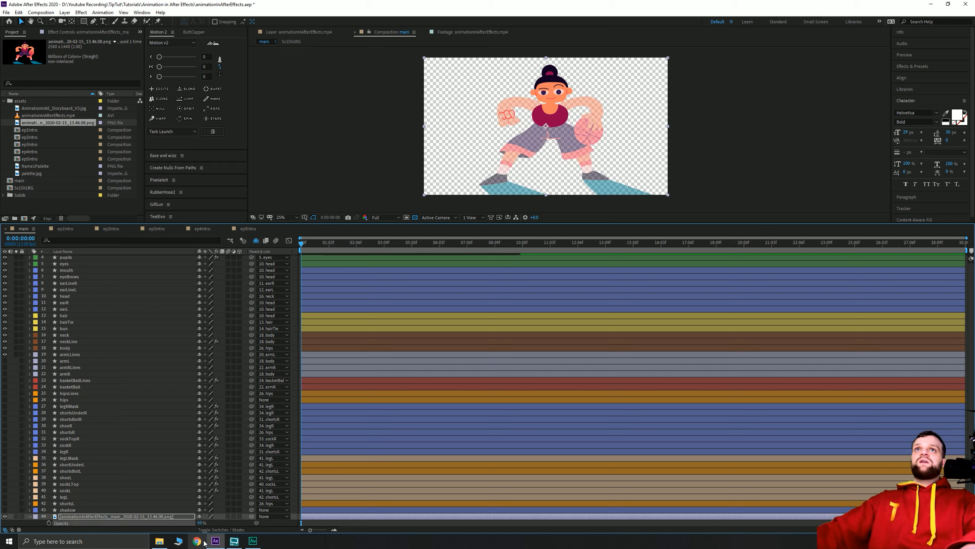
{"action": "left_click_drag", "start_coordinate": [5, 510], "coordinate": [15, 365]}
{"action": "left_click", "coordinate": [313, 126]}
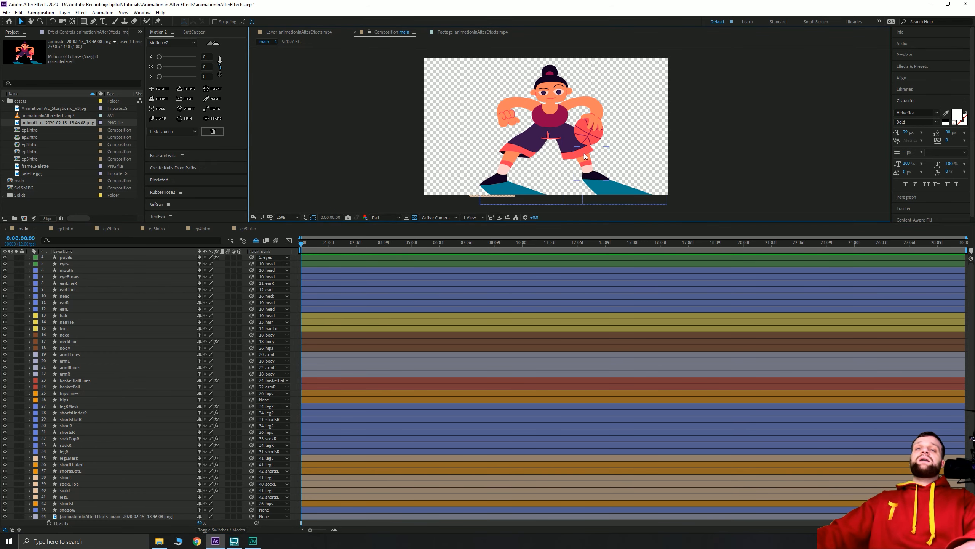
- Reveal the shy layers, check the start pose against the animationInAfterEffects.mp4 reference, and hide the shy layers again
{"action": "left_click", "coordinate": [20, 22]}
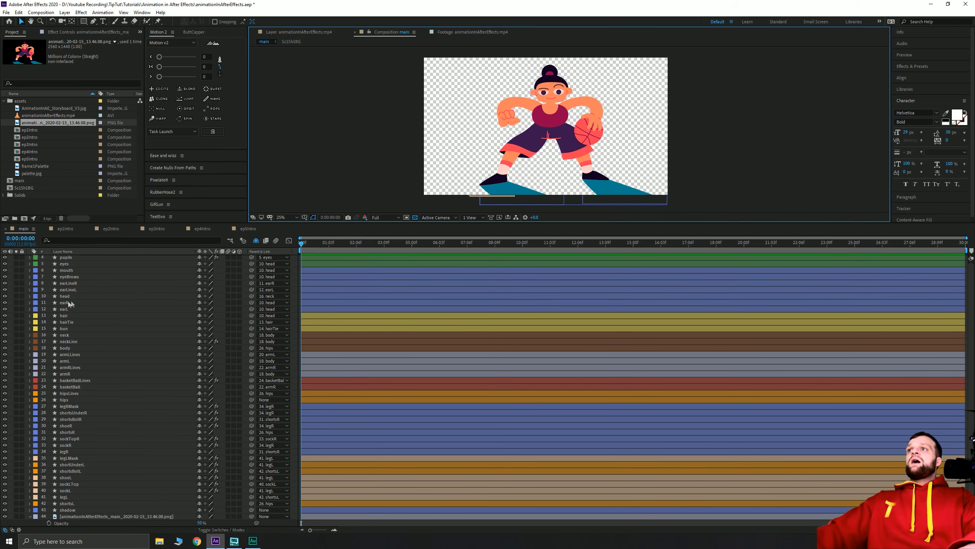
{"action": "scroll", "coordinate": [69, 303], "scroll_direction": "up", "scroll_amount": 1}
{"action": "left_click", "coordinate": [256, 240]}
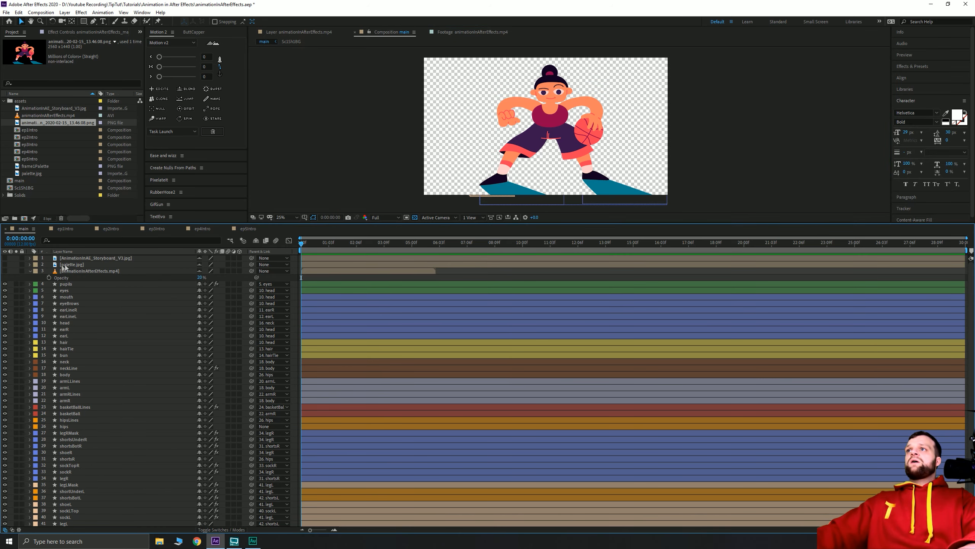
{"action": "left_click", "coordinate": [5, 271]}
{"action": "left_click_drag", "start_coordinate": [300, 243], "coordinate": [275, 245]}
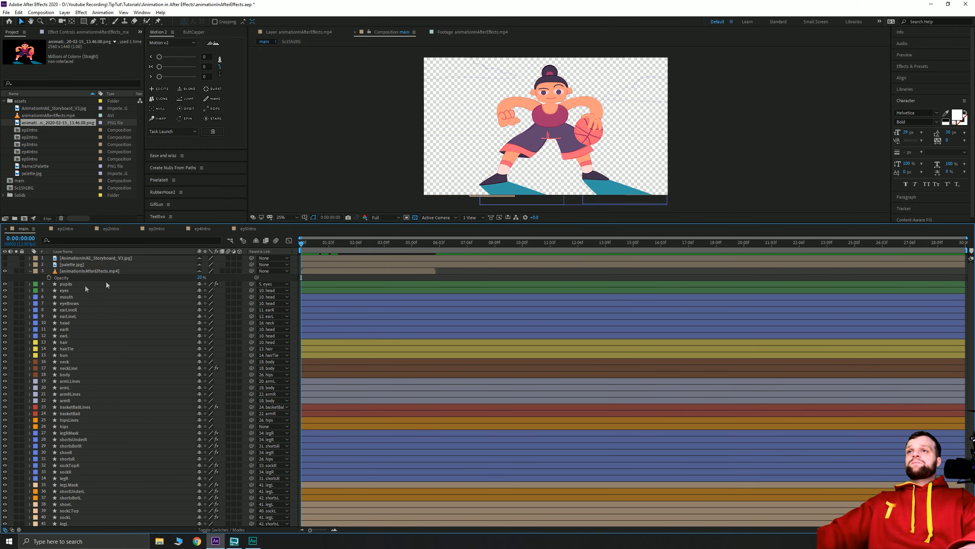
{"action": "left_click", "coordinate": [256, 240]}
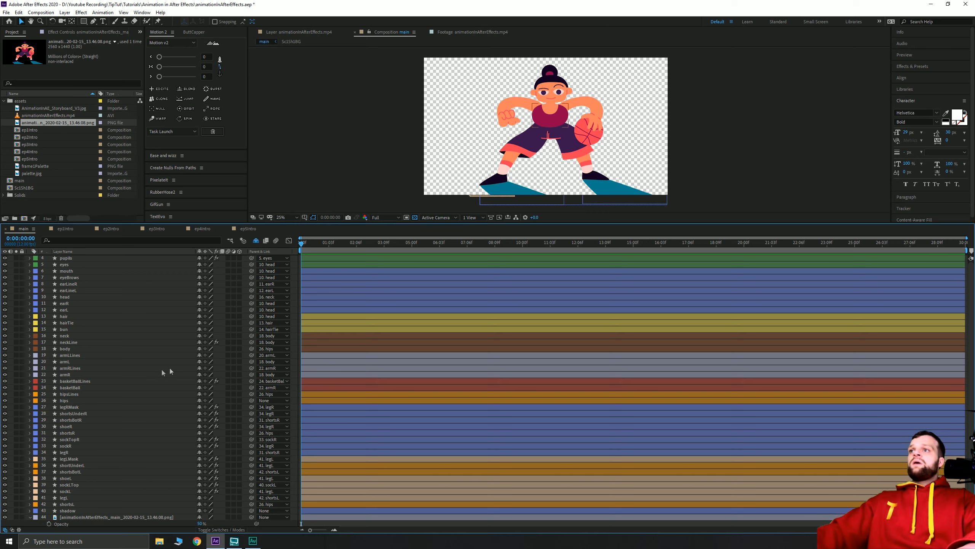
- Try shifting the hips layer downward to compare the pose with the ghosted snapshot
{"action": "left_click", "coordinate": [67, 401]}
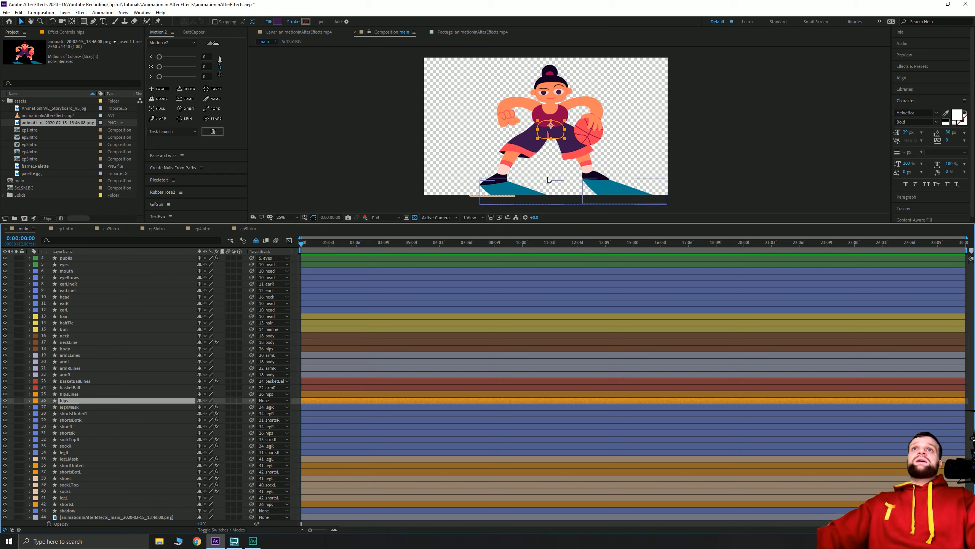
{"action": "key", "text": "shift+Down"}
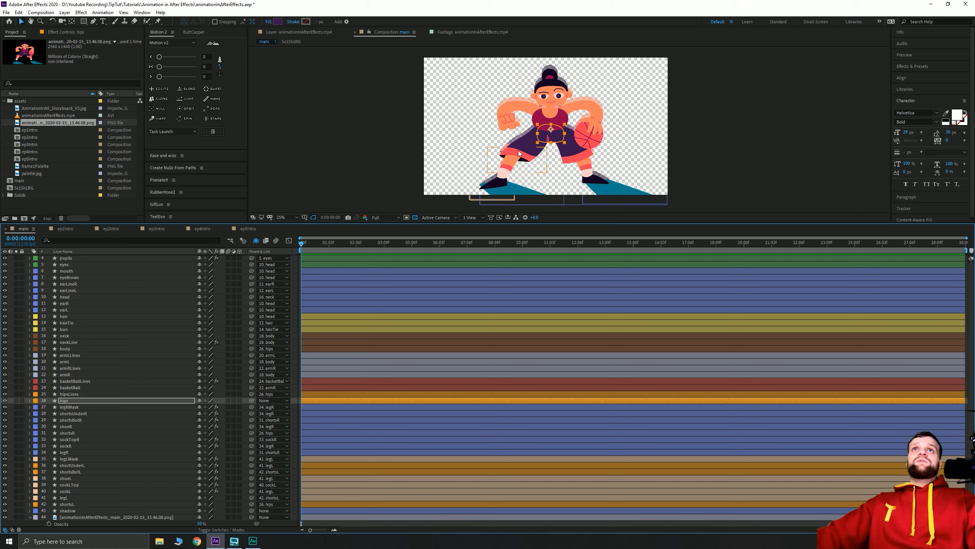
{"action": "left_click", "coordinate": [336, 145]}
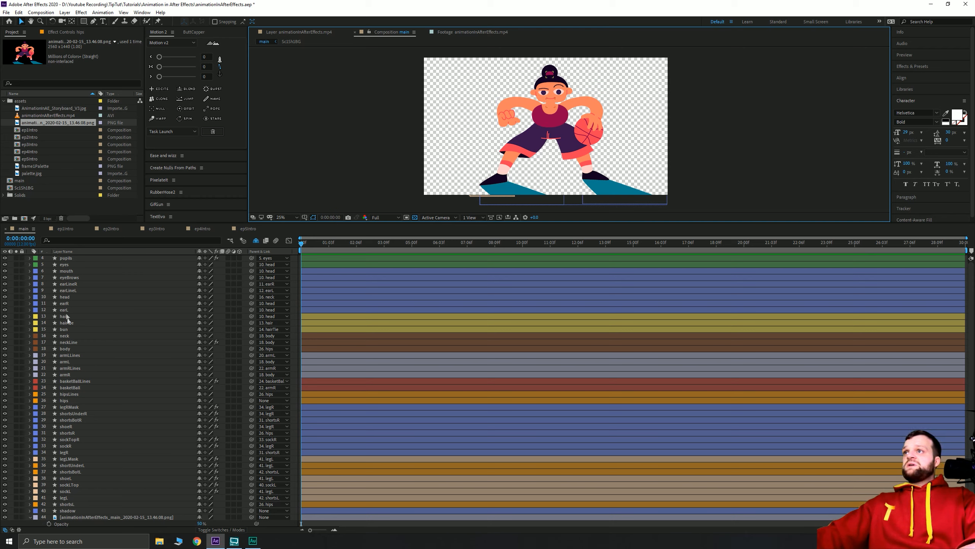
- Reveal the basketBall layer's Position, Scale and Rotation and set starting keyframes for all three at 0:00:00:00
{"action": "left_click", "coordinate": [69, 387]}
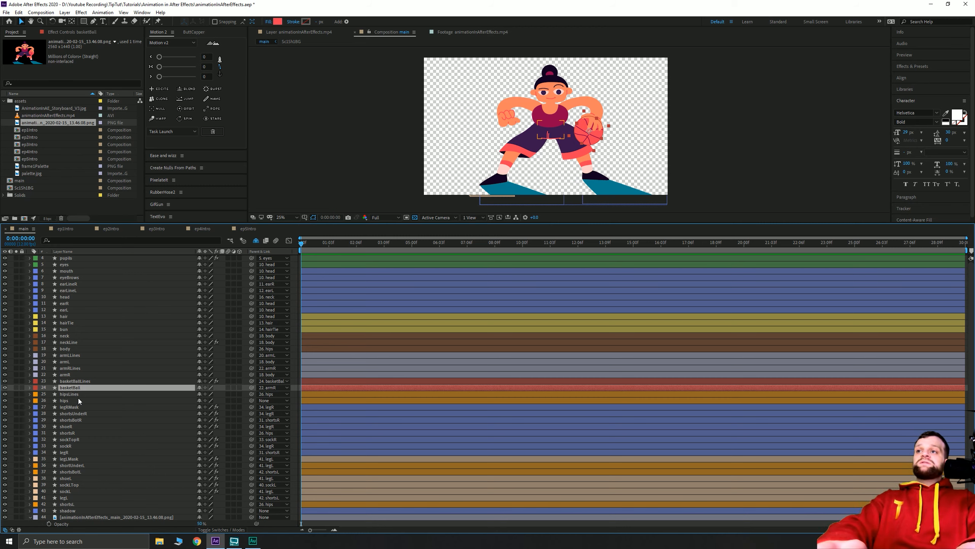
{"action": "key", "text": "p"}
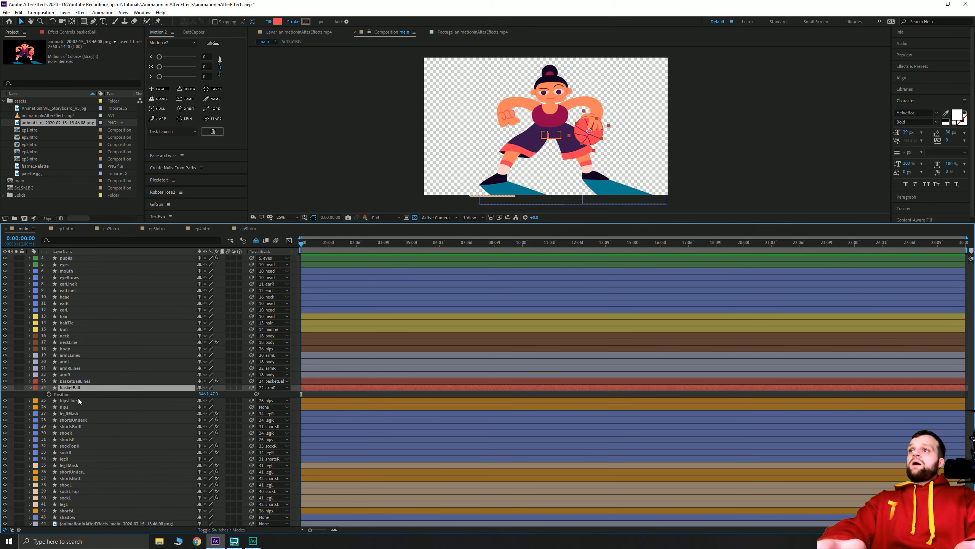
{"action": "key", "text": "shift+r"}
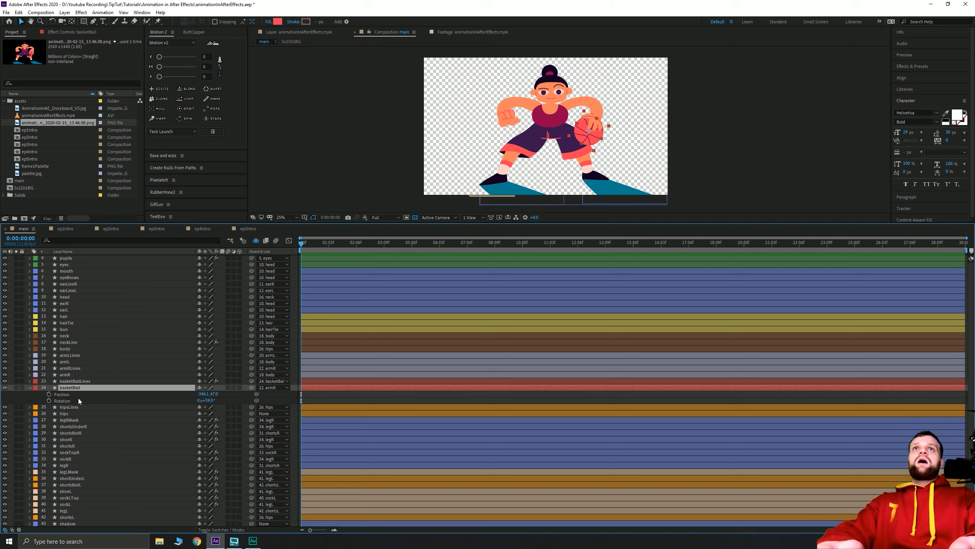
{"action": "key", "text": "shift+s"}
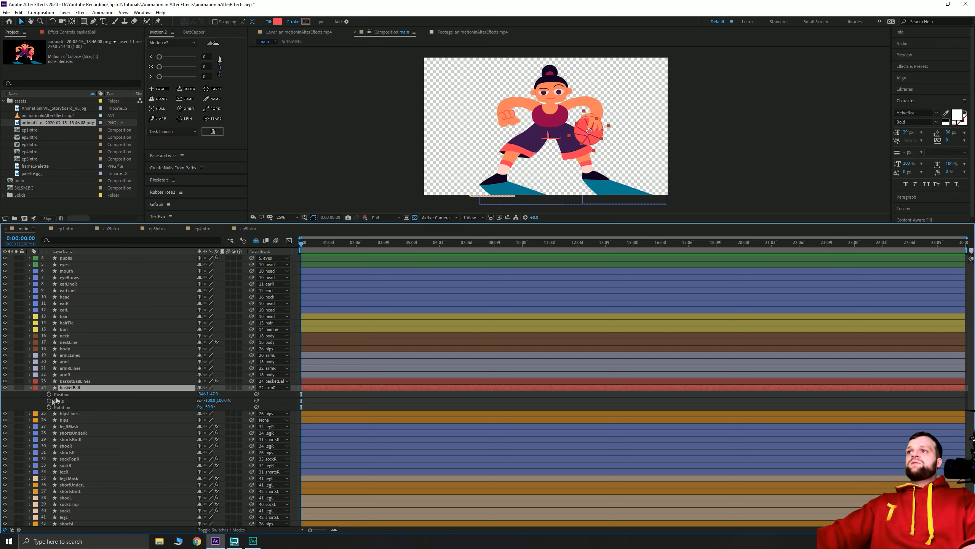
{"action": "left_click_drag", "start_coordinate": [49, 408], "coordinate": [49, 394]}
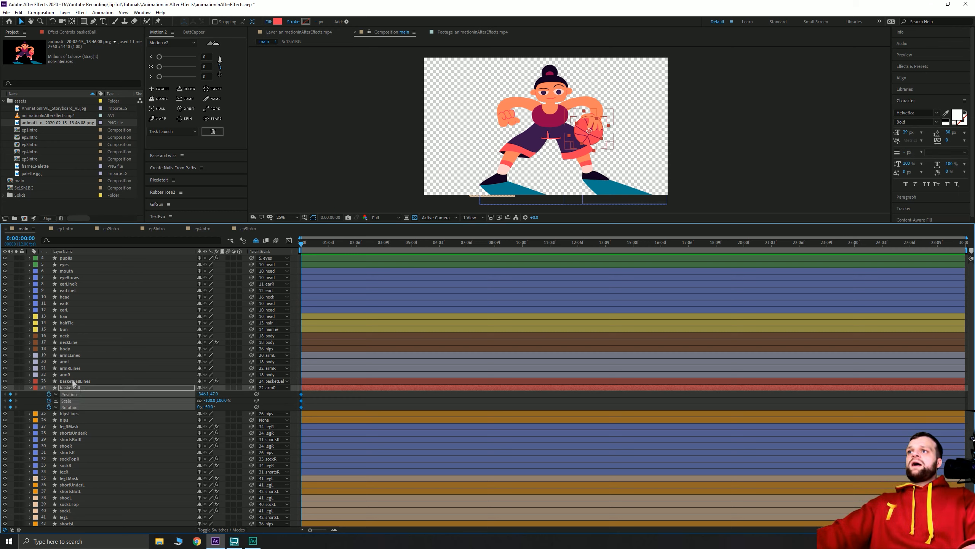
- Set a starting Rotation keyframe on the basketBallLines layer at 0:00:00:00
{"action": "left_click", "coordinate": [72, 381]}
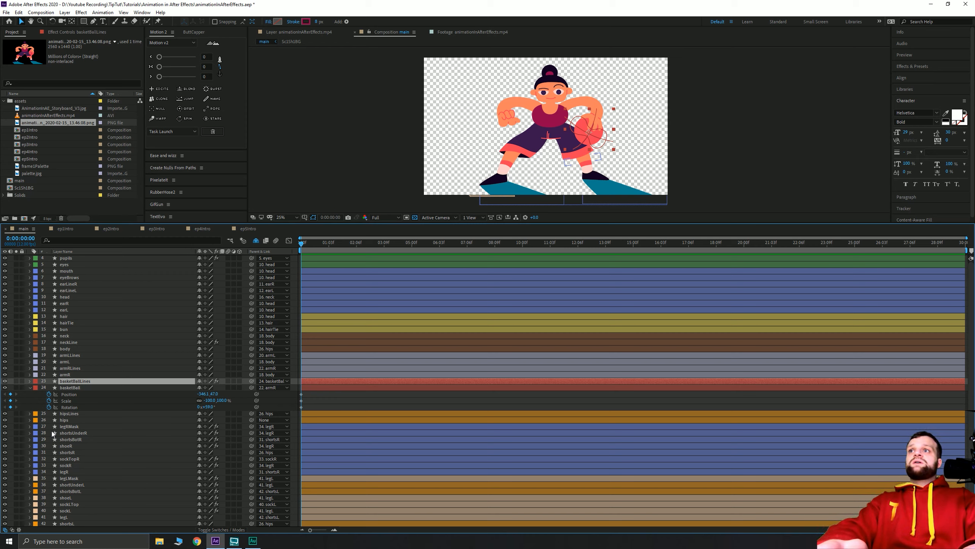
{"action": "key", "text": "r"}
{"action": "left_click", "coordinate": [49, 387]}
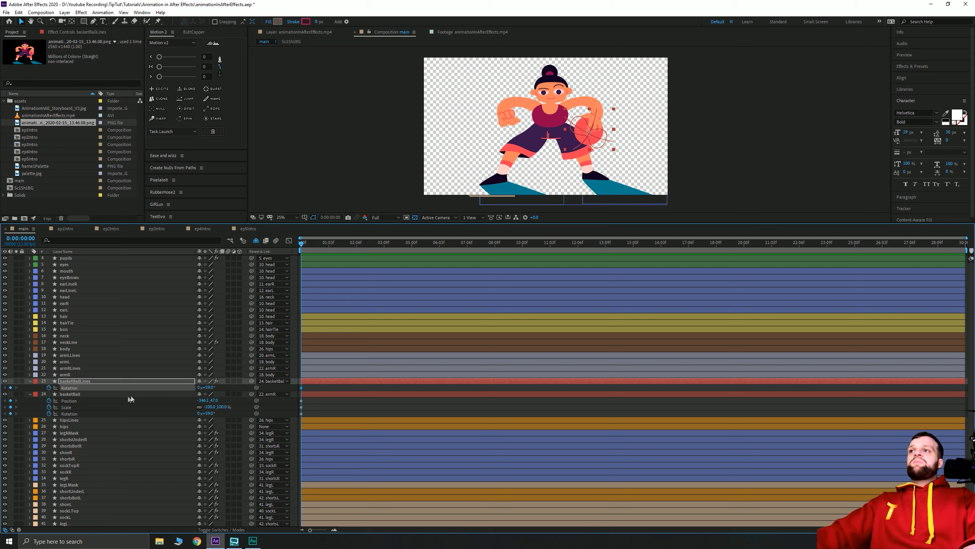
- At 0:00:01:00, add keyframes for basketBall's Position, Scale and Rotation and basketBallLines' Rotation, and clear the selection
{"action": "left_click", "coordinate": [87, 393]}
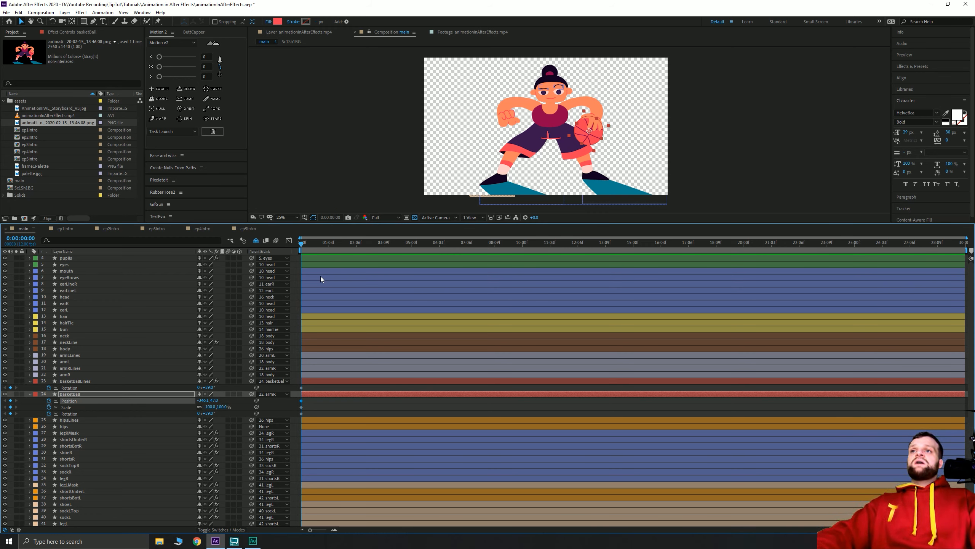
{"action": "key", "text": "shift+Page_Down"}
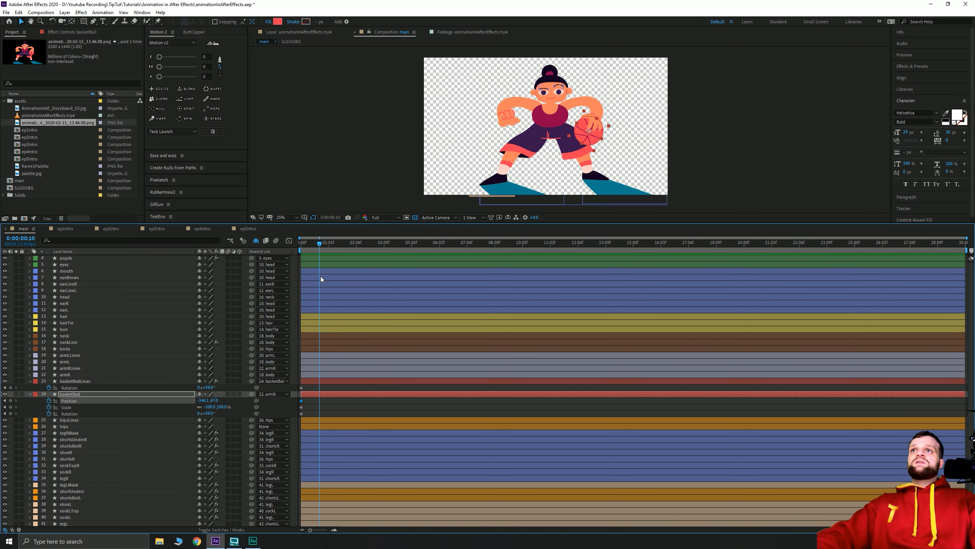
{"action": "key", "text": "Page_Down"}
{"action": "key", "text": "Page_Down"}
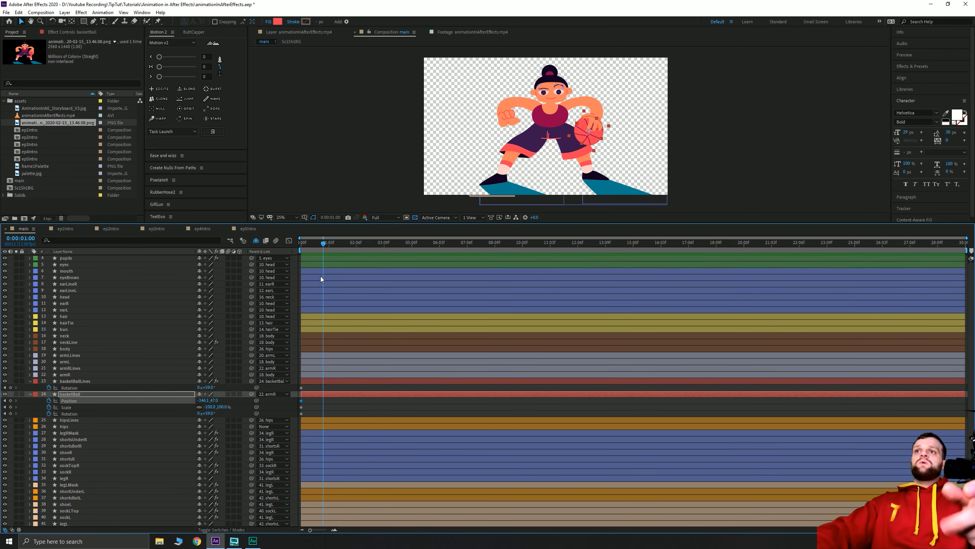
{"action": "left_click", "coordinate": [10, 414]}
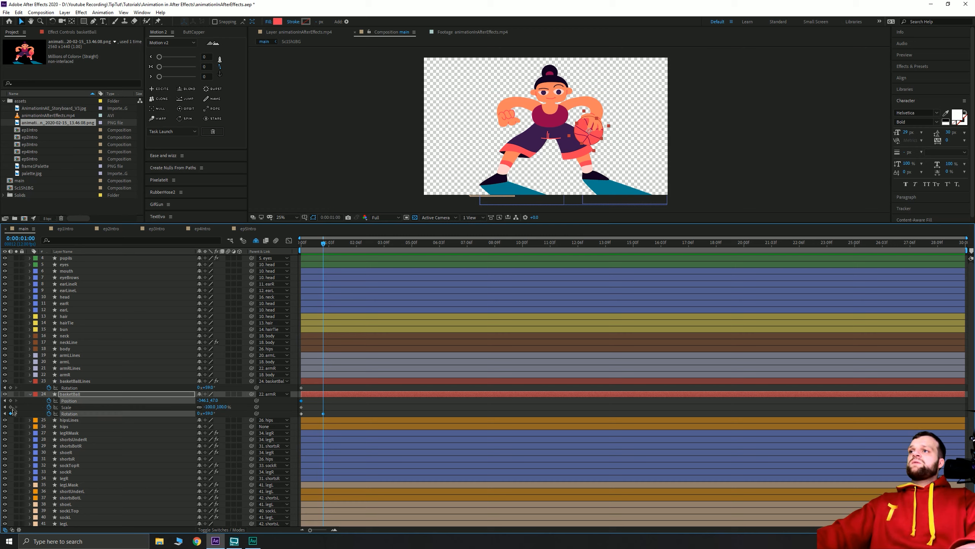
{"action": "left_click", "coordinate": [11, 407]}
{"action": "left_click", "coordinate": [10, 401]}
{"action": "left_click", "coordinate": [10, 388]}
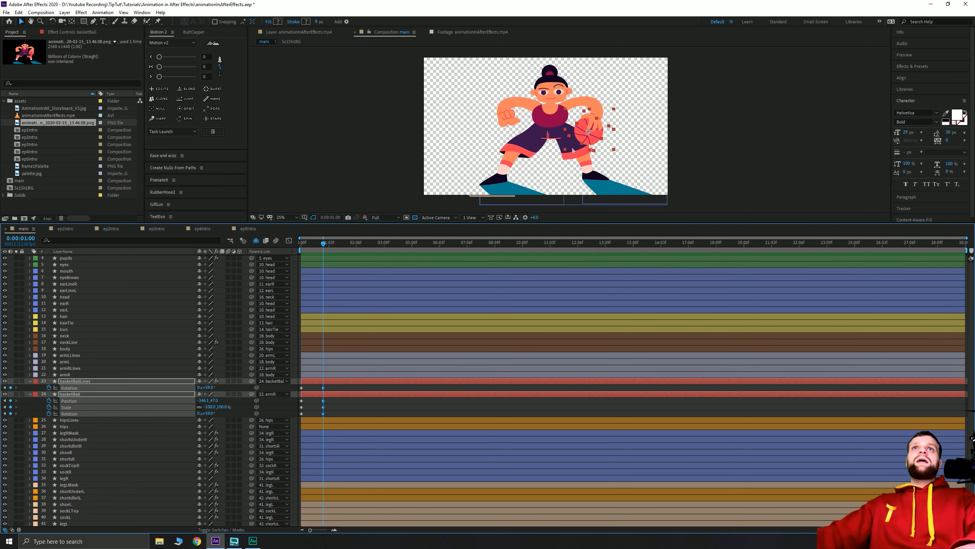
{"action": "left_click", "coordinate": [347, 196]}
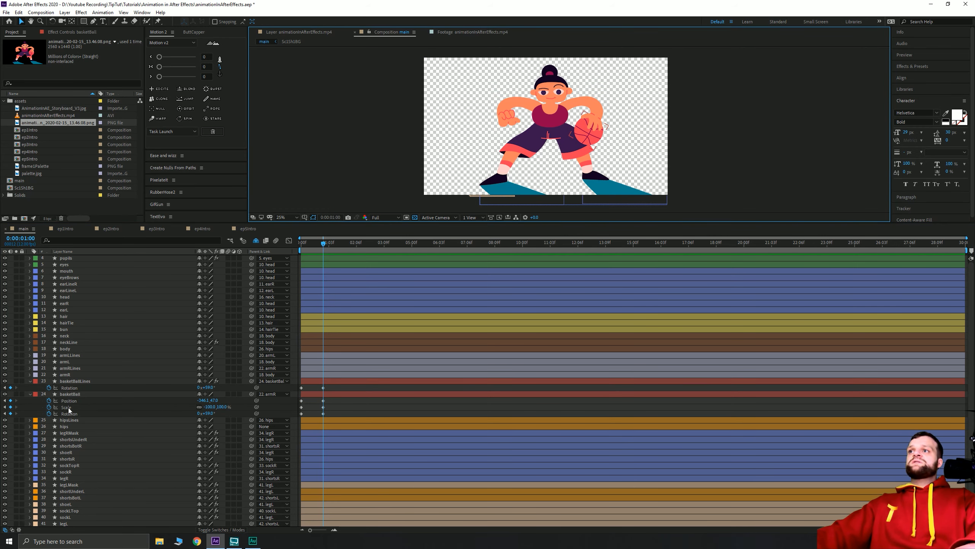
- Stretch the basketball at 0:00:01:00 to a scale of about -115, 100%
{"action": "left_click", "coordinate": [68, 407]}
{"action": "scroll", "coordinate": [562, 157], "scroll_direction": "up", "scroll_amount": 2}
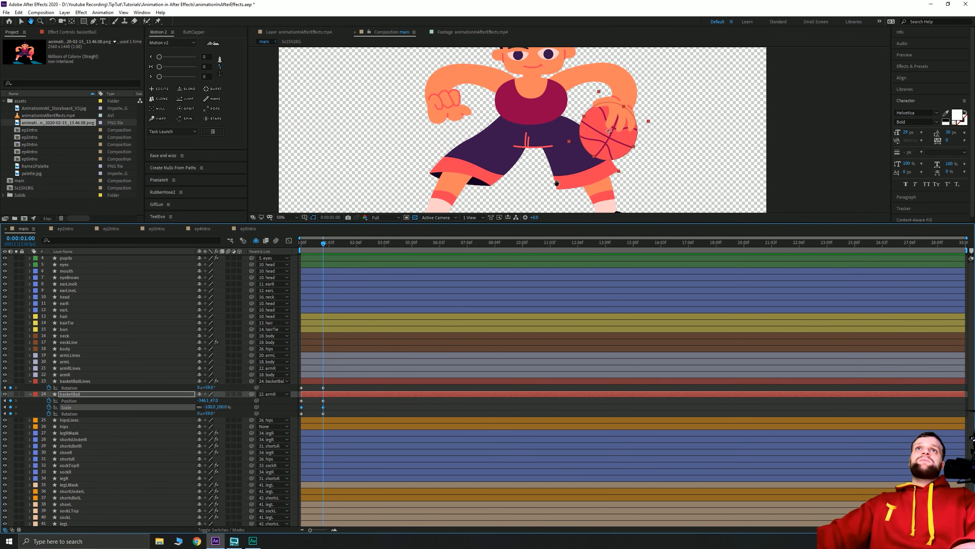
{"action": "left_click_drag", "start_coordinate": [556, 183], "coordinate": [551, 131]}
{"action": "left_click_drag", "start_coordinate": [588, 104], "coordinate": [586, 111]}
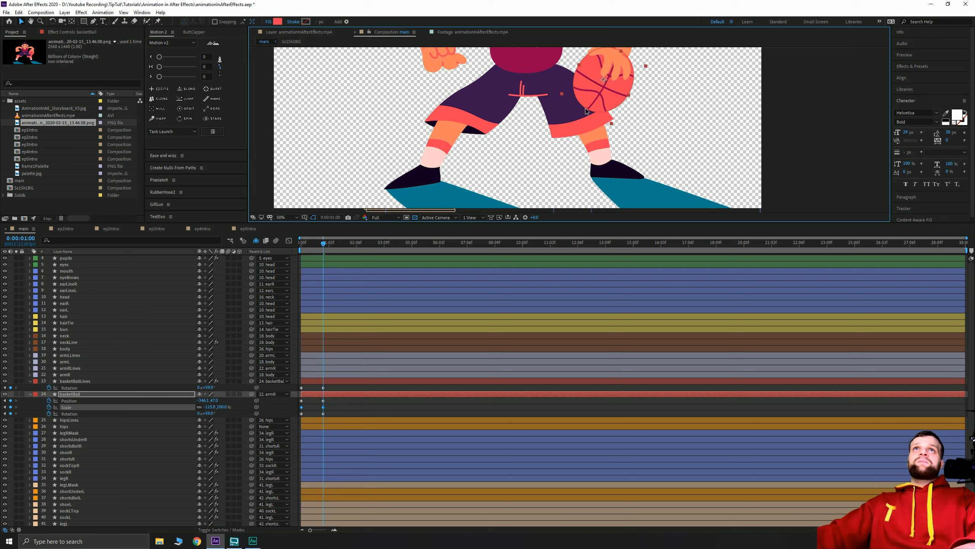
- Move the ball down between the character's feet at 0:00:01:00 and set its rotation to about 47°, checking the motion
{"action": "left_click_drag", "start_coordinate": [589, 100], "coordinate": [522, 168]}
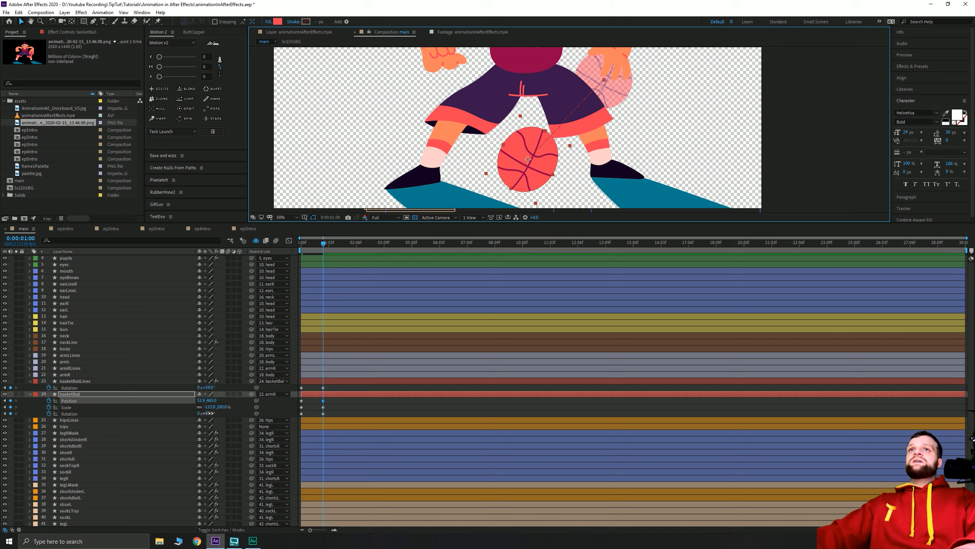
{"action": "left_click_drag", "start_coordinate": [205, 413], "coordinate": [221, 412]}
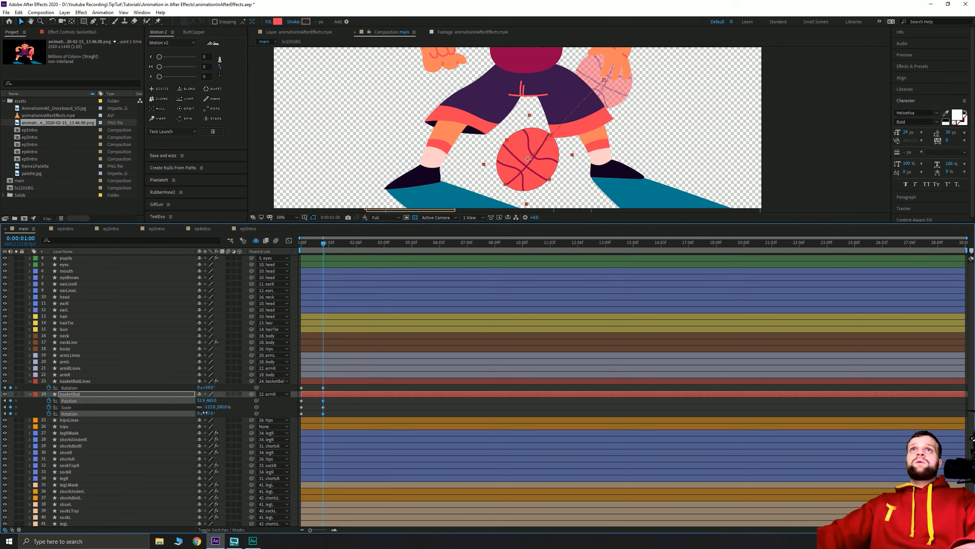
{"action": "mouse_move", "coordinate": [323, 244]}
{"action": "left_mouse_down"}
{"action": "mouse_move", "coordinate": [300, 251]}
{"action": "mouse_move", "coordinate": [337, 252]}
{"action": "mouse_move", "coordinate": [323, 252]}
{"action": "left_mouse_up"}
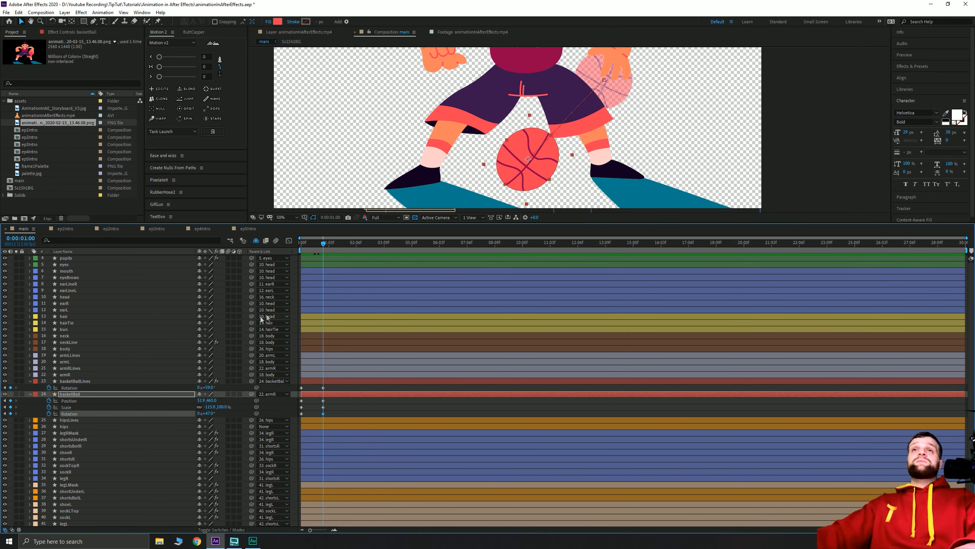
- Set the basketBallLines layer's Rotation at 0:00:01:00 to about 62°
{"action": "left_click", "coordinate": [324, 386]}
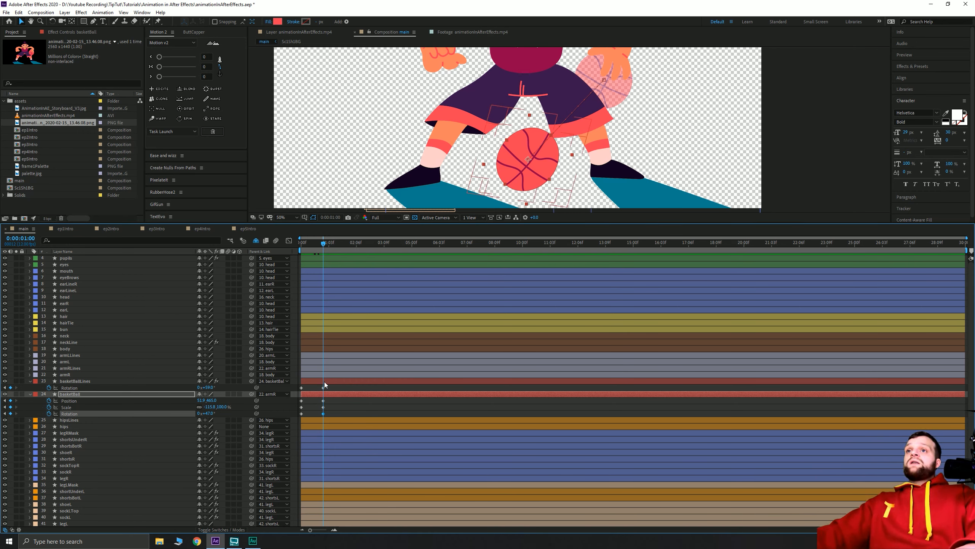
{"action": "left_click", "coordinate": [305, 380]}
{"action": "left_click_drag", "start_coordinate": [206, 387], "coordinate": [210, 387]}
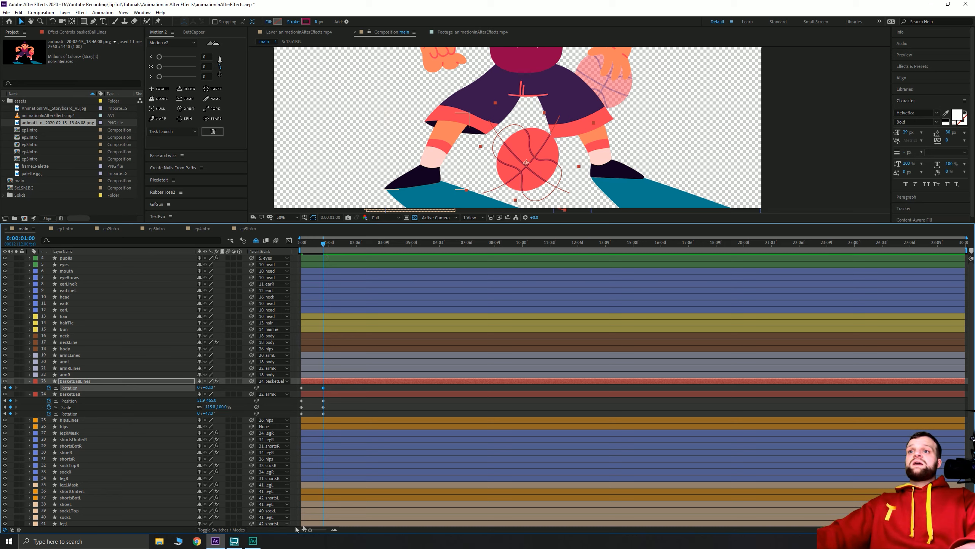
- At 0:00:02:00, add keyframes for basketBall's Position, Scale and Rotation and for basketBallLines' Rotation
{"action": "left_click_drag", "start_coordinate": [311, 530], "coordinate": [319, 530]}
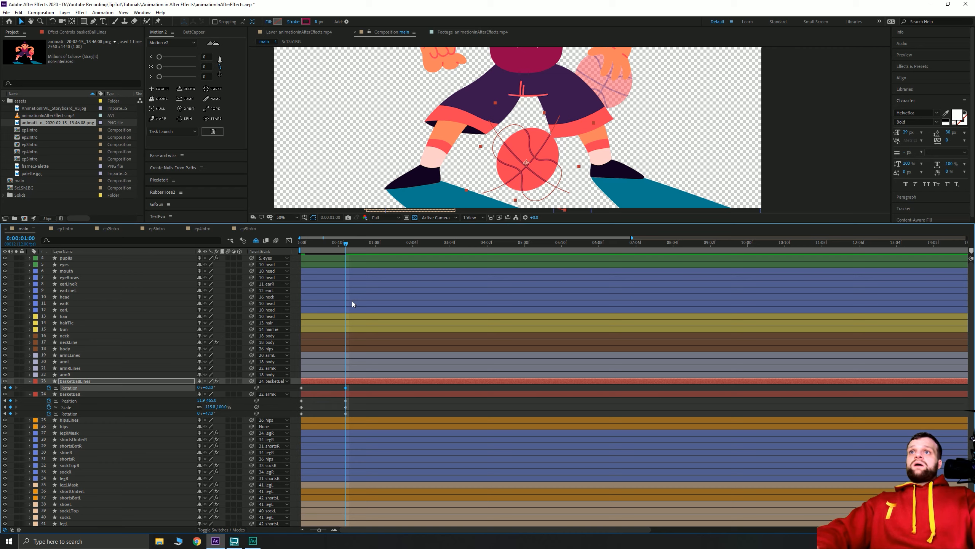
{"action": "key", "text": "shift+Page_Down"}
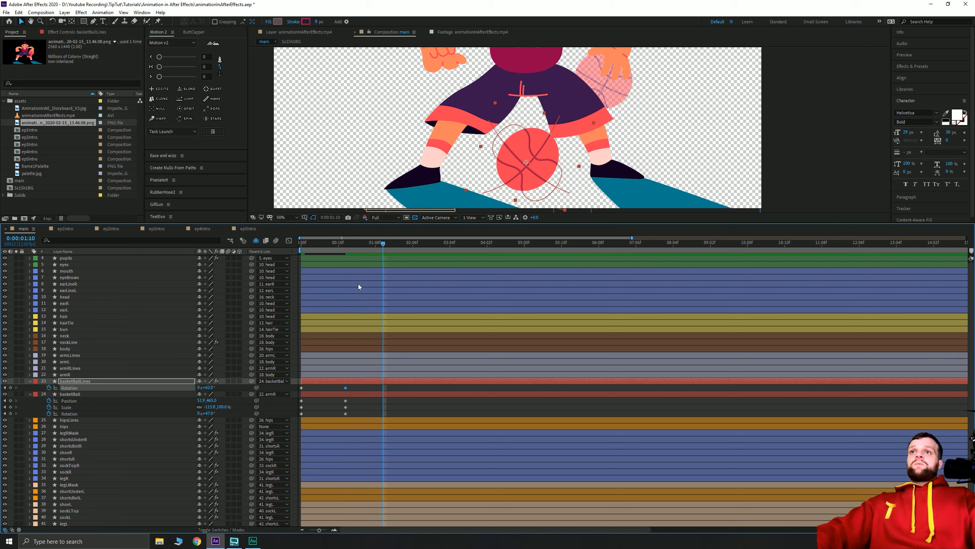
{"action": "key", "text": "Page_Down"}
{"action": "key", "text": "Page_Down"}
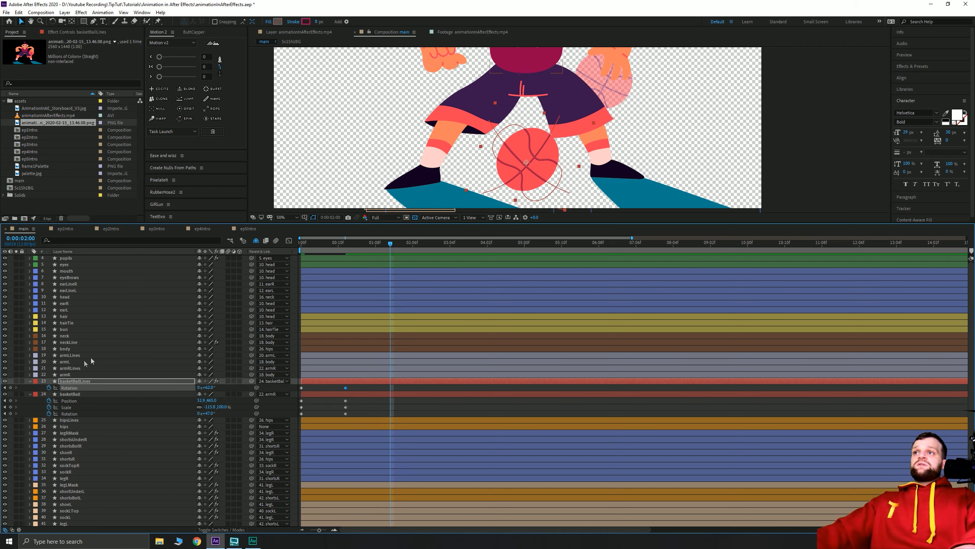
{"action": "left_click_drag", "start_coordinate": [11, 414], "coordinate": [11, 388]}
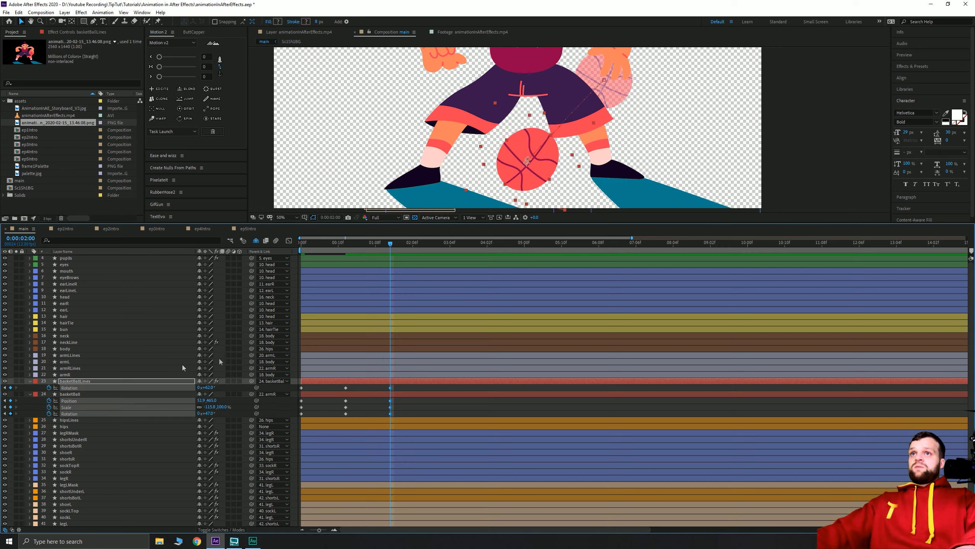
- Set only the basketBall layer's Rotation at 0:00:02:00 to about 125°, undoing a trial rotation applied to both ball layers
{"action": "mouse_move", "coordinate": [208, 413]}
{"action": "left_mouse_down"}
{"action": "mouse_move", "coordinate": [235, 410]}
{"action": "mouse_move", "coordinate": [209, 413]}
{"action": "left_mouse_up"}
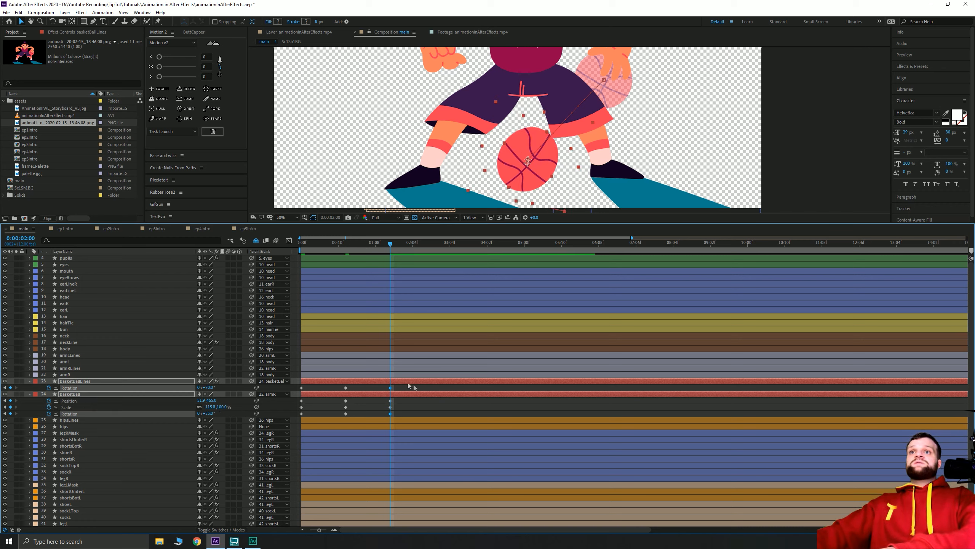
{"action": "key", "text": "ctrl+z"}
{"action": "left_click", "coordinate": [414, 406]}
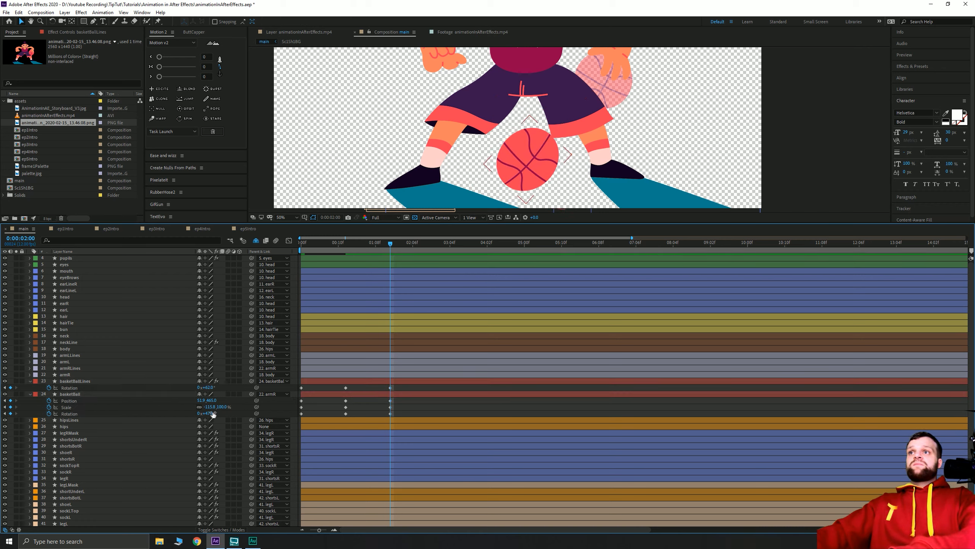
{"action": "left_click_drag", "start_coordinate": [211, 413], "coordinate": [231, 402]}
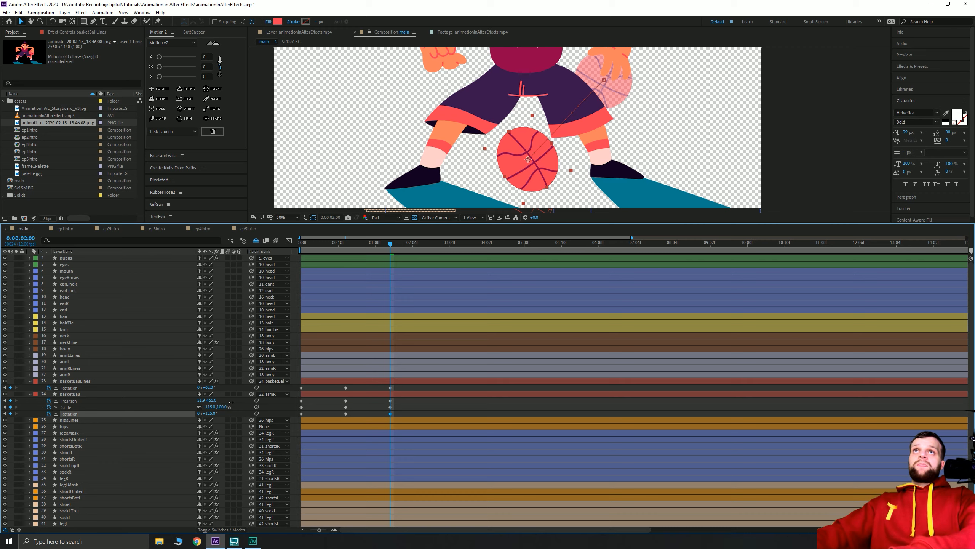
- Move the basketball at 0:00:02:00 up from between the feet to beneath the character's other hand
{"action": "left_click", "coordinate": [507, 161]}
{"action": "left_click_drag", "start_coordinate": [507, 161], "coordinate": [440, 82]}
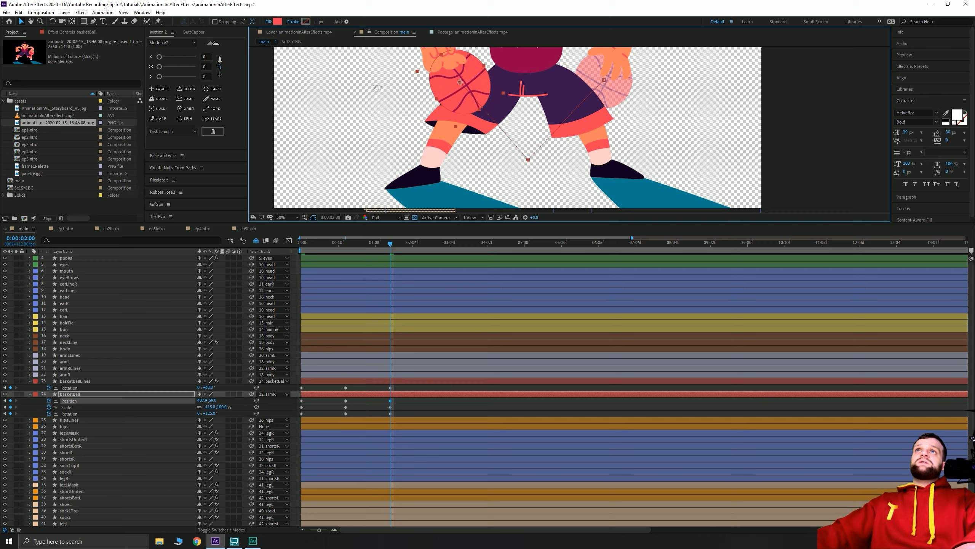
{"action": "left_click_drag", "start_coordinate": [377, 88], "coordinate": [352, 129]}
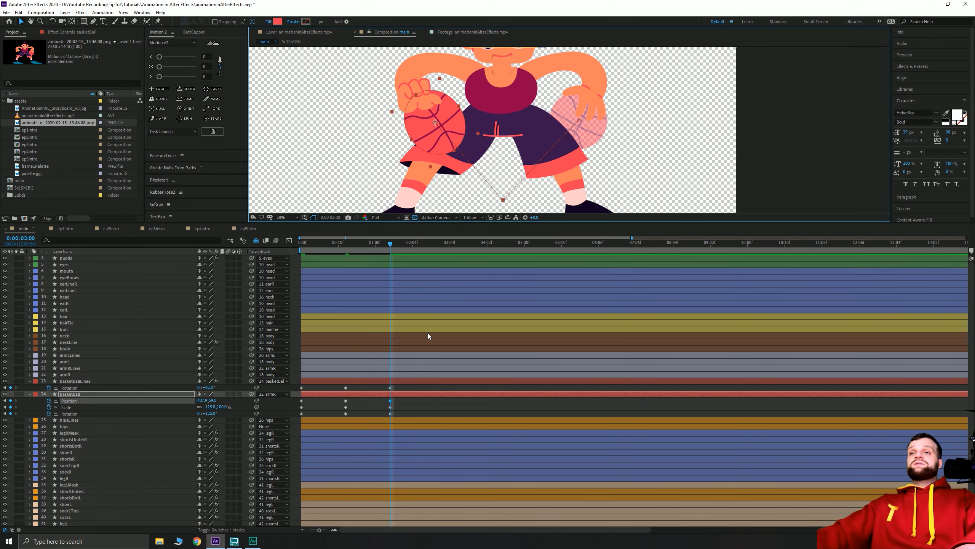
{"action": "scroll", "coordinate": [365, 400], "scroll_direction": "up", "scroll_amount": 2}
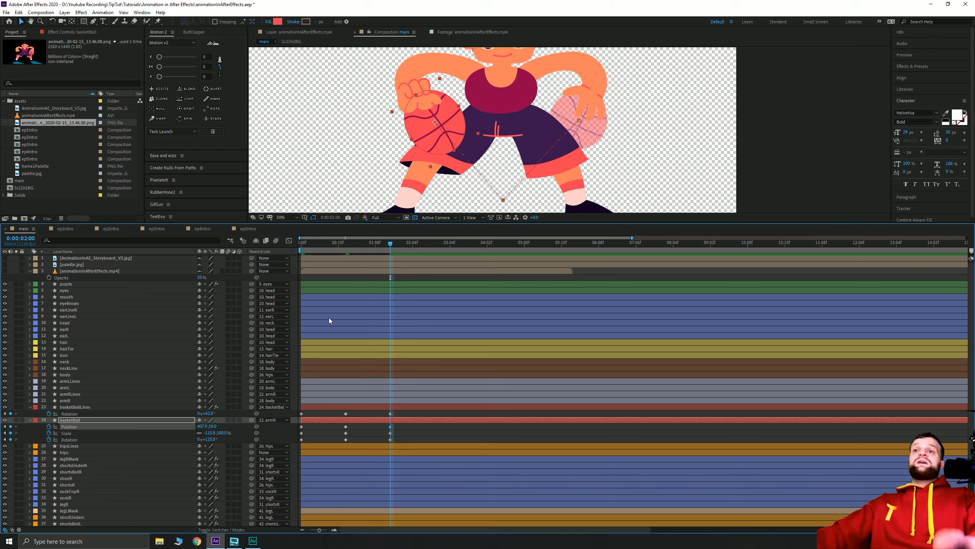
- Copy basketBall's Position, Scale and Rotation keyframes from 0:00:01:00 to 0:00:01:02
{"action": "left_click", "coordinate": [348, 247]}
{"action": "key", "text": "h"}
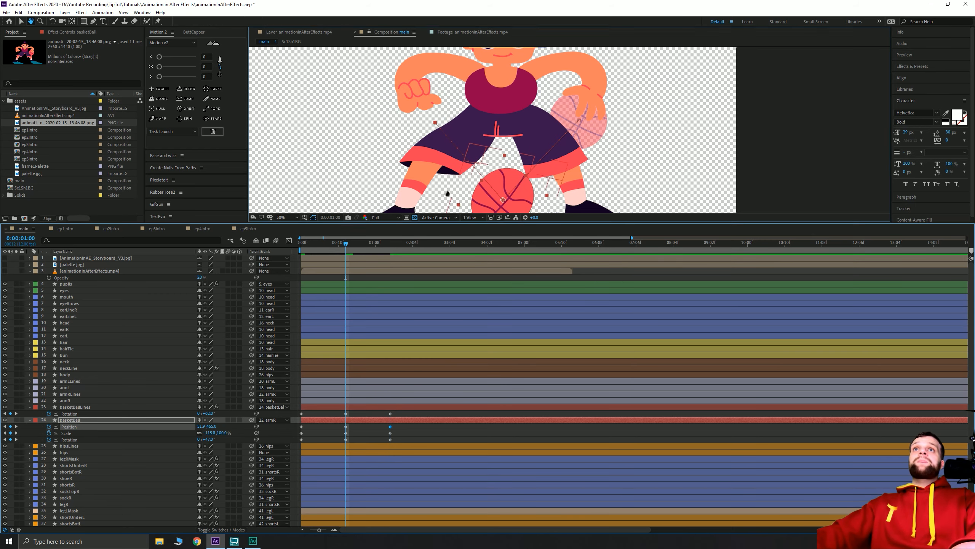
{"action": "left_click_drag", "start_coordinate": [447, 193], "coordinate": [438, 148]}
{"action": "key", "text": "v"}
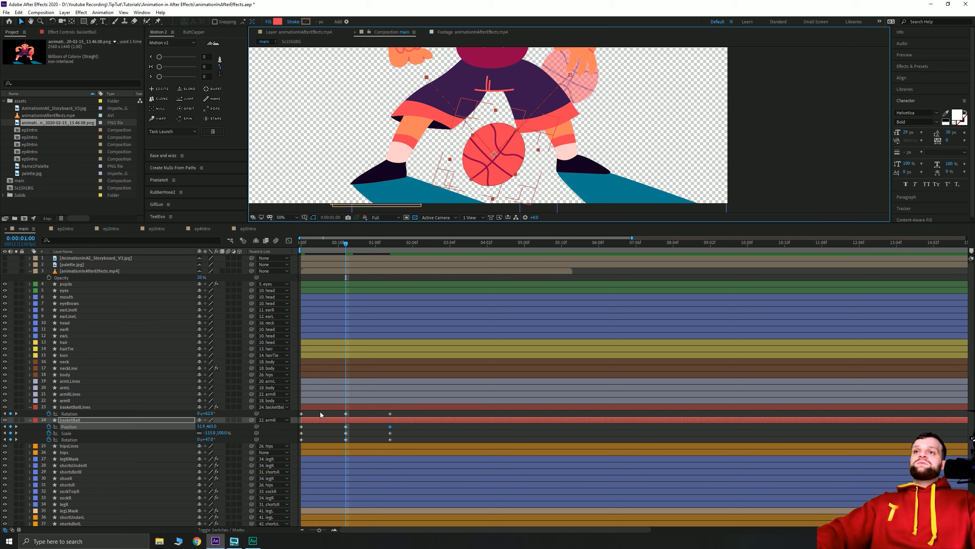
{"action": "key", "text": "Page_Down"}
{"action": "key", "text": "Page_Down"}
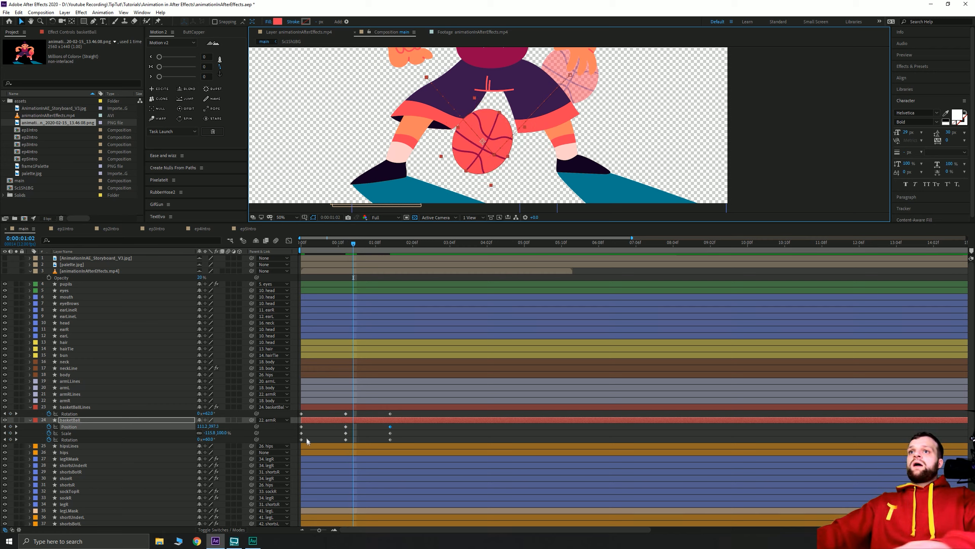
{"action": "left_click_drag", "start_coordinate": [336, 440], "coordinate": [361, 427]}
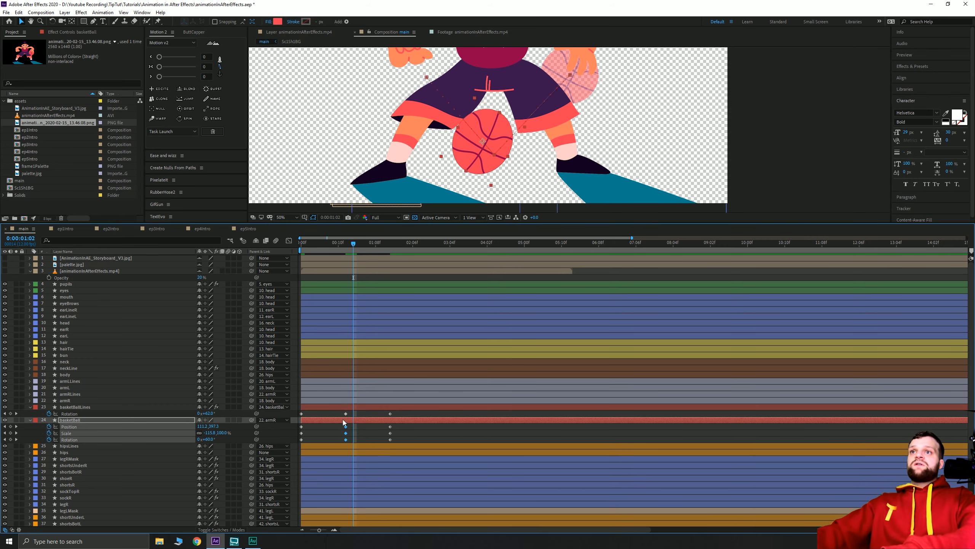
{"action": "key", "text": "ctrl+c"}
{"action": "key", "text": "ctrl+v"}
- Copy the basketBallLines Rotation keyframe from 0:00:01:00 to 0:00:01:02
{"action": "left_click", "coordinate": [345, 414]}
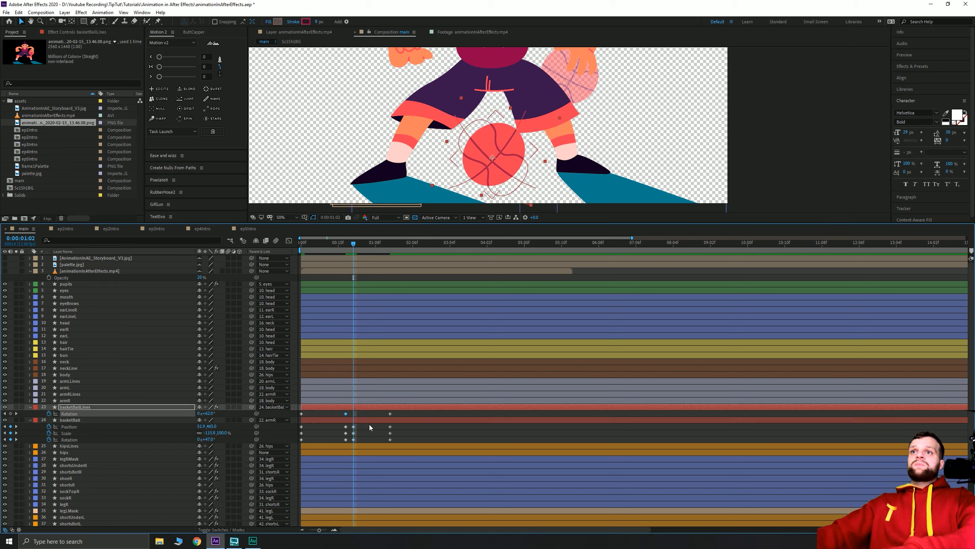
{"action": "key", "text": "ctrl+c"}
{"action": "key", "text": "ctrl+v"}
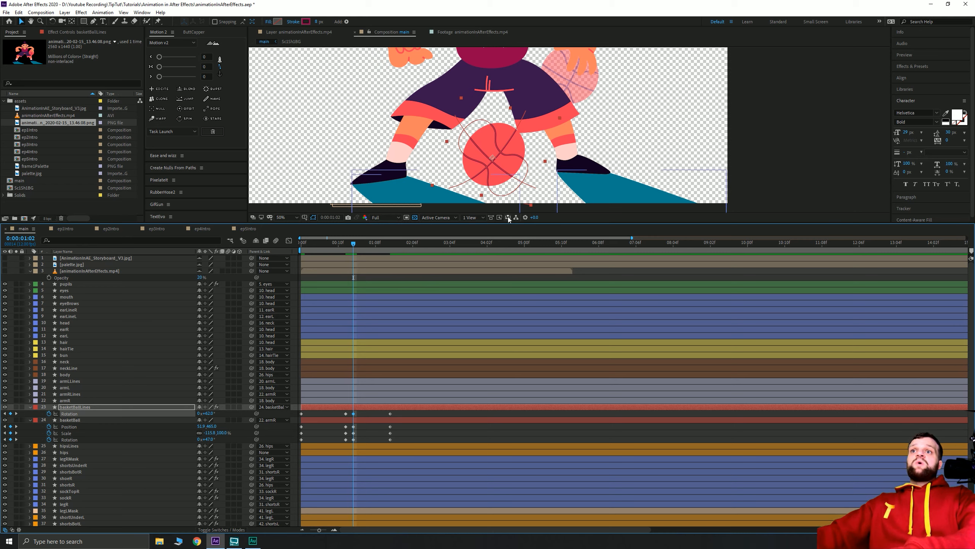
- Shift the final set of keyframes on both ball layers two frames later
{"action": "left_click_drag", "start_coordinate": [397, 441], "coordinate": [386, 414]}
{"action": "key", "text": "alt+Right"}
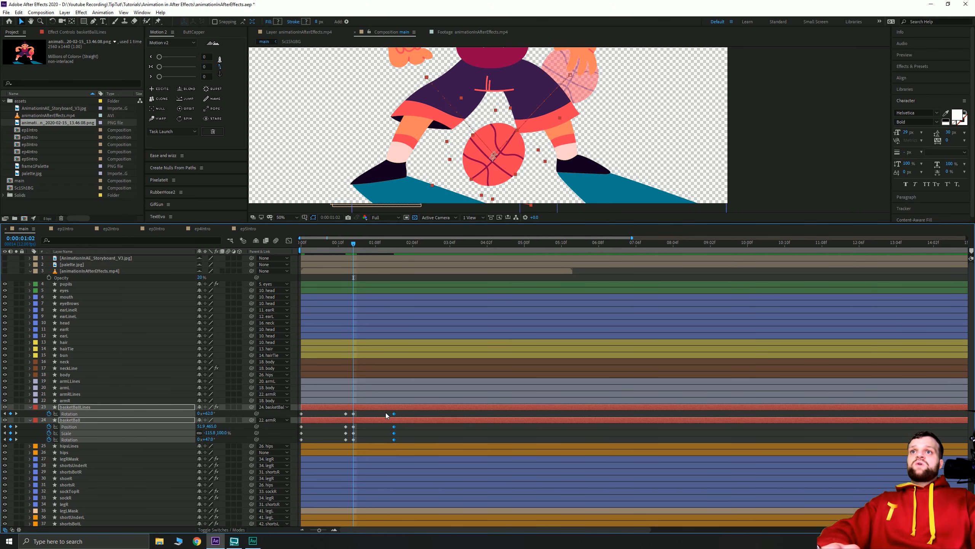
{"action": "key", "text": "alt+Right"}
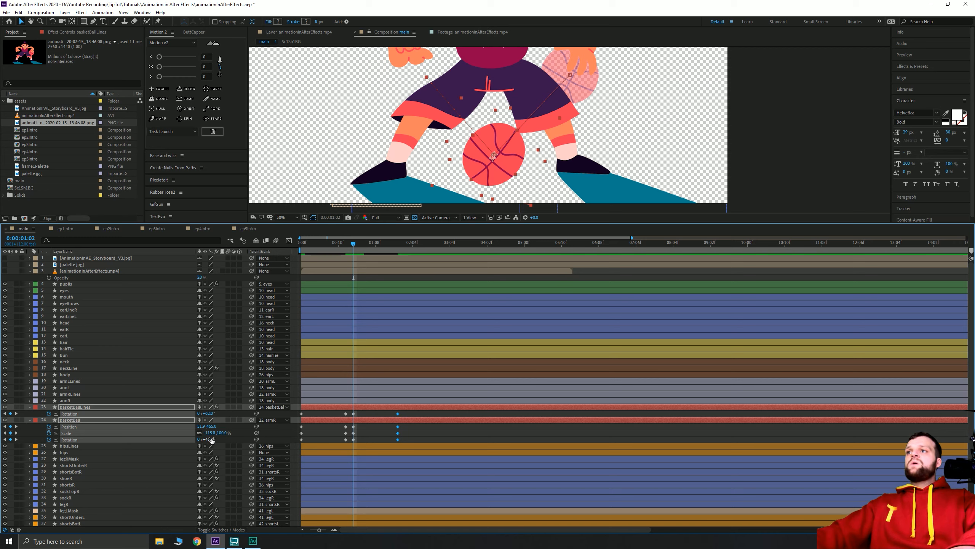
- At 0:00:01:02, set only basketBall's rotation to 90° and squash it vertically to a scale of about -95.5, 117.1%
{"action": "left_click_drag", "start_coordinate": [210, 439], "coordinate": [223, 437]}
{"action": "key", "text": "ctrl+z"}
{"action": "left_click", "coordinate": [376, 430]}
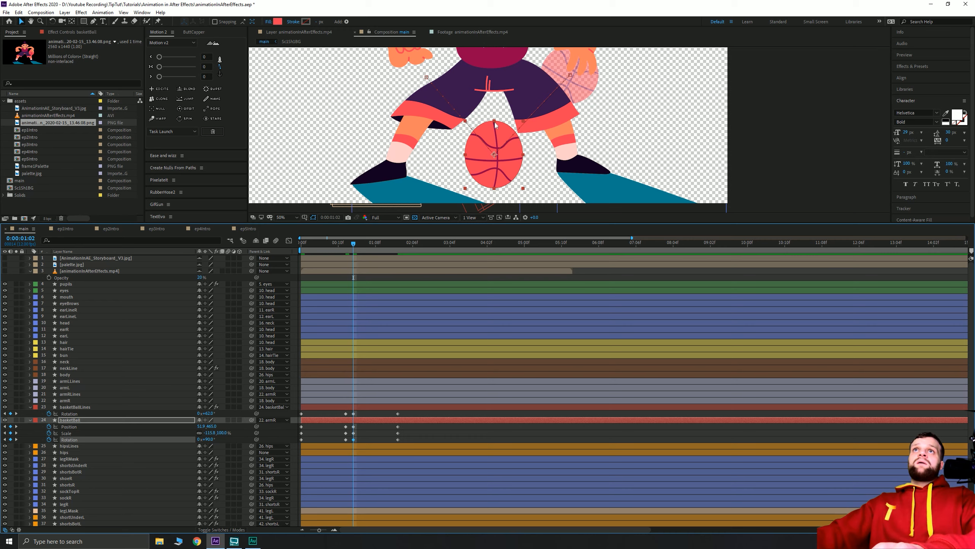
{"action": "left_click_drag", "start_coordinate": [494, 121], "coordinate": [460, 154]}
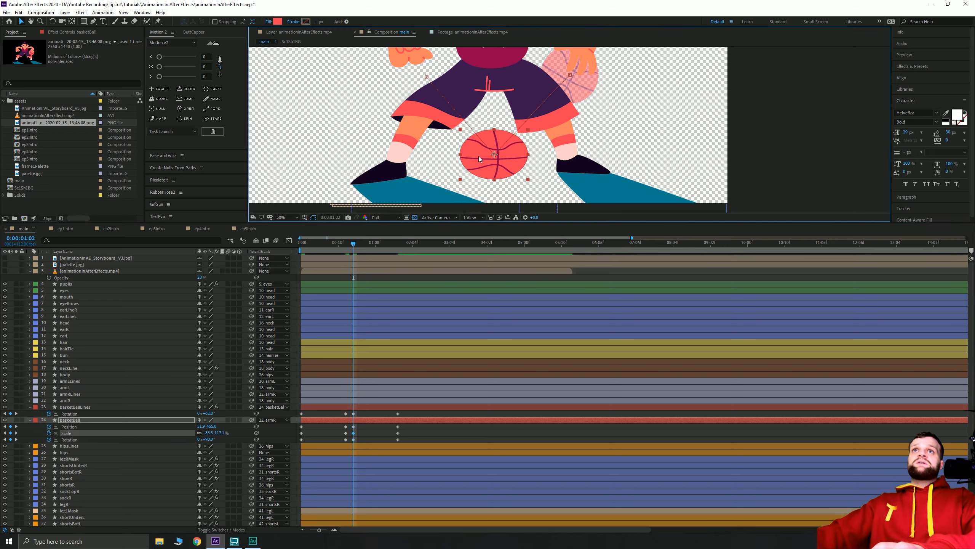
- Try to move the squashed ball slightly lower at 0:00:01:02, and undo the move
{"action": "scroll", "coordinate": [129, 383], "scroll_direction": "down", "scroll_amount": 3}
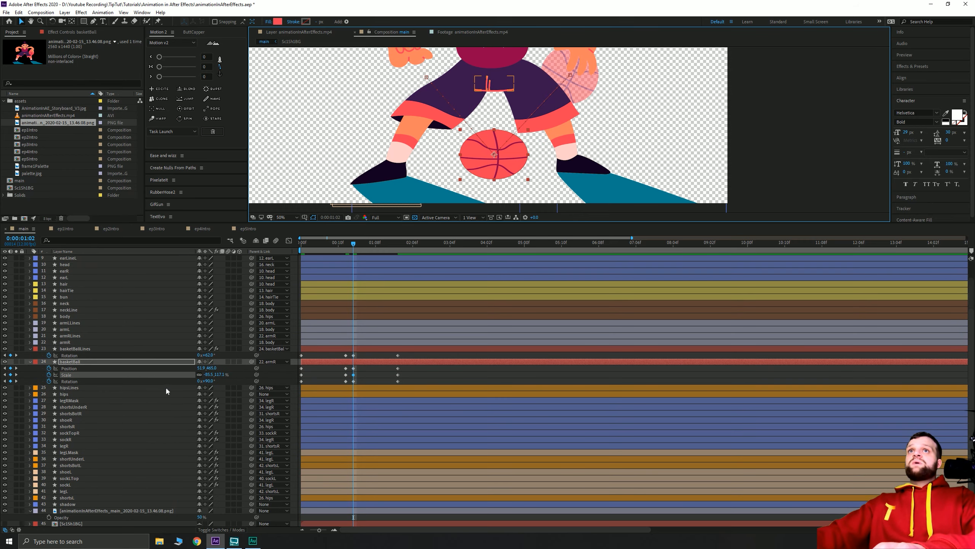
{"action": "left_click_drag", "start_coordinate": [480, 166], "coordinate": [478, 168]}
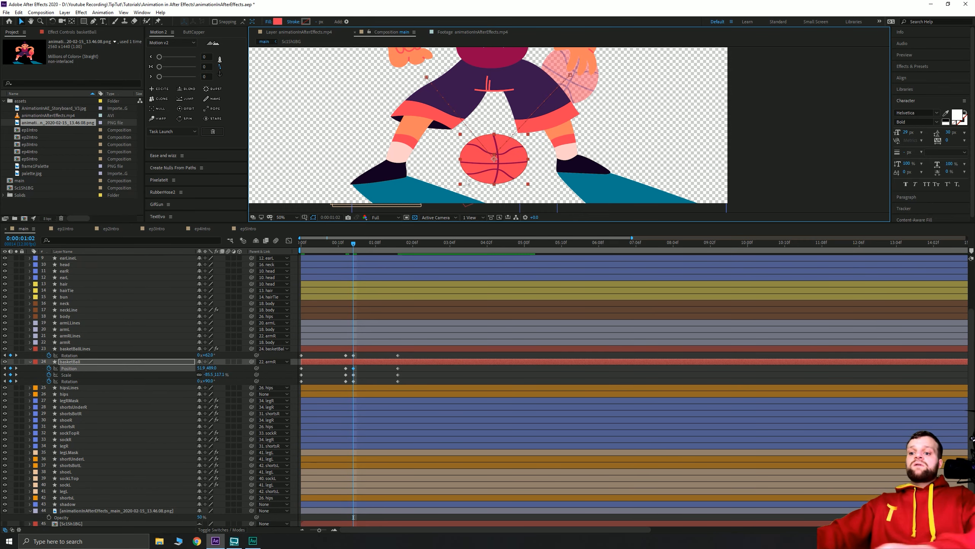
{"action": "key", "text": "ctrl+z"}
- Play the bounce animation from 0:00:00:00 to check the squash between the two ground keyframes
{"action": "left_click_drag", "start_coordinate": [351, 246], "coordinate": [260, 250]}
{"action": "key", "text": "space"}
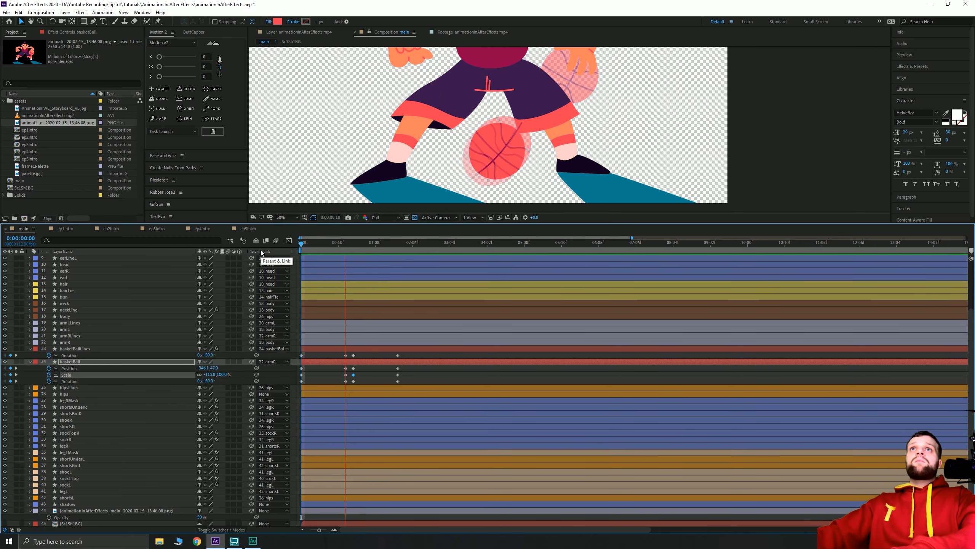
{"action": "key", "text": "space"}
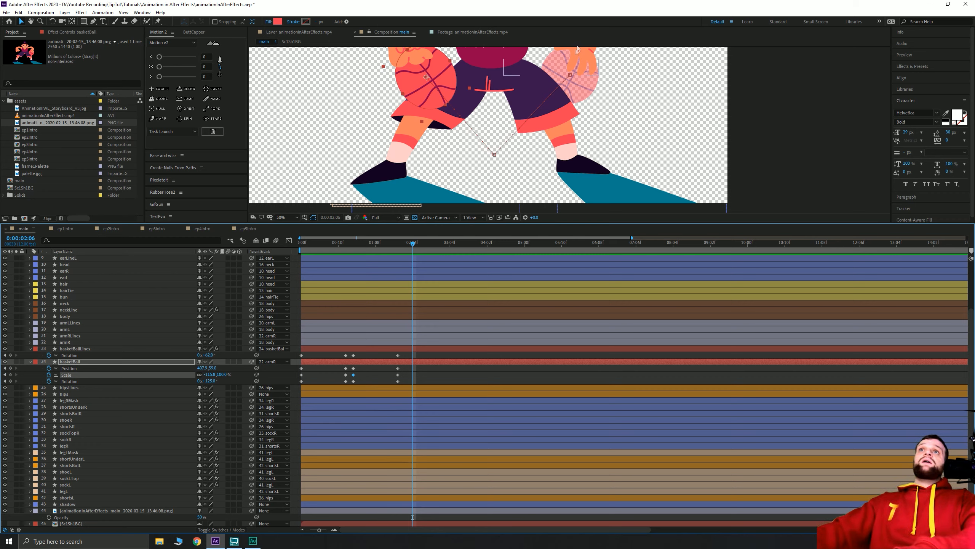
- Enlarge the composition viewer and frame the character from head to feet
{"action": "left_click_drag", "start_coordinate": [449, 223], "coordinate": [451, 304]}
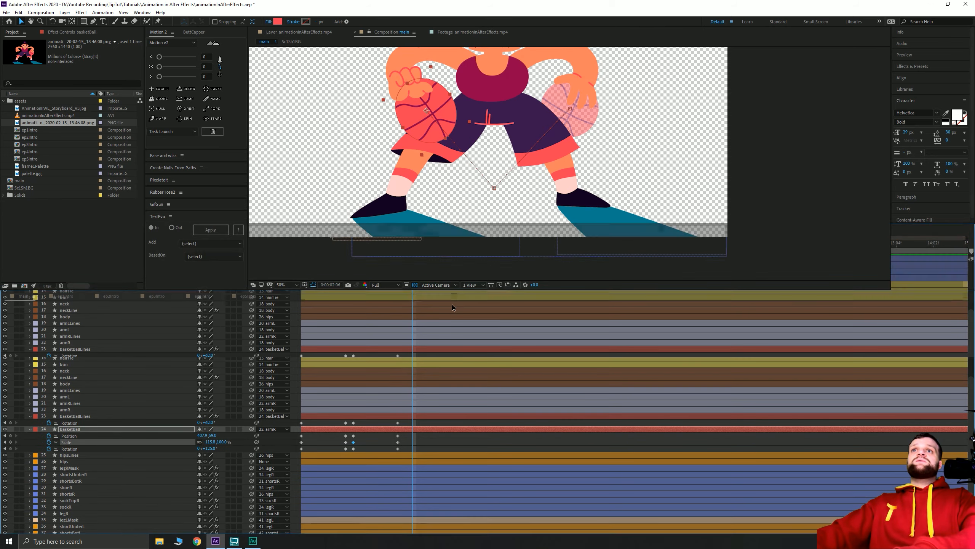
{"action": "key", "text": "space"}
{"action": "left_click_drag", "start_coordinate": [430, 137], "coordinate": [464, 173]}
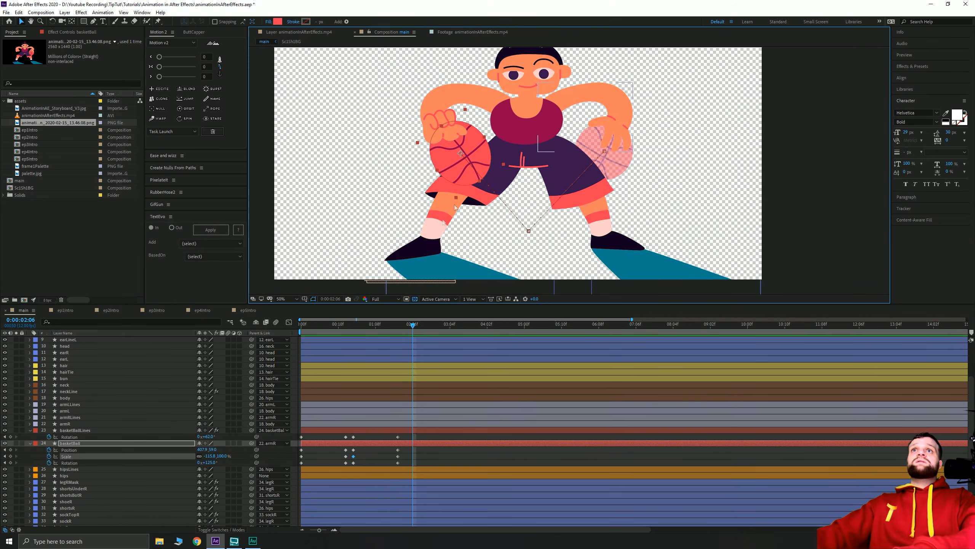
- Replay the bounce from the start and scrub through the ball's rise to the second hand
{"action": "left_click_drag", "start_coordinate": [373, 323], "coordinate": [280, 340]}
{"action": "key", "text": "space"}
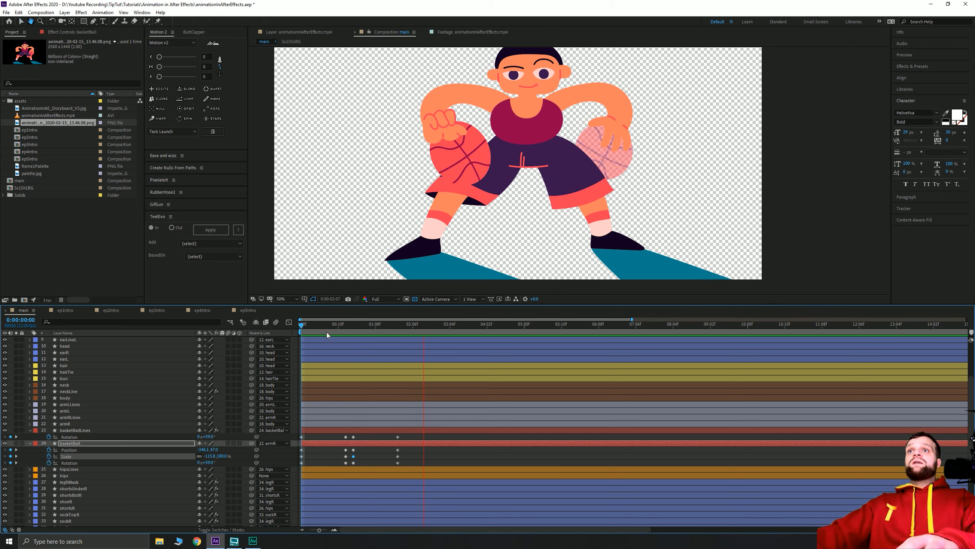
{"action": "left_click", "coordinate": [353, 324]}
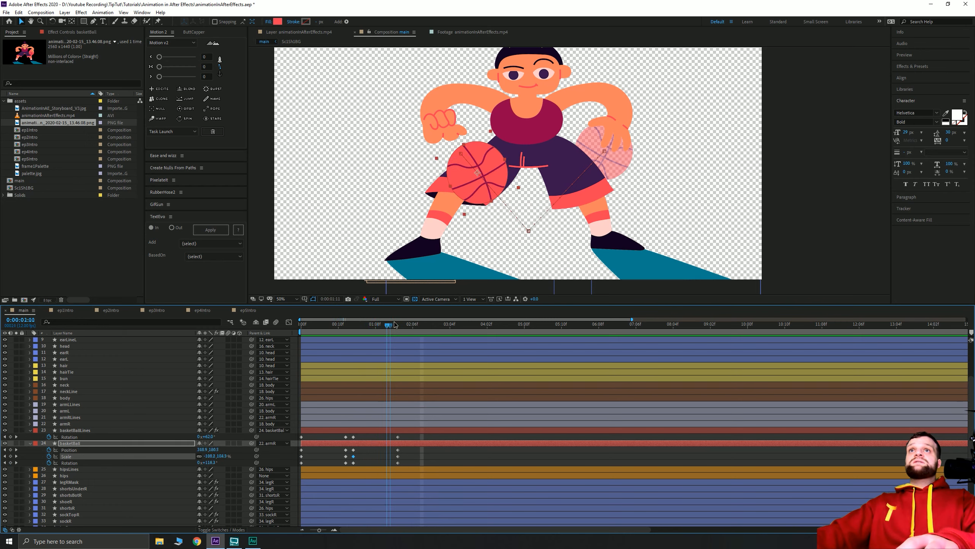
- Set basketBall's Rotation at 0:00:00:00 to about 42° and preview the bounce from the start
{"action": "left_click_drag", "start_coordinate": [347, 329], "coordinate": [280, 332]}
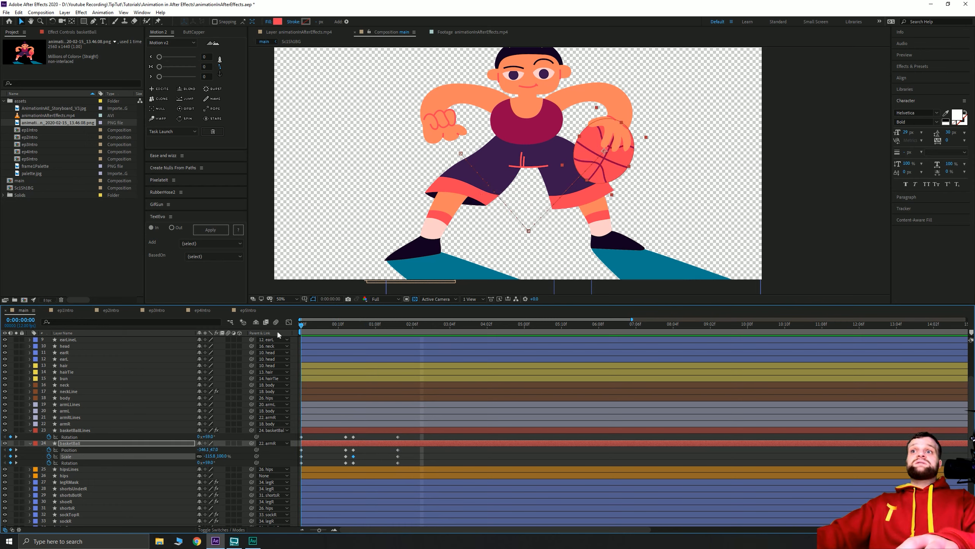
{"action": "left_click", "coordinate": [236, 464]}
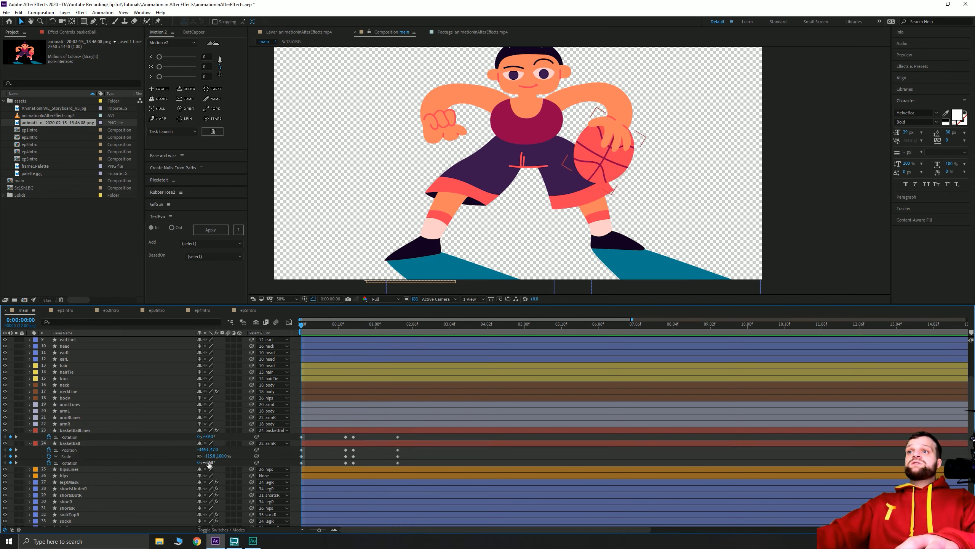
{"action": "left_click_drag", "start_coordinate": [208, 462], "coordinate": [202, 461]}
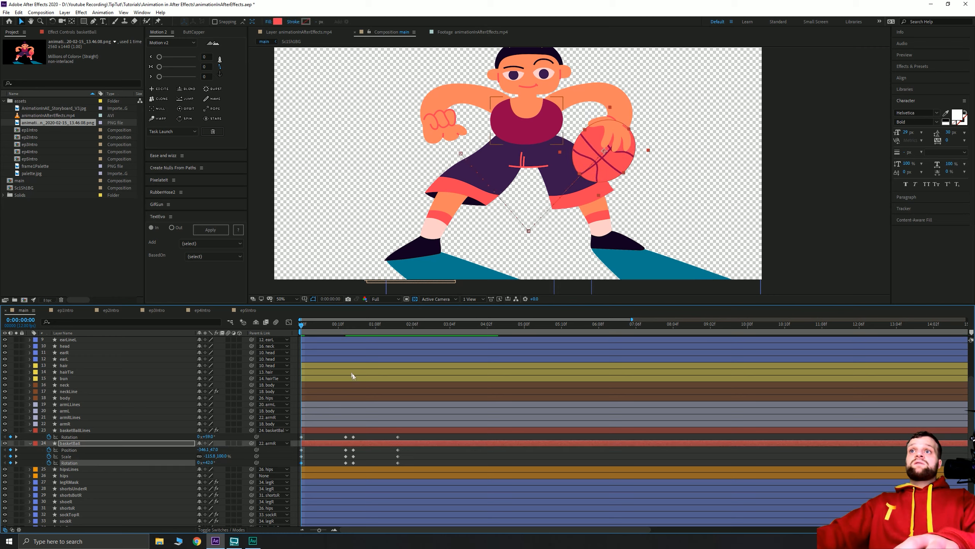
{"action": "mouse_move", "coordinate": [307, 327]}
{"action": "left_mouse_down"}
{"action": "mouse_move", "coordinate": [346, 322]}
{"action": "mouse_move", "coordinate": [300, 324]}
{"action": "left_mouse_up"}
{"action": "key", "text": "space"}
{"action": "key", "text": "space"}
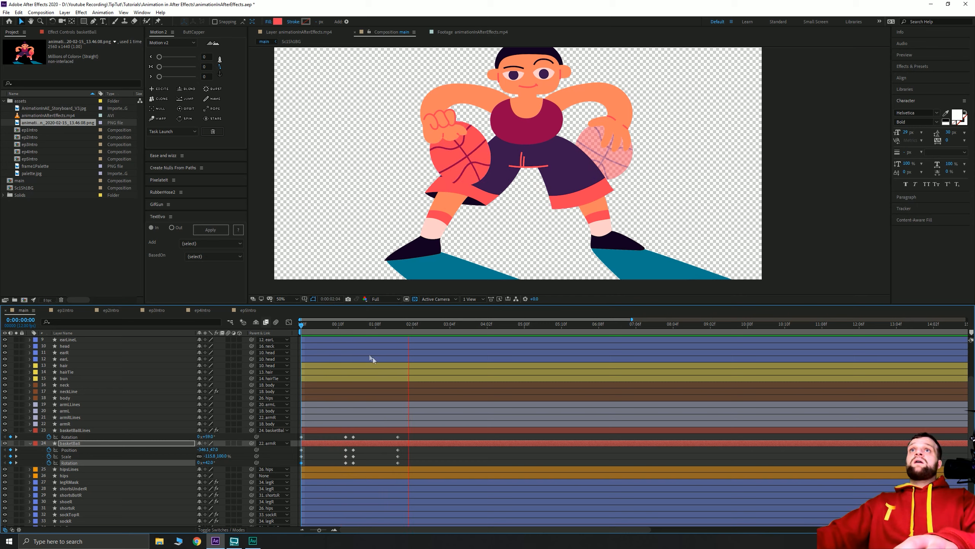
{"action": "key", "text": "space"}
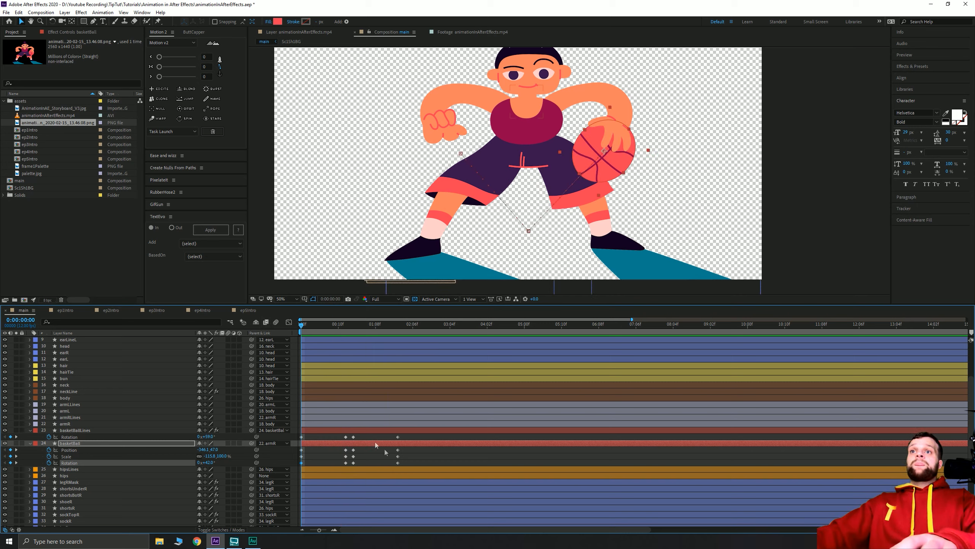
- Compress all basketBall and basketBallLines keyframes so the bounce ends at about 0:00:00:09, and preview it from the start
{"action": "left_click_drag", "start_coordinate": [408, 464], "coordinate": [293, 435]}
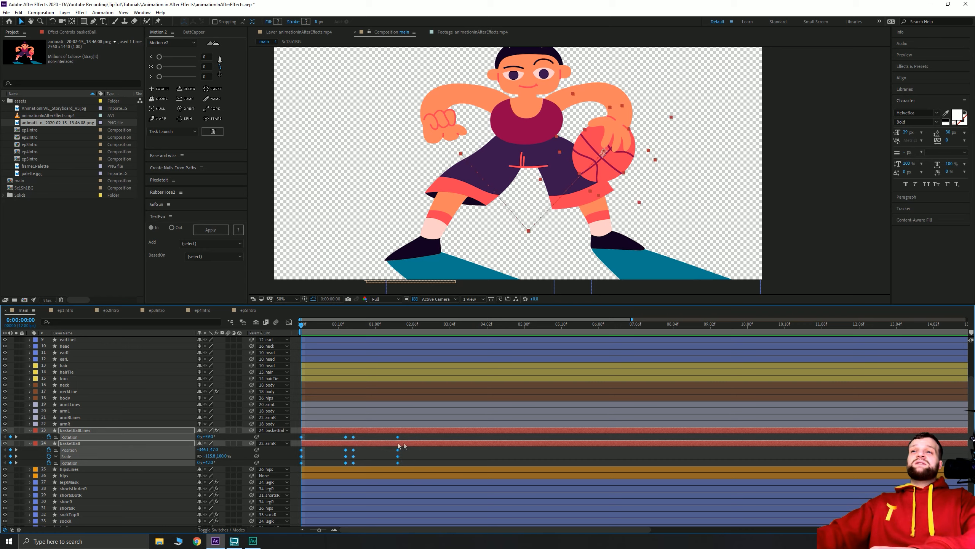
{"action": "left_click_drag", "start_coordinate": [397, 437], "coordinate": [366, 441]}
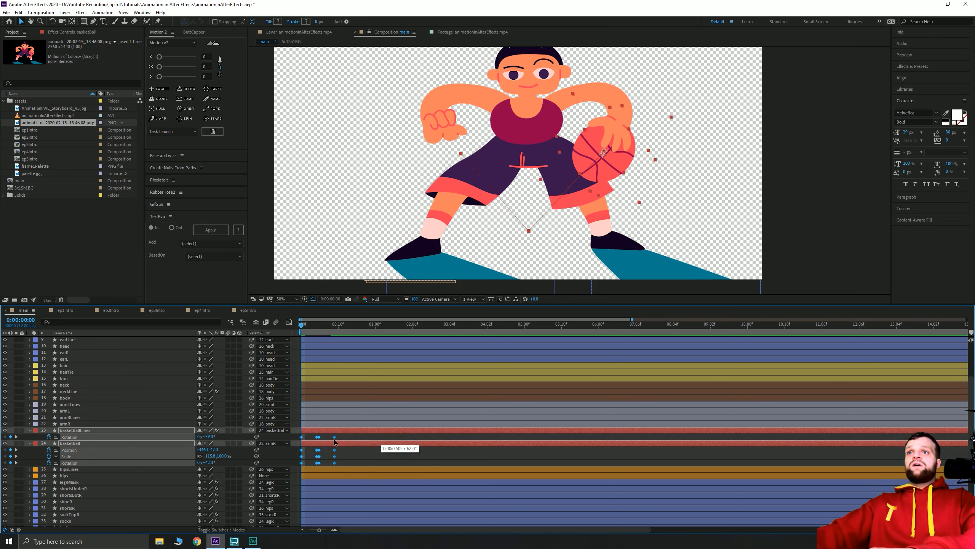
{"action": "left_click_drag", "start_coordinate": [337, 440], "coordinate": [337, 440]}
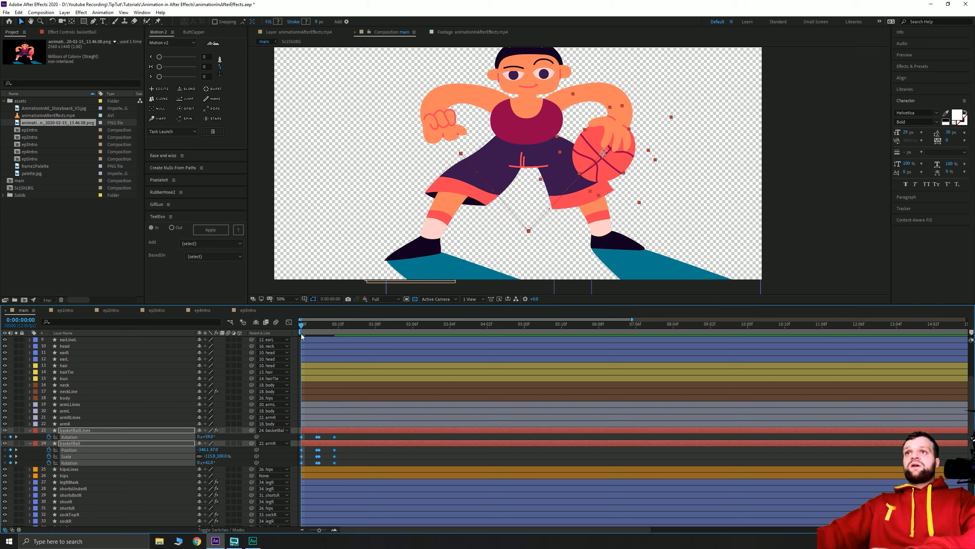
{"action": "key", "text": "space"}
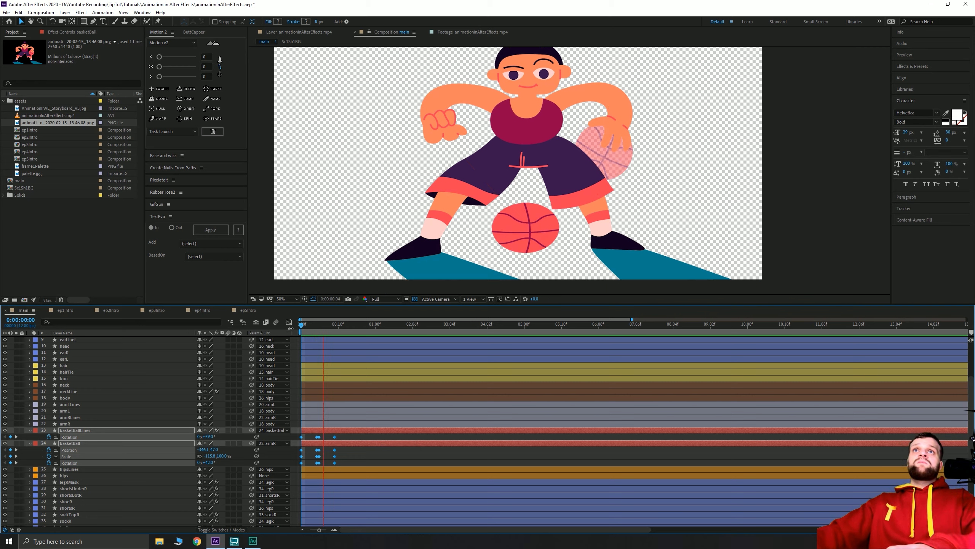
{"action": "key", "text": "space"}
{"action": "key", "text": "space"}
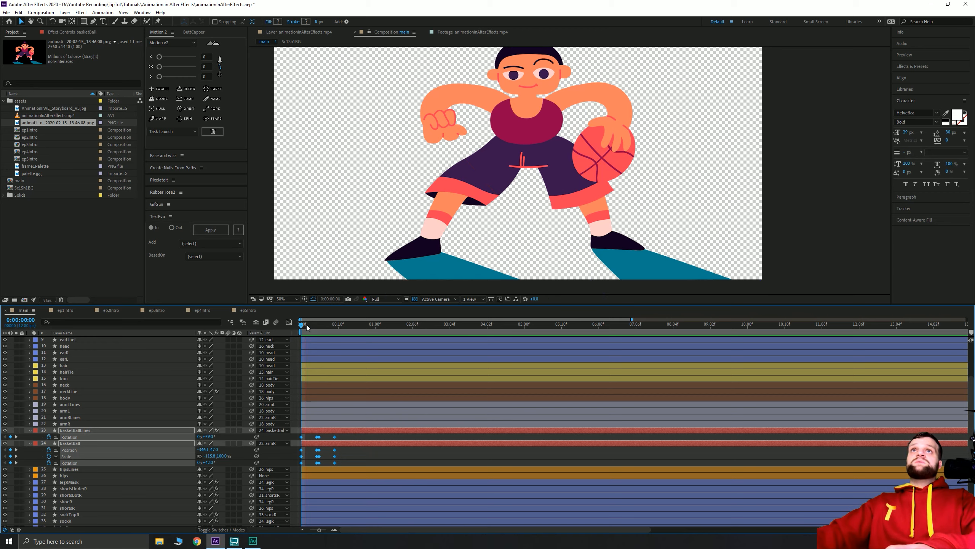
{"action": "key", "text": "space"}
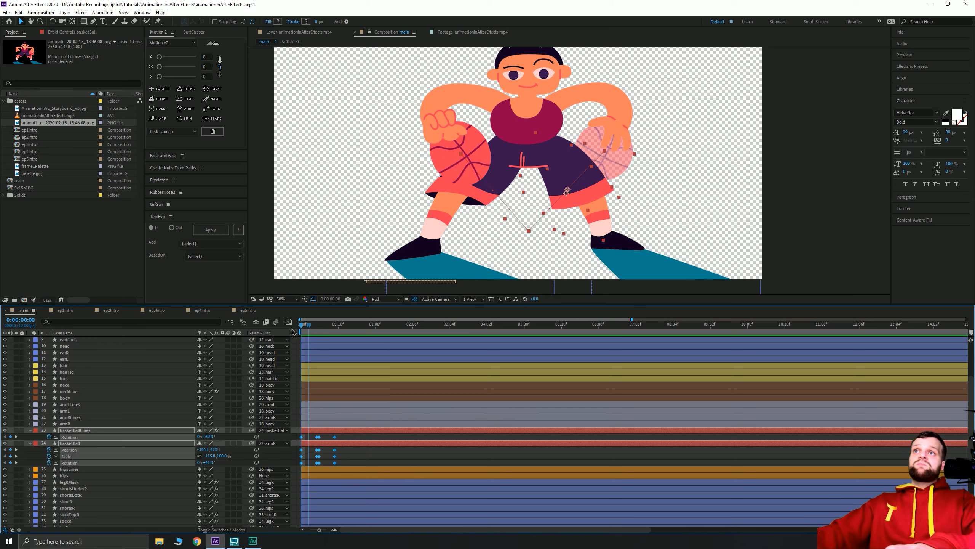
- Zoom the timeline in on the ball's keyframes and replay the shortened bounce from 0:00:00:00
{"action": "left_click", "coordinate": [357, 458]}
{"action": "scroll", "coordinate": [334, 455], "scroll_direction": "up", "scroll_amount": 5}
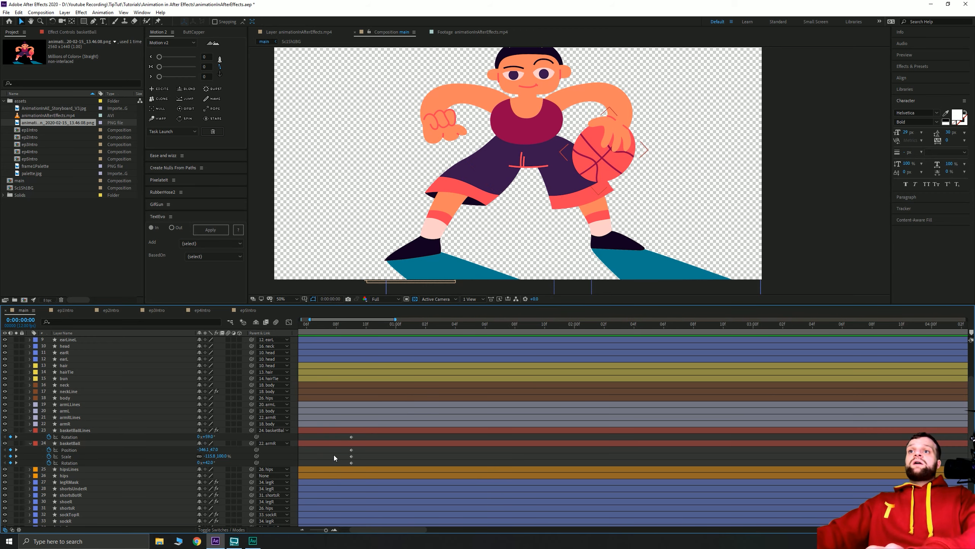
{"action": "left_click_drag", "start_coordinate": [362, 529], "coordinate": [344, 528]}
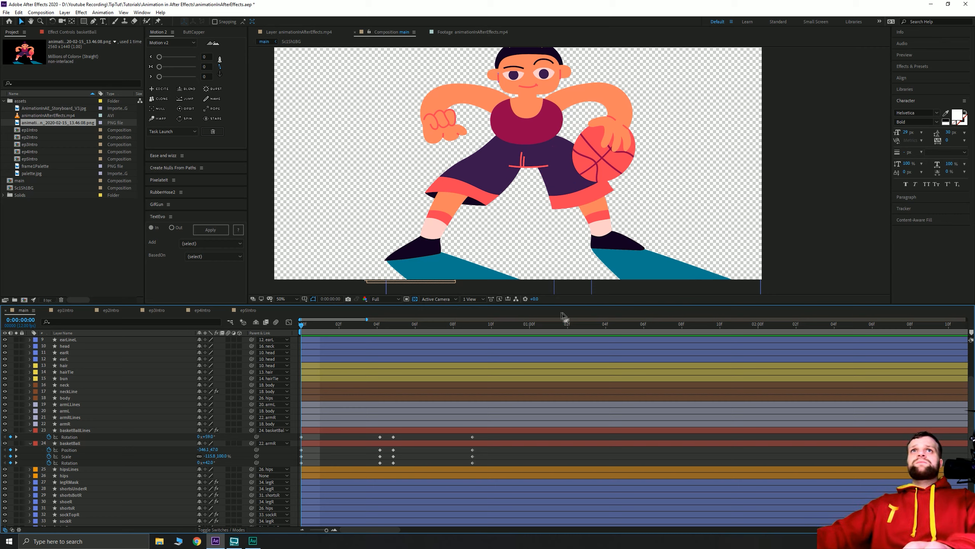
{"action": "left_click_drag", "start_coordinate": [315, 331], "coordinate": [251, 367]}
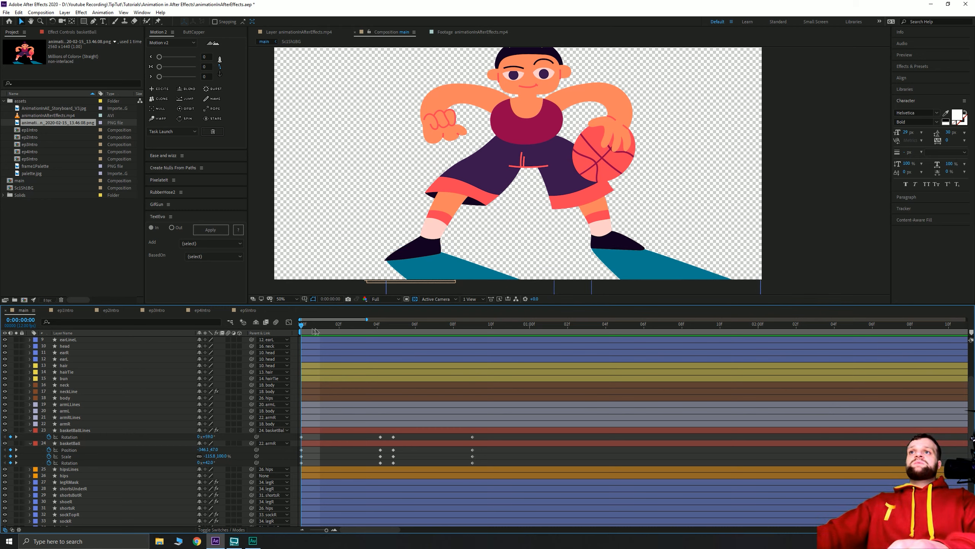
{"action": "key", "text": "space"}
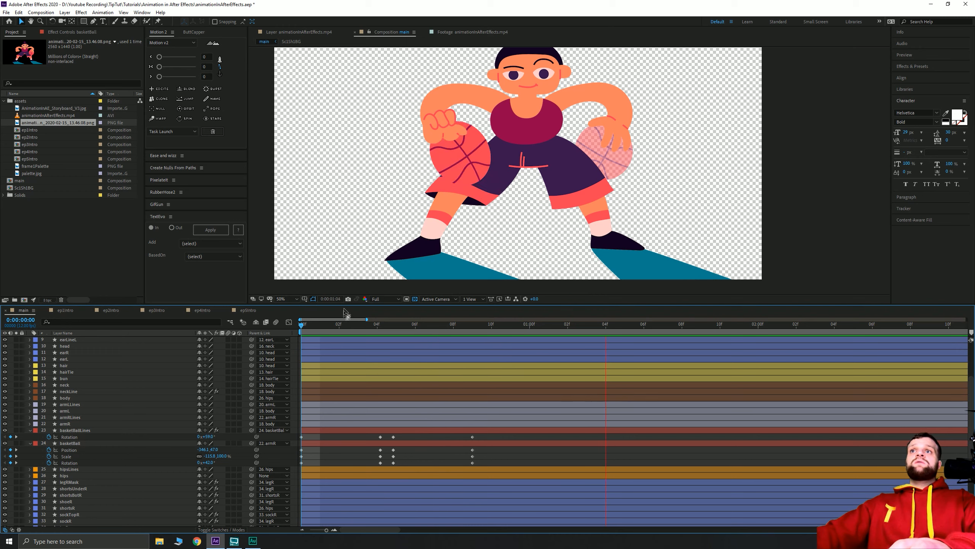
{"action": "key", "text": "space"}
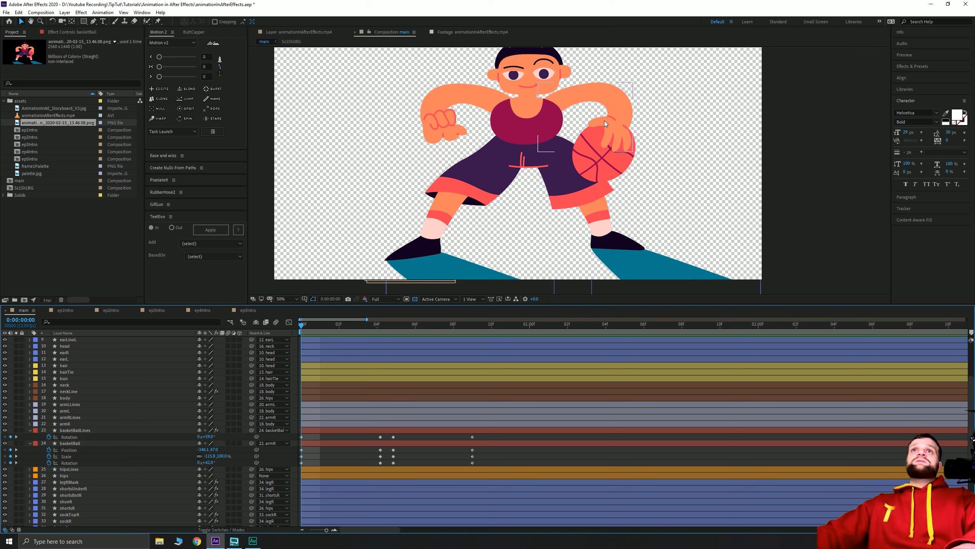
- Add starting Position and Rotation keyframes to the hips layer at 0:00:00:00
{"action": "scroll", "coordinate": [557, 185], "scroll_direction": "down", "scroll_amount": 1}
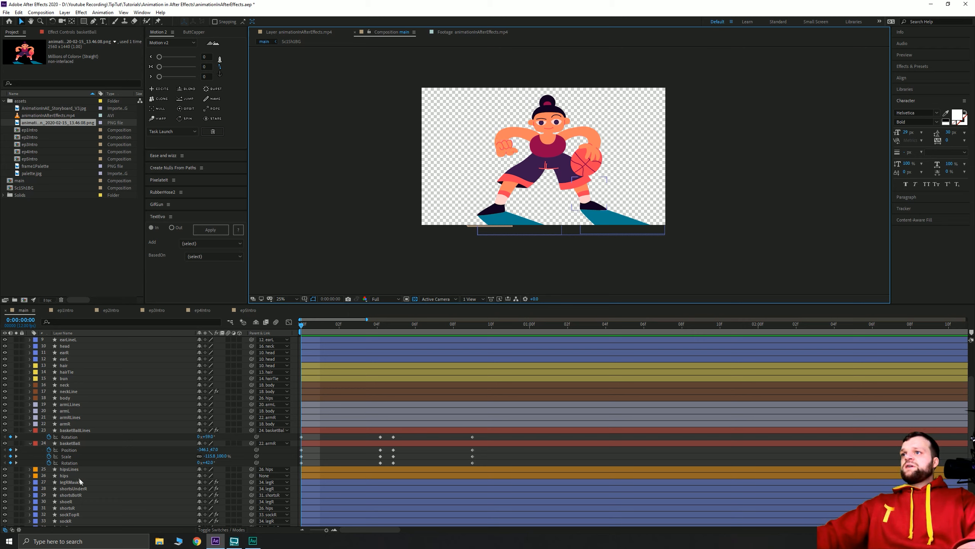
{"action": "left_click", "coordinate": [66, 476]}
{"action": "key", "text": "p"}
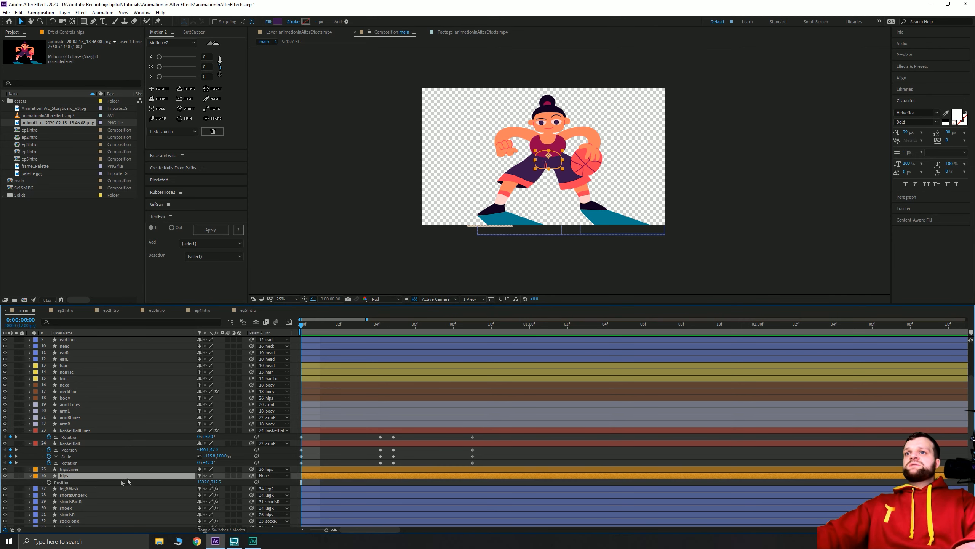
{"action": "left_click", "coordinate": [49, 481]}
{"action": "key", "text": "shift+r"}
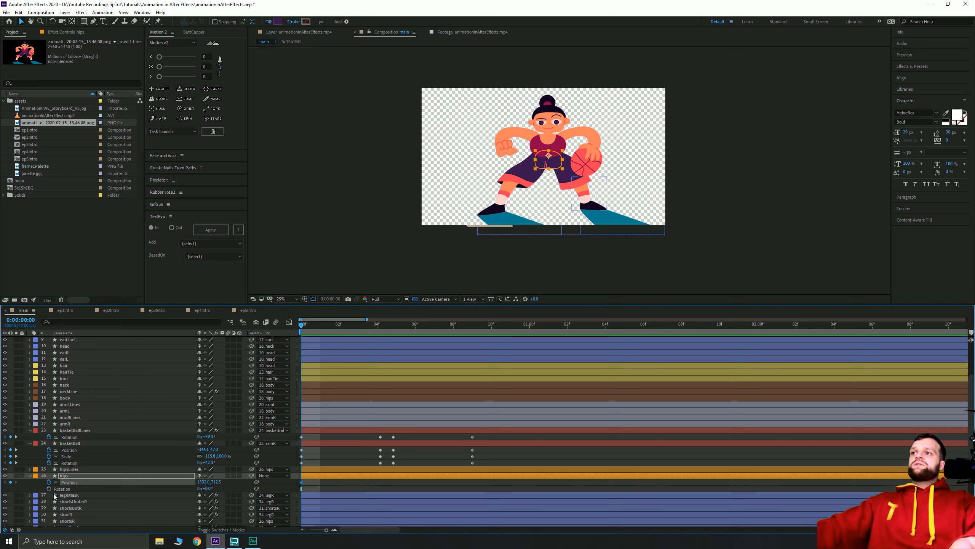
{"action": "left_click", "coordinate": [49, 489]}
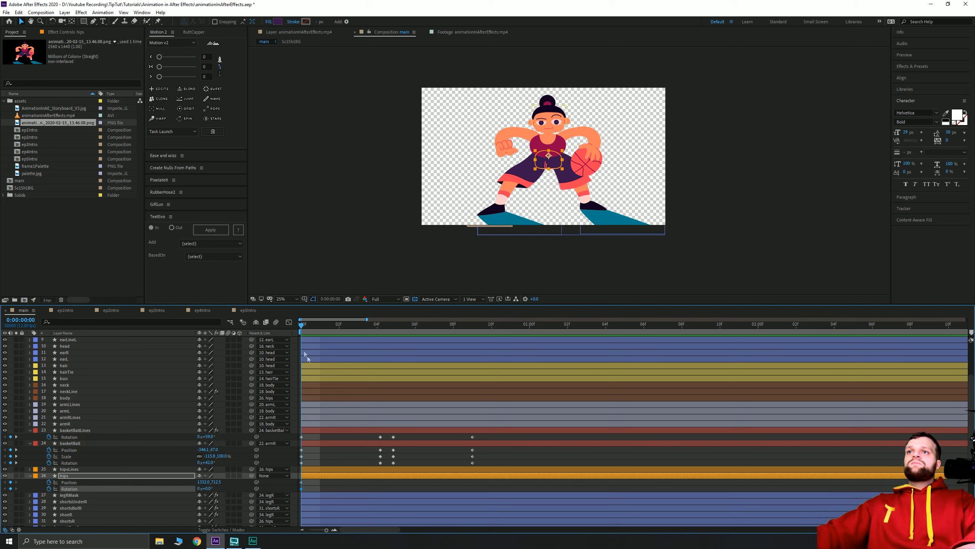
- Align the ball's two ground-contact keyframe sets to 0:00:00:04 and 0:00:00:05, and preview the bounce
{"action": "left_click_drag", "start_coordinate": [312, 327], "coordinate": [378, 334]}
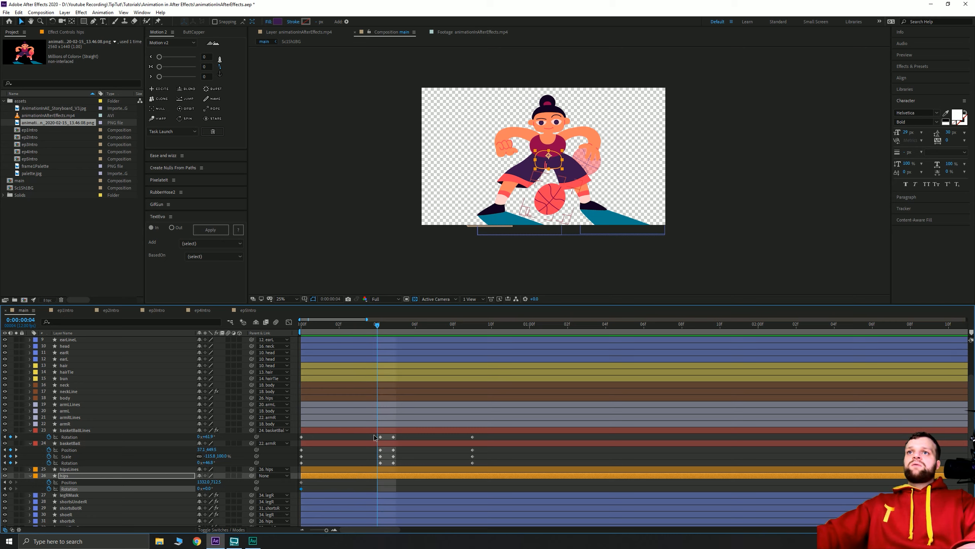
{"action": "left_click_drag", "start_coordinate": [373, 434], "coordinate": [377, 465]}
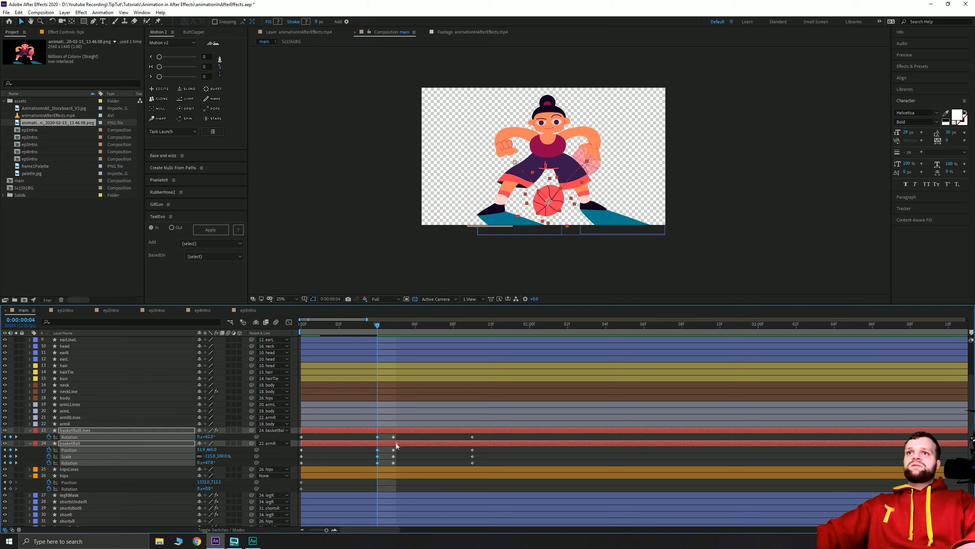
{"action": "key", "text": "Page_Down"}
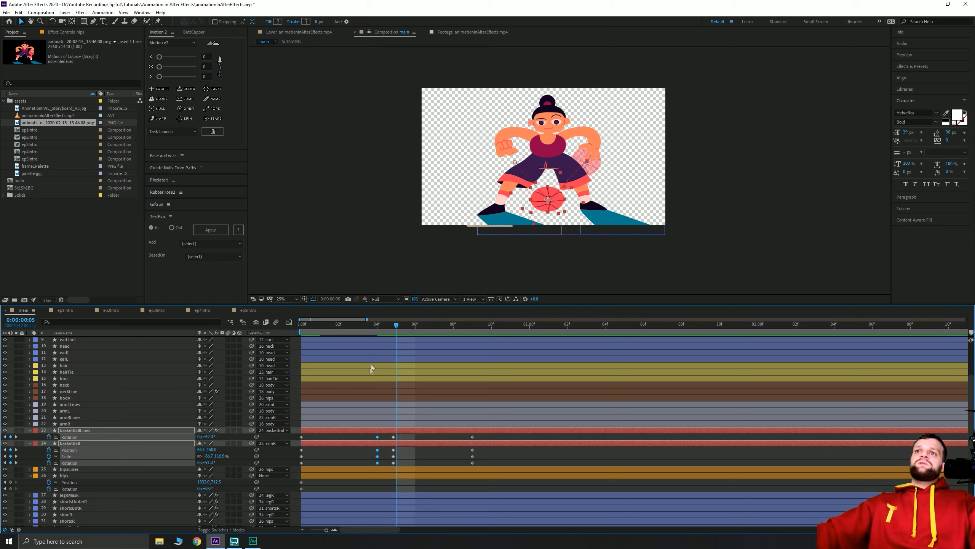
{"action": "left_click_drag", "start_coordinate": [390, 437], "coordinate": [396, 463]}
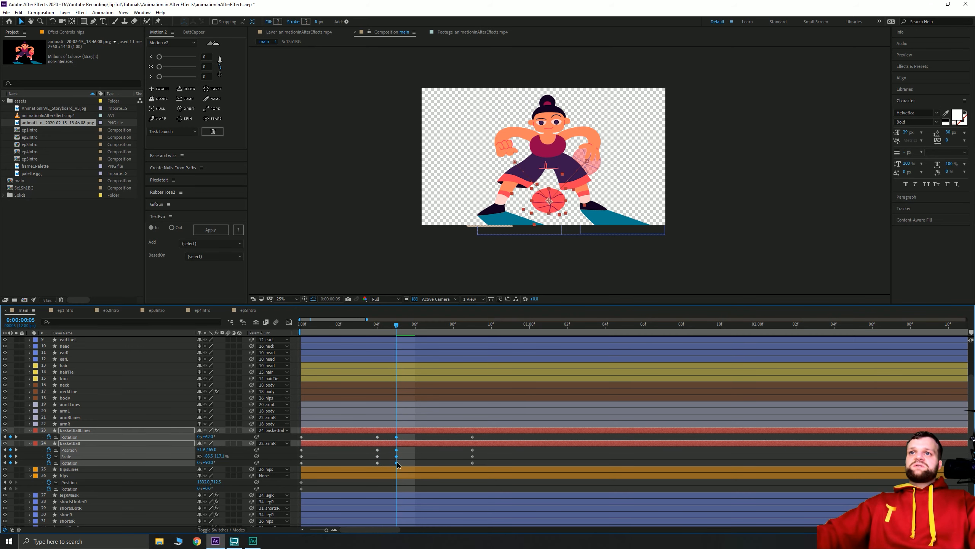
{"action": "key", "text": "space"}
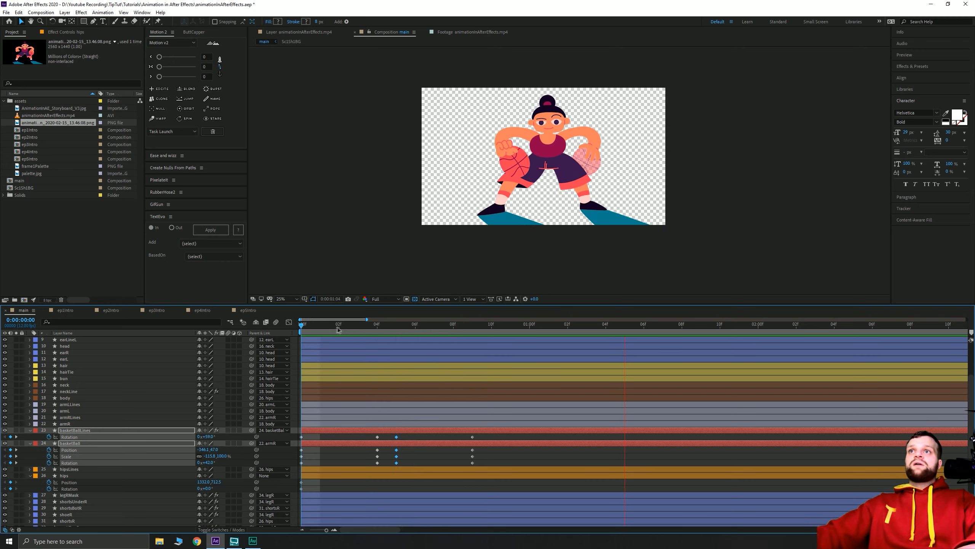
- At 0:00:00:04, lower the hips to a Position Y of about 732.5 and add a Rotation keyframe at 0°
{"action": "left_click", "coordinate": [378, 329]}
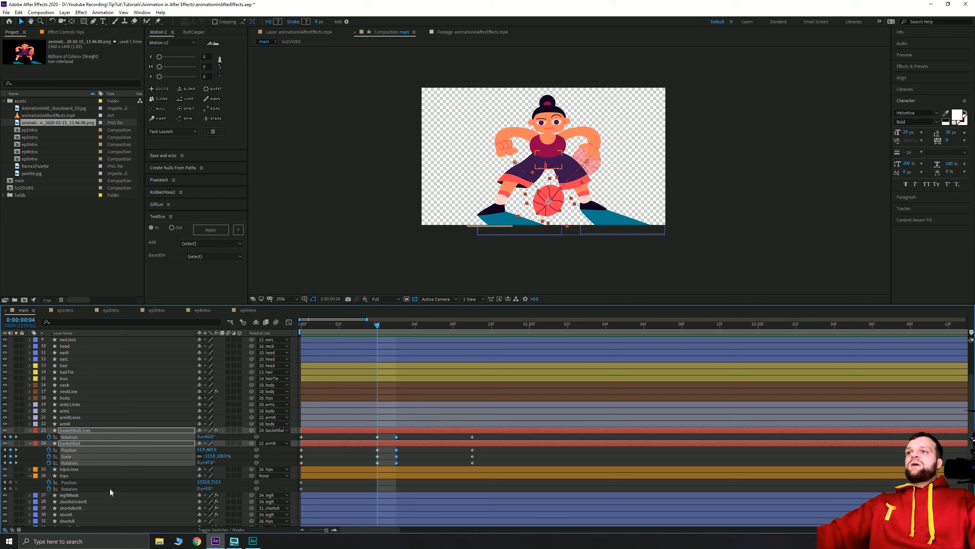
{"action": "left_click", "coordinate": [72, 476]}
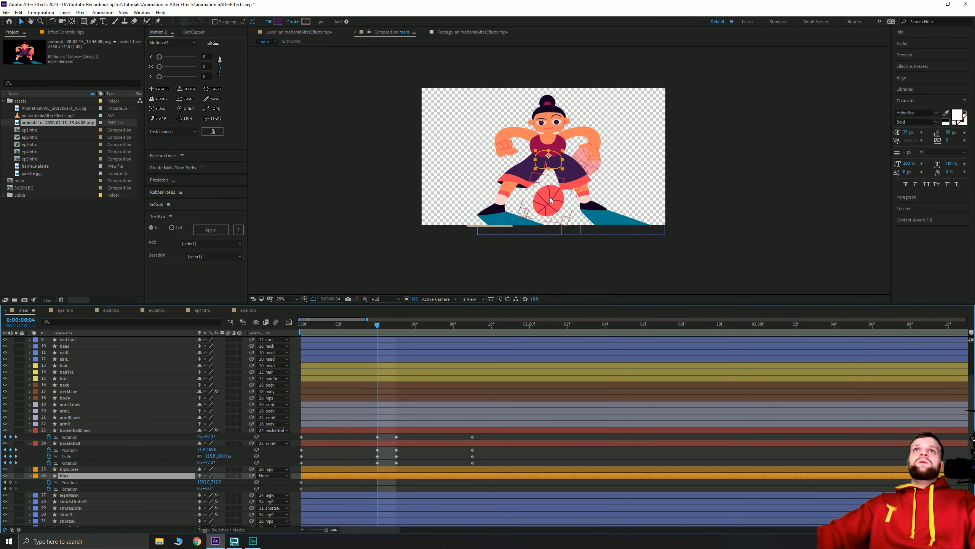
{"action": "scroll", "coordinate": [552, 183], "scroll_direction": "up", "scroll_amount": 2}
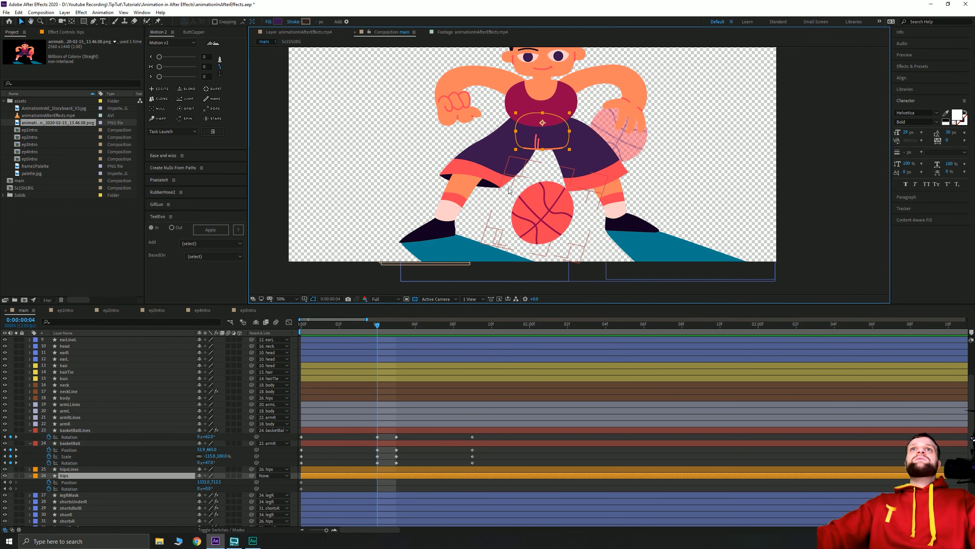
{"action": "key", "text": "shift+Down"}
{"action": "key", "text": "shift+Down"}
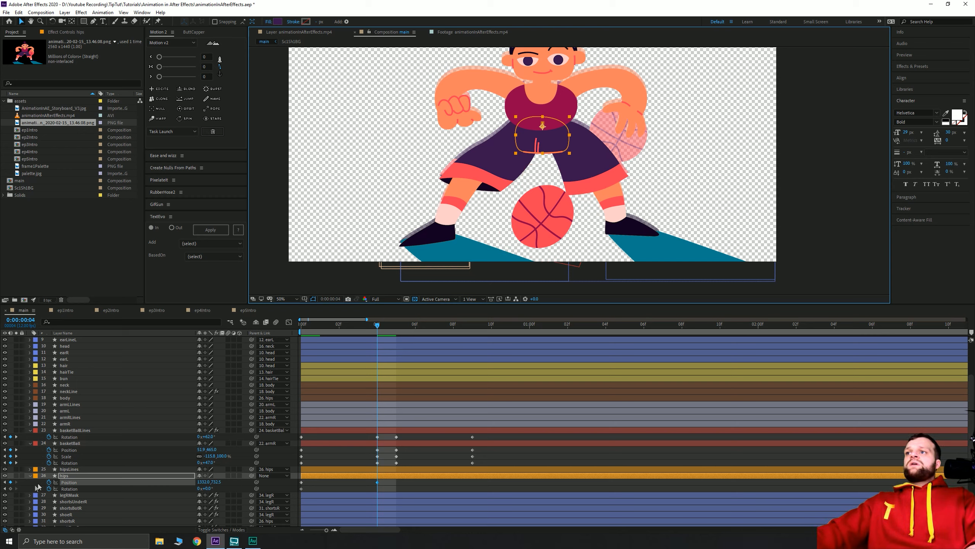
{"action": "left_click", "coordinate": [11, 488]}
- Set the hips' Rotation at 0:00:00:00 to 1°
{"action": "left_click", "coordinate": [307, 327]}
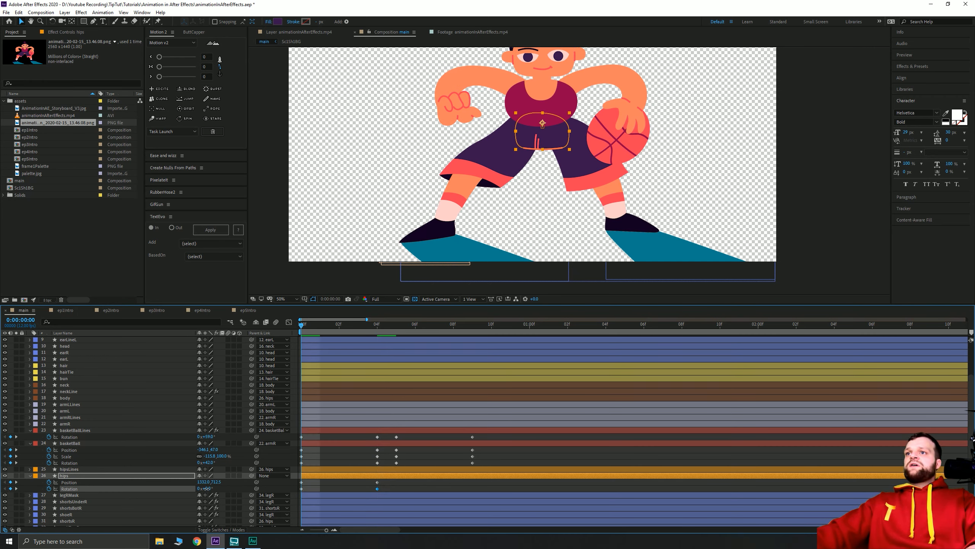
{"action": "left_click", "coordinate": [206, 488]}
{"action": "type", "text": "-1"}
{"action": "key", "text": "Return"}
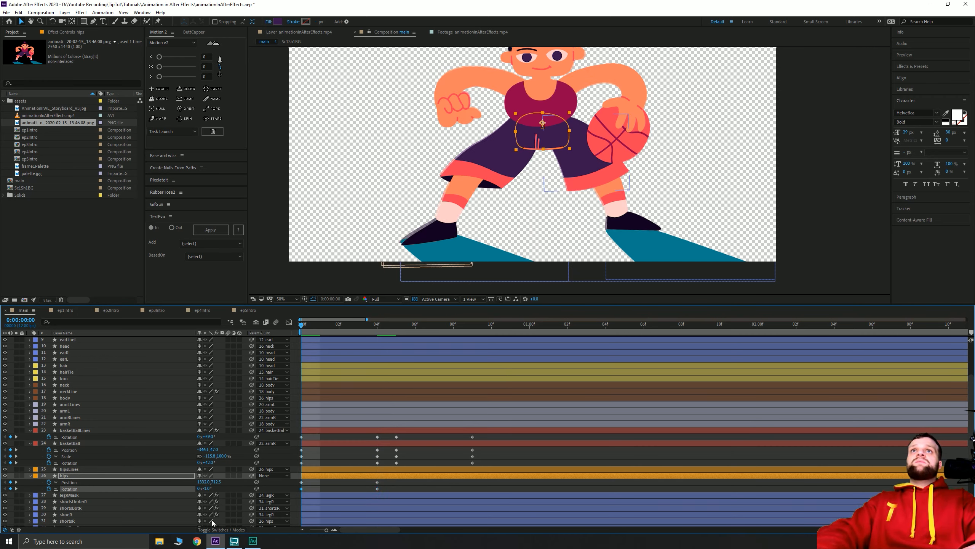
{"action": "type", "text": "1"}
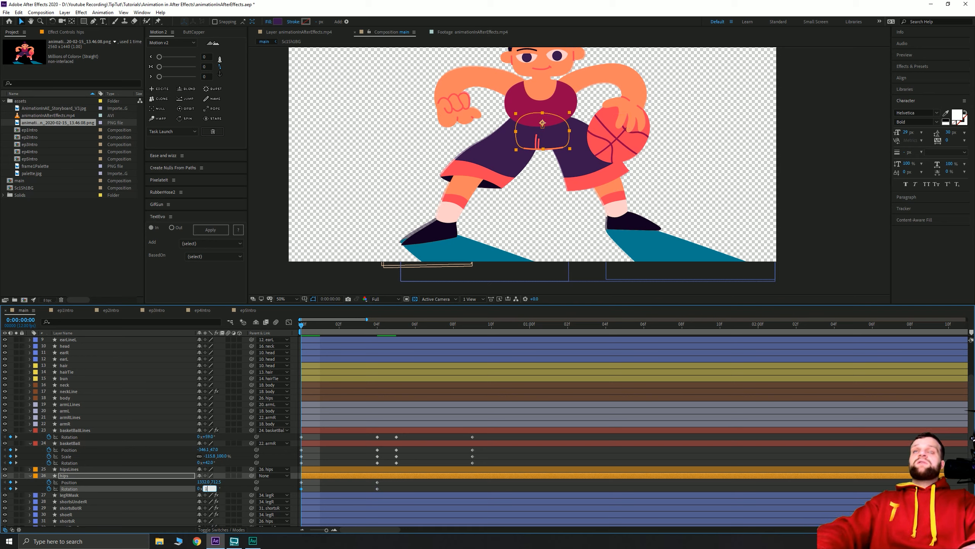
{"action": "key", "text": "Return"}
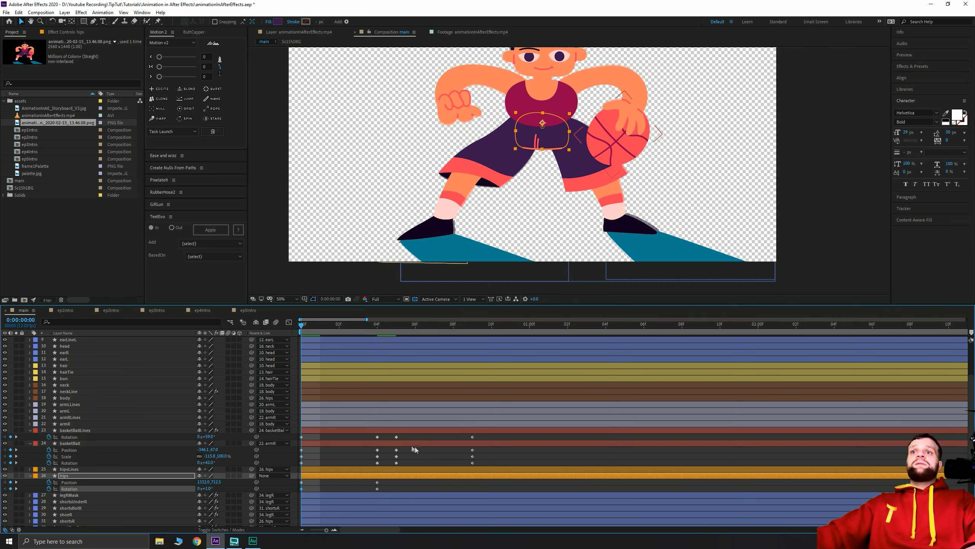
- Hold the lowered hips pose by adding Position and Rotation keyframes at 0:00:00:05
{"action": "left_click_drag", "start_coordinate": [321, 324], "coordinate": [400, 334]}
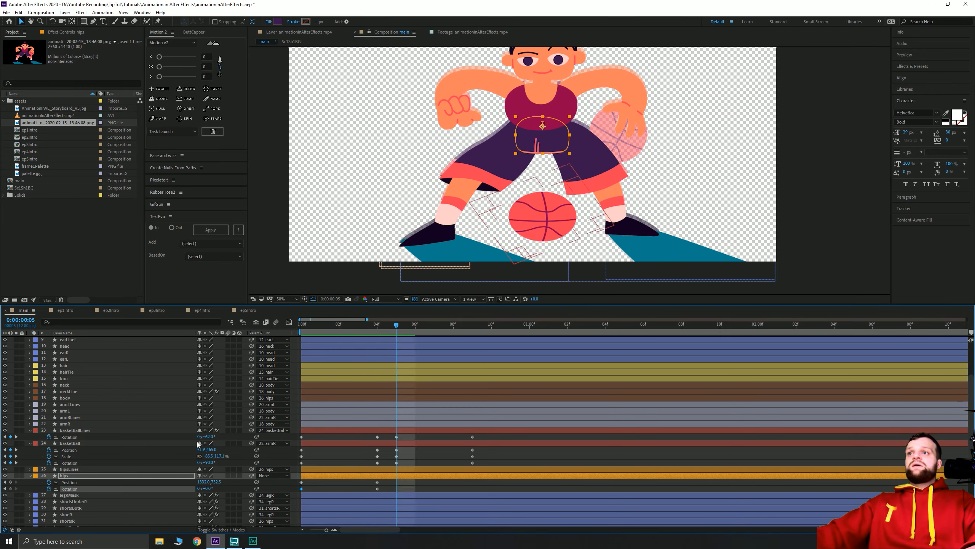
{"action": "left_click", "coordinate": [10, 488]}
{"action": "left_click", "coordinate": [10, 482]}
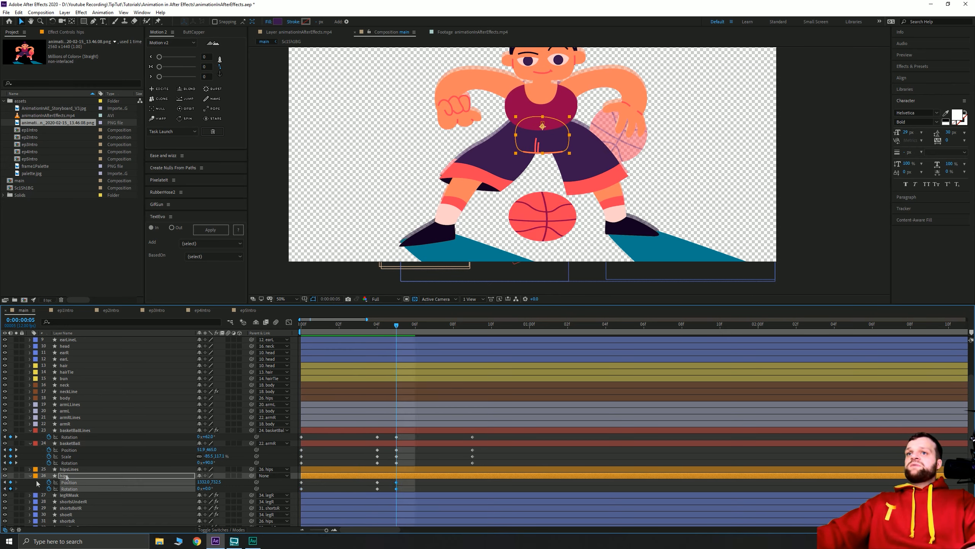
- At 0:00:00:09, raise the hips to a Position Y of about 712.5 and set their Rotation to -1°
{"action": "left_click", "coordinate": [465, 329]}
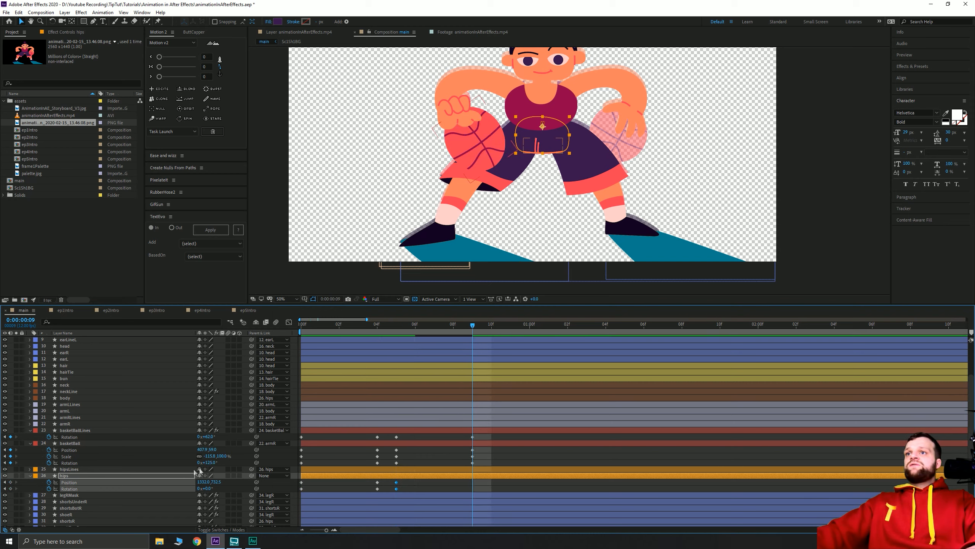
{"action": "left_click", "coordinate": [463, 483]}
{"action": "left_click", "coordinate": [472, 483]}
{"action": "key", "text": "shift+Up"}
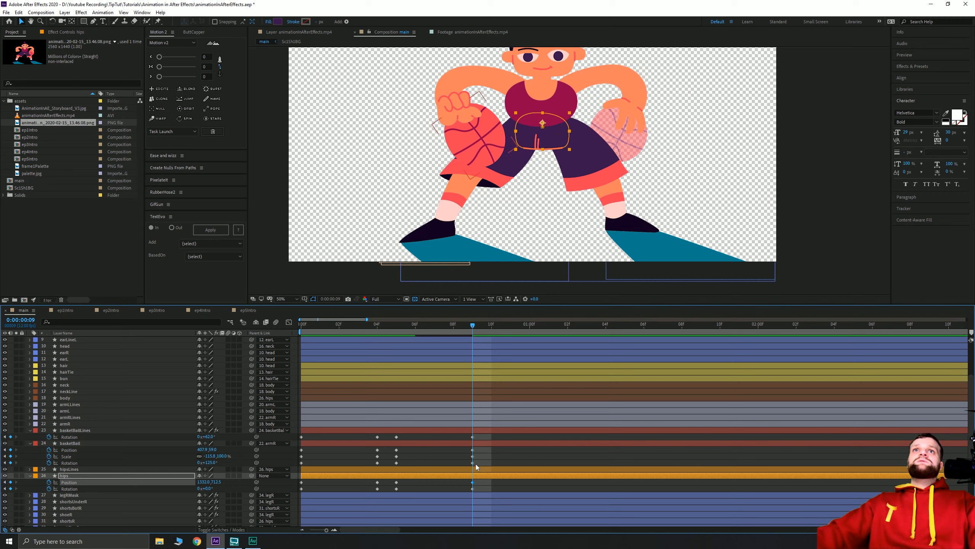
{"action": "left_click", "coordinate": [445, 490]}
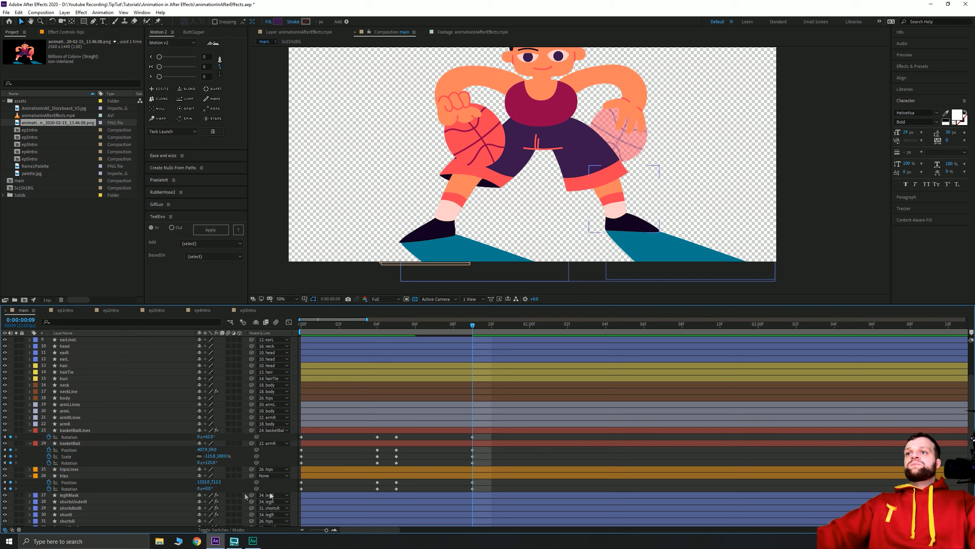
{"action": "left_click", "coordinate": [208, 488]}
{"action": "type", "text": "-1"}
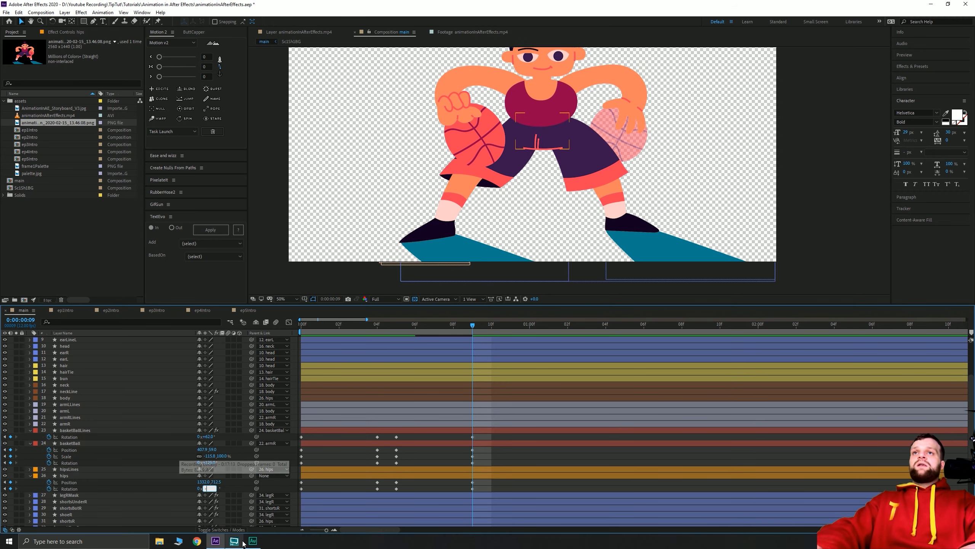
{"action": "key", "text": "Return"}
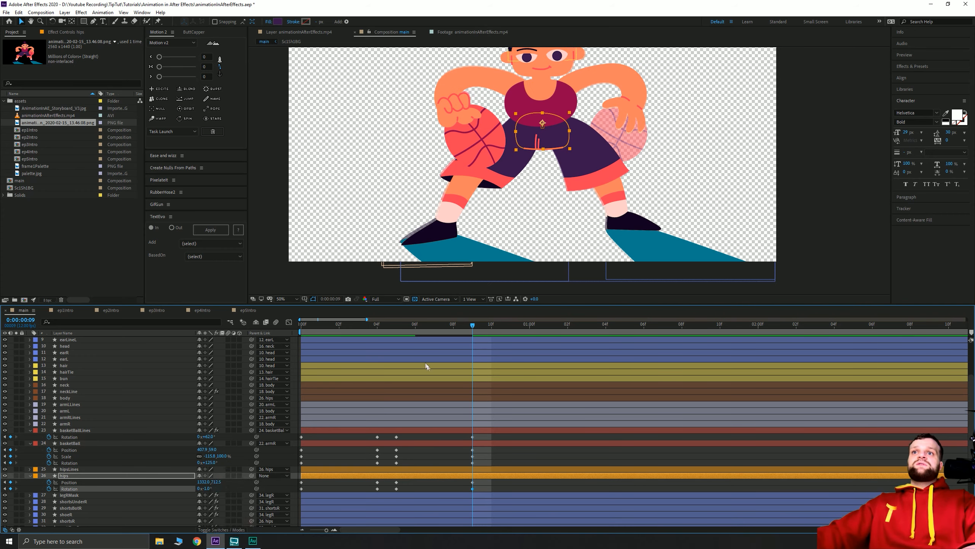
- Play back and scrub the animation to check the hip movement against the ball bounce
{"action": "key", "text": "space"}
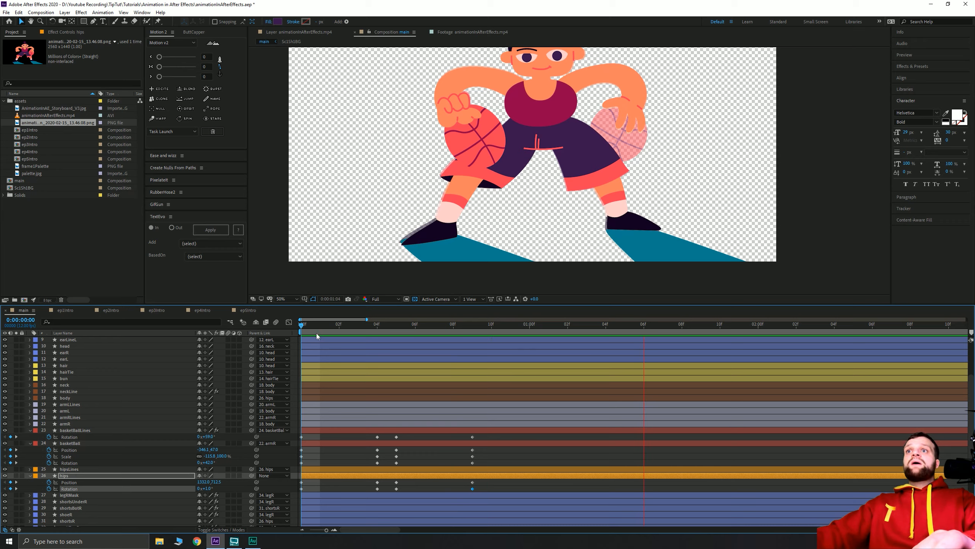
{"action": "key", "text": "space"}
{"action": "left_click_drag", "start_coordinate": [340, 328], "coordinate": [315, 352]}
{"action": "key", "text": "space"}
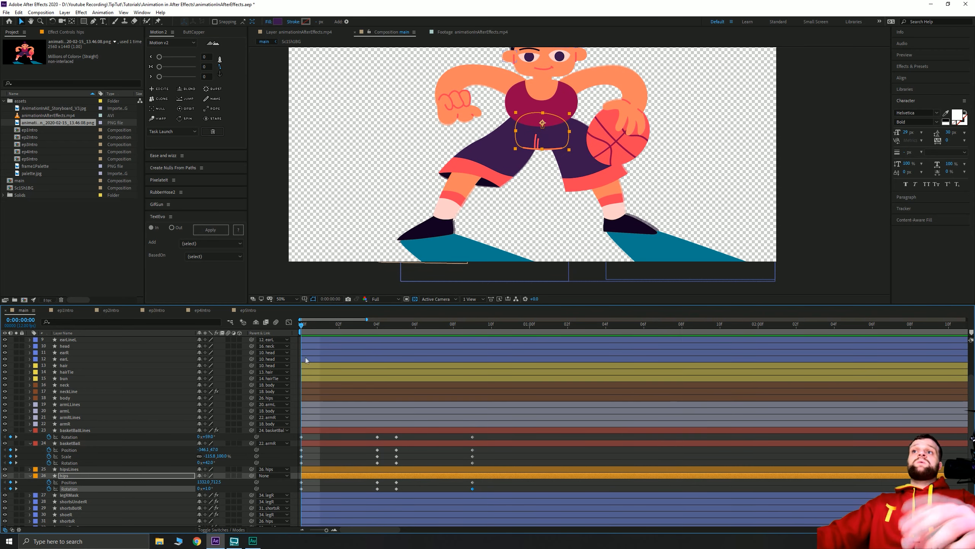
- Enable Rotation keyframes on the shortsR and legR layers at 0:00:00:00
{"action": "scroll", "coordinate": [91, 469], "scroll_direction": "down", "scroll_amount": 5}
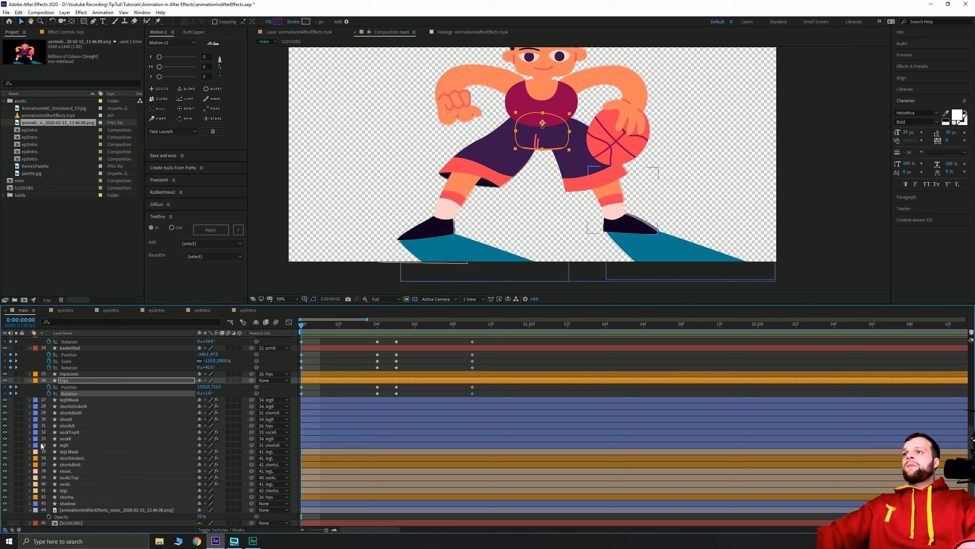
{"action": "left_click", "coordinate": [66, 445]}
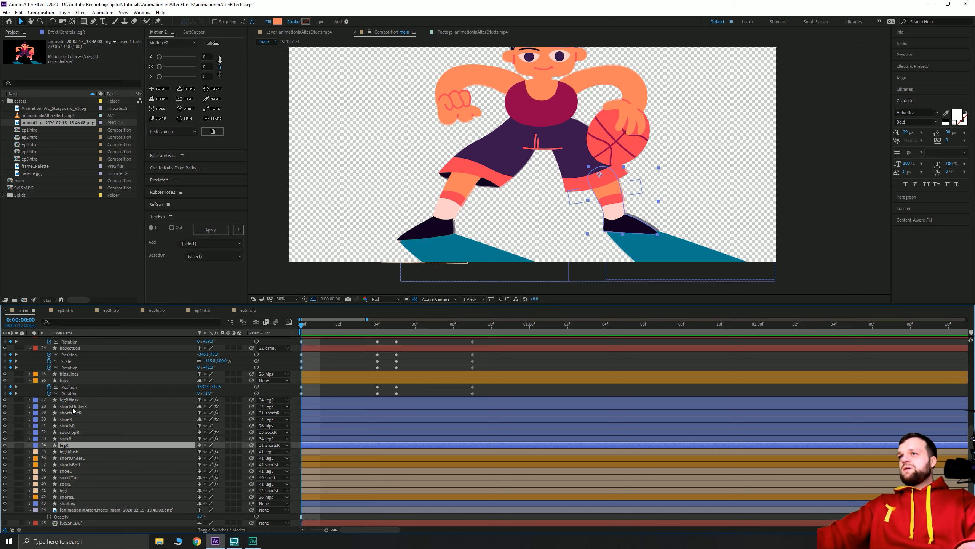
{"action": "left_click", "coordinate": [67, 424]}
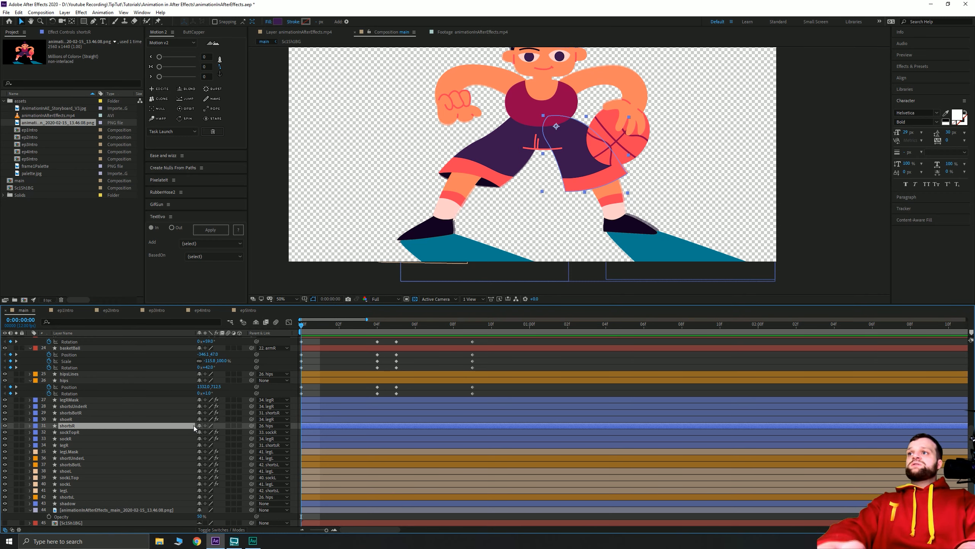
{"action": "key", "text": "r"}
{"action": "left_click", "coordinate": [49, 432]}
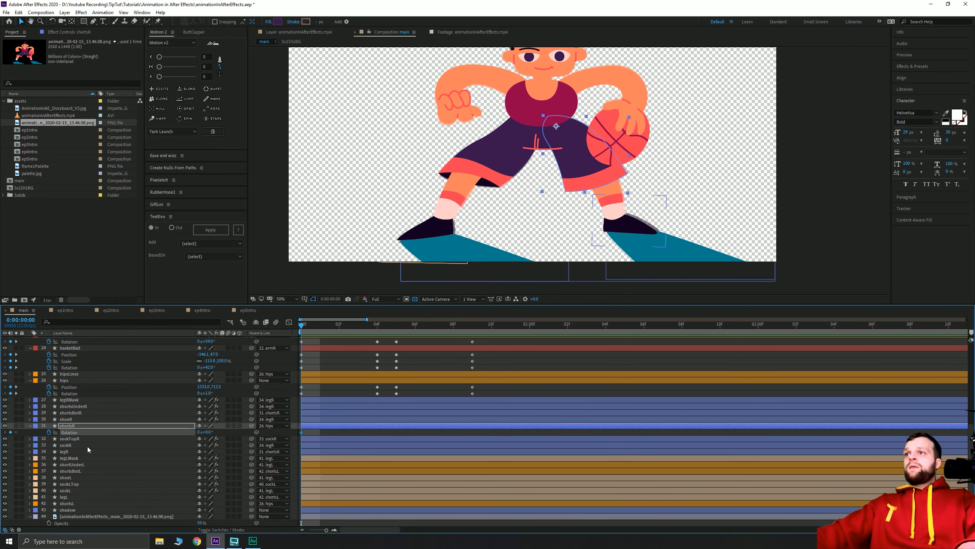
{"action": "left_click", "coordinate": [65, 453]}
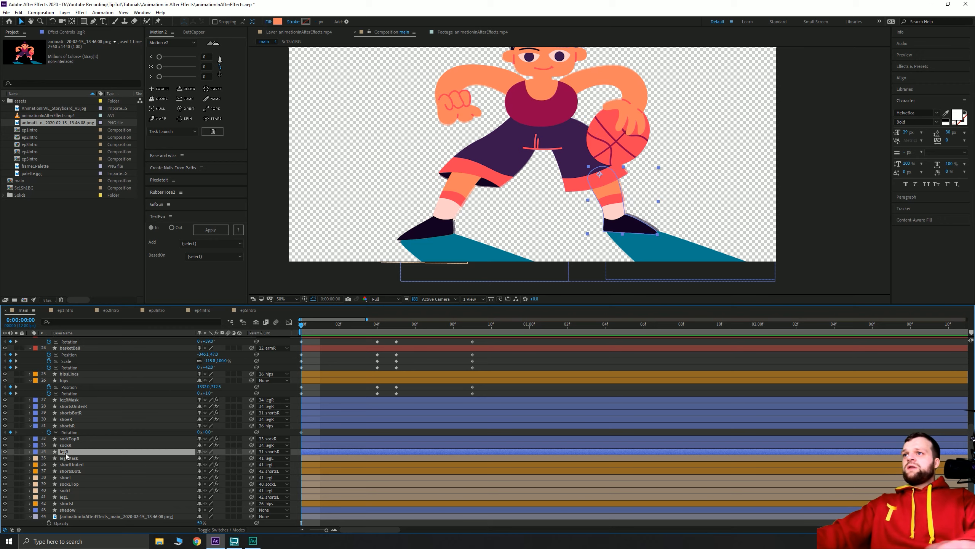
{"action": "key", "text": "r"}
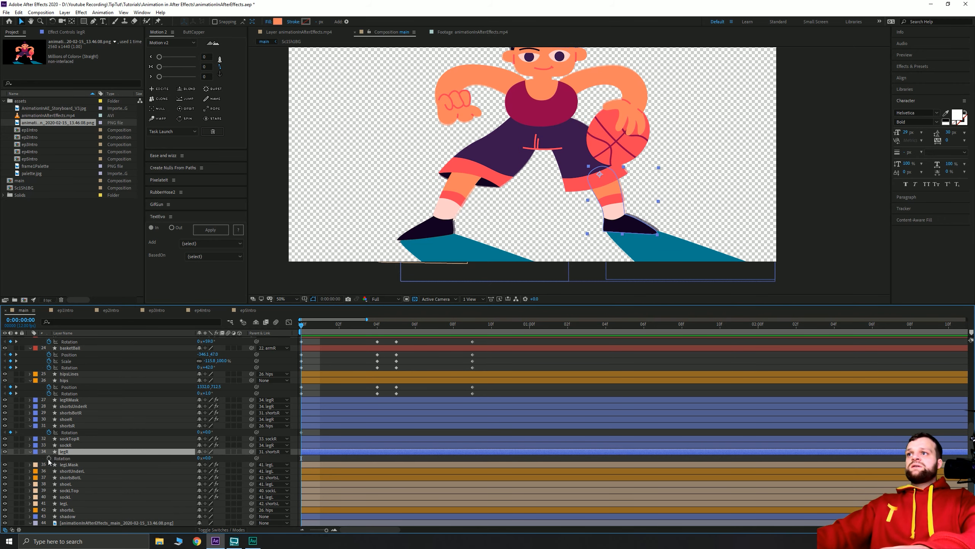
{"action": "left_click", "coordinate": [49, 458]}
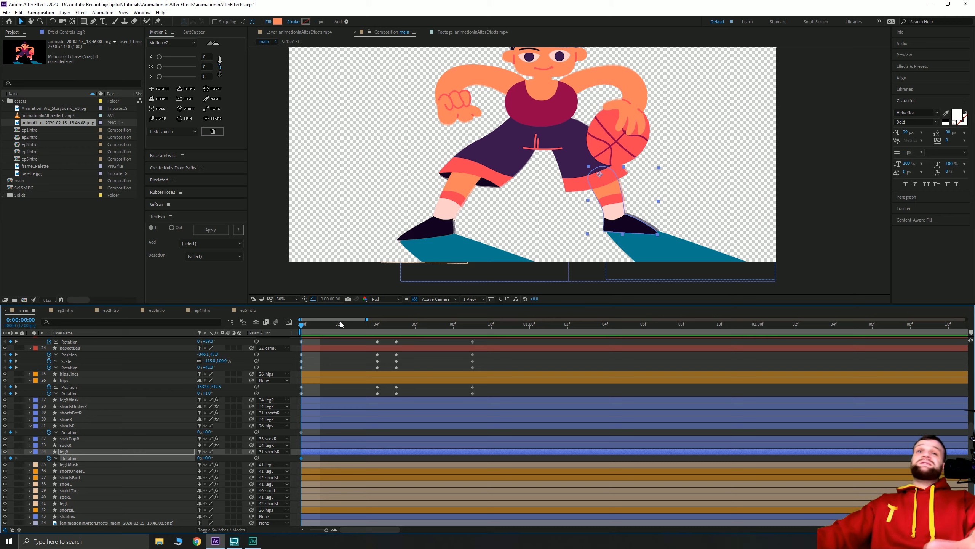
- Add Rotation keyframes to shortsR and legR at 0:00:00:04
{"action": "left_click", "coordinate": [378, 327]}
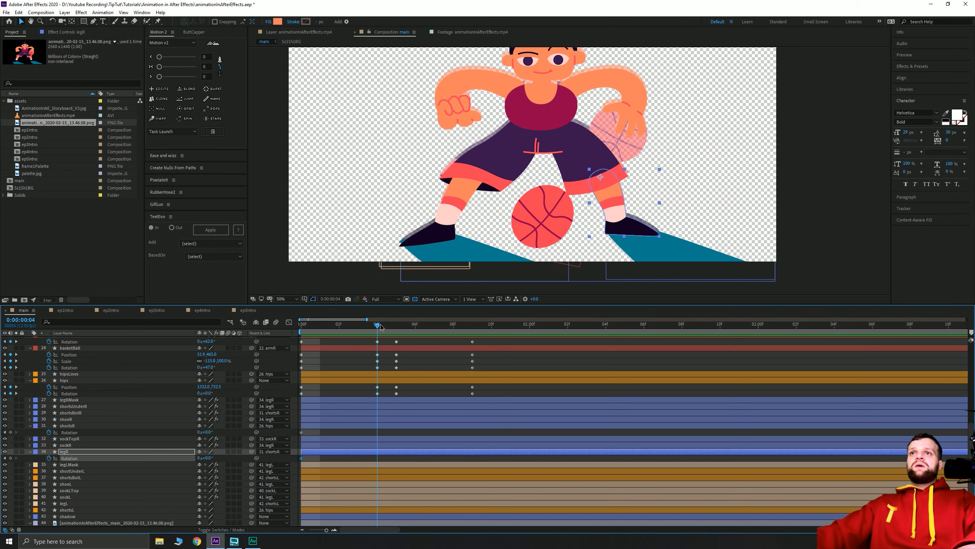
{"action": "left_click", "coordinate": [10, 432]}
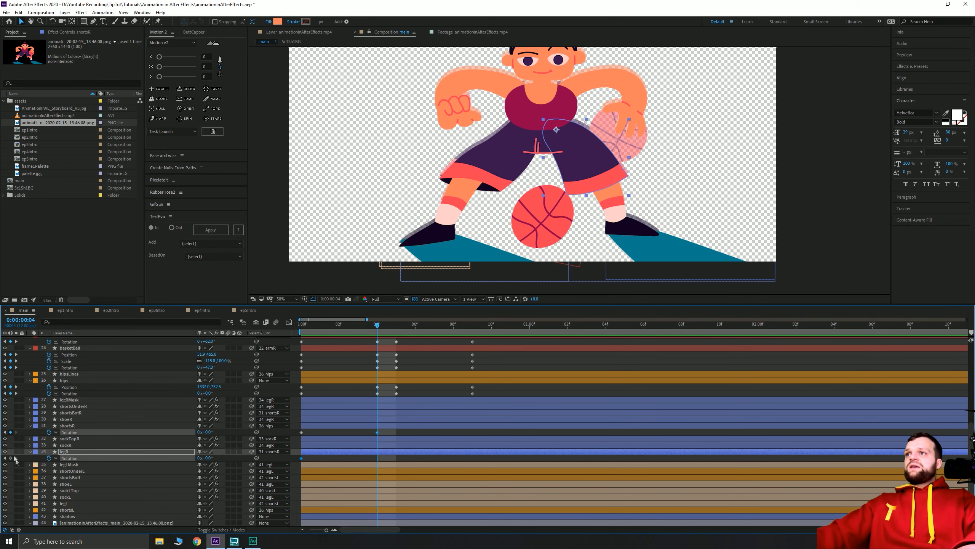
{"action": "left_click", "coordinate": [10, 457]}
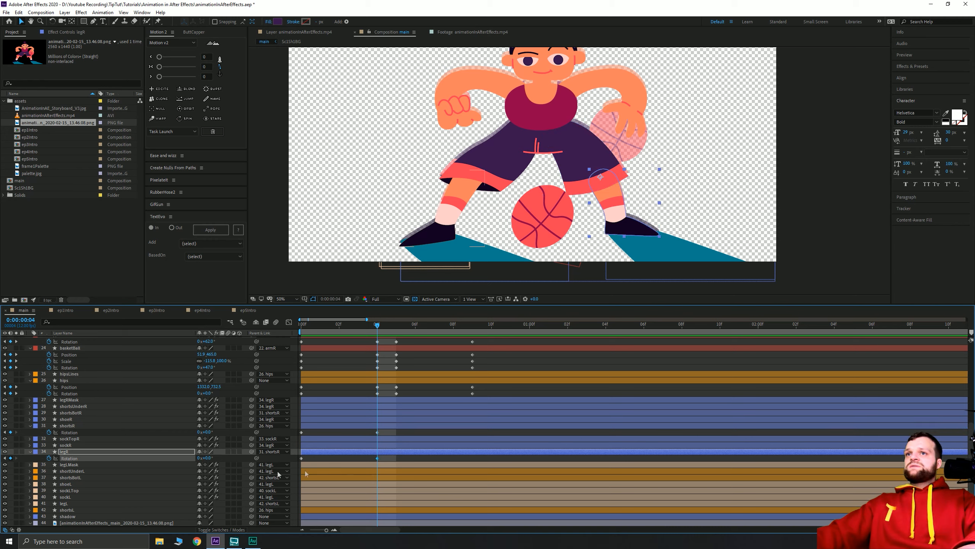
- Set the shortsR layer's Rotation at 0:00:00:04 to -3°
{"action": "left_click", "coordinate": [357, 429]}
{"action": "left_click_drag", "start_coordinate": [206, 431], "coordinate": [202, 431]}
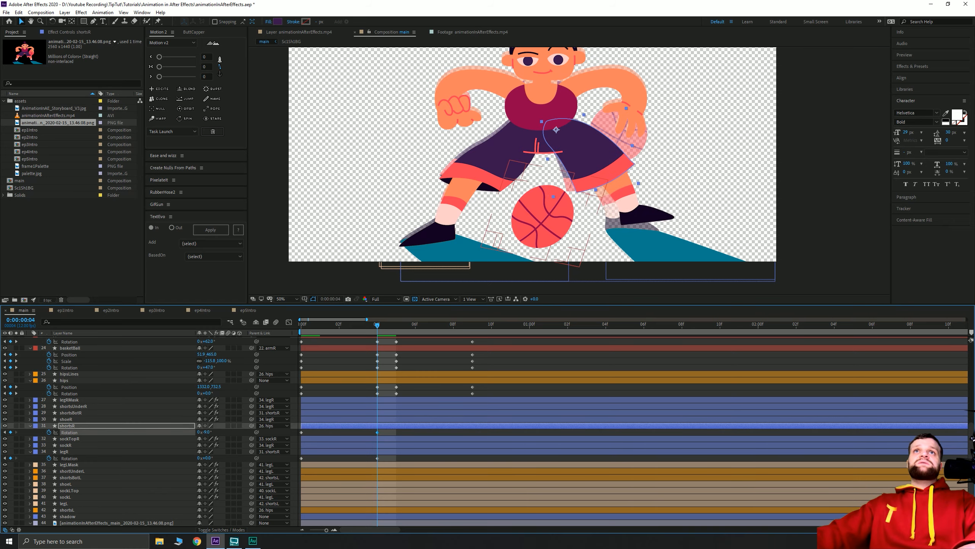
{"action": "scroll", "coordinate": [569, 172], "scroll_direction": "up", "scroll_amount": 2}
{"action": "left_click_drag", "start_coordinate": [551, 245], "coordinate": [549, 185]}
{"action": "key", "text": "v"}
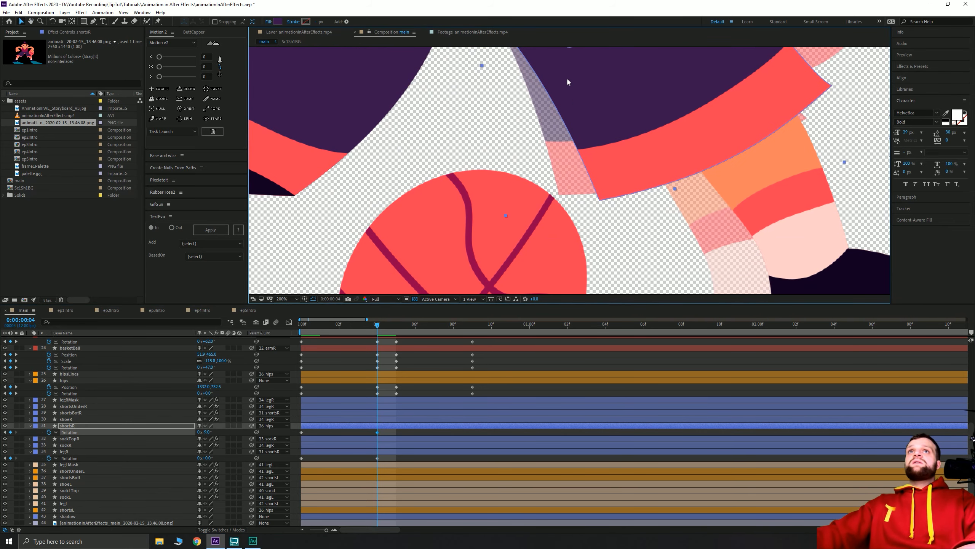
{"action": "left_click_drag", "start_coordinate": [205, 431], "coordinate": [207, 432]}
{"action": "scroll", "coordinate": [622, 204], "scroll_direction": "down", "scroll_amount": 2}
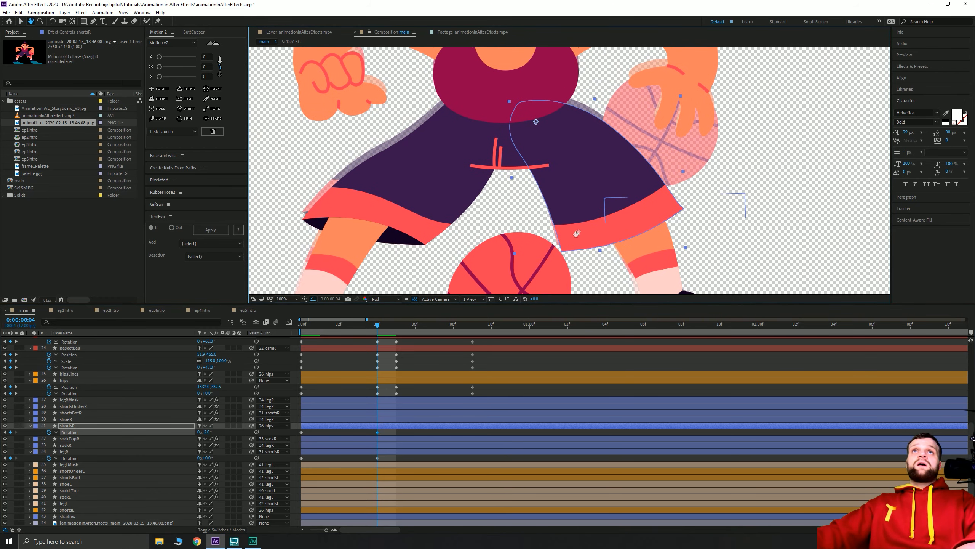
{"action": "key", "text": "v"}
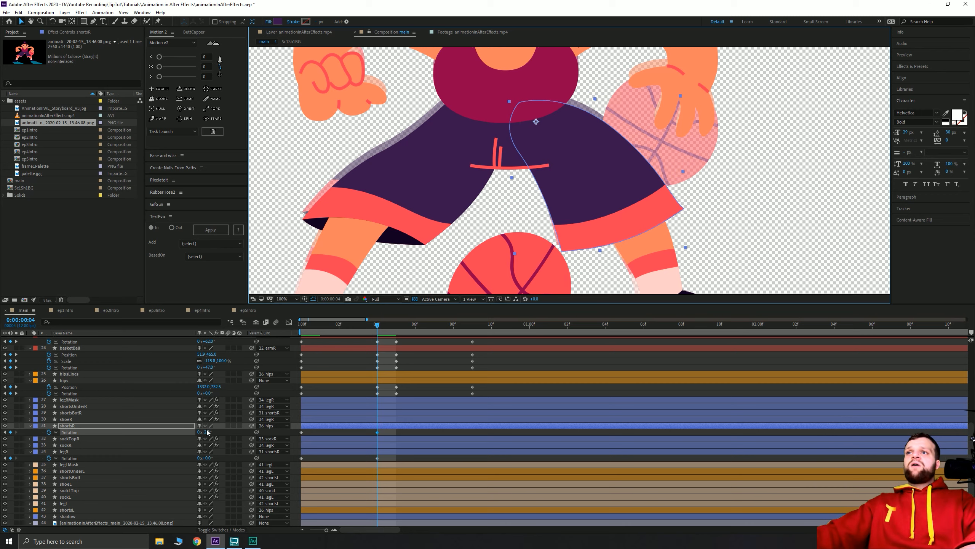
{"action": "left_click_drag", "start_coordinate": [206, 432], "coordinate": [207, 431]}
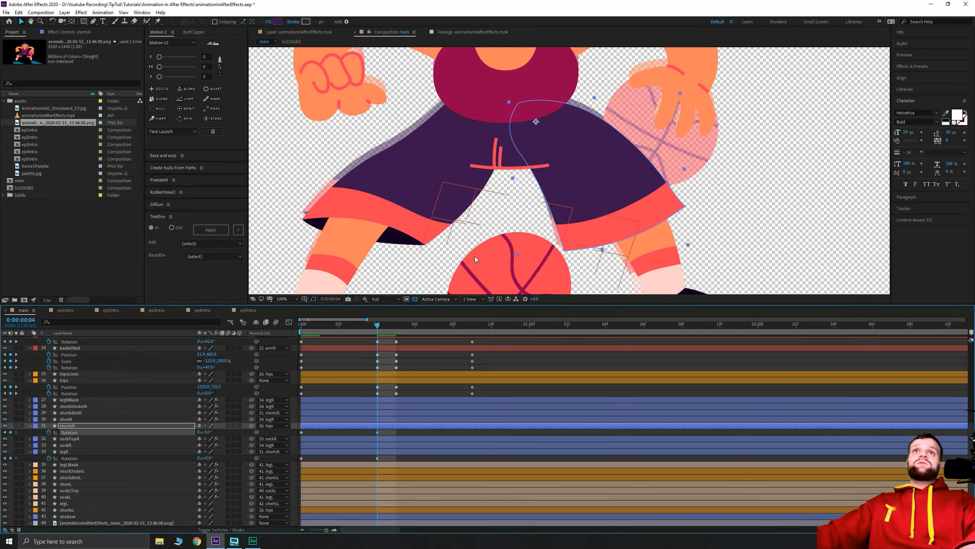
- Counter-rotate the legR layer at 0:00:00:04 by setting its Rotation to 3°
{"action": "key", "text": "space"}
{"action": "left_click_drag", "start_coordinate": [594, 267], "coordinate": [532, 181]}
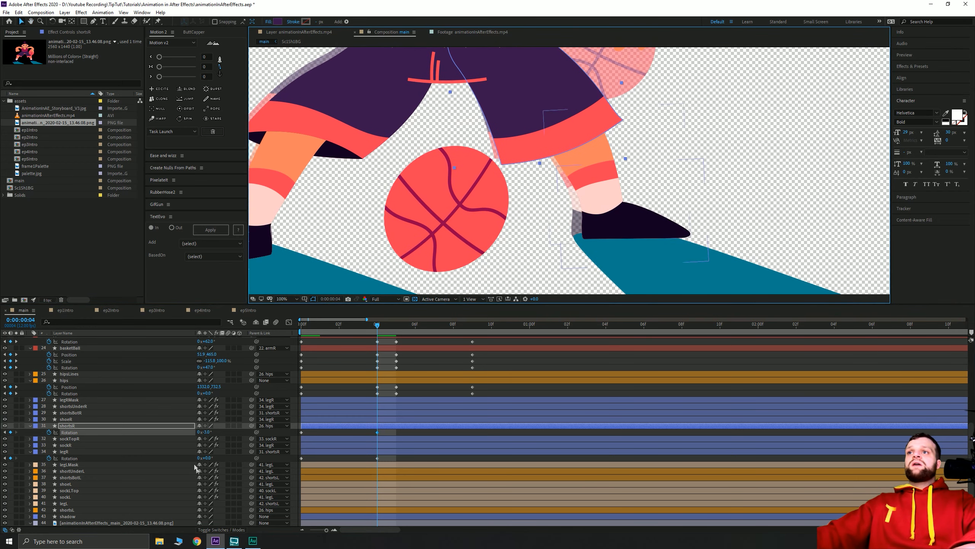
{"action": "left_click", "coordinate": [65, 452]}
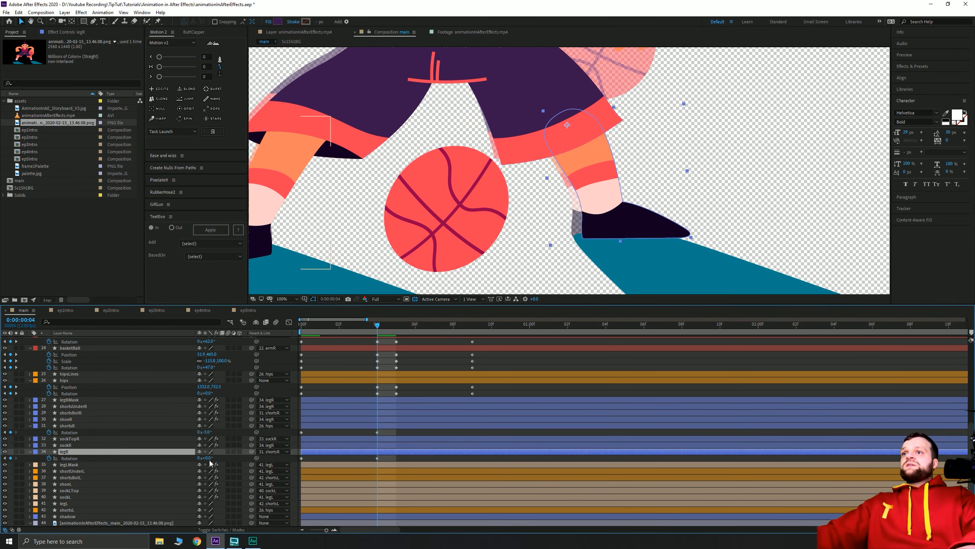
{"action": "left_click_drag", "start_coordinate": [206, 458], "coordinate": [207, 458]}
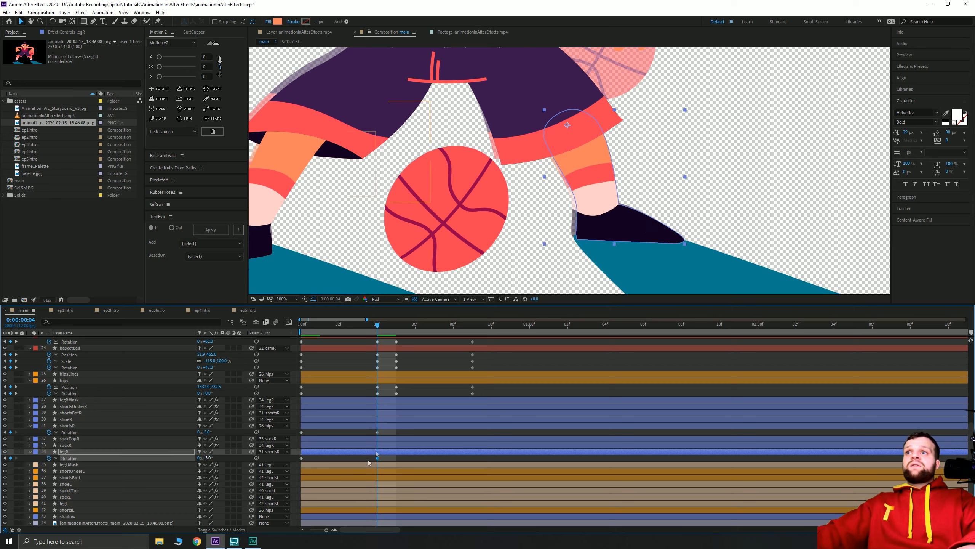
- Add Position keyframes to the legR layer at 0:00:00:00 and 0:00:00:04
{"action": "left_click_drag", "start_coordinate": [361, 330], "coordinate": [286, 360]}
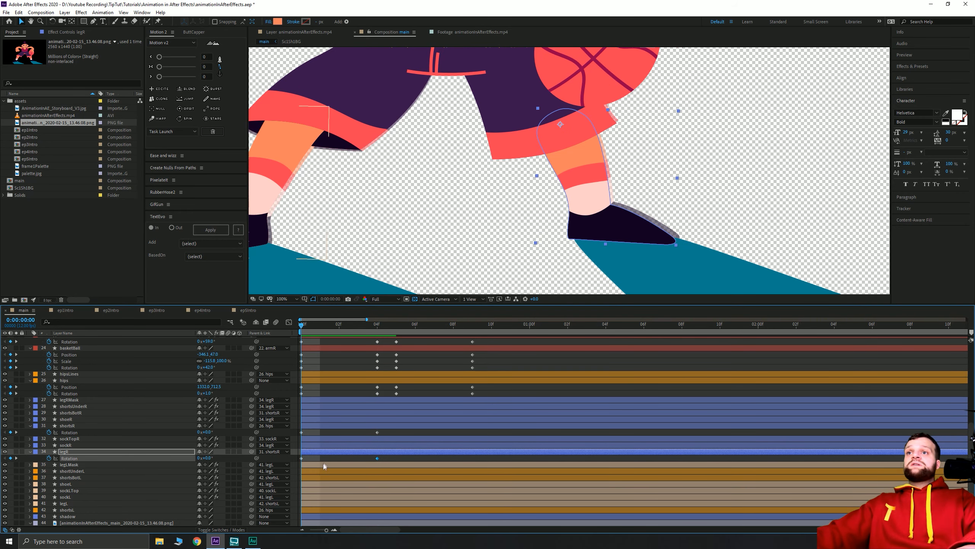
{"action": "left_click", "coordinate": [291, 459]}
{"action": "left_click", "coordinate": [75, 453]}
{"action": "key", "text": "shift+p"}
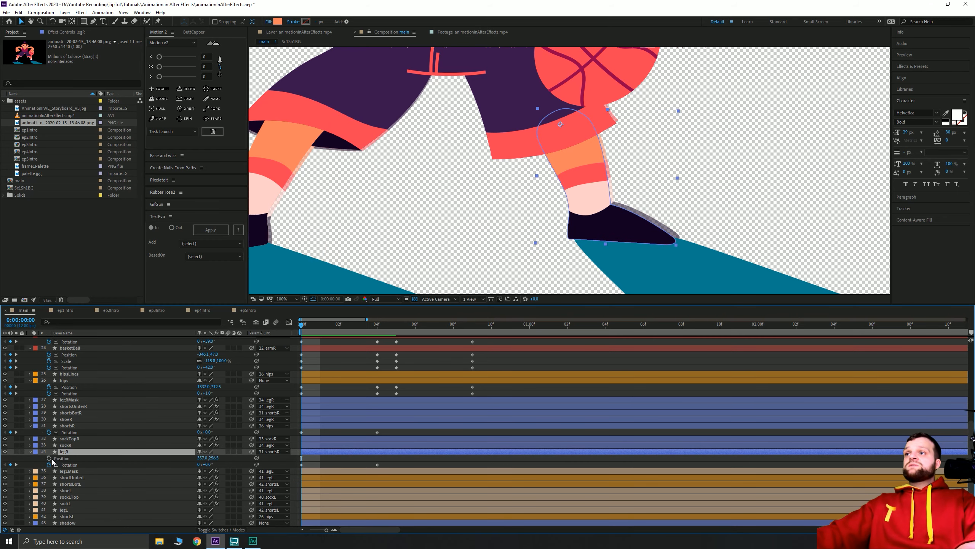
{"action": "left_click", "coordinate": [49, 458]}
{"action": "left_click", "coordinate": [16, 464]}
{"action": "left_click", "coordinate": [11, 458]}
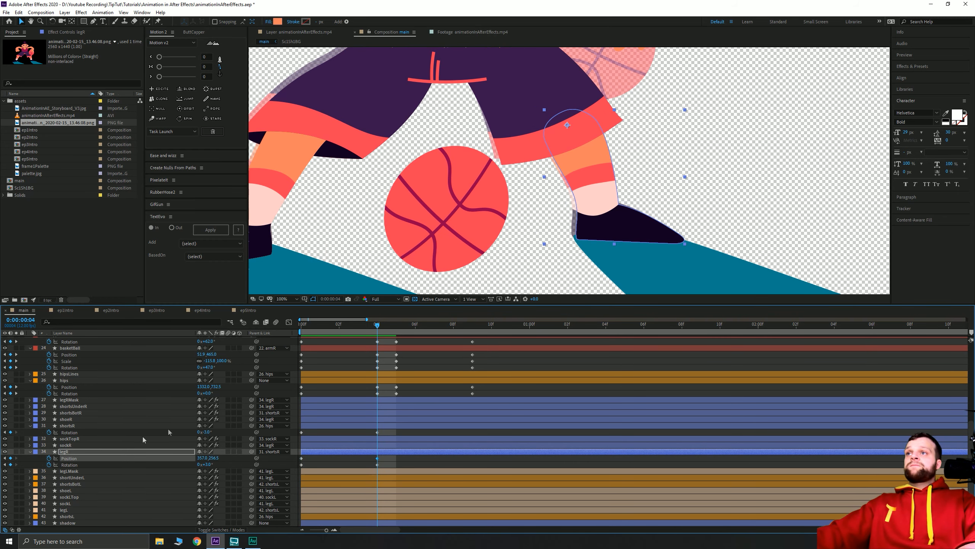
- Nudge legR at 0:00:00:04 to a Position of about 346, 250 so the shoe lines up with its shadow
{"action": "key", "text": "shift+Left"}
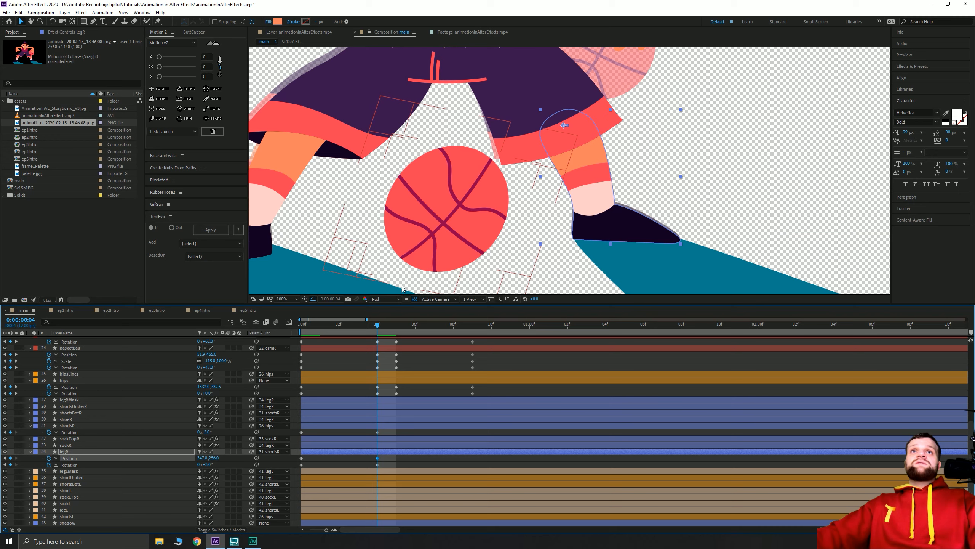
{"action": "key", "text": "Up"}
{"action": "key", "text": "Up"}
{"action": "key", "text": "Up"}
{"action": "key", "text": "Up"}
{"action": "key", "text": "Up"}
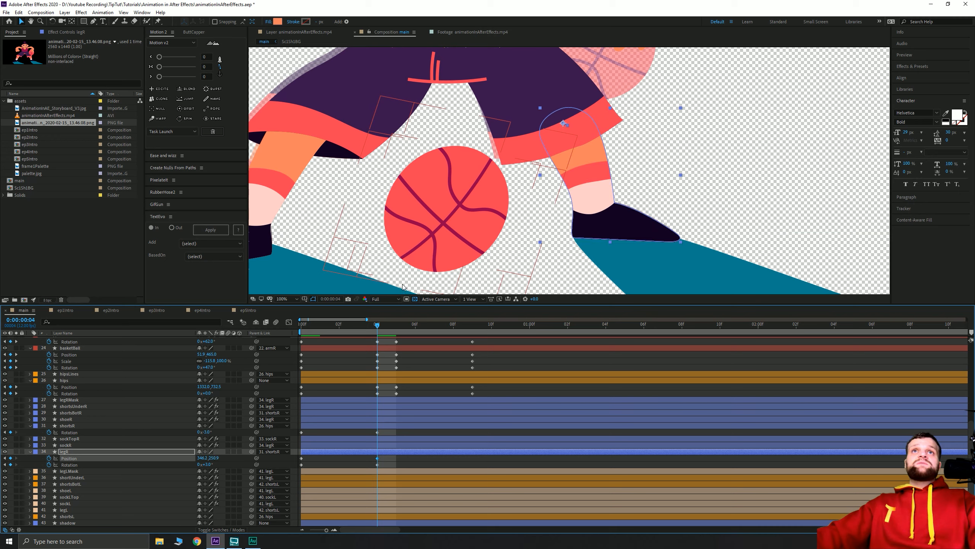
{"action": "key", "text": "Up"}
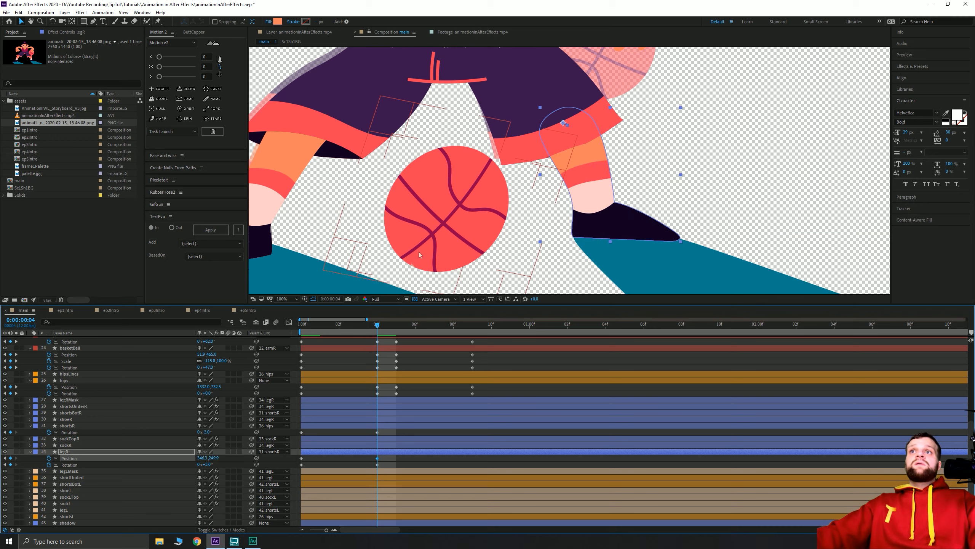
- At 0:00:00:00, nudge legR to a Position of about 366, 246 to match the planted foot
{"action": "left_click_drag", "start_coordinate": [356, 329], "coordinate": [299, 332]}
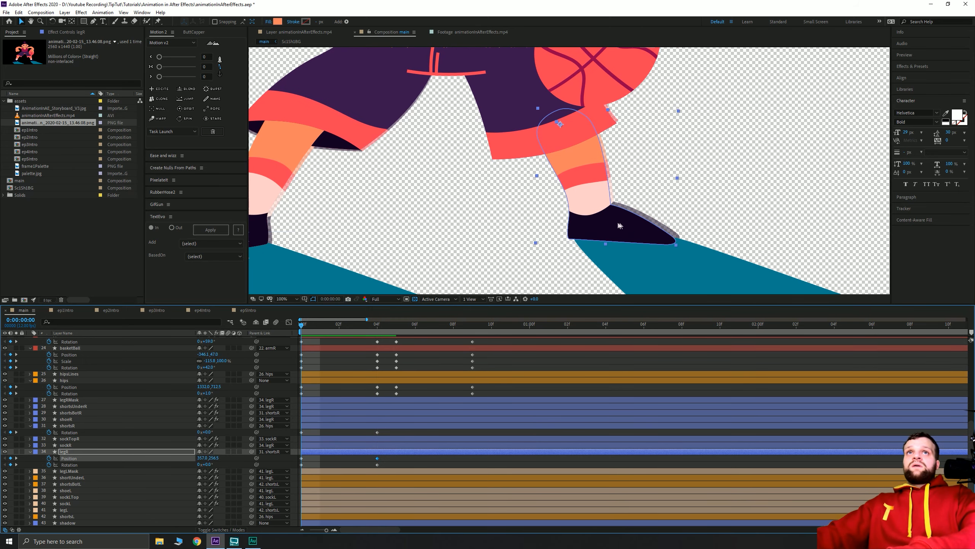
{"action": "left_click_drag", "start_coordinate": [327, 327], "coordinate": [273, 331]}
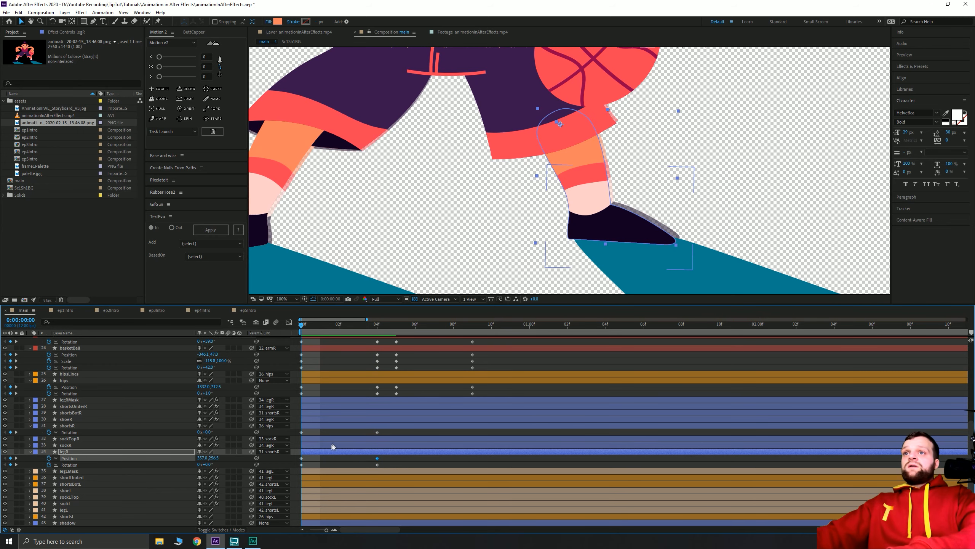
{"action": "left_click", "coordinate": [313, 458]}
{"action": "left_click", "coordinate": [308, 453]}
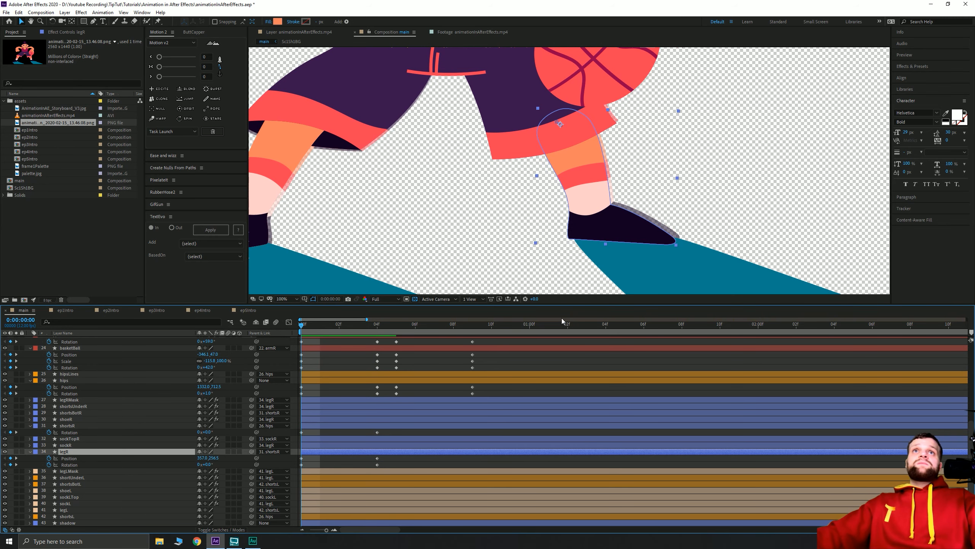
{"action": "key", "text": "shift+Up"}
{"action": "key", "text": "Right"}
{"action": "key", "text": "Right"}
{"action": "key", "text": "Right"}
{"action": "key", "text": "Right"}
{"action": "key", "text": "Right"}
{"action": "key", "text": "Right"}
{"action": "key", "text": "Right"}
{"action": "key", "text": "Right"}
{"action": "key", "text": "Right"}
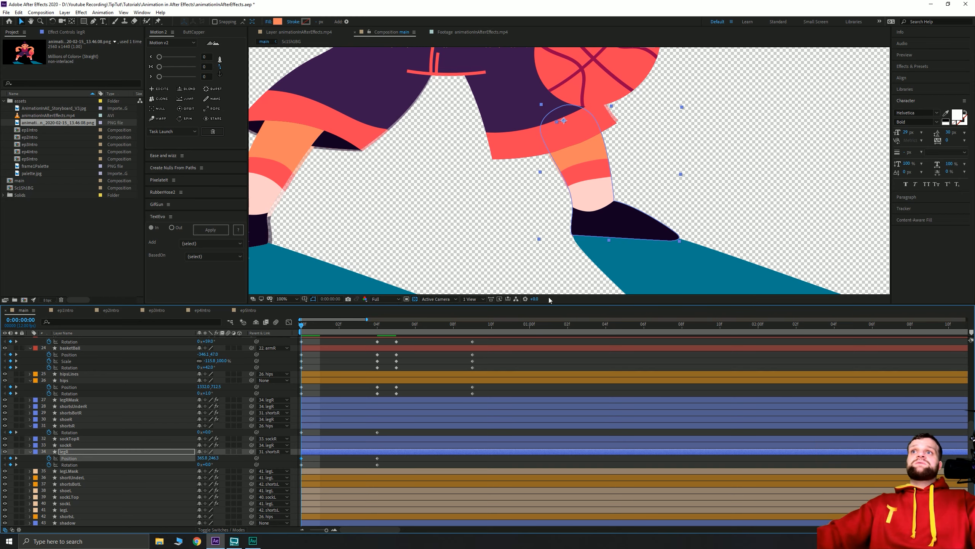
- Copy legR's first Position keyframe to 0:00:00:04 and nudge the leg there to about 347, 245
{"action": "left_click_drag", "start_coordinate": [311, 326], "coordinate": [384, 336]}
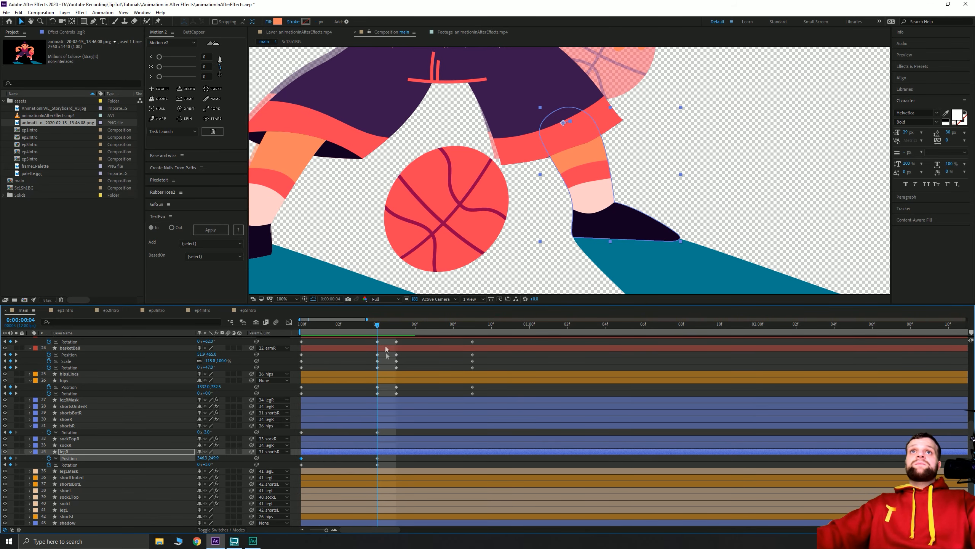
{"action": "left_click", "coordinate": [367, 458]}
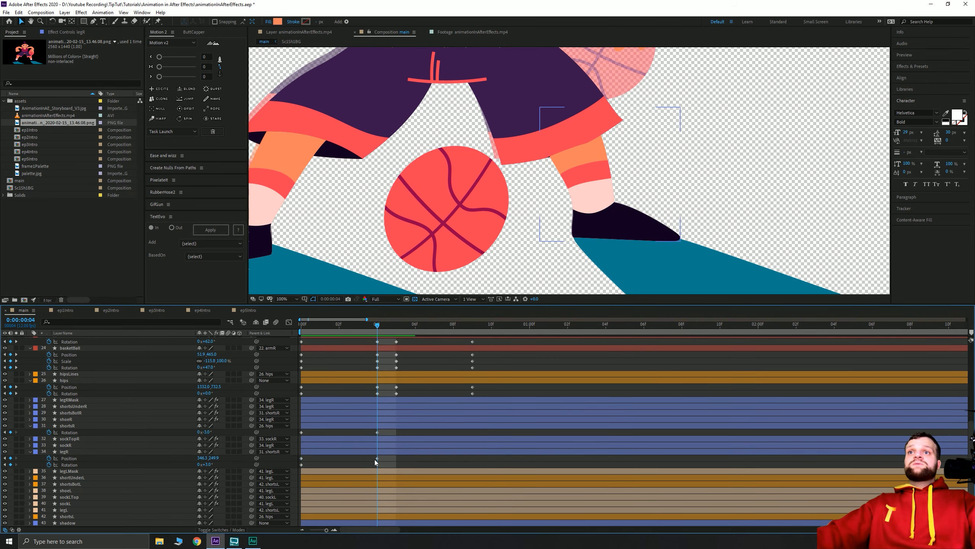
{"action": "left_click", "coordinate": [302, 458]}
{"action": "key", "text": "ctrl+c"}
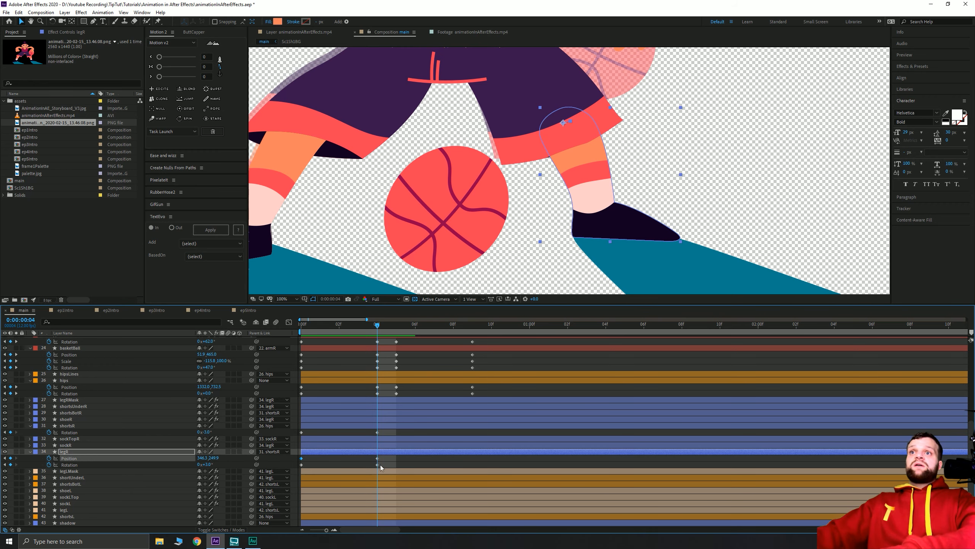
{"action": "key", "text": "ctrl+v"}
{"action": "mouse_move", "coordinate": [380, 326]}
{"action": "left_mouse_down"}
{"action": "mouse_move", "coordinate": [330, 330]}
{"action": "mouse_move", "coordinate": [377, 332]}
{"action": "left_mouse_up"}
{"action": "key", "text": "shift+Left"}
{"action": "key", "text": "shift+Left"}
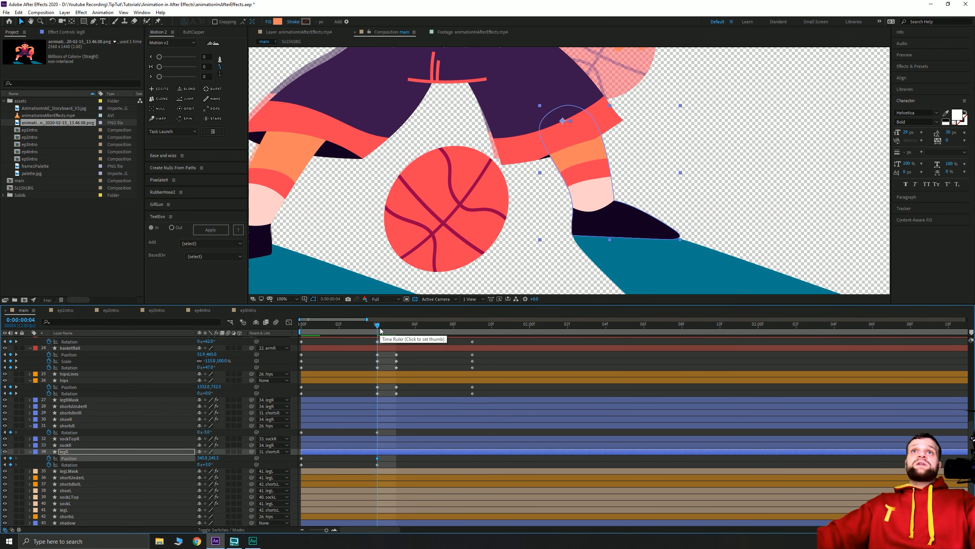
{"action": "key", "text": "Right"}
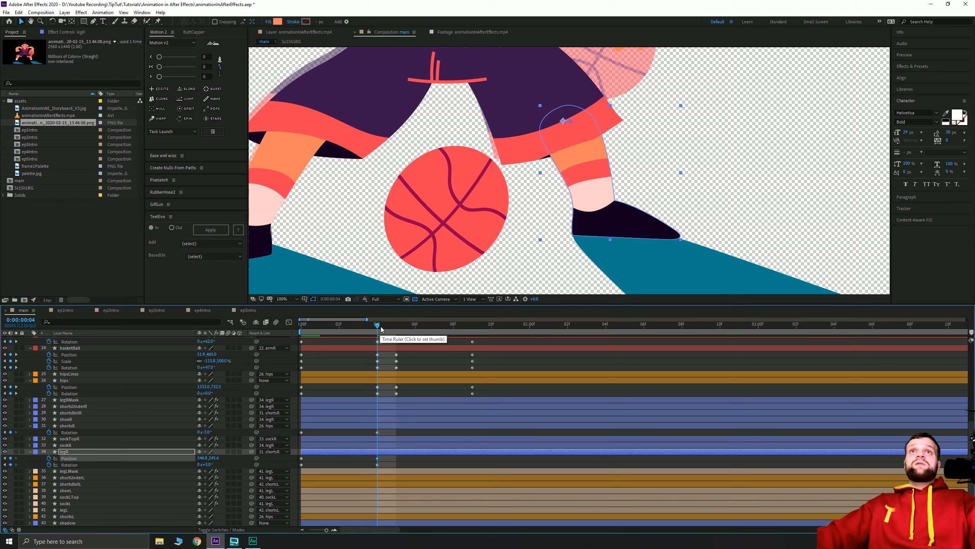
- Scrub back and preview the animation from the first frame to check that the right foot stays planted
{"action": "left_click_drag", "start_coordinate": [366, 330], "coordinate": [291, 341]}
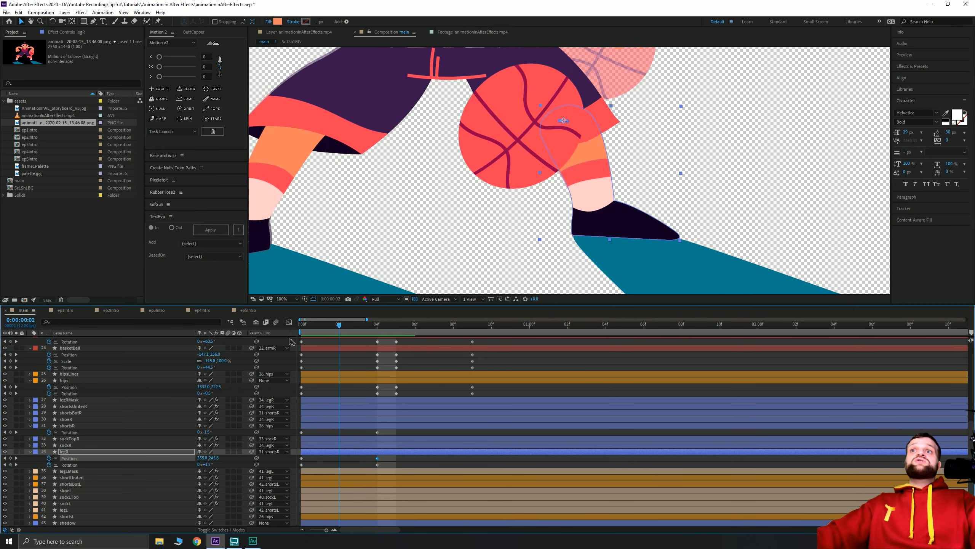
{"action": "key", "text": "comma"}
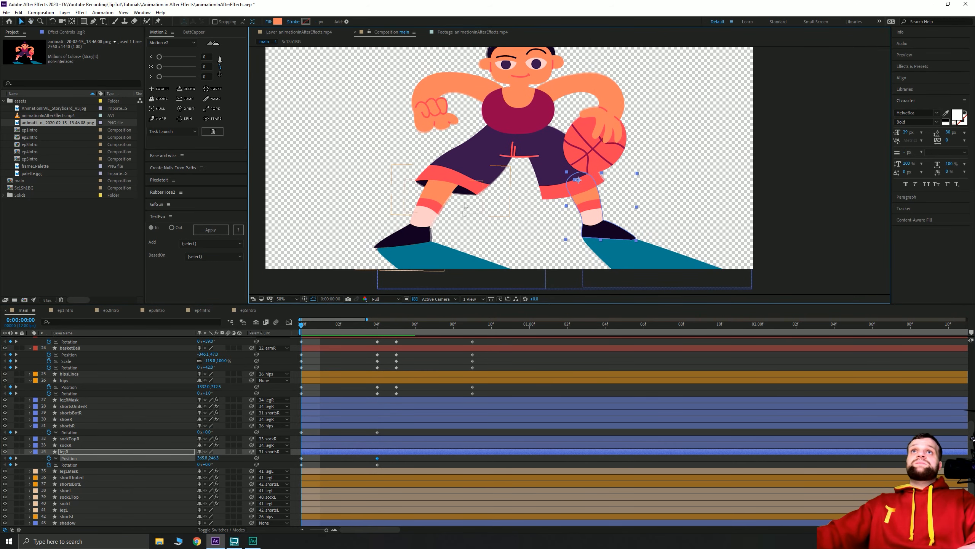
{"action": "key", "text": "comma"}
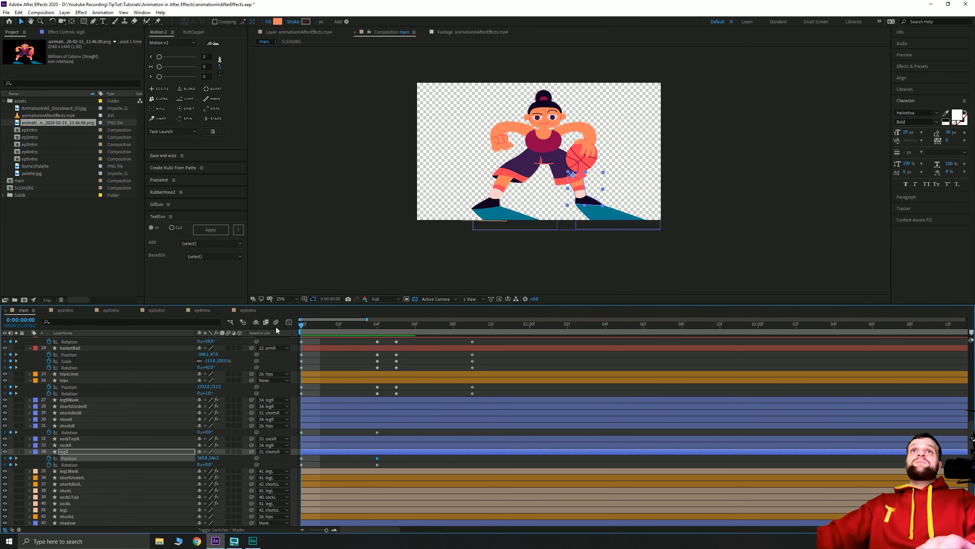
{"action": "key", "text": "space"}
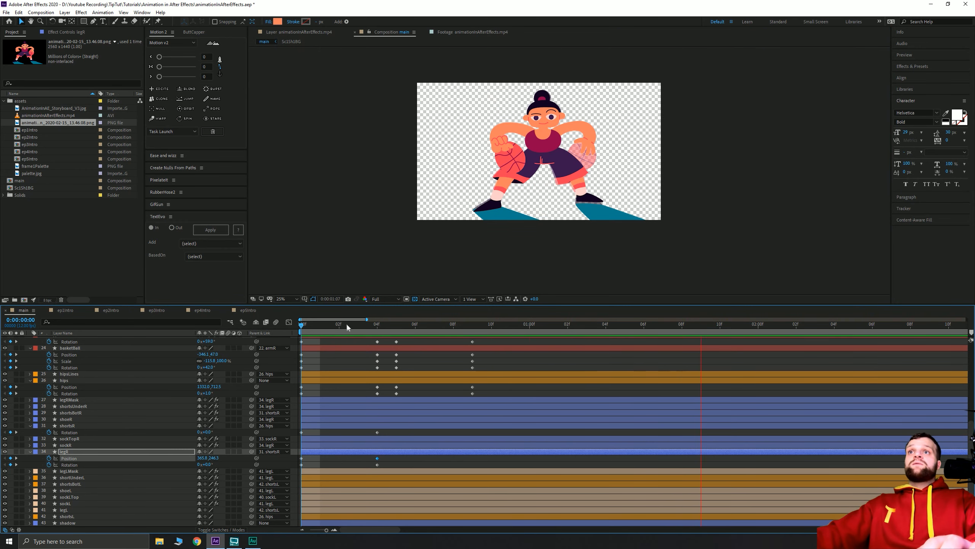
- At 0:00:00:05, add hold keyframes for legR's Position and Rotation and for shortsR's Rotation
{"action": "left_click_drag", "start_coordinate": [346, 322], "coordinate": [396, 324]}
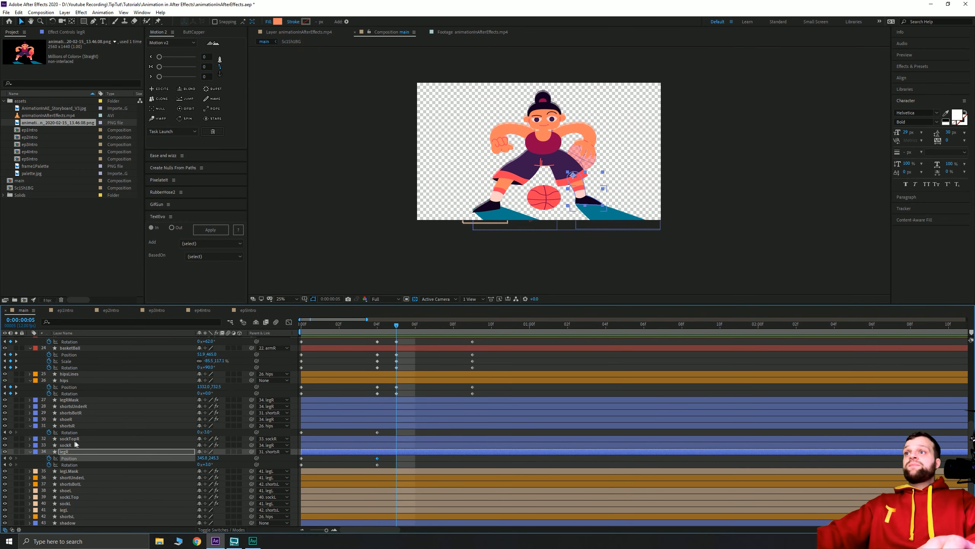
{"action": "left_click", "coordinate": [10, 458]}
{"action": "left_click", "coordinate": [11, 464]}
{"action": "left_click", "coordinate": [10, 432]}
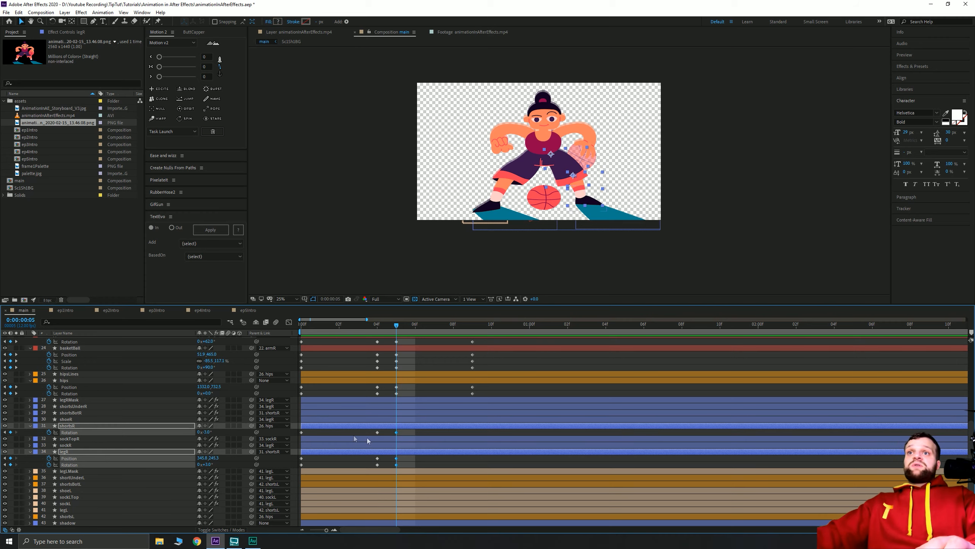
- At 0:00:00:09, set the Rotation of both shortsR and legR to 0°
{"action": "left_click", "coordinate": [471, 326]}
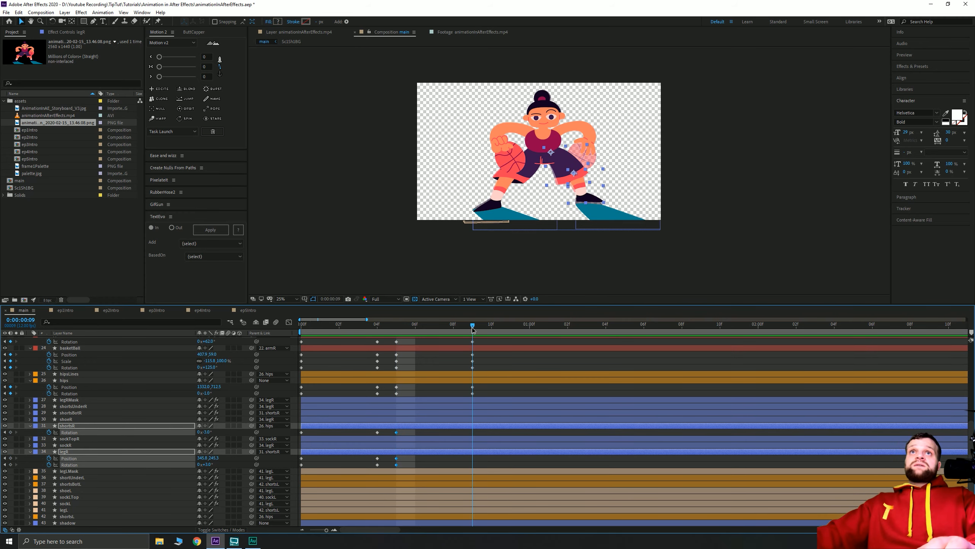
{"action": "scroll", "coordinate": [590, 187], "scroll_direction": "up", "scroll_amount": 2}
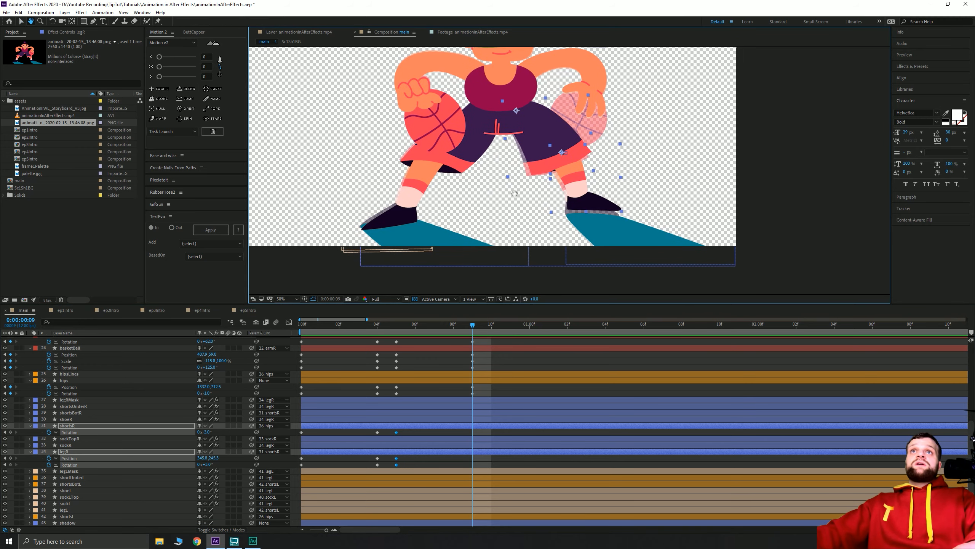
{"action": "left_click", "coordinate": [321, 433]}
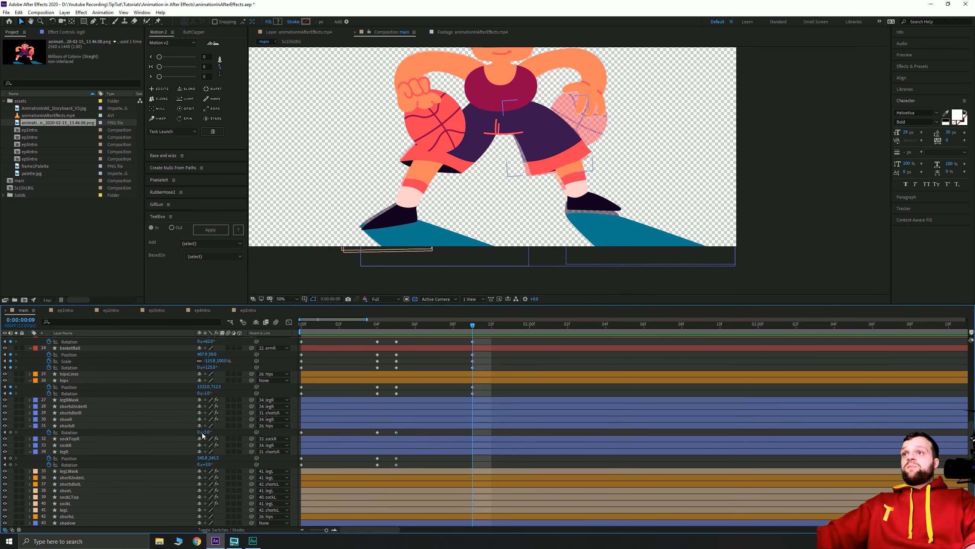
{"action": "left_click", "coordinate": [207, 432]}
{"action": "type", "text": "0"}
{"action": "key", "text": "Return"}
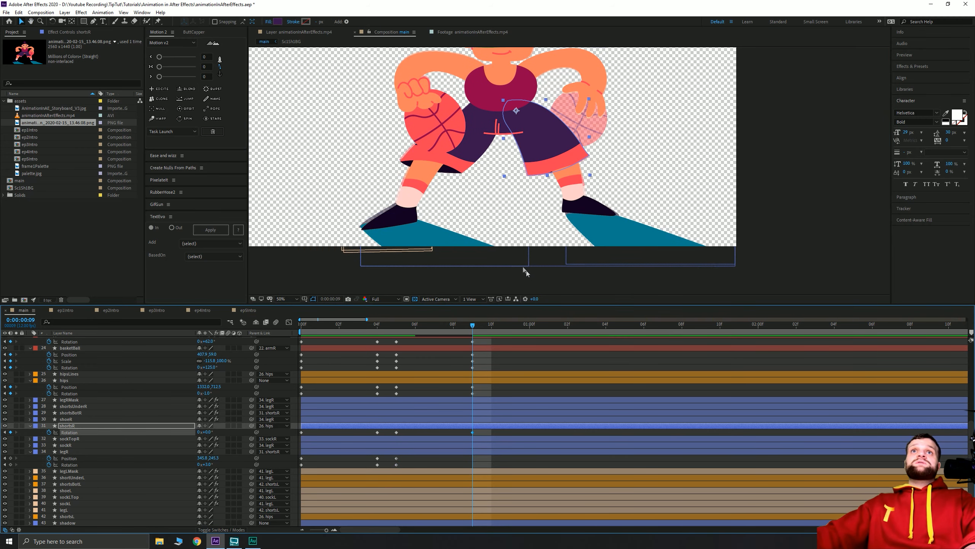
{"action": "left_click", "coordinate": [207, 464]}
{"action": "type", "text": "0"}
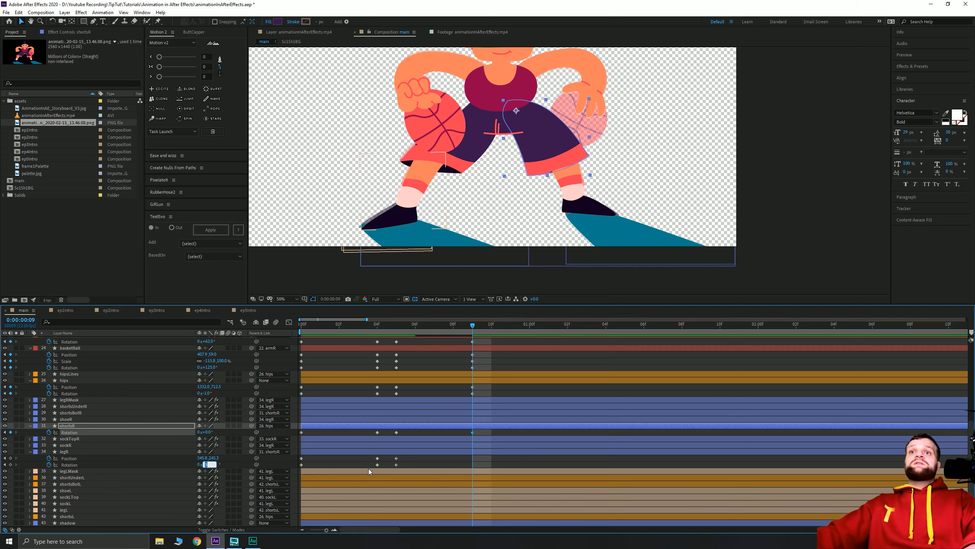
{"action": "key", "text": "Return"}
- Examine the hips and the right shoe around 0:00:00:09 against the reference pose and shadow
{"action": "scroll", "coordinate": [584, 212], "scroll_direction": "up", "scroll_amount": 2}
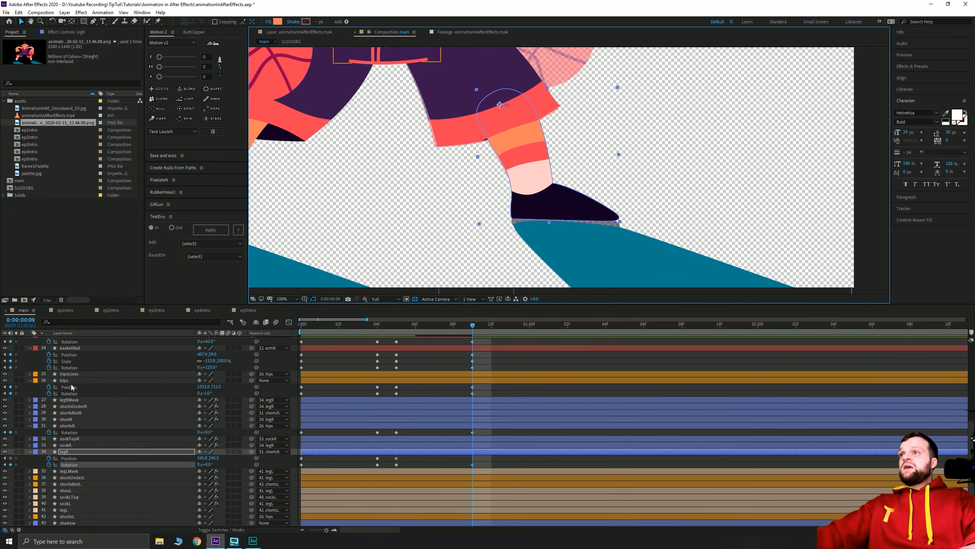
{"action": "left_click", "coordinate": [69, 380]}
{"action": "key", "text": "comma"}
{"action": "key", "text": "comma"}
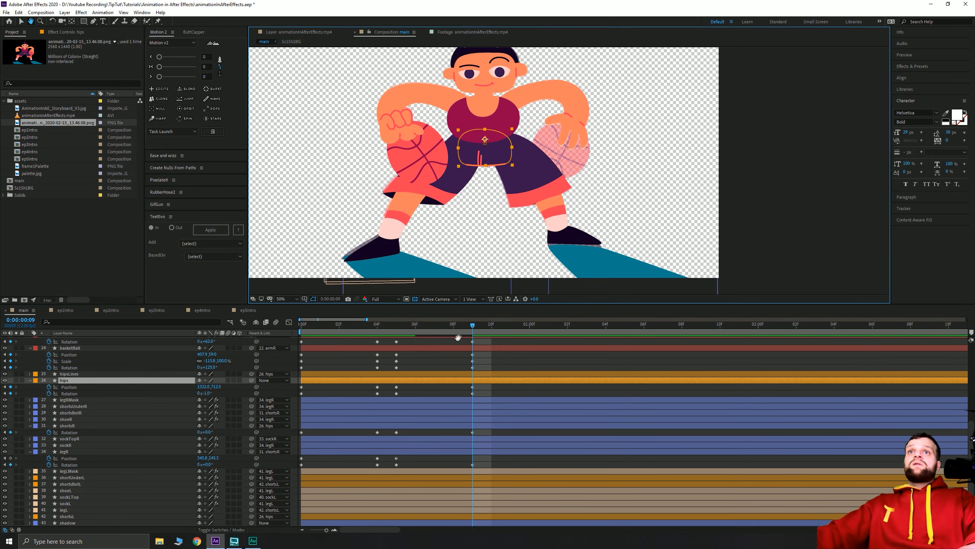
{"action": "left_click_drag", "start_coordinate": [473, 327], "coordinate": [453, 328]}
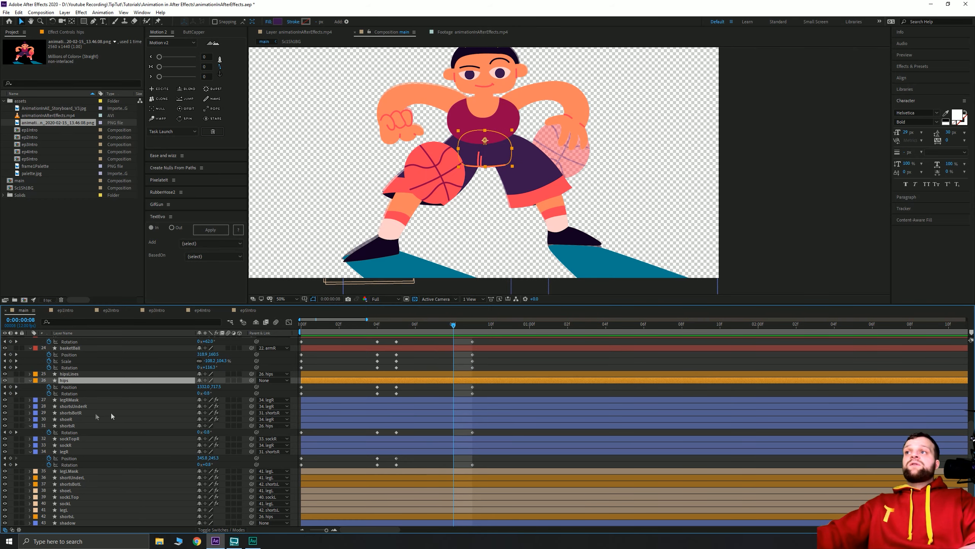
{"action": "left_click", "coordinate": [16, 387]}
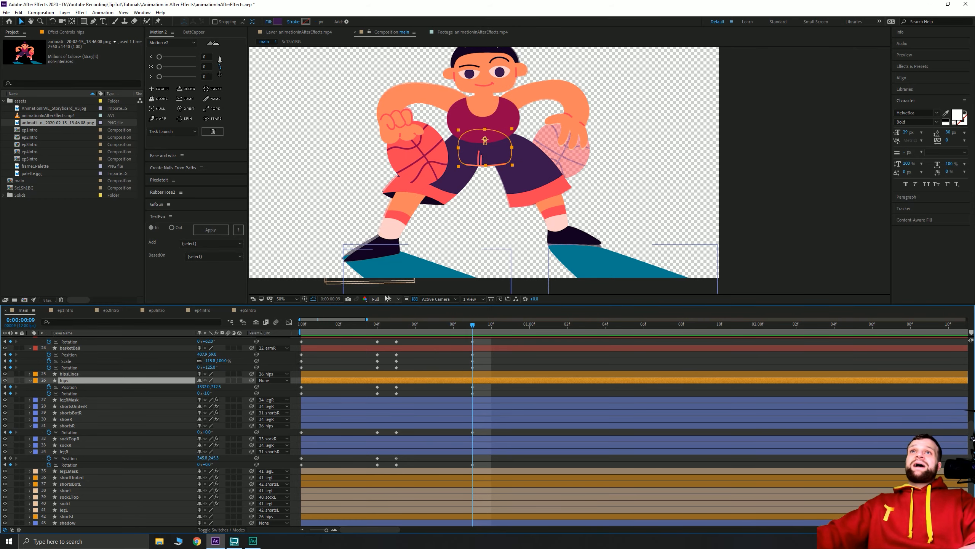
{"action": "scroll", "coordinate": [481, 185], "scroll_direction": "up", "scroll_amount": 2}
{"action": "left_click_drag", "start_coordinate": [481, 184], "coordinate": [490, 105]}
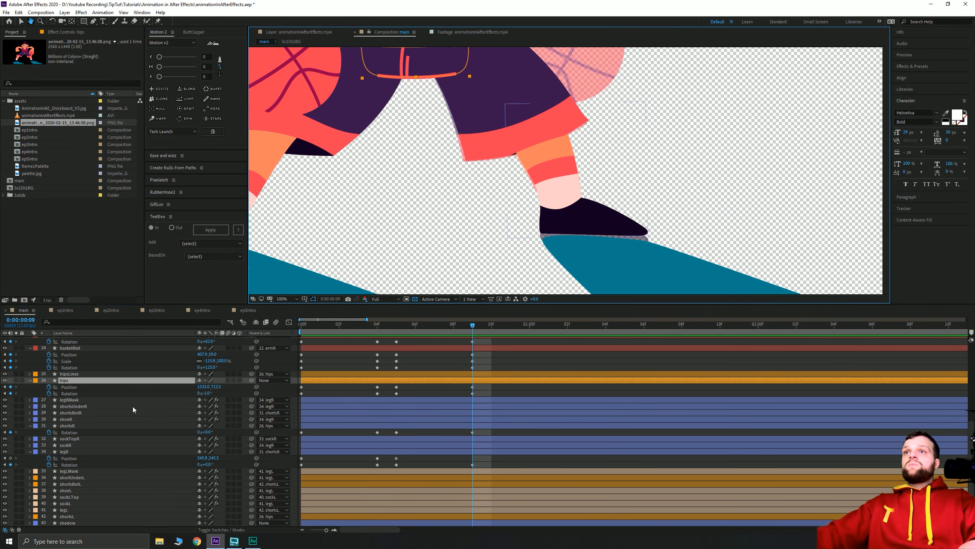
- Copy legR's first Position keyframe to 0:00:00:09 and nudge the leg there to about 344, 246
{"action": "left_click", "coordinate": [68, 451]}
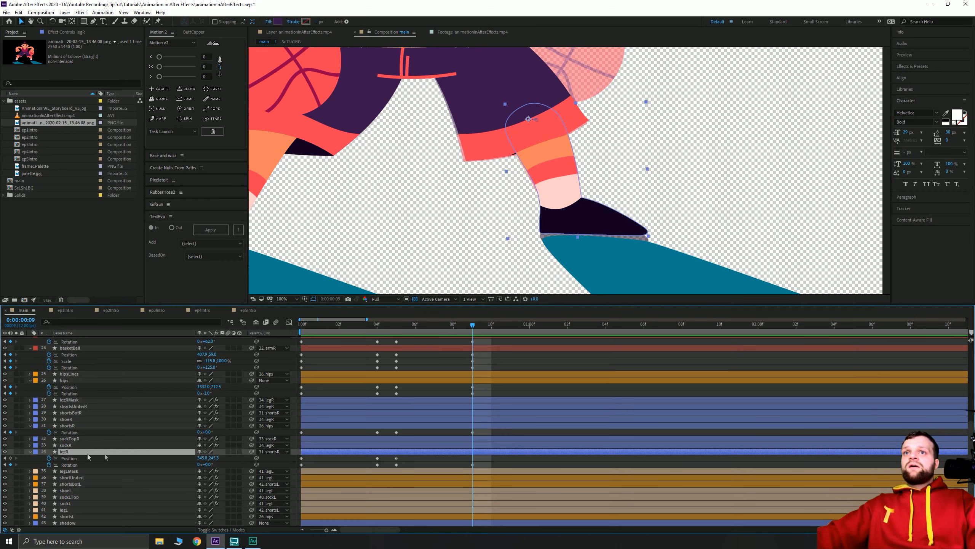
{"action": "left_click", "coordinate": [301, 458]}
{"action": "key", "text": "ctrl+c"}
{"action": "key", "text": "ctrl+v"}
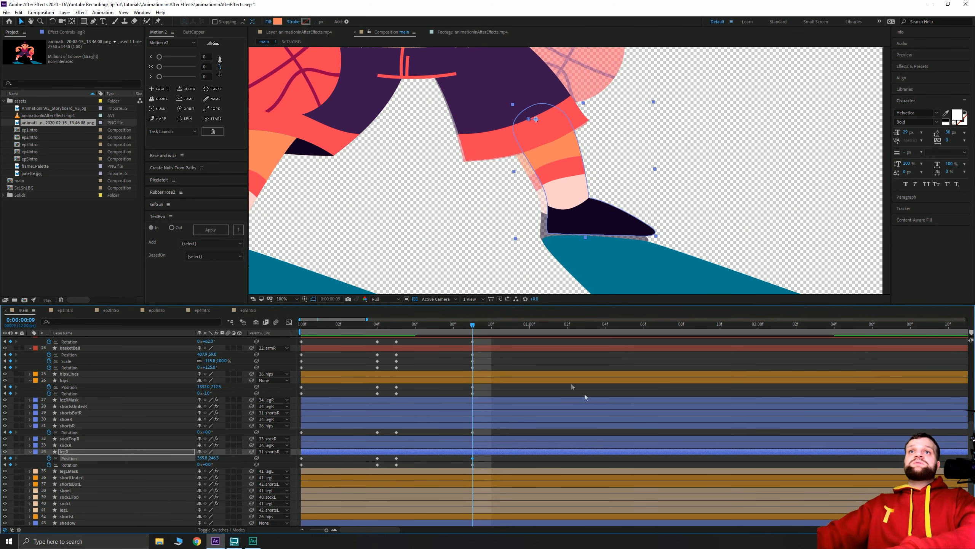
{"action": "key", "text": "shift+Left"}
{"action": "key", "text": "shift+Left"}
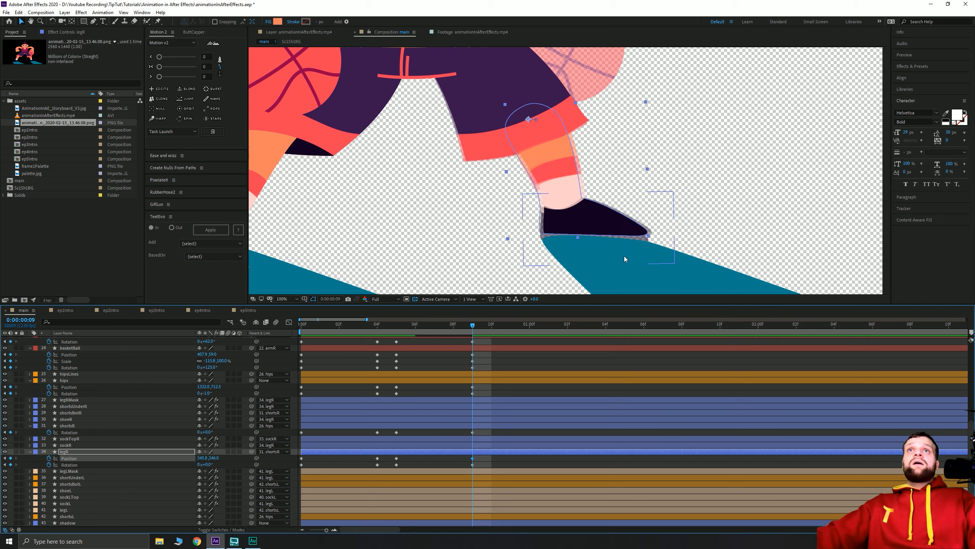
{"action": "key", "text": "Left"}
{"action": "key", "text": "Left"}
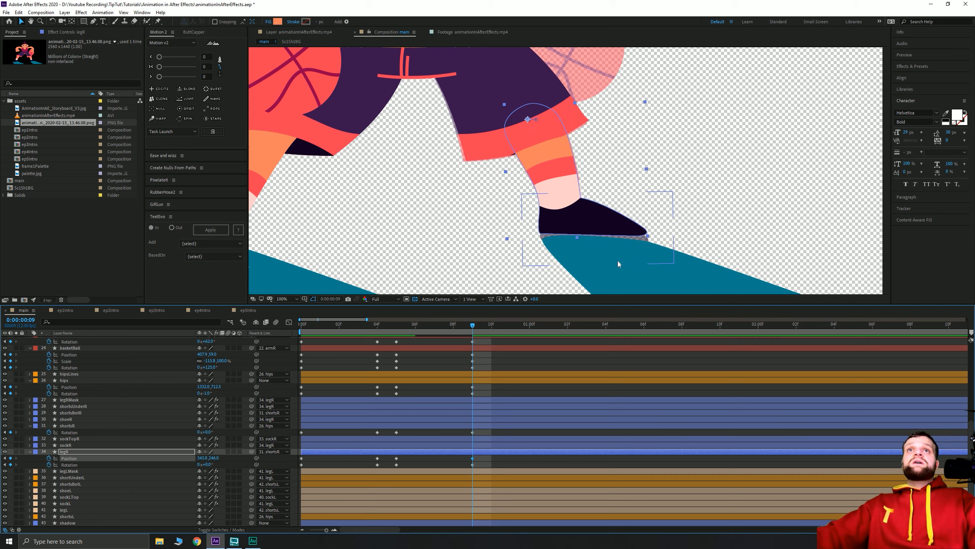
{"action": "key", "text": "Right"}
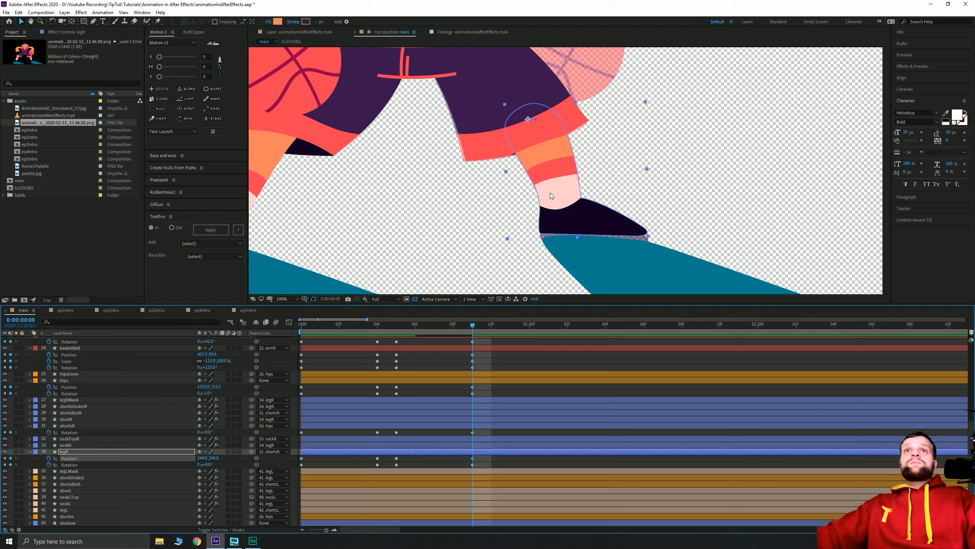
- Scrub through the bounce and step between legR's Position keyframes to check the foot's contact with its shadow
{"action": "scroll", "coordinate": [550, 189], "scroll_direction": "down", "scroll_amount": 2}
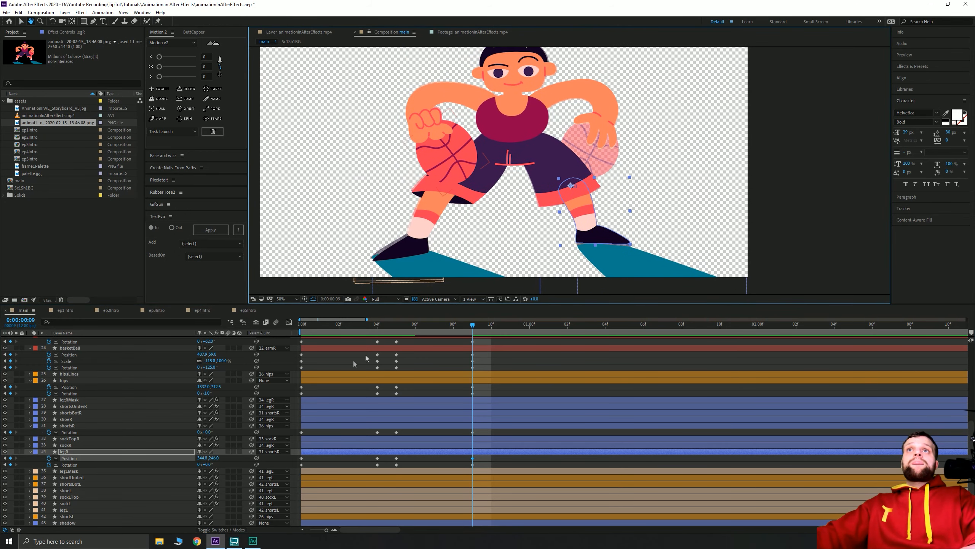
{"action": "key", "text": "space"}
{"action": "left_click", "coordinate": [322, 329]}
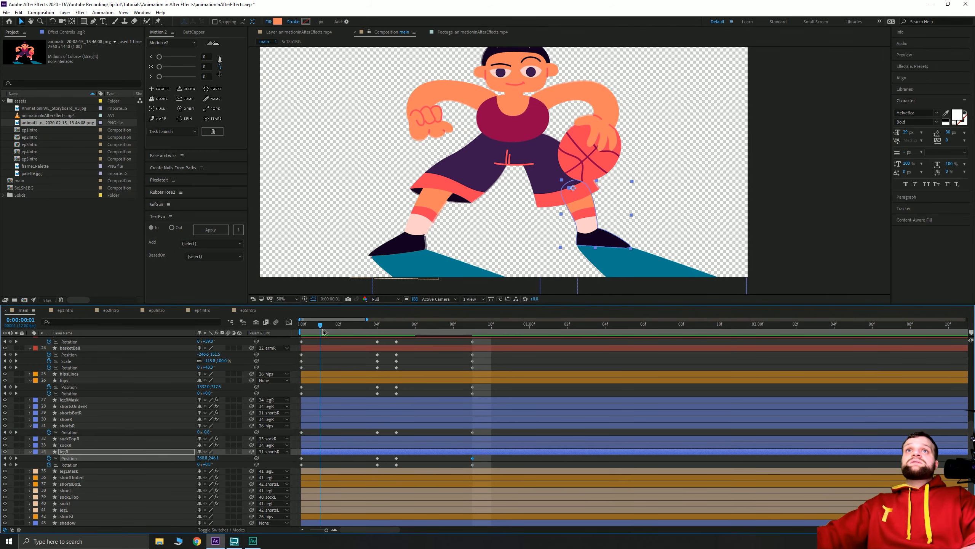
{"action": "left_click_drag", "start_coordinate": [323, 332], "coordinate": [459, 335]}
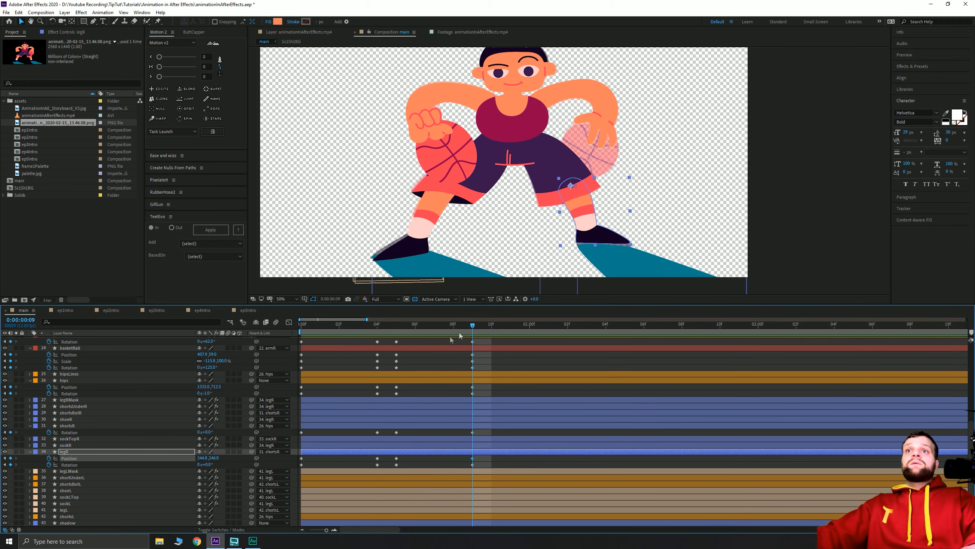
{"action": "left_click", "coordinate": [5, 458]}
{"action": "left_click", "coordinate": [16, 458]}
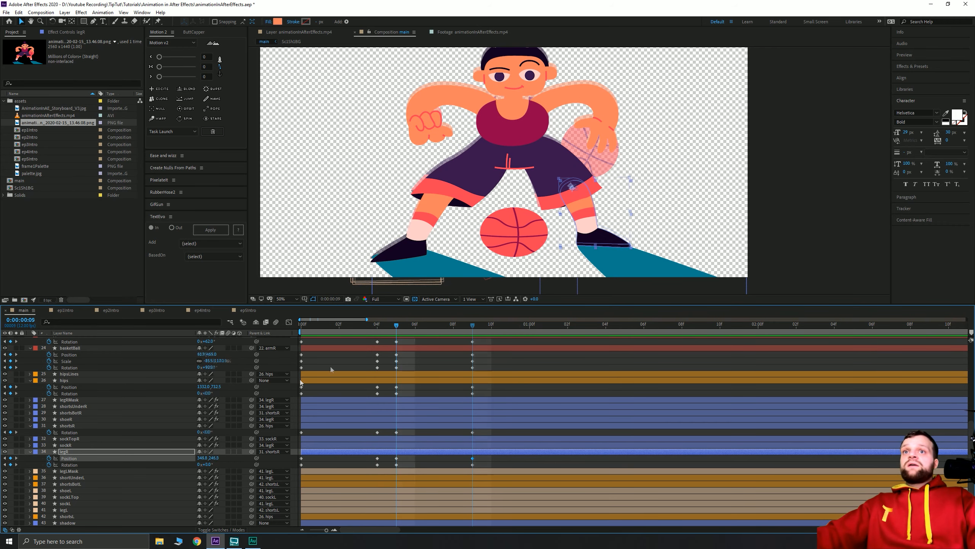
- At 0:00:00:09, nudge legR to a Position of about 346, 267 so the shoe meets its shadow
{"action": "scroll", "coordinate": [590, 224], "scroll_direction": "up", "scroll_amount": 2}
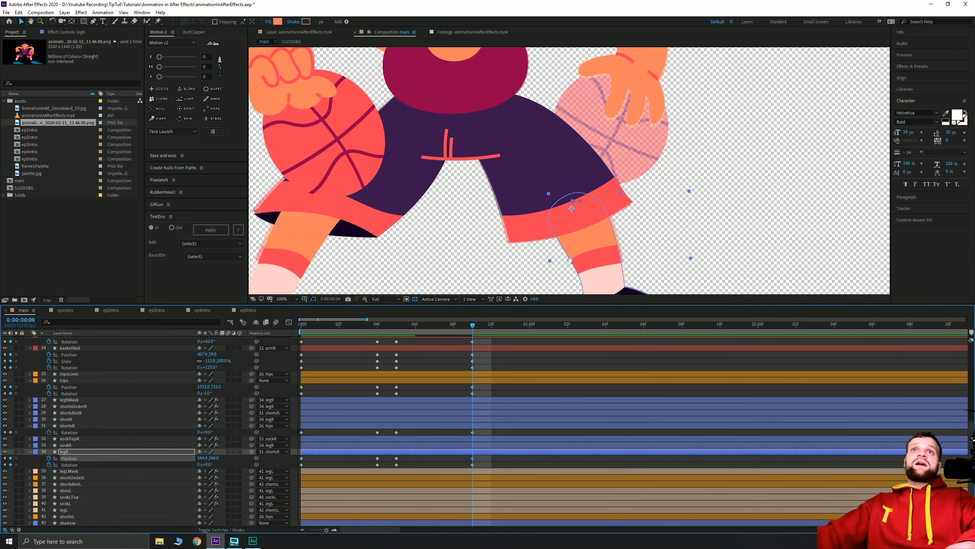
{"action": "key", "text": "Right"}
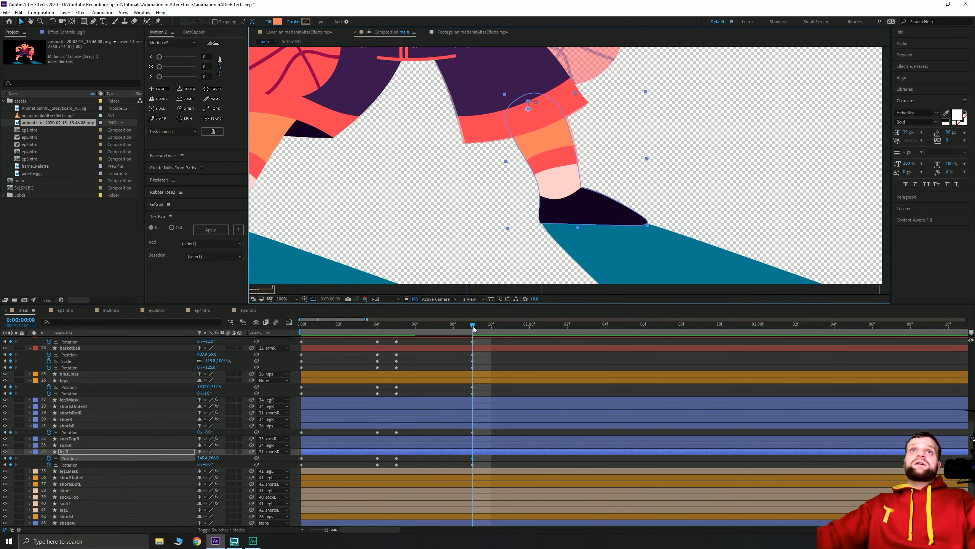
{"action": "key", "text": "Right"}
{"action": "key", "text": "Down"}
{"action": "left_click_drag", "start_coordinate": [471, 327], "coordinate": [257, 350]}
{"action": "left_click_drag", "start_coordinate": [323, 347], "coordinate": [468, 344]}
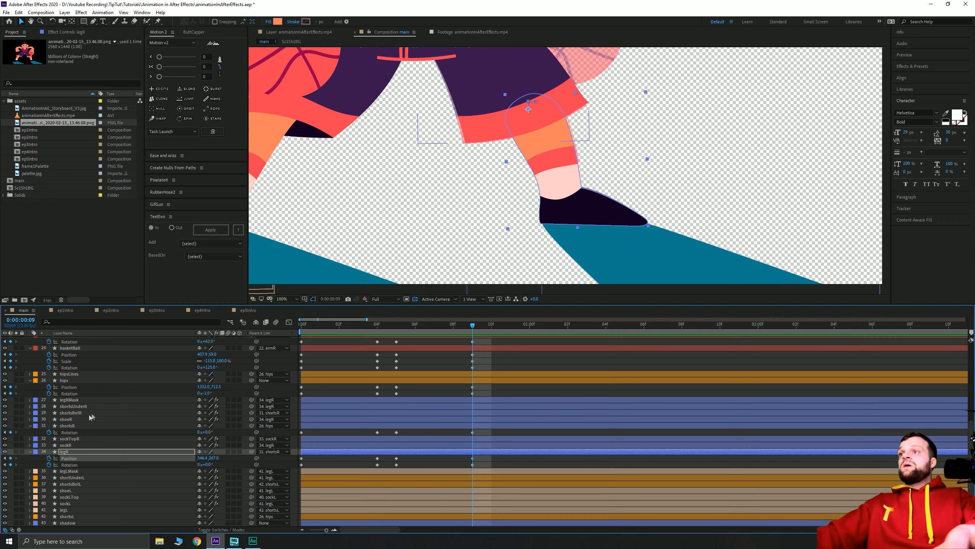
- Move the semi-transparent reference screenshot layer to the top of the layer stack
{"action": "scroll", "coordinate": [90, 419], "scroll_direction": "down", "scroll_amount": 1}
{"action": "left_click", "coordinate": [80, 510]}
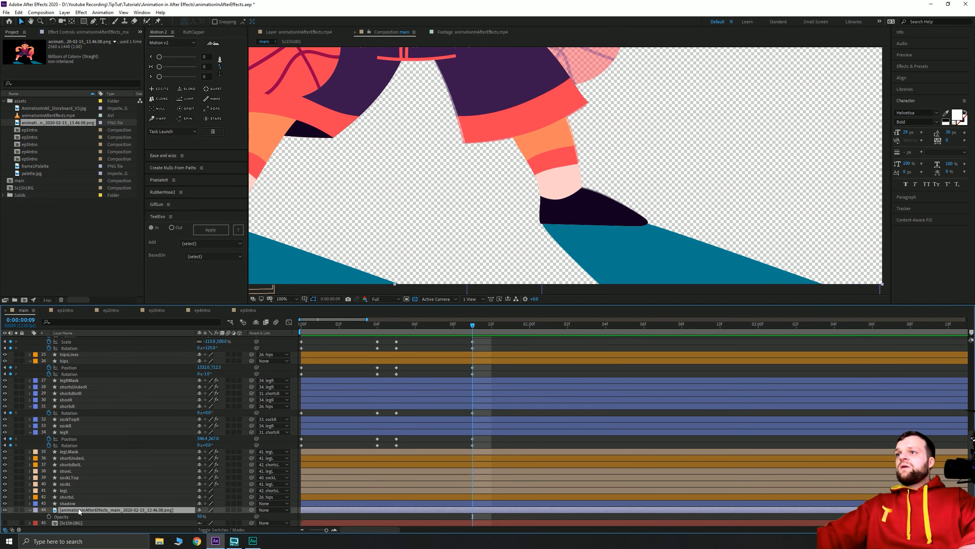
{"action": "left_click_drag", "start_coordinate": [80, 496], "coordinate": [84, 339]}
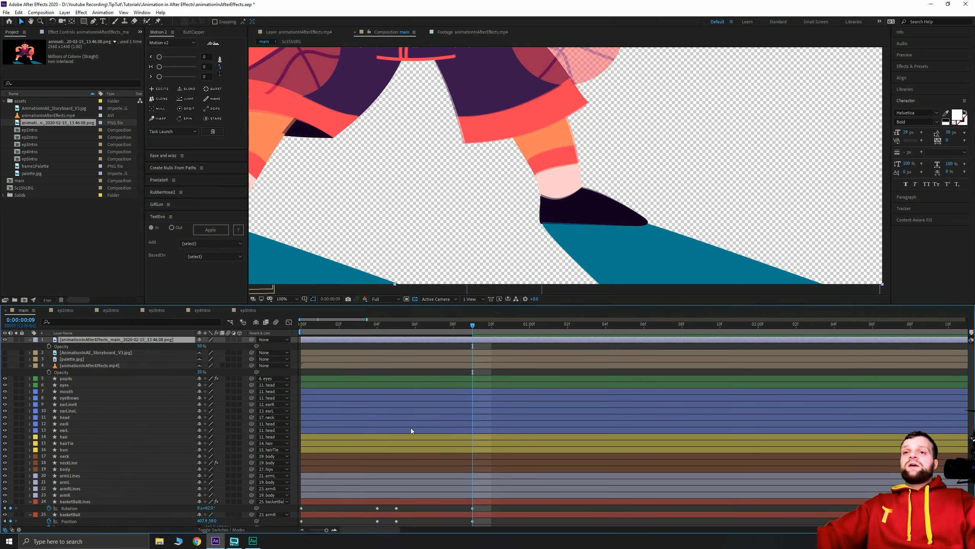
{"action": "scroll", "coordinate": [411, 427], "scroll_direction": "down", "scroll_amount": 8}
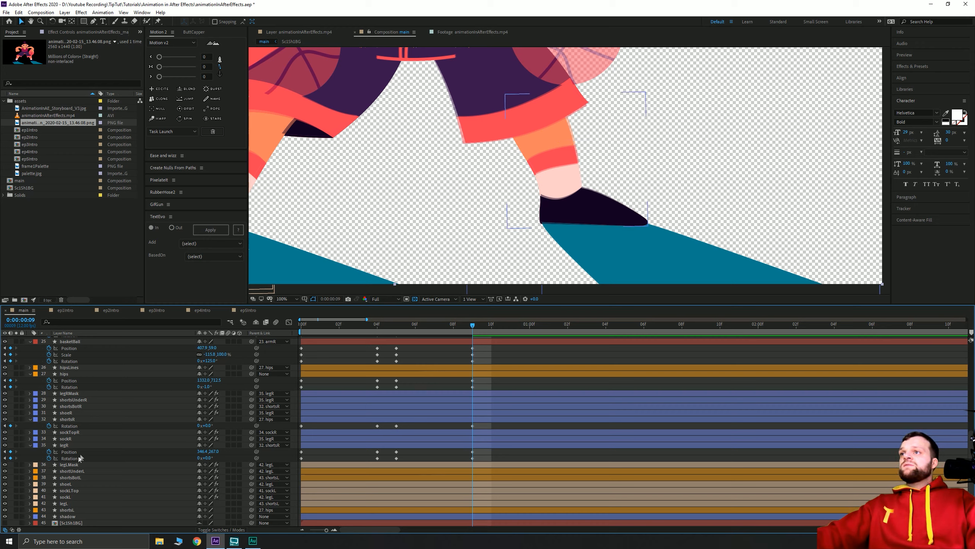
{"action": "left_click", "coordinate": [74, 445]}
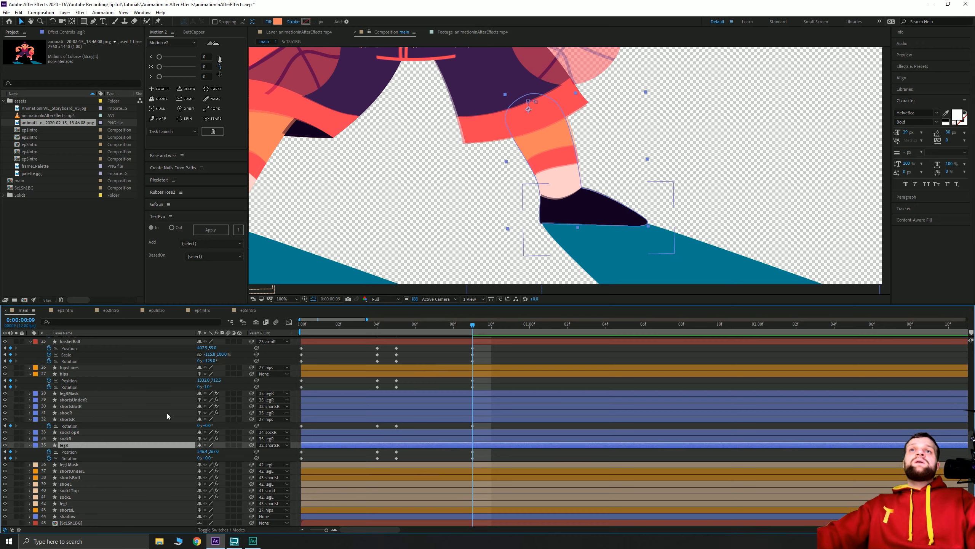
{"action": "key", "text": "Delete"}
{"action": "key", "text": "ctrl+z"}
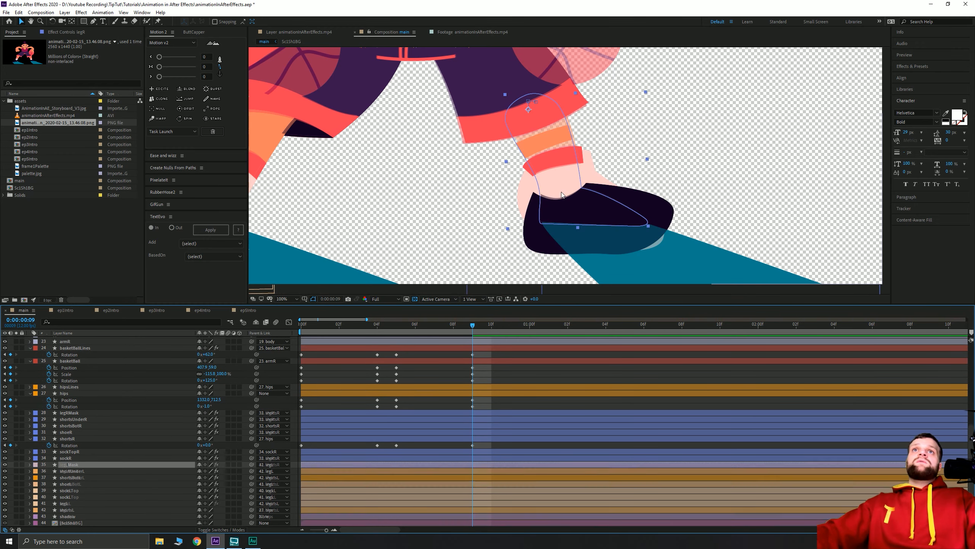
- Toggle the visibility of the legR layer to compare the leg with the reference image
{"action": "left_click", "coordinate": [5, 464]}
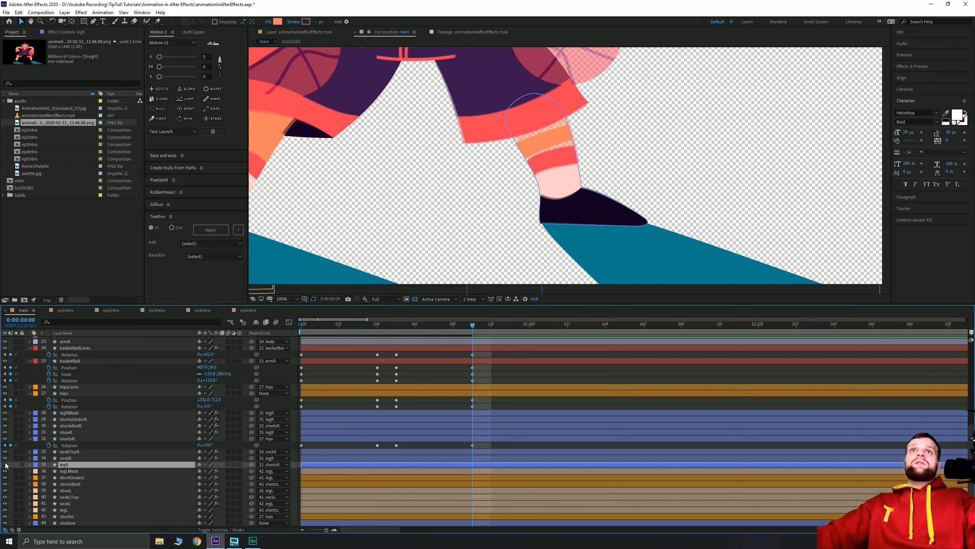
{"action": "left_click", "coordinate": [5, 465]}
{"action": "left_click", "coordinate": [5, 464]}
{"action": "left_click", "coordinate": [5, 464]}
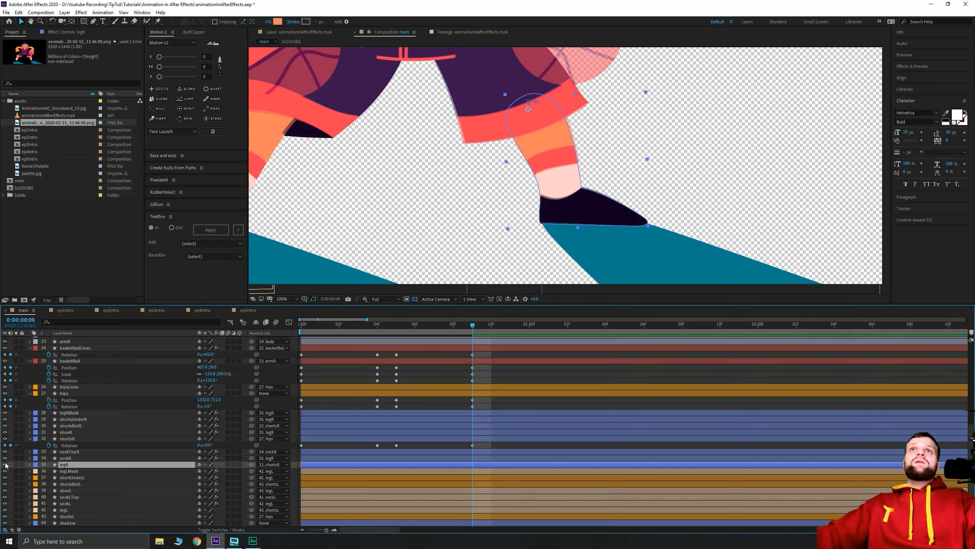
- At 0:00:00:09, show legR again and nudge it slightly sideways and up until the leg and shoe match the reference image
{"action": "left_click", "coordinate": [5, 464]}
{"action": "key", "text": "Right"}
{"action": "key", "text": "Right"}
{"action": "key", "text": "Right"}
{"action": "key", "text": "Right"}
{"action": "key", "text": "Right"}
{"action": "key", "text": "Right"}
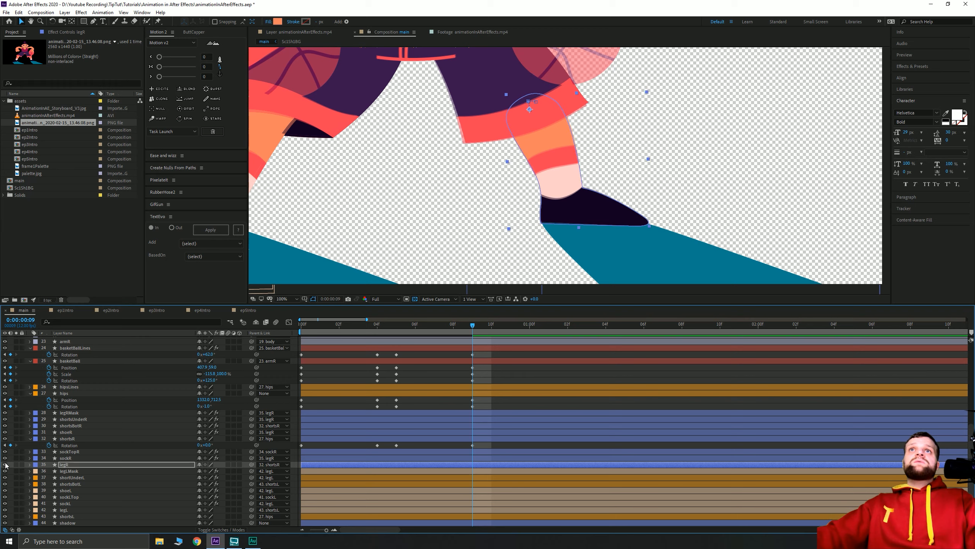
{"action": "key", "text": "Up"}
{"action": "key", "text": "Up"}
{"action": "key", "text": "Up"}
{"action": "key", "text": "Left"}
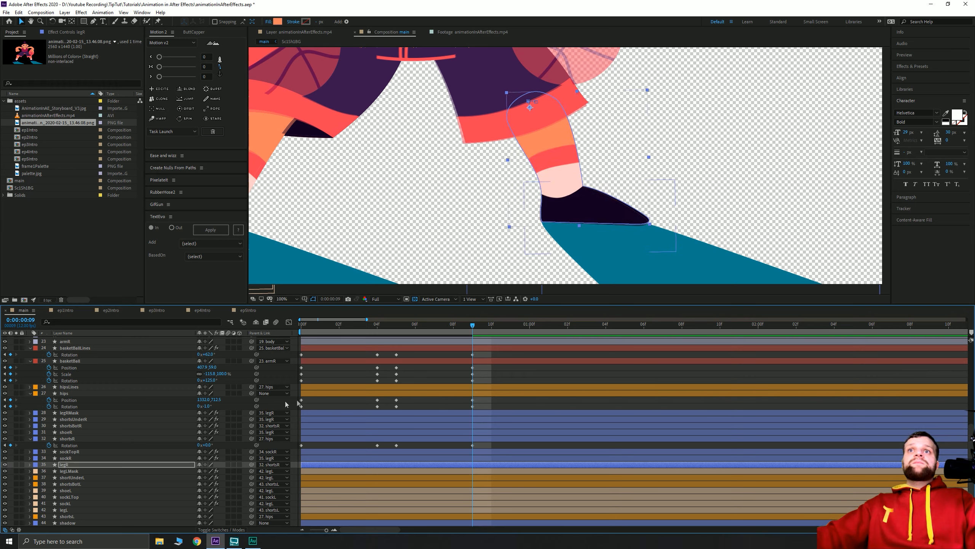
- Step back through the frames, play the bounce and scrub it to check that the right shoe stays planted on its shadow
{"action": "key", "text": "Page_Up"}
{"action": "key", "text": "Page_Up"}
{"action": "key", "text": "Page_Up"}
{"action": "key", "text": "Page_Up"}
{"action": "key", "text": "Page_Up"}
{"action": "key", "text": "Page_Up"}
{"action": "key", "text": "Page_Up"}
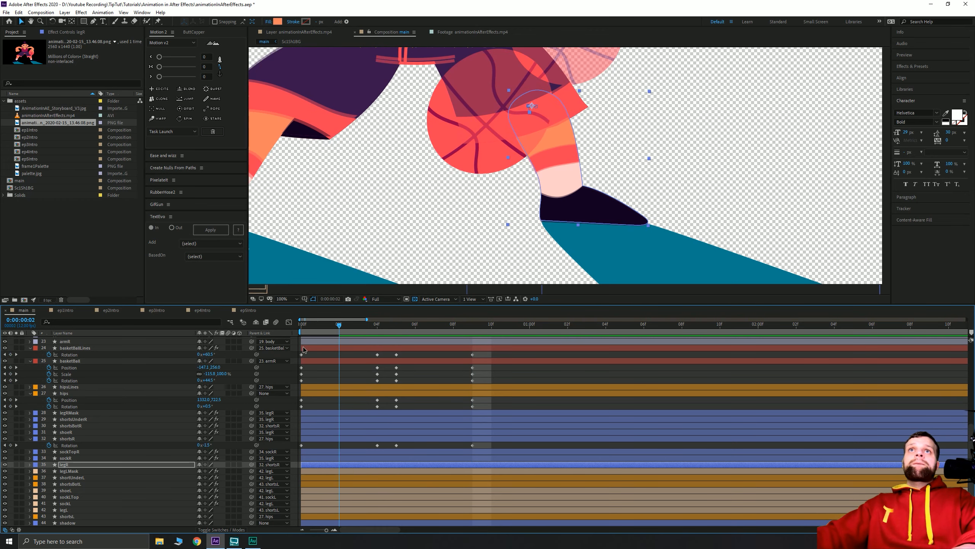
{"action": "key", "text": "space"}
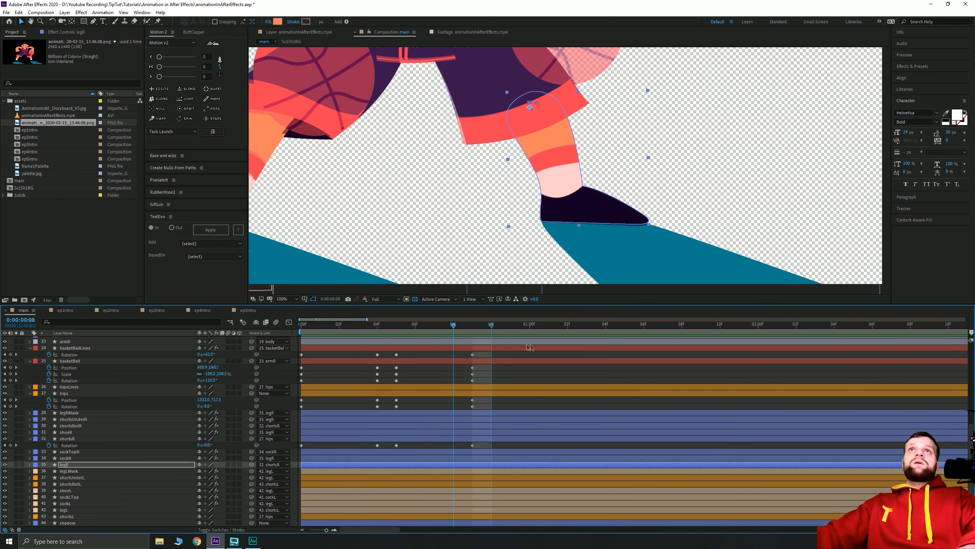
{"action": "left_click_drag", "start_coordinate": [528, 345], "coordinate": [253, 364]}
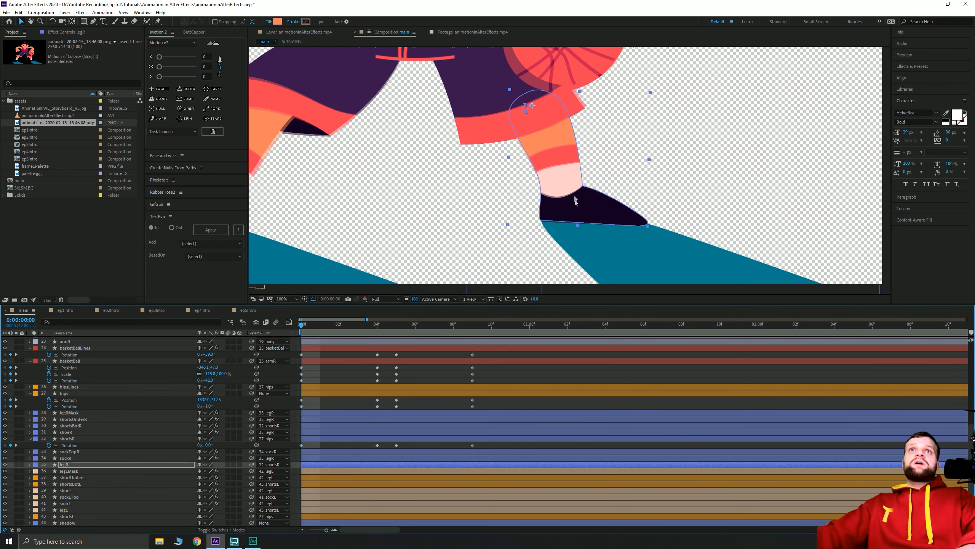
{"action": "left_click_drag", "start_coordinate": [344, 323], "coordinate": [246, 341]}
- Move the semi-transparent reference screenshot layer to the bottom of the layer stack and preview the whole bounce
{"action": "scroll", "coordinate": [547, 165], "scroll_direction": "down", "scroll_amount": 6}
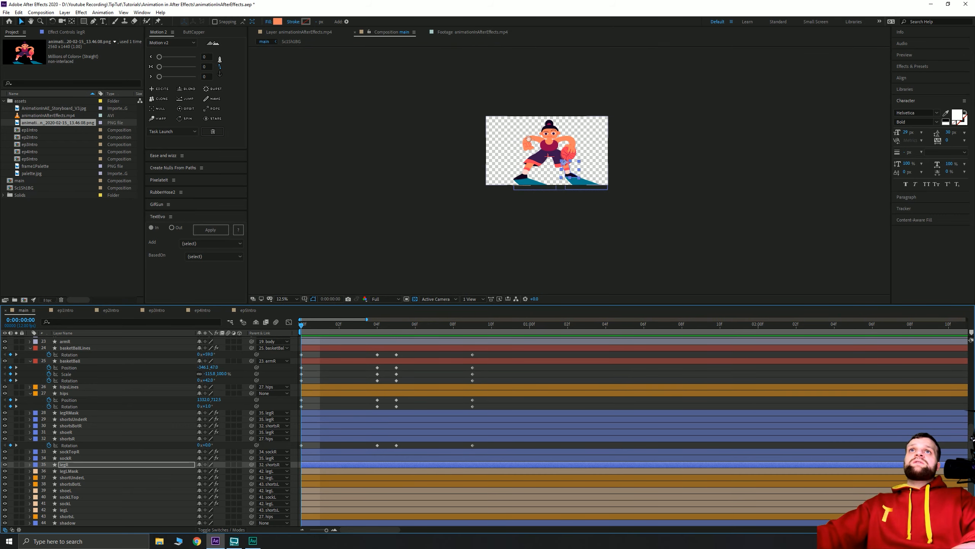
{"action": "scroll", "coordinate": [529, 139], "scroll_direction": "up", "scroll_amount": 2}
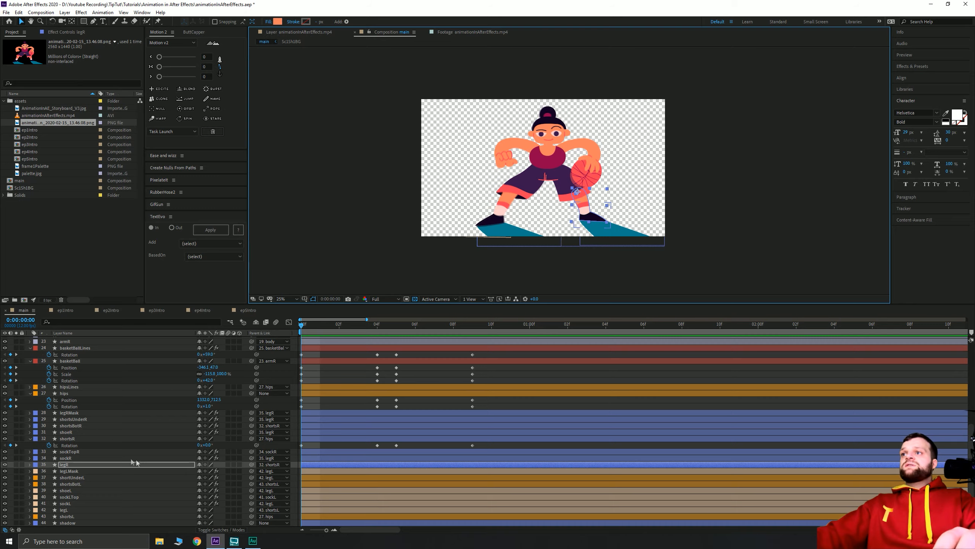
{"action": "scroll", "coordinate": [136, 459], "scroll_direction": "up", "scroll_amount": 8}
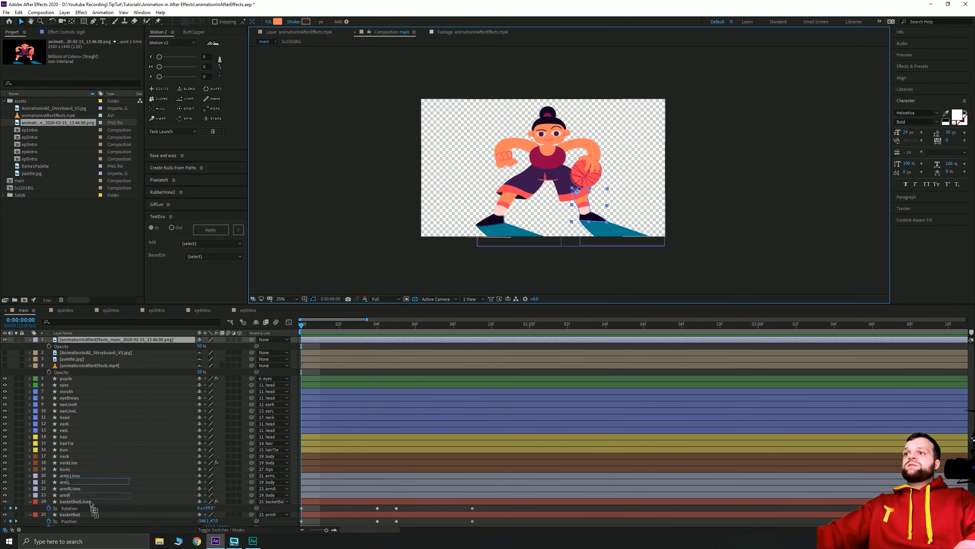
{"action": "left_click_drag", "start_coordinate": [91, 503], "coordinate": [85, 528]}
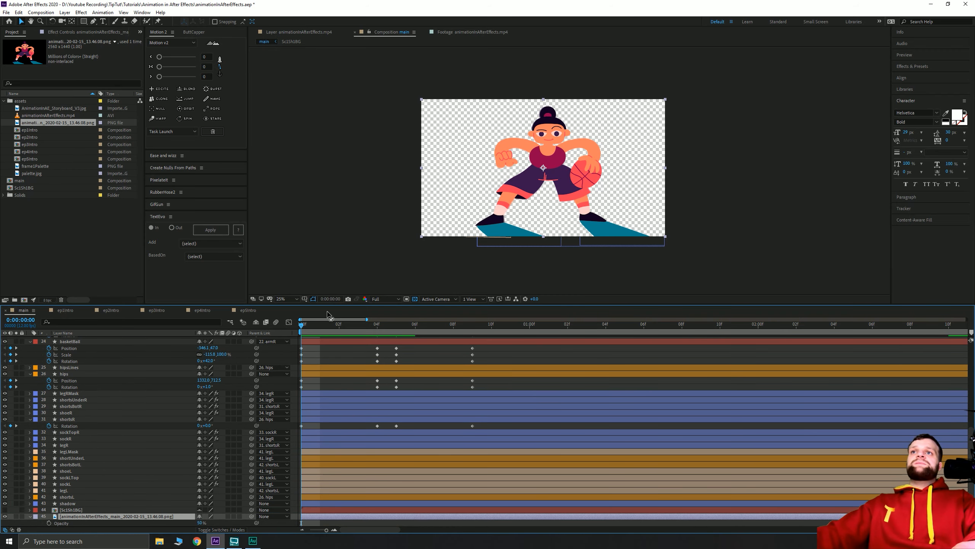
{"action": "key", "text": "space"}
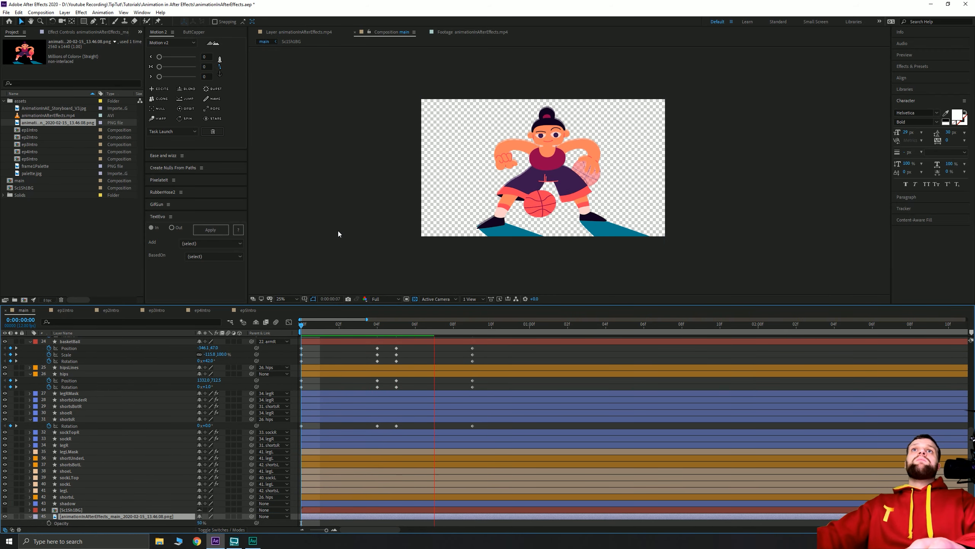
{"action": "key", "text": "space"}
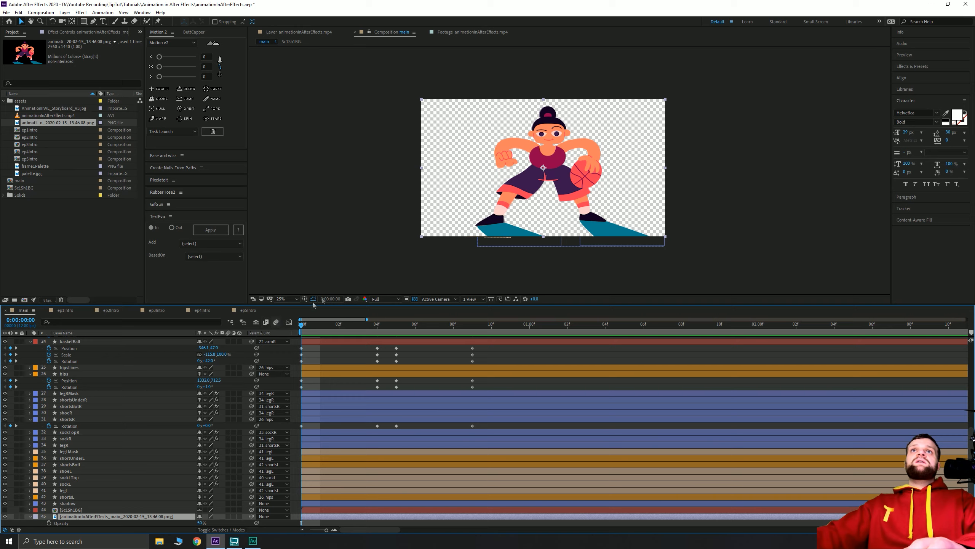
{"action": "key", "text": "space"}
{"action": "key", "text": "space"}
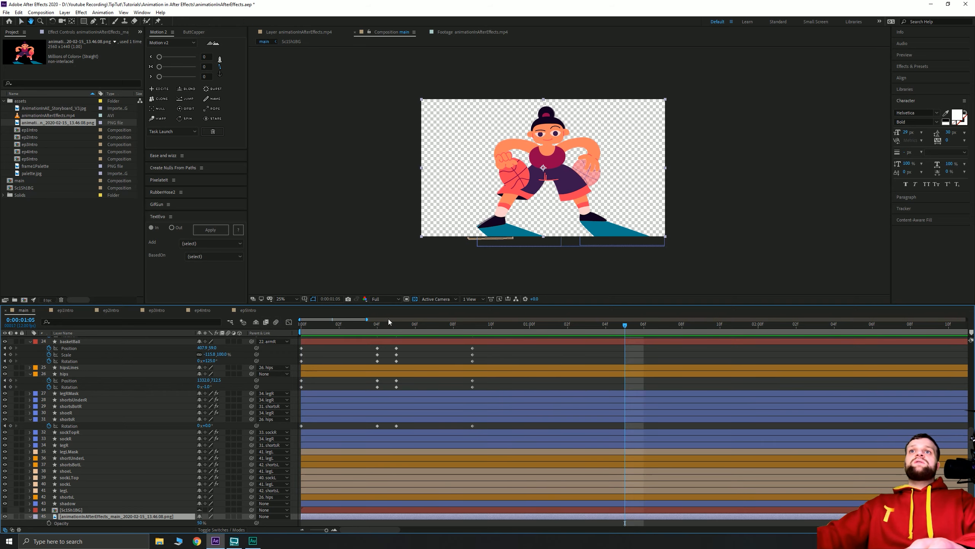
- Add a Position keyframe to the shortsUnderR layer at 0:00:00:00
{"action": "left_click_drag", "start_coordinate": [392, 325], "coordinate": [300, 324]}
{"action": "scroll", "coordinate": [571, 173], "scroll_direction": "up", "scroll_amount": 3}
{"action": "left_click_drag", "start_coordinate": [552, 184], "coordinate": [464, 156]}
{"action": "mouse_move", "coordinate": [304, 329]}
{"action": "left_mouse_down"}
{"action": "mouse_move", "coordinate": [401, 327]}
{"action": "mouse_move", "coordinate": [286, 331]}
{"action": "mouse_move", "coordinate": [339, 329]}
{"action": "mouse_move", "coordinate": [303, 325]}
{"action": "left_mouse_up"}
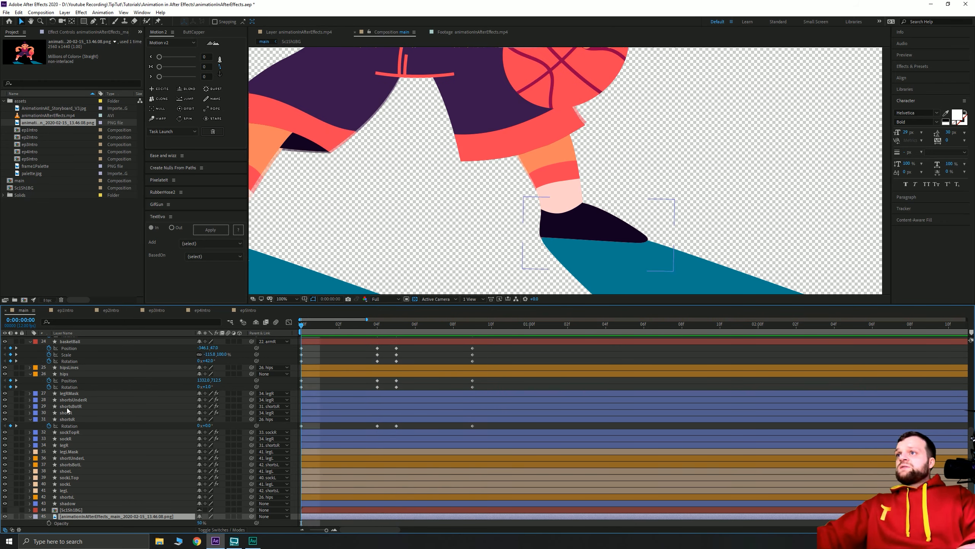
{"action": "left_click", "coordinate": [77, 400]}
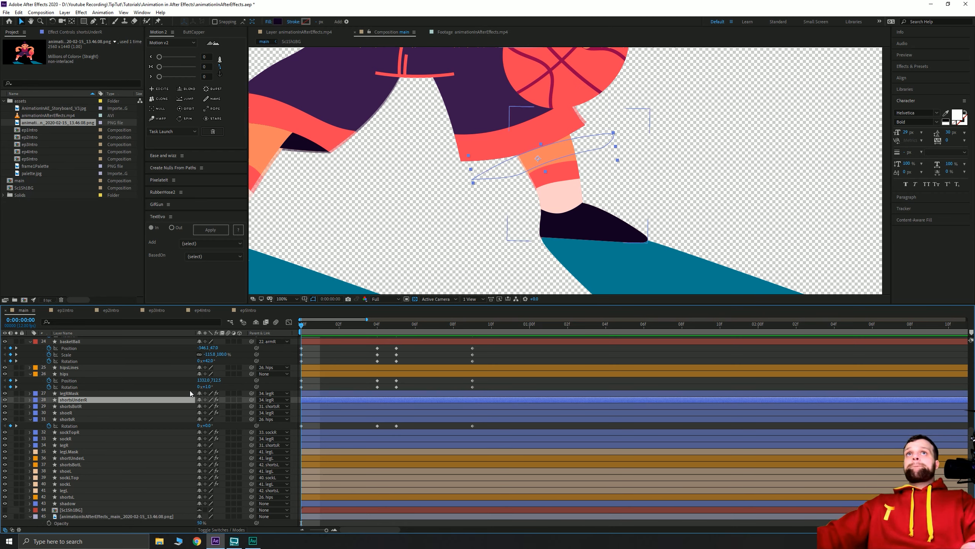
{"action": "key", "text": "p"}
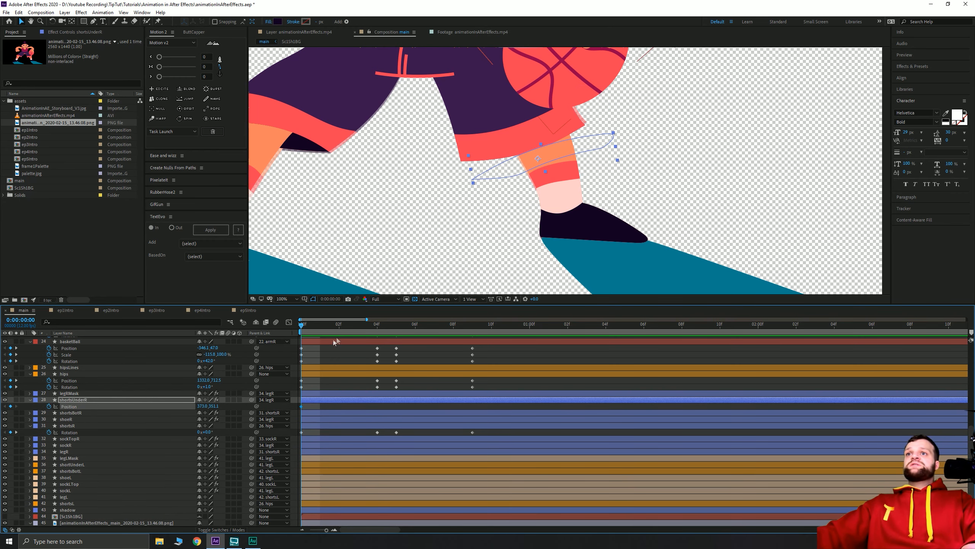
- At 0:00:00:04, nudge shortsUnderR to a Position of about 355, 321 so the dark underside shows beneath the shorts hem
{"action": "left_click", "coordinate": [379, 327]}
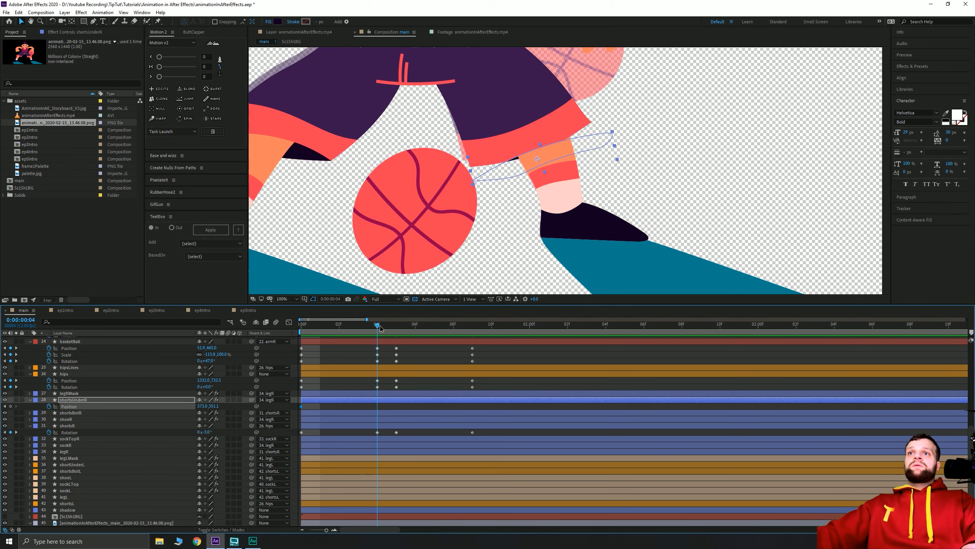
{"action": "key", "text": "shift+Up"}
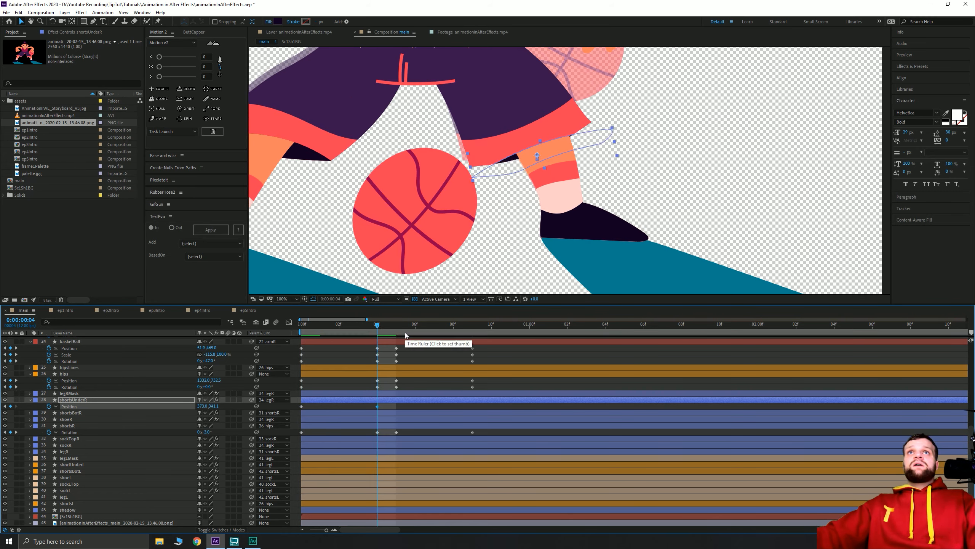
{"action": "key", "text": "shift+Up"}
{"action": "key", "text": "shift+Up"}
{"action": "key", "text": "shift+Up"}
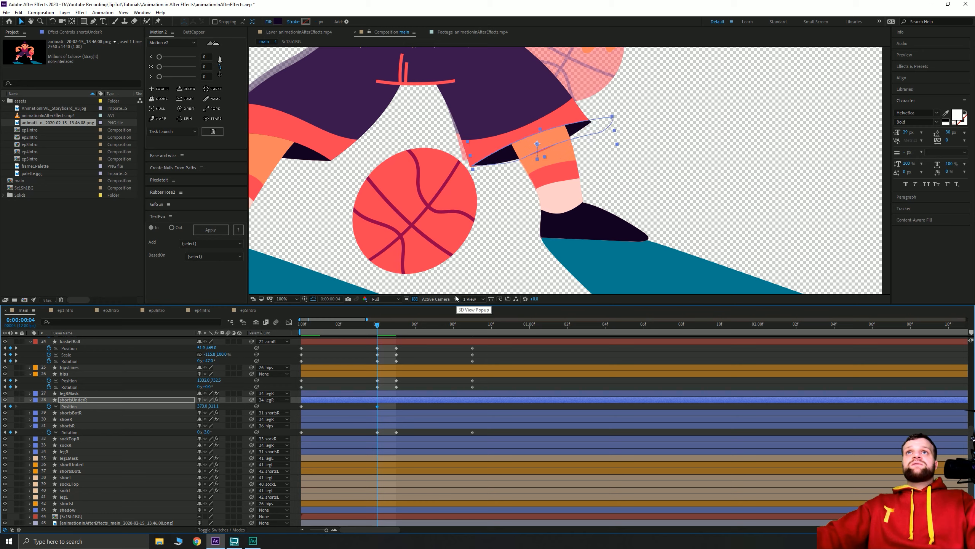
{"action": "key", "text": "shift+Left"}
{"action": "key", "text": "shift+Left"}
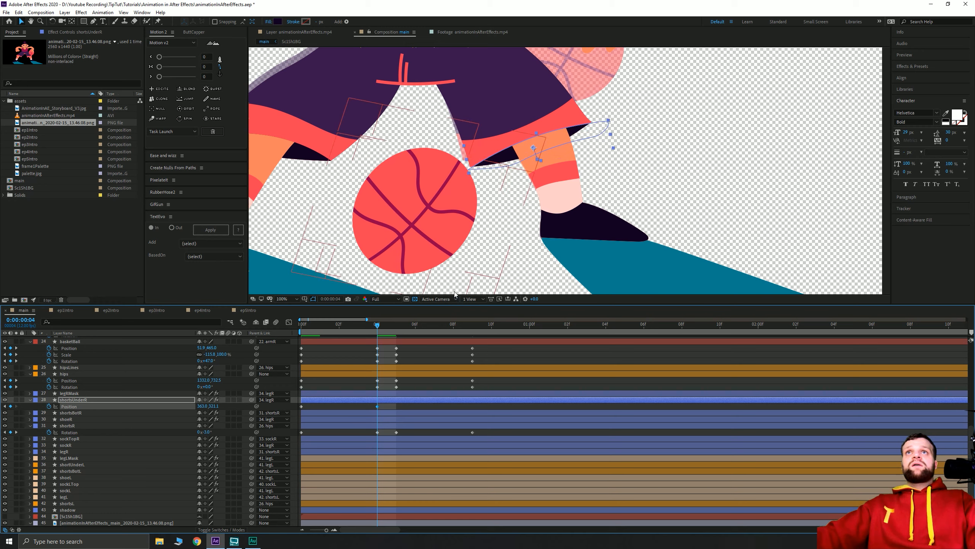
{"action": "key", "text": "shift+Down"}
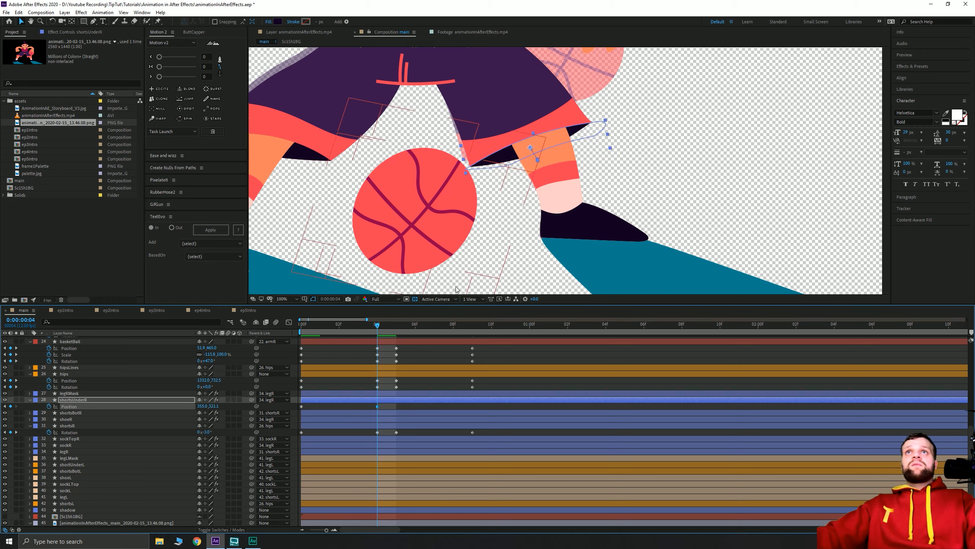
- Review the shorts' motion, repeat shortsUnderR's Position keyframe at 0:00:00:05, and copy its starting Position to 0:00:00:09
{"action": "left_click_drag", "start_coordinate": [341, 331], "coordinate": [270, 337]}
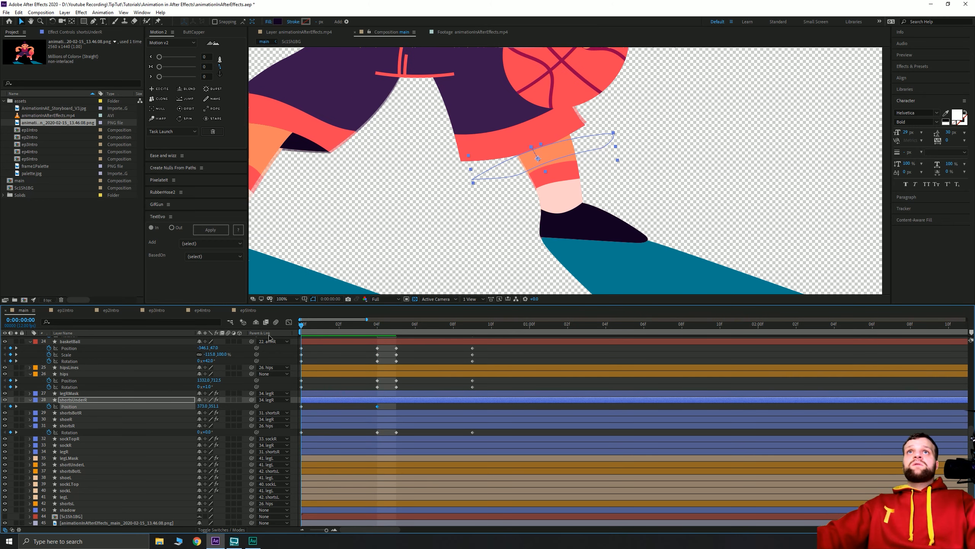
{"action": "left_click_drag", "start_coordinate": [343, 332], "coordinate": [426, 326]}
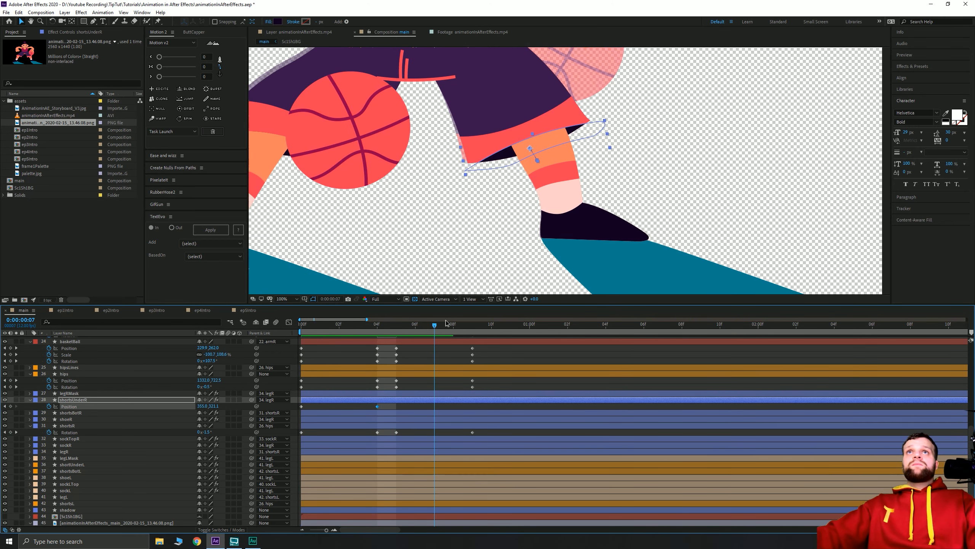
{"action": "key", "text": "space"}
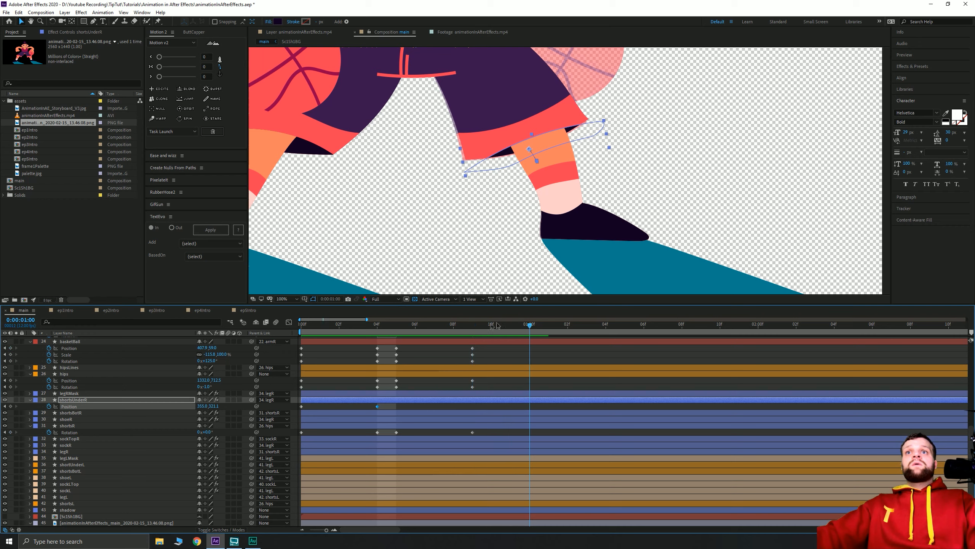
{"action": "left_click_drag", "start_coordinate": [497, 326], "coordinate": [399, 338]}
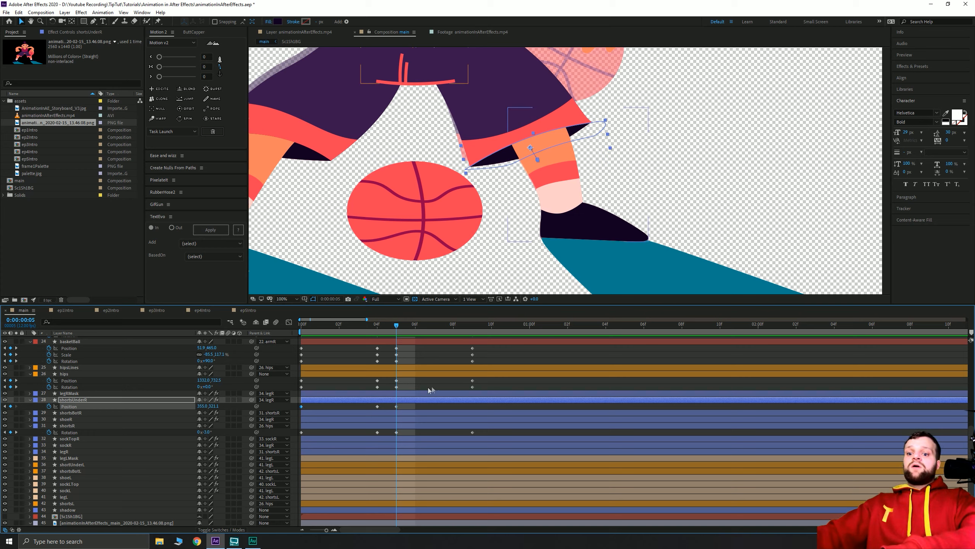
{"action": "left_click", "coordinate": [473, 327]}
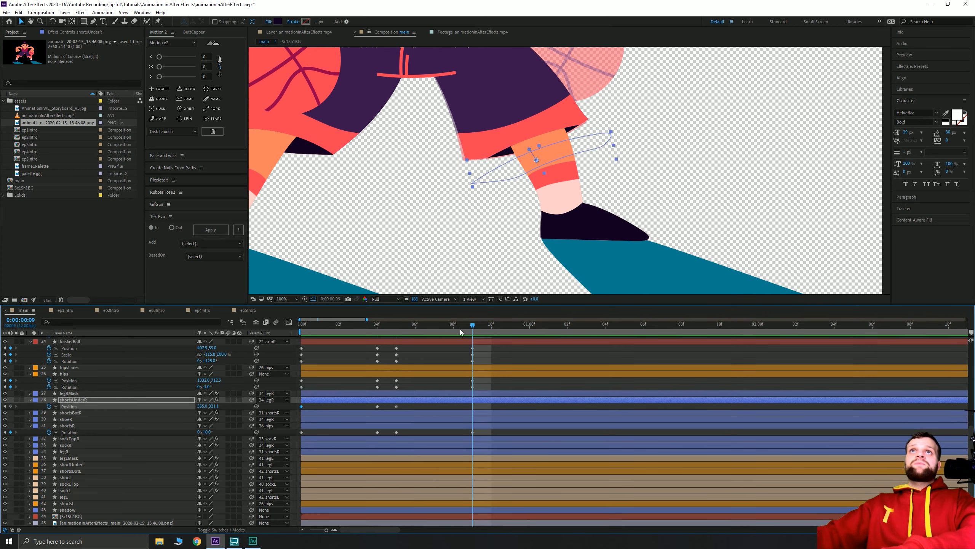
- Preview the bounce, then lower shortsUnderR slightly at the 0:00:00:05 and 0:00:00:04 keyframes, to about 355, 324 at 0:00:00:04
{"action": "key", "text": "space"}
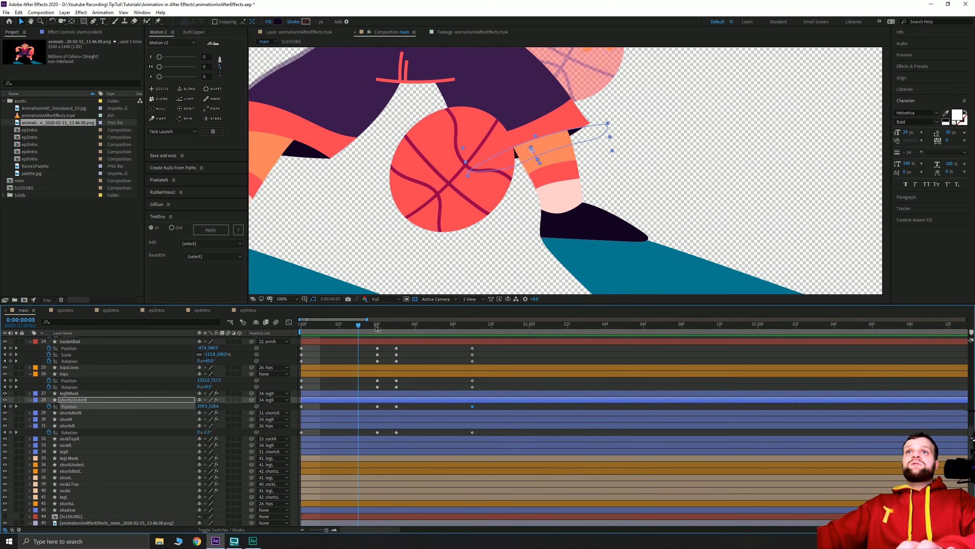
{"action": "key", "text": "space"}
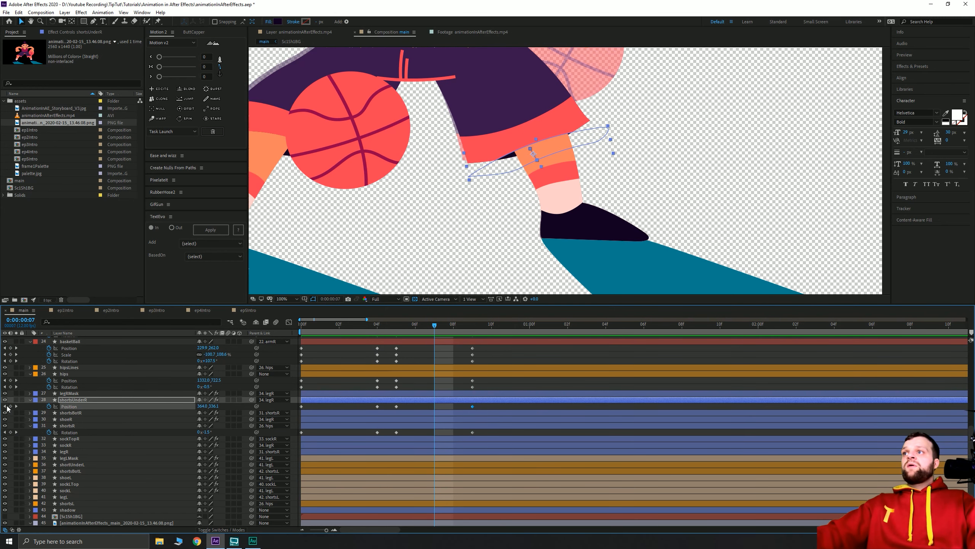
{"action": "left_click", "coordinate": [6, 406]}
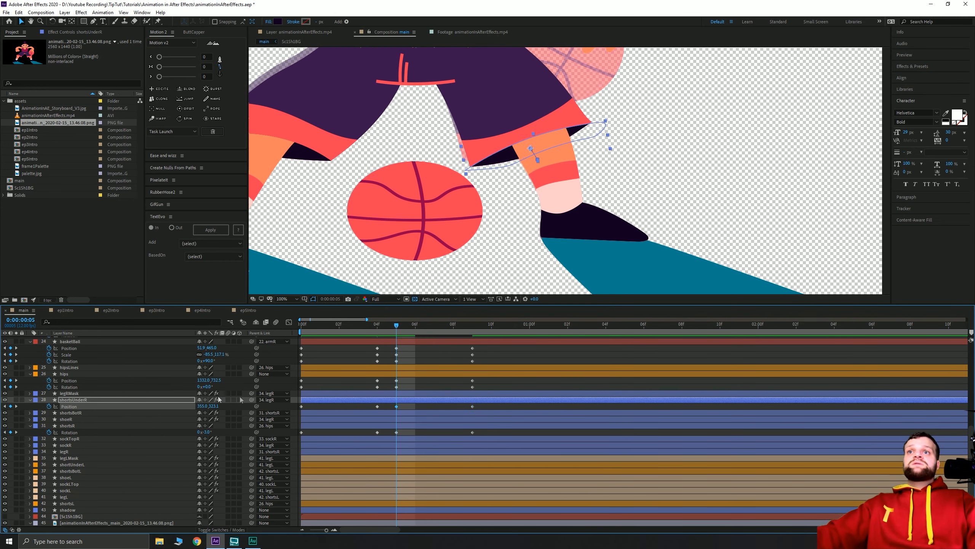
{"action": "left_click", "coordinate": [5, 407]}
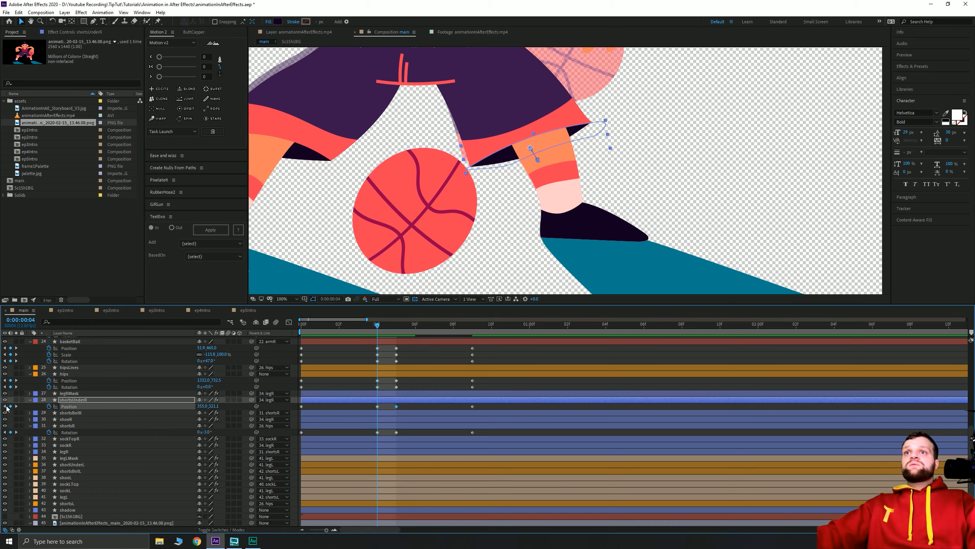
{"action": "left_click", "coordinate": [507, 260]}
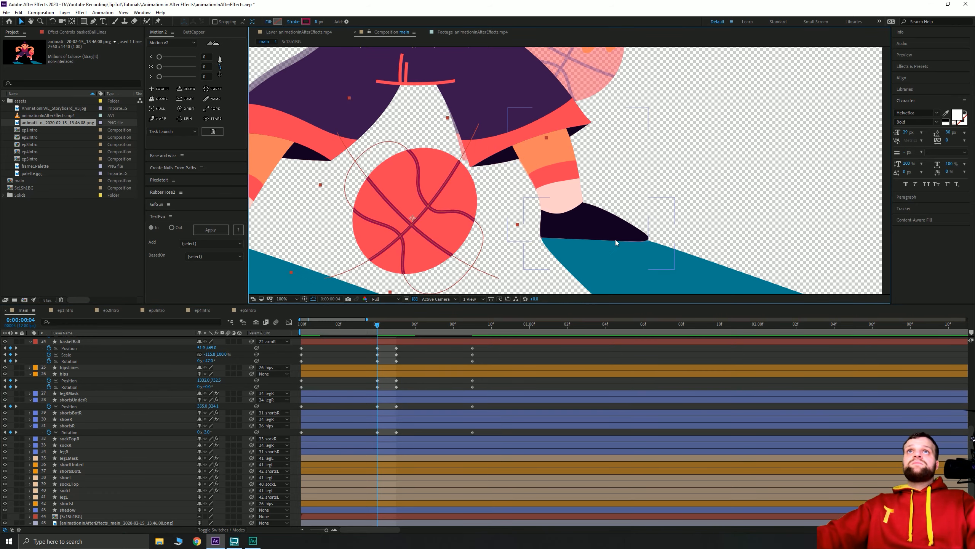
- Play and scrub the bounce with the whole character in view to check the right shorts and leg motion
{"action": "scroll", "coordinate": [616, 239], "scroll_direction": "down", "scroll_amount": 3}
{"action": "scroll", "coordinate": [540, 228], "scroll_direction": "up", "scroll_amount": 2}
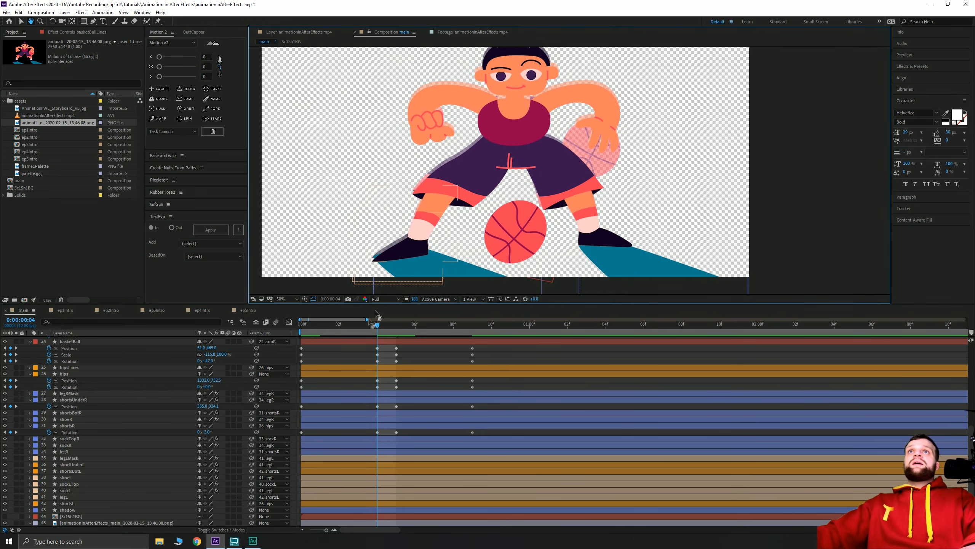
{"action": "key", "text": "space"}
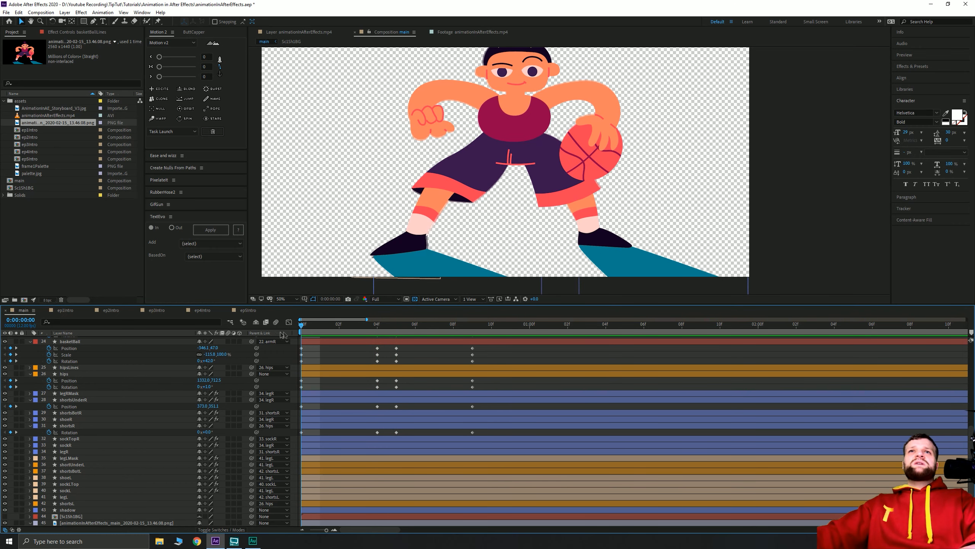
{"action": "left_click_drag", "start_coordinate": [346, 334], "coordinate": [451, 335]}
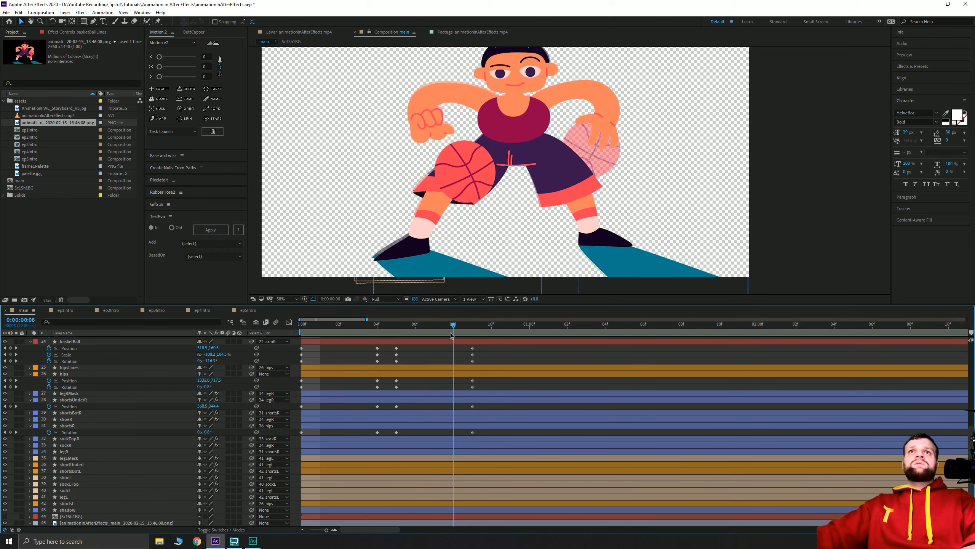
{"action": "key", "text": "space"}
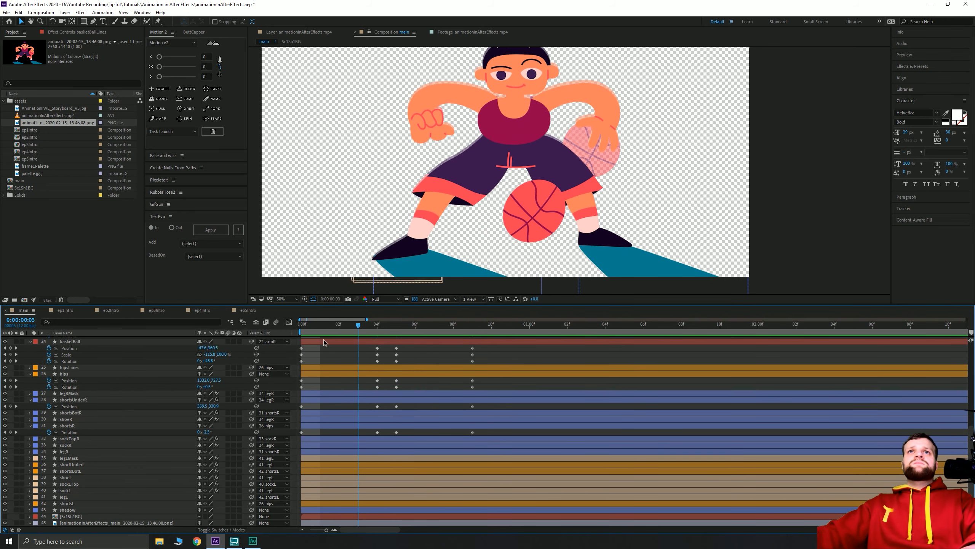
{"action": "key", "text": "space"}
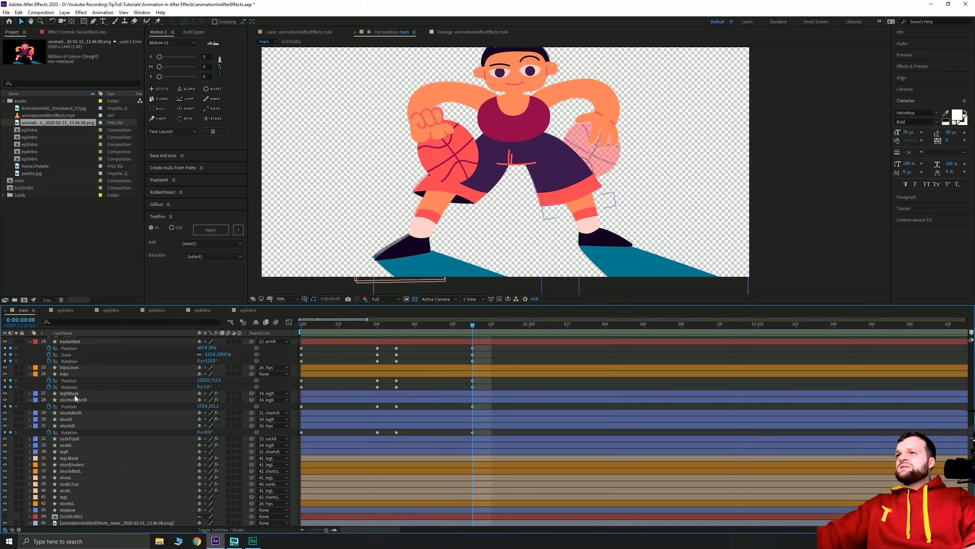
- Delete shortsUnderR's Position keyframes at 0:00:00:09, 0:00:00:05 and 0:00:00:04, keeping only the one at 0:00:00:00
{"action": "left_click", "coordinate": [451, 400]}
{"action": "left_click", "coordinate": [473, 406]}
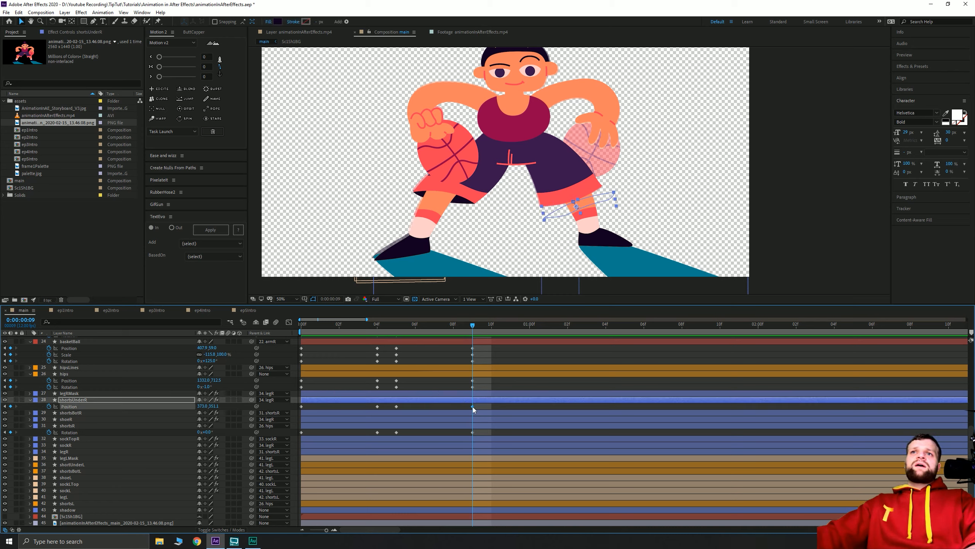
{"action": "key", "text": "Delete"}
{"action": "left_click", "coordinate": [397, 406]}
{"action": "key", "text": "Delete"}
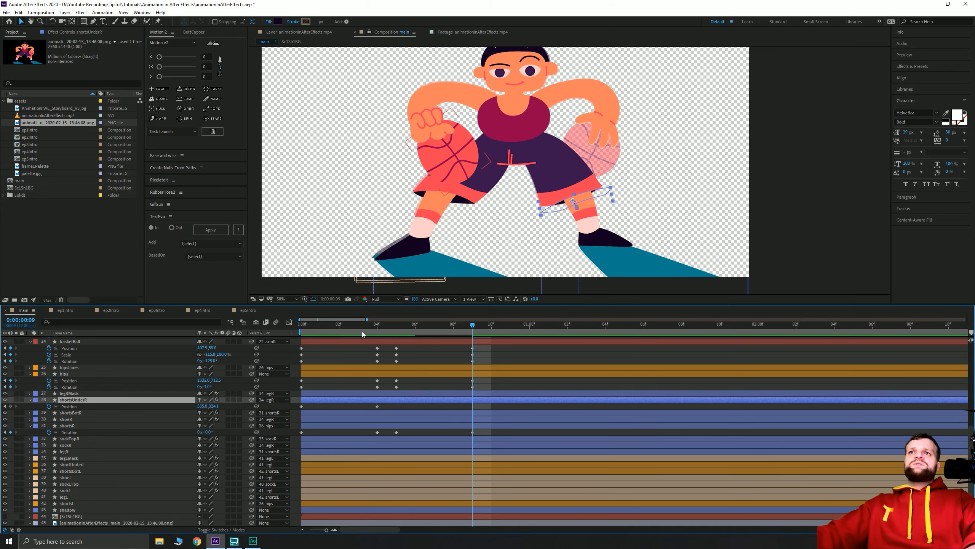
{"action": "key", "text": "Home"}
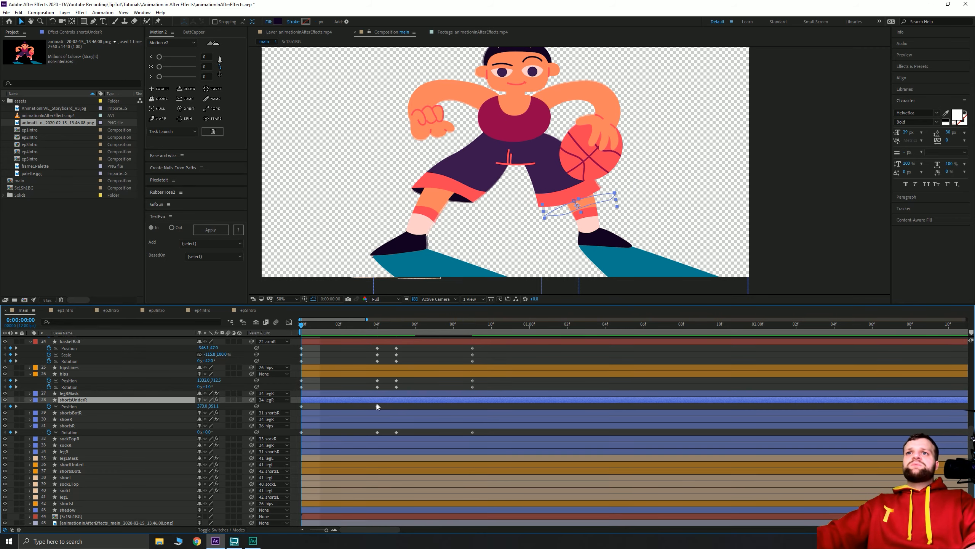
{"action": "left_click", "coordinate": [378, 407]}
{"action": "key", "text": "Delete"}
- At 0:00:00:00, nudge shortsUnderR down to a Position of about 373, 358 so it sits lower behind the leg
{"action": "scroll", "coordinate": [547, 217], "scroll_direction": "up", "scroll_amount": 1}
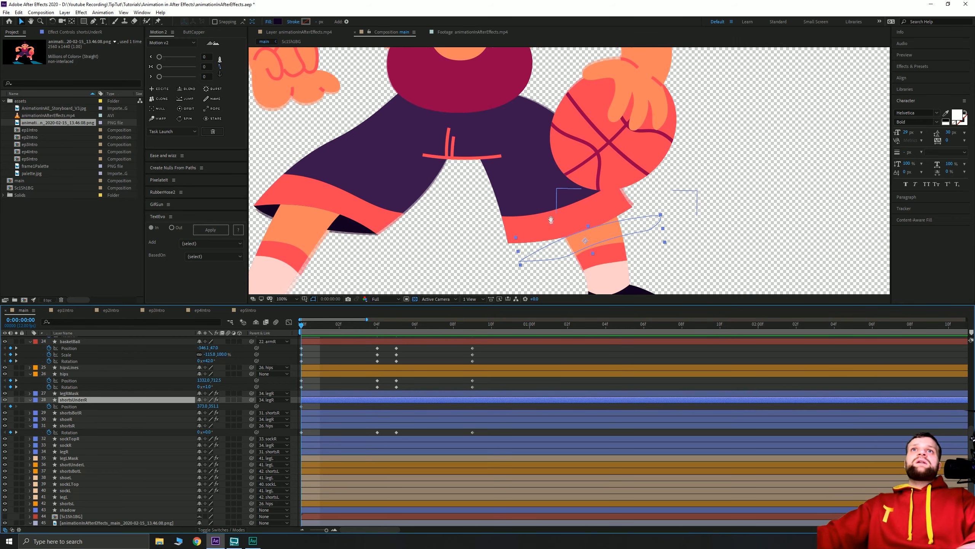
{"action": "left_click_drag", "start_coordinate": [533, 232], "coordinate": [524, 206]}
{"action": "key", "text": "Down"}
{"action": "key", "text": "Down"}
{"action": "key", "text": "Down"}
{"action": "key", "text": "Down"}
{"action": "key", "text": "Down"}
{"action": "key", "text": "Down"}
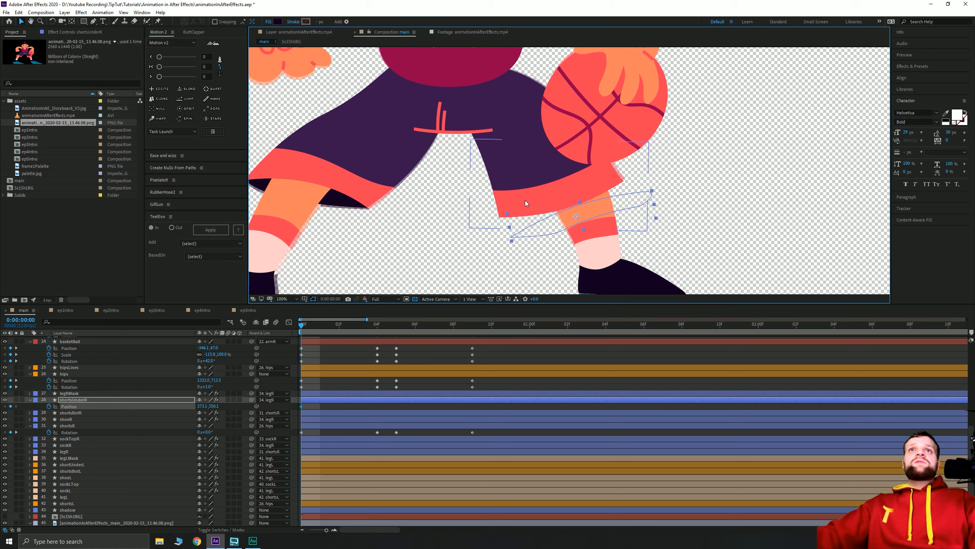
{"action": "key", "text": "Down"}
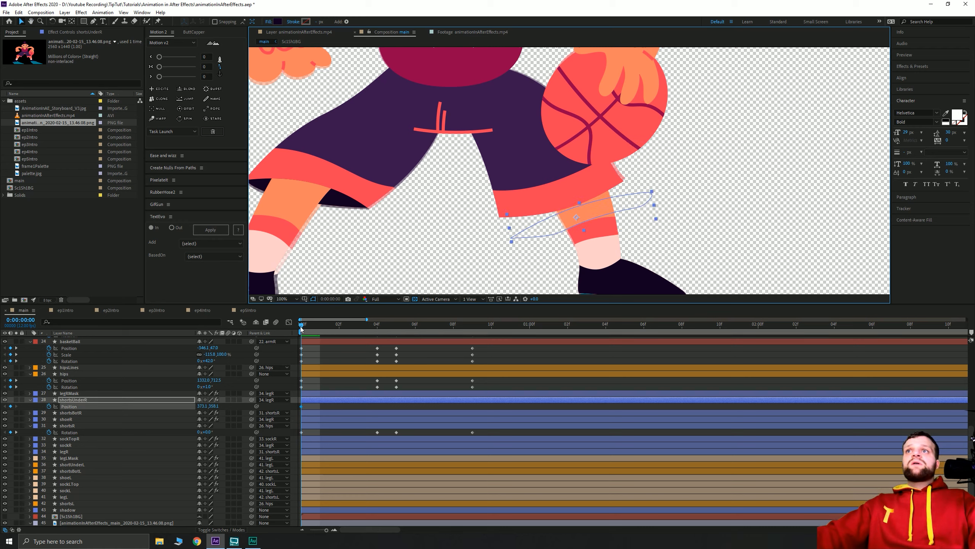
- Check the shorts' underside through the bounce, and delete shortsUnderR's remaining Position keyframe at 0:00:00:00
{"action": "left_click_drag", "start_coordinate": [302, 327], "coordinate": [401, 325]}
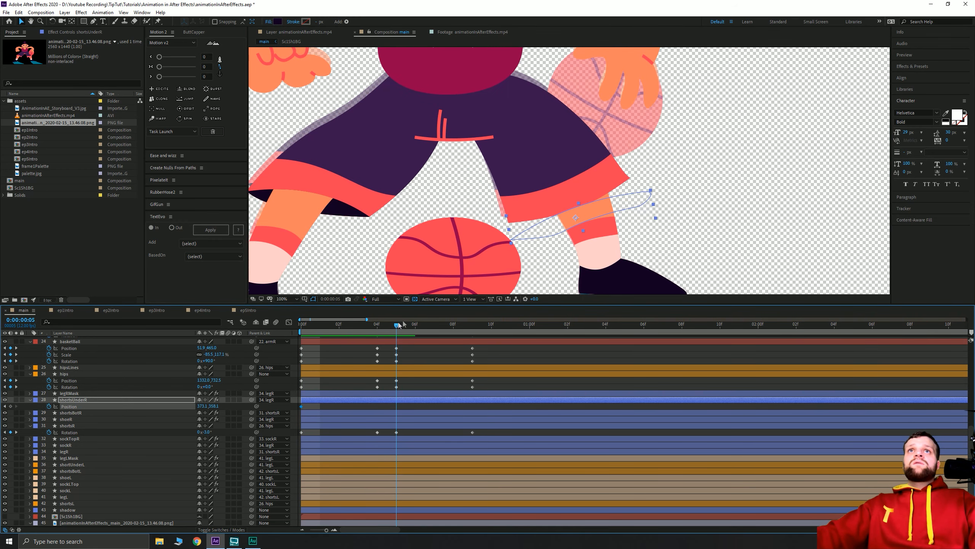
{"action": "left_click", "coordinate": [709, 224]}
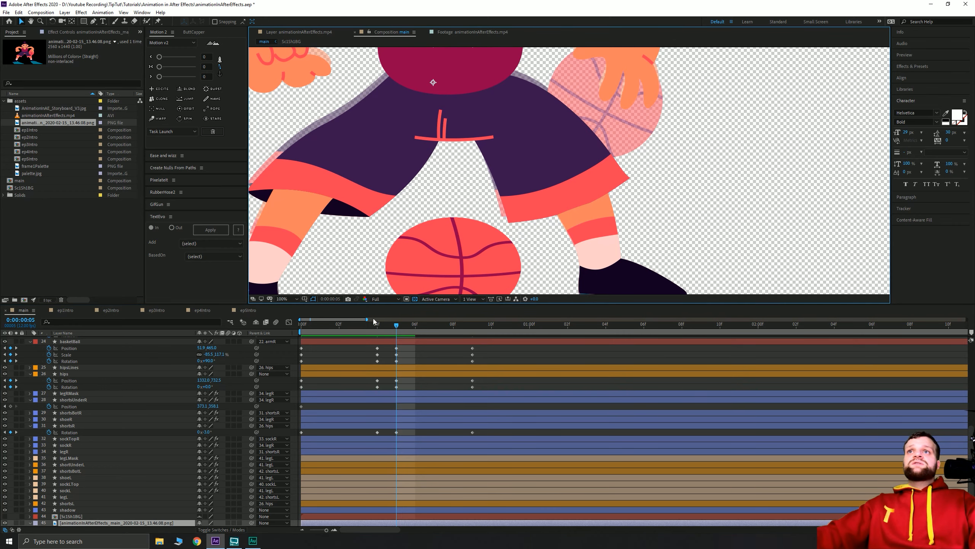
{"action": "key", "text": "space"}
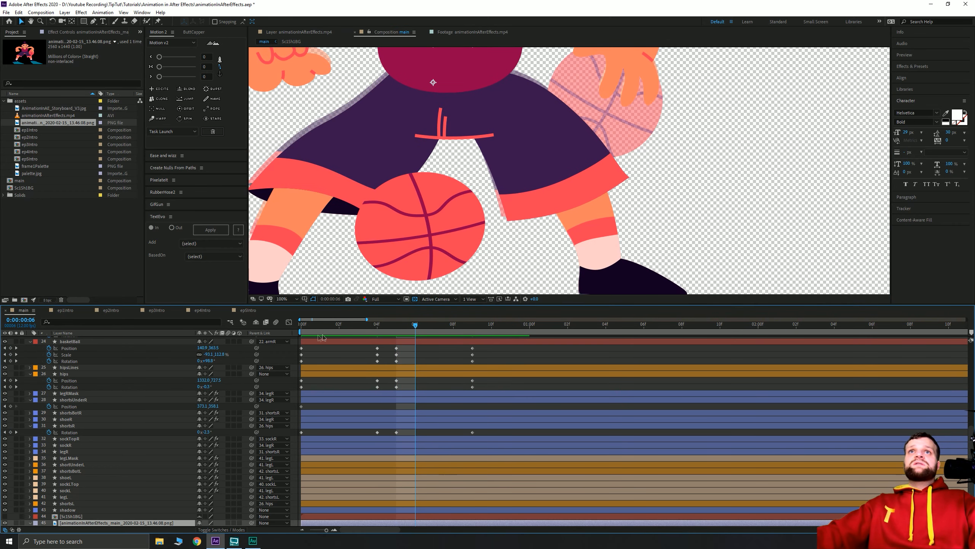
{"action": "left_click", "coordinate": [302, 406]}
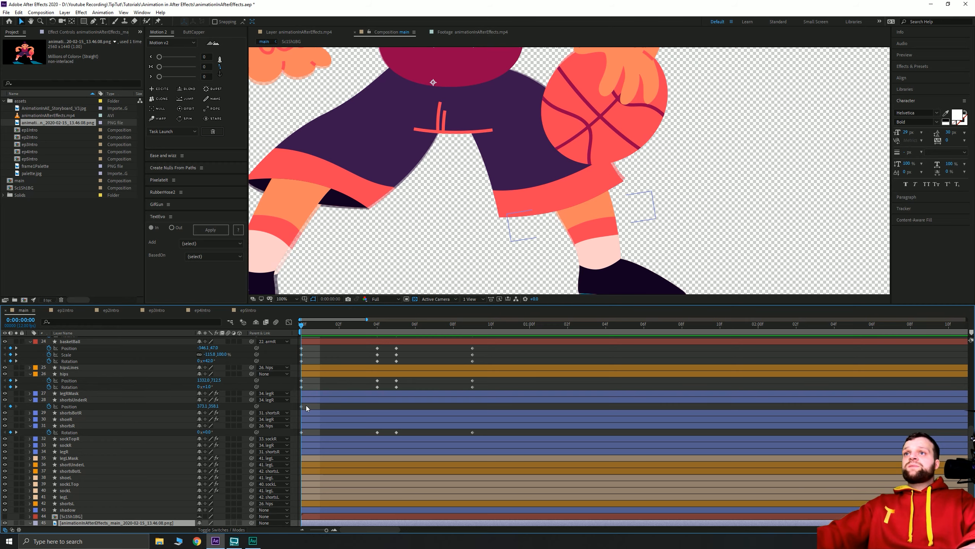
{"action": "left_click", "coordinate": [302, 406]}
{"action": "key", "text": "Delete"}
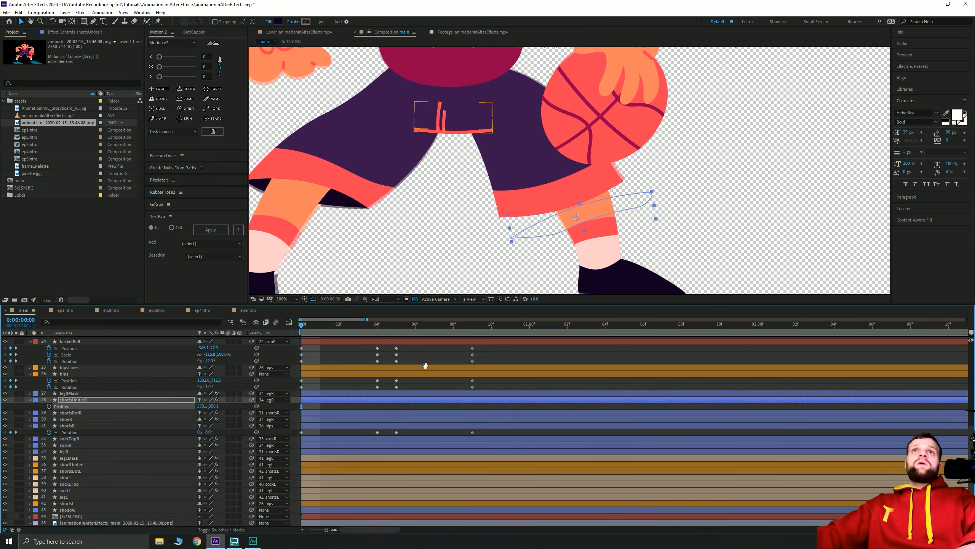
{"action": "key", "text": "space"}
{"action": "scroll", "coordinate": [539, 214], "scroll_direction": "down", "scroll_amount": 1}
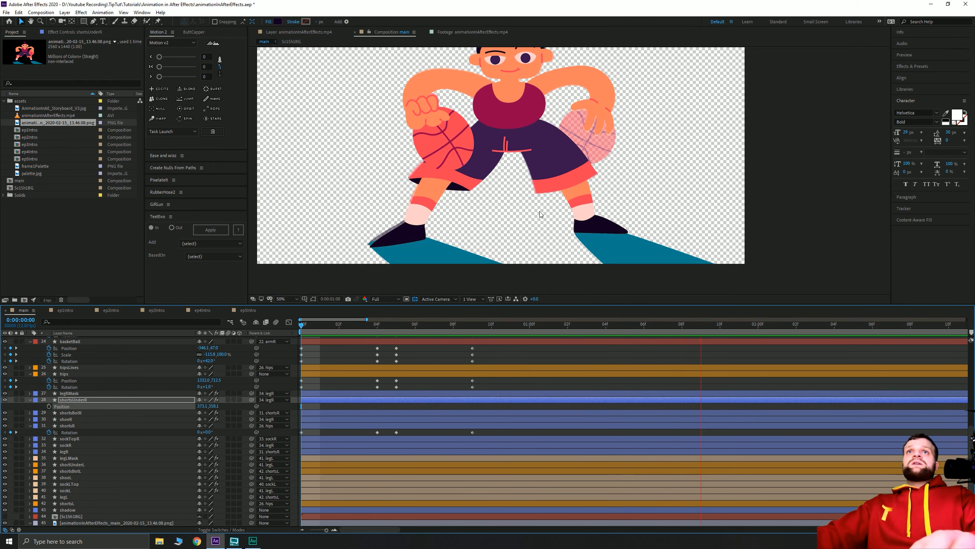
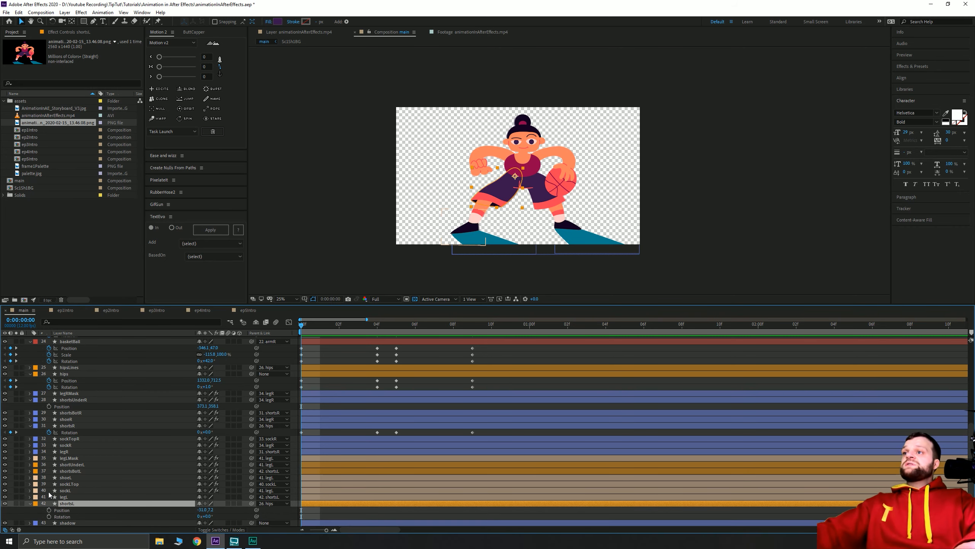
- At 0:00:00:00, start Position and Rotation keyframes on shortsL and a Position keyframe on legL
{"action": "left_click_drag", "start_coordinate": [50, 517], "coordinate": [49, 509]}
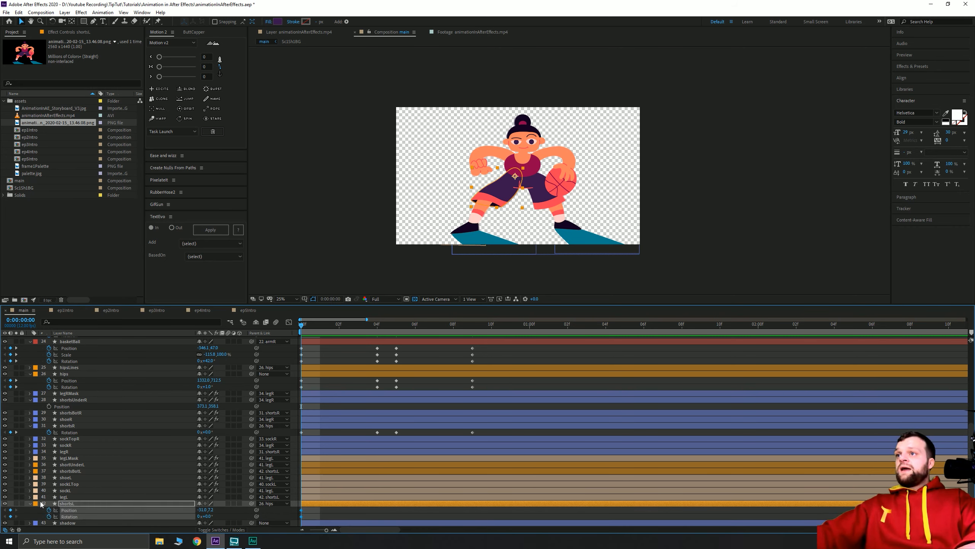
{"action": "left_click", "coordinate": [67, 496]}
{"action": "key", "text": "p"}
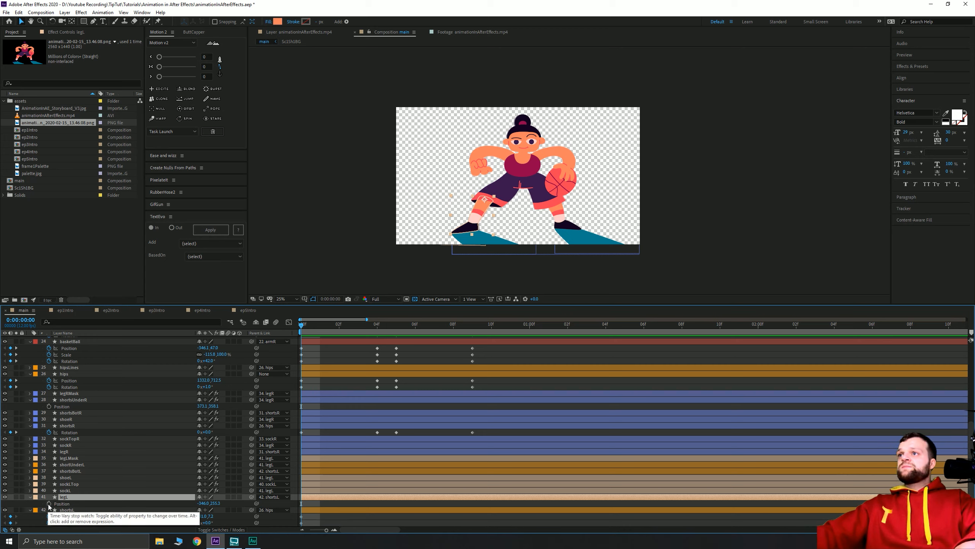
{"action": "left_click", "coordinate": [49, 503]}
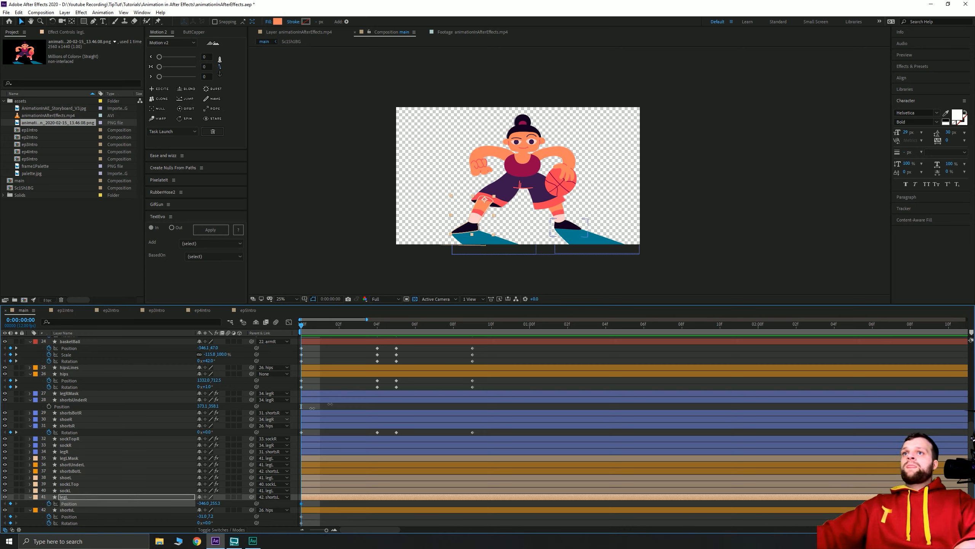
{"action": "left_click", "coordinate": [74, 401]}
{"action": "key", "text": "p"}
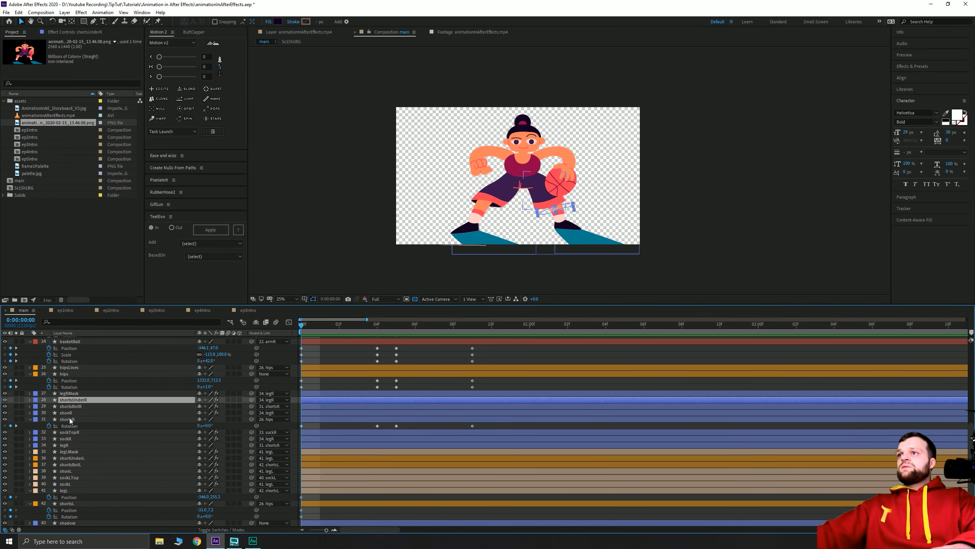
- At 0:00:00:04, set shortsL's Rotation to 3° to counter the hip dip
{"action": "scroll", "coordinate": [332, 405], "scroll_direction": "down", "scroll_amount": 2}
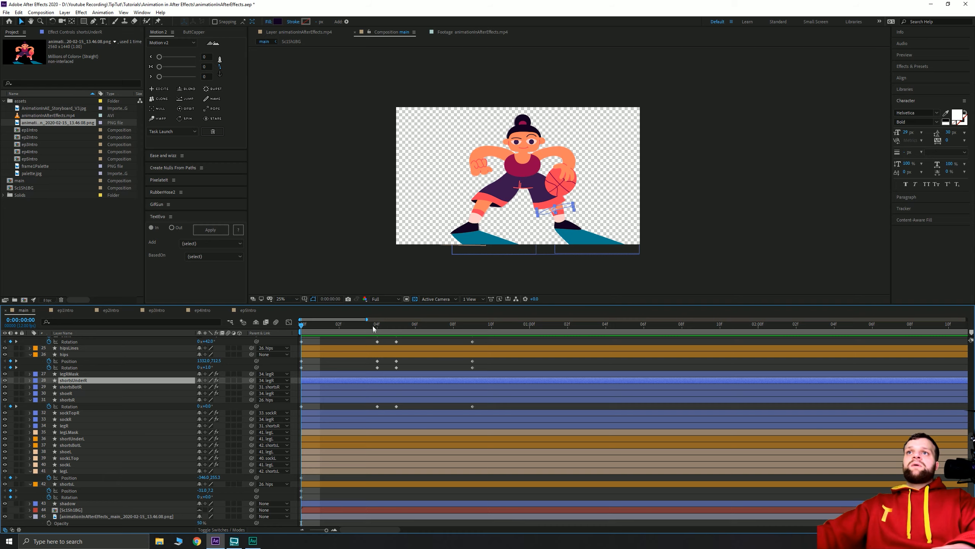
{"action": "left_click", "coordinate": [378, 329]}
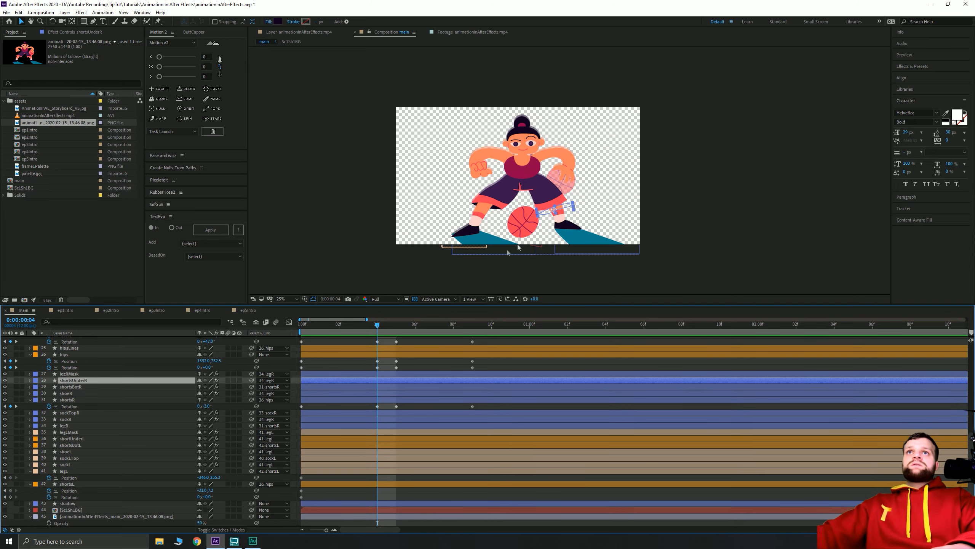
{"action": "scroll", "coordinate": [465, 247], "scroll_direction": "up", "scroll_amount": 2}
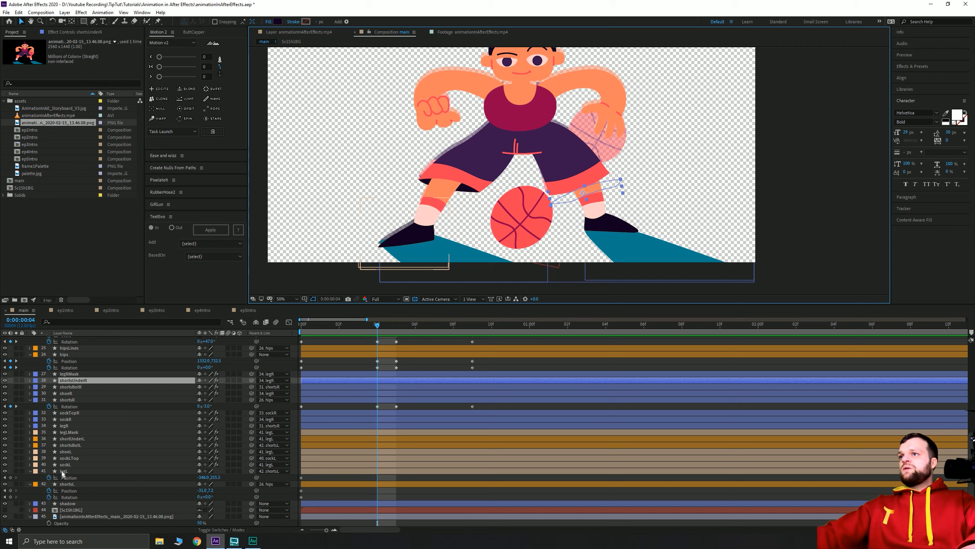
{"action": "left_click", "coordinate": [67, 484]}
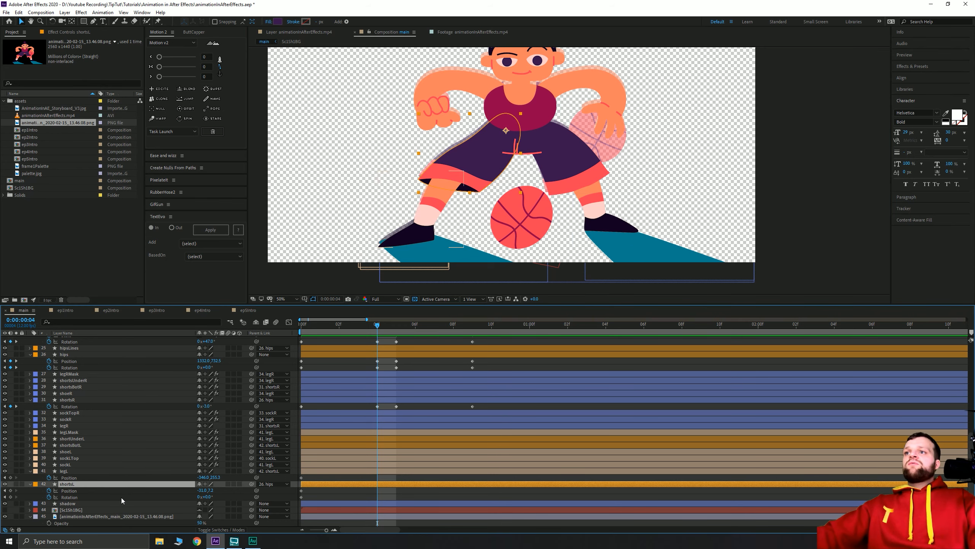
{"action": "left_click_drag", "start_coordinate": [208, 496], "coordinate": [210, 504]}
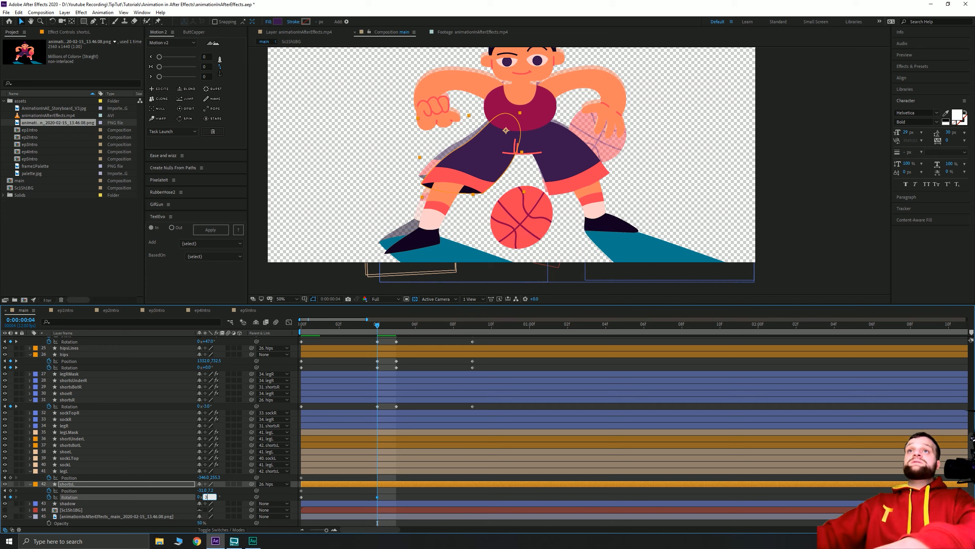
{"action": "key", "text": "Return"}
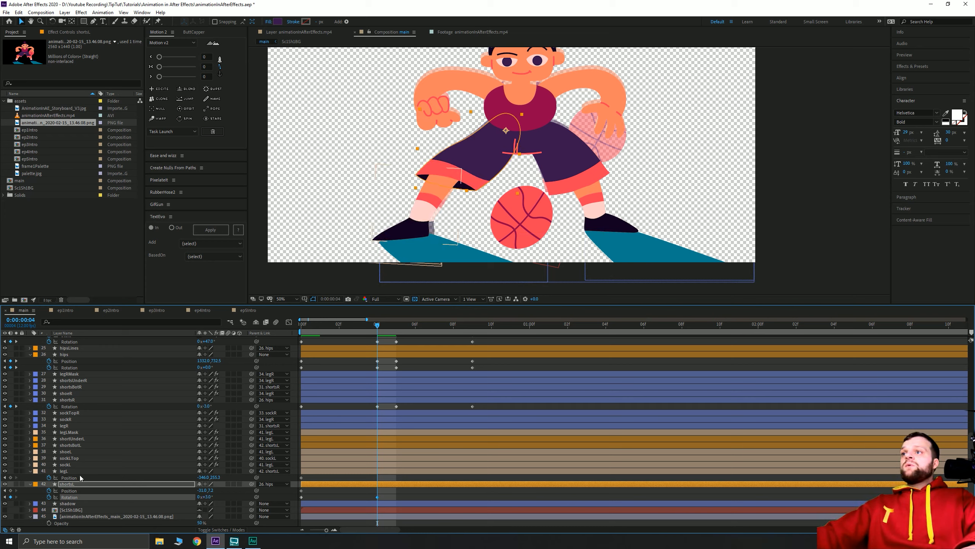
- Key legL's Rotation at 0:00:00:00 and its Position and Rotation at 0:00:00:04, with the Rotation there set to 3°
{"action": "left_click", "coordinate": [77, 472]}
{"action": "key", "text": "shift+r"}
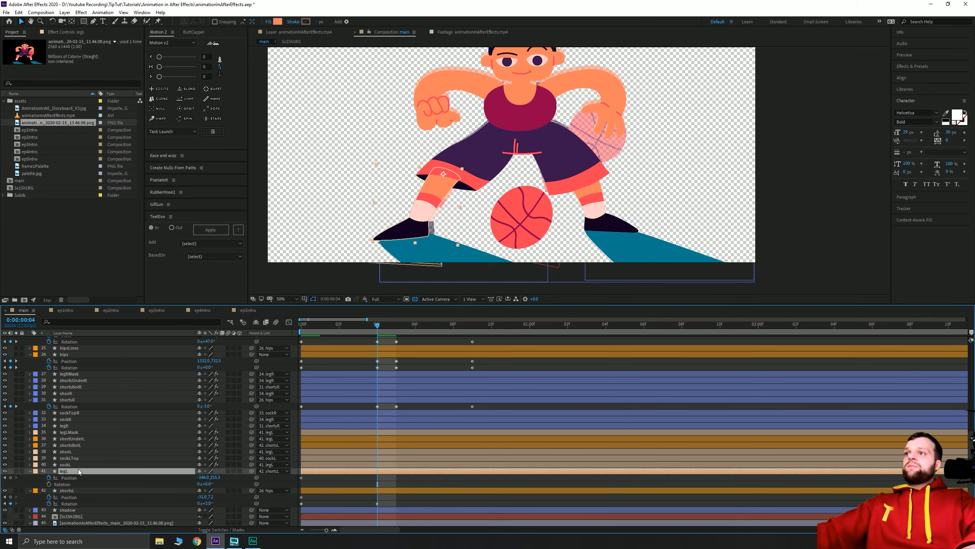
{"action": "left_click", "coordinate": [49, 484]}
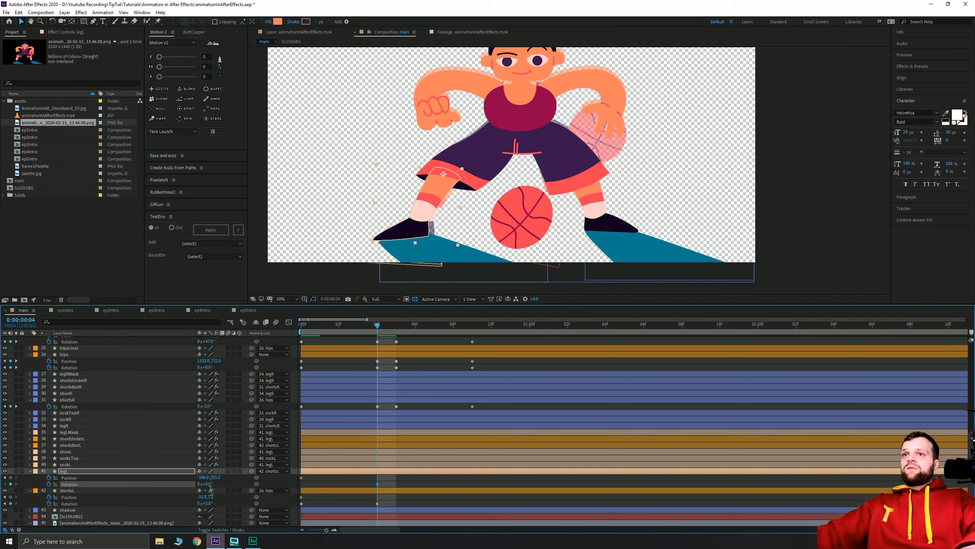
{"action": "left_click", "coordinate": [209, 484]}
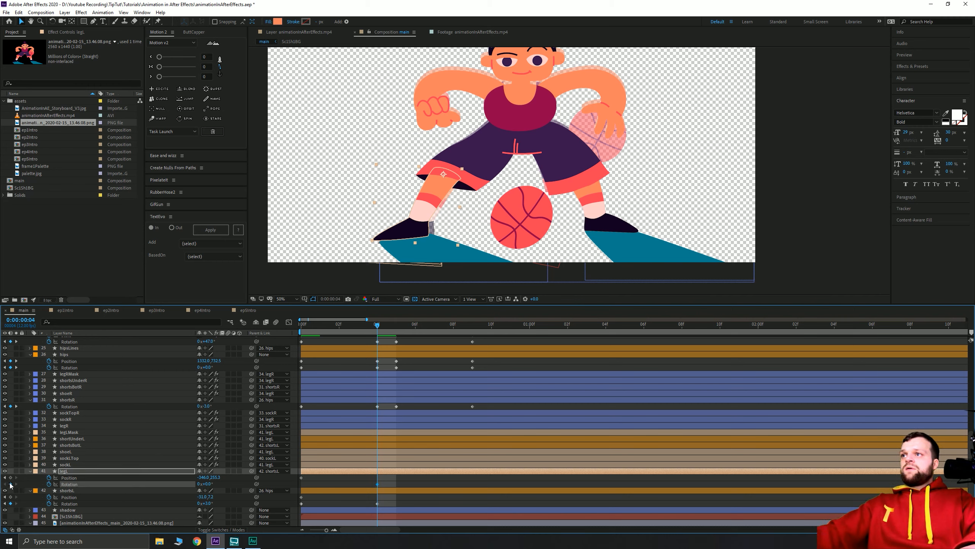
{"action": "key", "text": "Home"}
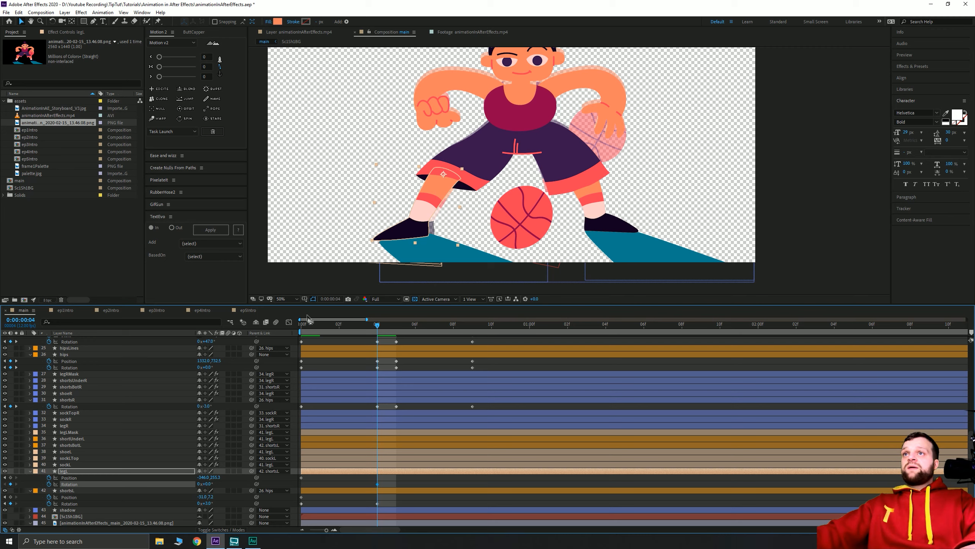
{"action": "left_click", "coordinate": [16, 484]}
{"action": "left_click", "coordinate": [10, 478]}
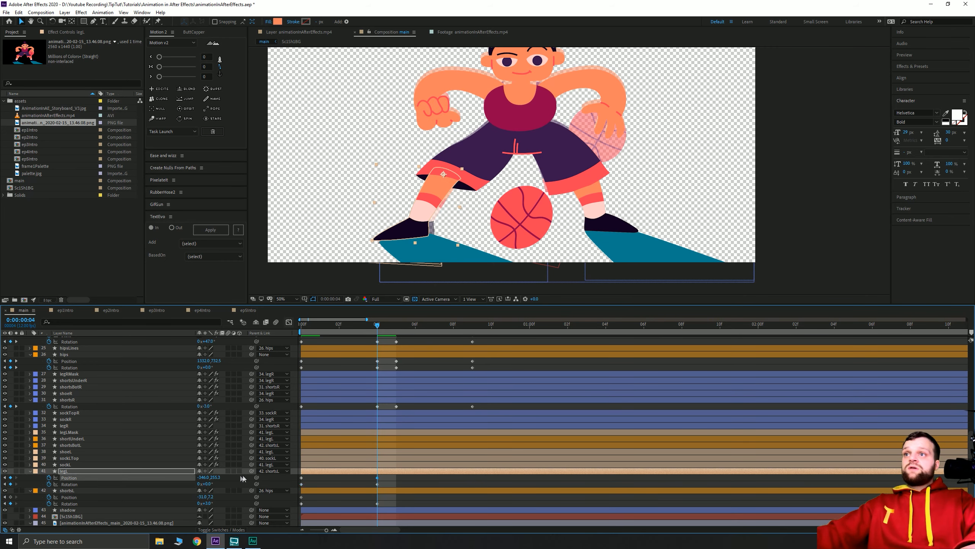
{"action": "left_click_drag", "start_coordinate": [210, 482], "coordinate": [212, 482]}
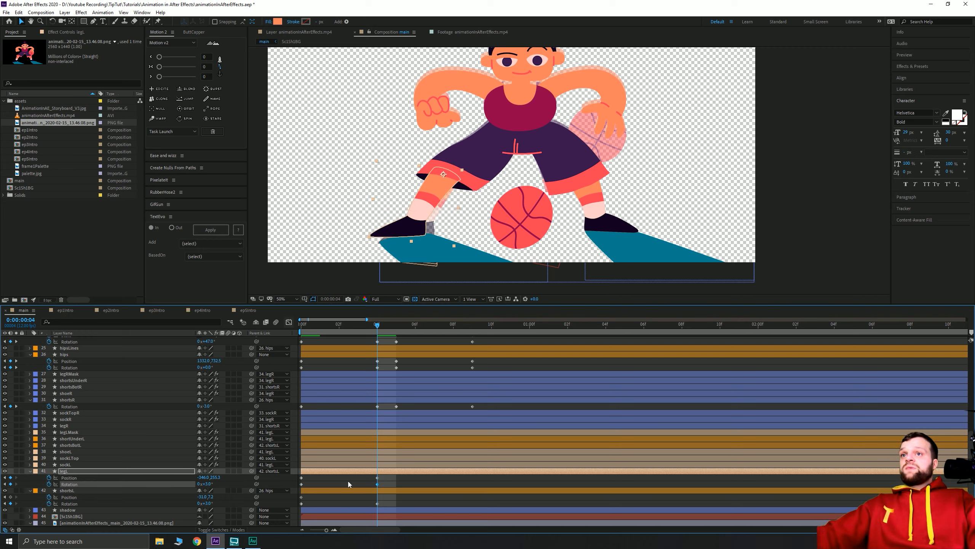
- Try shifting legL sideways at 0:00:00:04 toward the reference foot, and undo the shift
{"action": "key", "text": "shift+Right"}
{"action": "key", "text": "shift+Right"}
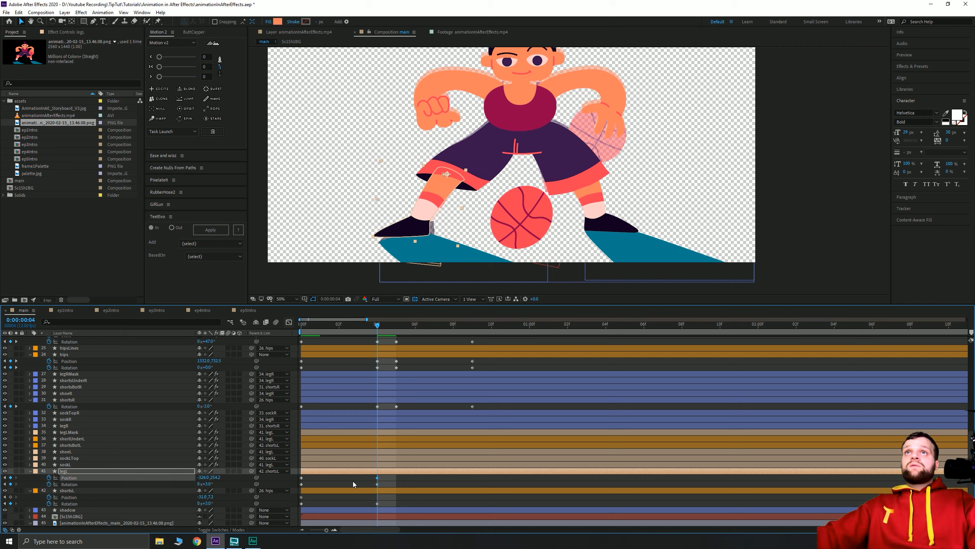
{"action": "key", "text": "ctrl+z"}
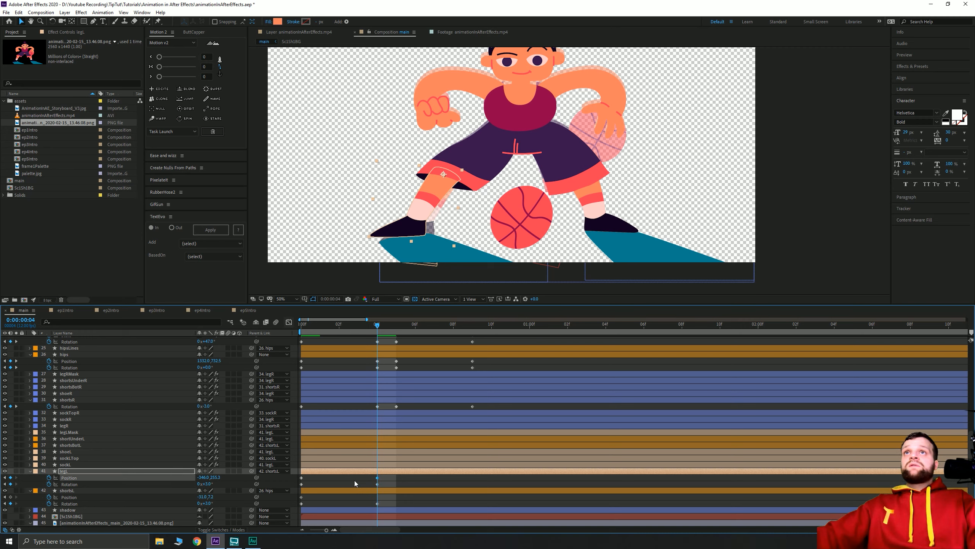
- Parent the shortUnderL layer to shortsL and play the bounce from 0:00:00:00 to check it
{"action": "scroll", "coordinate": [435, 202], "scroll_direction": "up", "scroll_amount": 2}
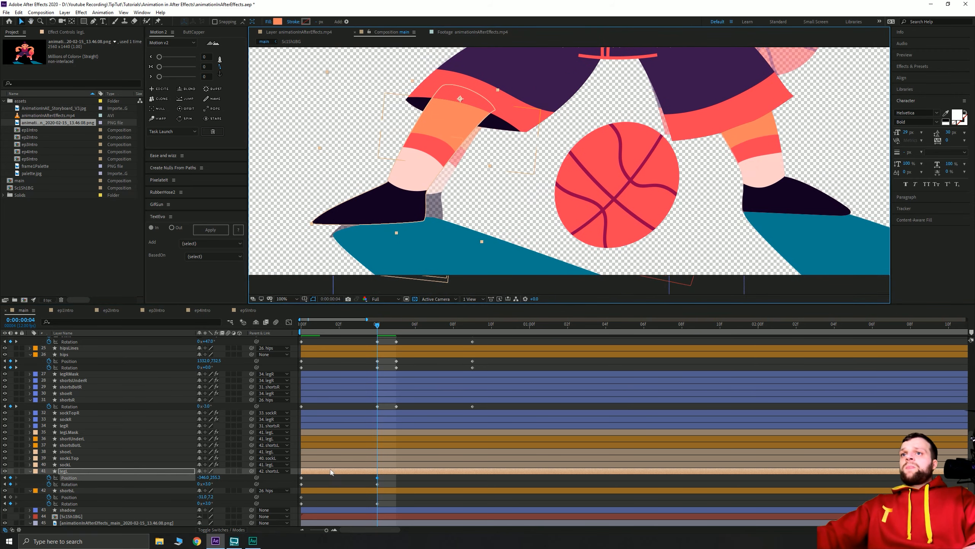
{"action": "left_click", "coordinate": [77, 472]}
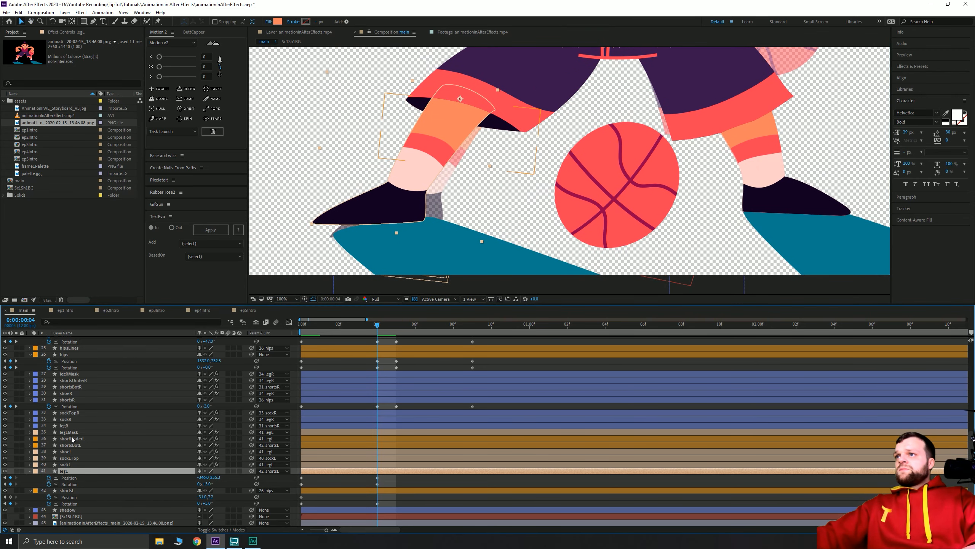
{"action": "left_click", "coordinate": [71, 440]}
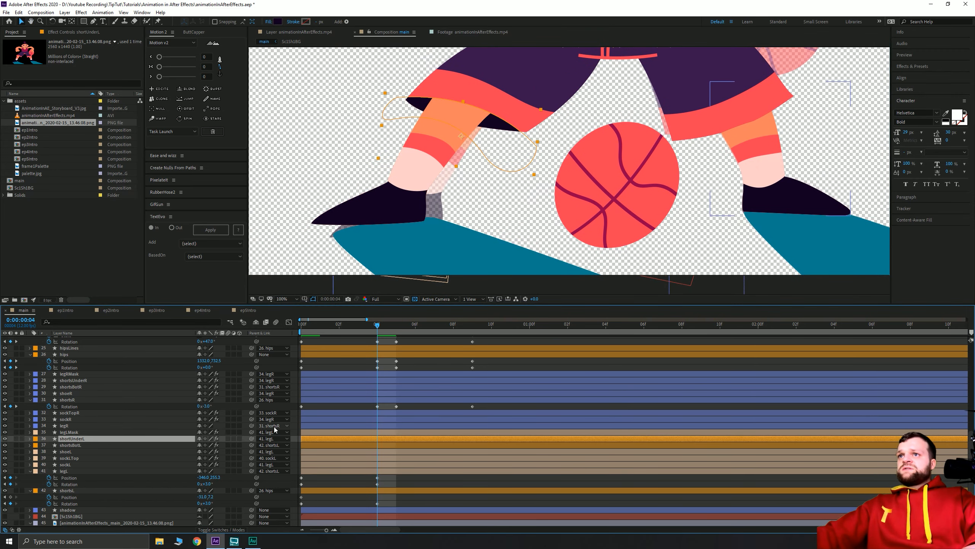
{"action": "left_click", "coordinate": [70, 432]}
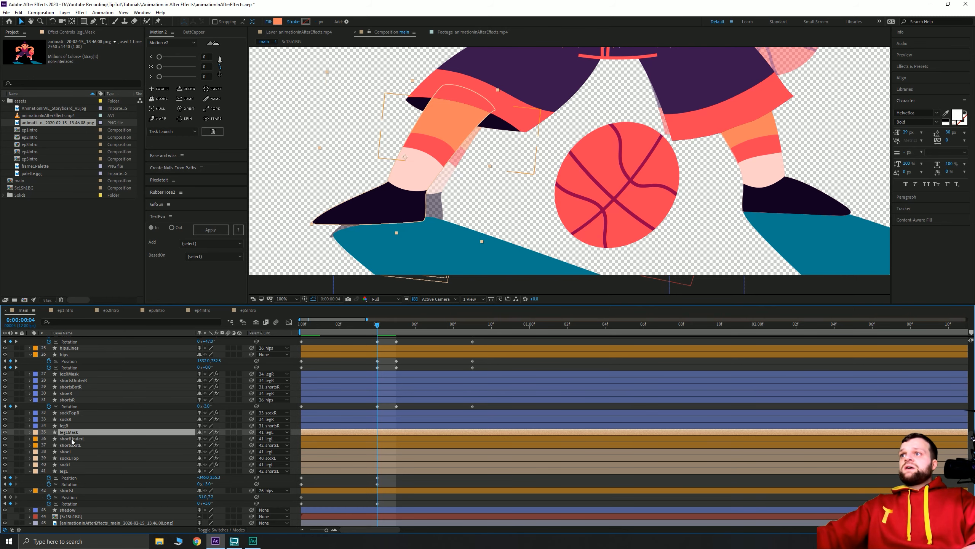
{"action": "left_click", "coordinate": [71, 440]}
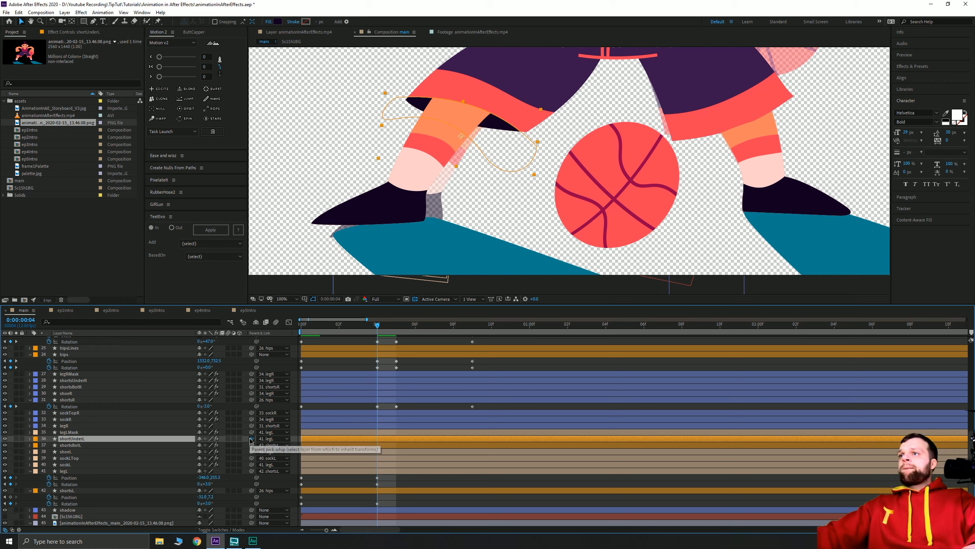
{"action": "left_click_drag", "start_coordinate": [251, 441], "coordinate": [71, 490]}
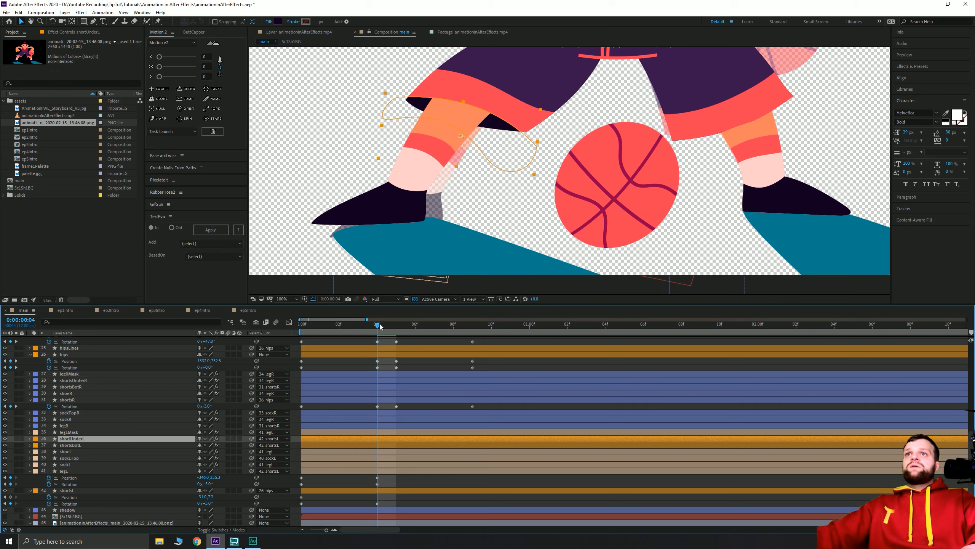
{"action": "left_click_drag", "start_coordinate": [355, 330], "coordinate": [301, 330]}
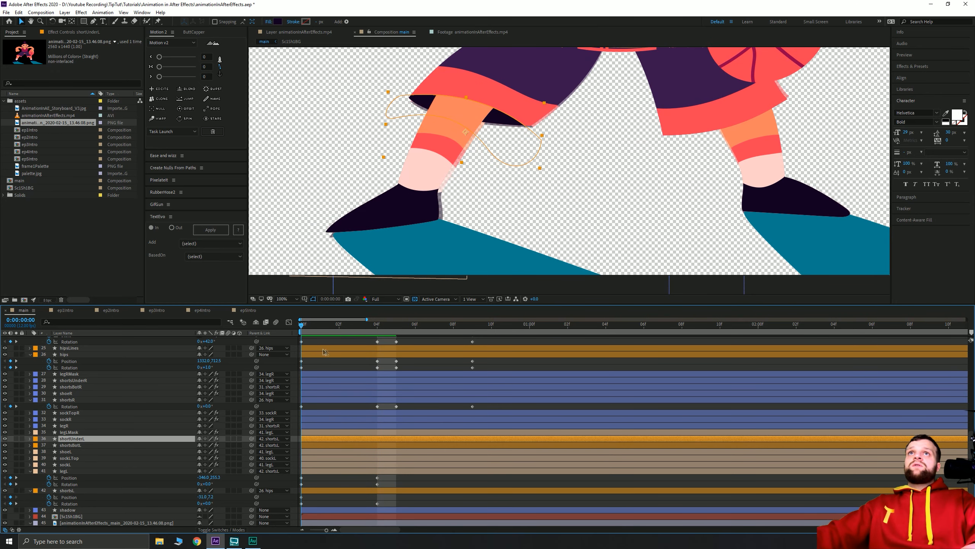
{"action": "key", "text": "space"}
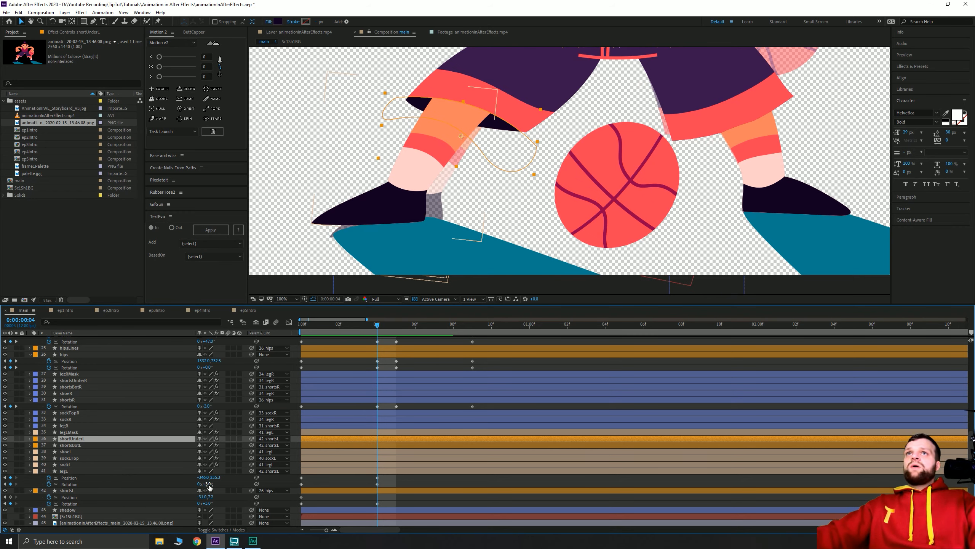
- Try shifting shortsL sideways at 0:00:00:04, and move it back
{"action": "key", "text": "ctrl+z"}
{"action": "key", "text": "ctrl+shift+z"}
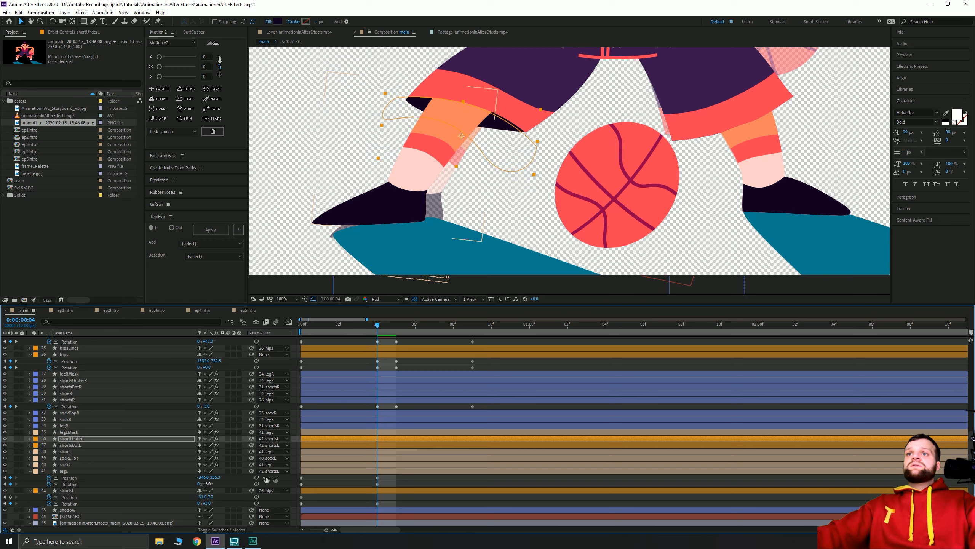
{"action": "left_click", "coordinate": [387, 490]}
{"action": "key", "text": "shift+Right"}
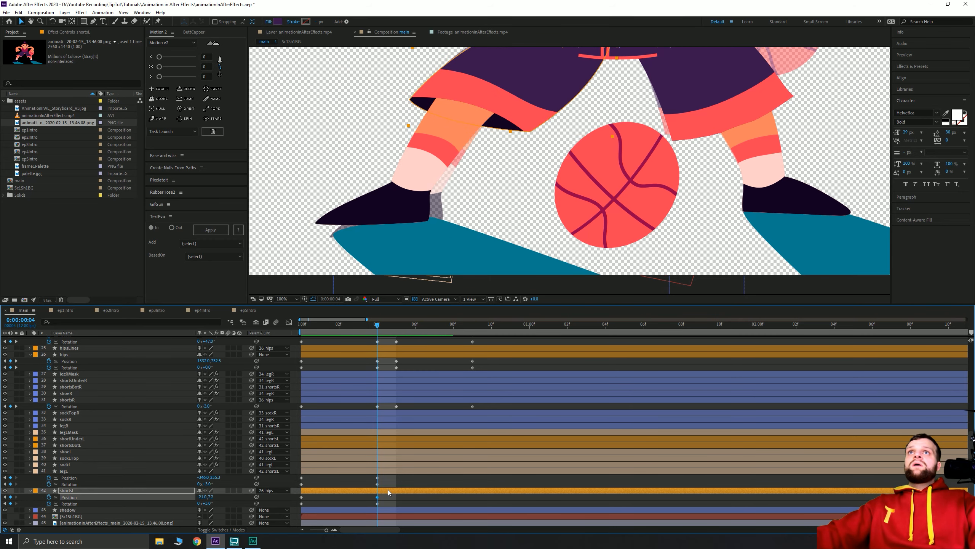
{"action": "key", "text": "shift+Left"}
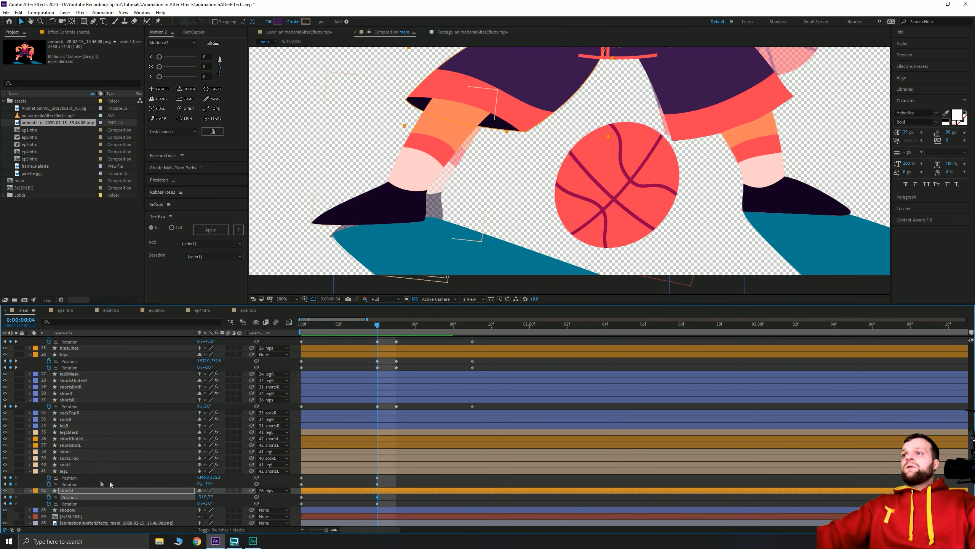
- At 0:00:00:04, shift legL right toward the reference leg, to an X position of about -301
{"action": "left_click", "coordinate": [64, 471]}
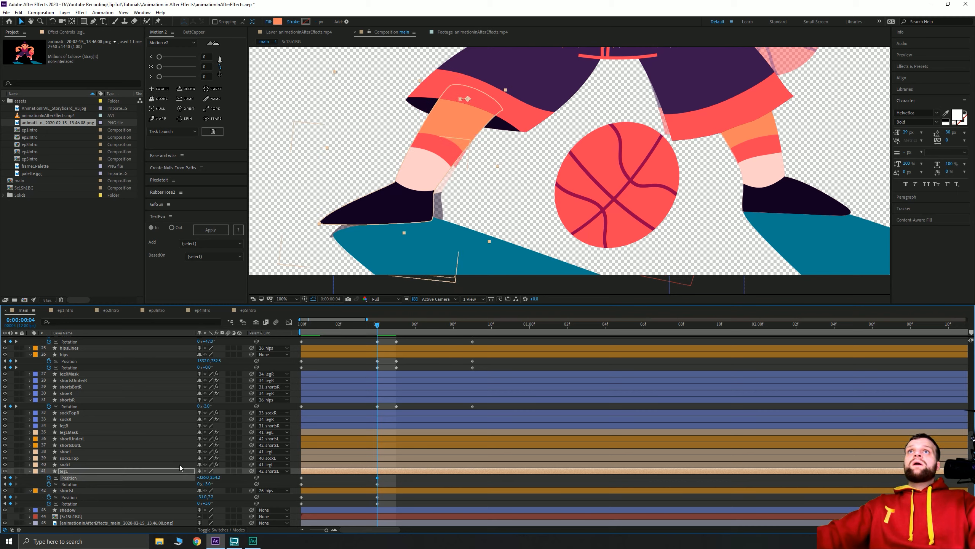
{"action": "key", "text": "shift+Right"}
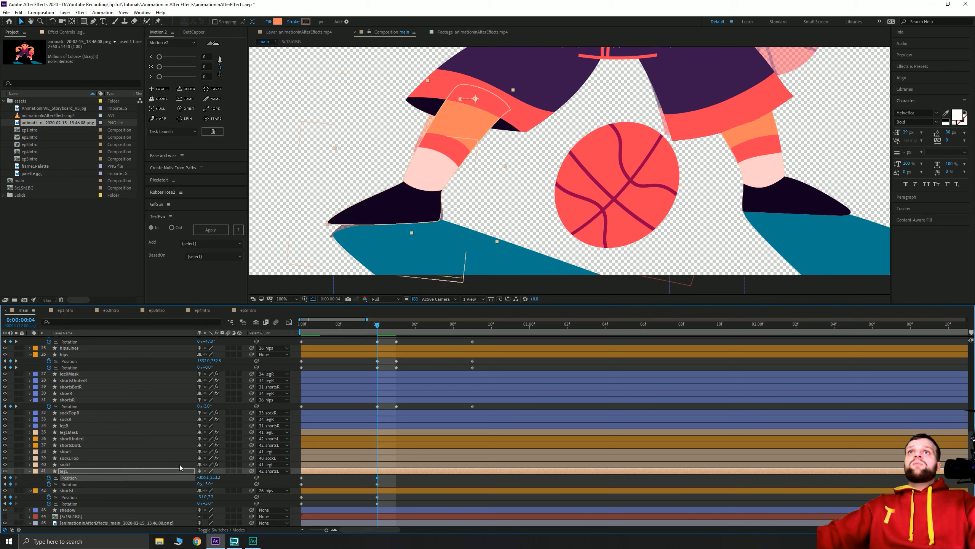
{"action": "key", "text": "Right"}
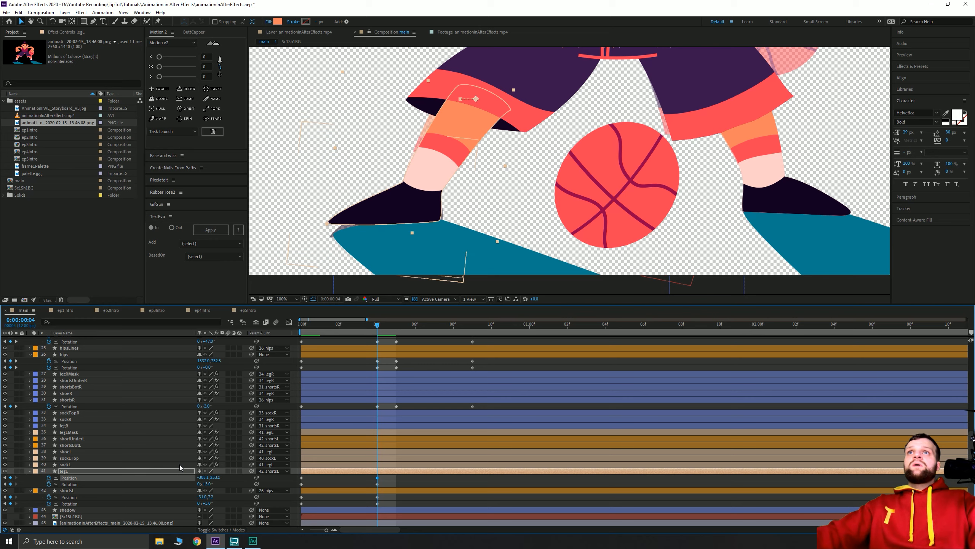
{"action": "key", "text": "Right"}
{"action": "key", "text": "Right"}
{"action": "key", "text": "Right"}
{"action": "key", "text": "Right"}
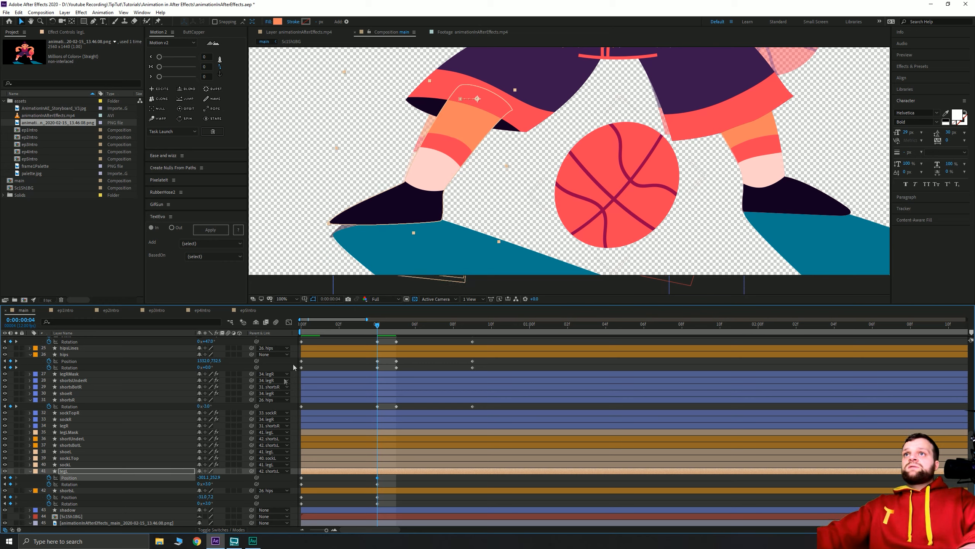
- At 0:00:00:04, set legL's Rotation to 0° and shift it left and down to about -317, 264
{"action": "left_click_drag", "start_coordinate": [207, 483], "coordinate": [207, 483]}
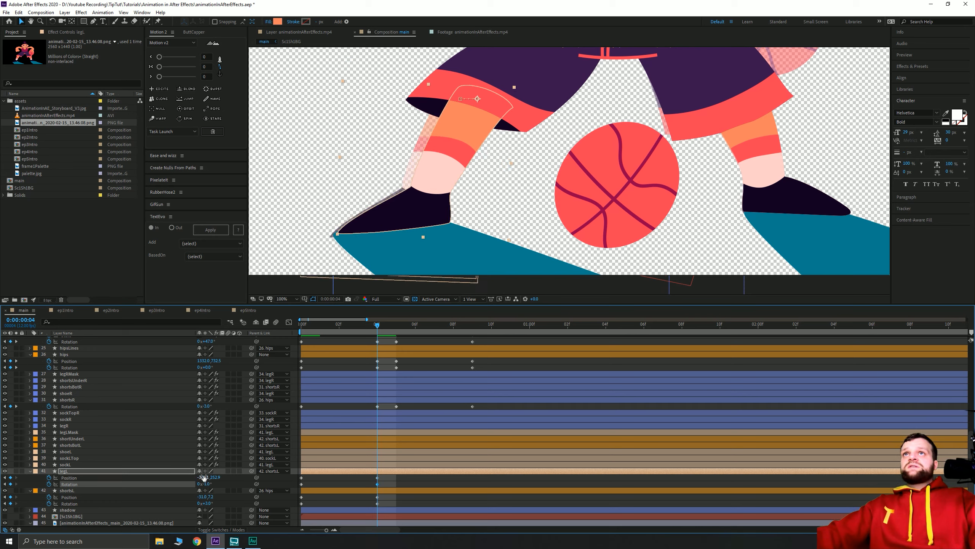
{"action": "key", "text": "shift+Left"}
{"action": "key", "text": "shift+Left"}
{"action": "key", "text": "shift+Down"}
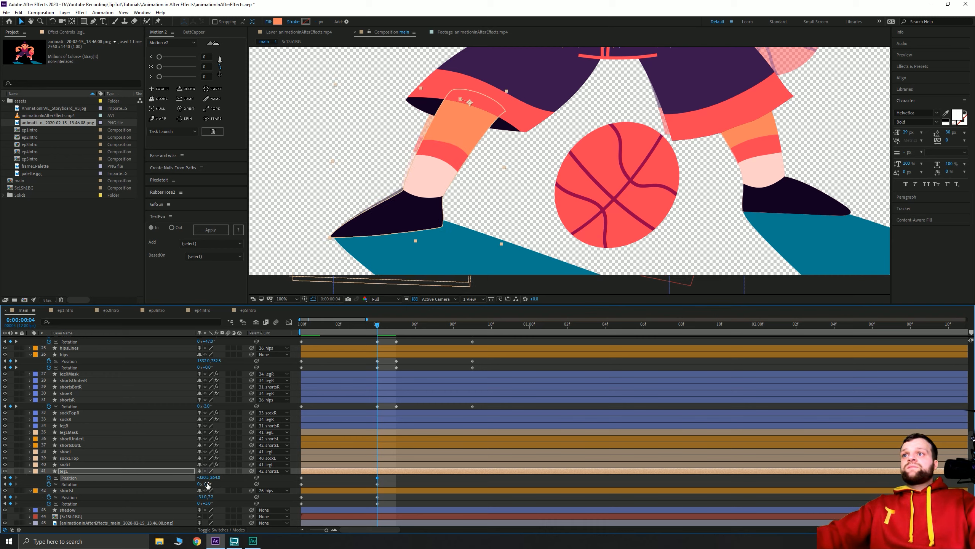
{"action": "type", "text": "0"}
{"action": "key", "text": "Return"}
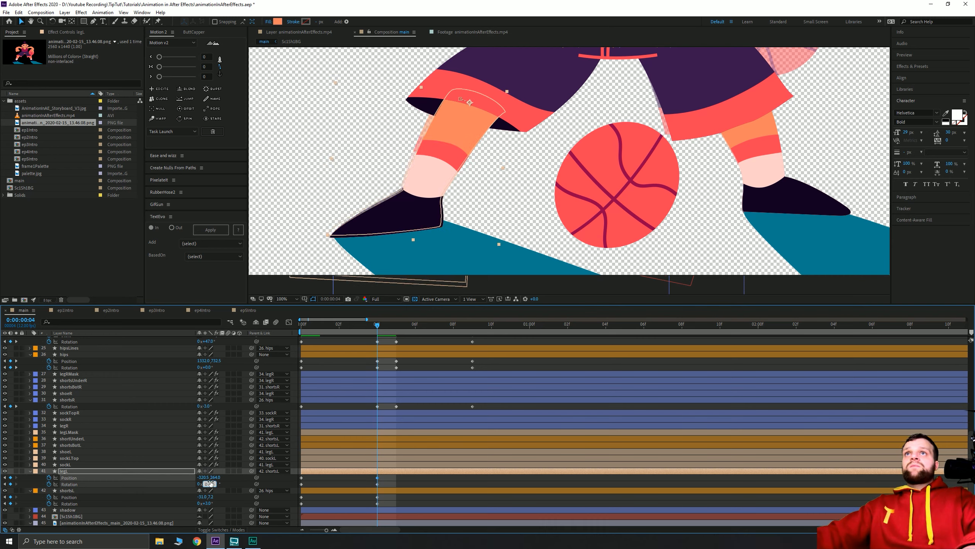
{"action": "key", "text": "Right"}
{"action": "key", "text": "Right"}
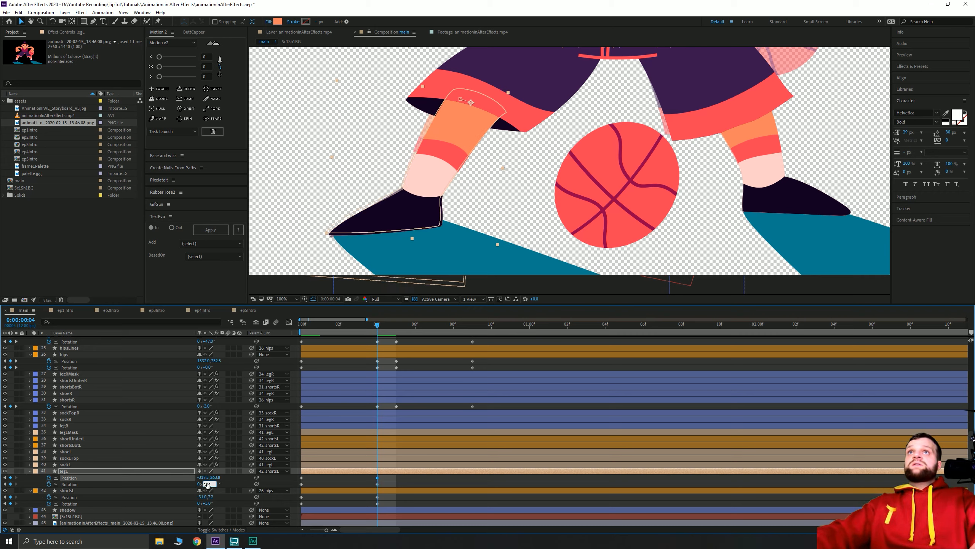
- Set legL's Rotation to -1° at 0:00:00:04 and nudge it left to an X position of about -330
{"action": "left_click_drag", "start_coordinate": [207, 483], "coordinate": [207, 485]}
{"action": "left_click", "coordinate": [210, 483]}
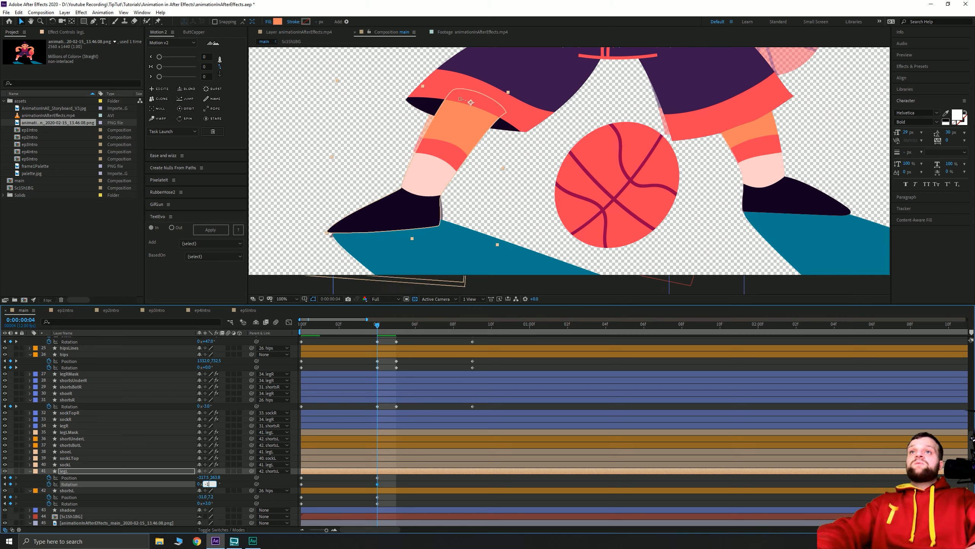
{"action": "type", "text": "-1"}
{"action": "key", "text": "Return"}
{"action": "key", "text": "shift+Left"}
{"action": "key", "text": "Left"}
{"action": "key", "text": "Left"}
{"action": "key", "text": "Left"}
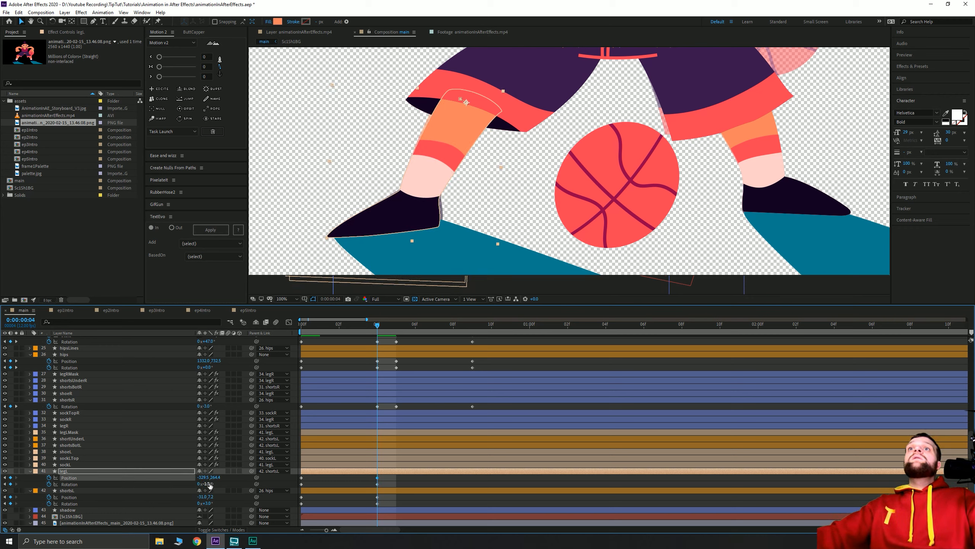
- Set legL's Rotation to -3° at 0:00:00:04 and nudge it up and slightly left onto the reference foot
{"action": "left_click", "coordinate": [205, 484]}
{"action": "type", "text": "-3"}
{"action": "key", "text": "Return"}
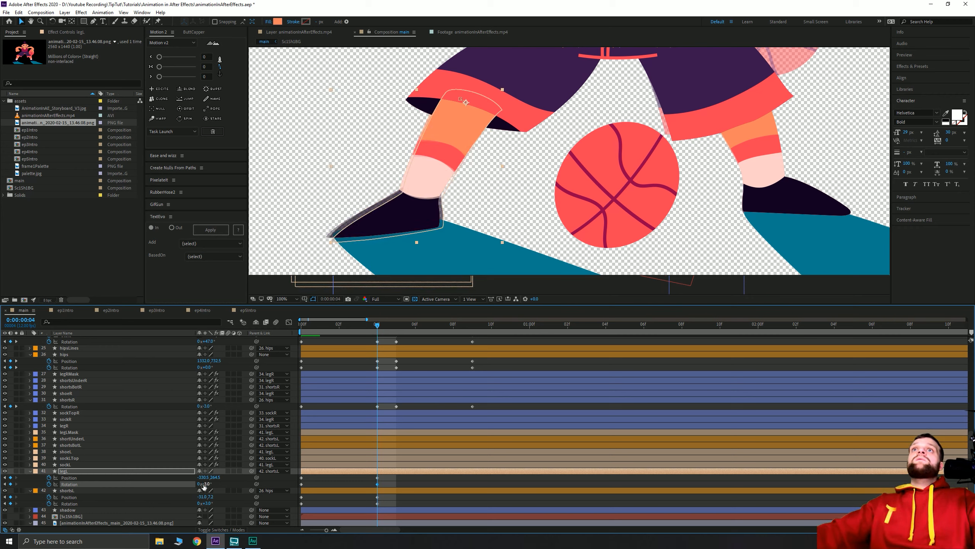
{"action": "key", "text": "Up"}
{"action": "key", "text": "Up"}
{"action": "key", "text": "Up"}
{"action": "key", "text": "Up"}
{"action": "key", "text": "Up"}
{"action": "key", "text": "Up"}
{"action": "key", "text": "Up"}
{"action": "key", "text": "Up"}
{"action": "key", "text": "Up"}
{"action": "key", "text": "Up"}
{"action": "key", "text": "Up"}
{"action": "key", "text": "Up"}
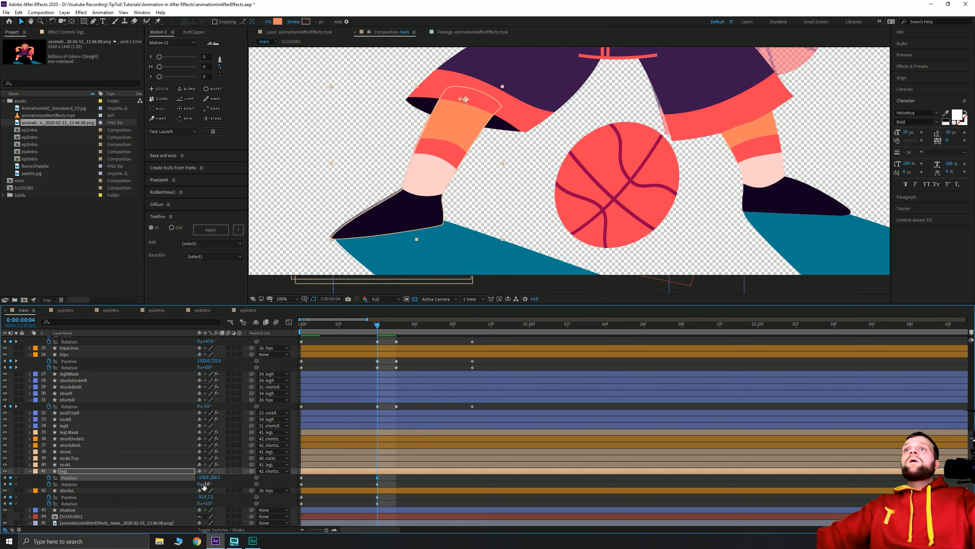
{"action": "key", "text": "Left"}
{"action": "key", "text": "Up"}
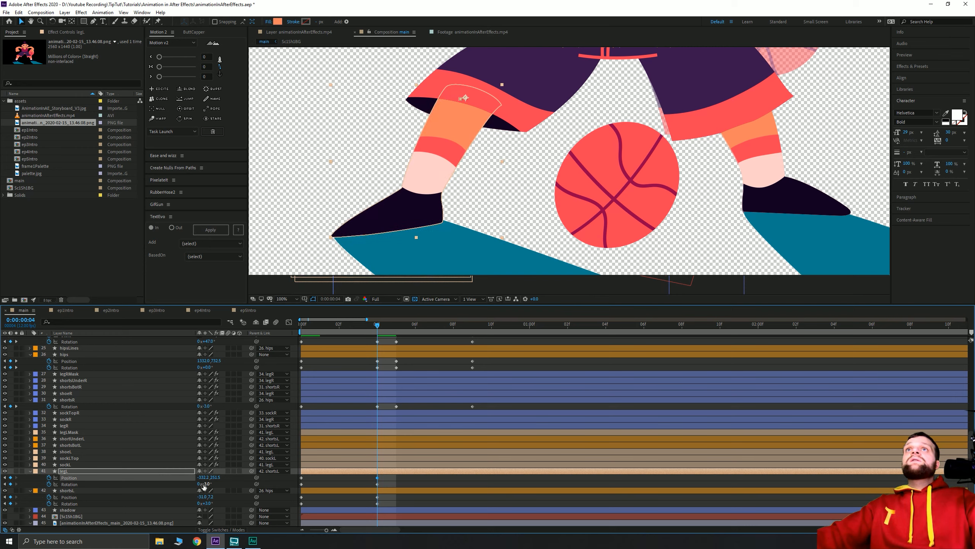
{"action": "key", "text": "Left"}
{"action": "key", "text": "Up"}
- At 0:00:00:00, set legL's Rotation to -1°, nudge it down and right to match the planted foot, and preview the motion
{"action": "left_click_drag", "start_coordinate": [362, 328], "coordinate": [267, 324]}
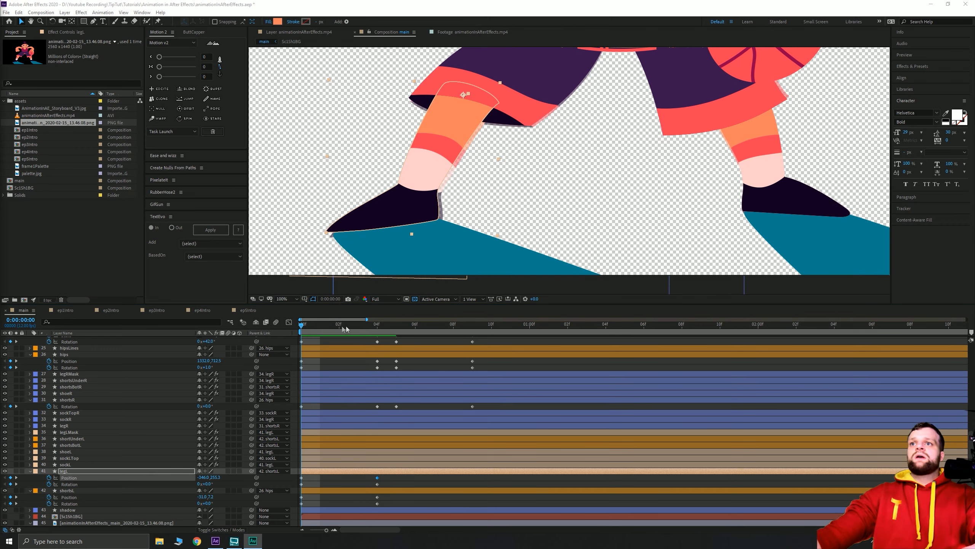
{"action": "left_click_drag", "start_coordinate": [305, 325], "coordinate": [271, 331]}
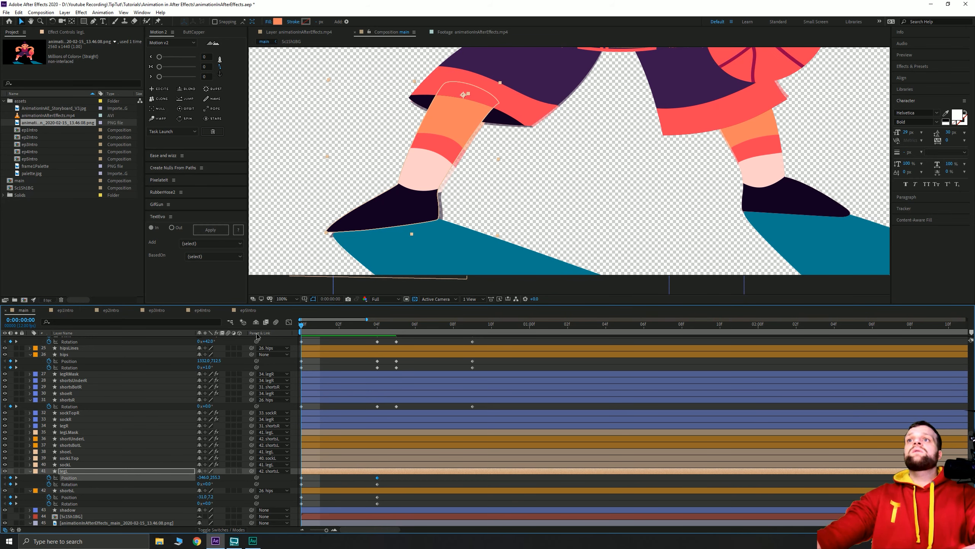
{"action": "left_click_drag", "start_coordinate": [332, 336], "coordinate": [294, 340]}
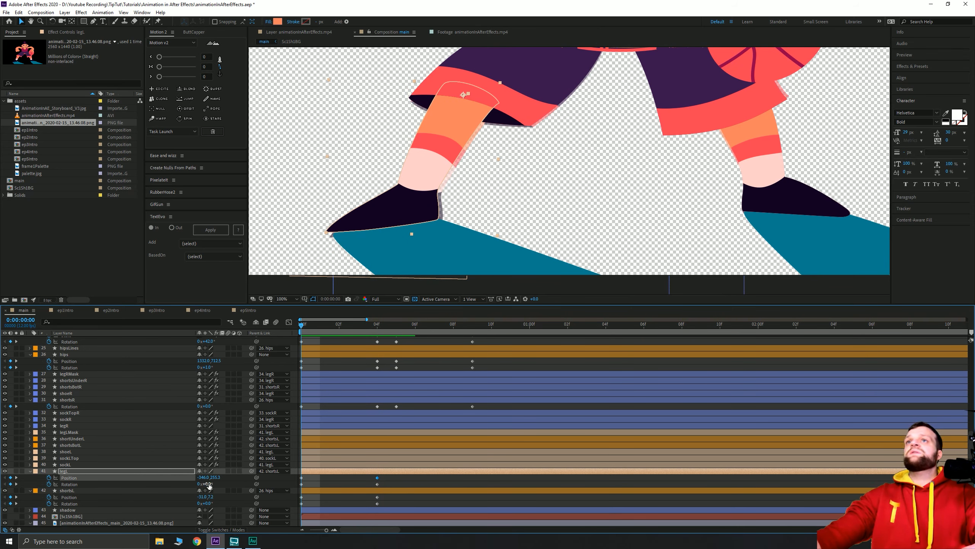
{"action": "mouse_move", "coordinate": [208, 486]}
{"action": "left_mouse_down"}
{"action": "mouse_move", "coordinate": [225, 484]}
{"action": "mouse_move", "coordinate": [213, 486]}
{"action": "left_mouse_up"}
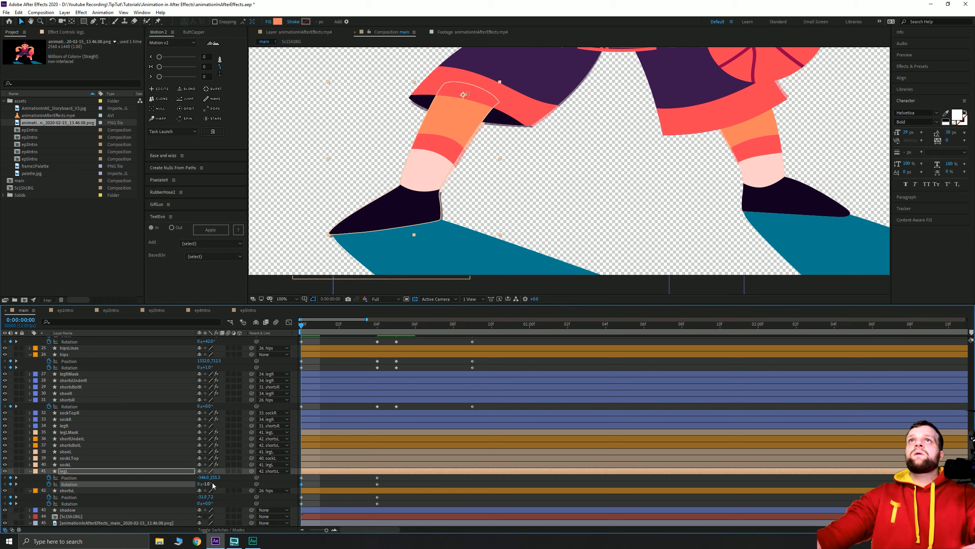
{"action": "key", "text": "Down"}
{"action": "key", "text": "Down"}
{"action": "key", "text": "Down"}
{"action": "key", "text": "Down"}
{"action": "key", "text": "Down"}
{"action": "key", "text": "Right"}
{"action": "key", "text": "Right"}
{"action": "key", "text": "Right"}
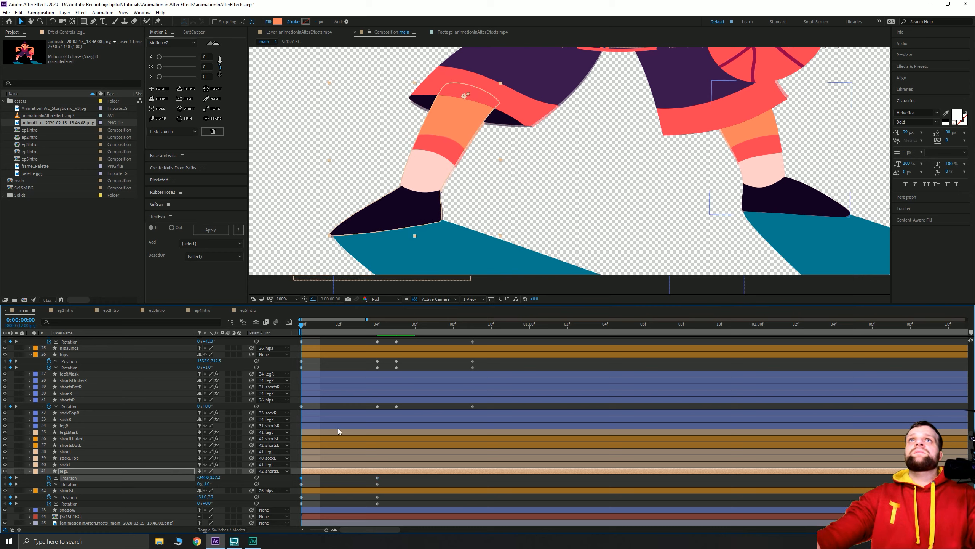
{"action": "left_click", "coordinate": [330, 325]}
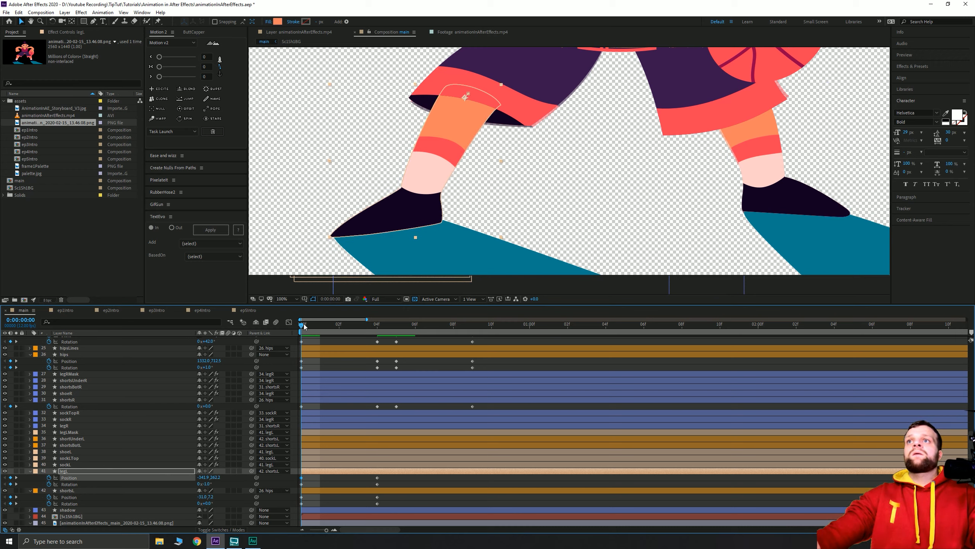
{"action": "key", "text": "space"}
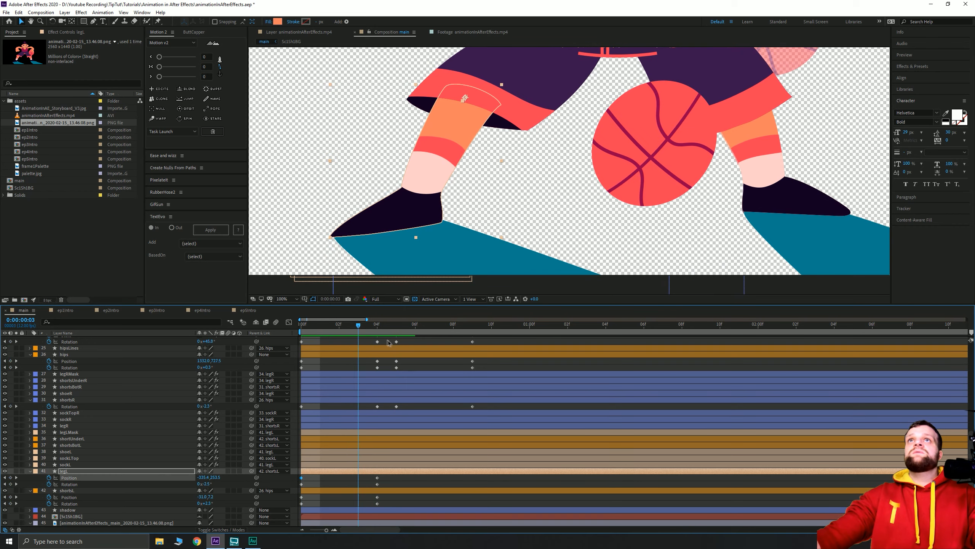
{"action": "key", "text": "space"}
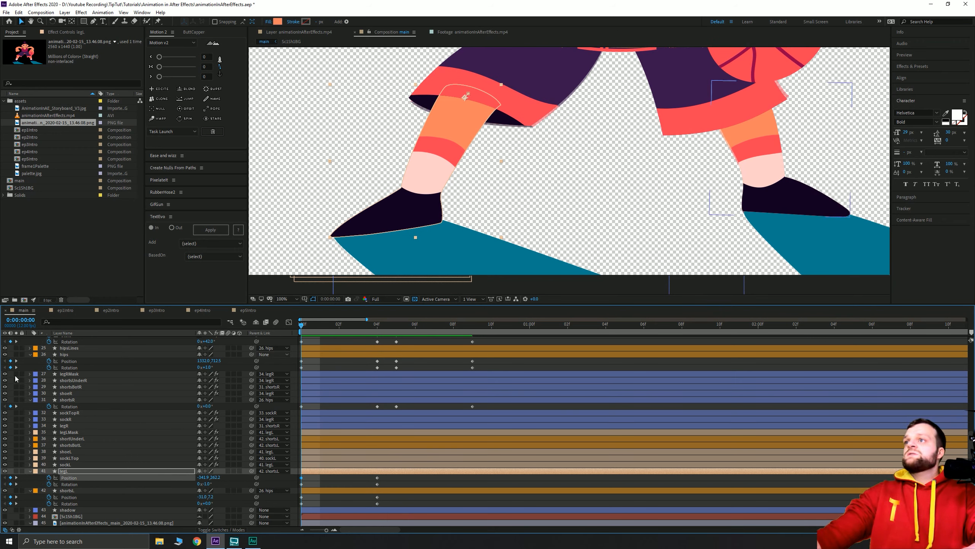
- Set shortUnderL's Rotation to 2° at 0:00:00:00
{"action": "left_click", "coordinate": [72, 439]}
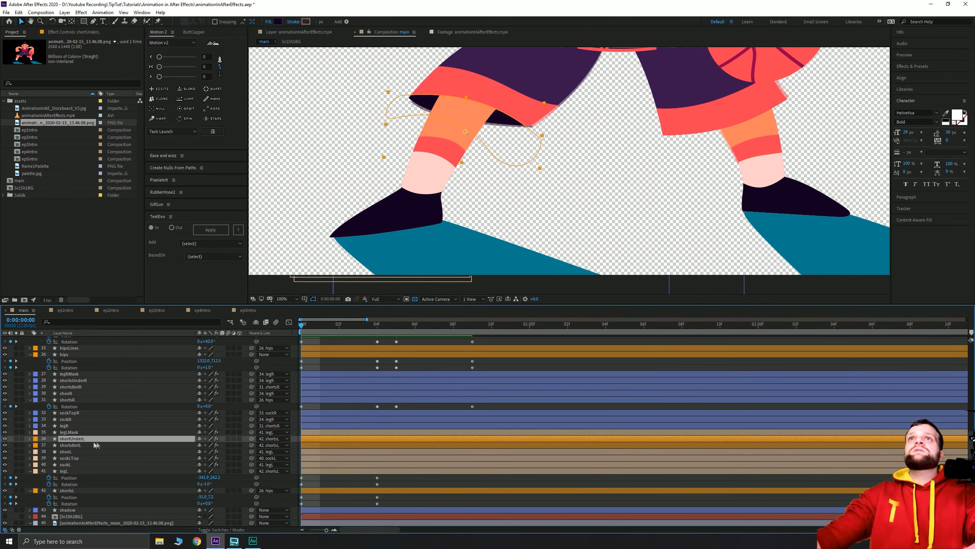
{"action": "key", "text": "r"}
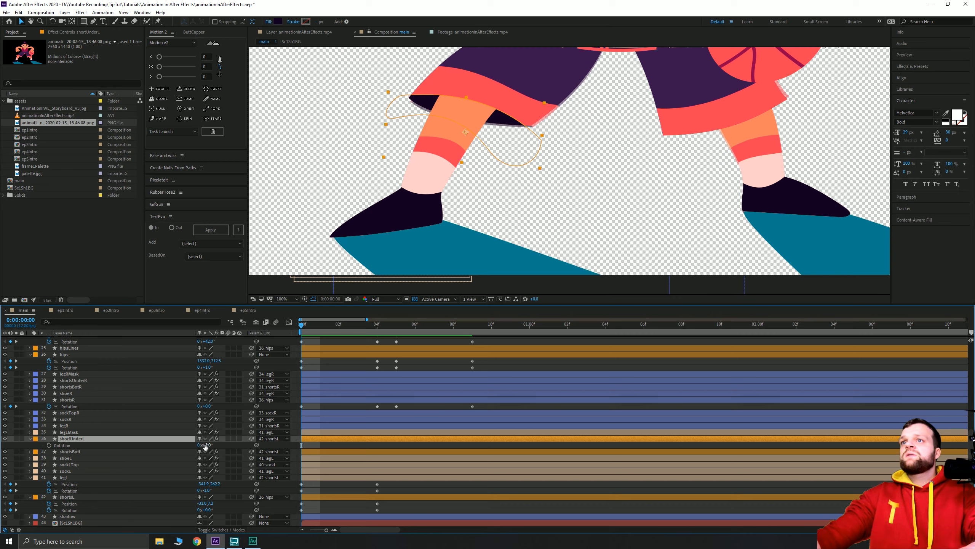
{"action": "left_click", "coordinate": [207, 445]}
{"action": "type", "text": "2"}
{"action": "key", "text": "Return"}
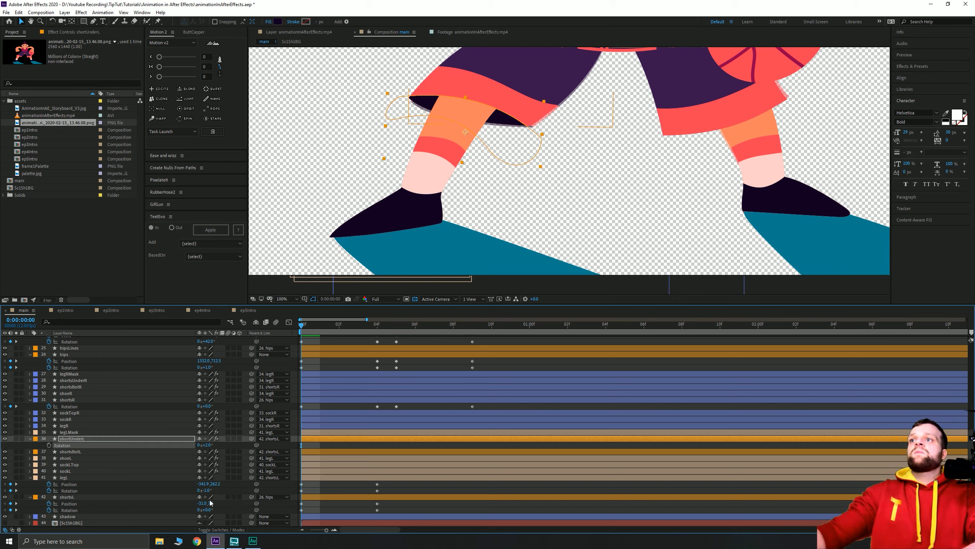
- Reset shortUnderL's Rotation to 0° at 0:00:00:00, deselect the layer and check the motion up to 0:00:00:03
{"action": "key", "text": "Return"}
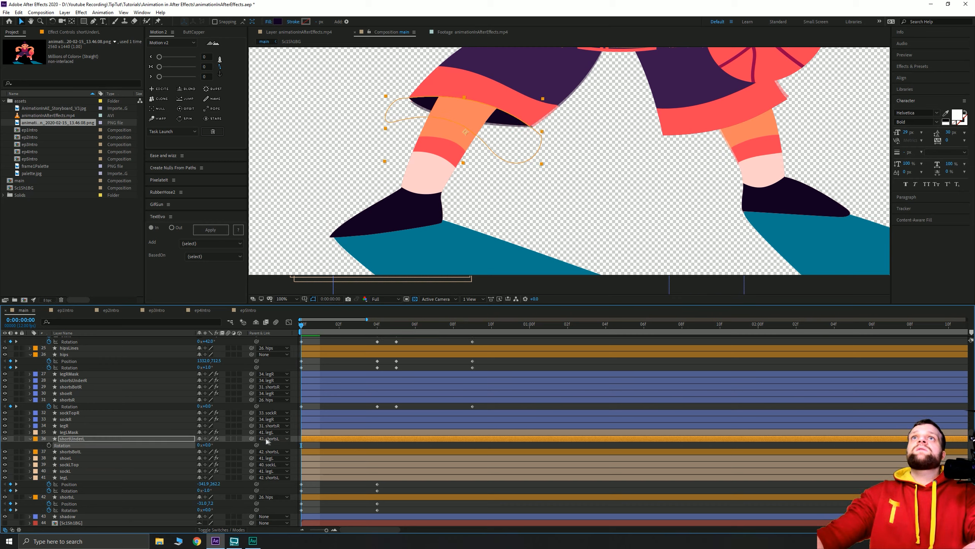
{"action": "left_click", "coordinate": [554, 201]}
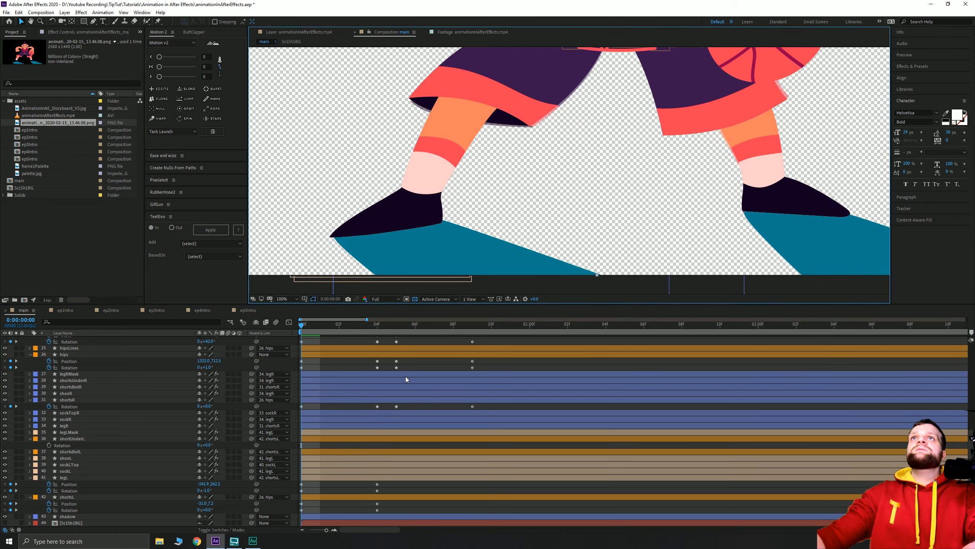
{"action": "left_click_drag", "start_coordinate": [320, 326], "coordinate": [358, 335]}
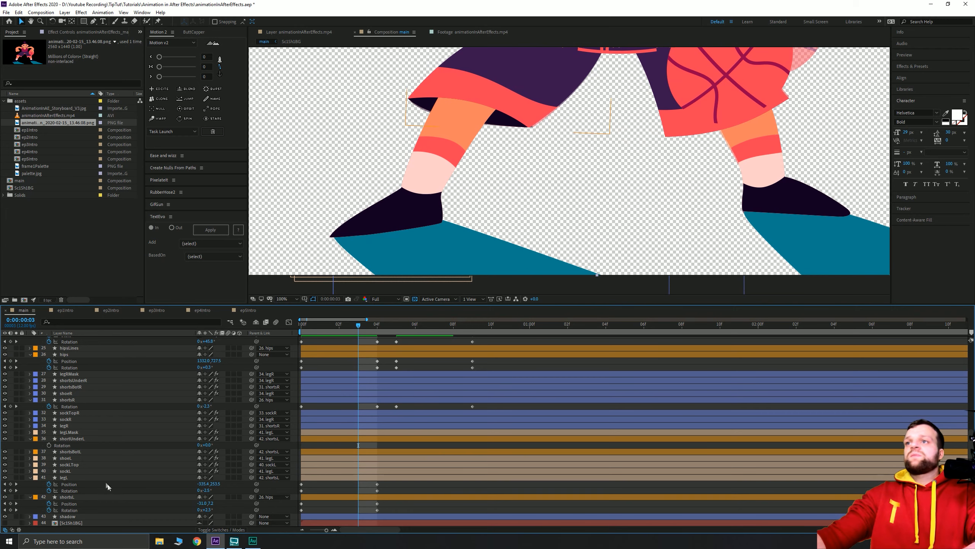
- Add hold keyframes for the Position and Rotation of both legL and shortsL at 0:00:00:05
{"action": "left_click", "coordinate": [16, 484]}
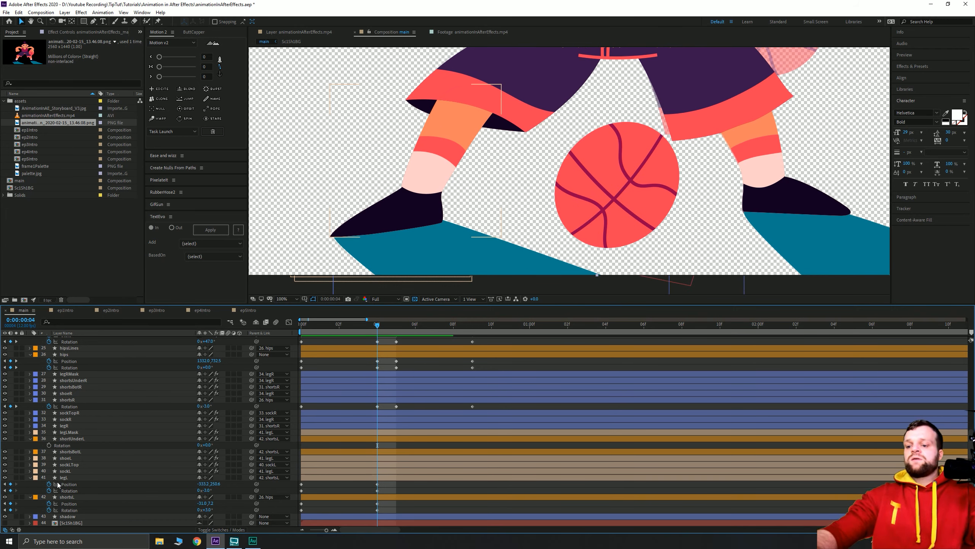
{"action": "key", "text": "Page_Down"}
{"action": "key", "text": "Page_Down"}
{"action": "key", "text": "Page_Up"}
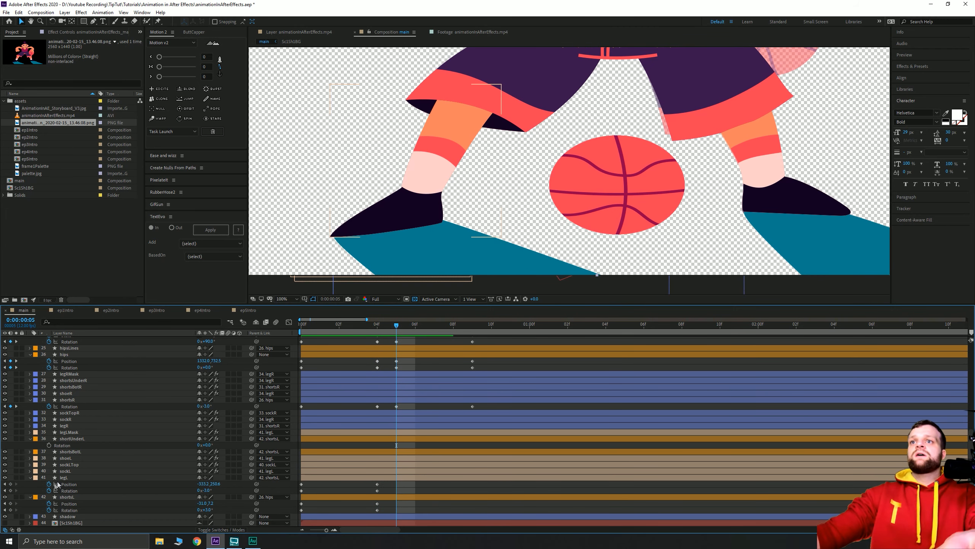
{"action": "left_click_drag", "start_coordinate": [10, 510], "coordinate": [11, 484]}
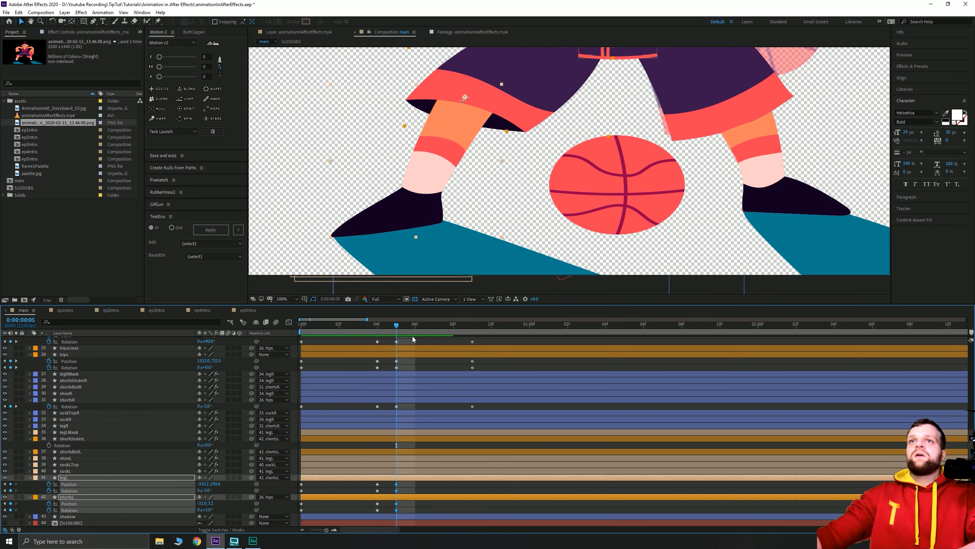
- Check the return motion up to 0:00:00:09 and set shortsL's Rotation to 0° at that frame
{"action": "left_click", "coordinate": [472, 330]}
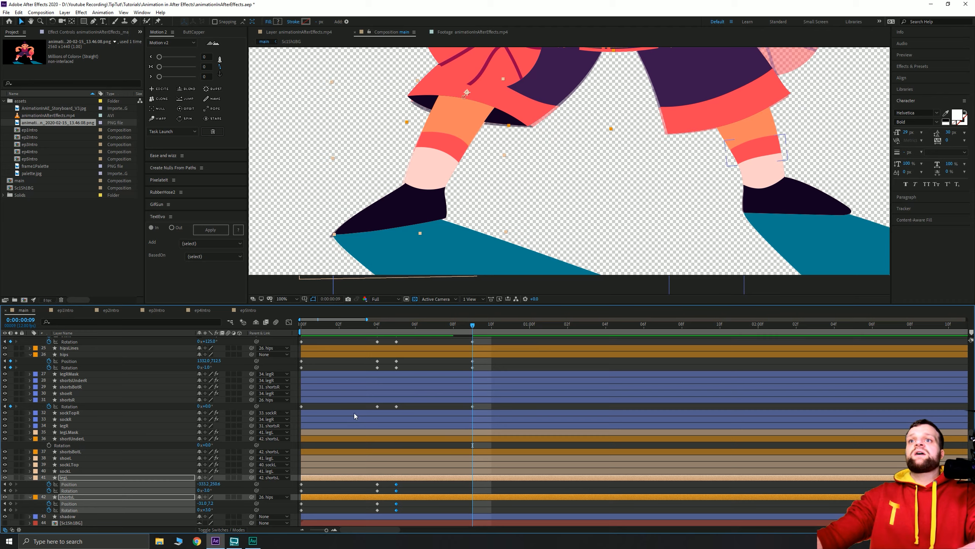
{"action": "left_click", "coordinate": [119, 482]}
{"action": "scroll", "coordinate": [483, 214], "scroll_direction": "down", "scroll_amount": 1}
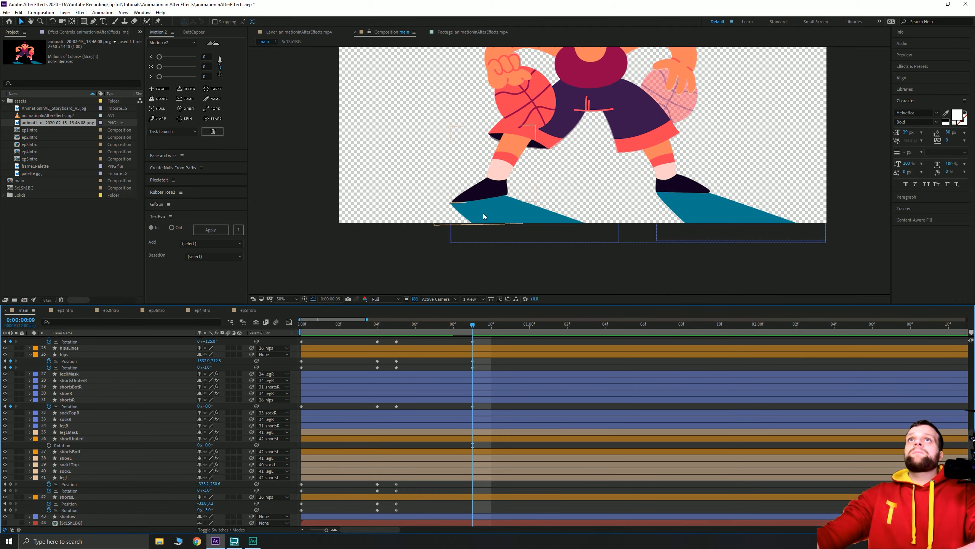
{"action": "left_click_drag", "start_coordinate": [515, 213], "coordinate": [457, 272]}
{"action": "left_click", "coordinate": [469, 327]}
{"action": "key", "text": "space"}
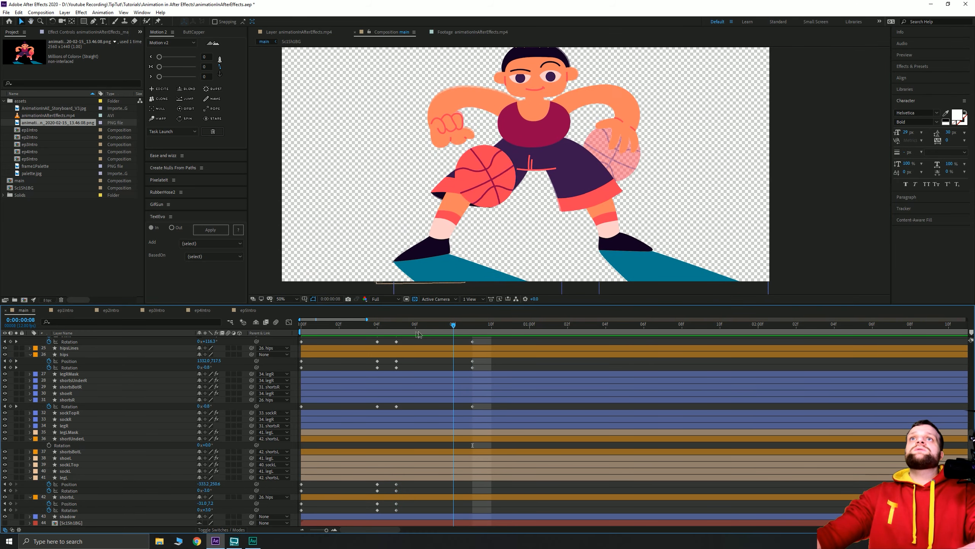
{"action": "left_click_drag", "start_coordinate": [323, 345], "coordinate": [477, 340]}
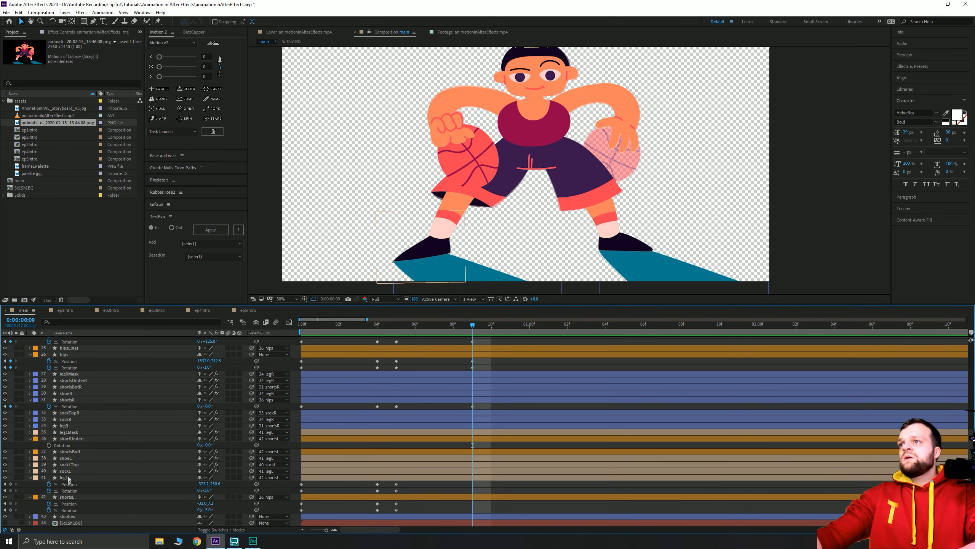
{"action": "left_click", "coordinate": [67, 497]}
{"action": "left_click", "coordinate": [209, 509]}
{"action": "type", "text": "0"}
{"action": "key", "text": "Return"}
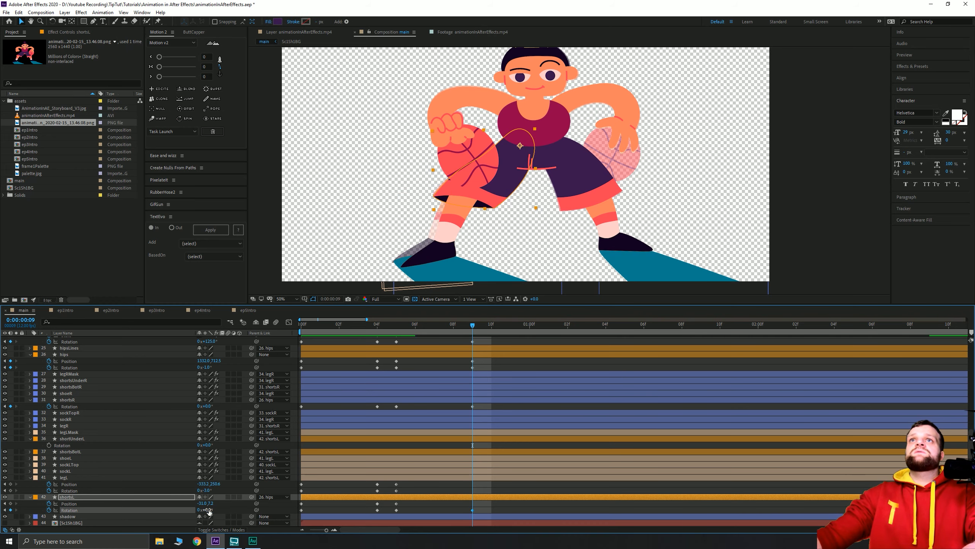
- Copy legL's Position and Rotation keyframes from 0:00:00:00 and paste them at 0:00:00:09
{"action": "left_click", "coordinate": [67, 478]}
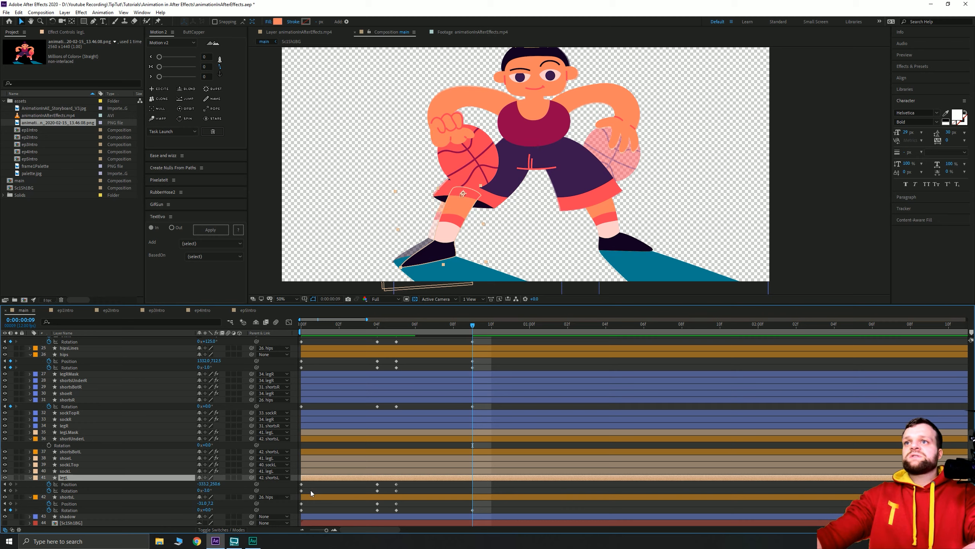
{"action": "left_click_drag", "start_coordinate": [311, 492], "coordinate": [299, 483]}
{"action": "key", "text": "ctrl+c"}
{"action": "key", "text": "ctrl+v"}
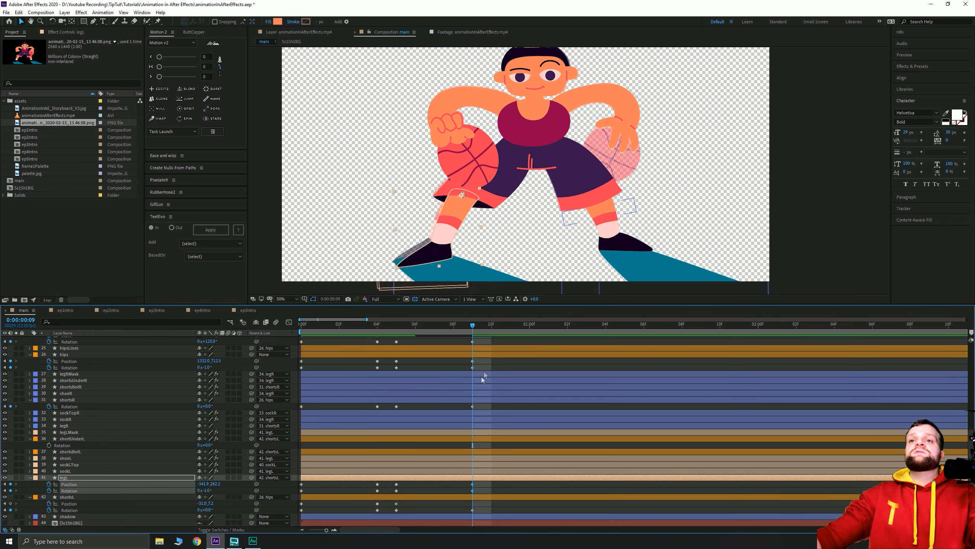
{"action": "mouse_move", "coordinate": [468, 327]}
{"action": "left_mouse_down"}
{"action": "mouse_move", "coordinate": [283, 334]}
{"action": "mouse_move", "coordinate": [467, 343]}
{"action": "left_mouse_up"}
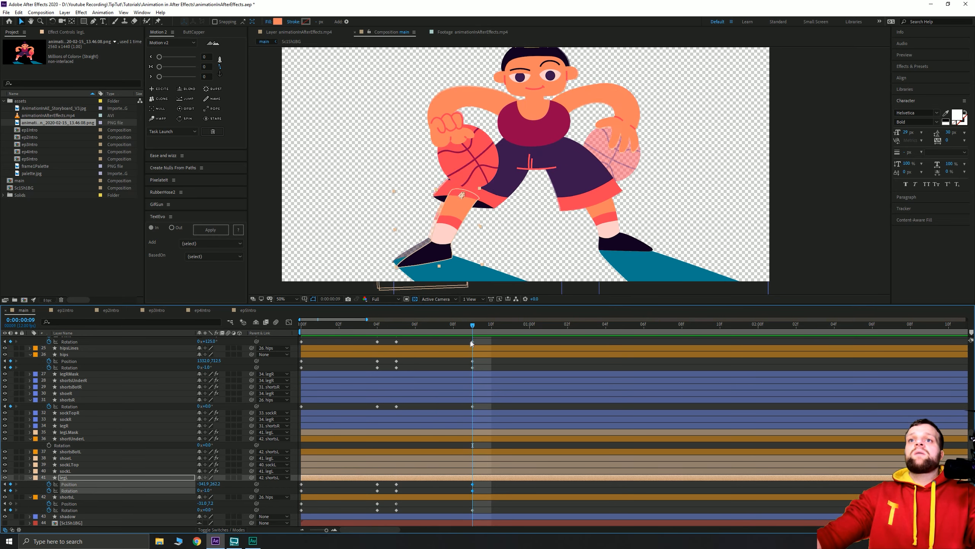
- Set legL's Rotation to 2° at 0:00:00:09 and nudge the leg up toward the planted foot
{"action": "left_click_drag", "start_coordinate": [208, 490], "coordinate": [208, 490]}
{"action": "left_click_drag", "start_coordinate": [209, 489], "coordinate": [194, 496]}
{"action": "key", "text": "Up"}
{"action": "key", "text": "Up"}
{"action": "key", "text": "Up"}
- Fine-tune legL's position at 0:00:00:09, nudging it up and right until the shoe lines up with the reference foot
{"action": "scroll", "coordinate": [427, 258], "scroll_direction": "up", "scroll_amount": 1}
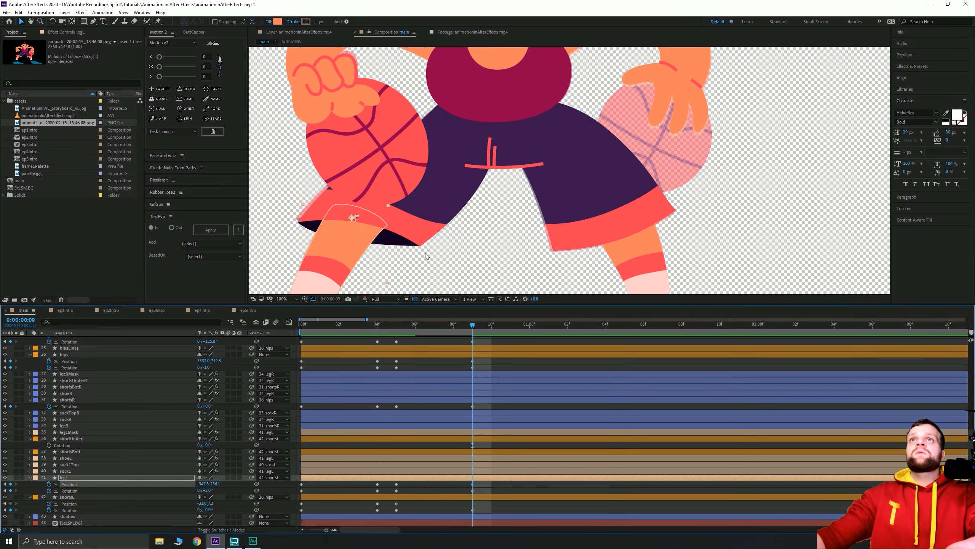
{"action": "left_click_drag", "start_coordinate": [417, 225], "coordinate": [660, 54]}
{"action": "scroll", "coordinate": [444, 216], "scroll_direction": "up", "scroll_amount": 1}
{"action": "left_click_drag", "start_coordinate": [533, 184], "coordinate": [554, 202]}
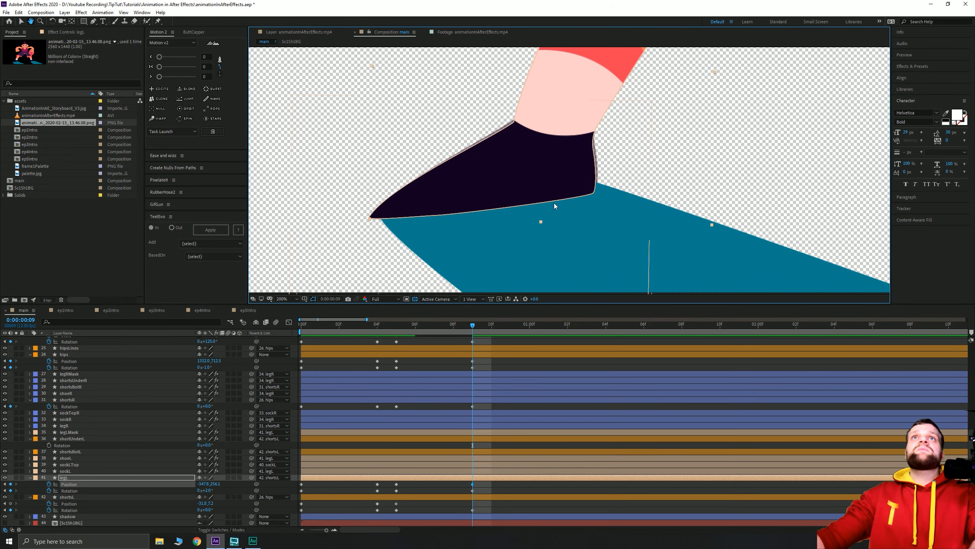
{"action": "key", "text": "Up"}
{"action": "key", "text": "Up"}
{"action": "key", "text": "Right"}
{"action": "key", "text": "Right"}
{"action": "key", "text": "Right"}
{"action": "key", "text": "Up"}
{"action": "key", "text": "Up"}
{"action": "key", "text": "Right"}
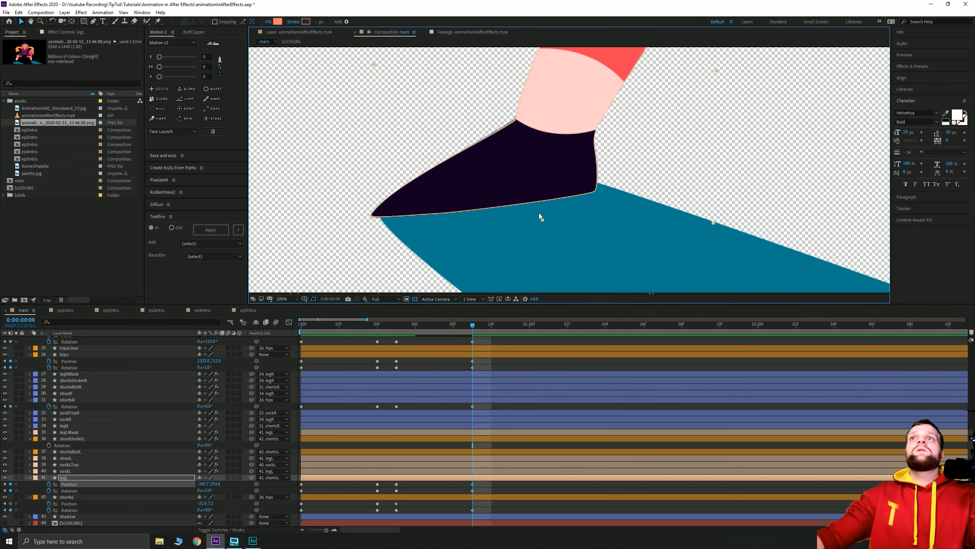
{"action": "key", "text": "Up"}
- View the whole character and preview the bounce to check that the feet stay planted
{"action": "scroll", "coordinate": [593, 157], "scroll_direction": "down", "scroll_amount": 2}
{"action": "left_click_drag", "start_coordinate": [594, 158], "coordinate": [485, 263]}
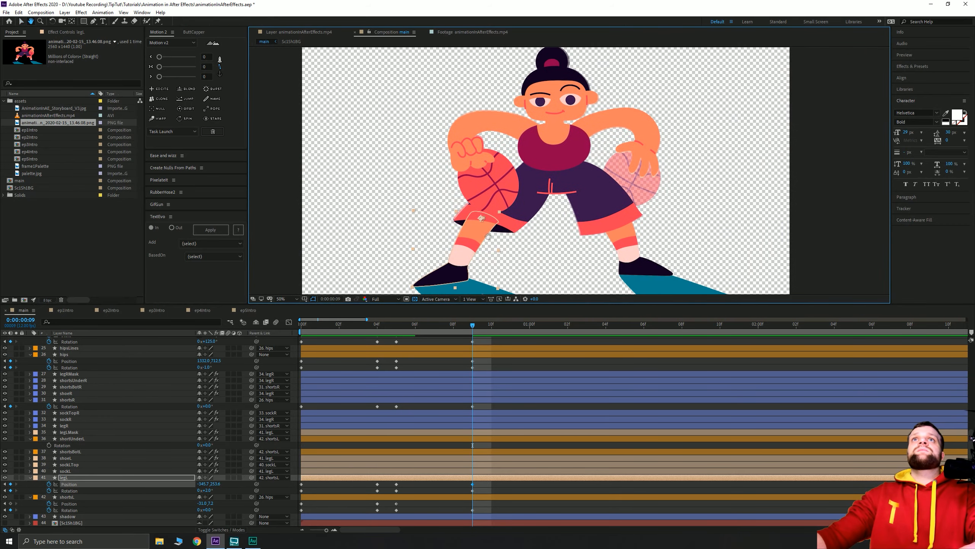
{"action": "scroll", "coordinate": [486, 258], "scroll_direction": "down", "scroll_amount": 1}
{"action": "left_click_drag", "start_coordinate": [472, 326], "coordinate": [339, 326]}
{"action": "key", "text": "space"}
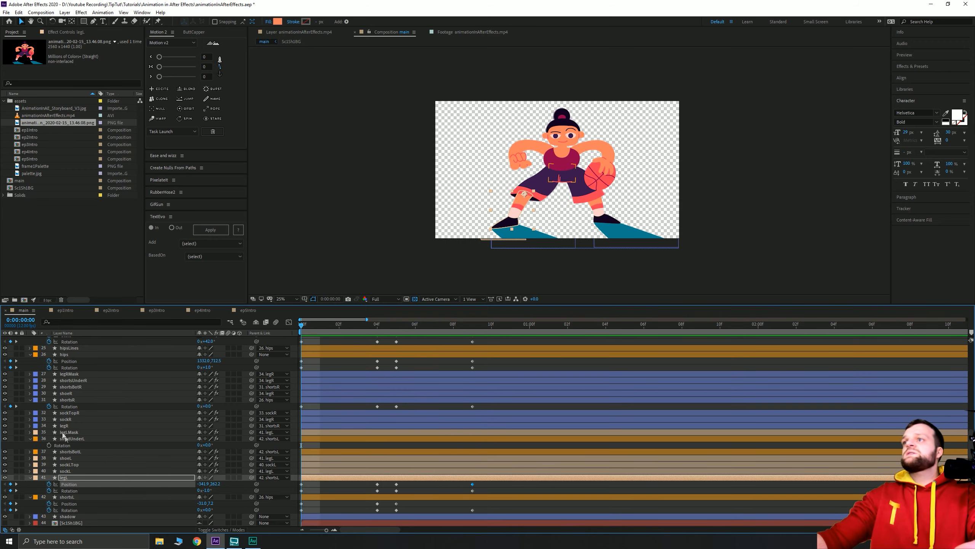
- Reveal the Rotation property of the body layer at 0:00:00:00
{"action": "scroll", "coordinate": [90, 423], "scroll_direction": "up", "scroll_amount": 2}
{"action": "scroll", "coordinate": [88, 423], "scroll_direction": "up", "scroll_amount": 7}
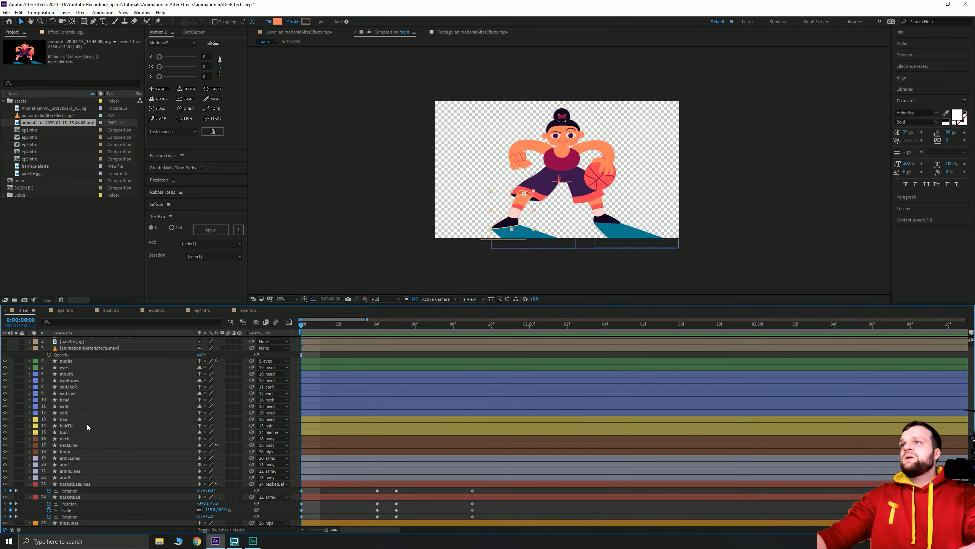
{"action": "scroll", "coordinate": [85, 411], "scroll_direction": "up", "scroll_amount": 1}
{"action": "left_click", "coordinate": [74, 455]}
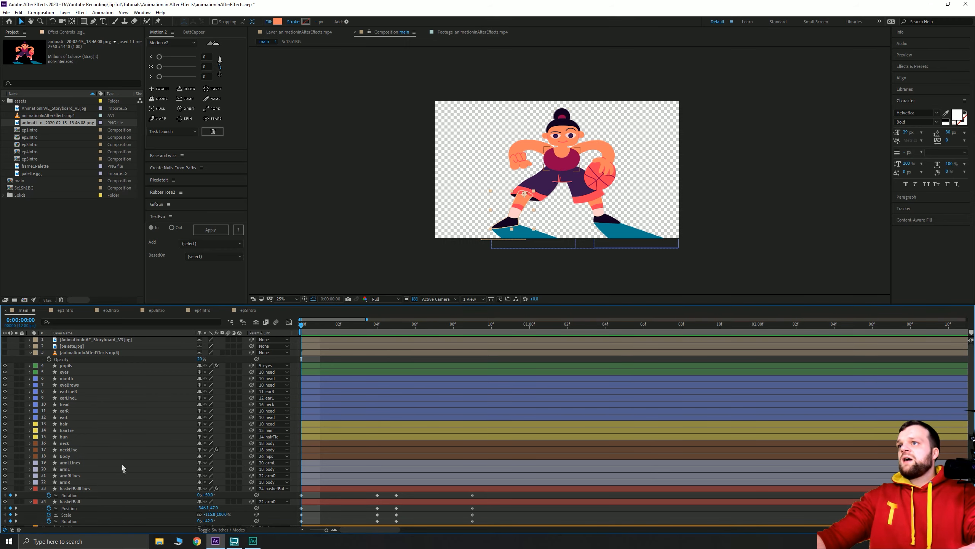
{"action": "key", "text": "r"}
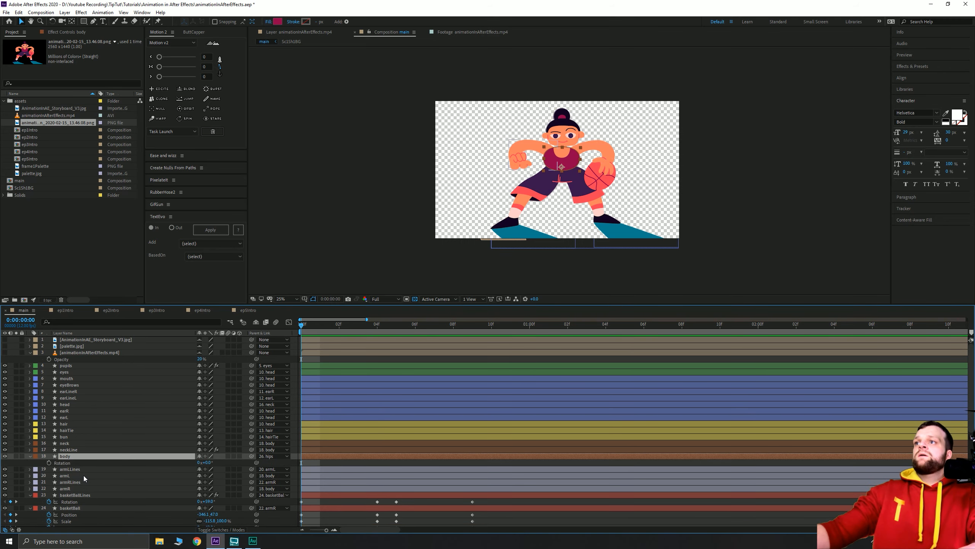
- Try rotating the body at the waist at 0:00:00:00, and undo the test rotation
{"action": "left_click_drag", "start_coordinate": [209, 463], "coordinate": [350, 471]}
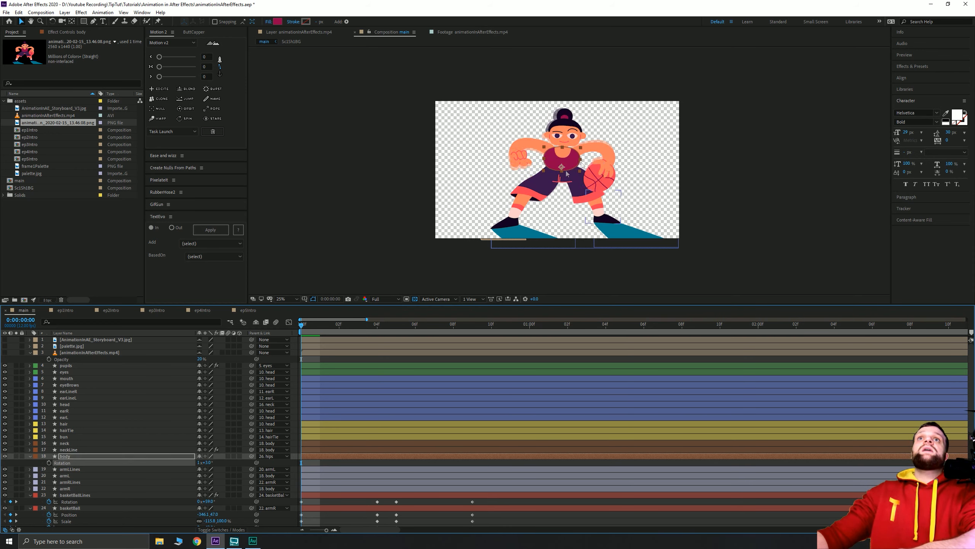
{"action": "key", "text": "ctrl+z"}
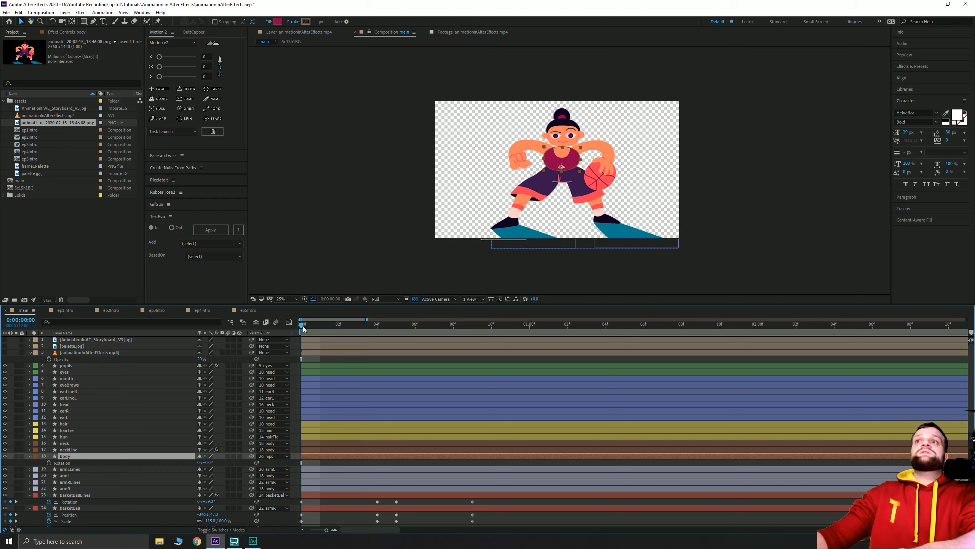
{"action": "mouse_move", "coordinate": [304, 327]}
{"action": "left_mouse_down"}
{"action": "mouse_move", "coordinate": [523, 323]}
{"action": "mouse_move", "coordinate": [301, 324]}
{"action": "left_mouse_up"}
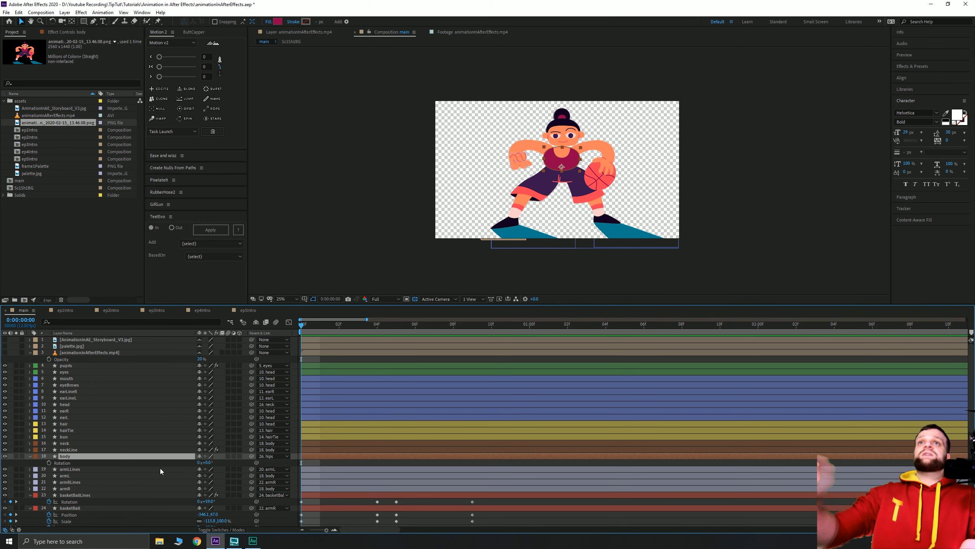
- Start keyframing the body's Rotation at 0:00:00:00 and set it to 2°
{"action": "left_click", "coordinate": [48, 462]}
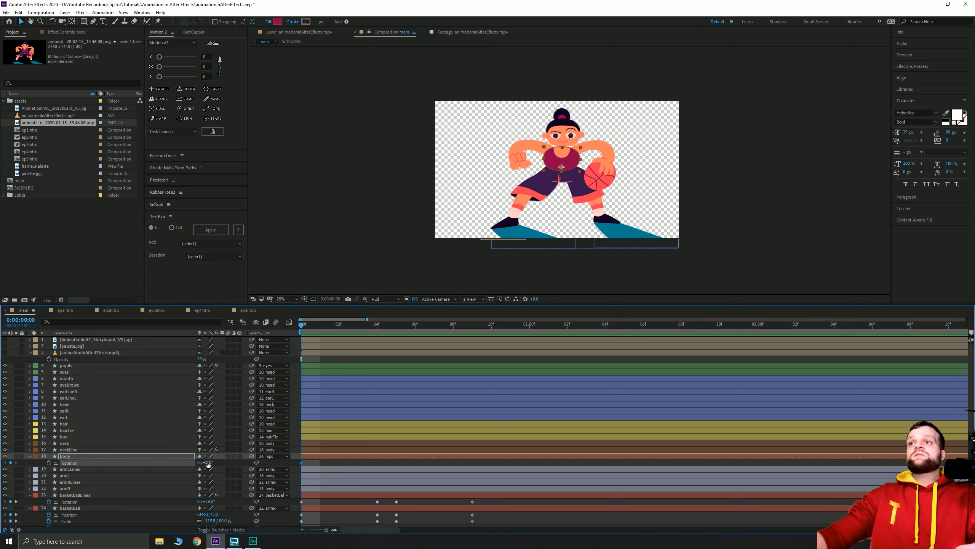
{"action": "type", "text": "1"}
{"action": "key", "text": "Return"}
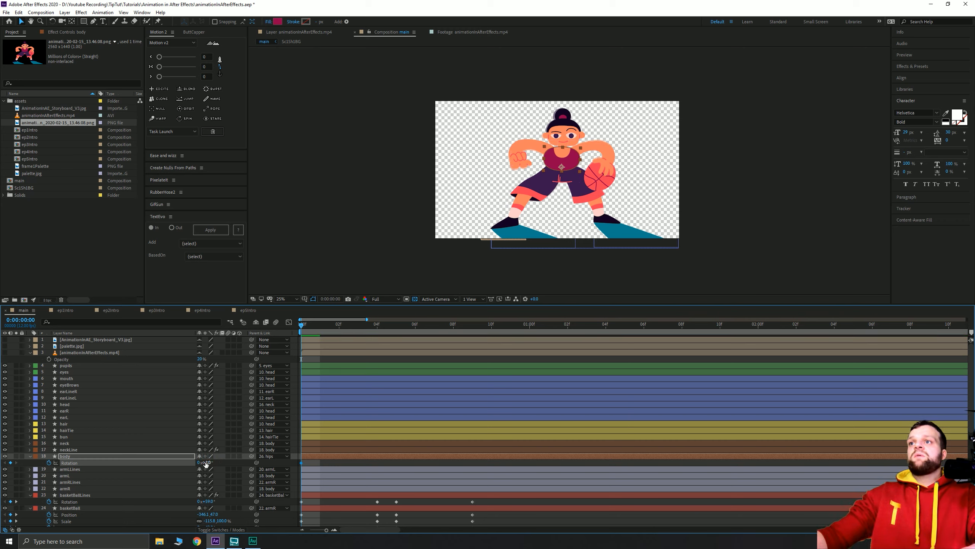
{"action": "left_click", "coordinate": [210, 463]}
{"action": "type", "text": "2"}
{"action": "key", "text": "Return"}
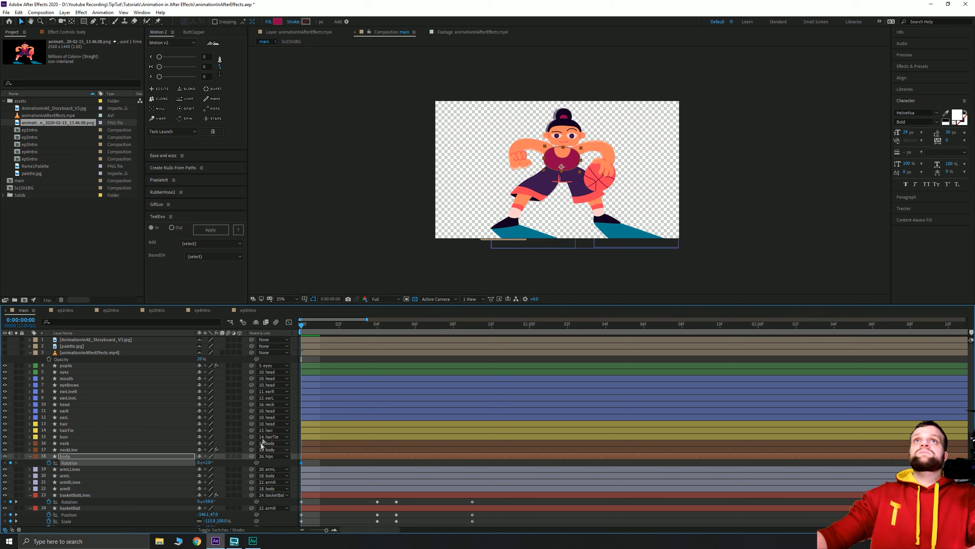
- Set the body's Rotation to 0° at 0:00:00:04 and add a hold keyframe at 0:00:00:05
{"action": "left_click", "coordinate": [377, 327]}
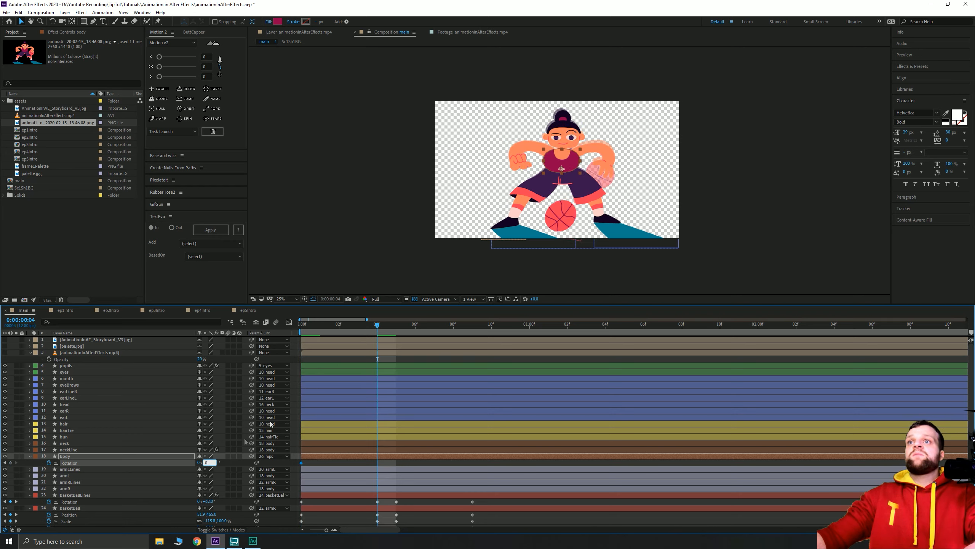
{"action": "key", "text": "Return"}
{"action": "left_click", "coordinate": [16, 501]}
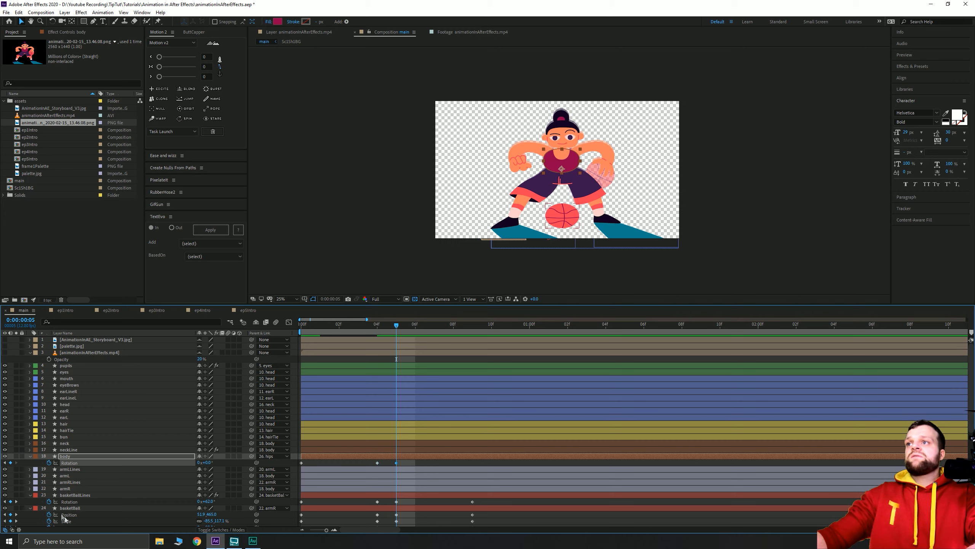
- Keyframe the body's rotation at -2° on frame 9 and play back the motion
{"action": "left_click", "coordinate": [17, 501]}
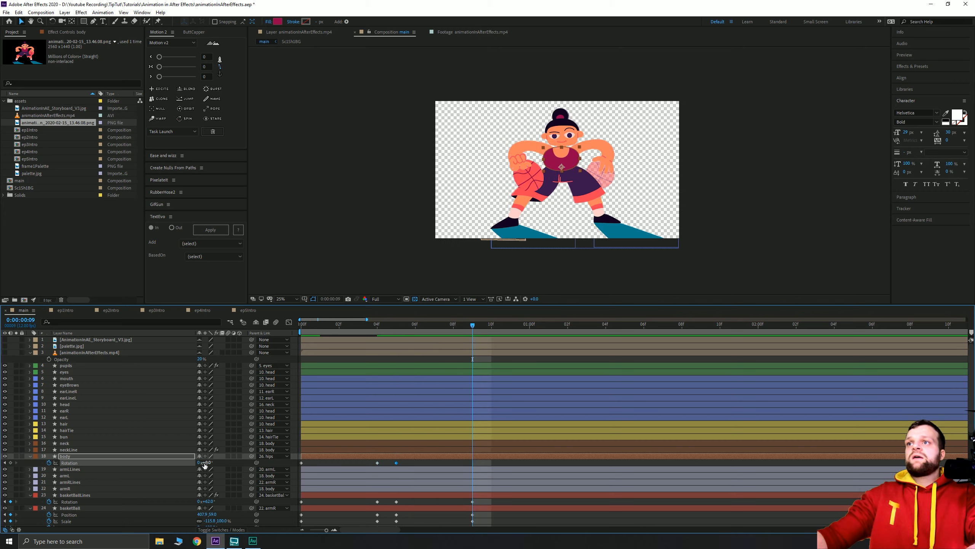
{"action": "left_click", "coordinate": [203, 463]}
{"action": "type", "text": "-2"}
{"action": "key", "text": "Return"}
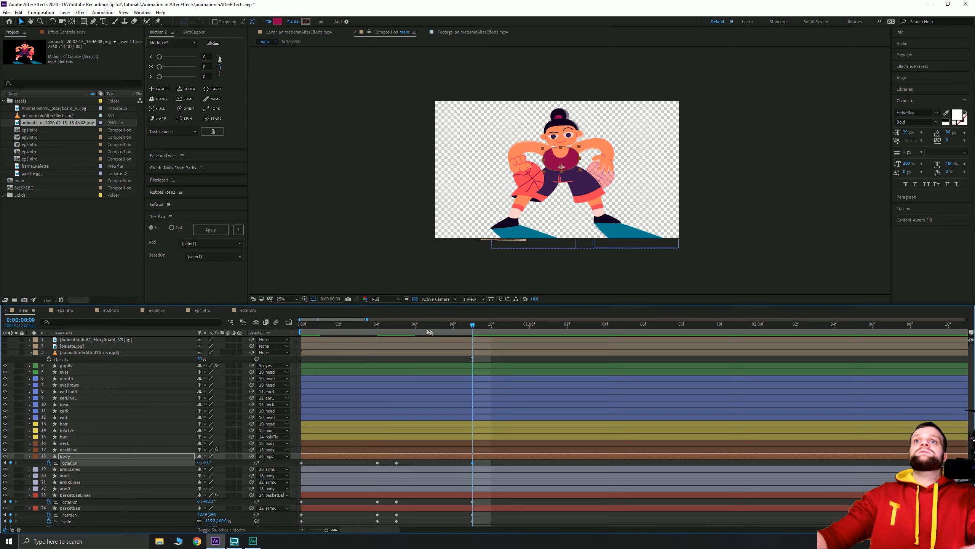
{"action": "key", "text": "space"}
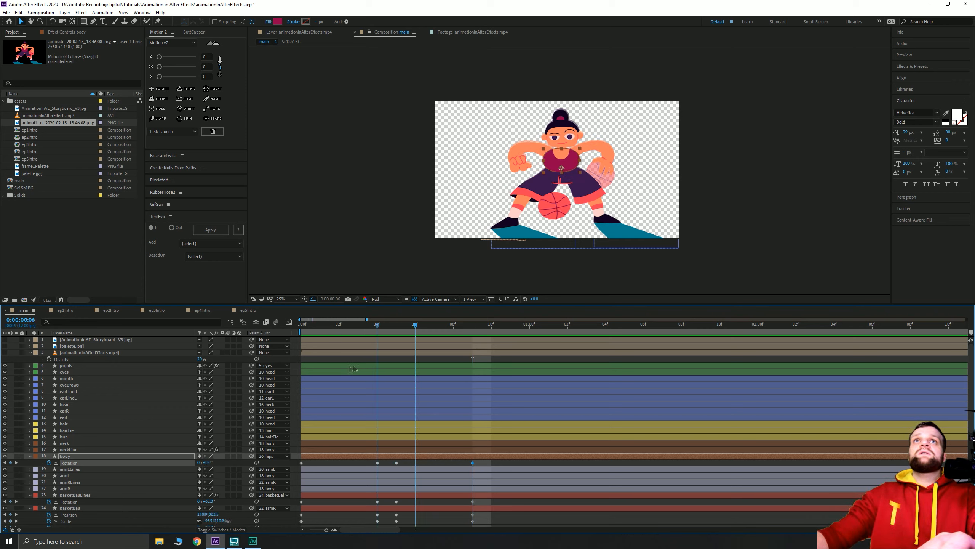
{"action": "key", "text": "space"}
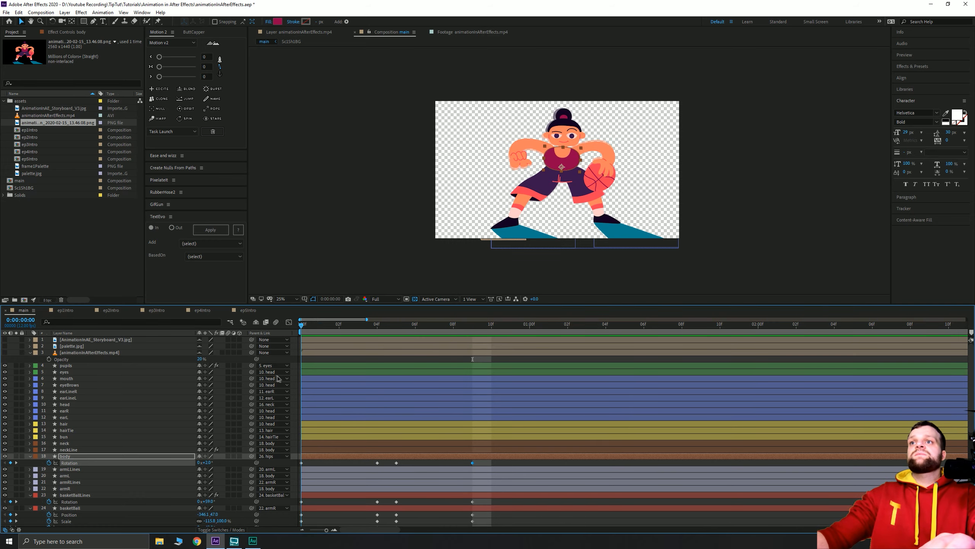
- Start keyframing the neck layer's rotation on frame 0 with a value of 2°
{"action": "scroll", "coordinate": [571, 160], "scroll_direction": "up", "scroll_amount": 4}
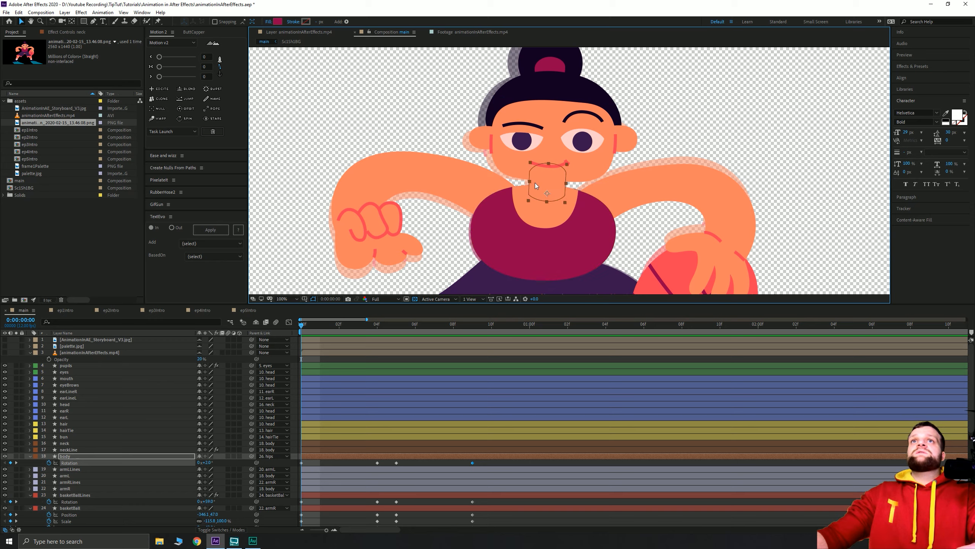
{"action": "left_click", "coordinate": [534, 183]}
{"action": "key", "text": "p"}
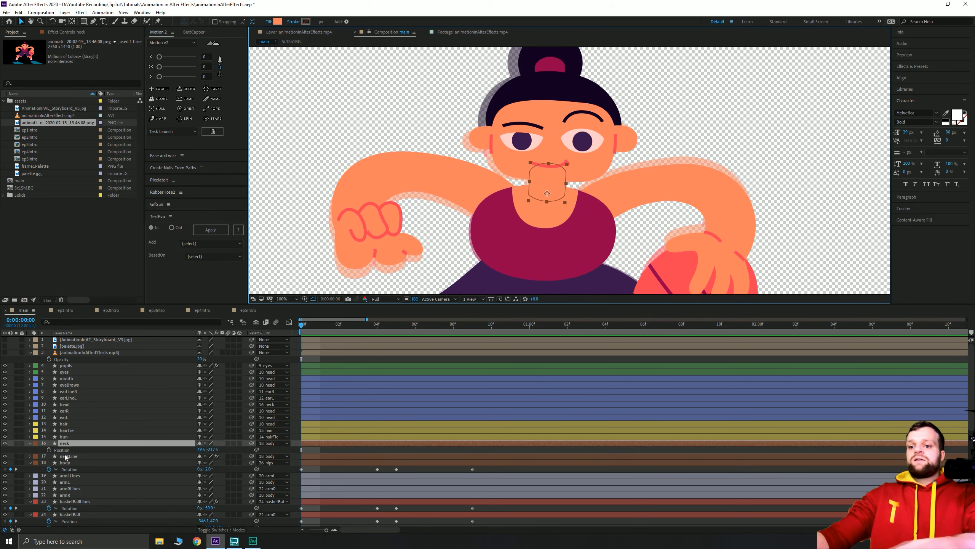
{"action": "left_click", "coordinate": [49, 449]}
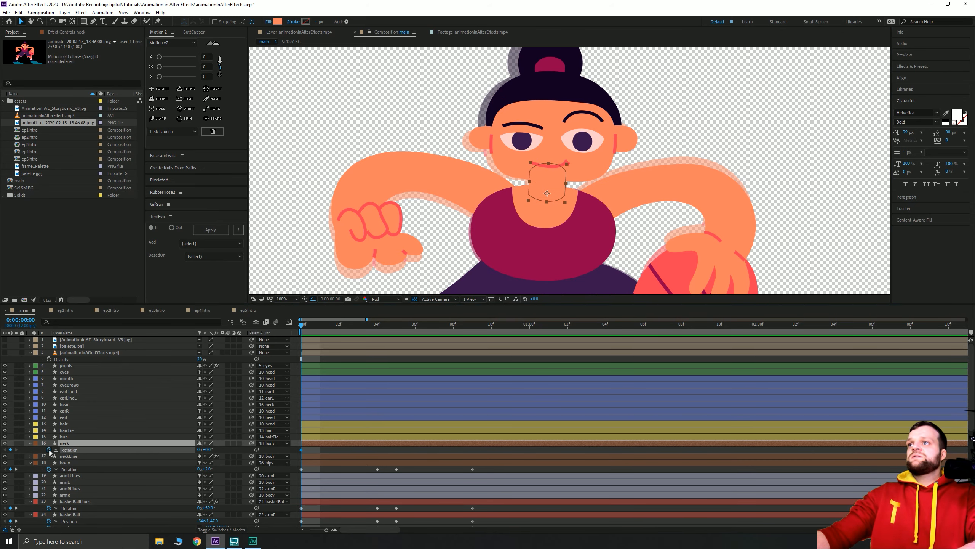
{"action": "type", "text": "2"}
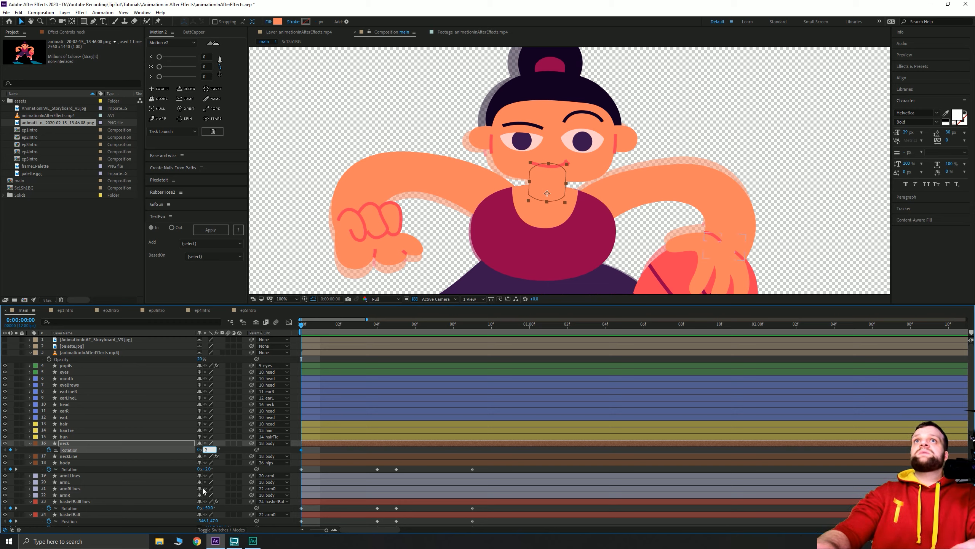
{"action": "key", "text": "Return"}
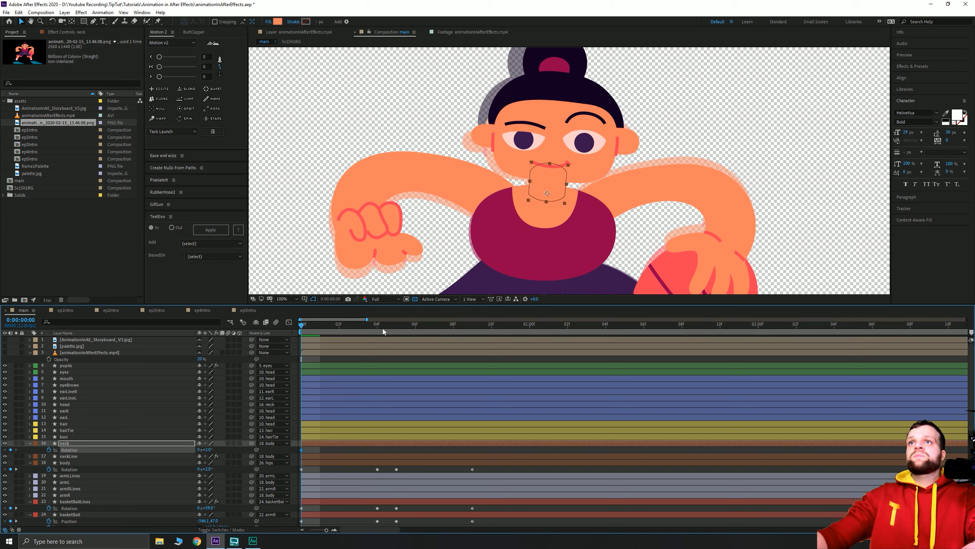
- Keyframe the neck's rotation at 0° on frames 4 and 5 and at -2° on frame 9, previewing the result
{"action": "left_click", "coordinate": [383, 330]}
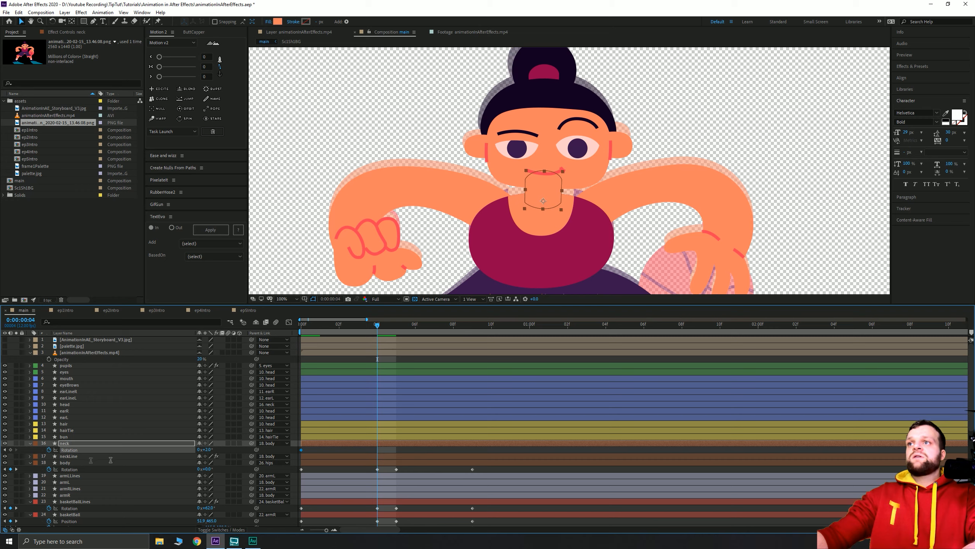
{"action": "left_click", "coordinate": [207, 450]}
{"action": "type", "text": "0"}
{"action": "key", "text": "Return"}
{"action": "left_click", "coordinate": [16, 469]}
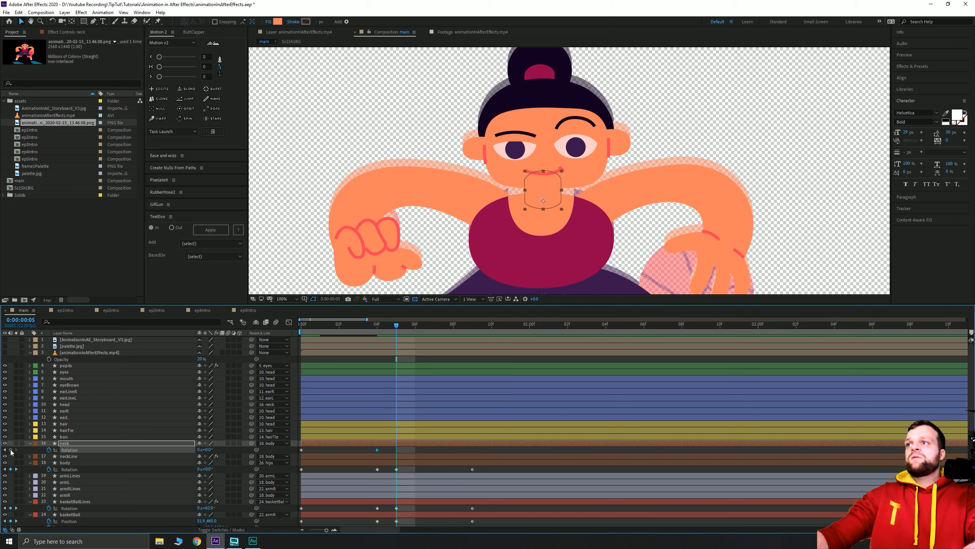
{"action": "left_click", "coordinate": [208, 450]}
{"action": "type", "text": "-2"}
{"action": "key", "text": "Return"}
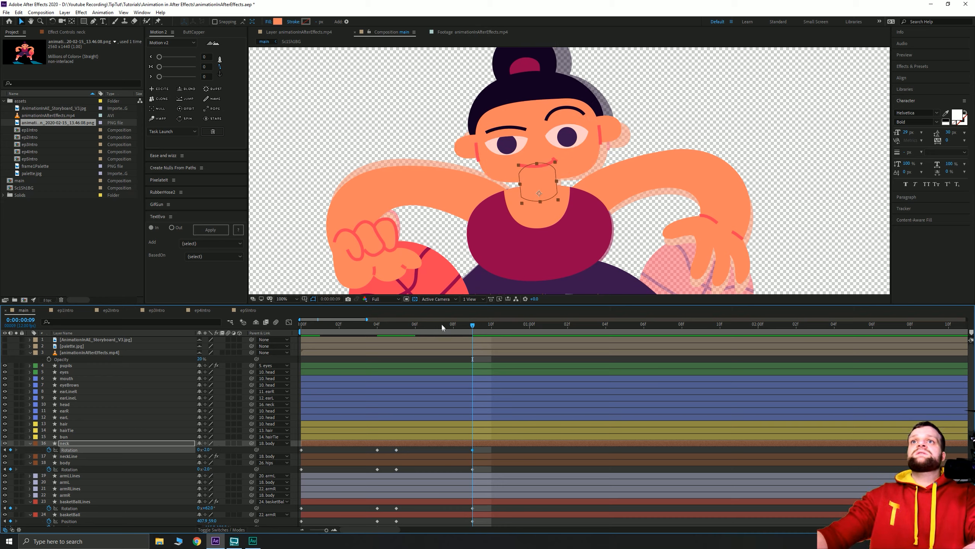
{"action": "key", "text": "space"}
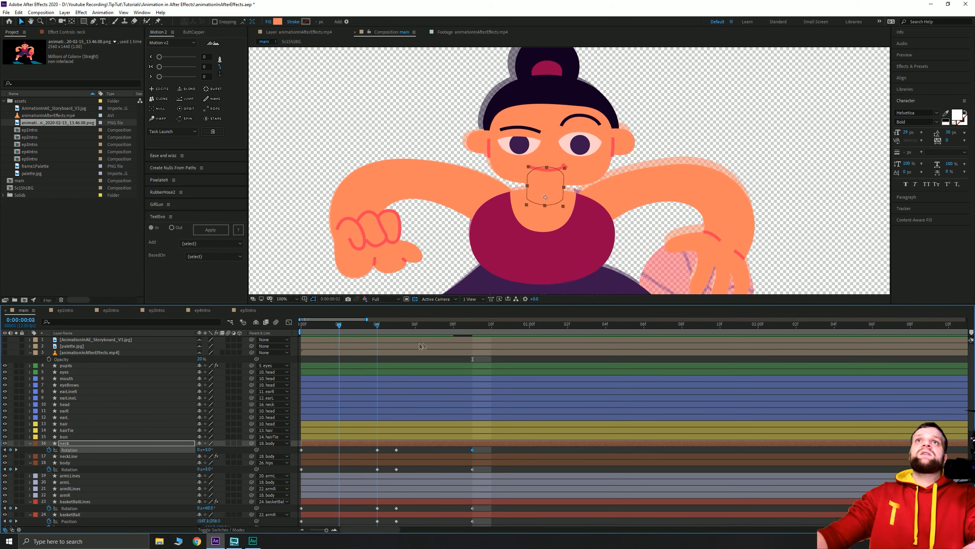
- Increase the neck's swing by setting its rotation to 4° on frame 0 and -4° on frame 9, and preview it
{"action": "key", "text": "Home"}
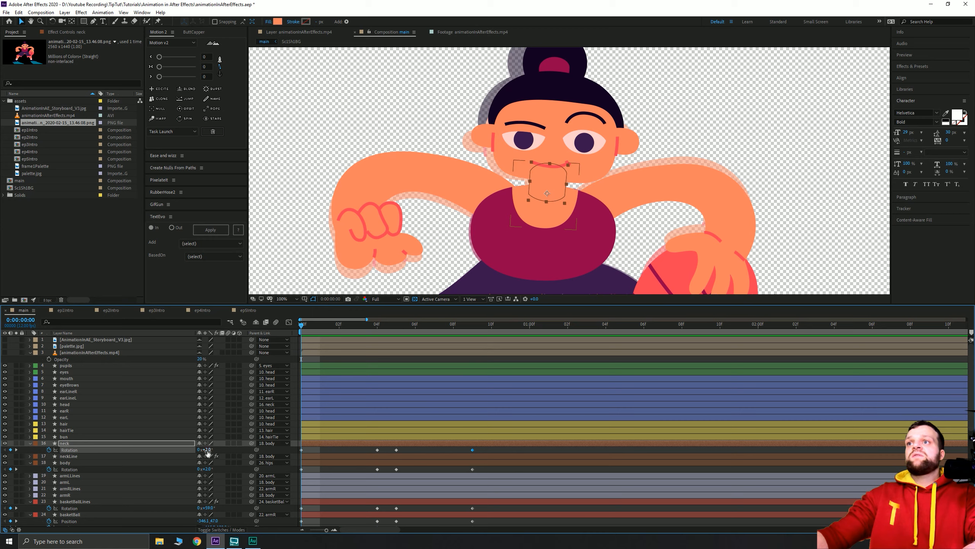
{"action": "left_click", "coordinate": [208, 451]}
{"action": "type", "text": "4"}
{"action": "key", "text": "Return"}
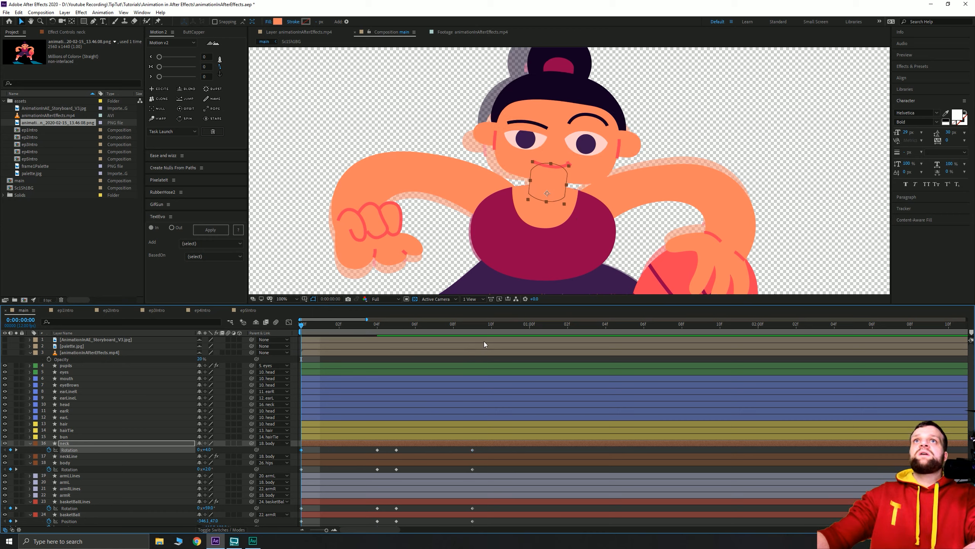
{"action": "left_click", "coordinate": [474, 326]}
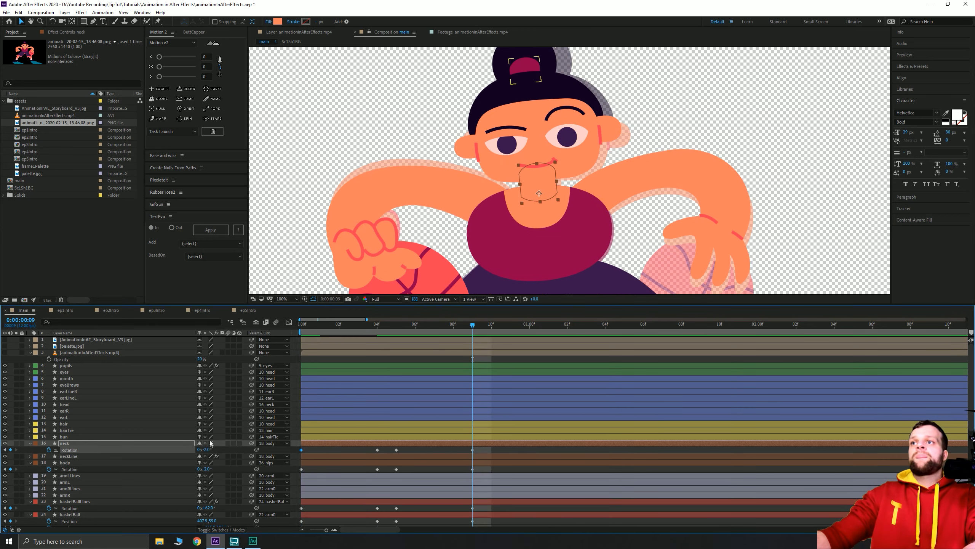
{"action": "type", "text": "-4"}
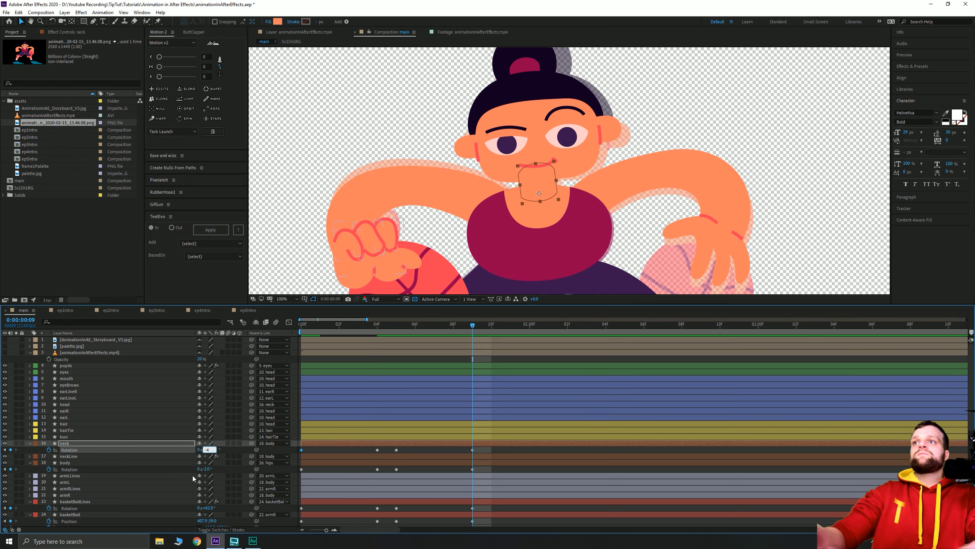
{"action": "key", "text": "Return"}
{"action": "key", "text": "space"}
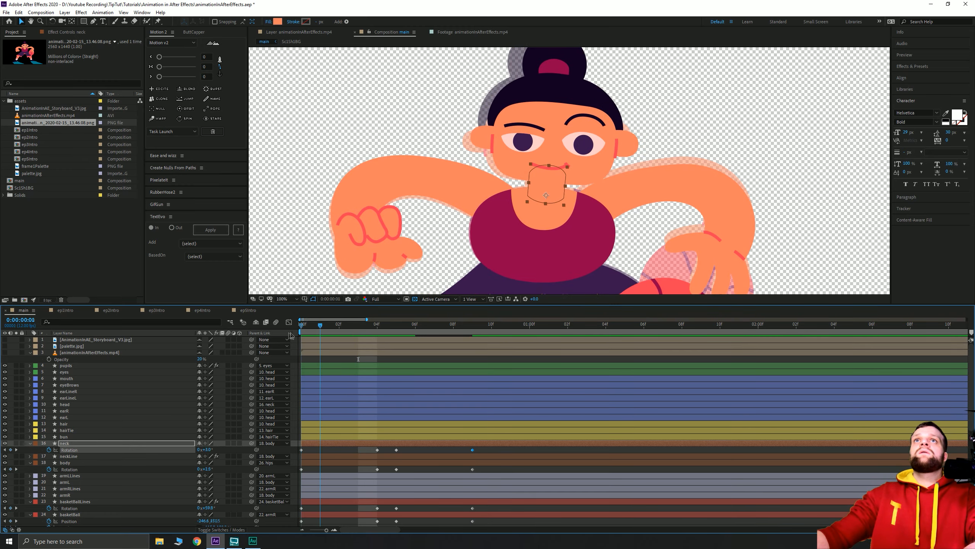
- End the work area at frame 9, play back the full figure's motion and return to frame 0
{"action": "scroll", "coordinate": [481, 205], "scroll_direction": "down", "scroll_amount": 2}
{"action": "scroll", "coordinate": [422, 196], "scroll_direction": "down", "scroll_amount": 2}
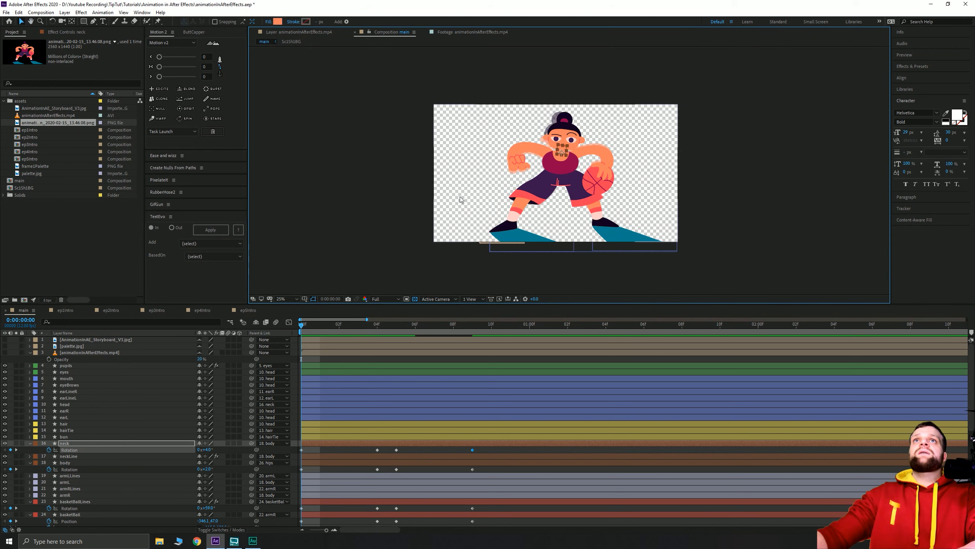
{"action": "left_click", "coordinate": [469, 327]}
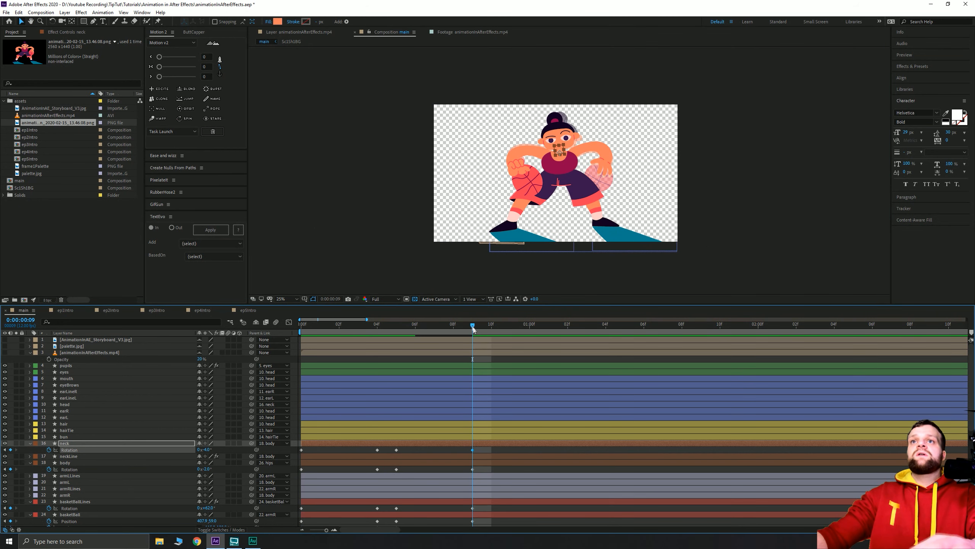
{"action": "key", "text": "n"}
{"action": "key", "text": "space"}
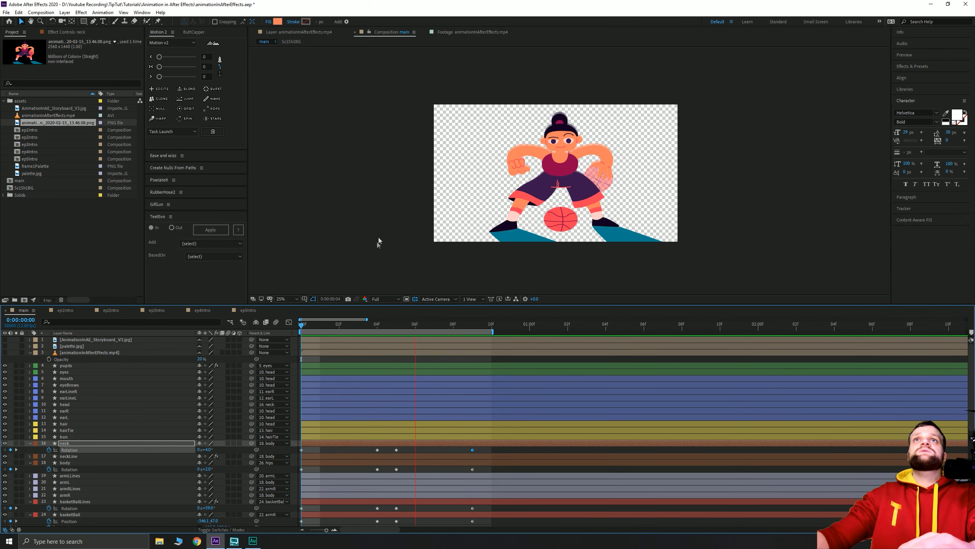
{"action": "left_click", "coordinate": [321, 329]}
{"action": "left_click_drag", "start_coordinate": [320, 331], "coordinate": [303, 330]}
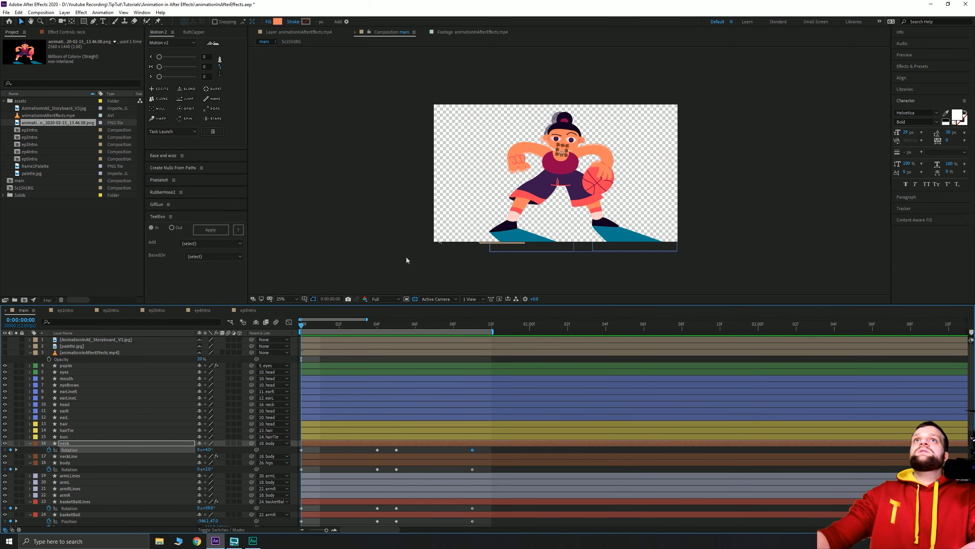
- Reveal the rotation of the hairTie and hair layers and enable keyframing for both on frame 0
{"action": "scroll", "coordinate": [557, 147], "scroll_direction": "up", "scroll_amount": 4}
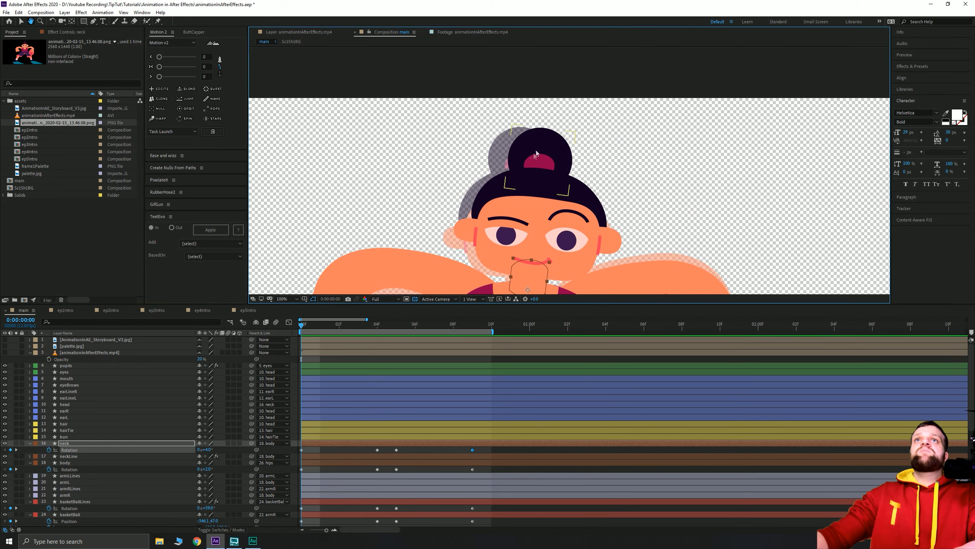
{"action": "left_click", "coordinate": [538, 163]}
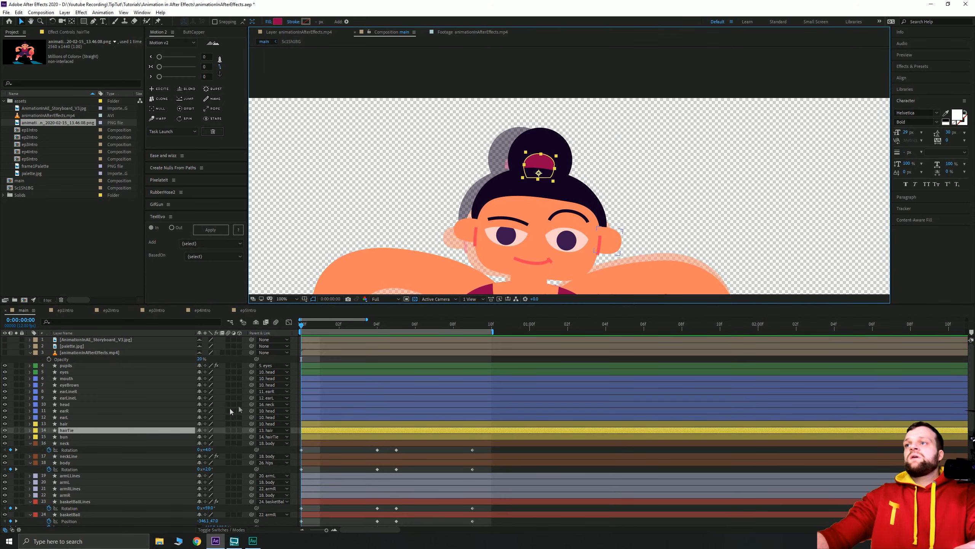
{"action": "left_click_drag", "start_coordinate": [303, 329], "coordinate": [421, 349]}
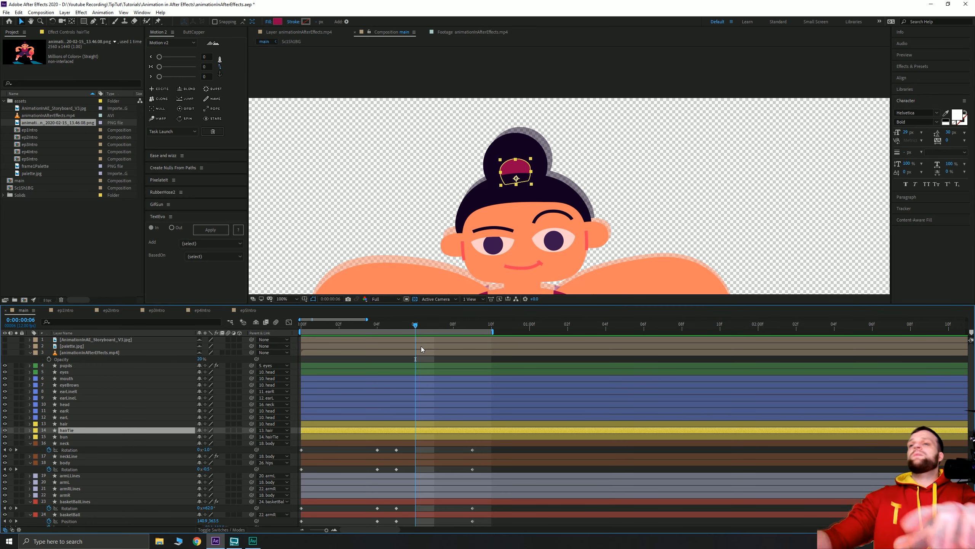
{"action": "left_click", "coordinate": [320, 324]}
{"action": "left_click", "coordinate": [303, 328]}
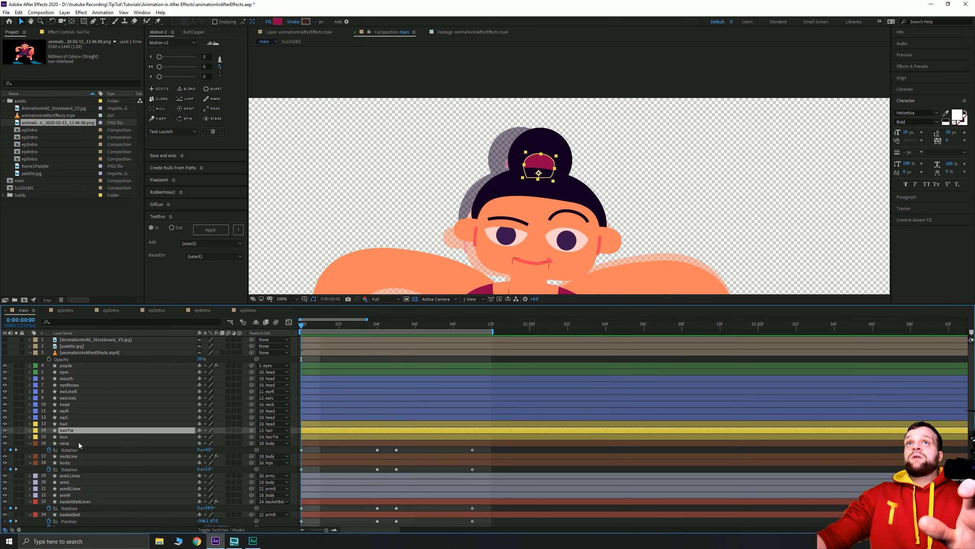
{"action": "key", "text": "r"}
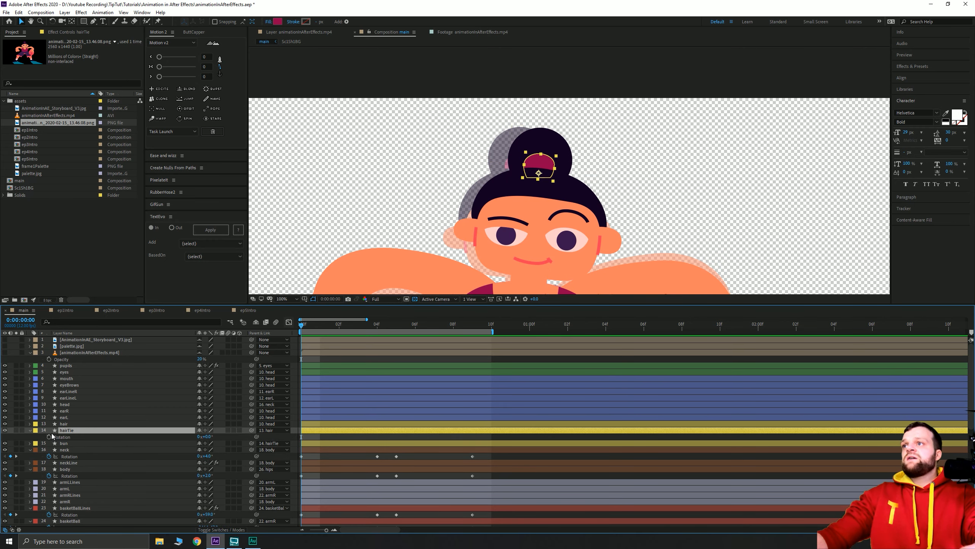
{"action": "left_click", "coordinate": [66, 423]}
{"action": "key", "text": "r"}
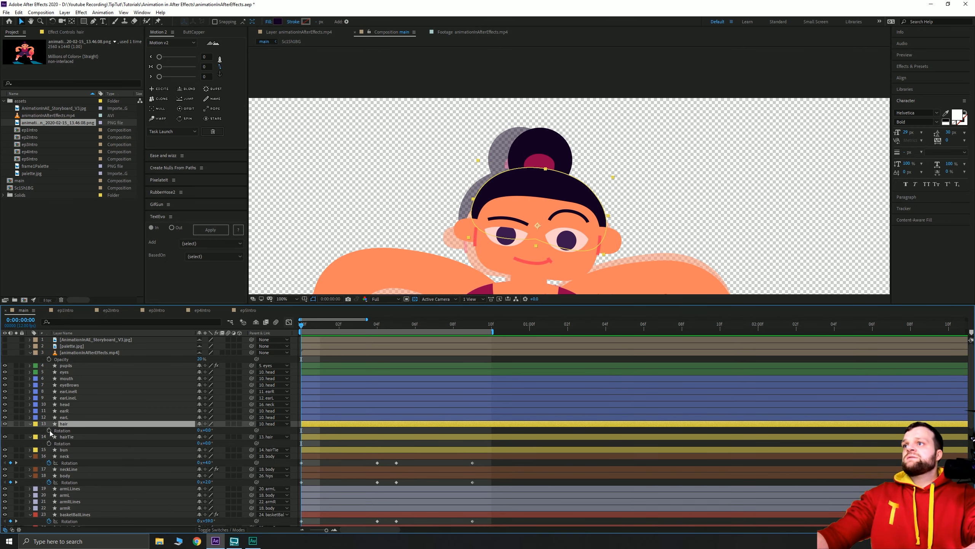
{"action": "left_click", "coordinate": [49, 430]}
{"action": "left_click", "coordinate": [49, 443]}
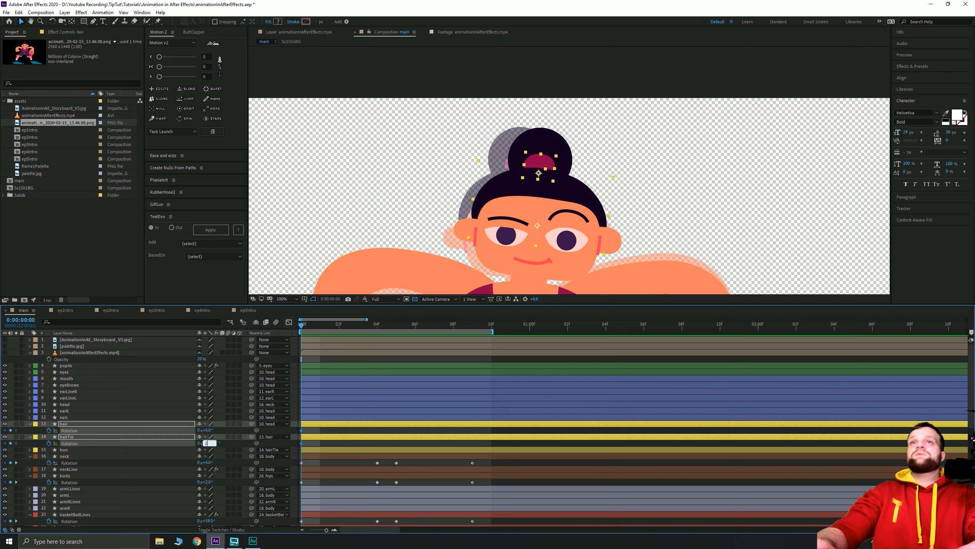
- Set the rotation on frame 0 to 2° for the hairTie layer and 4° for the hair layer
{"action": "type", "text": "2"}
{"action": "key", "text": "Return"}
{"action": "key", "text": "F2"}
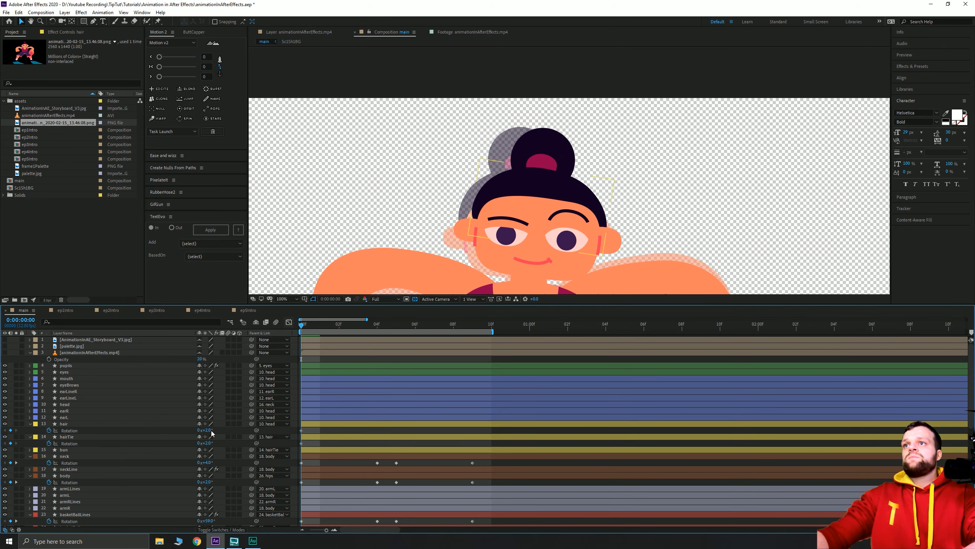
{"action": "left_click_drag", "start_coordinate": [211, 429], "coordinate": [240, 461]}
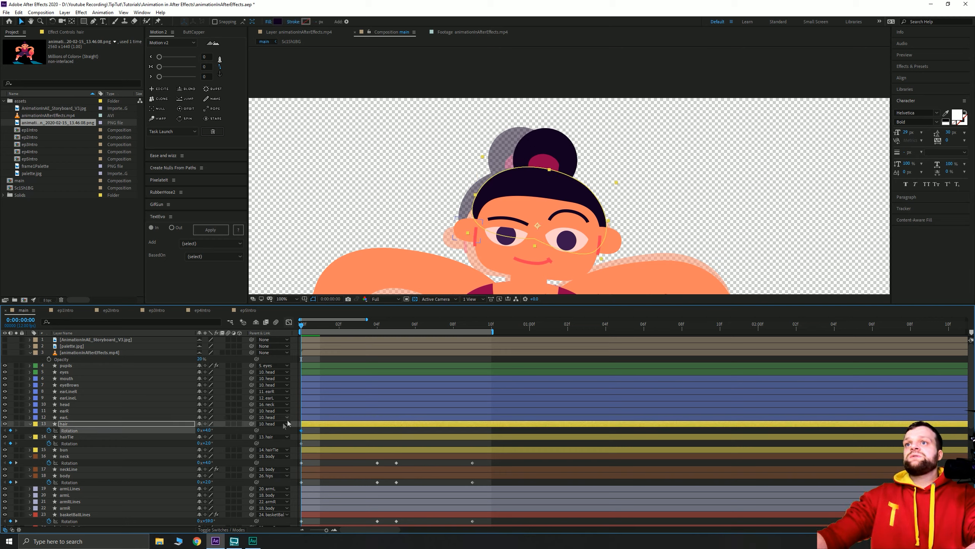
- Keyframe the rotation of both the hair and hairTie layers at 0° on frame 4
{"action": "left_click", "coordinate": [382, 328]}
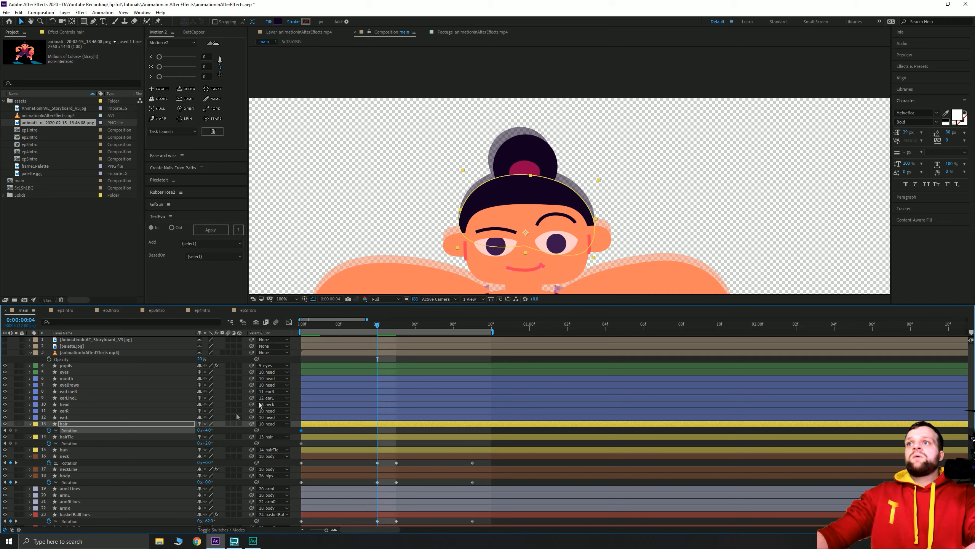
{"action": "left_click", "coordinate": [10, 443]}
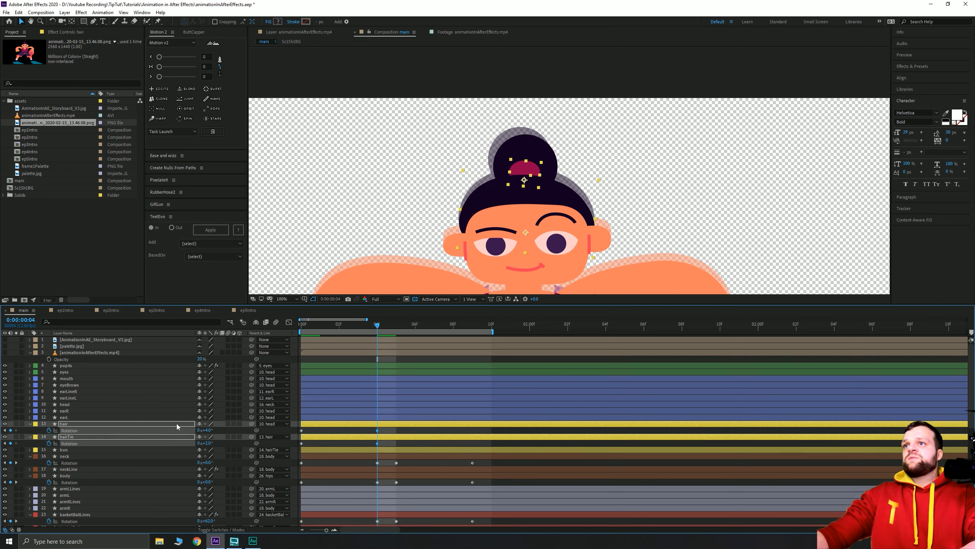
{"action": "left_click", "coordinate": [209, 430]}
{"action": "type", "text": "0"}
{"action": "key", "text": "Return"}
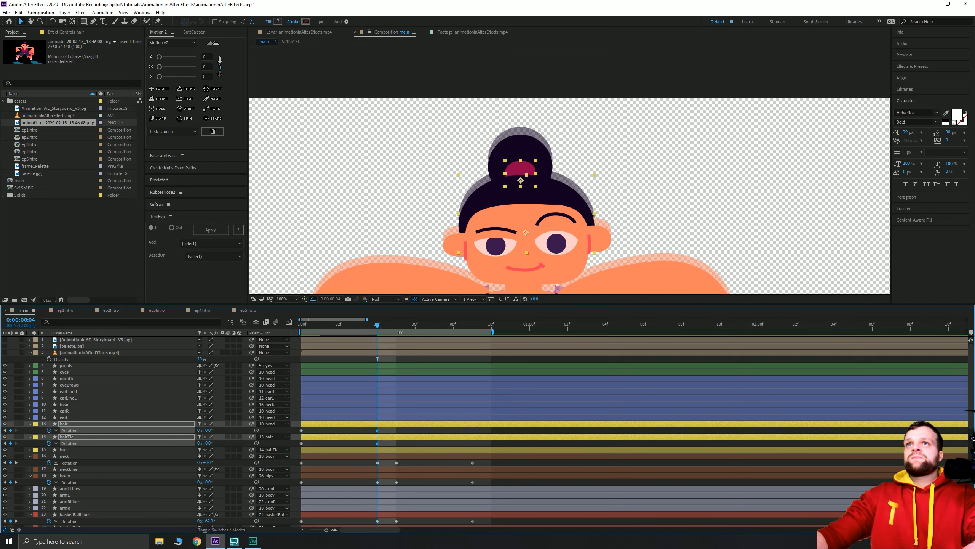
- Keyframe the hair and hairTie rotation at 0° on frame 5, and on frame 9 set hairTie to 2° and hair to 4°
{"action": "left_click", "coordinate": [396, 327]}
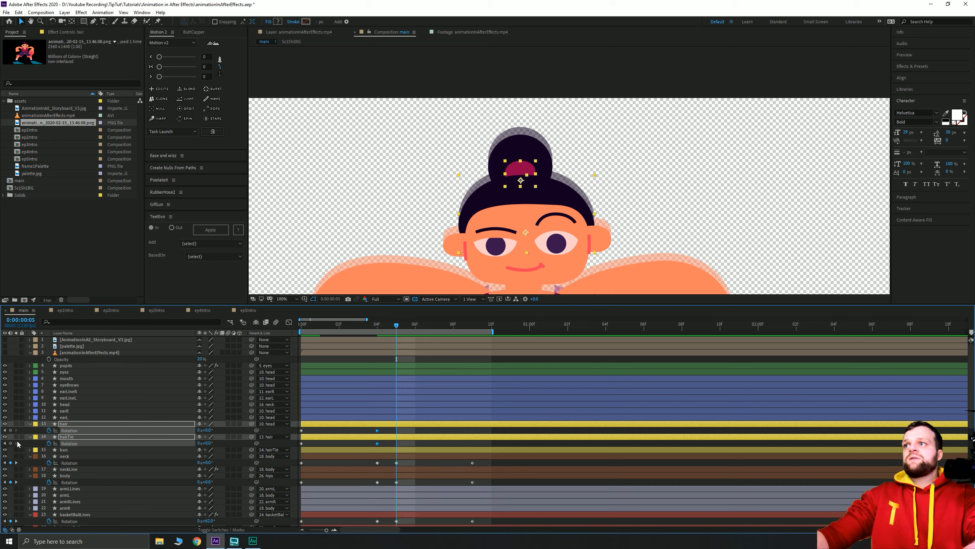
{"action": "left_click", "coordinate": [470, 331]}
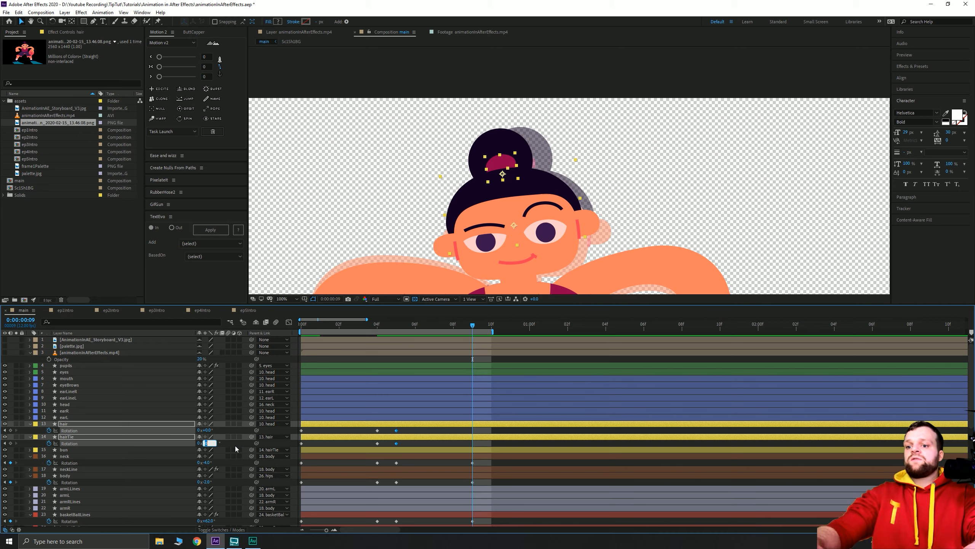
{"action": "type", "text": "2"}
{"action": "key", "text": "Return"}
{"action": "left_click", "coordinate": [316, 431]}
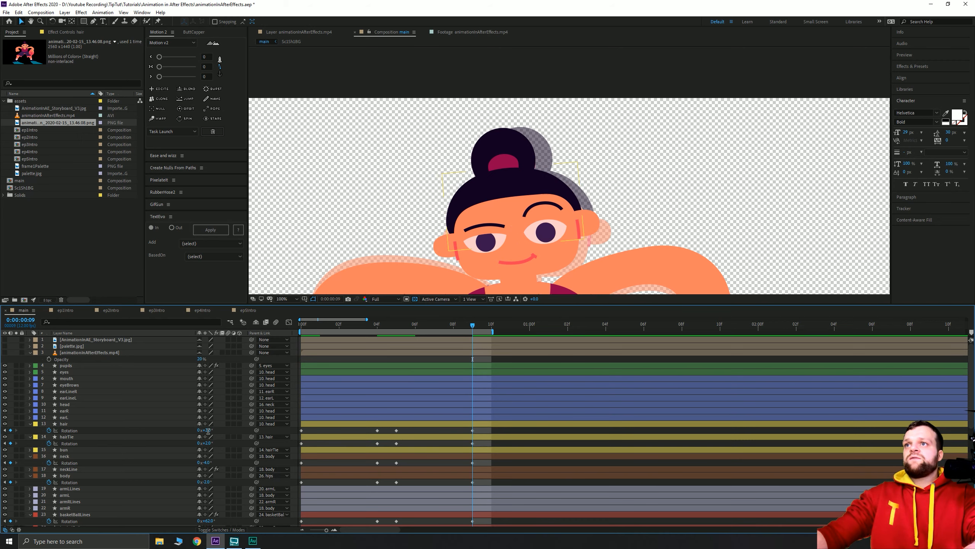
{"action": "left_click", "coordinate": [208, 431]}
{"action": "type", "text": "4"}
{"action": "key", "text": "Return"}
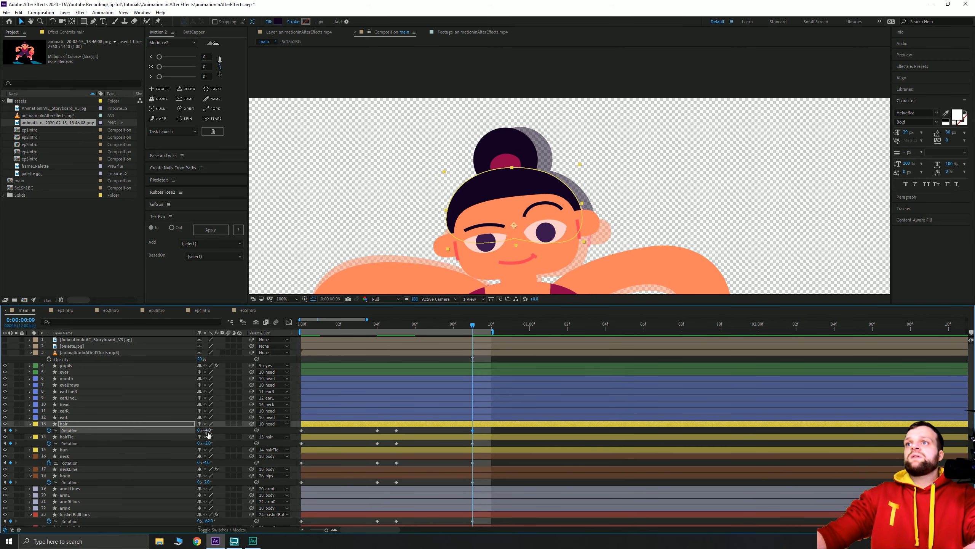
- Change the rotation on frame 9 to -4° for the hair layer and -2° for the hairTie layer
{"action": "type", "text": "-4"}
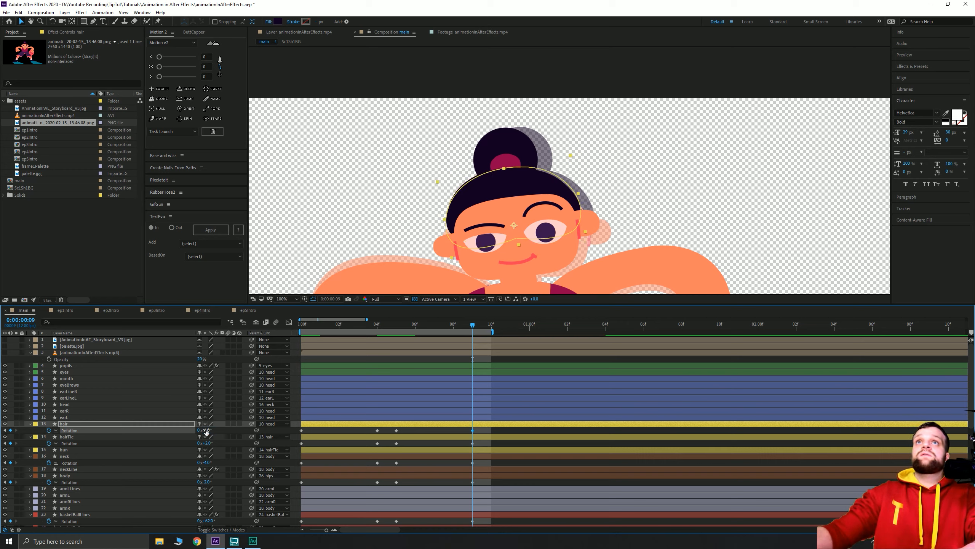
{"action": "key", "text": "Return"}
{"action": "left_click", "coordinate": [208, 442]}
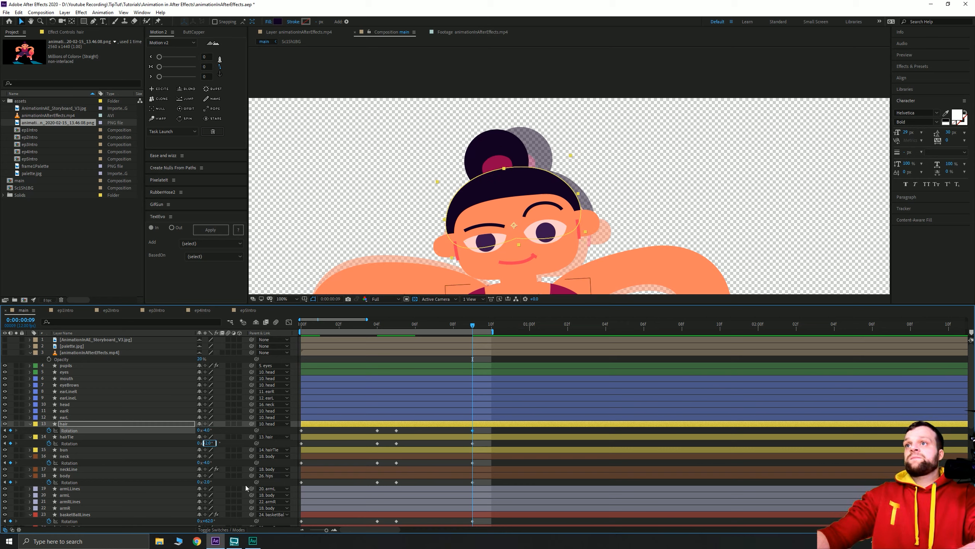
{"action": "type", "text": "-4"}
{"action": "key", "text": "Return"}
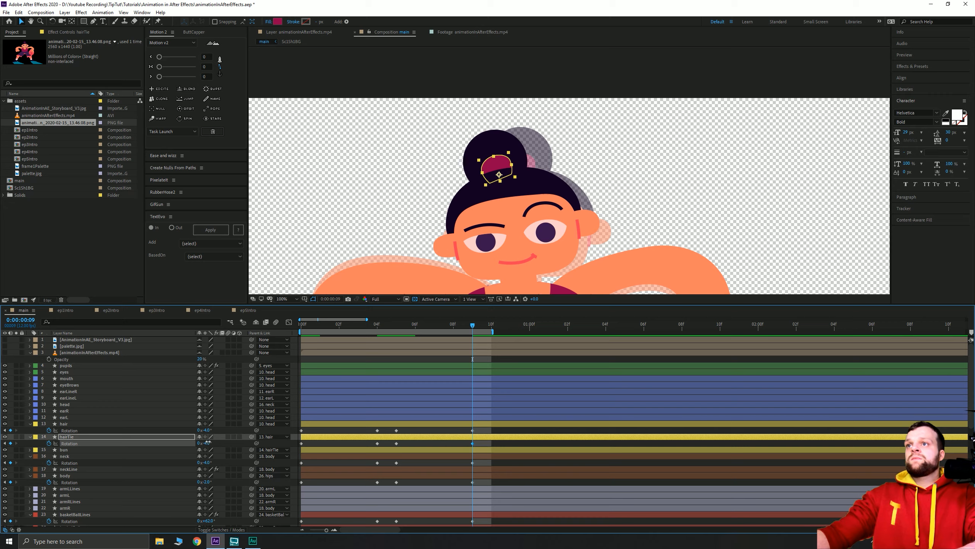
{"action": "left_click", "coordinate": [207, 442]}
{"action": "type", "text": "-2"}
{"action": "key", "text": "Return"}
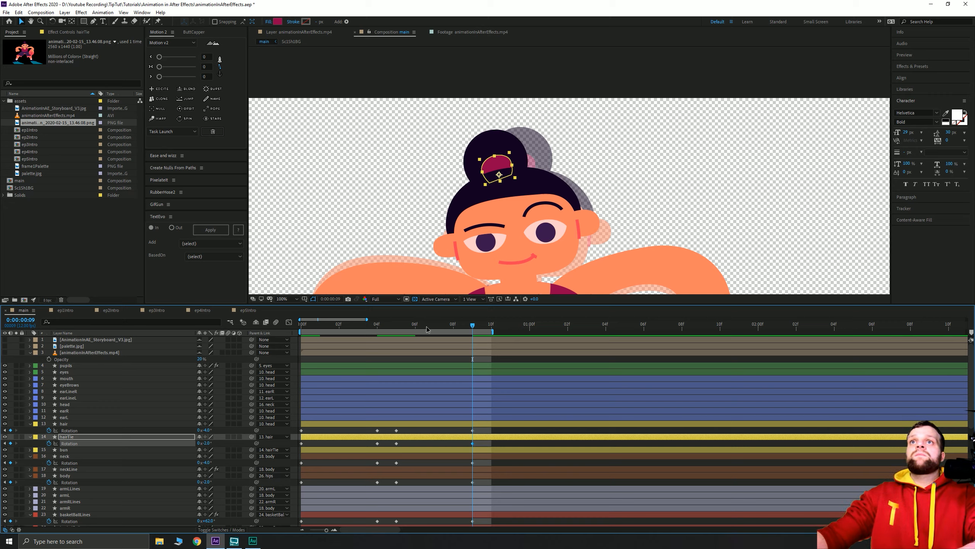
- Reveal the bun layer's rotation and position and enable keyframing for both on frame 0
{"action": "key", "text": "Home"}
{"action": "key", "text": "space"}
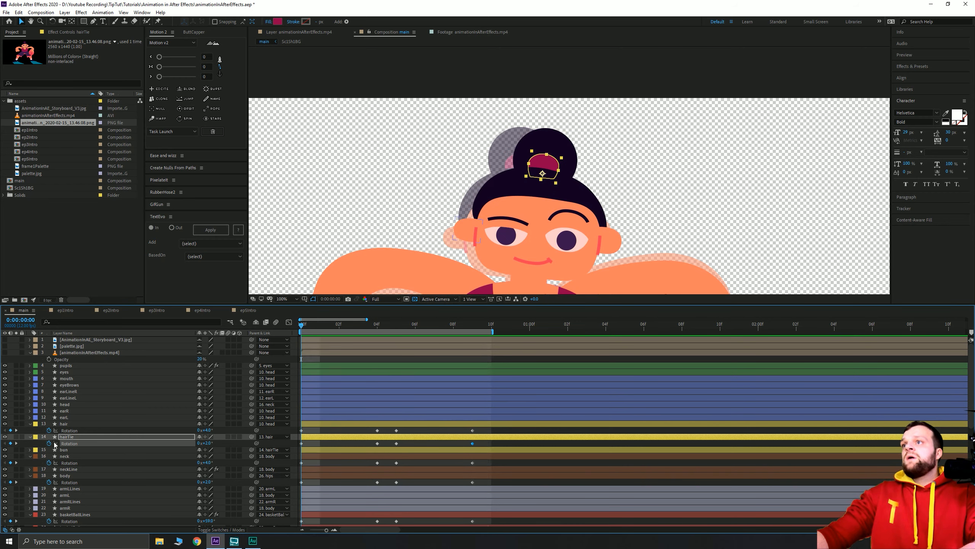
{"action": "left_click", "coordinate": [64, 424]}
{"action": "left_click", "coordinate": [66, 438]}
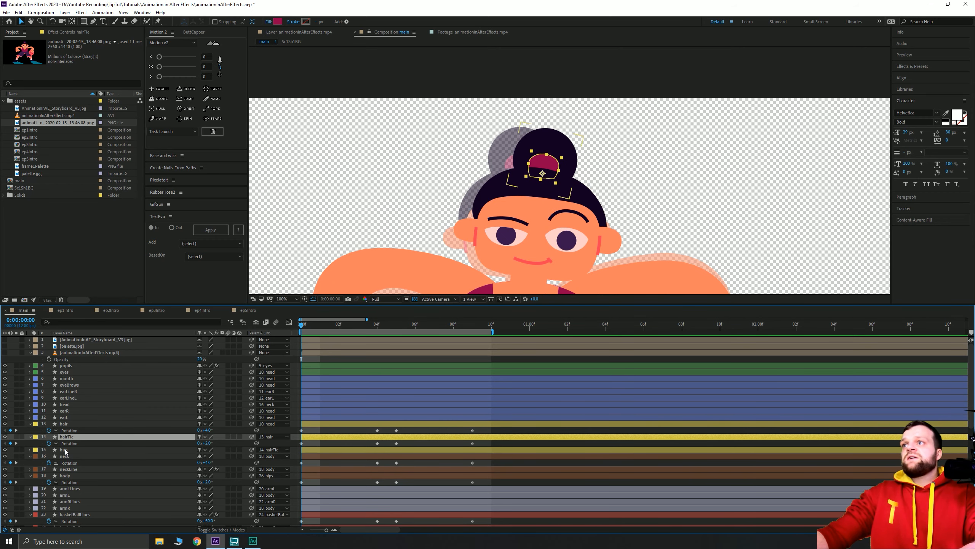
{"action": "left_click", "coordinate": [64, 450]}
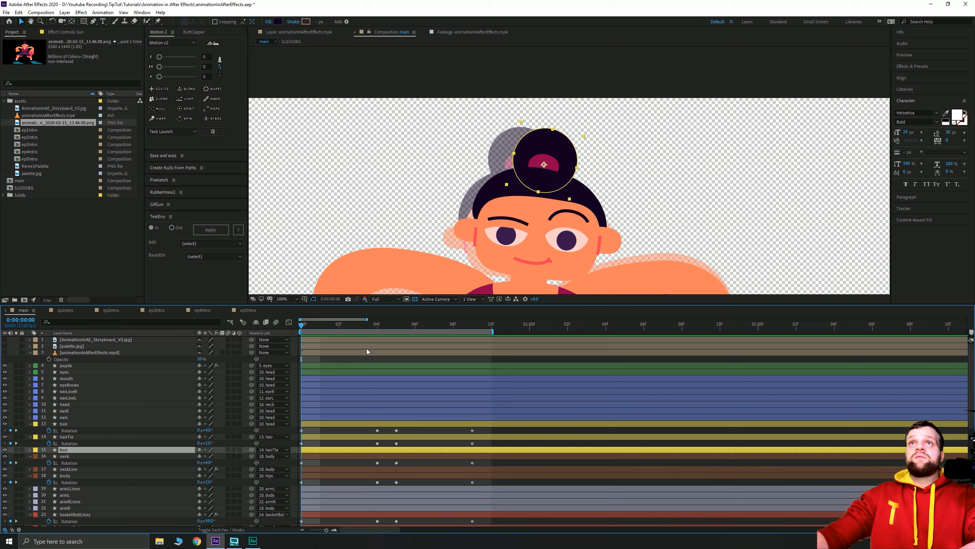
{"action": "left_click_drag", "start_coordinate": [316, 330], "coordinate": [300, 330]}
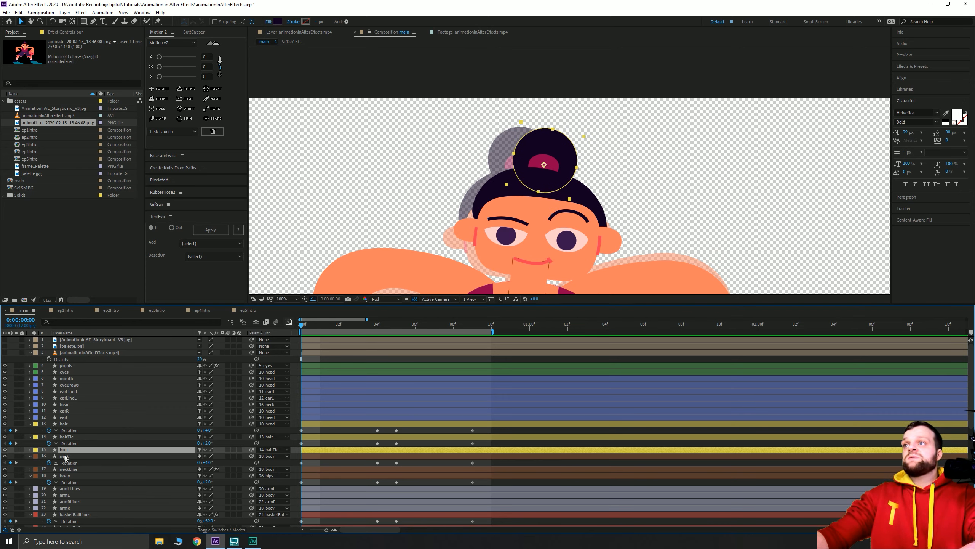
{"action": "key", "text": "r"}
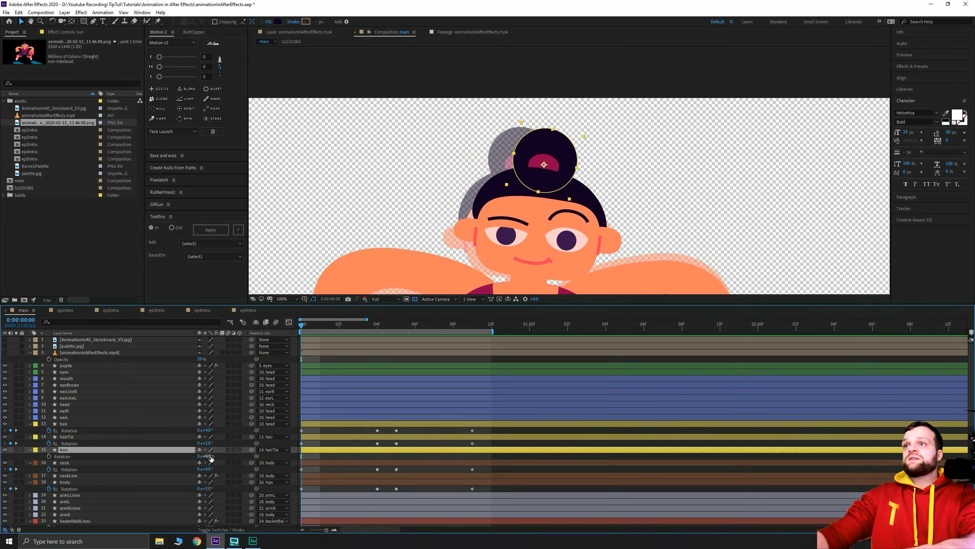
{"action": "left_click", "coordinate": [49, 456]}
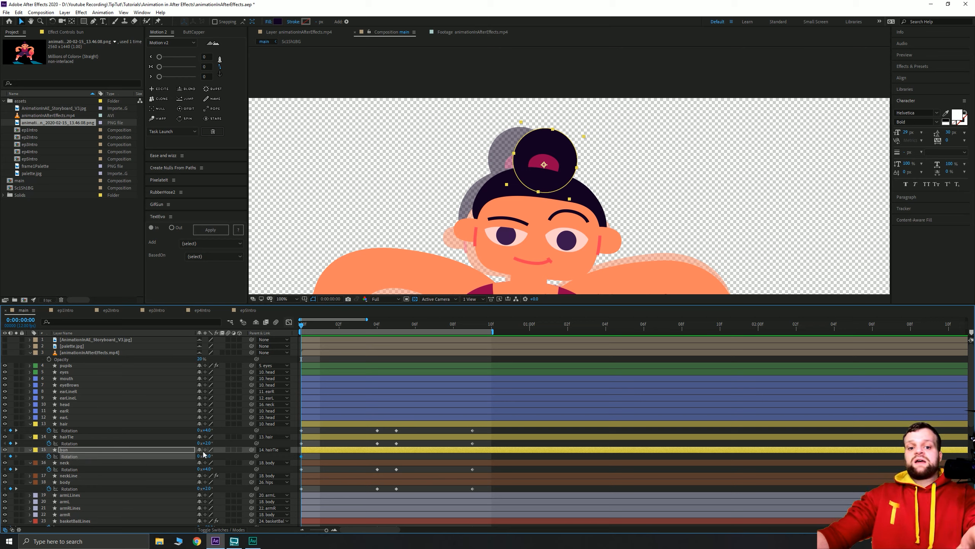
{"action": "key", "text": "shift+p"}
{"action": "left_click", "coordinate": [49, 456]}
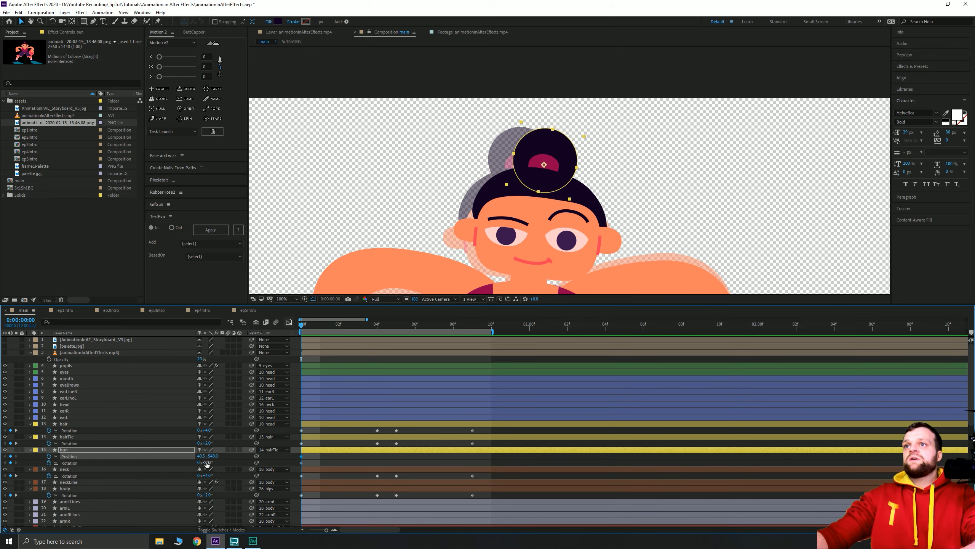
- Set the bun's rotation to 6° on frame 0 and nudge the bun about 10 px to the right
{"action": "left_click_drag", "start_coordinate": [206, 463], "coordinate": [342, 453]}
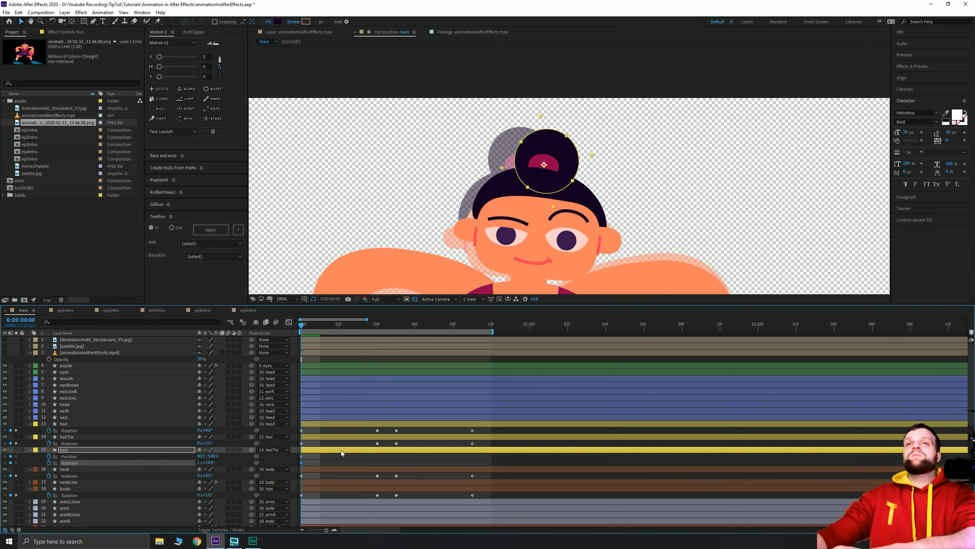
{"action": "key", "text": "ctrl+z"}
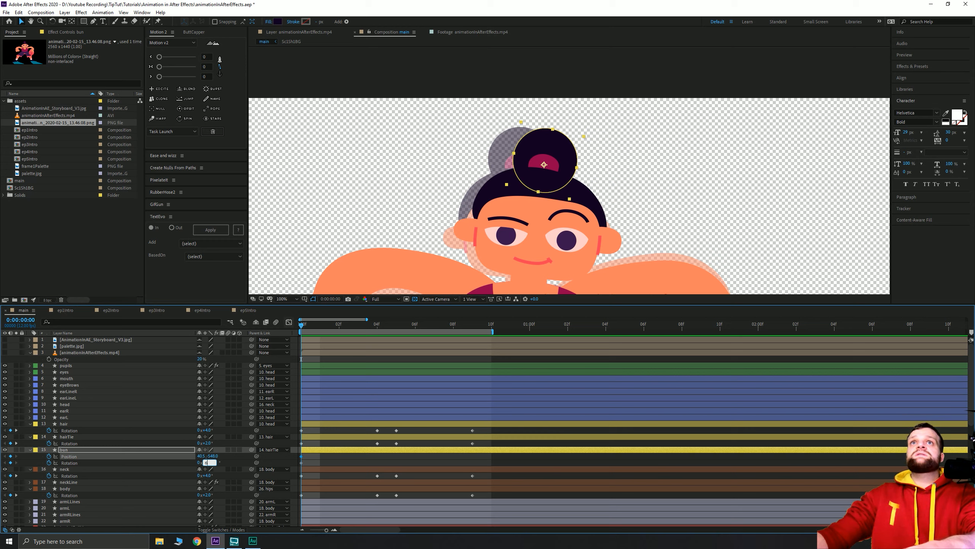
{"action": "key", "text": "Return"}
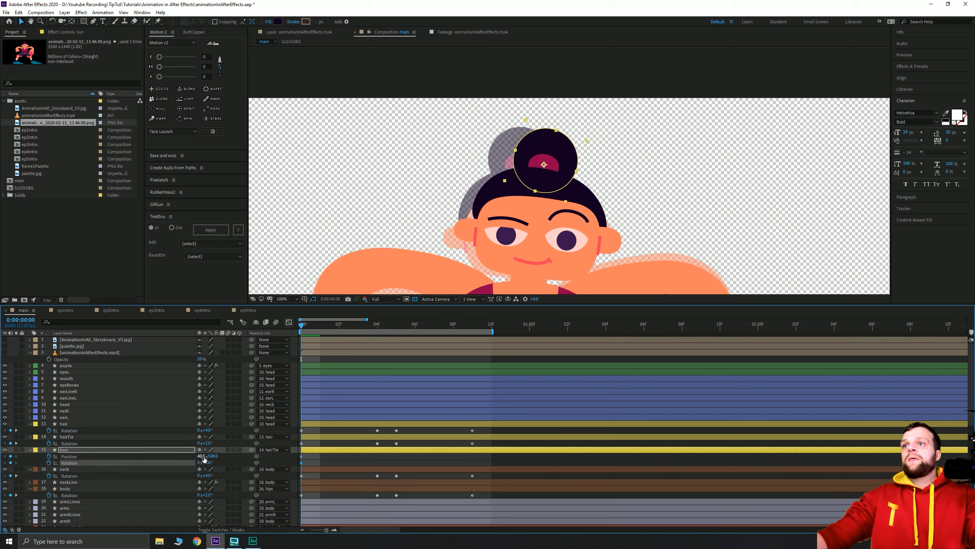
{"action": "left_click", "coordinate": [320, 455]}
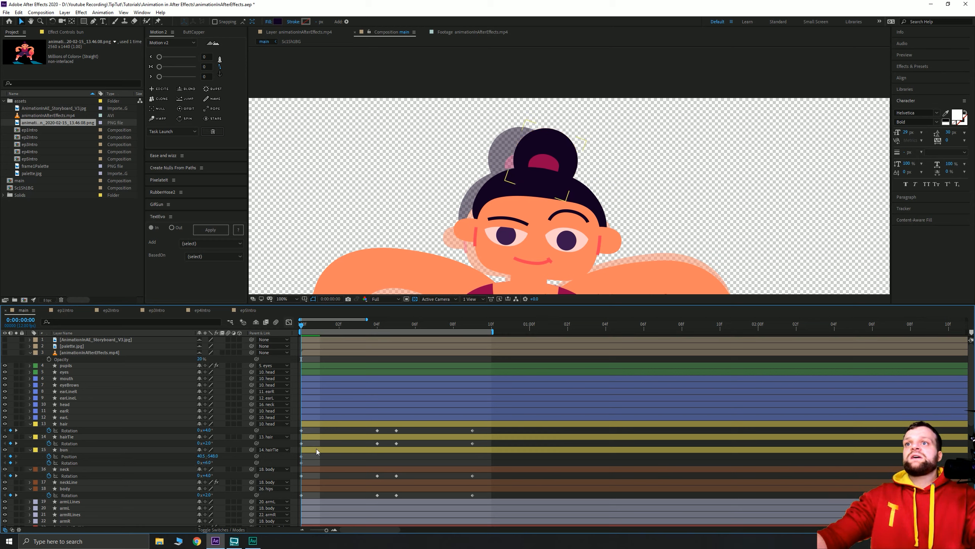
{"action": "left_click", "coordinate": [321, 449]}
{"action": "key", "text": "shift+Right"}
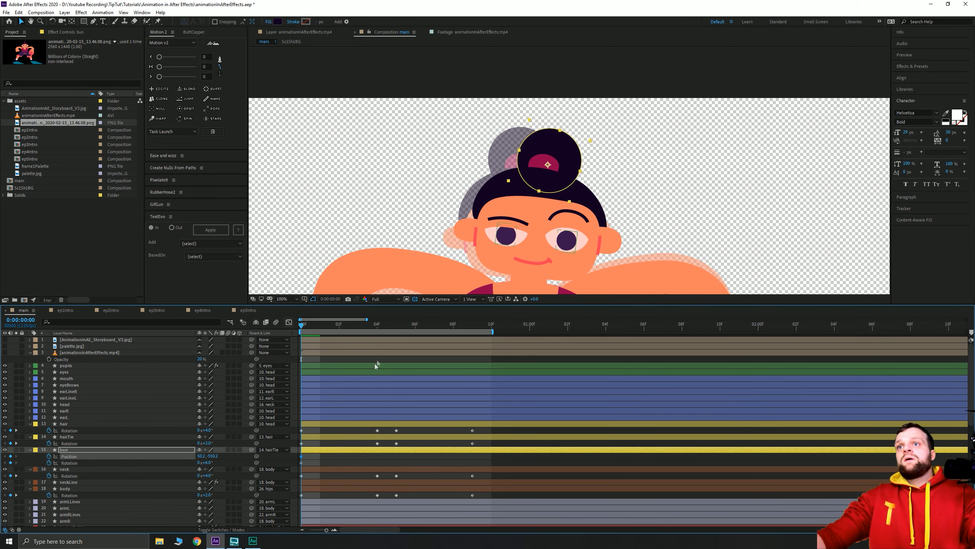
- Keyframe the bun on frame 4 with 0° rotation and its position nudged about 10 px back to the left
{"action": "left_click", "coordinate": [378, 325]}
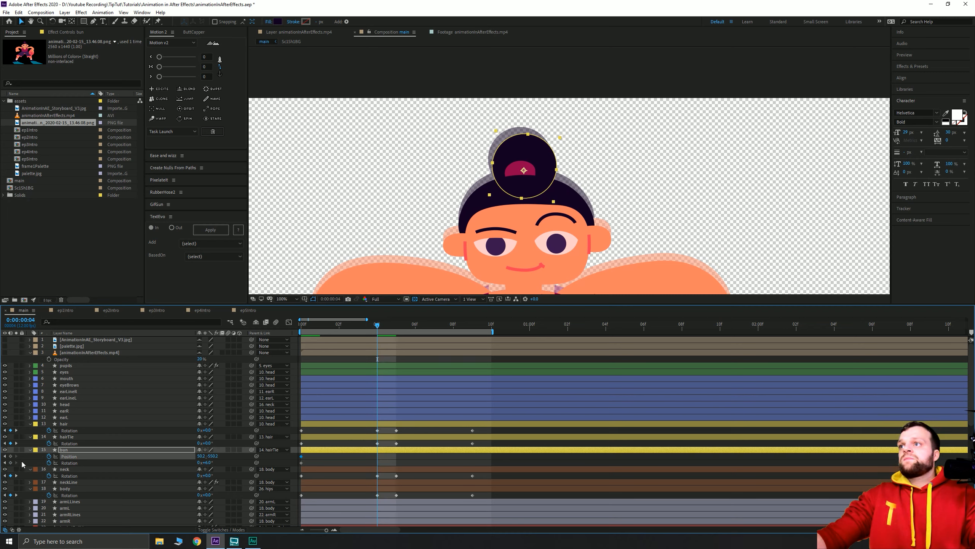
{"action": "left_click", "coordinate": [10, 462]}
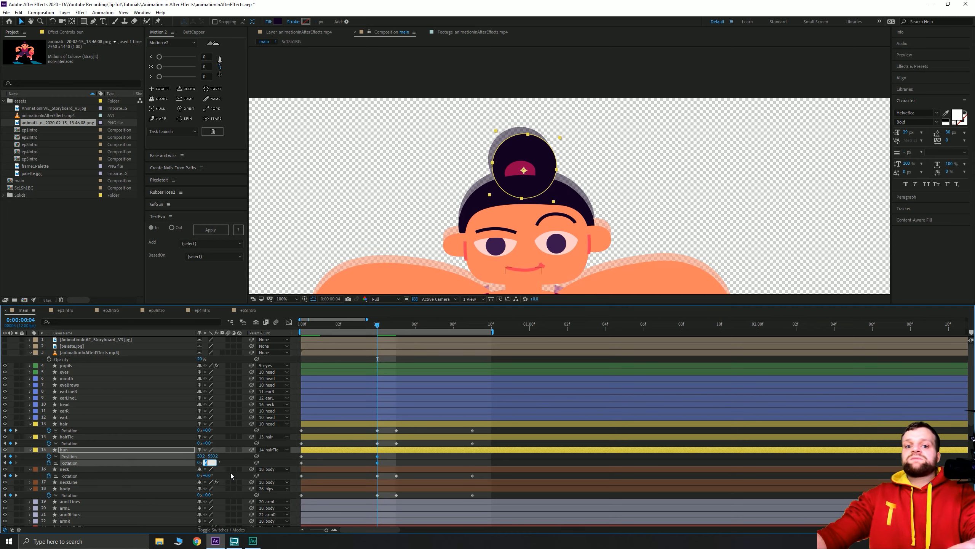
{"action": "type", "text": "0"}
{"action": "key", "text": "Return"}
{"action": "left_click", "coordinate": [358, 454]}
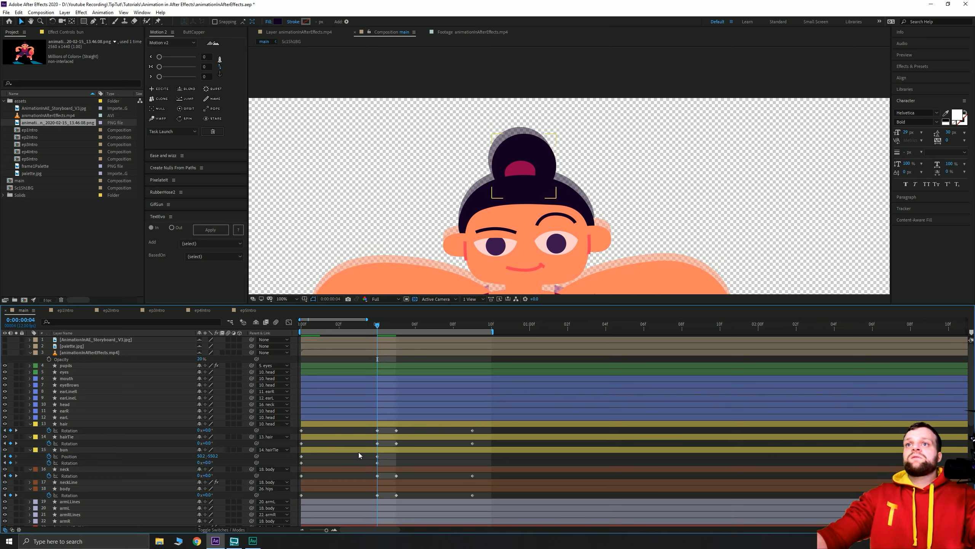
{"action": "left_click", "coordinate": [360, 451]}
{"action": "key", "text": "shift+Left"}
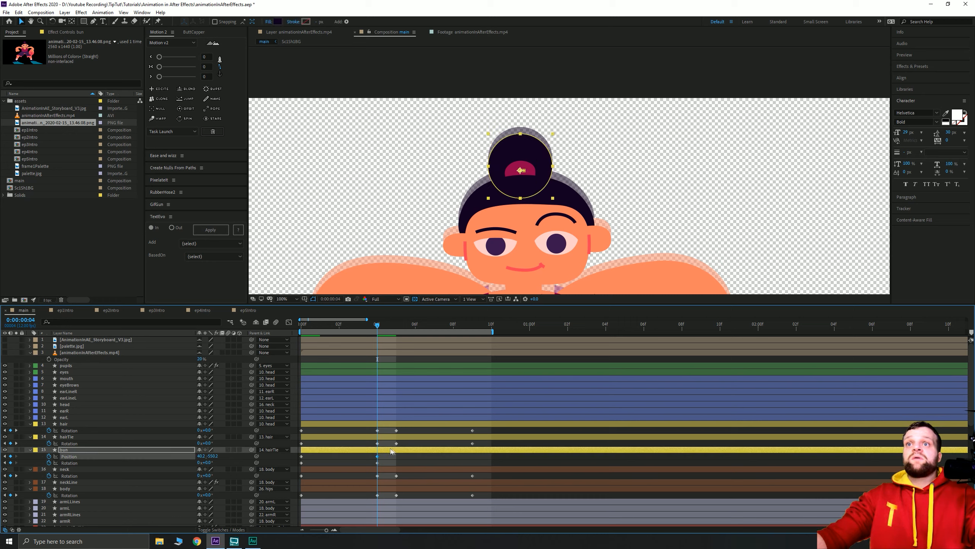
- Hold the bun's position and rotation on frame 5, and on frame 9 rotate it to -6° and nudge it about 10 px left
{"action": "left_click", "coordinate": [395, 330]}
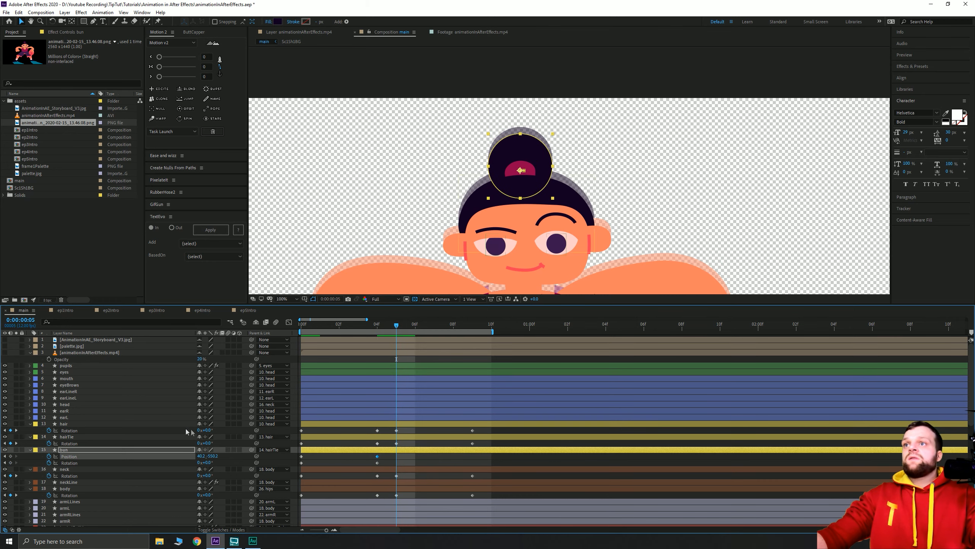
{"action": "left_click", "coordinate": [11, 462]}
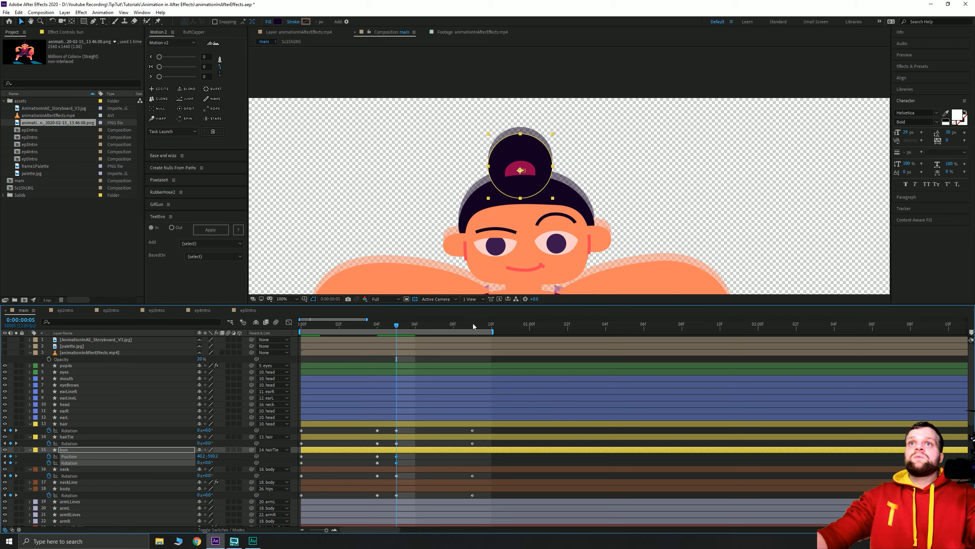
{"action": "left_click", "coordinate": [472, 323]}
{"action": "left_click", "coordinate": [207, 462]}
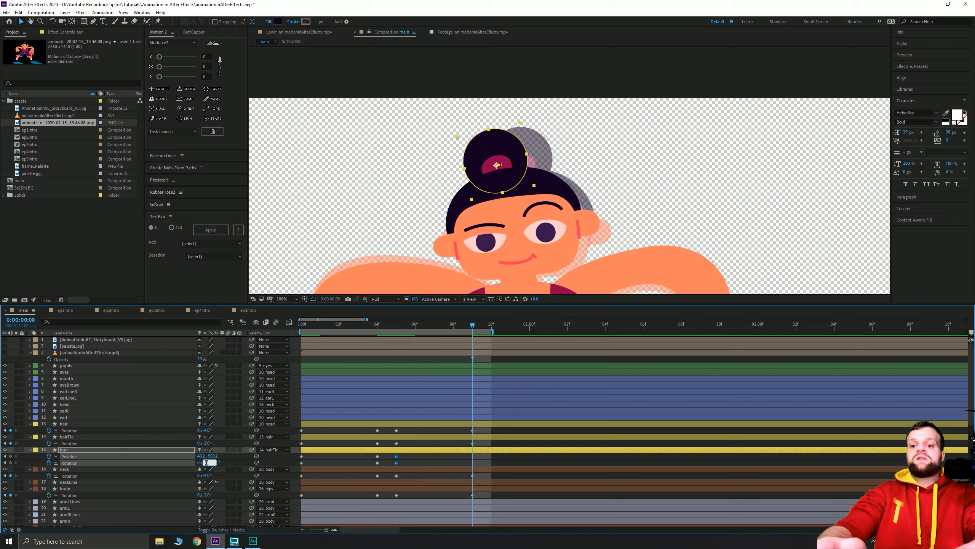
{"action": "type", "text": "-6"}
{"action": "key", "text": "Return"}
{"action": "key", "text": "shift+Left"}
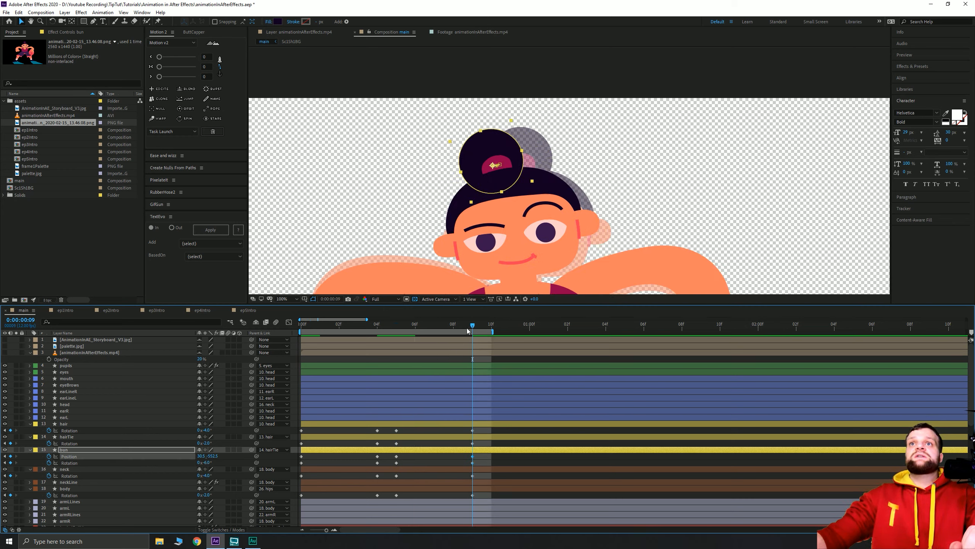
- Play back the full figure's motion to check the hair and bun animation
{"action": "key", "text": "space"}
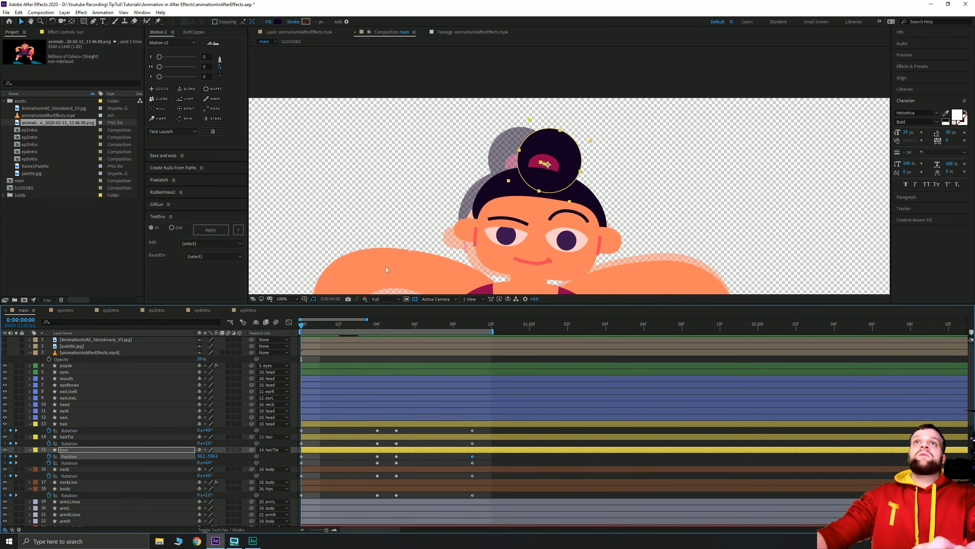
{"action": "scroll", "coordinate": [455, 194], "scroll_direction": "down", "scroll_amount": 2}
{"action": "left_click", "coordinate": [512, 245]}
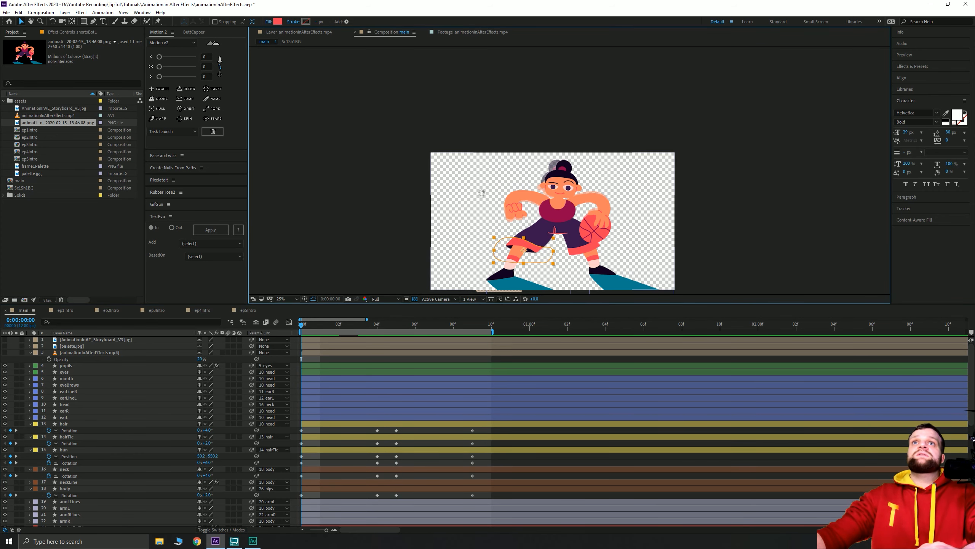
{"action": "key", "text": "space"}
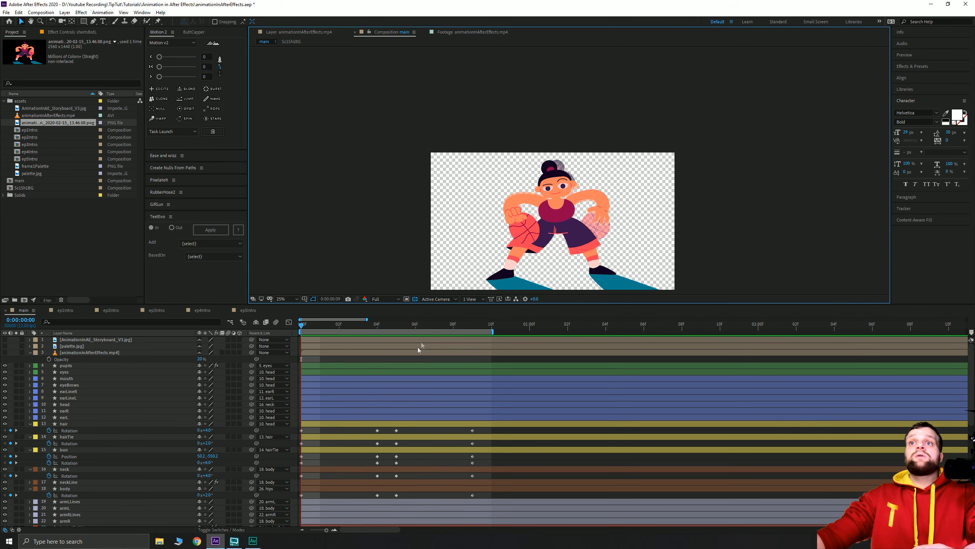
{"action": "key", "text": "space"}
- Shift all hair, hairTie and bun keyframes one frame later so they start on frame 1, and play back the motion
{"action": "left_click_drag", "start_coordinate": [475, 429], "coordinate": [326, 464]}
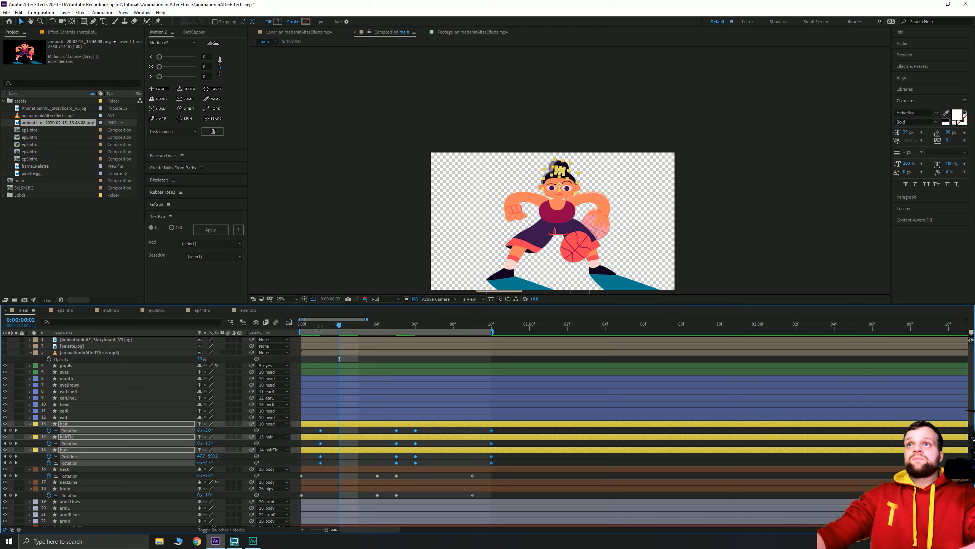
{"action": "left_click_drag", "start_coordinate": [309, 329], "coordinate": [274, 332]}
{"action": "left_click", "coordinate": [312, 227]}
{"action": "key", "text": "space"}
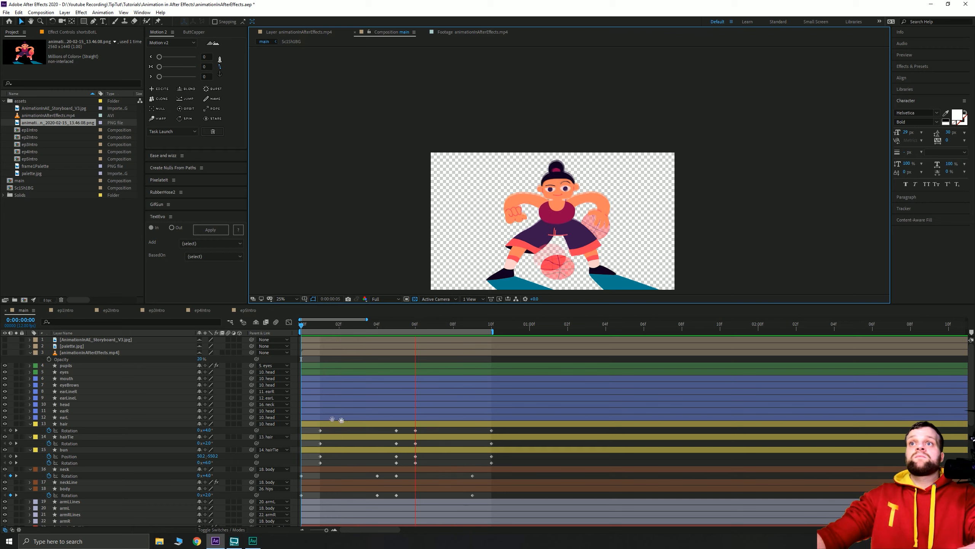
{"action": "key", "text": "space"}
- Shift the hair, hairTie and bun keyframes to start on frame 2, extend the work area past one second and play back
{"action": "left_click_drag", "start_coordinate": [309, 434], "coordinate": [494, 466]}
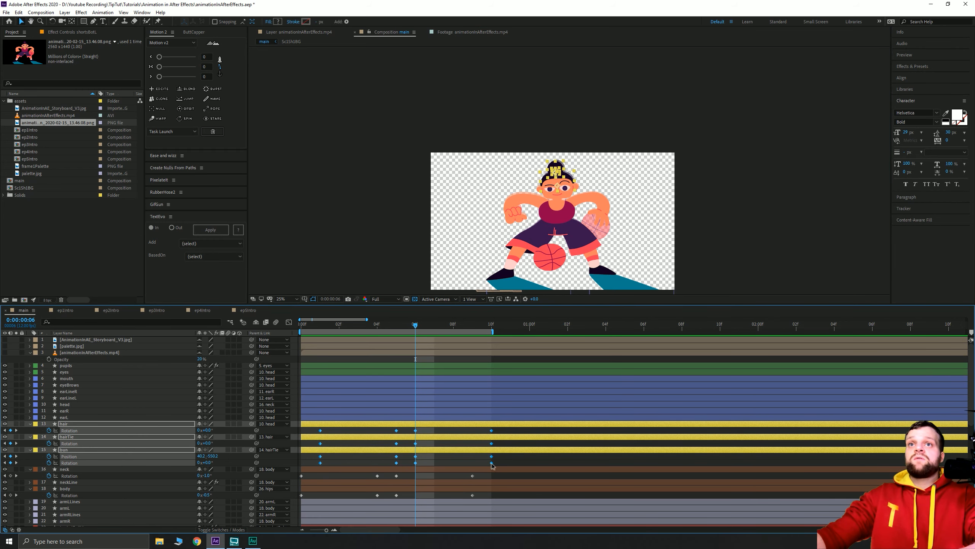
{"action": "left_click_drag", "start_coordinate": [493, 331], "coordinate": [664, 331]}
{"action": "key", "text": "space"}
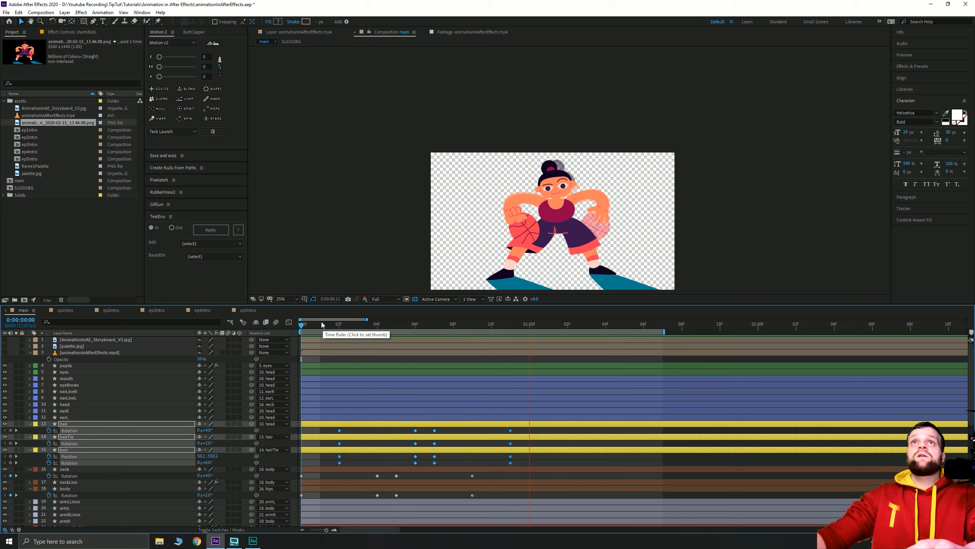
- Scrub through and play back the full motion to check the hair's delayed follow-through
{"action": "left_click_drag", "start_coordinate": [340, 324], "coordinate": [551, 332]}
{"action": "key", "text": "space"}
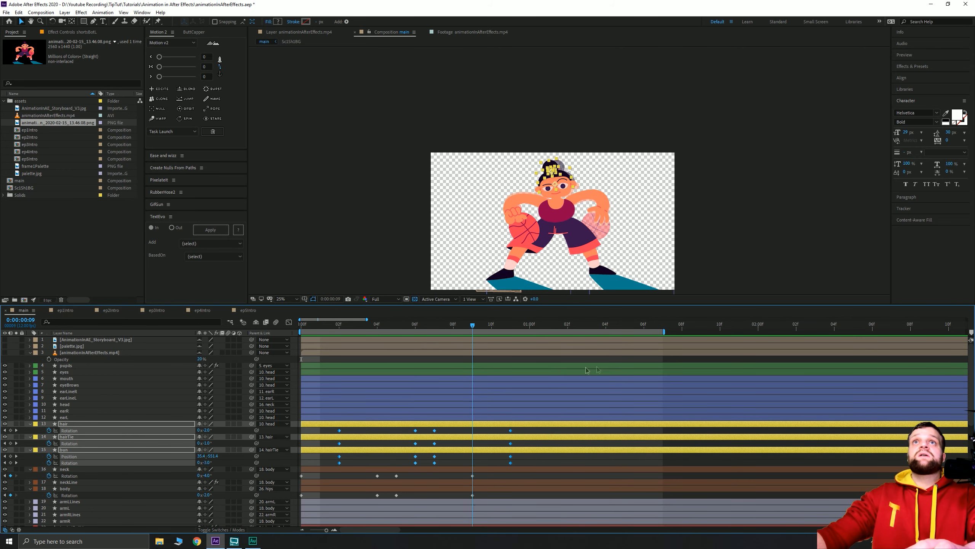
{"action": "key", "text": "space"}
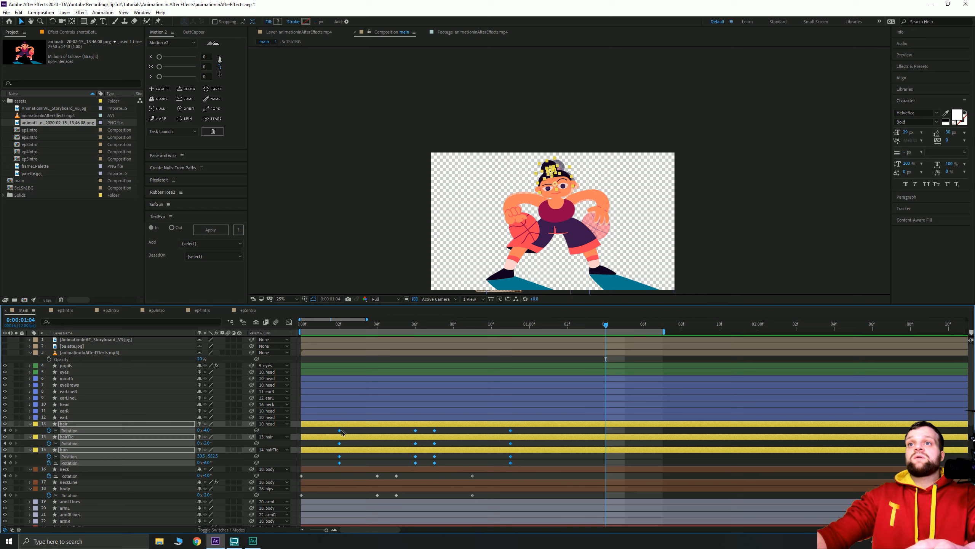
- Try starting the hair, hairTie and bun keyframes on frame 3, play back, and return them to frame 2
{"action": "left_click_drag", "start_coordinate": [340, 430], "coordinate": [359, 430]}
{"action": "left_click_drag", "start_coordinate": [327, 326], "coordinate": [266, 328]}
{"action": "key", "text": "space"}
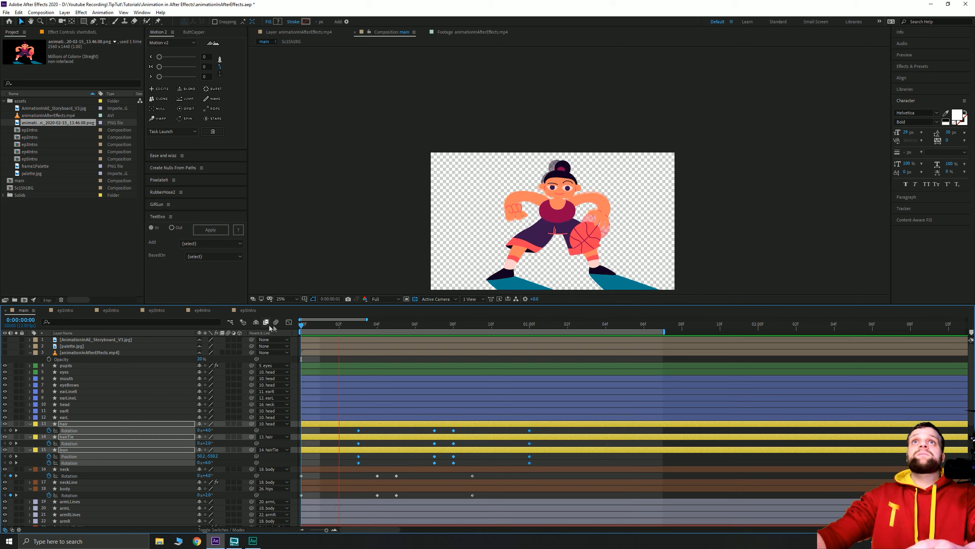
{"action": "key", "text": "space"}
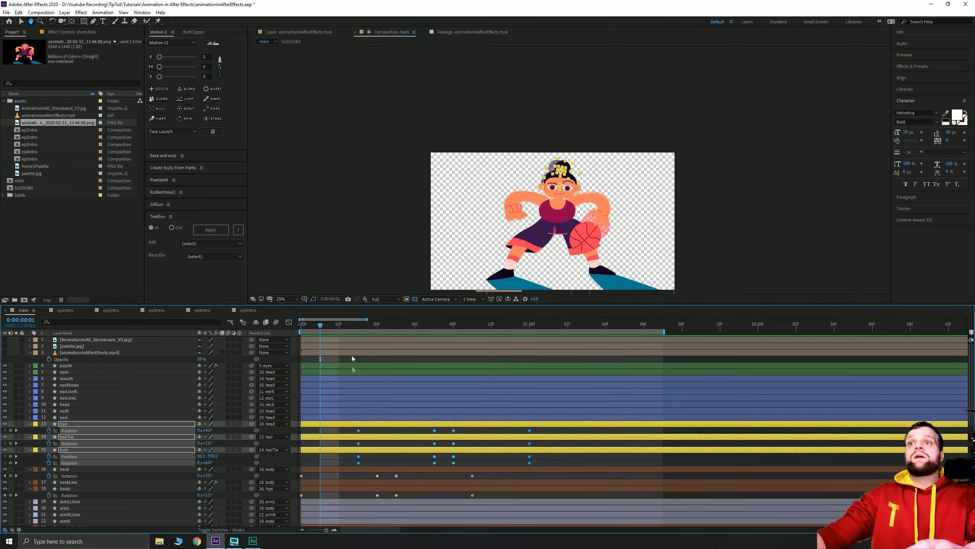
{"action": "left_click_drag", "start_coordinate": [358, 429], "coordinate": [340, 430]}
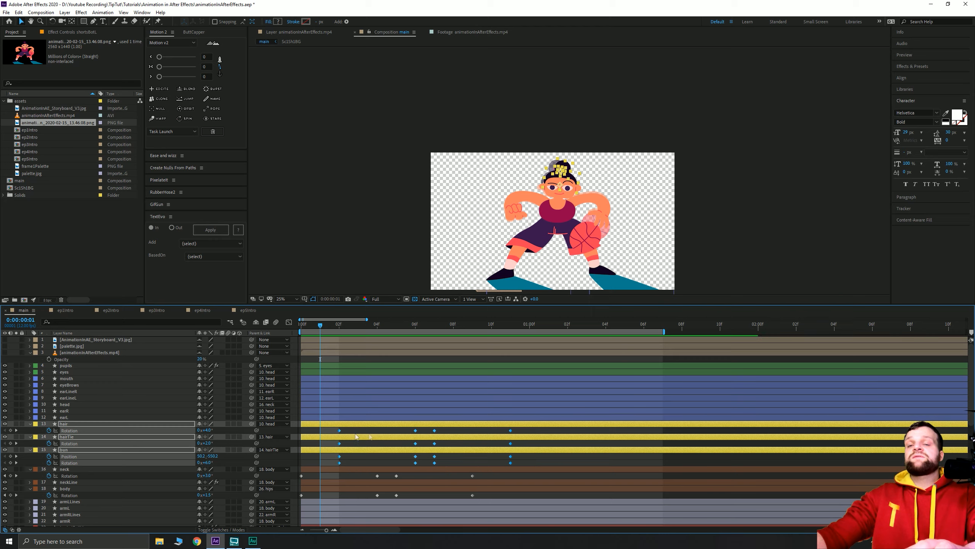
- Deselect the hair keyframes and repeatedly play back the animation, examining the timing of the hair and bun
{"action": "left_click", "coordinate": [548, 460]}
{"action": "key", "text": "space"}
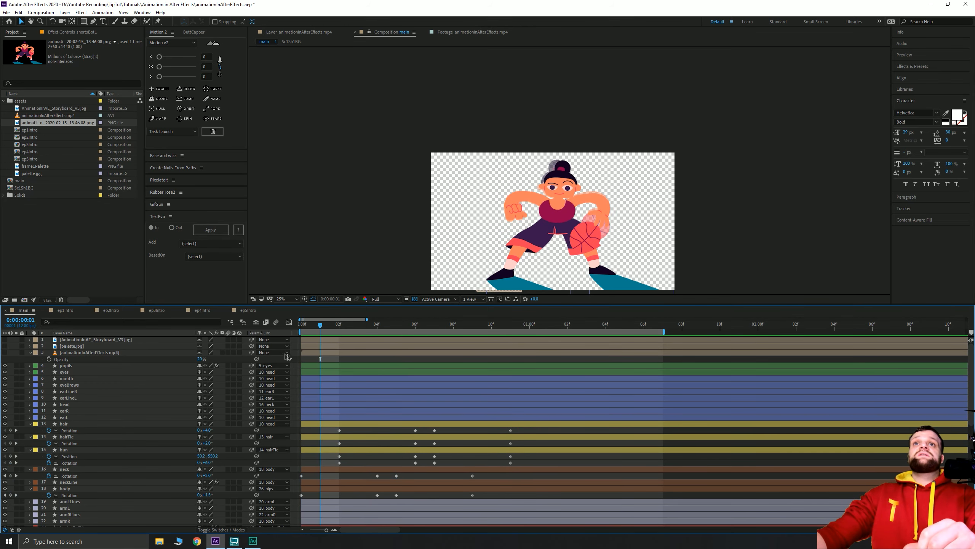
{"action": "key", "text": "space"}
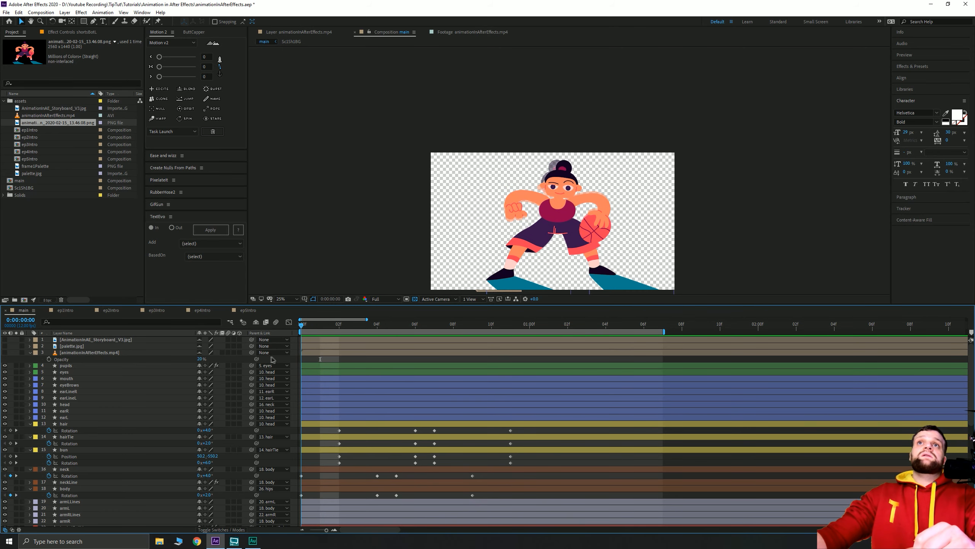
{"action": "key", "text": "space"}
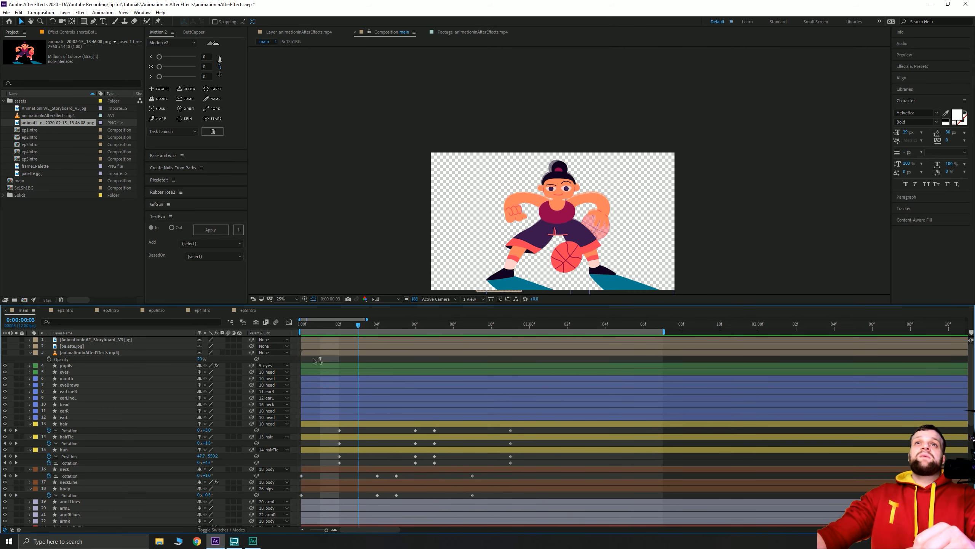
{"action": "key", "text": "space"}
{"action": "key", "text": "space"}
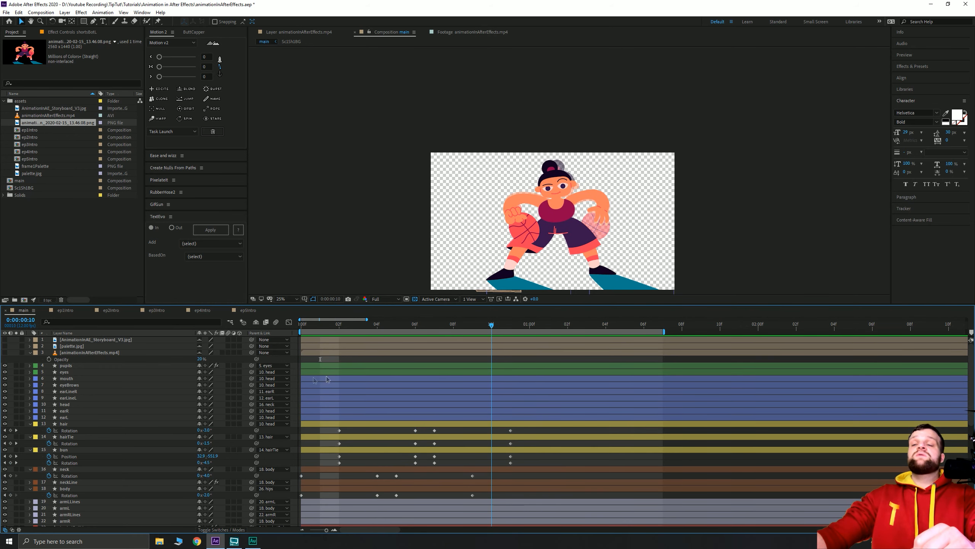
{"action": "key", "text": "space"}
{"action": "key", "text": "space"}
{"action": "key", "text": "space"}
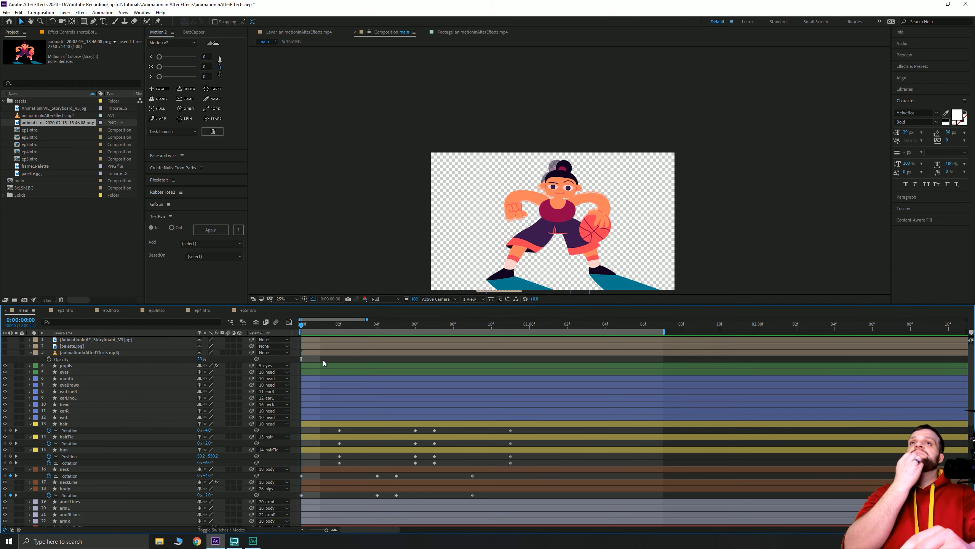
- Apply Easy Ease to all of the hips' position and rotation keyframes and play back the motion
{"action": "scroll", "coordinate": [353, 415], "scroll_direction": "down", "scroll_amount": 10}
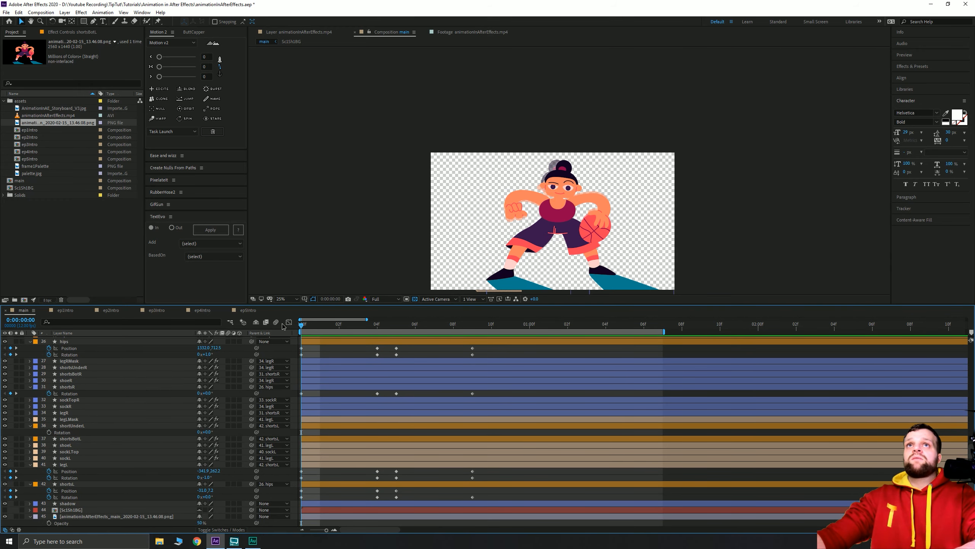
{"action": "scroll", "coordinate": [89, 452], "scroll_direction": "up", "scroll_amount": 1}
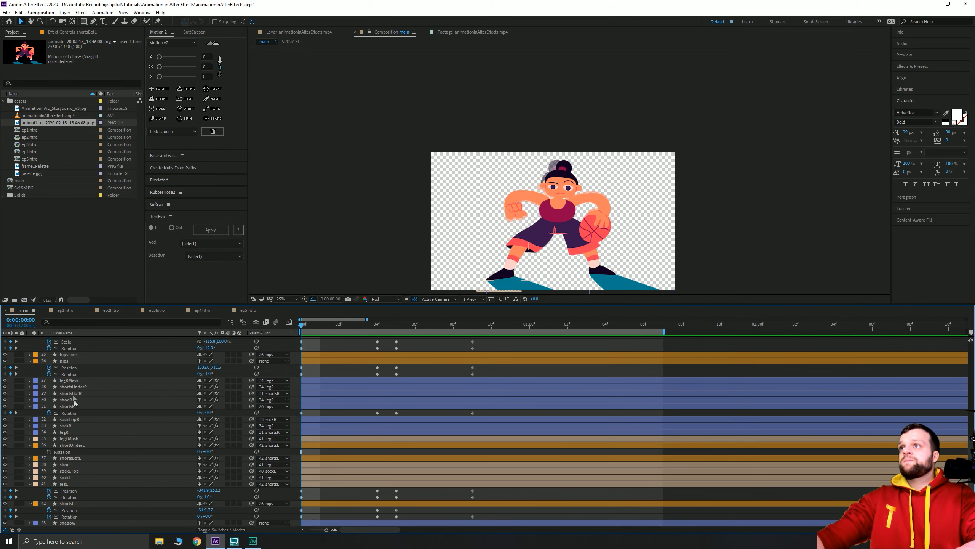
{"action": "left_click", "coordinate": [329, 360]}
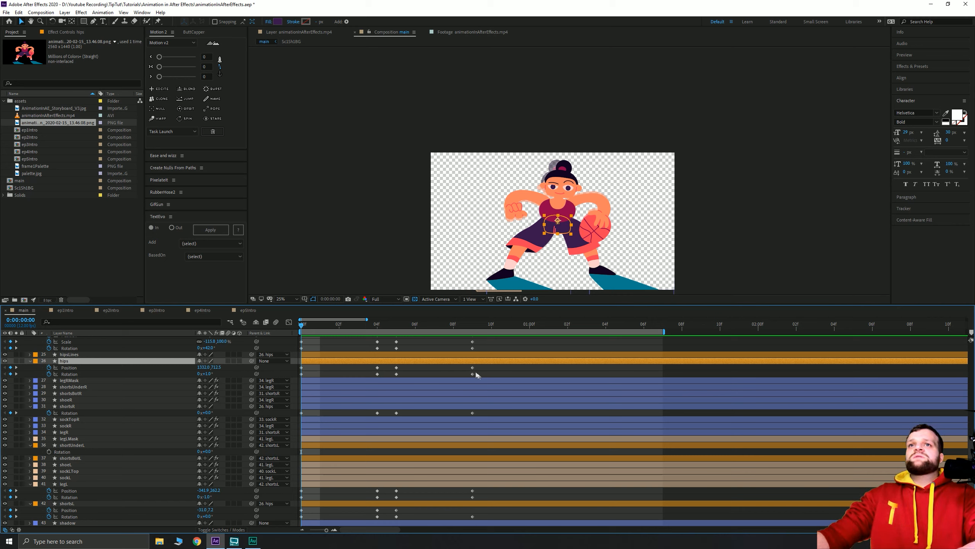
{"action": "left_click_drag", "start_coordinate": [476, 376], "coordinate": [298, 364]}
{"action": "key", "text": "F9"}
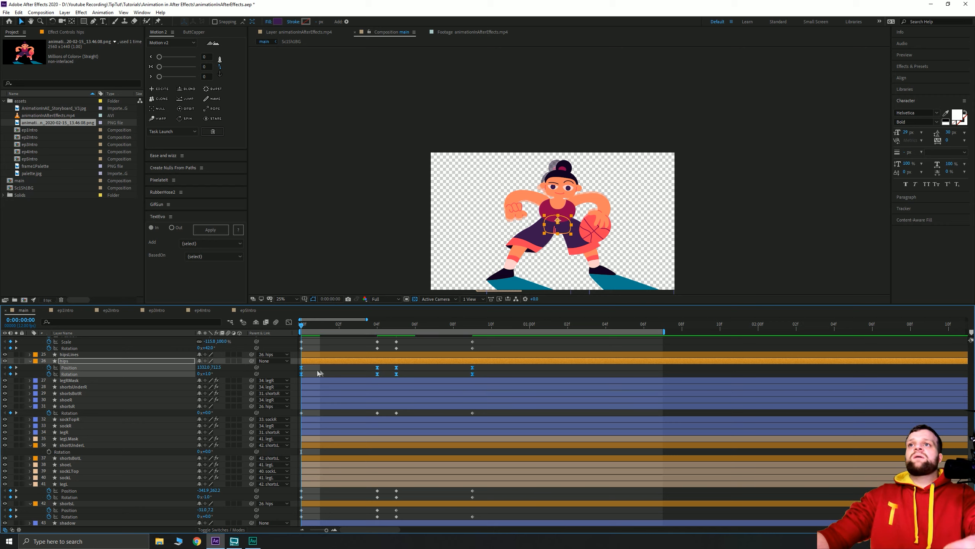
{"action": "left_click_drag", "start_coordinate": [305, 327], "coordinate": [439, 334]}
{"action": "key", "text": "space"}
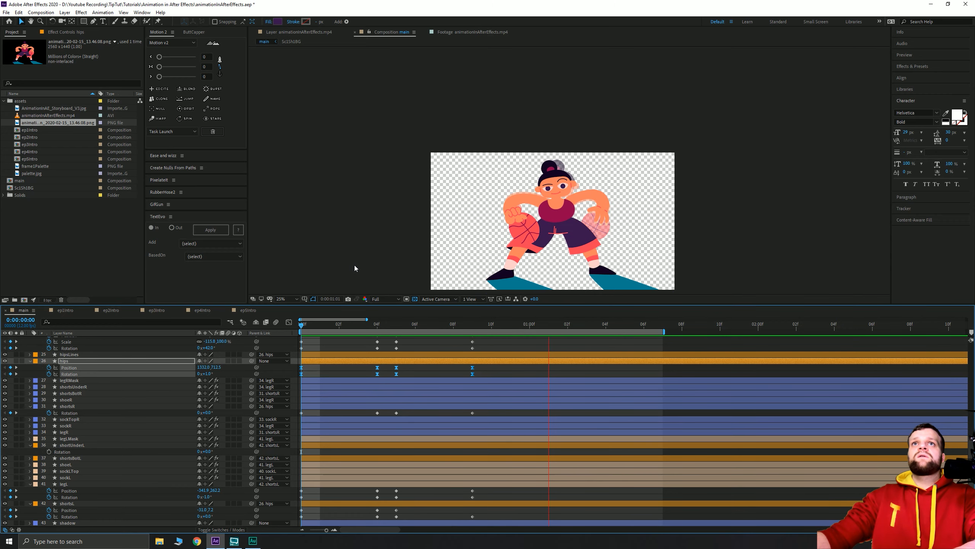
{"action": "key", "text": "space"}
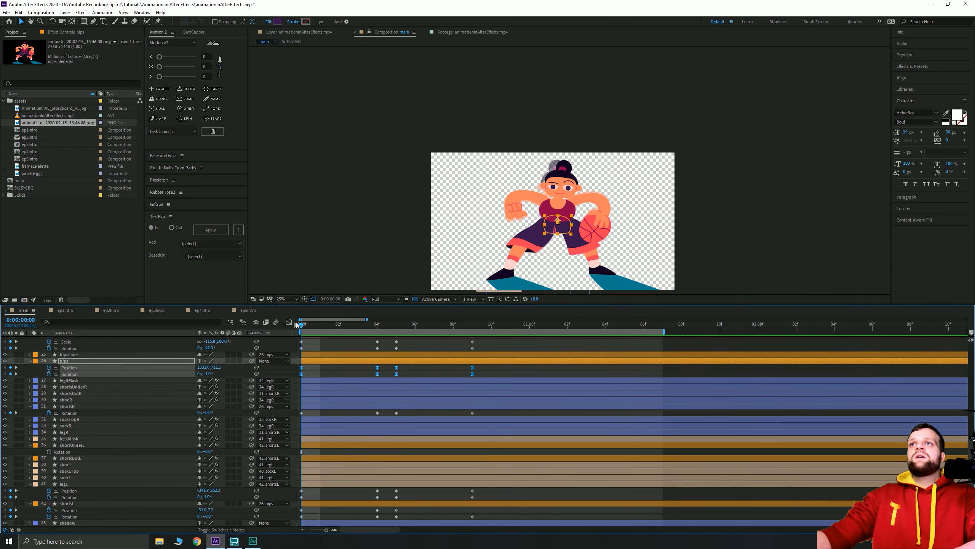
- Examine the hips' animation curves in the graph editor as a value graph, and switch back to the speed graph
{"action": "left_click", "coordinate": [289, 322]}
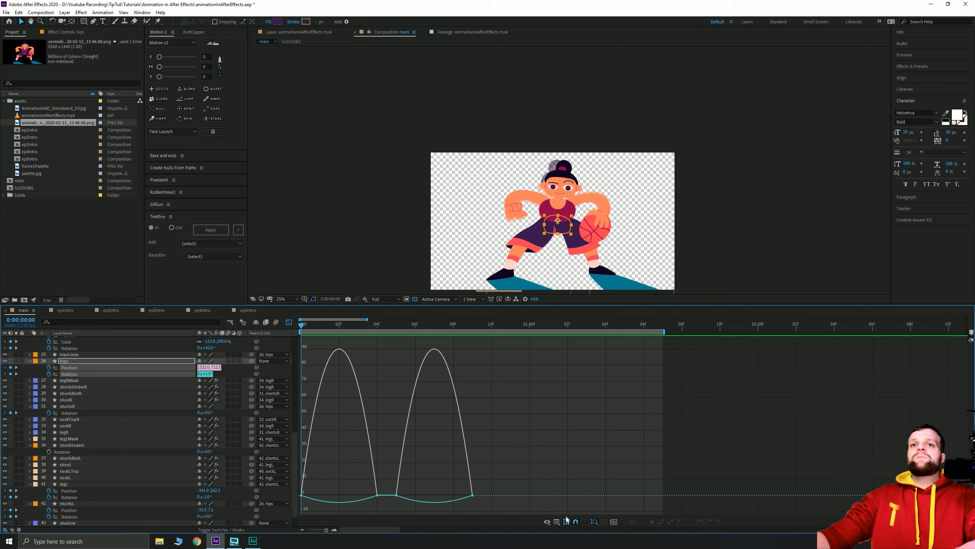
{"action": "left_click", "coordinate": [558, 524]}
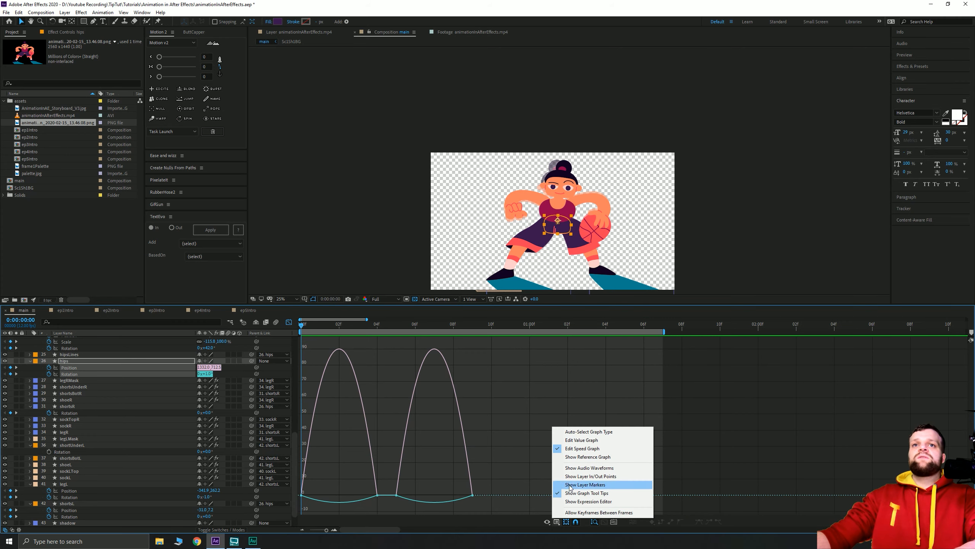
{"action": "left_click", "coordinate": [575, 441]}
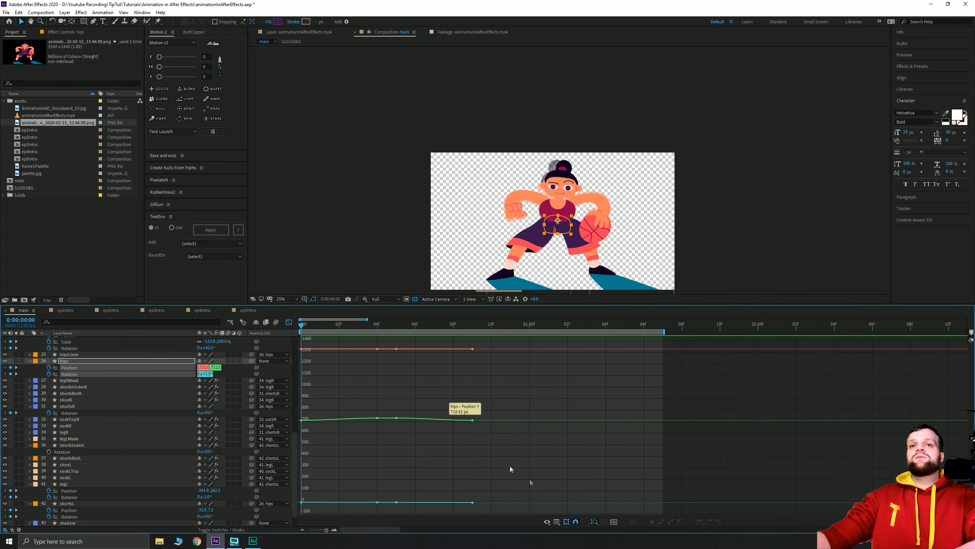
{"action": "left_click", "coordinate": [558, 524]}
{"action": "left_click", "coordinate": [575, 457]}
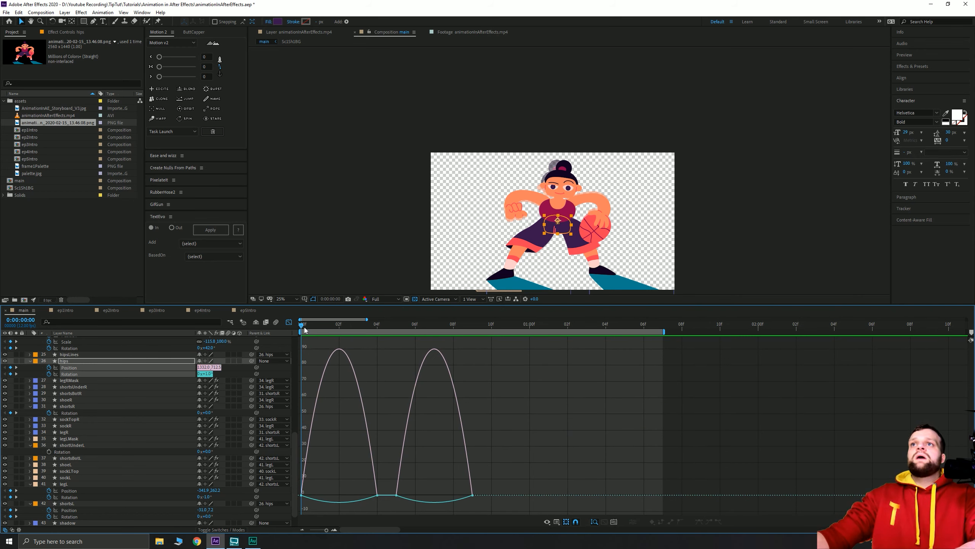
- Adjust the ease handles between frames 0 and 4 on the hips' speed curve, play back, and close the graph editor
{"action": "left_click_drag", "start_coordinate": [312, 327], "coordinate": [465, 348]}
{"action": "left_click_drag", "start_coordinate": [391, 504], "coordinate": [232, 476]}
{"action": "mouse_move", "coordinate": [322, 496]}
{"action": "left_mouse_down"}
{"action": "mouse_move", "coordinate": [367, 499]}
{"action": "mouse_move", "coordinate": [331, 489]}
{"action": "left_mouse_up"}
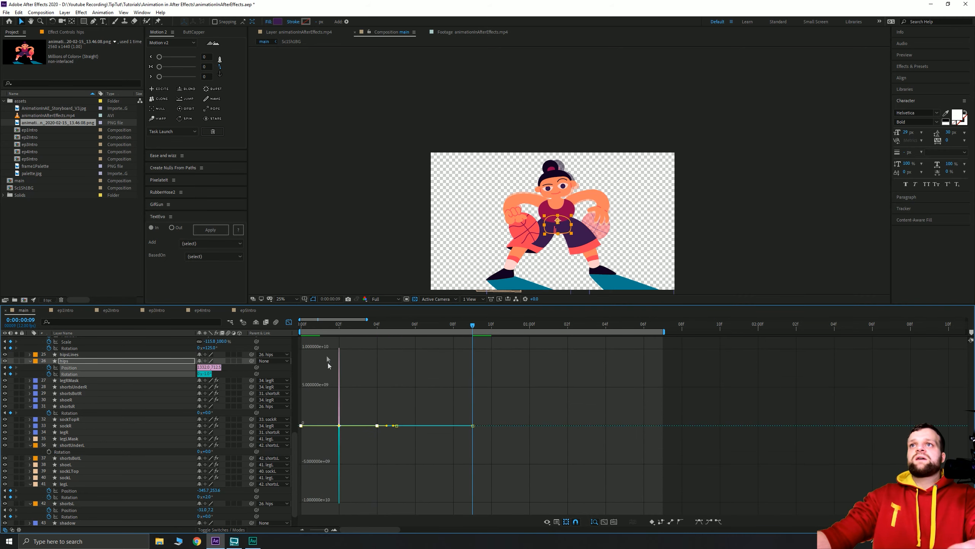
{"action": "left_click_drag", "start_coordinate": [326, 326], "coordinate": [292, 334]}
{"action": "key", "text": "space"}
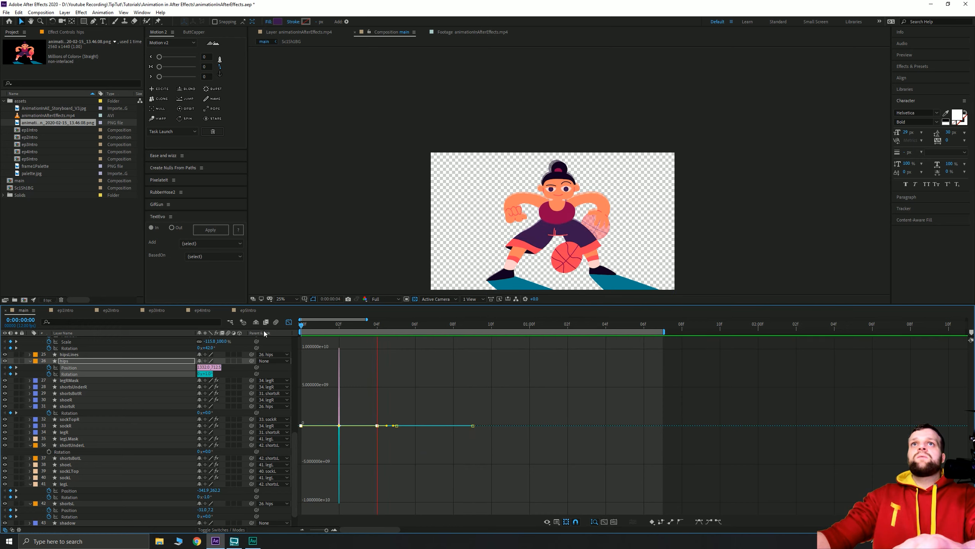
{"action": "left_click", "coordinate": [289, 322]}
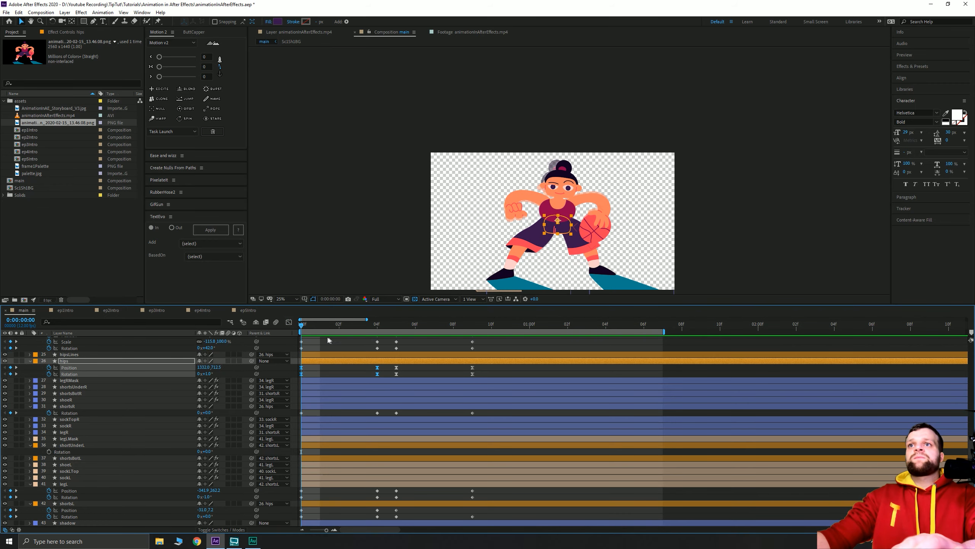
- Recheck the hips keyframes and their speed curves in the graph editor, and preview the eased motion
{"action": "left_click", "coordinate": [288, 322]}
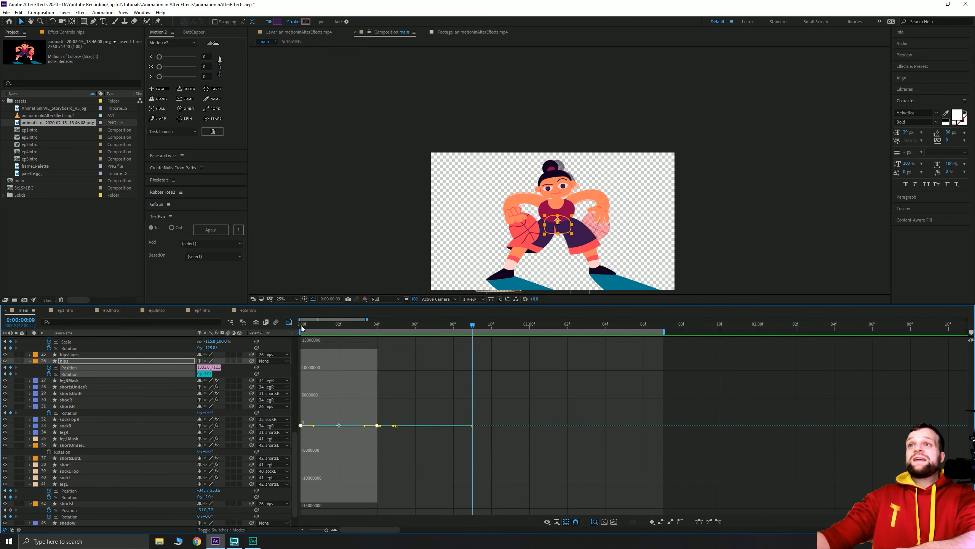
{"action": "left_click", "coordinate": [289, 322]}
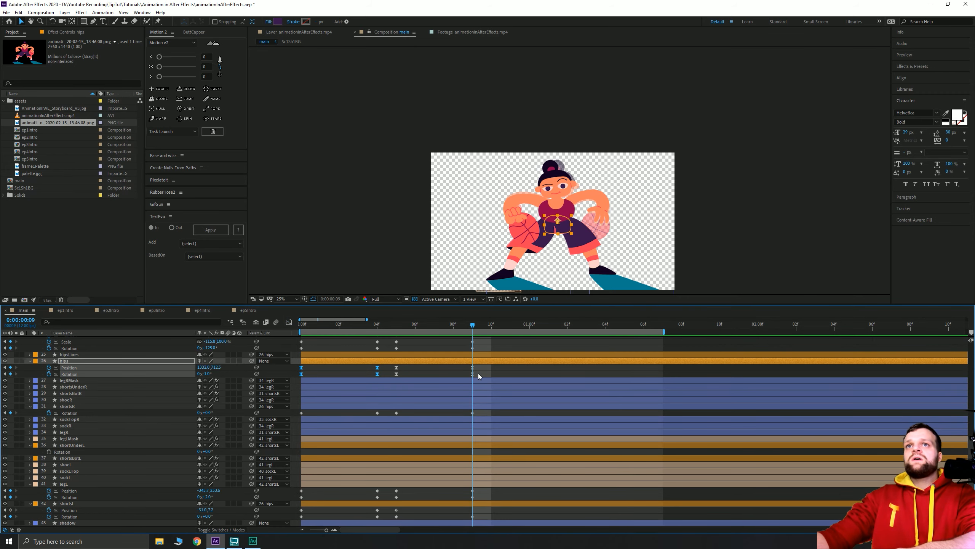
{"action": "left_click_drag", "start_coordinate": [479, 378], "coordinate": [291, 362]}
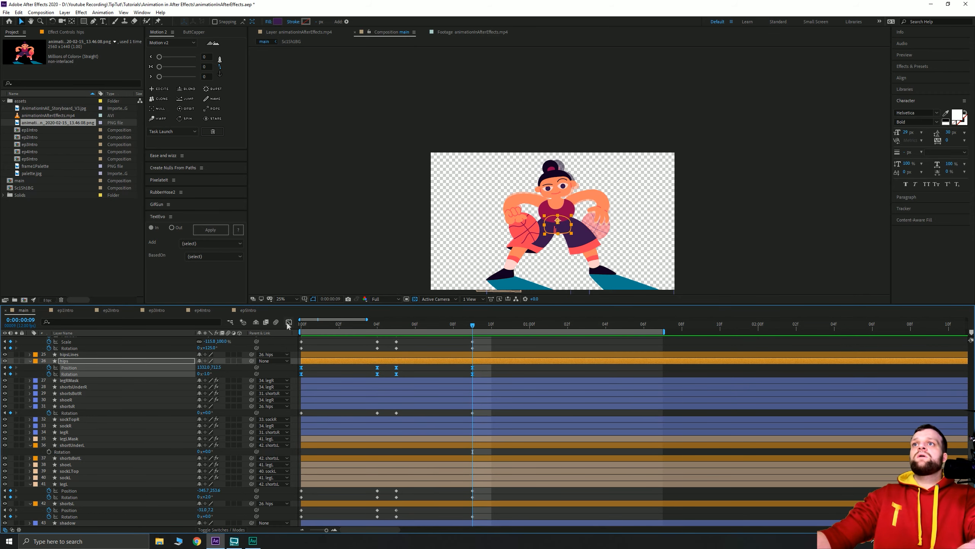
{"action": "left_click", "coordinate": [289, 322]}
{"action": "left_click", "coordinate": [287, 322]}
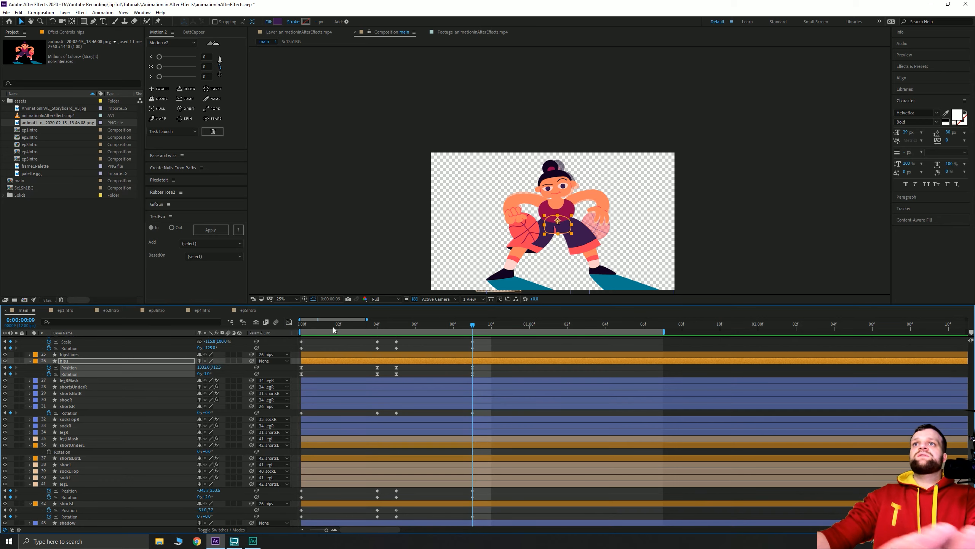
{"action": "left_click_drag", "start_coordinate": [332, 327], "coordinate": [418, 345]}
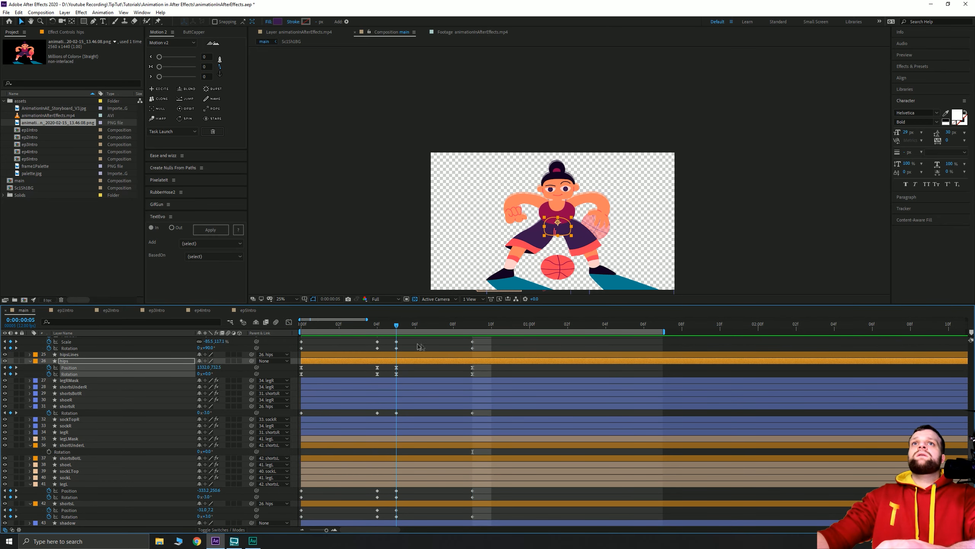
{"action": "key", "text": "space"}
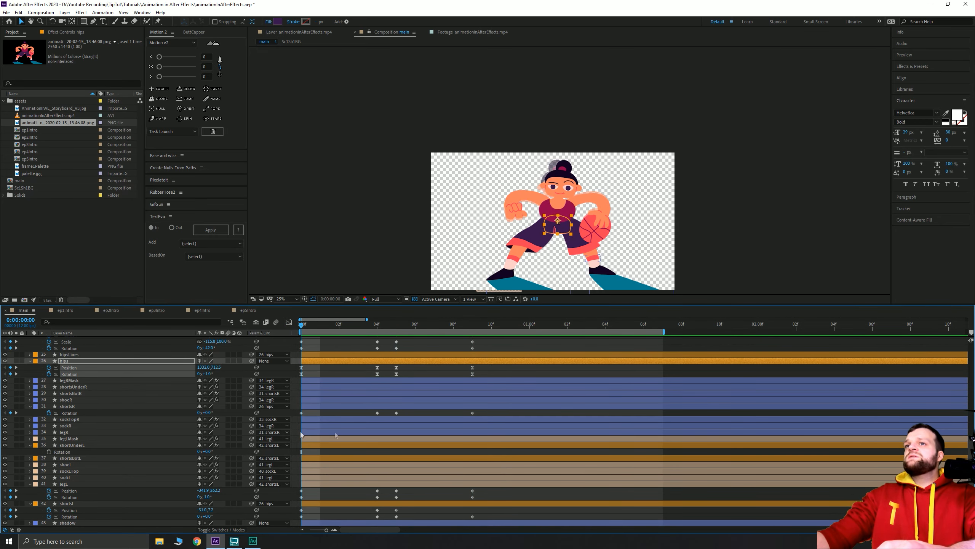
- Apply Easy Ease to all shortsR, legL and shortsL position and rotation keyframes and play back the motion
{"action": "left_click_drag", "start_coordinate": [478, 412], "coordinate": [271, 544]}
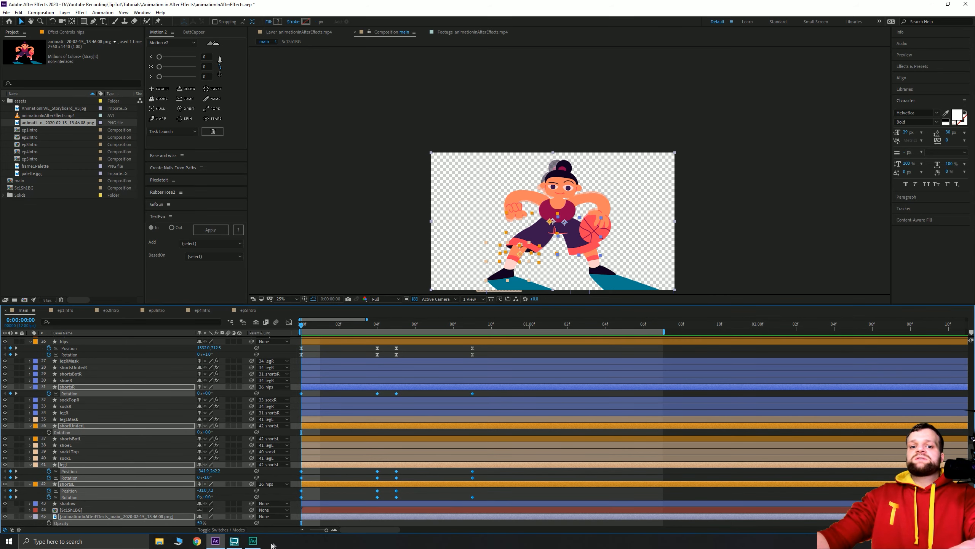
{"action": "left_click_drag", "start_coordinate": [483, 496], "coordinate": [264, 394]}
{"action": "key", "text": "F9"}
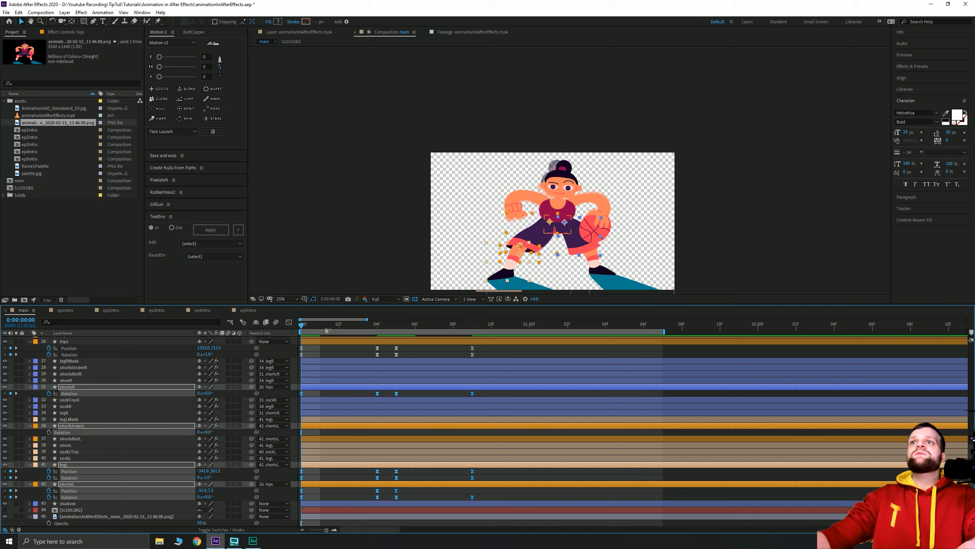
{"action": "key", "text": "space"}
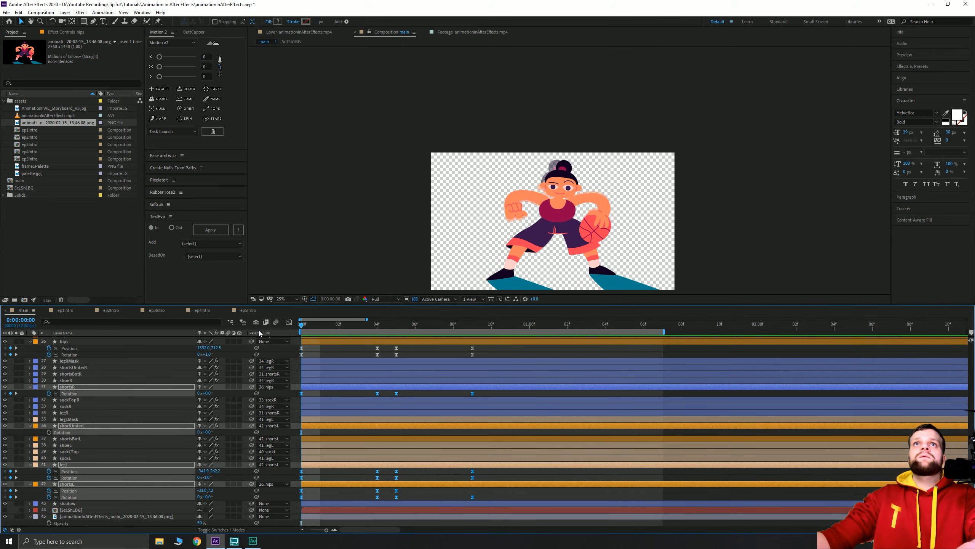
{"action": "key", "text": "space"}
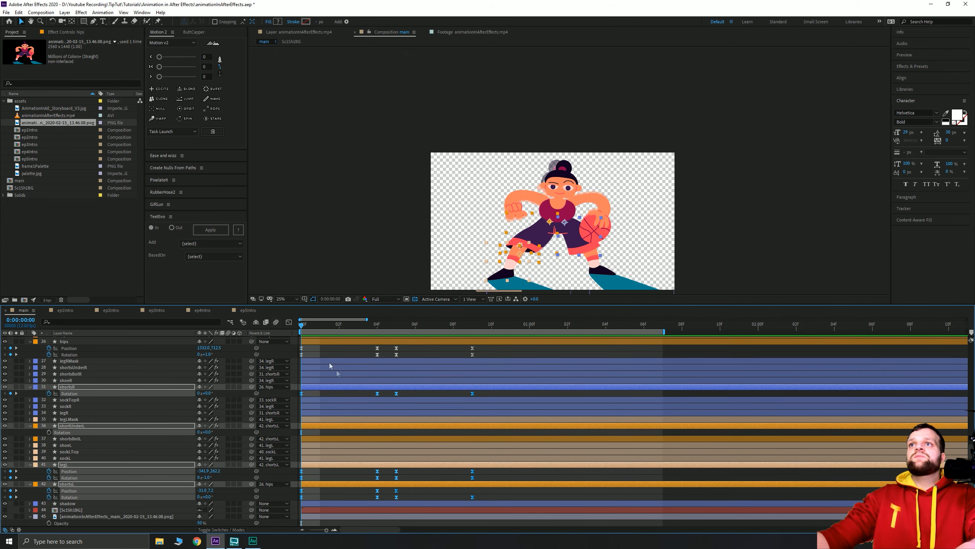
- Scrub through the basketball's bounce and apply Easy Ease to all basketBallLines and basketBall position, scale and rotation keyframes
{"action": "scroll", "coordinate": [331, 396], "scroll_direction": "up", "scroll_amount": 5}
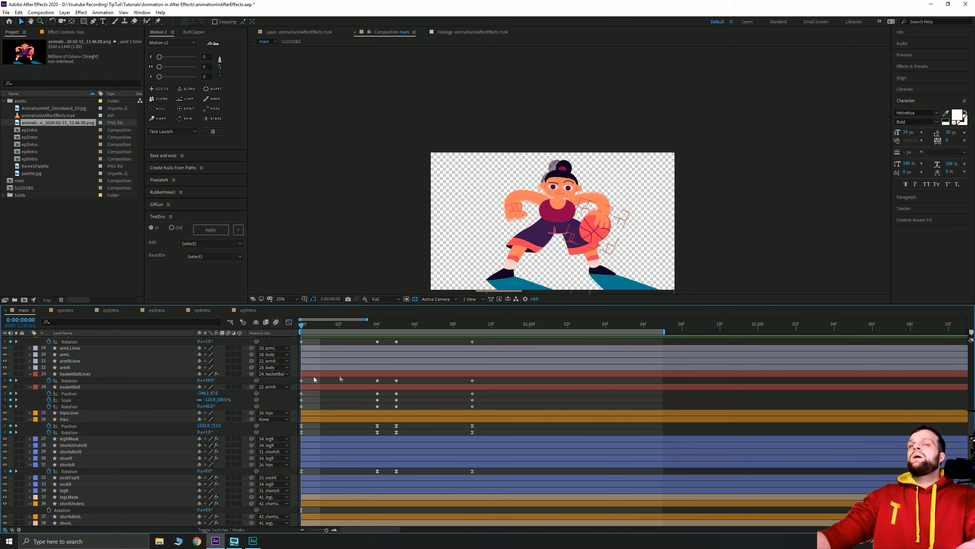
{"action": "scroll", "coordinate": [131, 403], "scroll_direction": "up", "scroll_amount": 2}
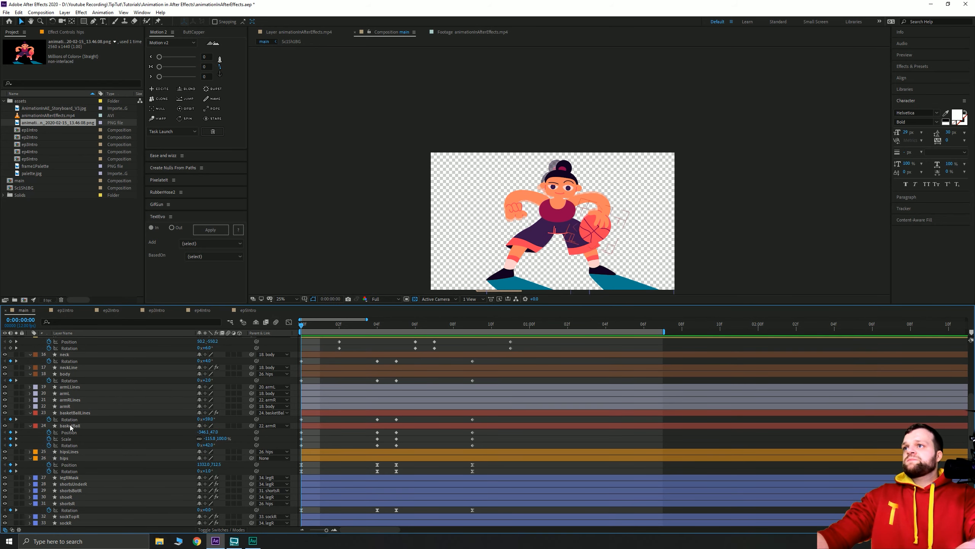
{"action": "left_click", "coordinate": [119, 426]}
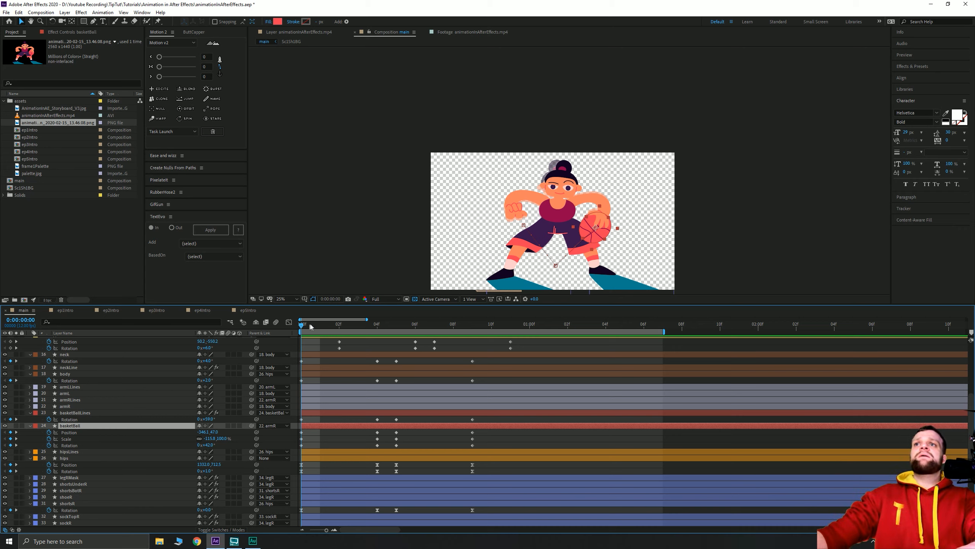
{"action": "left_click_drag", "start_coordinate": [305, 326], "coordinate": [375, 349]}
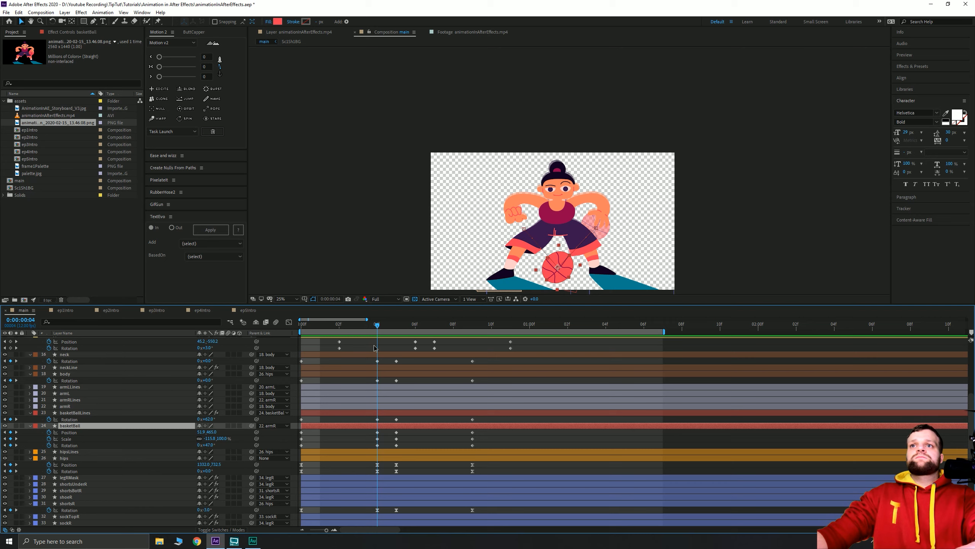
{"action": "left_click_drag", "start_coordinate": [381, 349], "coordinate": [395, 349]}
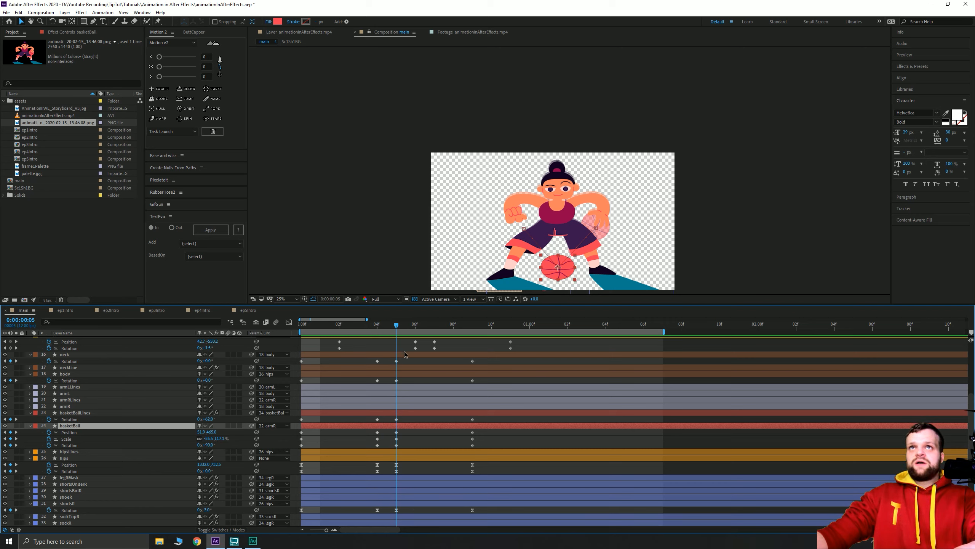
{"action": "left_click_drag", "start_coordinate": [403, 353], "coordinate": [291, 362]}
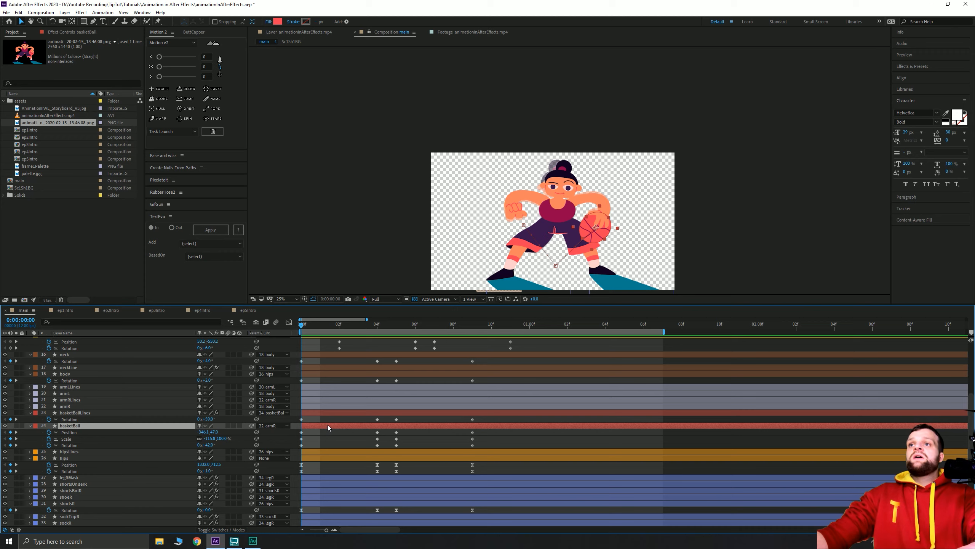
{"action": "left_click_drag", "start_coordinate": [488, 445], "coordinate": [294, 423]}
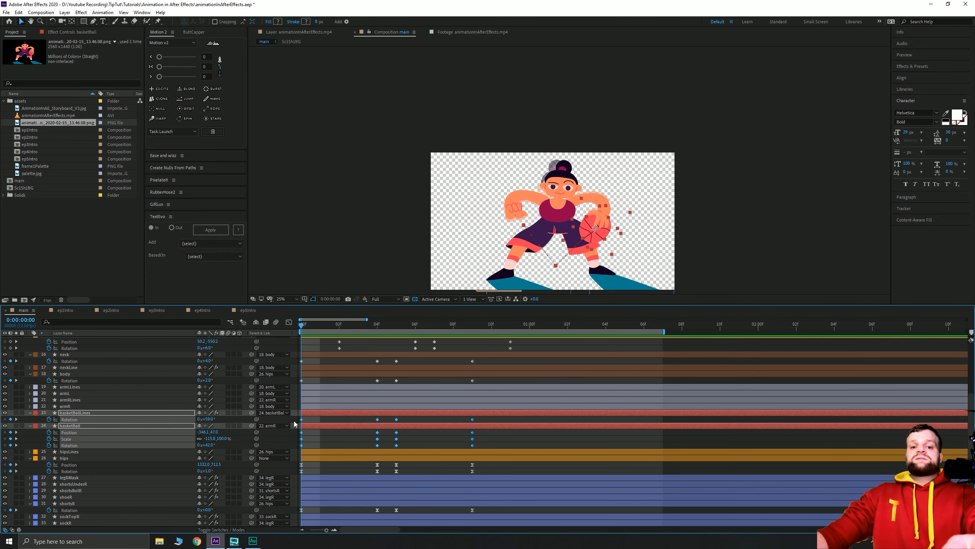
{"action": "left_click", "coordinate": [345, 436]}
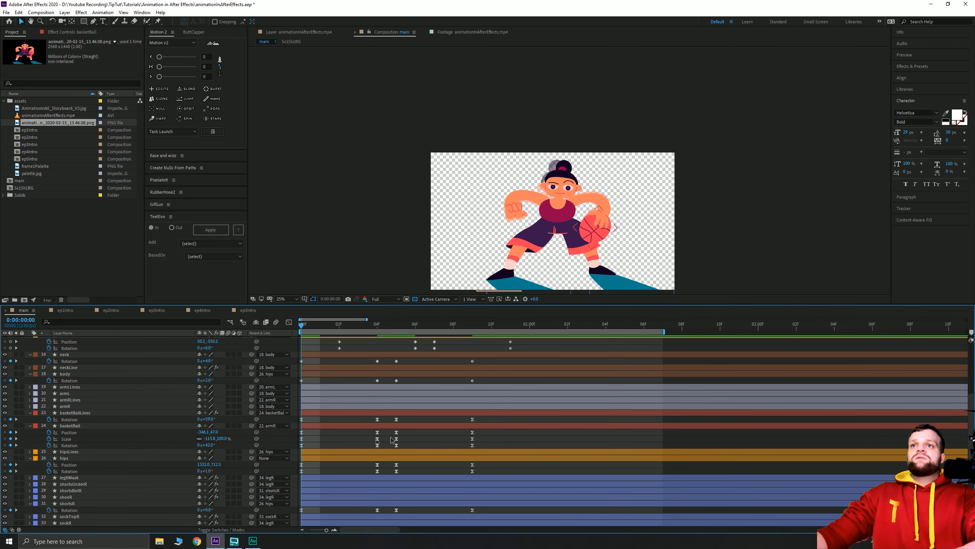
- Reshape the basketBall speed curves between frames 0 and 4 in the graph editor to accelerate into the bounce, and play back
{"action": "left_click", "coordinate": [101, 424]}
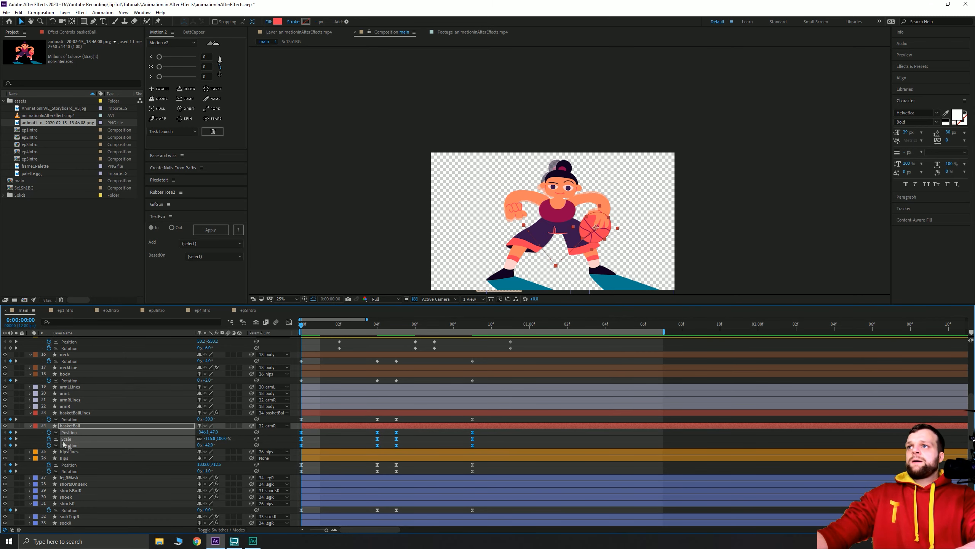
{"action": "left_click", "coordinate": [289, 322]}
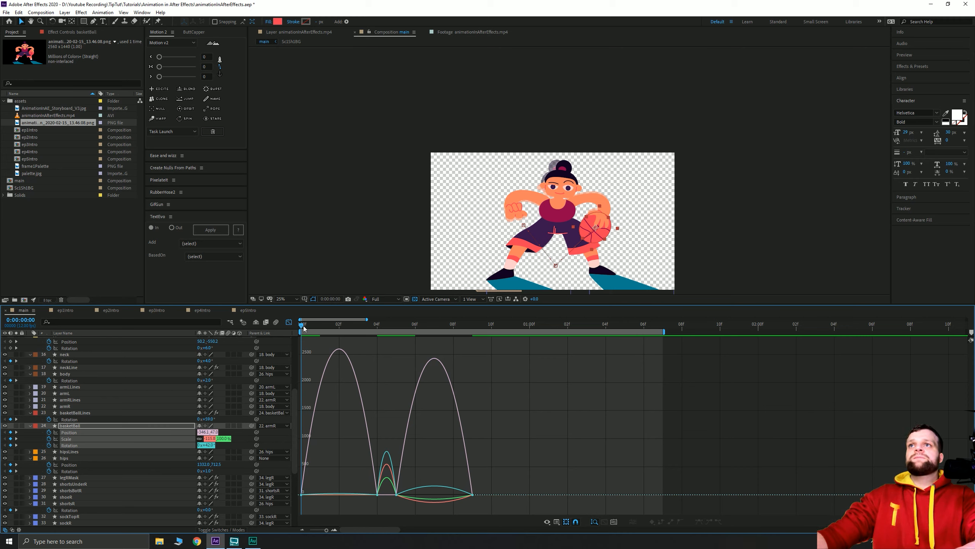
{"action": "key", "text": "space"}
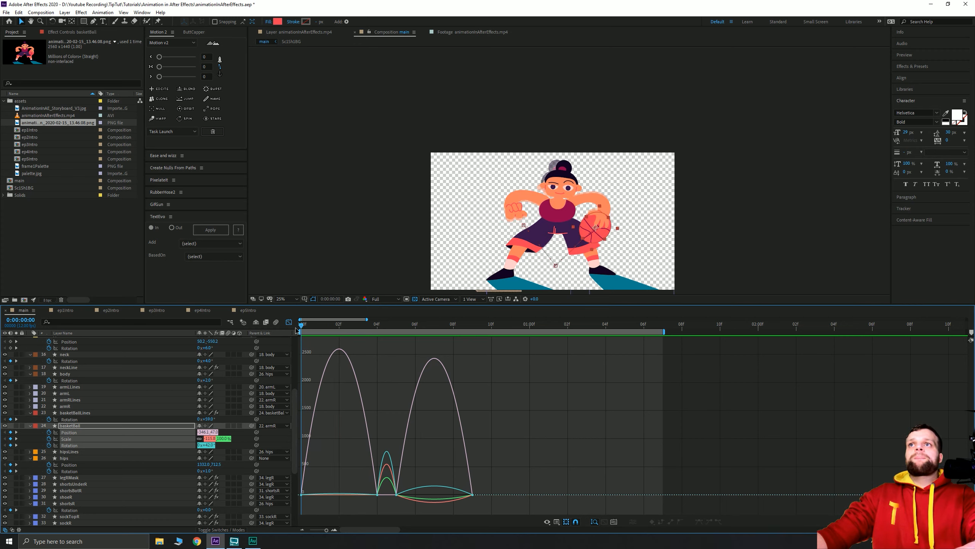
{"action": "left_click_drag", "start_coordinate": [301, 329], "coordinate": [336, 332]}
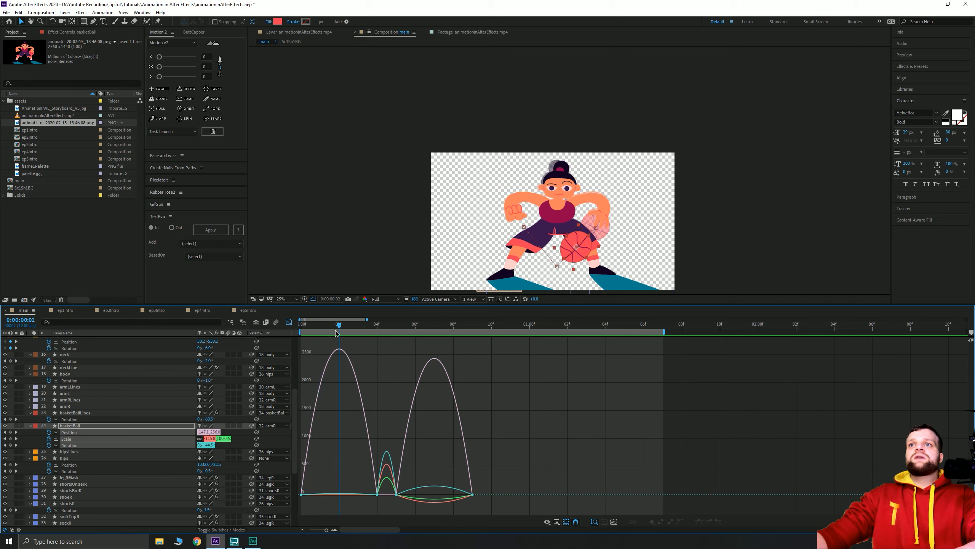
{"action": "left_click_drag", "start_coordinate": [302, 500], "coordinate": [339, 499]}
{"action": "left_click", "coordinate": [372, 501]}
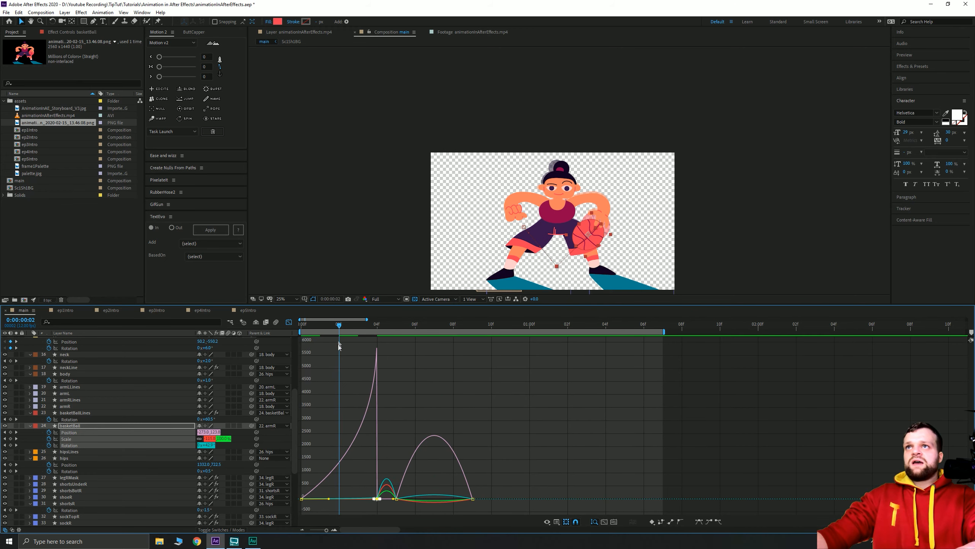
{"action": "left_click_drag", "start_coordinate": [338, 327], "coordinate": [286, 332]}
{"action": "key", "text": "space"}
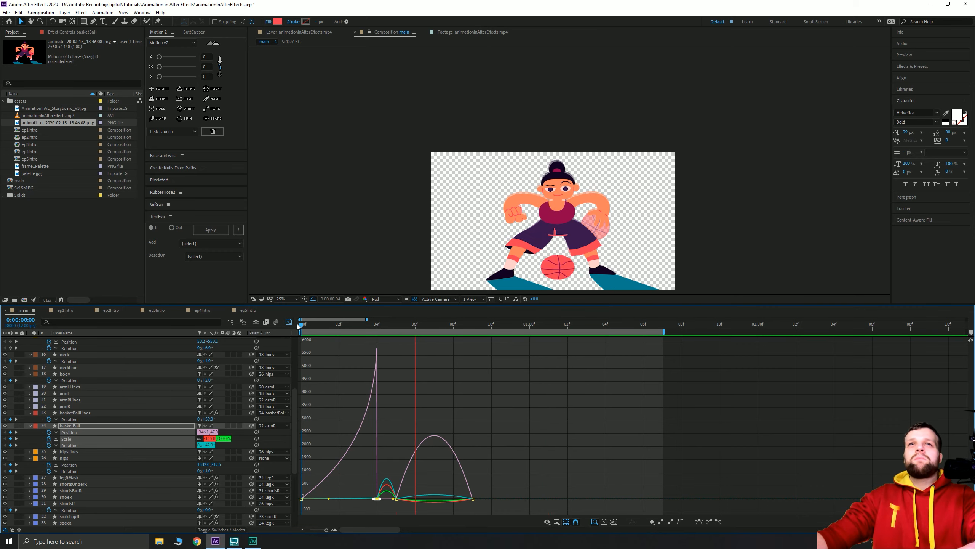
- Reshape the basketBall speed curves between frames 5 and 9 to start fast and slow into frame 9, and play back
{"action": "left_click", "coordinate": [396, 326]}
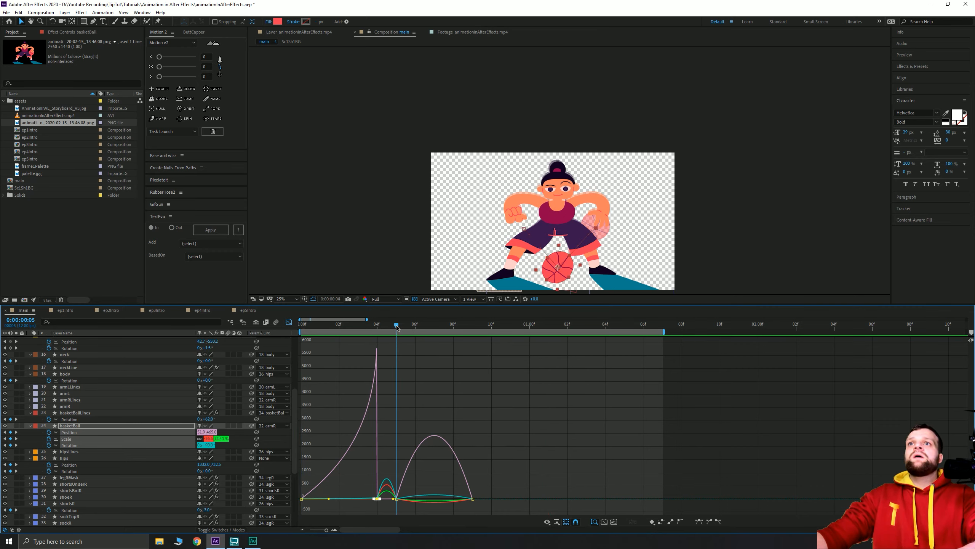
{"action": "left_click", "coordinate": [473, 498]}
{"action": "left_click_drag", "start_coordinate": [459, 499], "coordinate": [395, 497]}
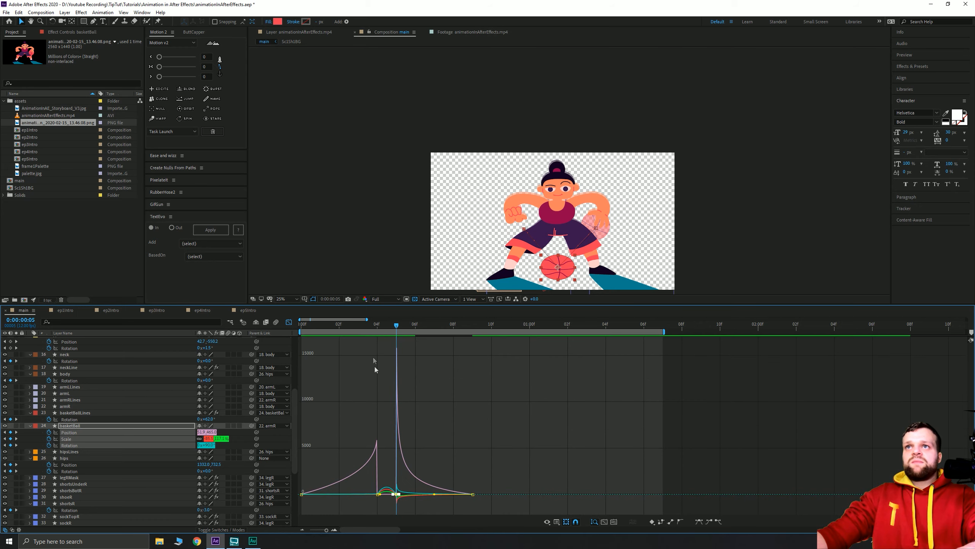
{"action": "left_click_drag", "start_coordinate": [384, 329], "coordinate": [249, 326]}
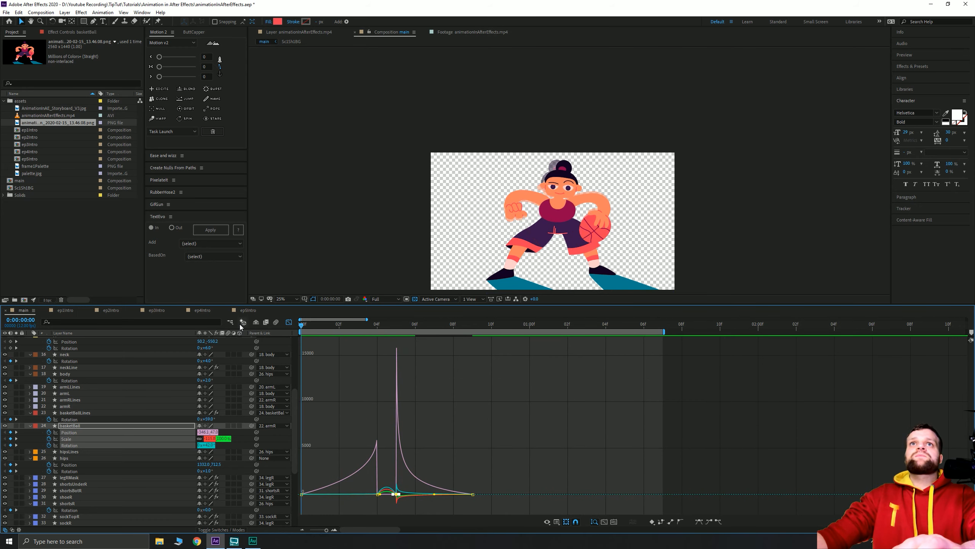
{"action": "key", "text": "space"}
{"action": "key", "text": "space"}
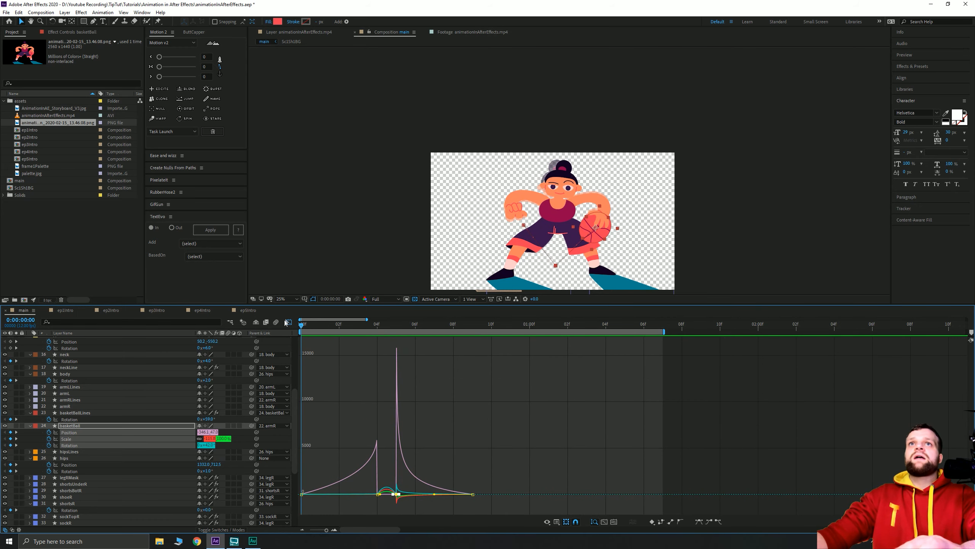
{"action": "key", "text": "space"}
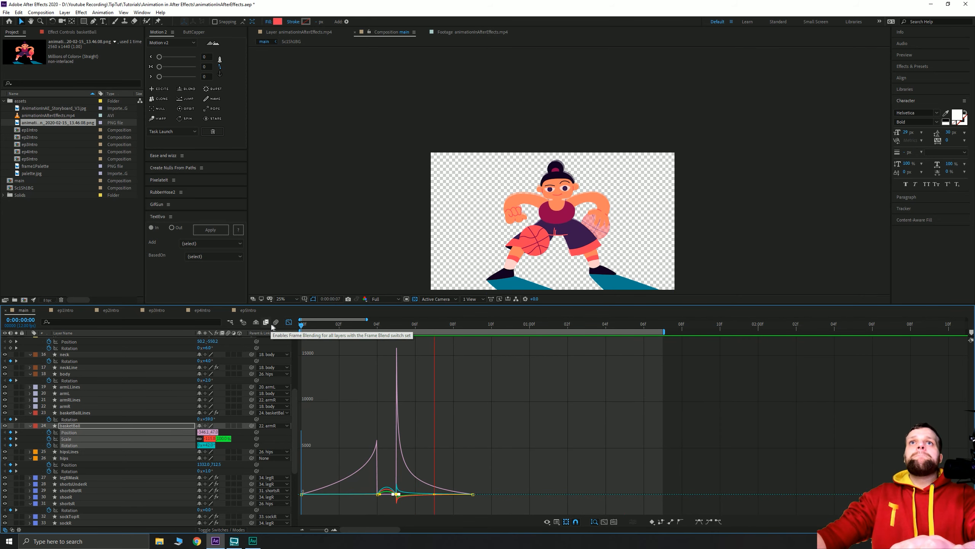
- Check the ball at frame 4 and undo the last ease handle change at frame 5 on the basketBall speed curves
{"action": "left_click_drag", "start_coordinate": [303, 326], "coordinate": [378, 341]}
{"action": "left_click_drag", "start_coordinate": [326, 530], "coordinate": [333, 532]}
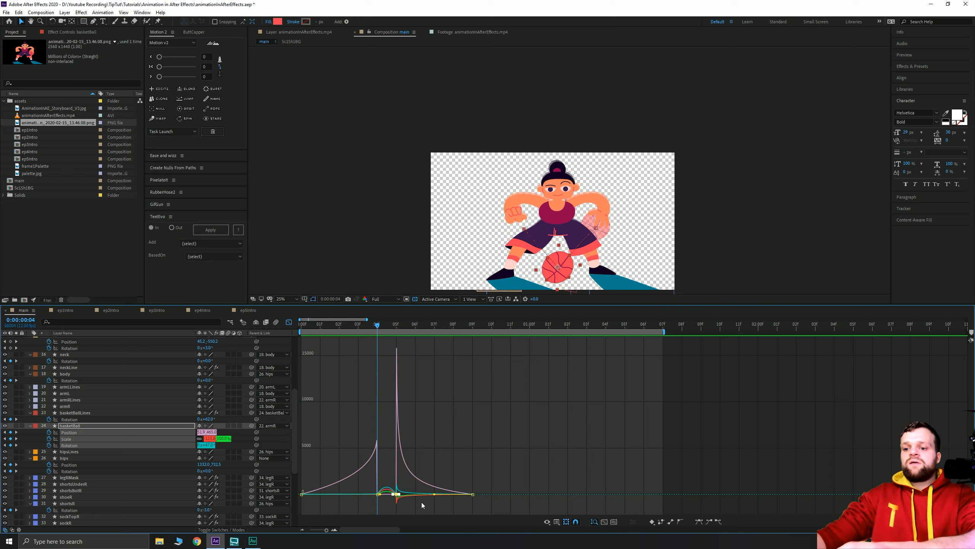
{"action": "key", "text": "ctrl+z"}
{"action": "key", "text": "ctrl+z"}
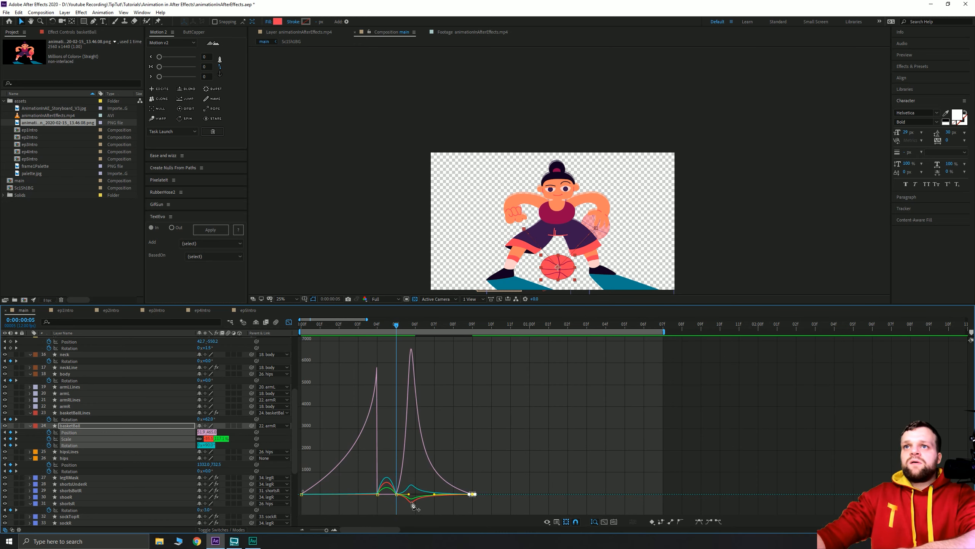
- Shorten the frame 5 ease handles on the basketBall rotation and scale speed curves, preview the bounce, and close the graph editor
{"action": "left_click", "coordinate": [401, 505]}
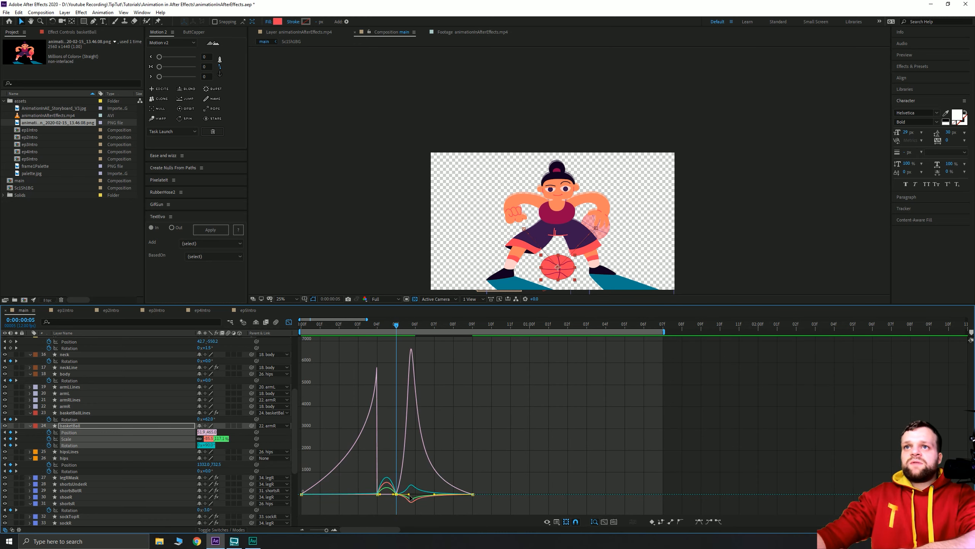
{"action": "double_click", "coordinate": [396, 495]}
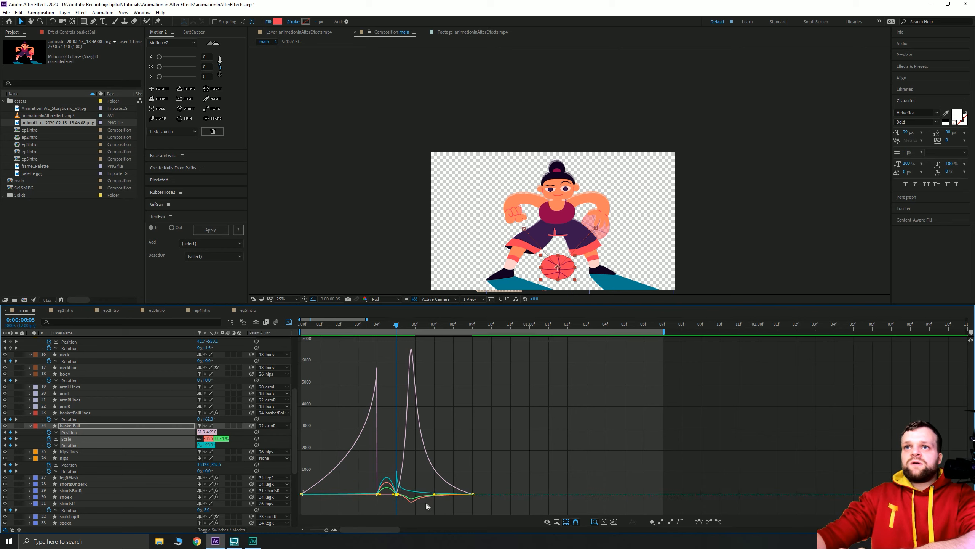
{"action": "left_click", "coordinate": [412, 496]}
{"action": "left_click_drag", "start_coordinate": [408, 494], "coordinate": [398, 494]}
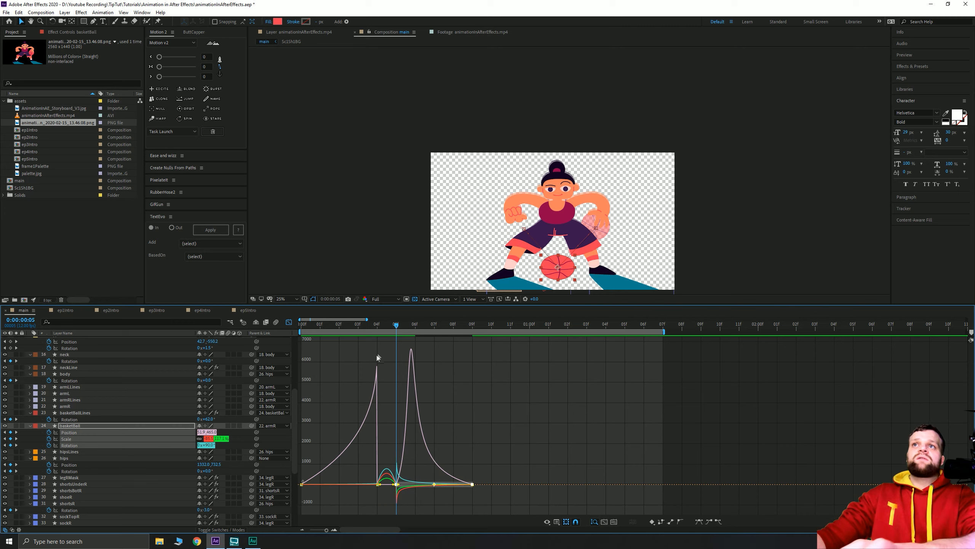
{"action": "left_click_drag", "start_coordinate": [398, 327], "coordinate": [299, 349]}
{"action": "key", "text": "space"}
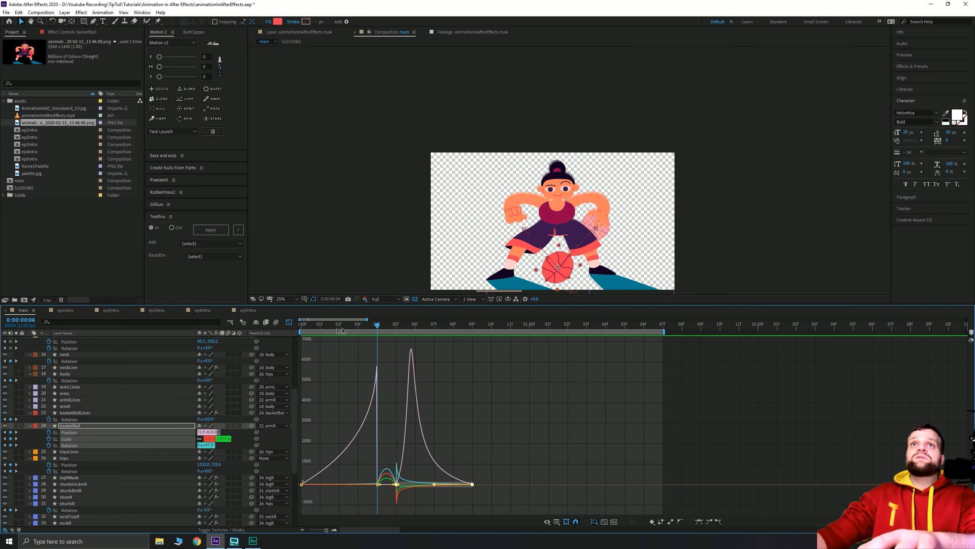
{"action": "left_click_drag", "start_coordinate": [342, 329], "coordinate": [264, 347]}
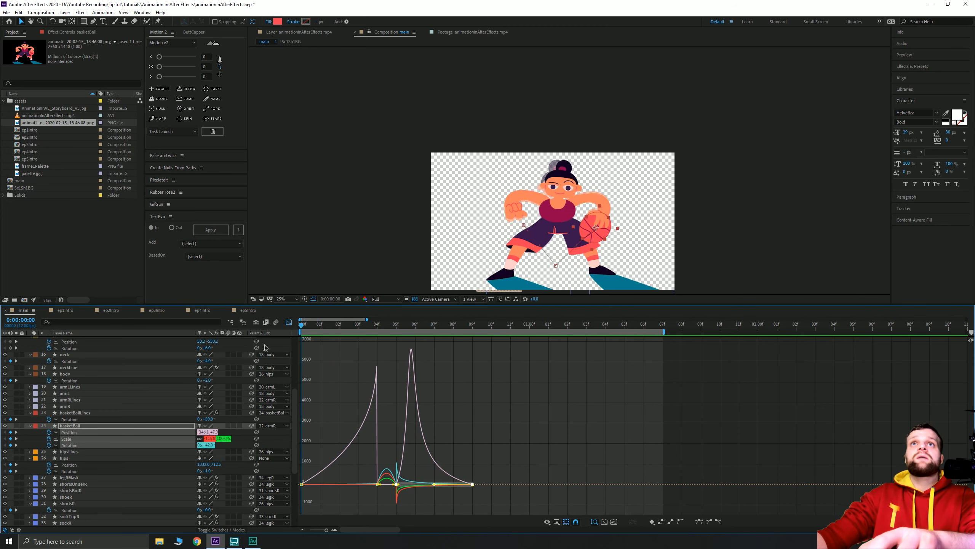
{"action": "key", "text": "space"}
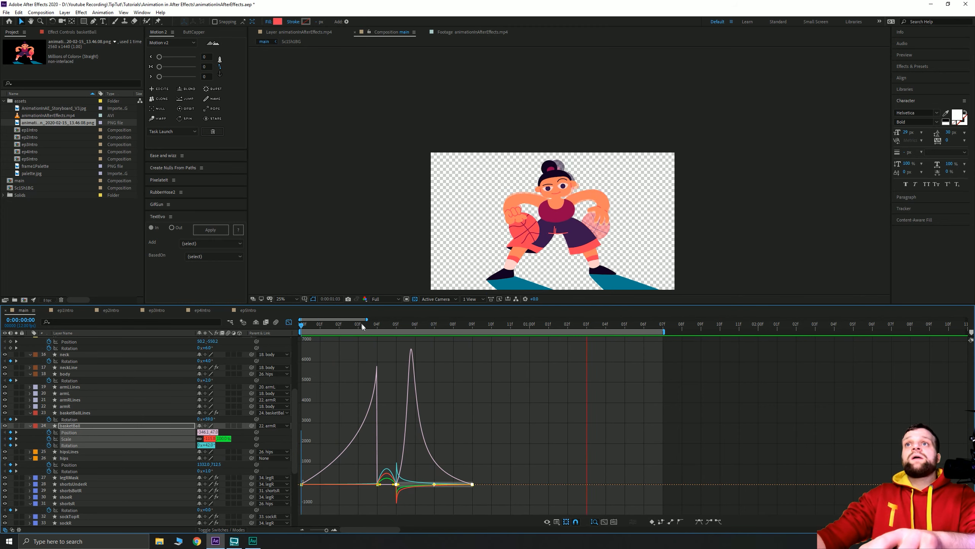
{"action": "left_click_drag", "start_coordinate": [340, 326], "coordinate": [320, 326]}
{"action": "left_click", "coordinate": [288, 322]}
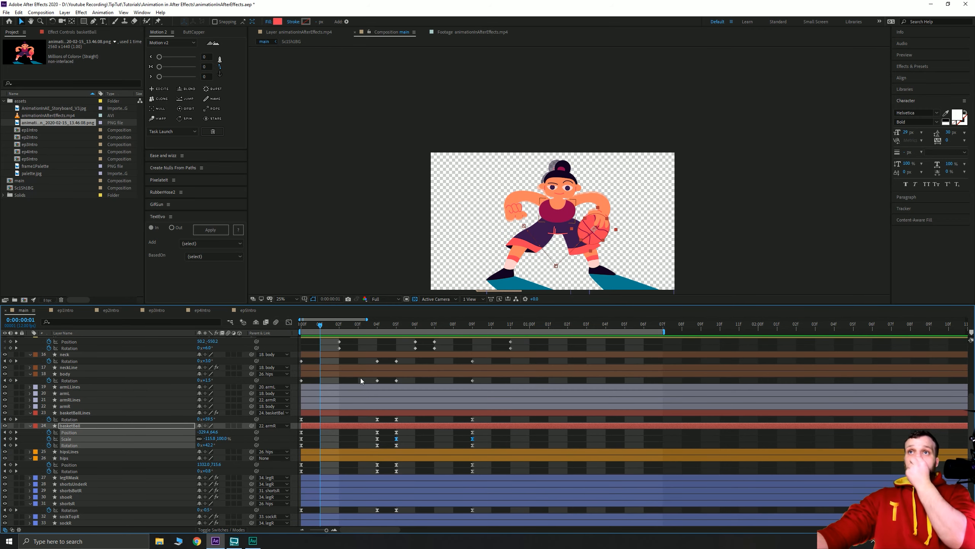
- Set the basketBallLines rotation to 56° at frame 9 and play back the dribble
{"action": "left_click", "coordinate": [93, 412]}
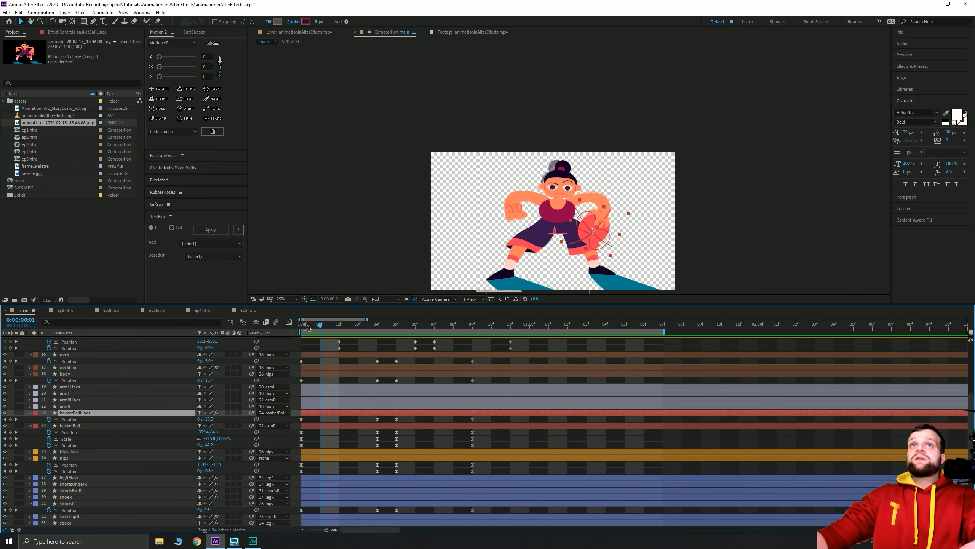
{"action": "left_click", "coordinate": [307, 326]}
{"action": "mouse_move", "coordinate": [304, 330]}
{"action": "left_mouse_down"}
{"action": "mouse_move", "coordinate": [465, 336]}
{"action": "mouse_move", "coordinate": [391, 346]}
{"action": "mouse_move", "coordinate": [471, 347]}
{"action": "left_mouse_up"}
{"action": "left_click", "coordinate": [485, 421]}
{"action": "left_click_drag", "start_coordinate": [211, 421], "coordinate": [208, 418]}
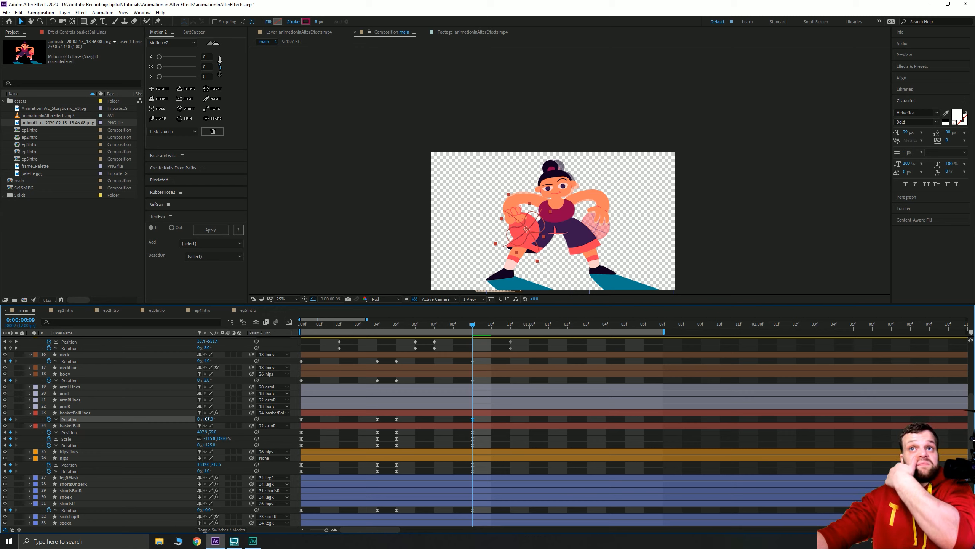
{"action": "left_click_drag", "start_coordinate": [207, 420], "coordinate": [208, 419]}
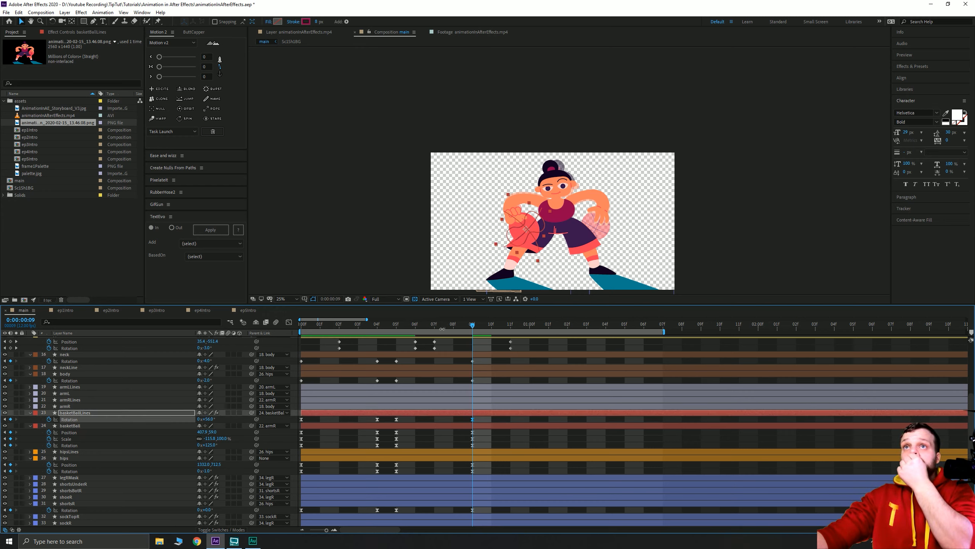
{"action": "mouse_move", "coordinate": [472, 342]}
{"action": "left_mouse_down"}
{"action": "mouse_move", "coordinate": [379, 342]}
{"action": "mouse_move", "coordinate": [491, 351]}
{"action": "mouse_move", "coordinate": [389, 347]}
{"action": "mouse_move", "coordinate": [458, 332]}
{"action": "mouse_move", "coordinate": [470, 345]}
{"action": "left_mouse_up"}
{"action": "key", "text": "space"}
{"action": "key", "text": "space"}
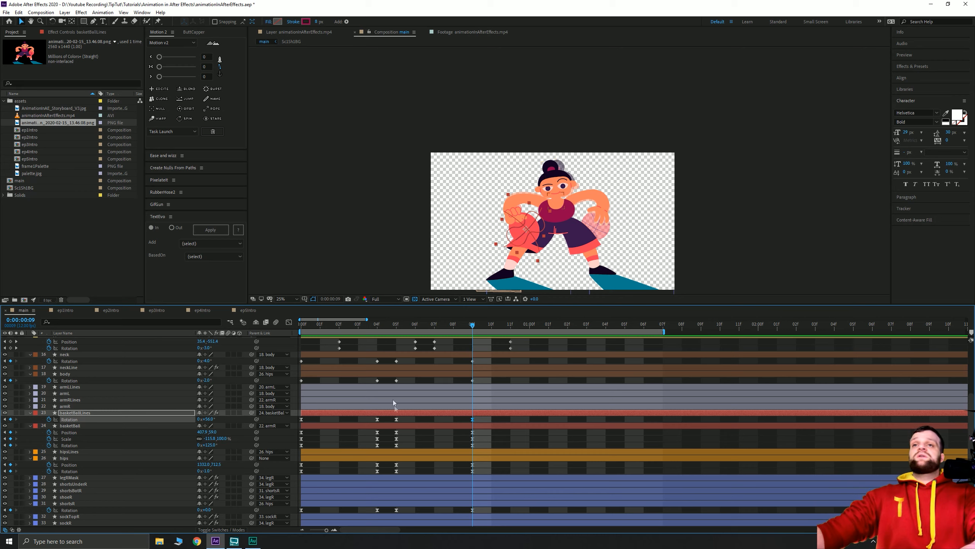
{"action": "left_click", "coordinate": [520, 445]}
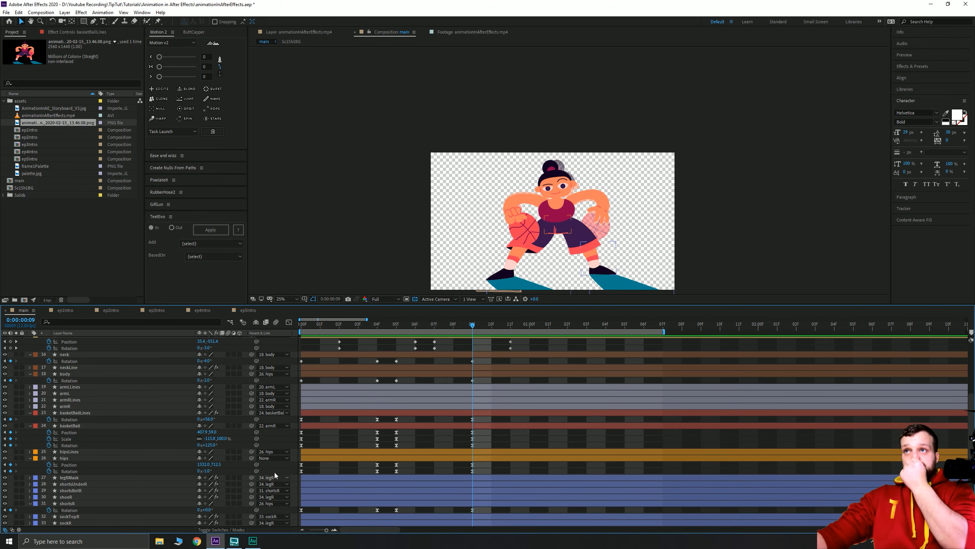
{"action": "left_click", "coordinate": [175, 424]}
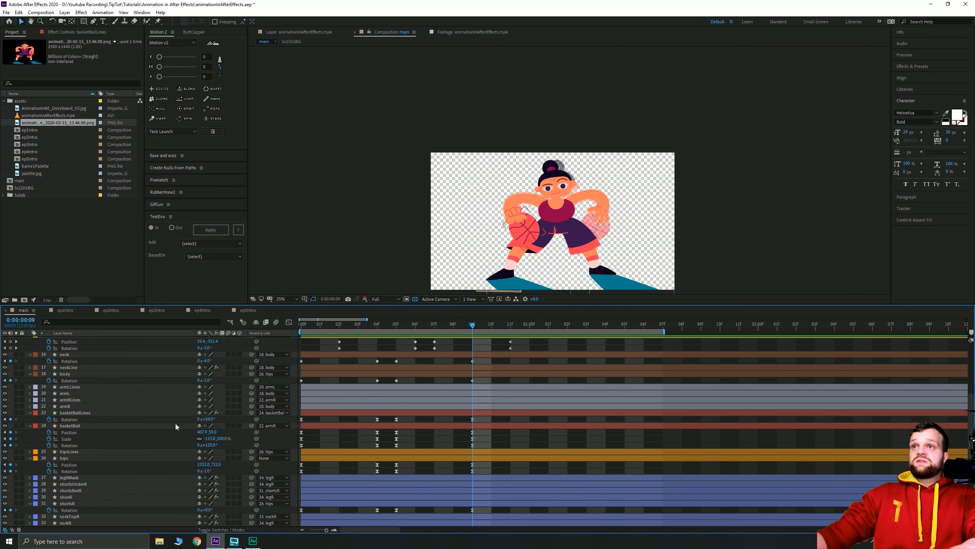
{"action": "scroll", "coordinate": [134, 429], "scroll_direction": "up", "scroll_amount": 4}
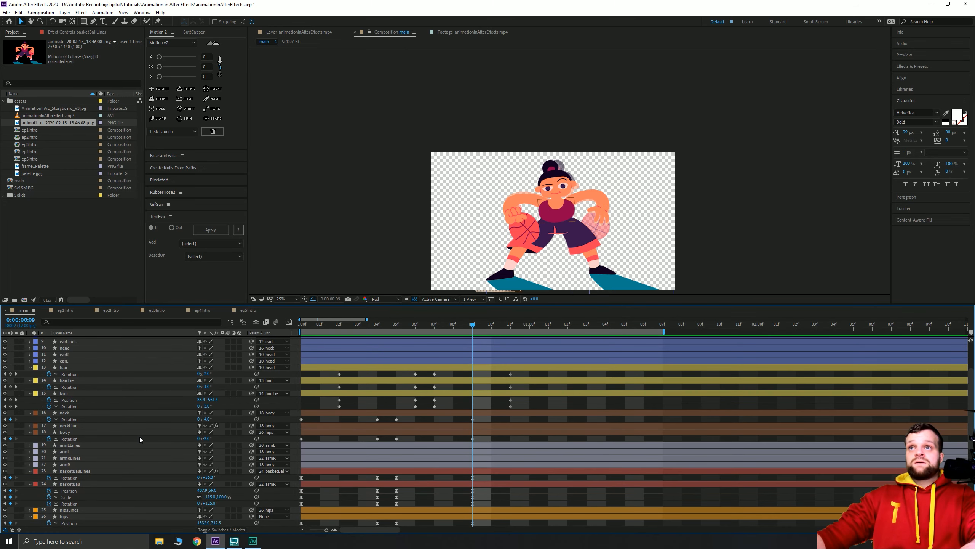
- Apply Easy Ease to all rotation keyframes of the neck and body layers and play back the dribble
{"action": "left_click", "coordinate": [70, 413]}
{"action": "left_click", "coordinate": [71, 425]}
{"action": "left_click", "coordinate": [72, 432]}
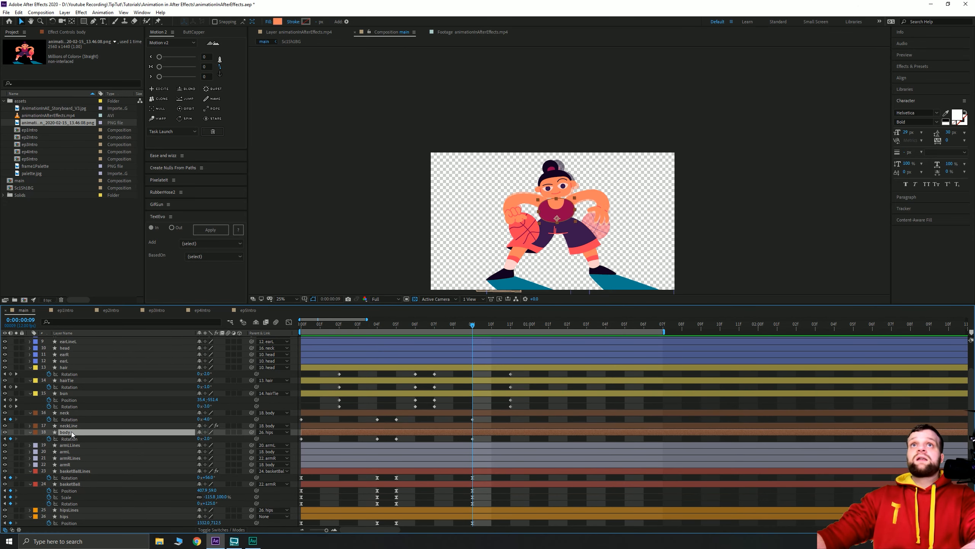
{"action": "left_click_drag", "start_coordinate": [482, 443], "coordinate": [284, 421]}
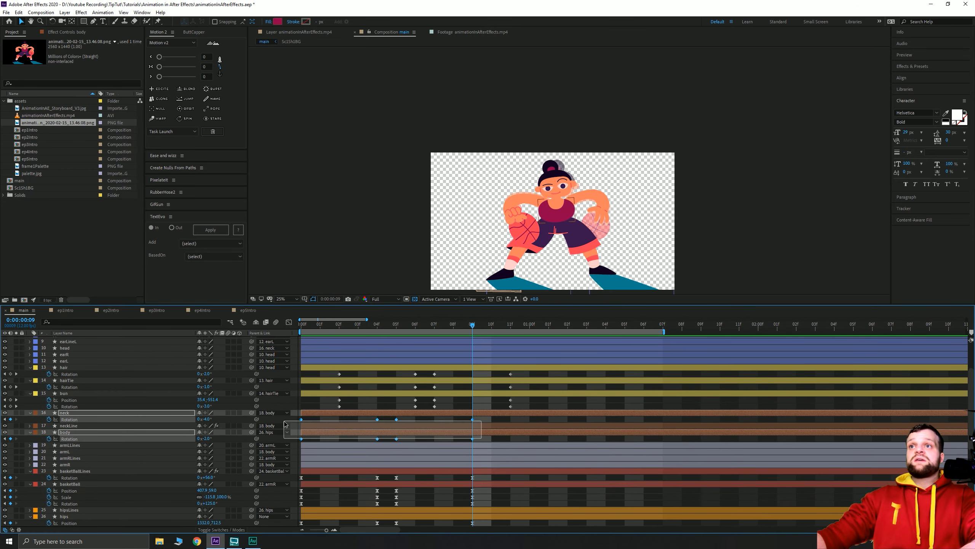
{"action": "key", "text": "F9"}
{"action": "key", "text": "space"}
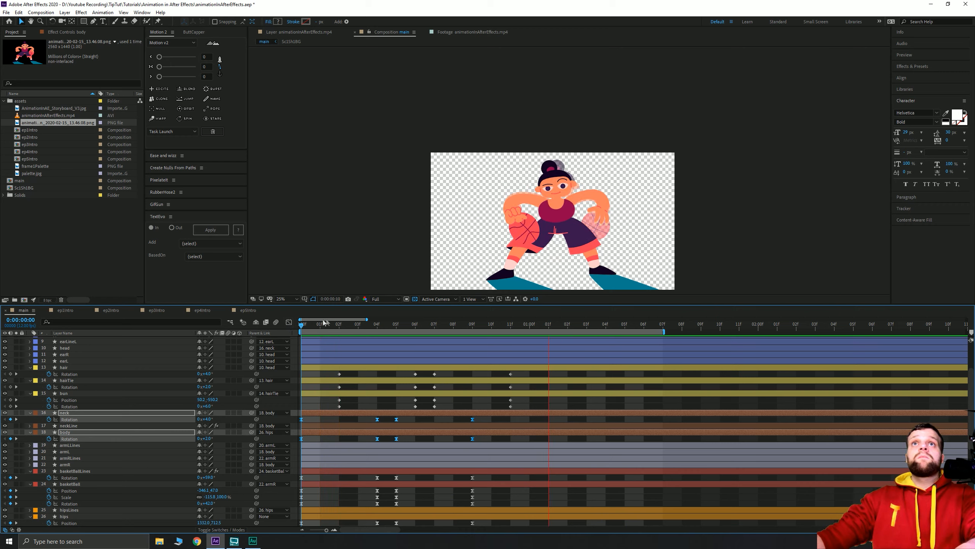
{"action": "key", "text": "space"}
{"action": "key", "text": "space"}
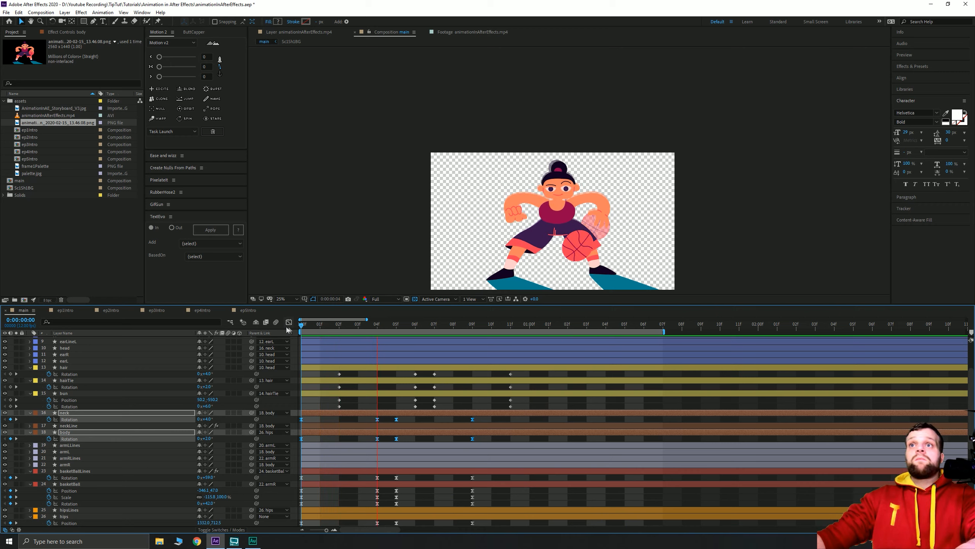
{"action": "key", "text": "space"}
- Reshape the neck and body rotation speed curves with long eases out of frame 0 and into frame 9, and play back
{"action": "left_click", "coordinate": [289, 322]}
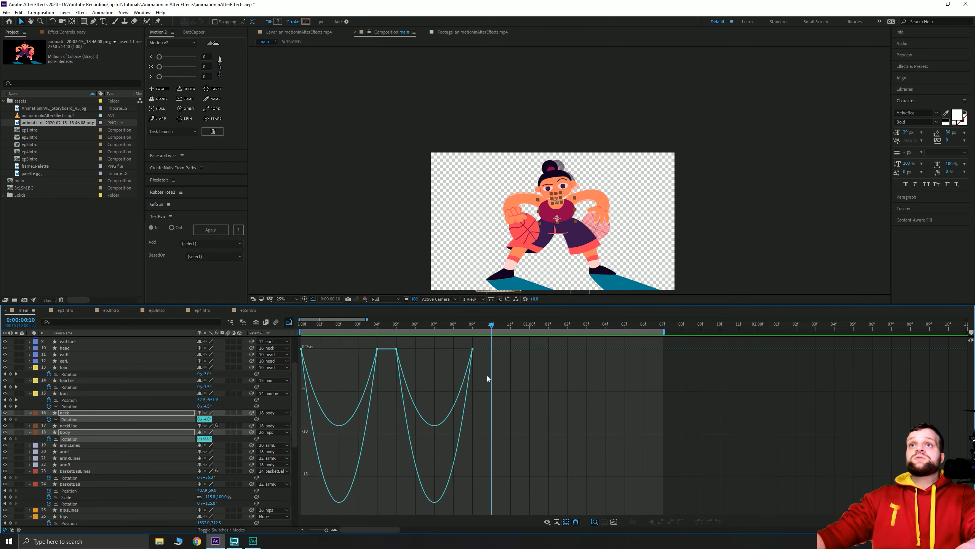
{"action": "left_click_drag", "start_coordinate": [487, 379], "coordinate": [461, 352]}
{"action": "left_click_drag", "start_coordinate": [433, 354], "coordinate": [406, 353]}
{"action": "left_click_drag", "start_coordinate": [316, 357], "coordinate": [339, 352]}
{"action": "key", "text": "Home"}
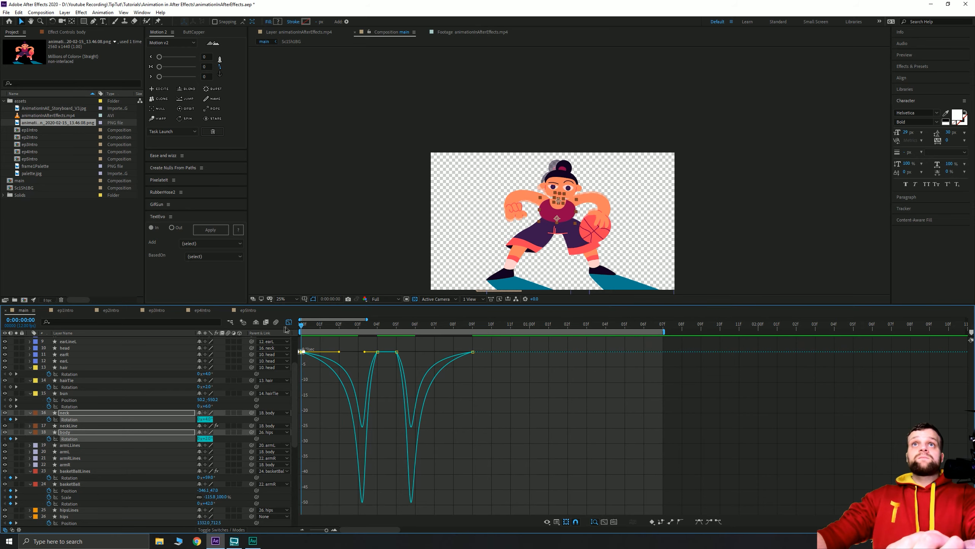
{"action": "key", "text": "space"}
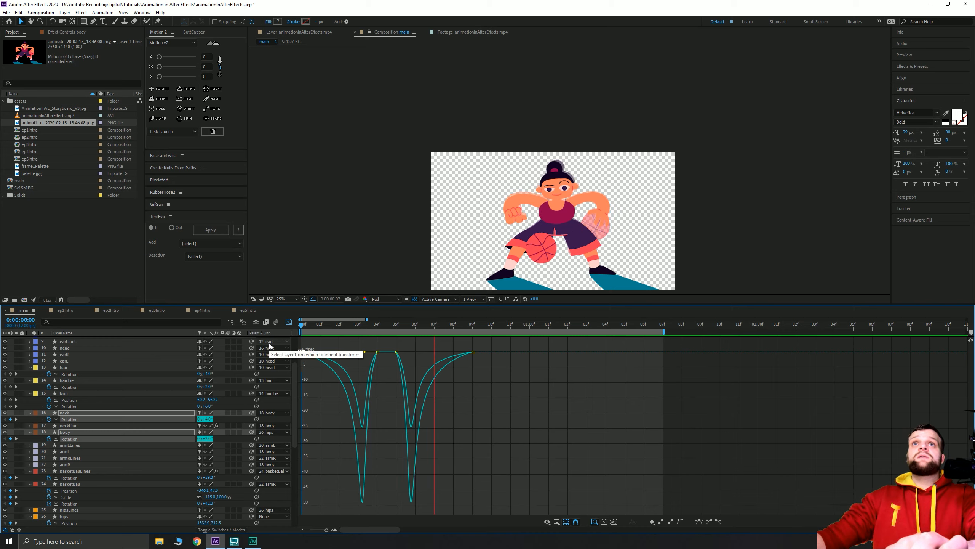
{"action": "left_click", "coordinate": [288, 321]}
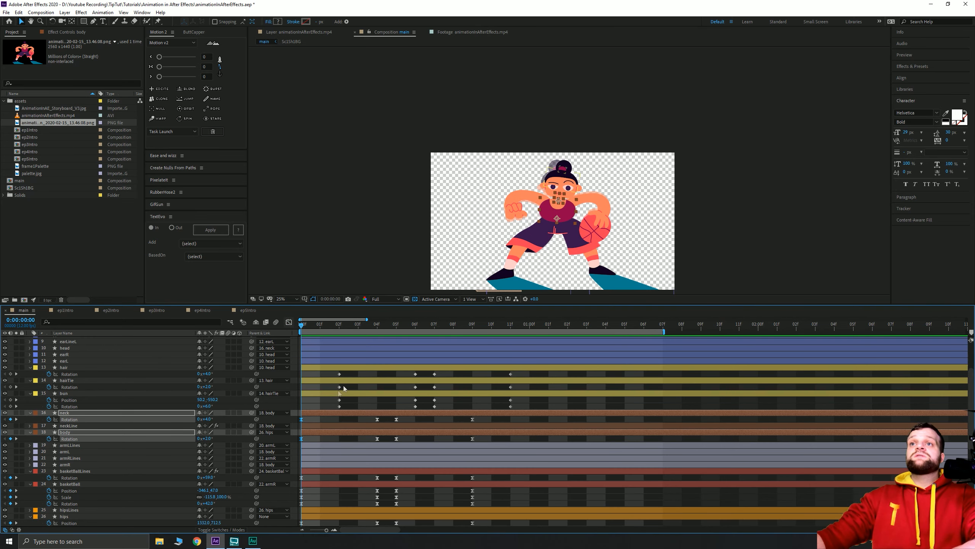
- Apply Easy Ease to all position and rotation keyframes of the hair, hairTie and bun layers, and preview
{"action": "scroll", "coordinate": [334, 428], "scroll_direction": "up", "scroll_amount": 3}
{"action": "left_click_drag", "start_coordinate": [524, 464], "coordinate": [330, 433]}
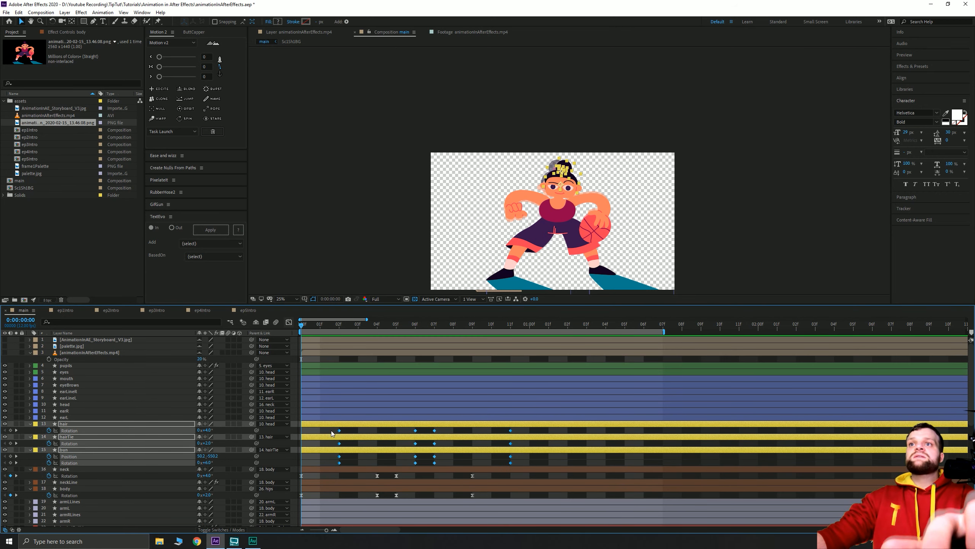
{"action": "key", "text": "F9"}
{"action": "key", "text": "space"}
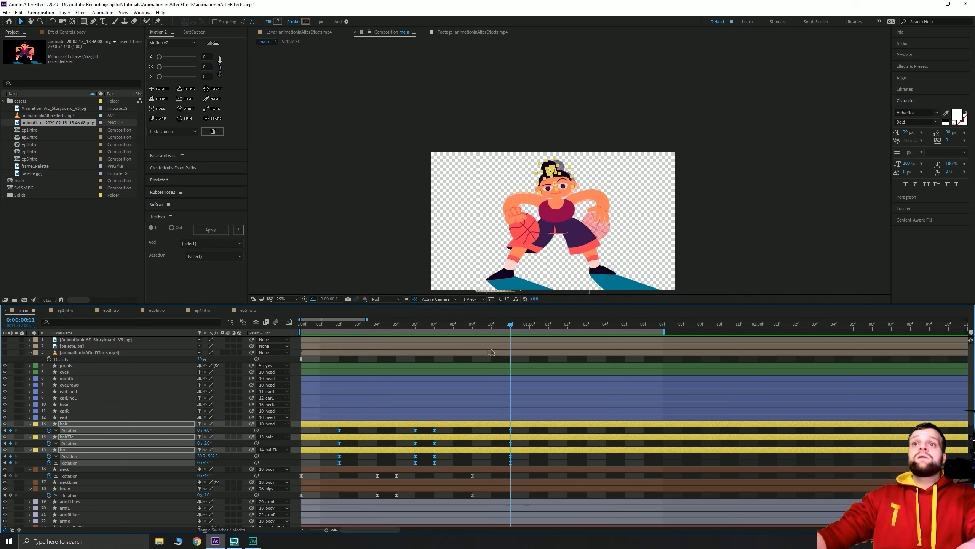
- Lengthen the ease out of frame 2 on the hair, hairTie and bun speed curves so the speed peaks just before frame 6
{"action": "left_click", "coordinate": [289, 322]}
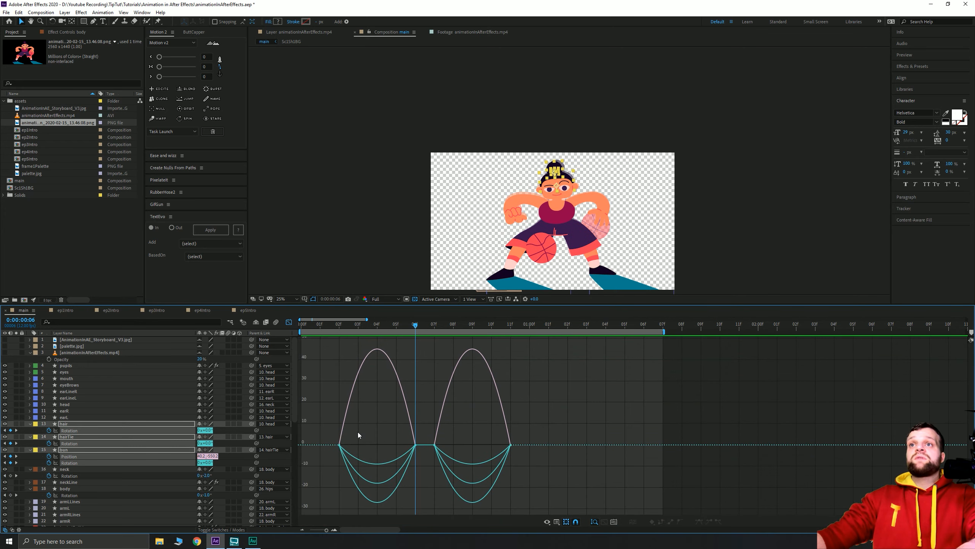
{"action": "left_click", "coordinate": [340, 328]}
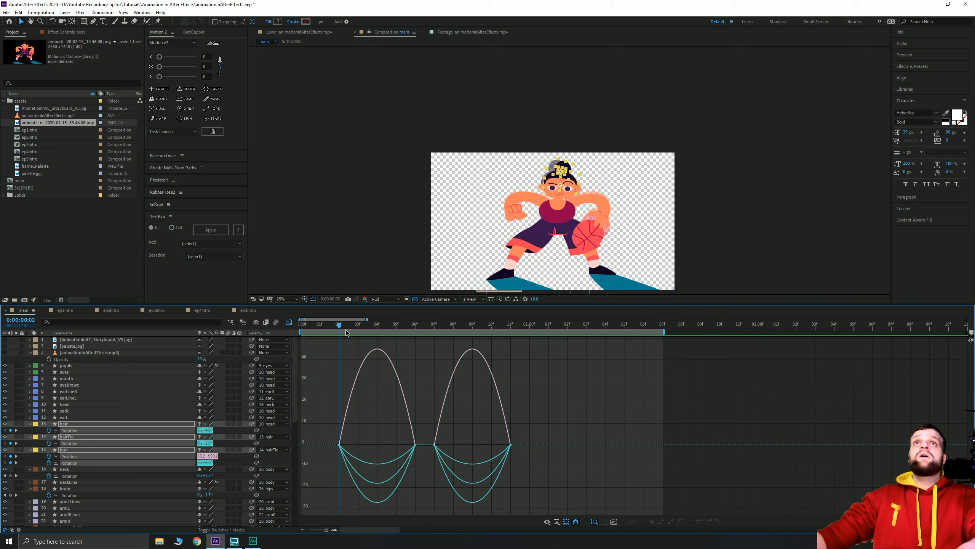
{"action": "left_click_drag", "start_coordinate": [346, 329], "coordinate": [378, 334]}
{"action": "left_click_drag", "start_coordinate": [321, 425], "coordinate": [355, 460]}
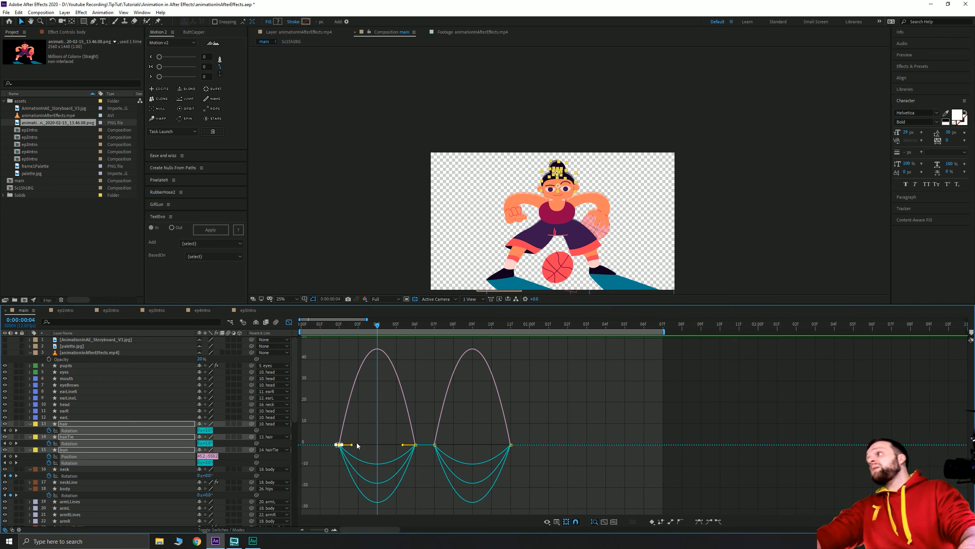
{"action": "left_click_drag", "start_coordinate": [351, 445], "coordinate": [403, 448]}
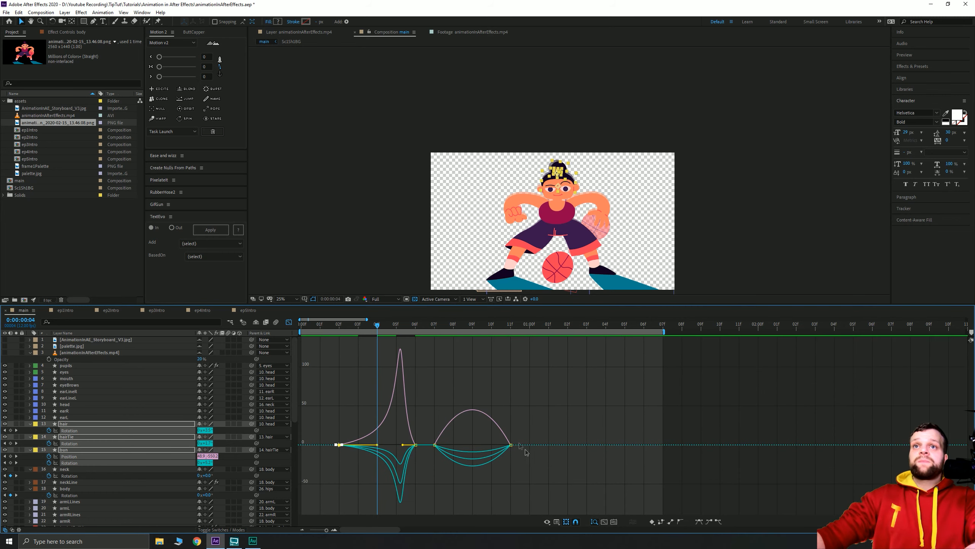
- Lengthen the ease into frame 11 on the hair, hairTie and bun speed curves, play back, and close the graph editor
{"action": "left_click_drag", "start_coordinate": [528, 453], "coordinate": [494, 428]}
{"action": "left_click_drag", "start_coordinate": [335, 326], "coordinate": [454, 331]}
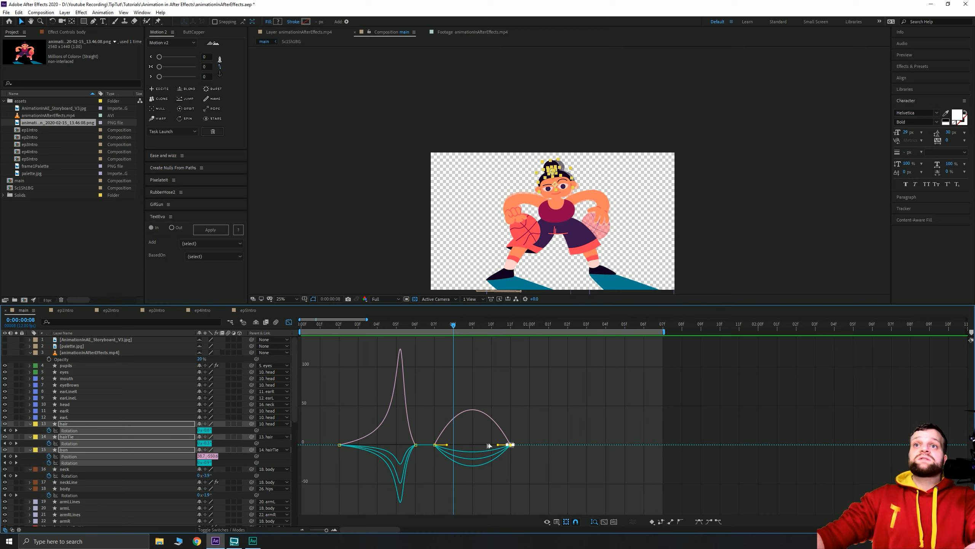
{"action": "left_click_drag", "start_coordinate": [497, 444], "coordinate": [472, 445]}
{"action": "left_click", "coordinate": [396, 326]}
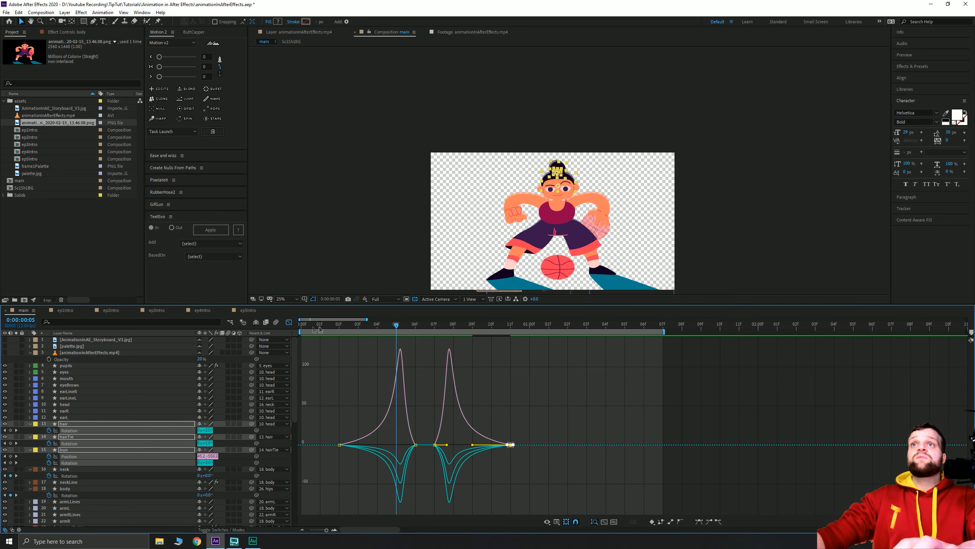
{"action": "key", "text": "Home"}
{"action": "key", "text": "space"}
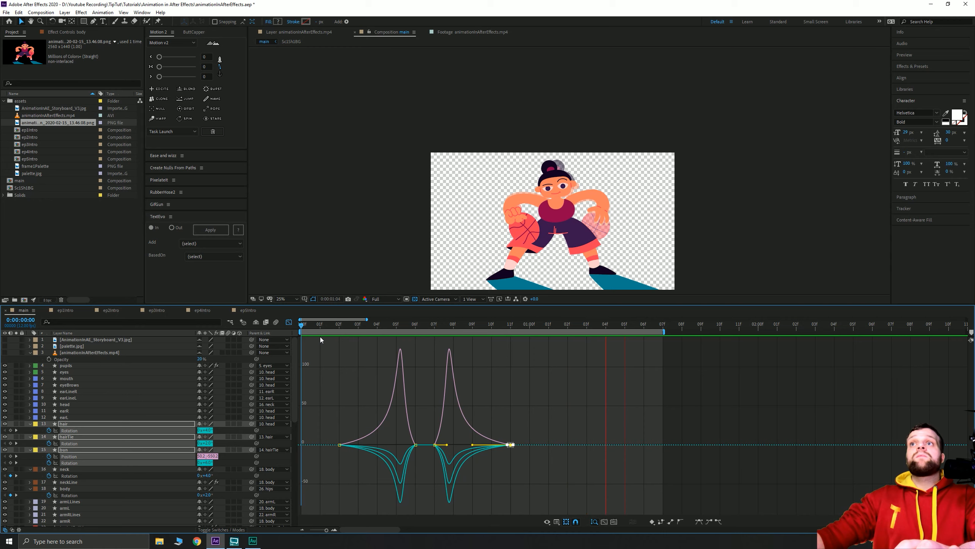
{"action": "left_click", "coordinate": [288, 322]}
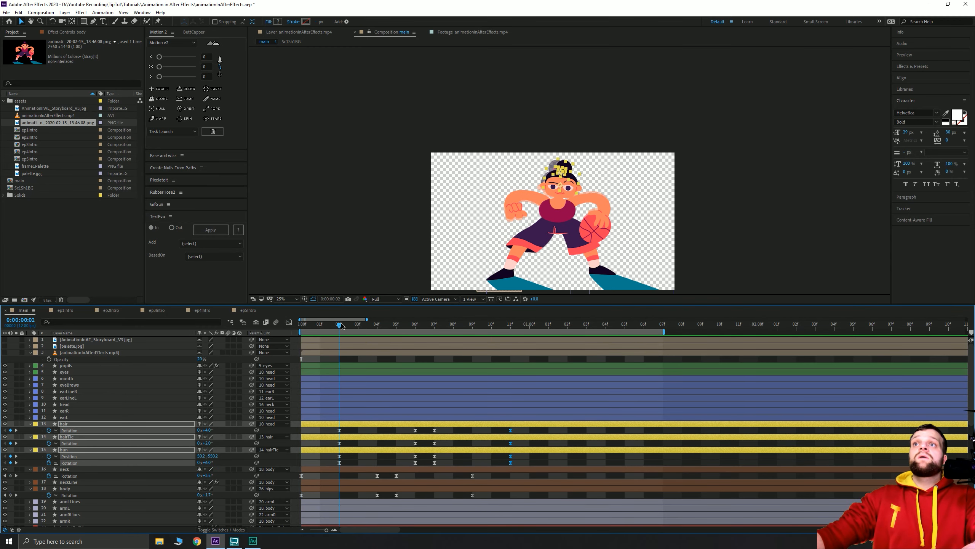
- Play back the dribble repeatedly and scrub from frame 0 to frame 11 to examine the hair's follow-through
{"action": "key", "text": "space"}
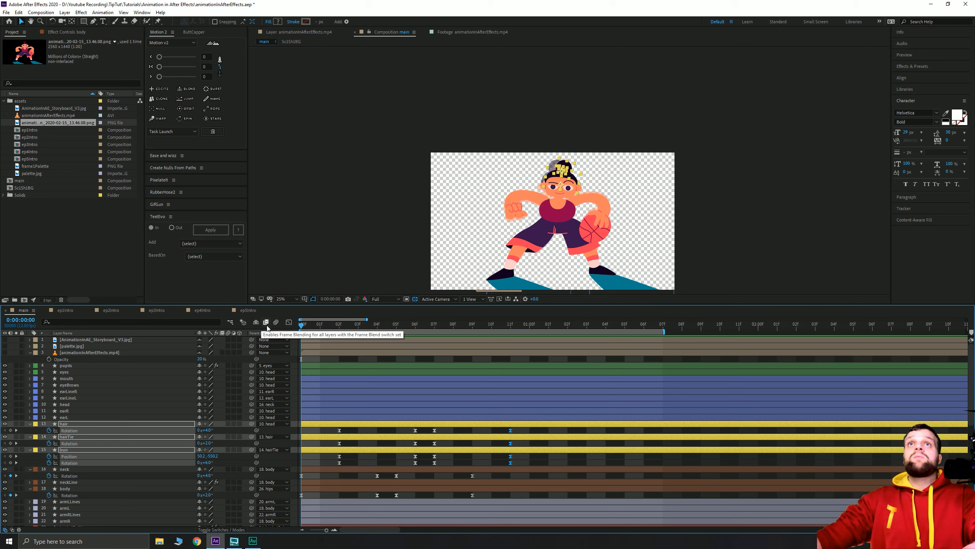
{"action": "key", "text": "space"}
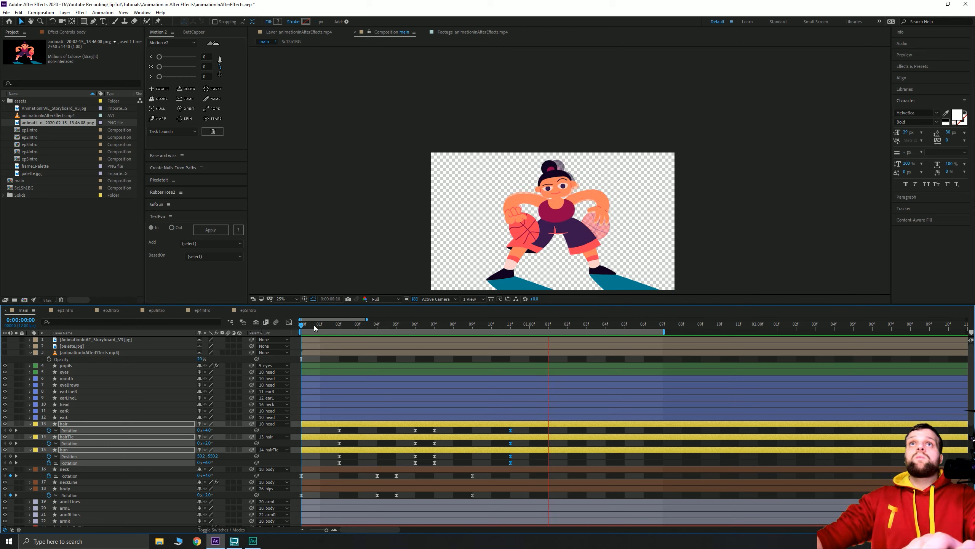
{"action": "key", "text": "space"}
{"action": "key", "text": "space"}
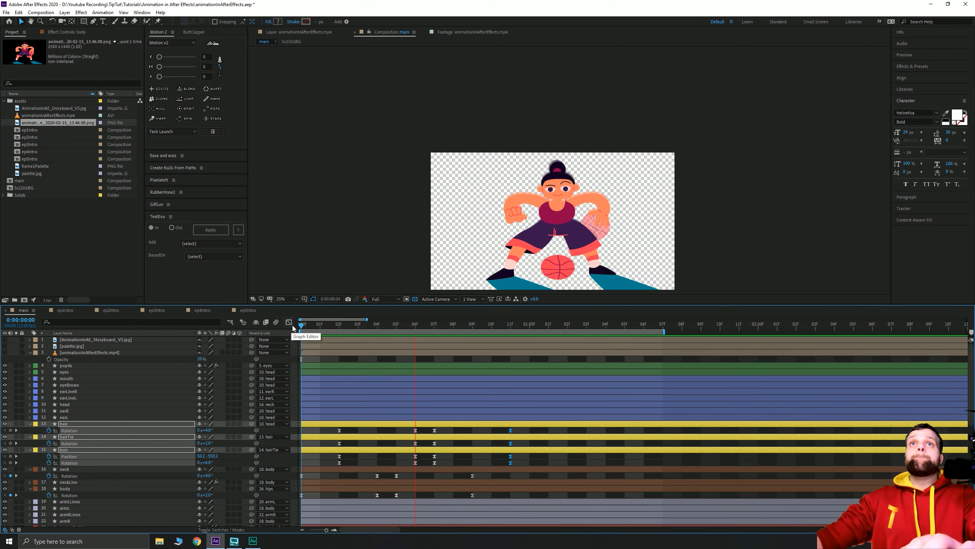
{"action": "key", "text": "space"}
{"action": "key", "text": "space"}
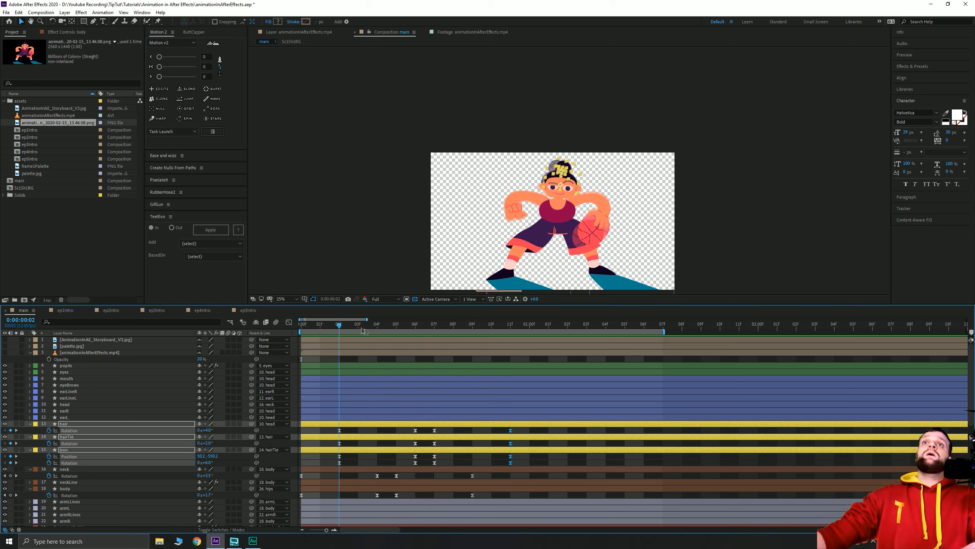
{"action": "key", "text": "space"}
{"action": "key", "text": "space"}
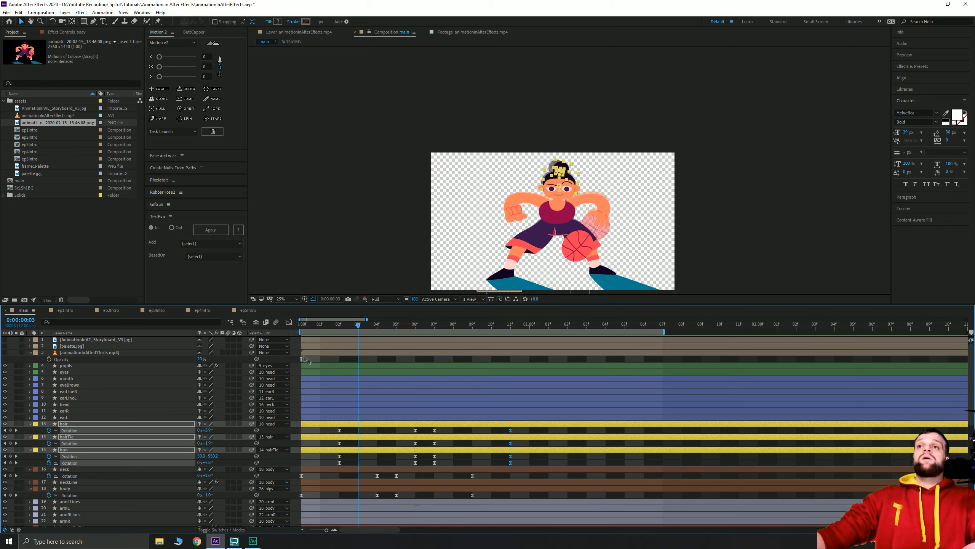
{"action": "key", "text": "space"}
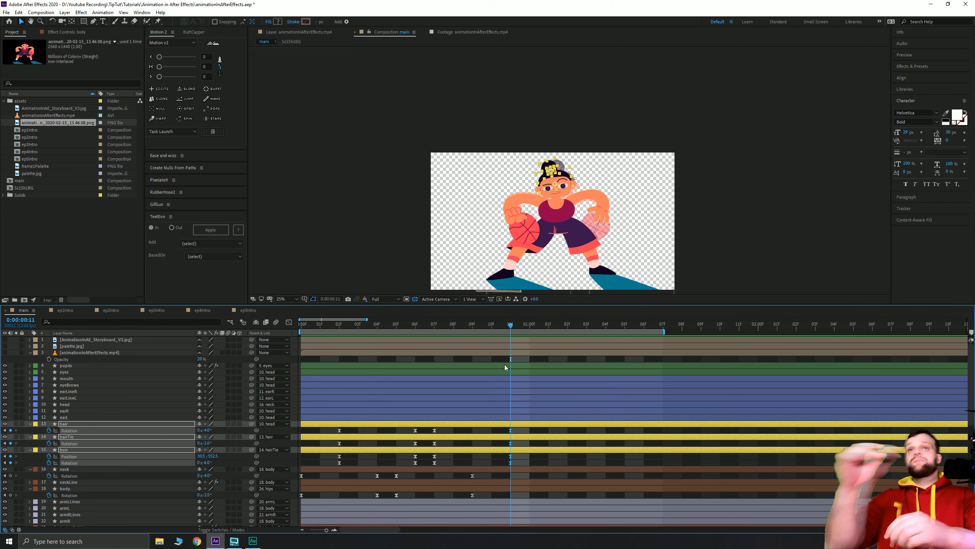
{"action": "key", "text": "Home"}
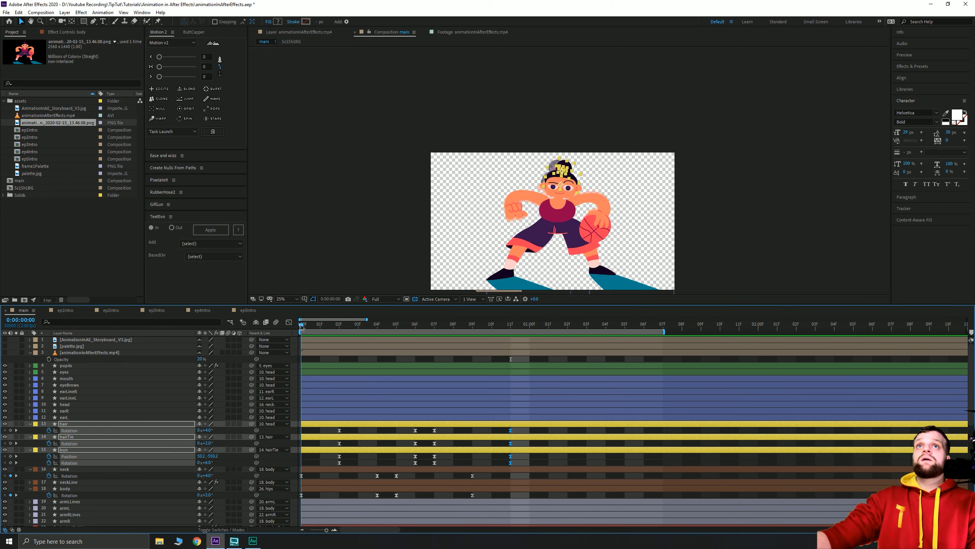
{"action": "left_click_drag", "start_coordinate": [302, 325], "coordinate": [506, 334]}
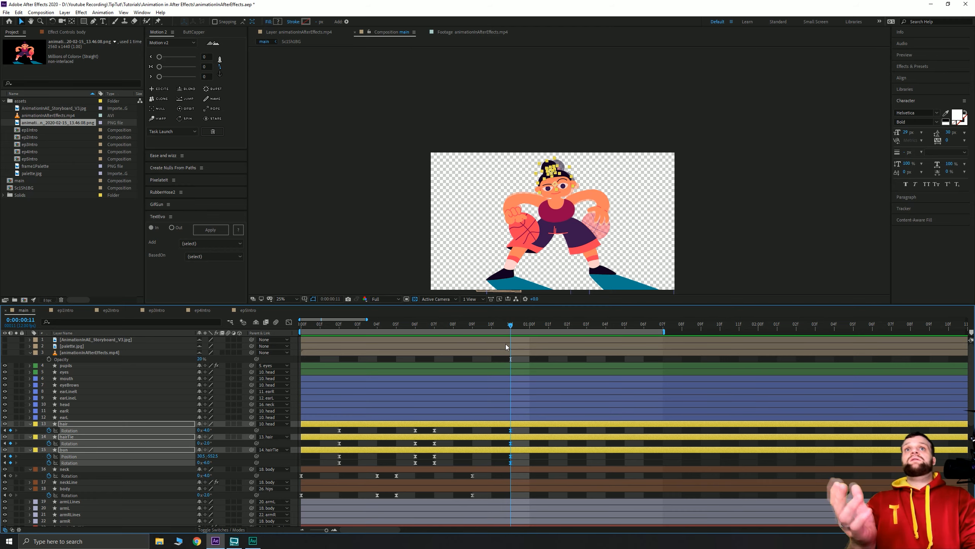
- Add a position keyframe to the hips layer at 0:00:01:03
{"action": "scroll", "coordinate": [443, 411], "scroll_direction": "down", "scroll_amount": 10}
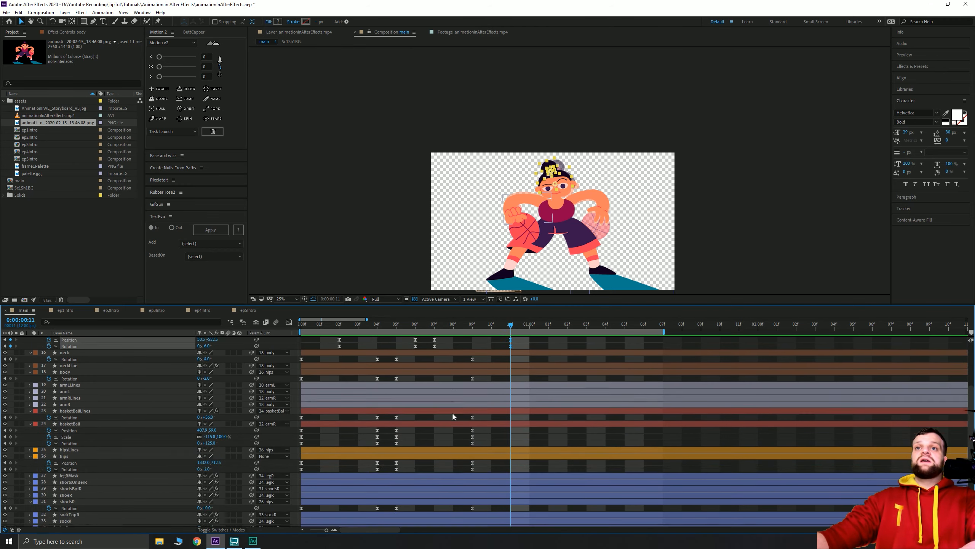
{"action": "left_click", "coordinate": [472, 327]}
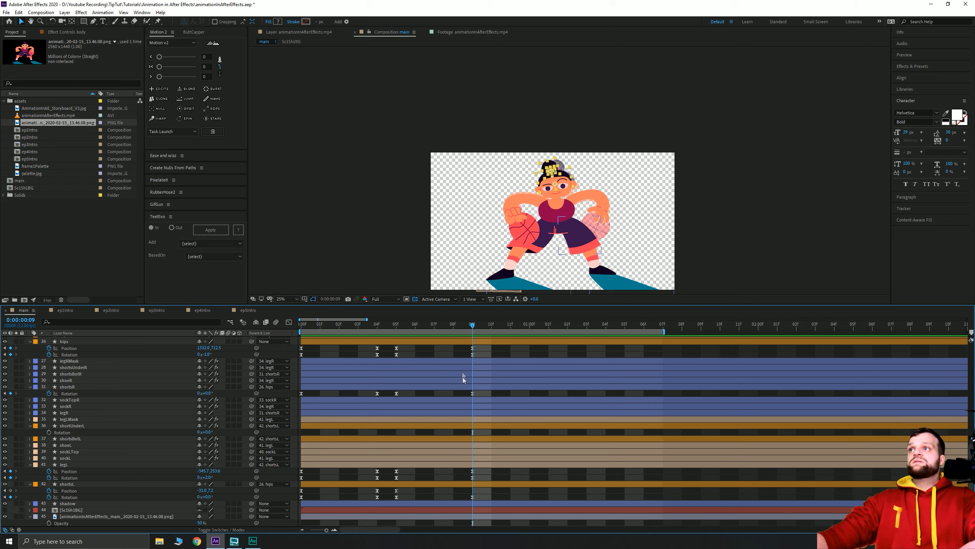
{"action": "left_click_drag", "start_coordinate": [441, 326], "coordinate": [474, 338]}
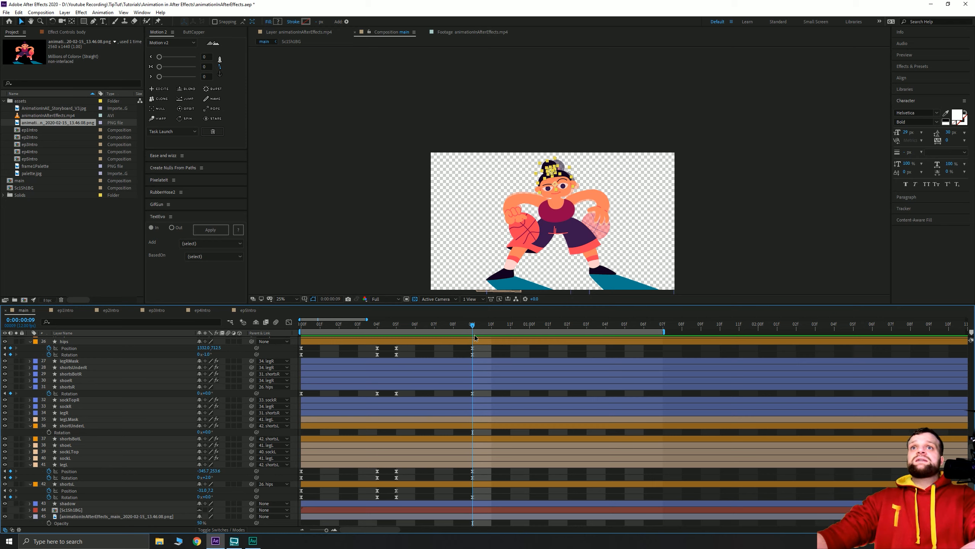
{"action": "left_click_drag", "start_coordinate": [476, 337], "coordinate": [585, 352]}
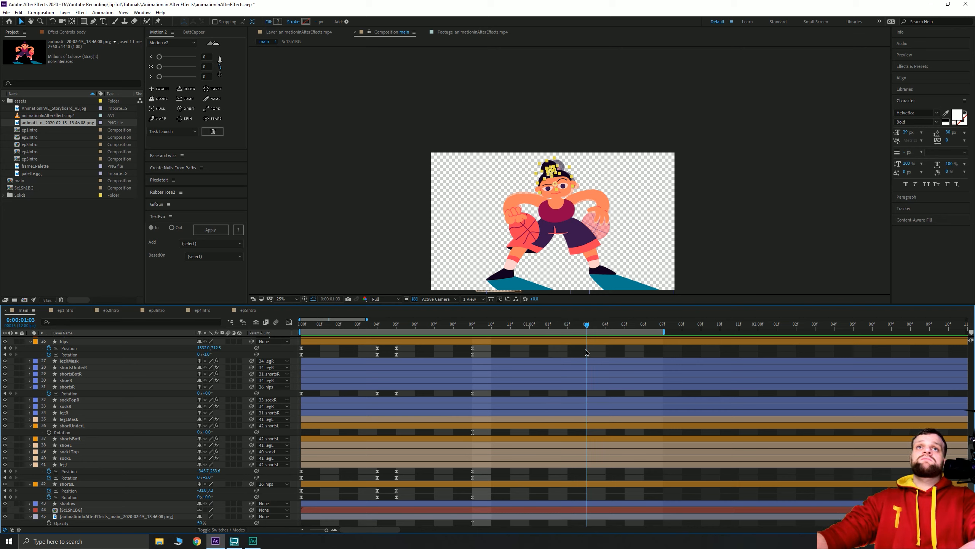
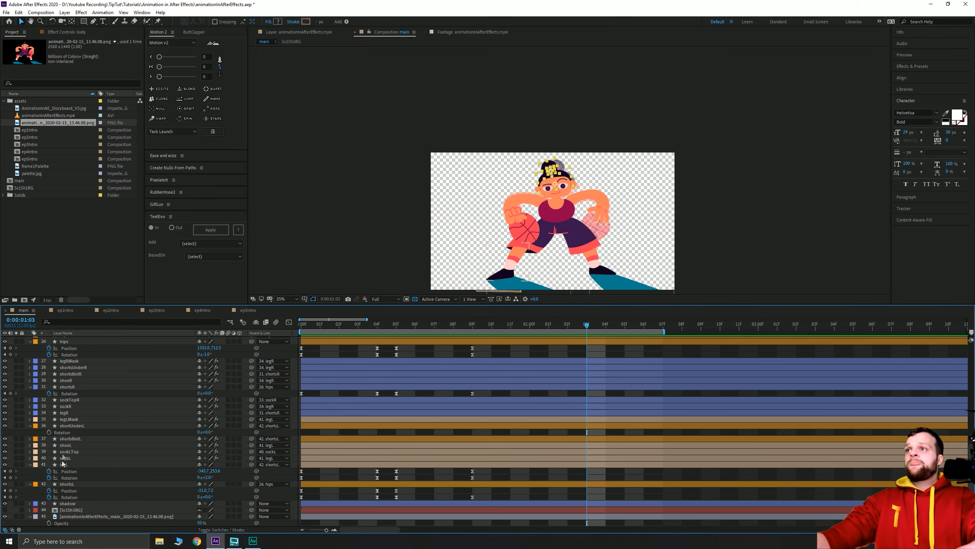
{"action": "scroll", "coordinate": [70, 361], "scroll_direction": "up", "scroll_amount": 3}
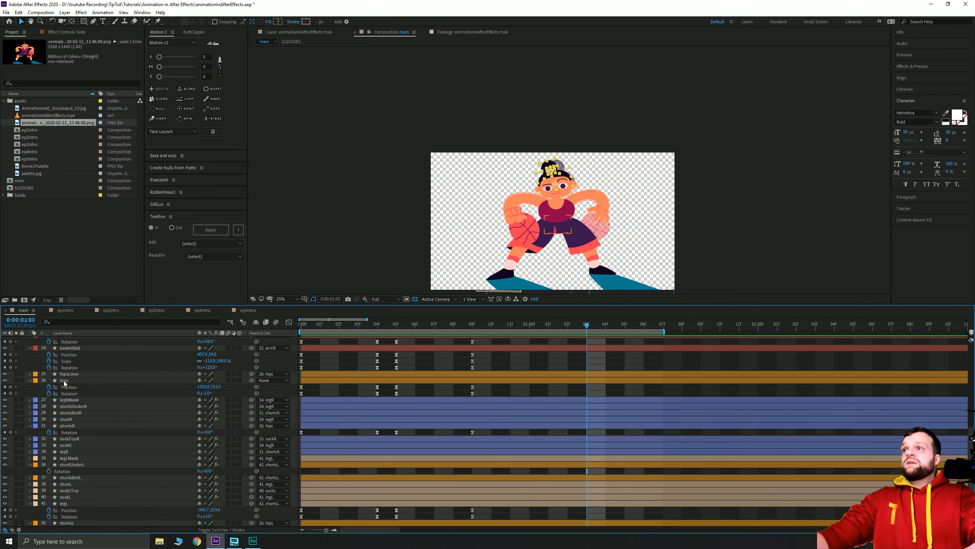
{"action": "left_click", "coordinate": [65, 381]}
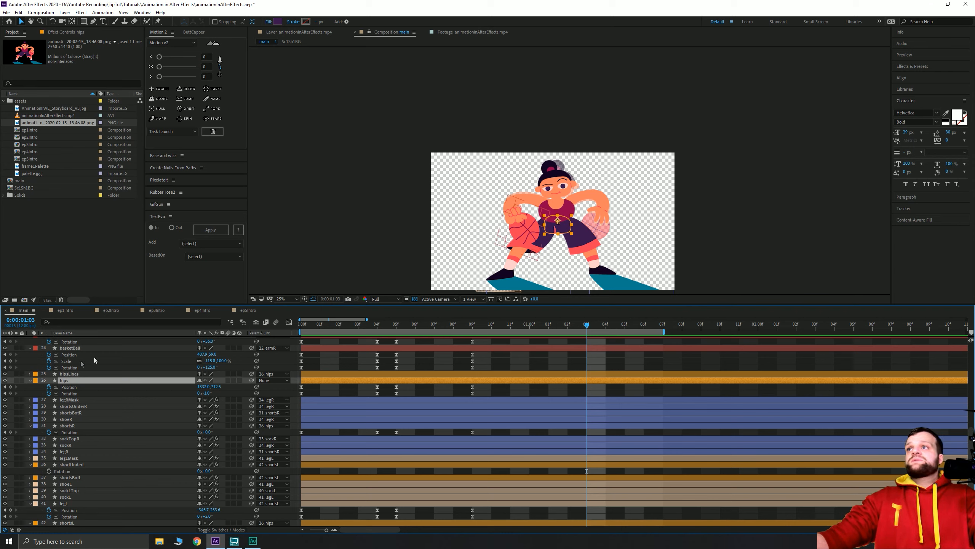
{"action": "left_click", "coordinate": [10, 387]}
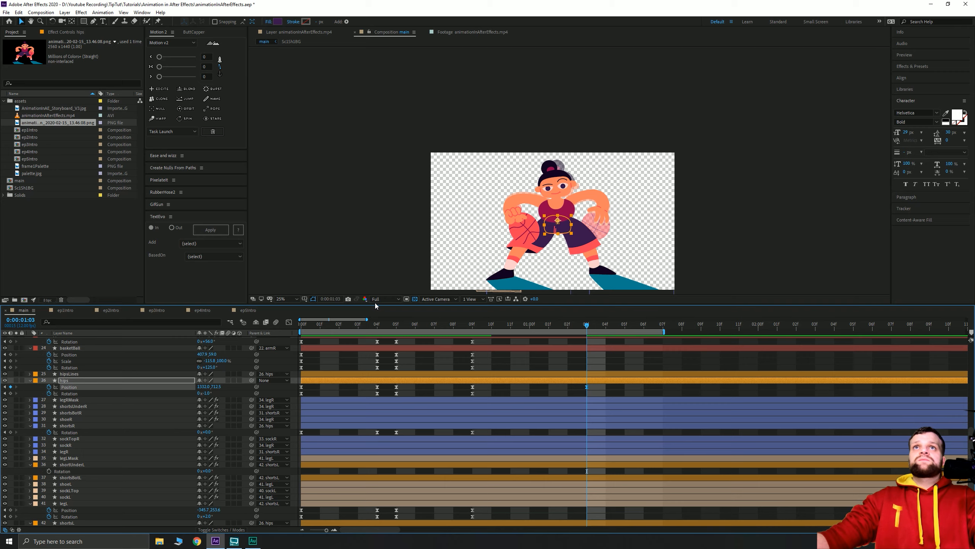
- Nudge the hips left and up to position 1324.0, 704.5 at 0:00:01:03, and preview the movement
{"action": "scroll", "coordinate": [579, 209], "scroll_direction": "up", "scroll_amount": 2}
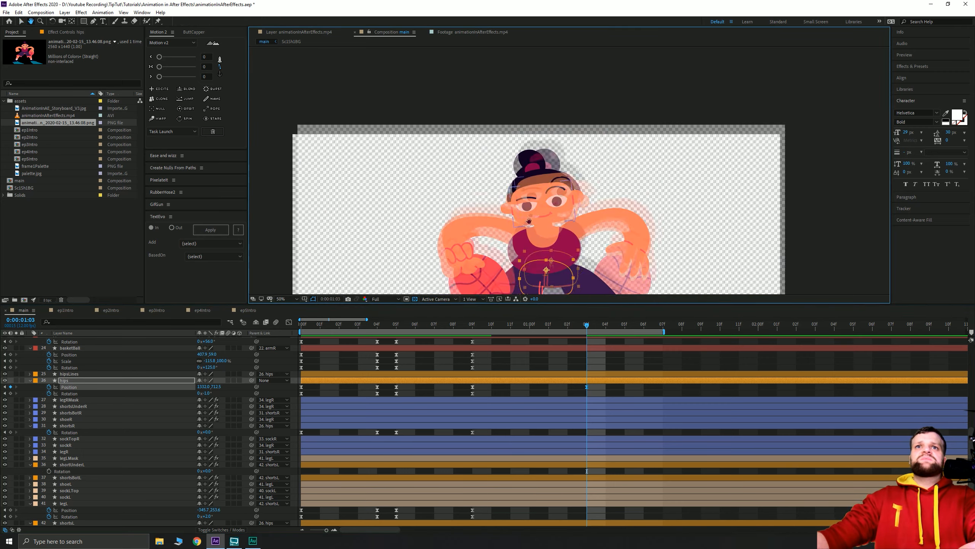
{"action": "left_click_drag", "start_coordinate": [551, 144], "coordinate": [549, 147]}
{"action": "key", "text": "Left"}
{"action": "key", "text": "Left"}
{"action": "key", "text": "Left"}
{"action": "key", "text": "Left"}
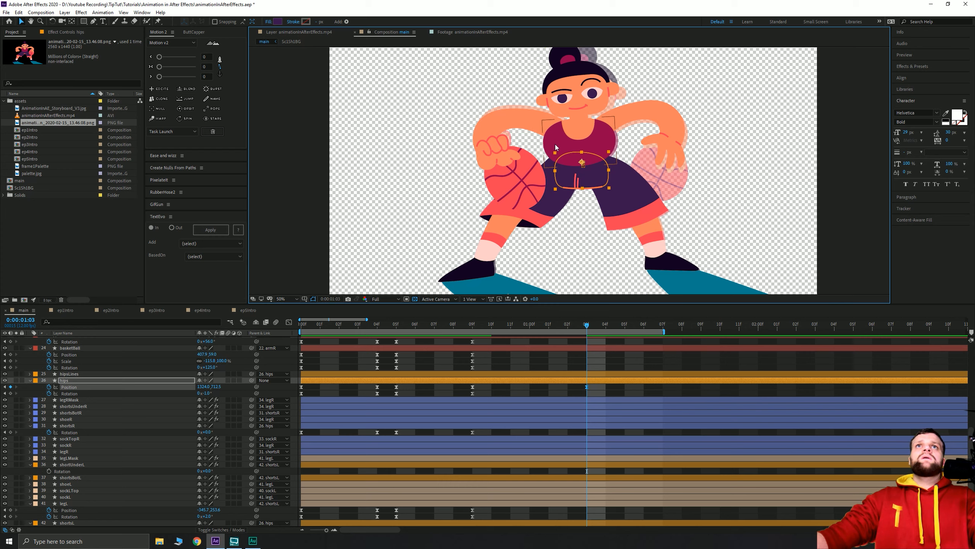
{"action": "key", "text": "Up"}
{"action": "key", "text": "Up"}
{"action": "key", "text": "Up"}
{"action": "key", "text": "Up"}
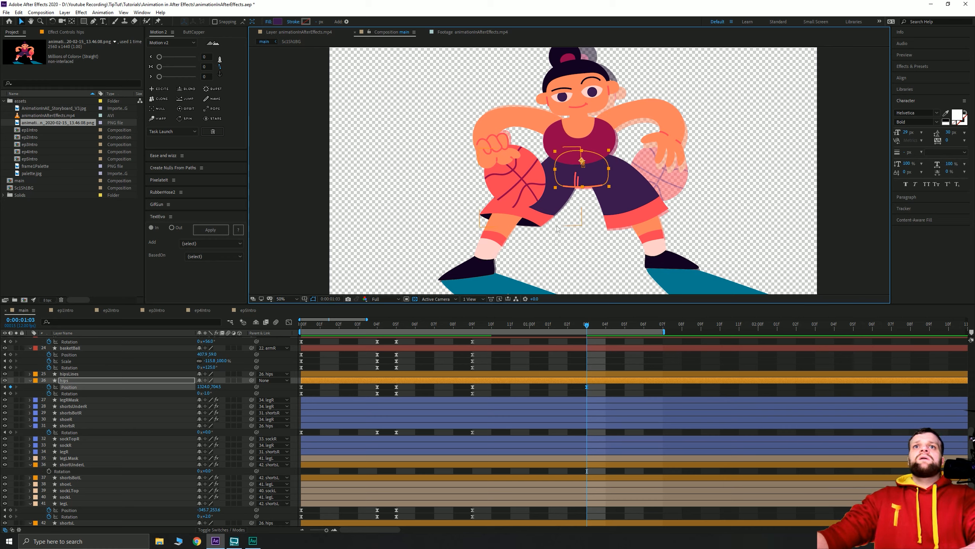
{"action": "left_click", "coordinate": [478, 327]}
{"action": "key", "text": "space"}
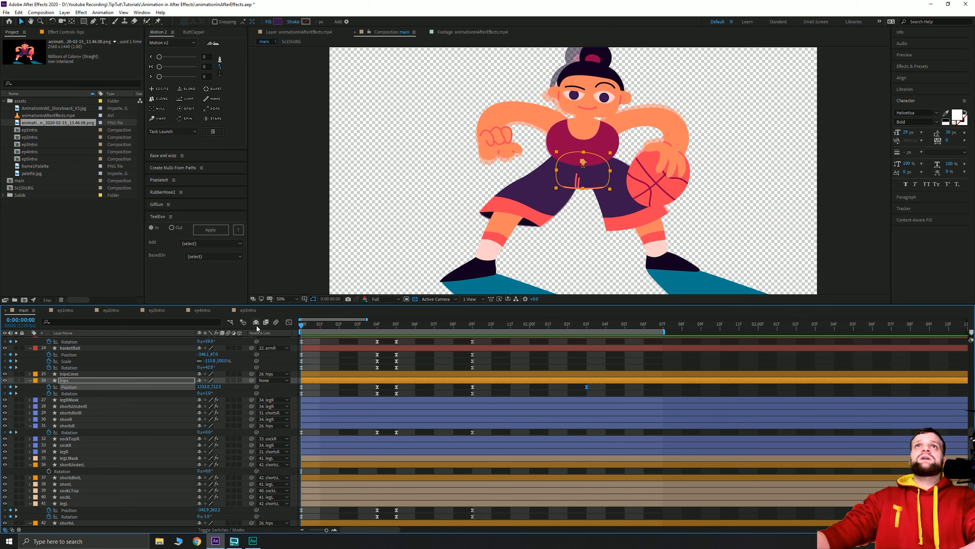
- Remove the ease out of frame 9 on the hips position speed curve and play back the result
{"action": "left_click", "coordinate": [492, 326]}
{"action": "left_click", "coordinate": [481, 327]}
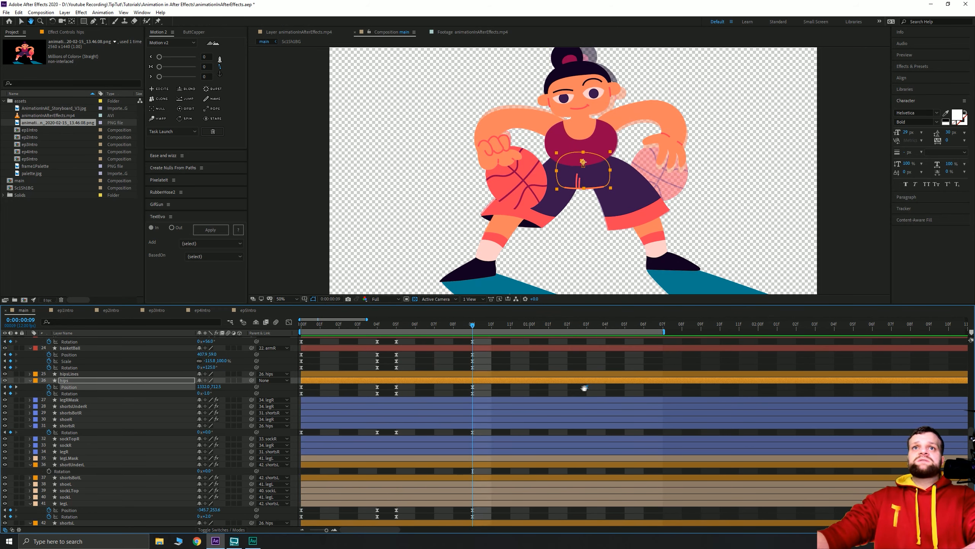
{"action": "left_click_drag", "start_coordinate": [593, 390], "coordinate": [469, 385]}
{"action": "left_click", "coordinate": [289, 322]}
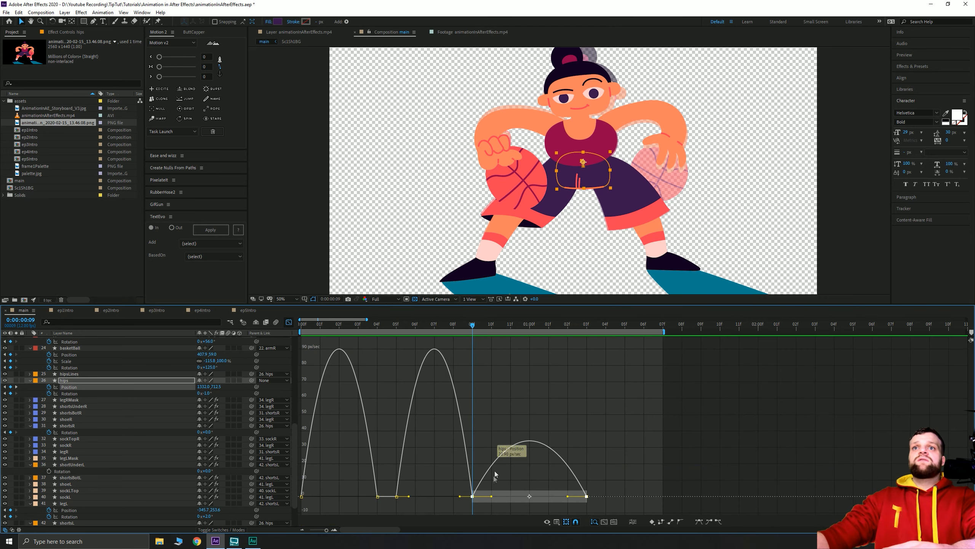
{"action": "left_click_drag", "start_coordinate": [389, 328], "coordinate": [481, 332]}
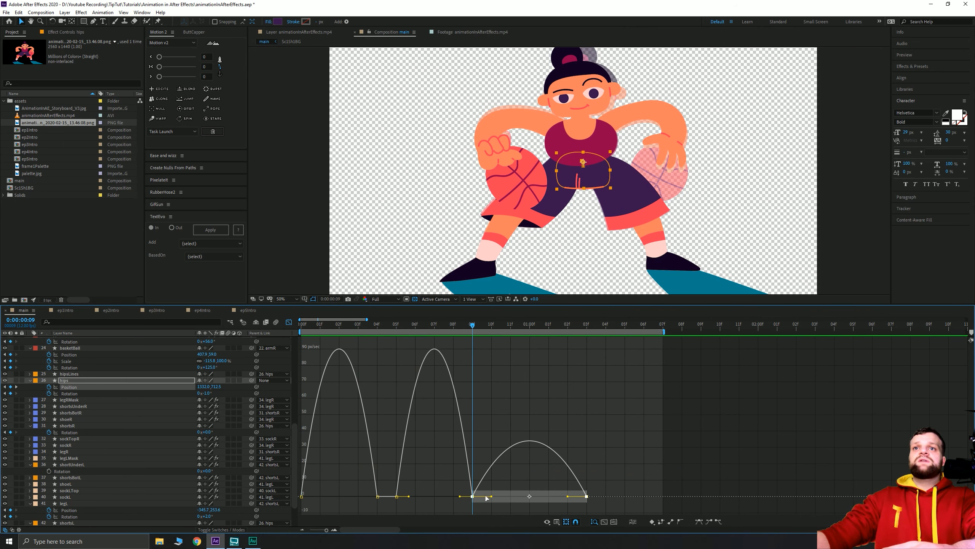
{"action": "left_click_drag", "start_coordinate": [486, 496], "coordinate": [473, 492]}
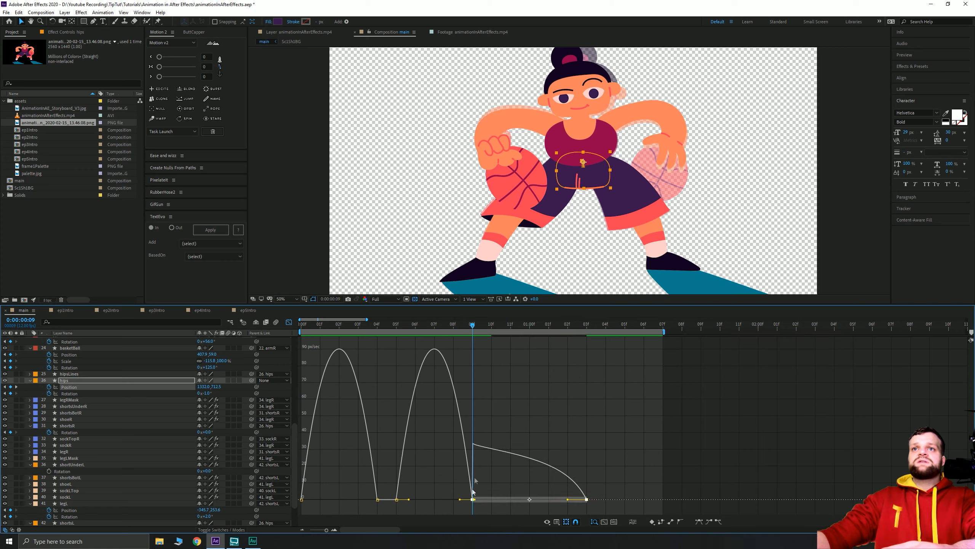
{"action": "left_click_drag", "start_coordinate": [469, 323], "coordinate": [270, 329]}
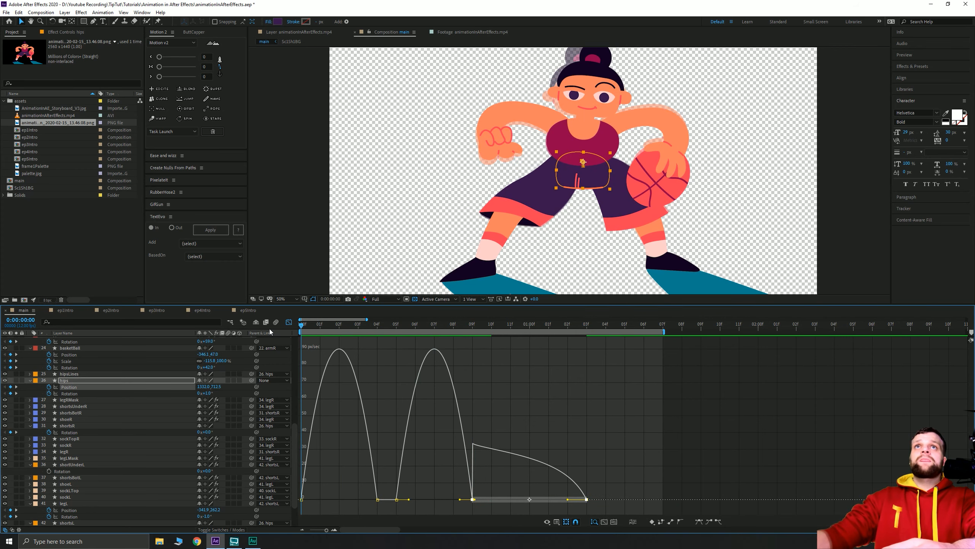
{"action": "key", "text": "space"}
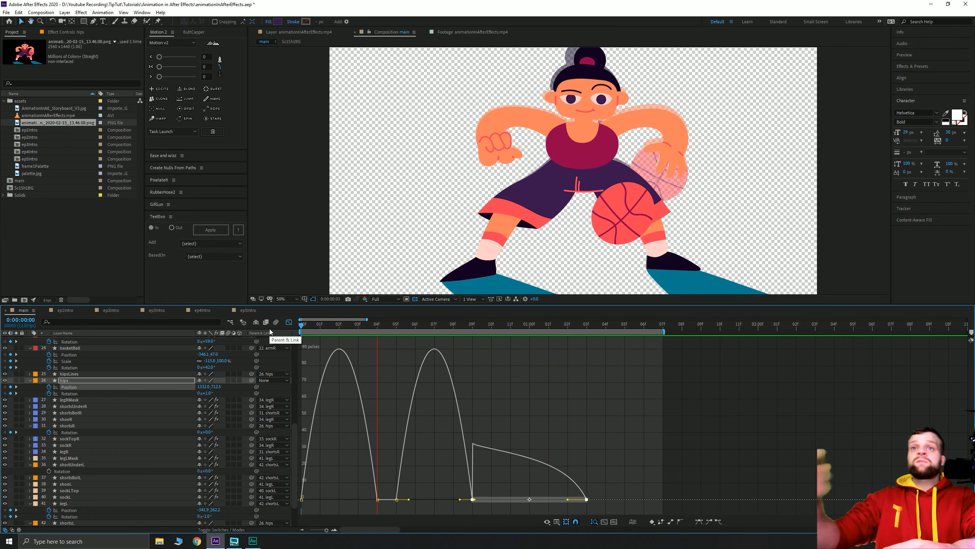
{"action": "key", "text": "space"}
- Remove the ease into frame 9 on the hips position speed curve and preview the dribble
{"action": "left_click_drag", "start_coordinate": [408, 326], "coordinate": [461, 349]}
{"action": "mouse_move", "coordinate": [460, 501]}
{"action": "left_mouse_down"}
{"action": "mouse_move", "coordinate": [477, 503]}
{"action": "mouse_move", "coordinate": [455, 504]}
{"action": "left_mouse_up"}
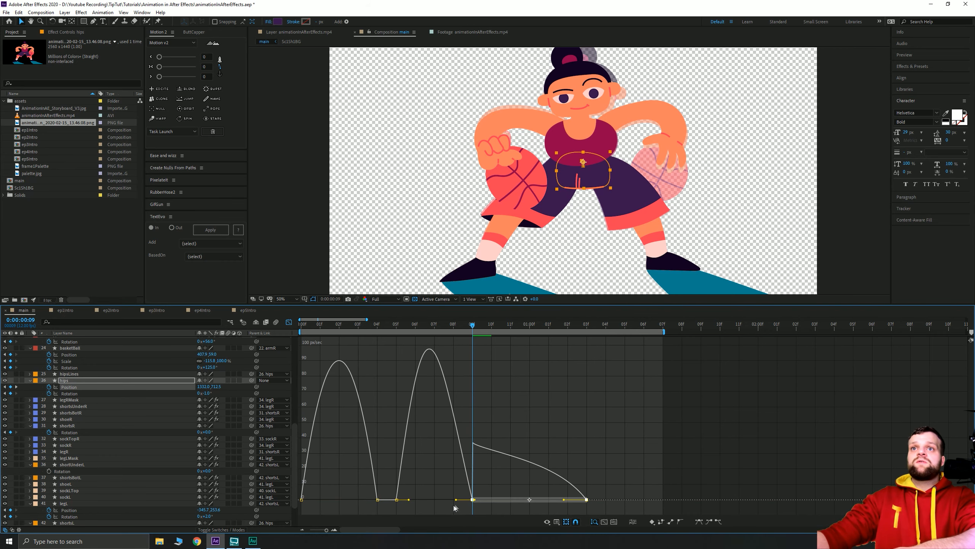
{"action": "key", "text": "ctrl+z"}
{"action": "left_click", "coordinate": [451, 488]}
{"action": "key", "text": "ctrl+a"}
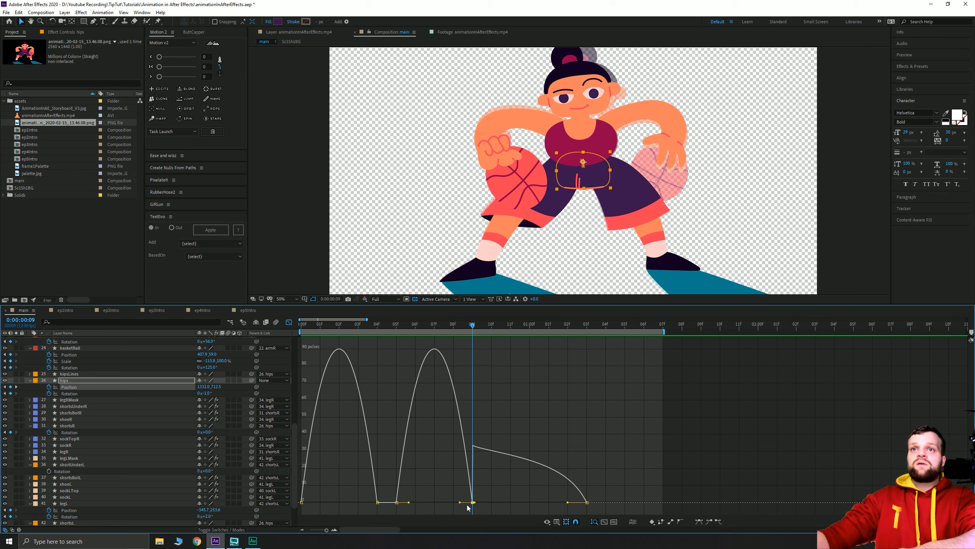
{"action": "left_click_drag", "start_coordinate": [460, 504], "coordinate": [476, 505]}
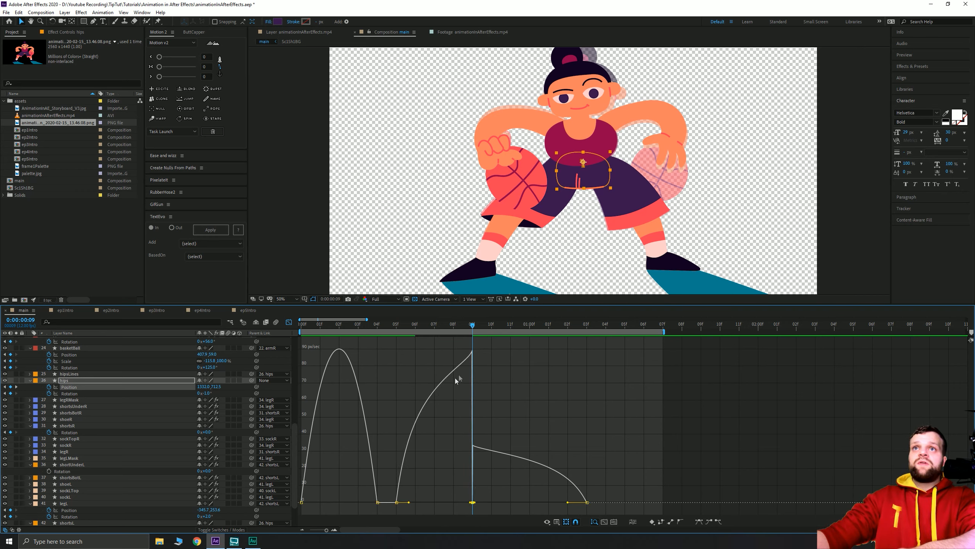
{"action": "left_click_drag", "start_coordinate": [459, 324], "coordinate": [296, 323]}
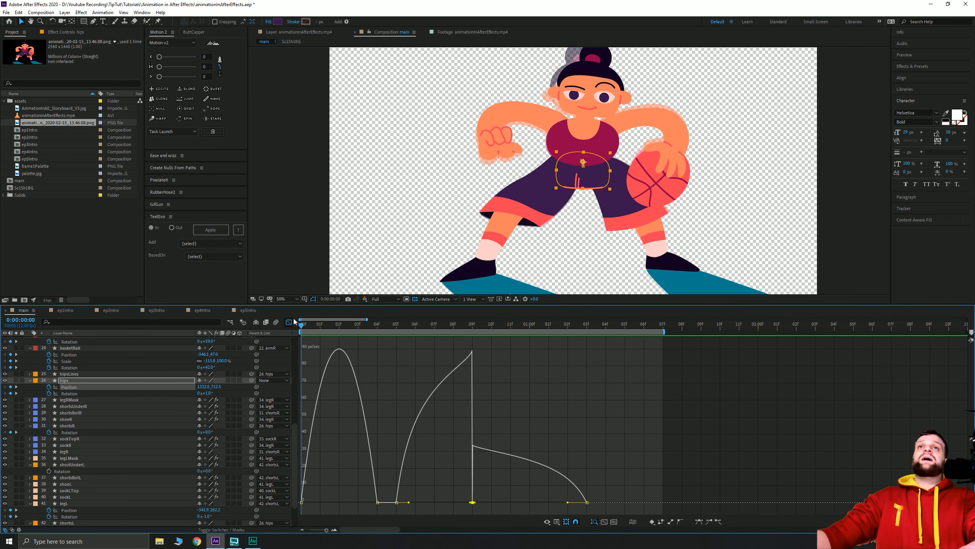
{"action": "key", "text": "space"}
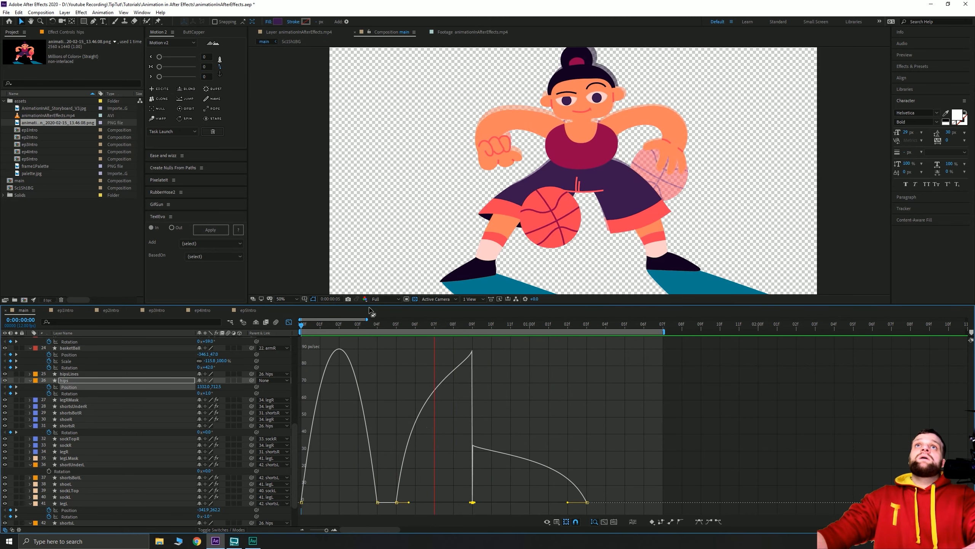
{"action": "key", "text": "space"}
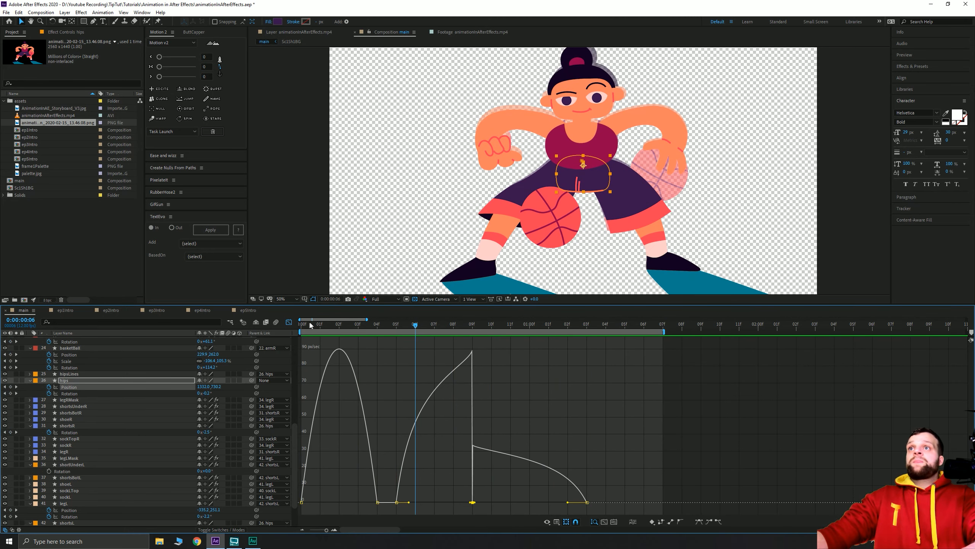
- Close the graph editor, move the last hips position keyframe to 0:00:01:01, and play back the dribble
{"action": "left_click", "coordinate": [289, 322]}
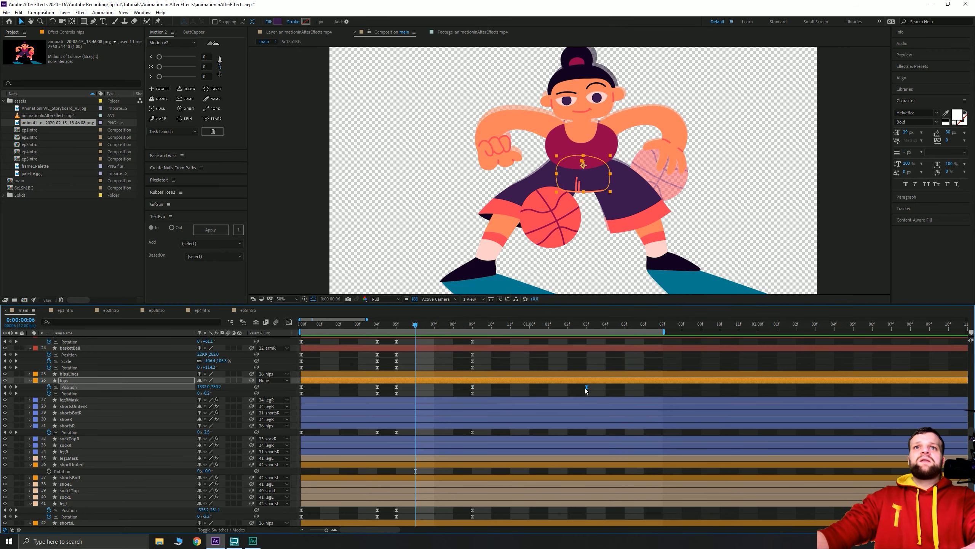
{"action": "left_click_drag", "start_coordinate": [585, 388], "coordinate": [555, 391]}
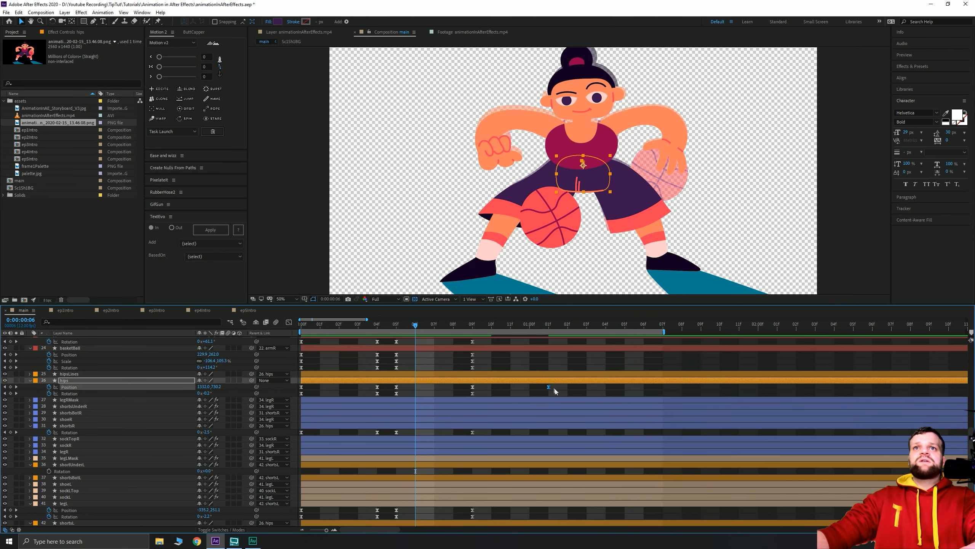
{"action": "key", "text": "space"}
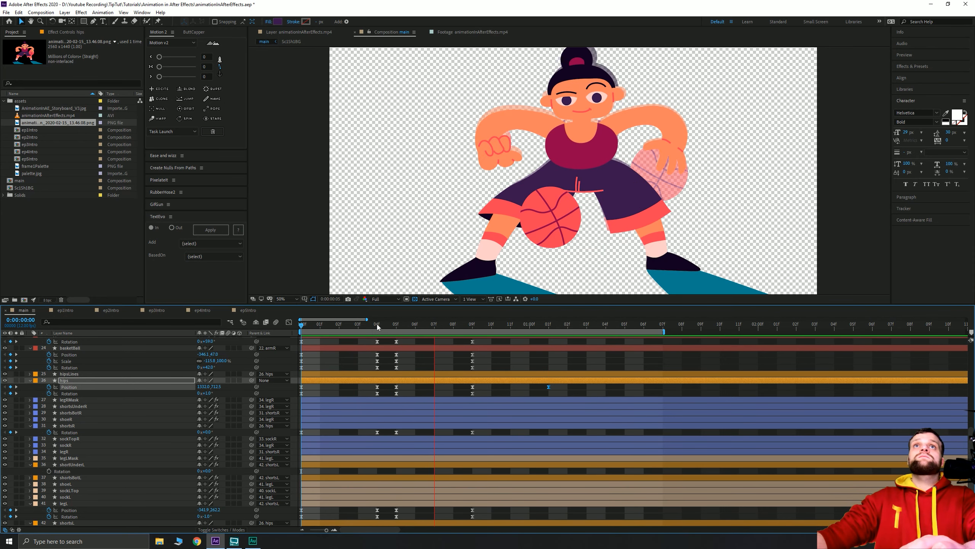
{"action": "key", "text": "space"}
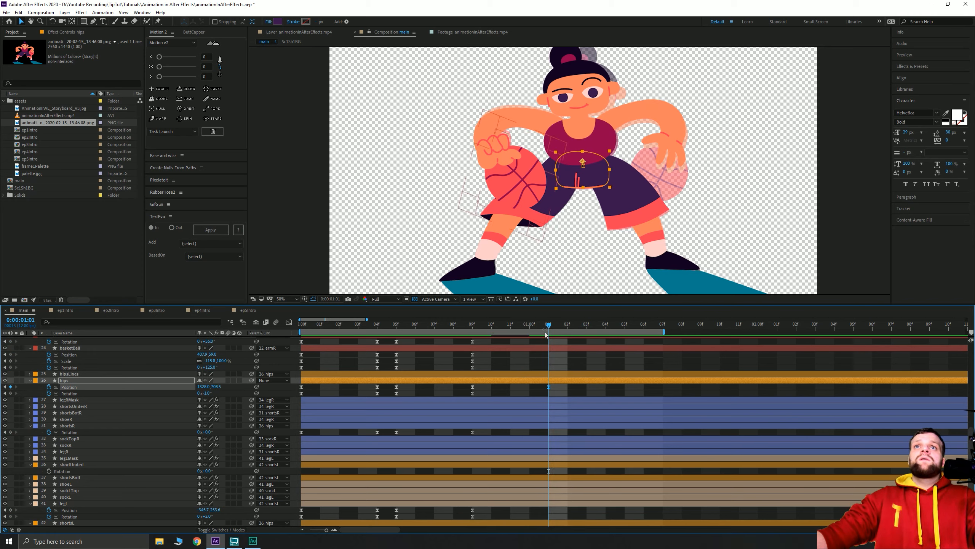
{"action": "key", "text": "Home"}
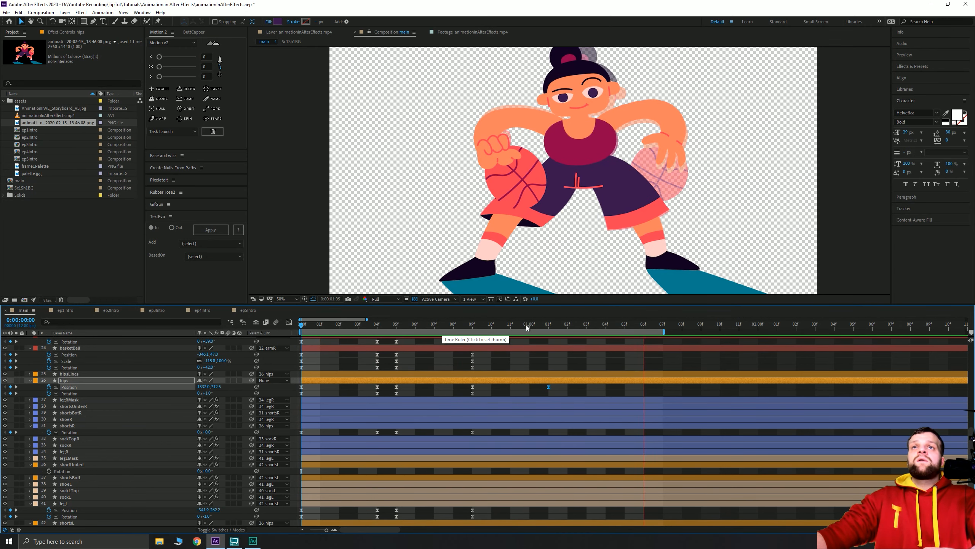
{"action": "key", "text": "space"}
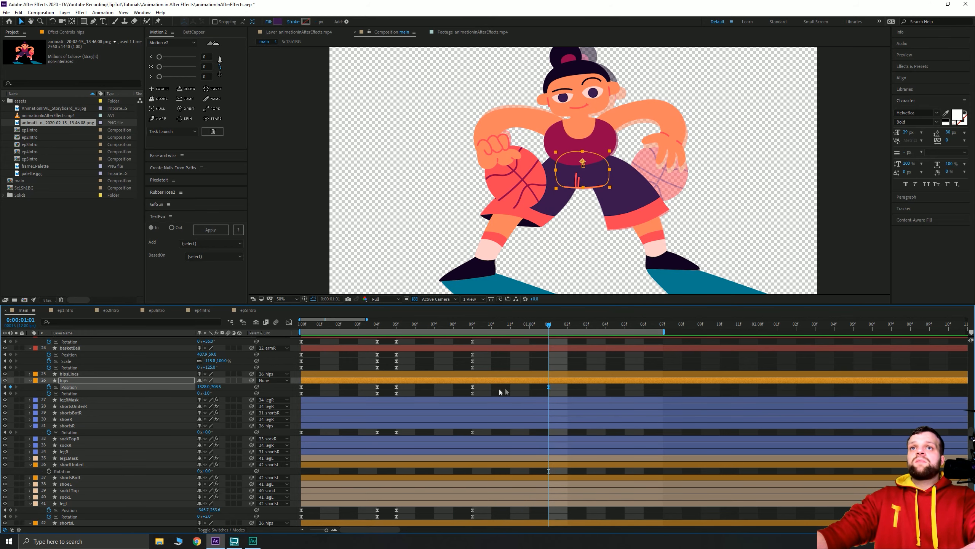
- Add a rotation keyframe to the shortsR layer at 0:00:01:01
{"action": "scroll", "coordinate": [489, 391], "scroll_direction": "down", "scroll_amount": 1}
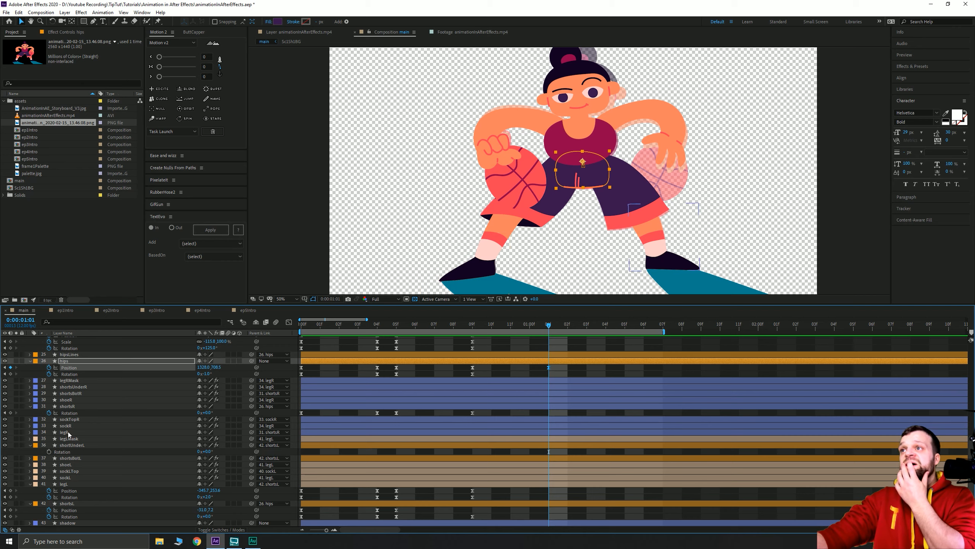
{"action": "left_click", "coordinate": [71, 386]}
{"action": "left_click", "coordinate": [72, 393]}
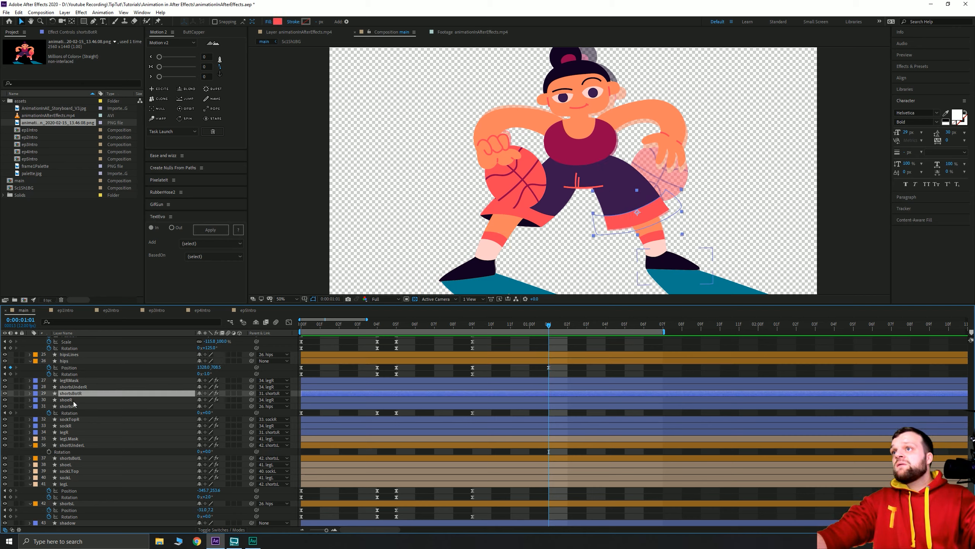
{"action": "left_click", "coordinate": [73, 399]}
{"action": "left_click", "coordinate": [68, 406]}
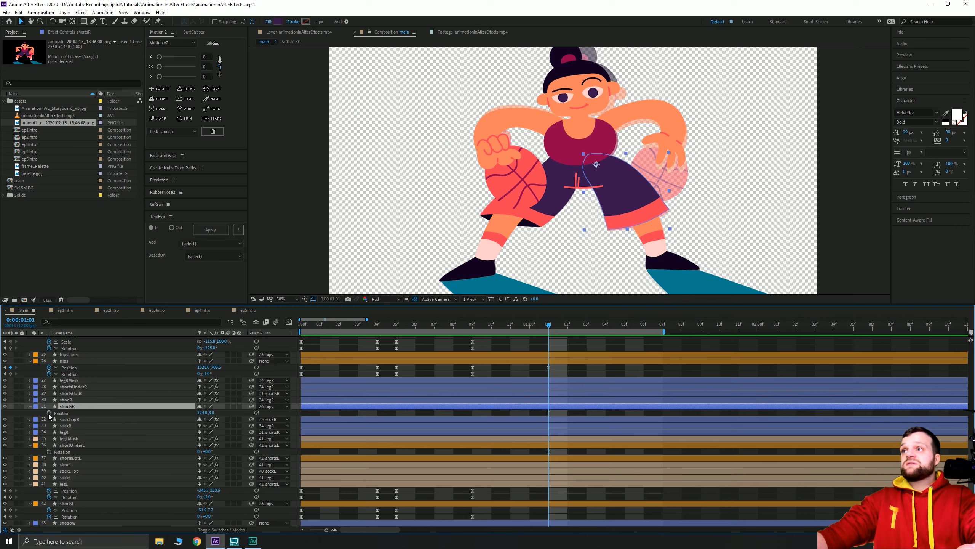
{"action": "key", "text": "r"}
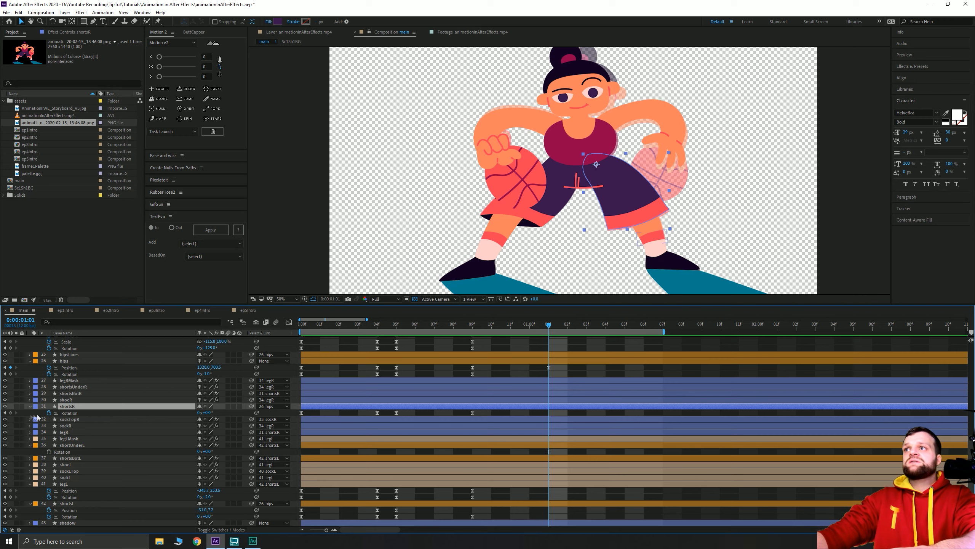
{"action": "left_click", "coordinate": [10, 412]}
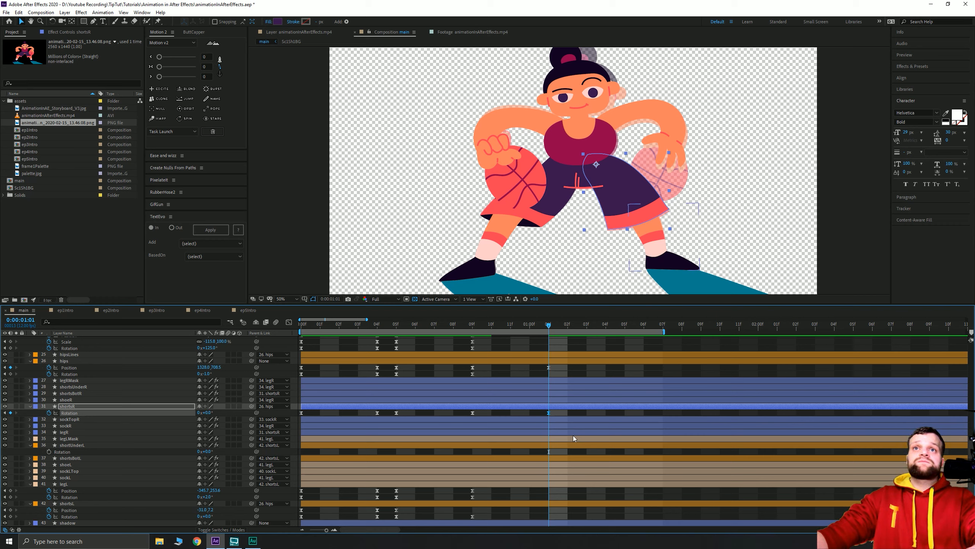
- Delete the shortsR rotation keyframe at 0:00:01:01, and apply Easy Ease to all legR position and rotation keyframes
{"action": "key", "text": "Delete"}
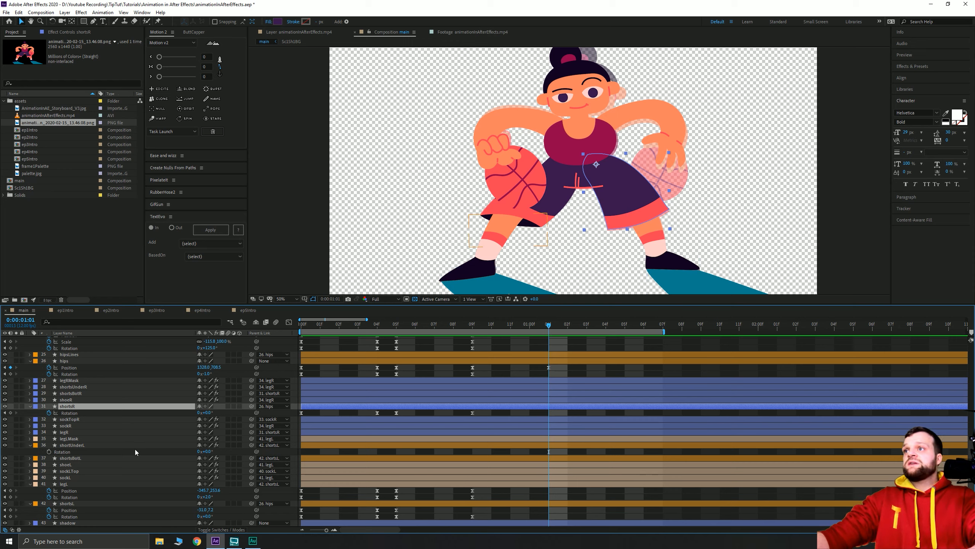
{"action": "left_click", "coordinate": [65, 432]}
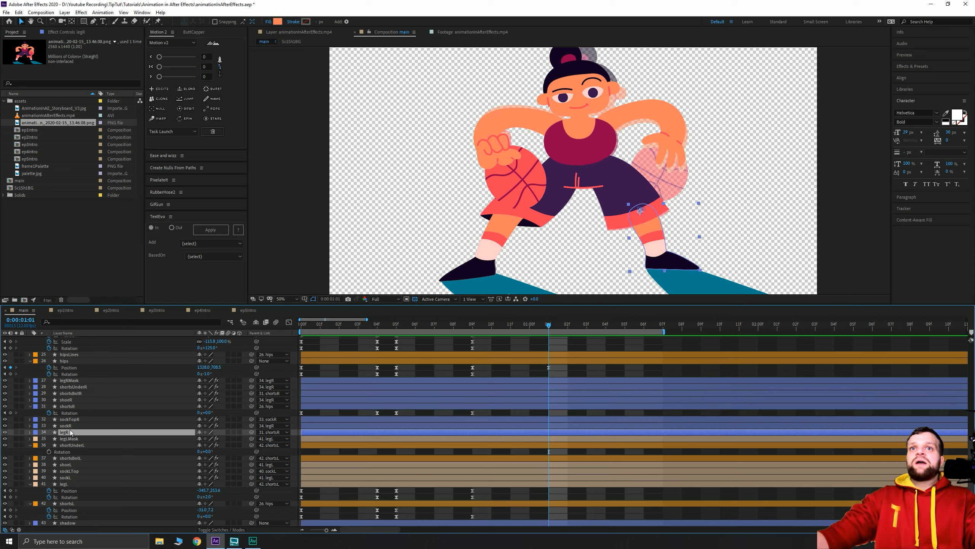
{"action": "key", "text": "u"}
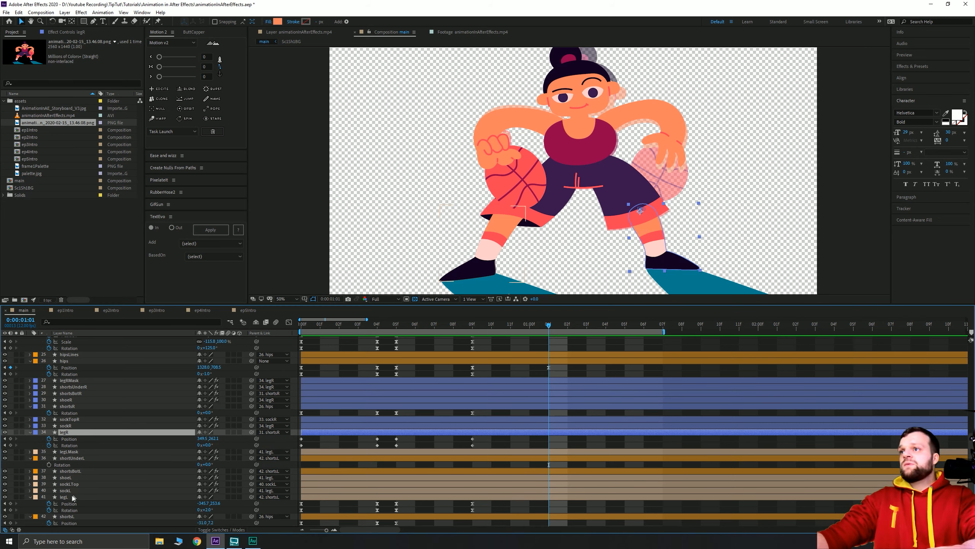
{"action": "left_click_drag", "start_coordinate": [477, 438], "coordinate": [295, 447]}
{"action": "key", "text": "F9"}
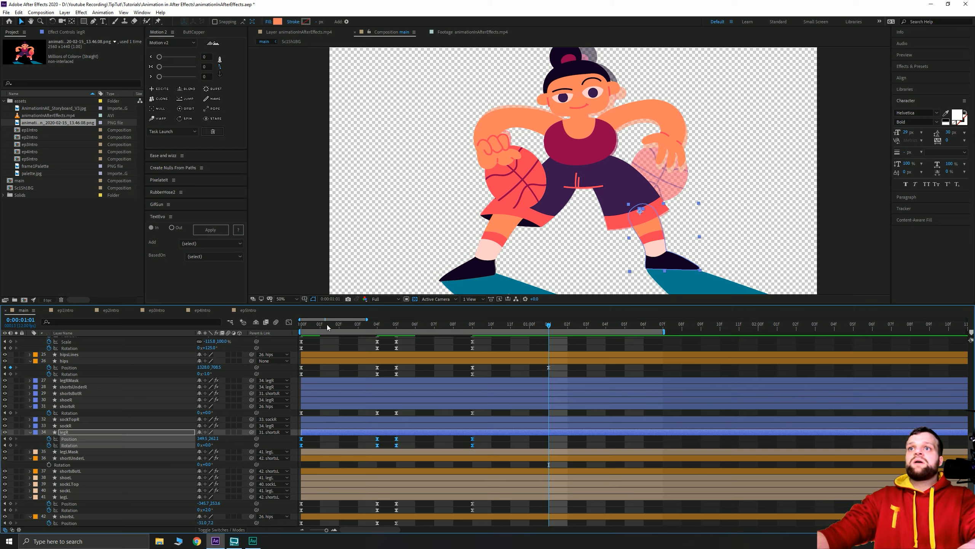
{"action": "key", "text": "space"}
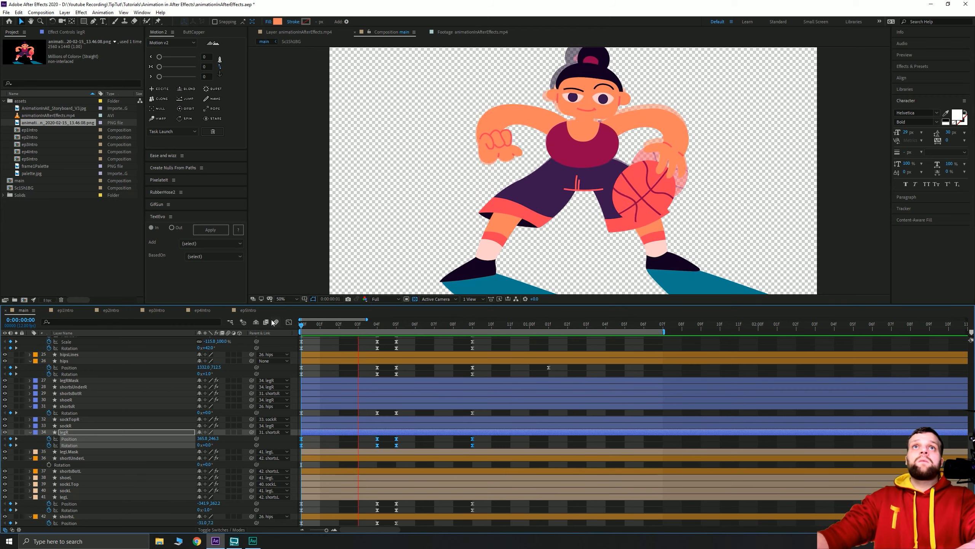
- Try to lengthen the ease into frame 9 and out of frame 0 on the legR position and rotation speed curves, and preview
{"action": "left_click_drag", "start_coordinate": [302, 326], "coordinate": [396, 331]}
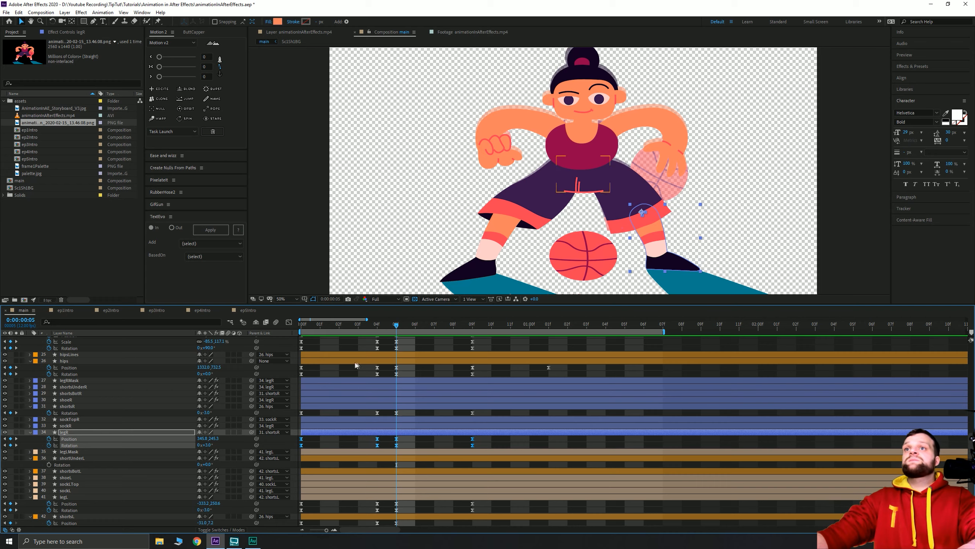
{"action": "key", "text": "shift+F3"}
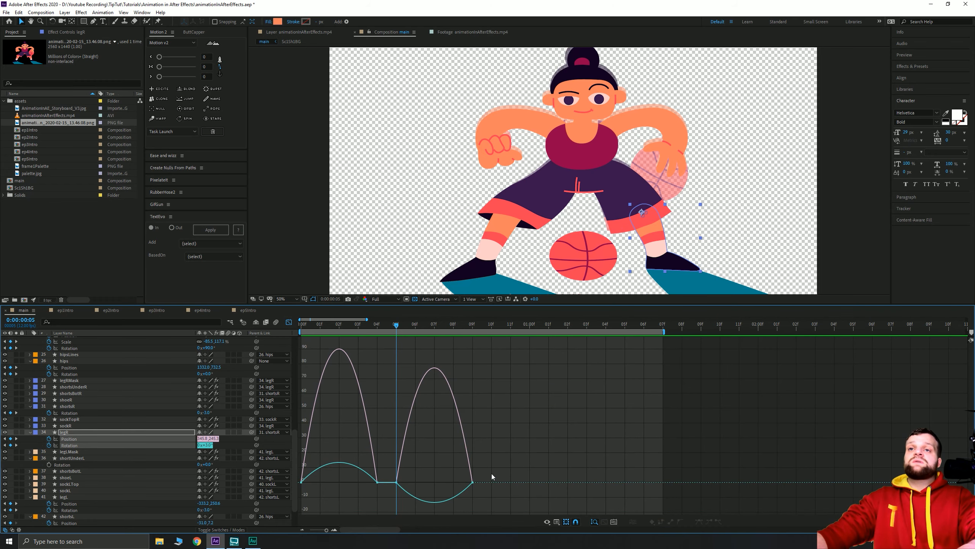
{"action": "left_click_drag", "start_coordinate": [492, 476], "coordinate": [398, 488]}
{"action": "left_click_drag", "start_coordinate": [316, 491], "coordinate": [339, 482]}
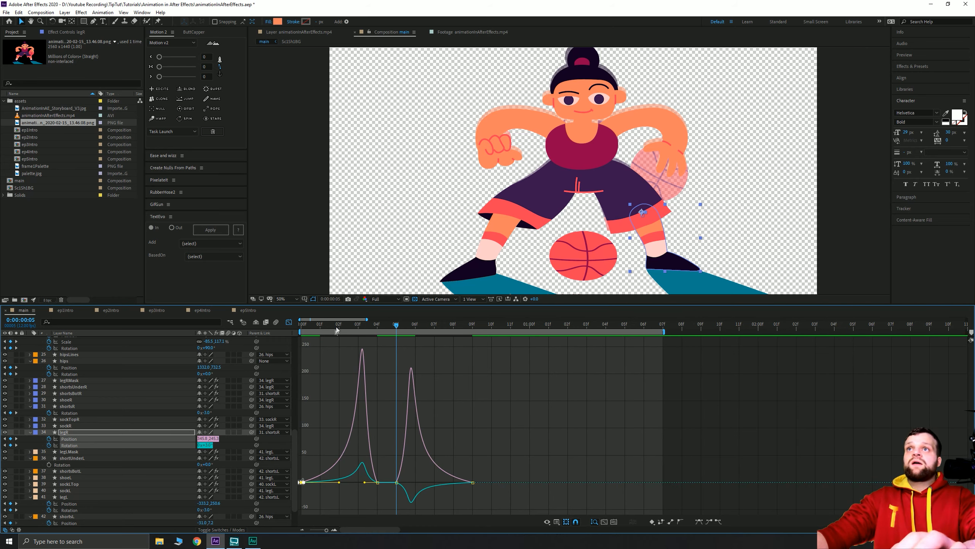
{"action": "left_click_drag", "start_coordinate": [336, 329], "coordinate": [260, 329]}
{"action": "key", "text": "space"}
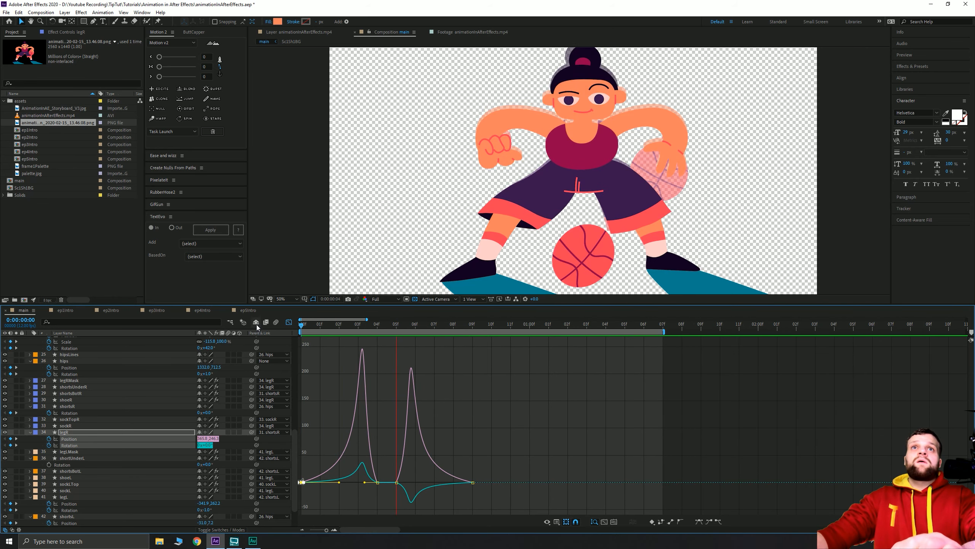
- Undo the last two easing changes on the legR position and rotation speed curves
{"action": "key", "text": "ctrl+z"}
{"action": "key", "text": "ctrl+z"}
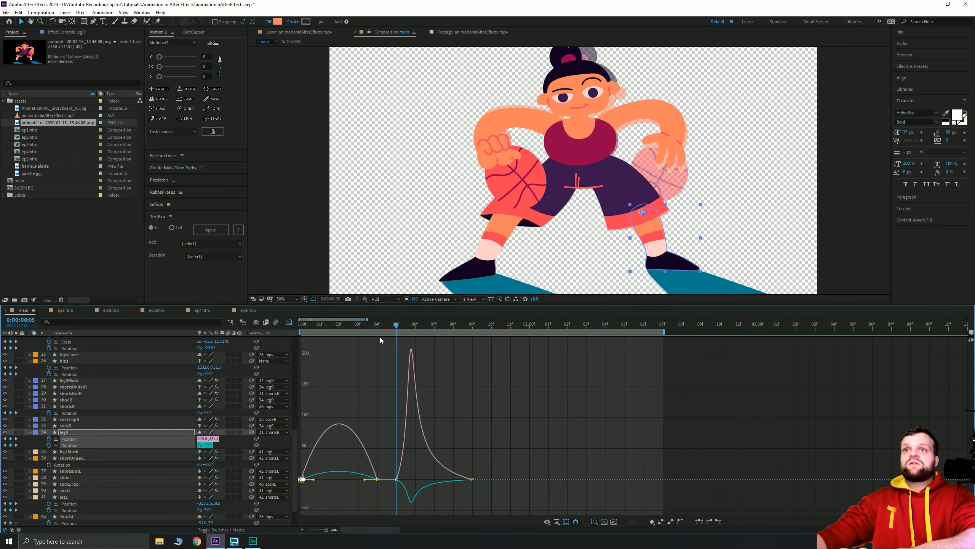
{"action": "left_click_drag", "start_coordinate": [369, 327], "coordinate": [515, 331]}
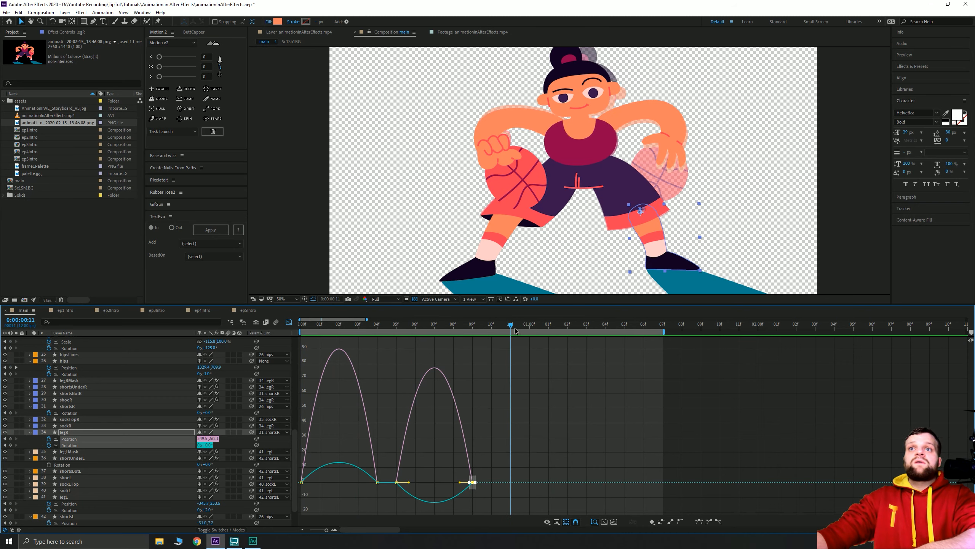
{"action": "left_click", "coordinate": [313, 488]}
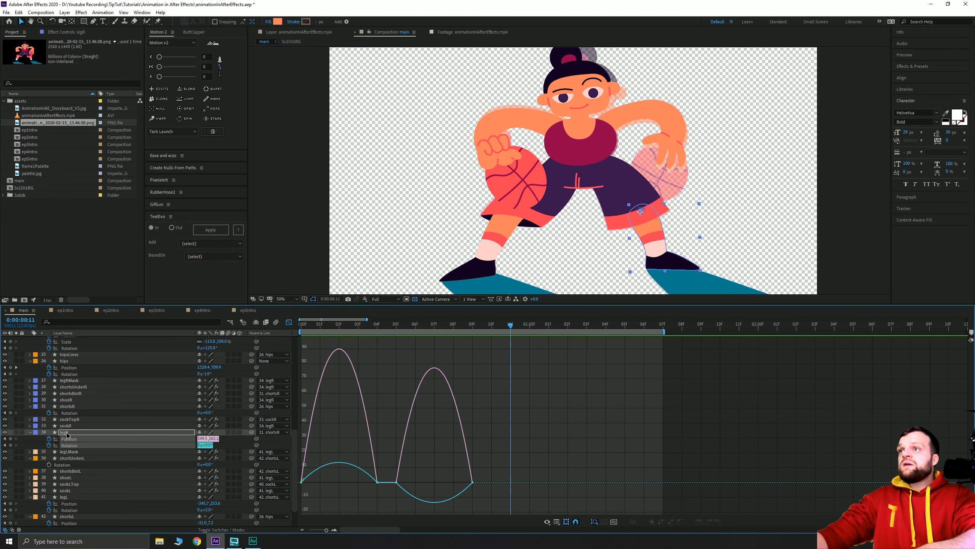
- Try to lengthen the ease into frame 9 and out of frame 0 on the legR position speed curve alone, and preview
{"action": "left_click", "coordinate": [66, 433]}
{"action": "left_click", "coordinate": [74, 439]}
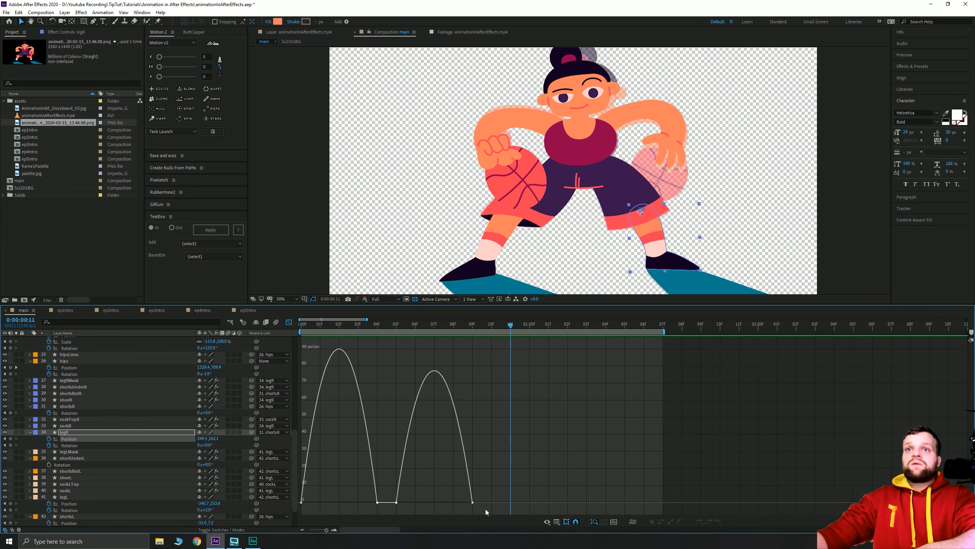
{"action": "left_click_drag", "start_coordinate": [486, 511], "coordinate": [435, 503]}
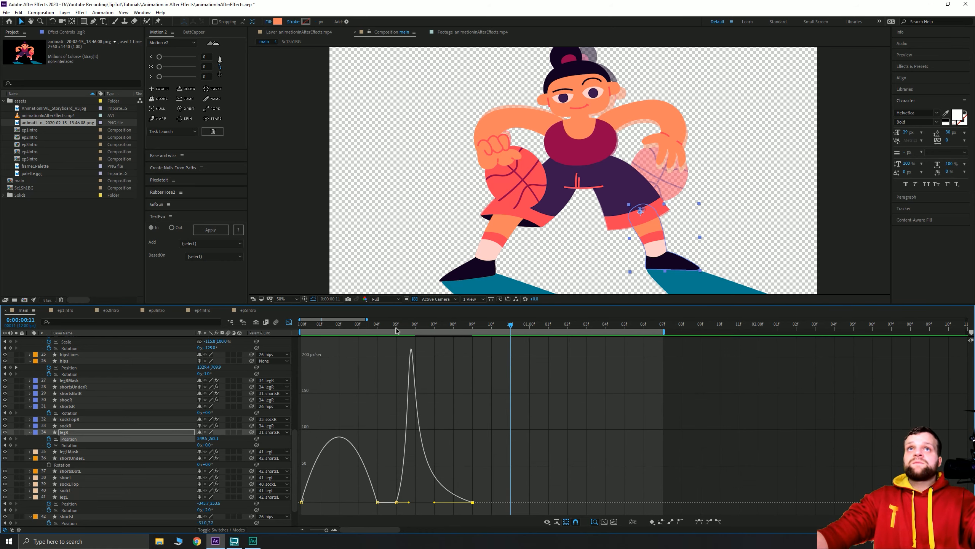
{"action": "left_click_drag", "start_coordinate": [395, 328], "coordinate": [434, 348]}
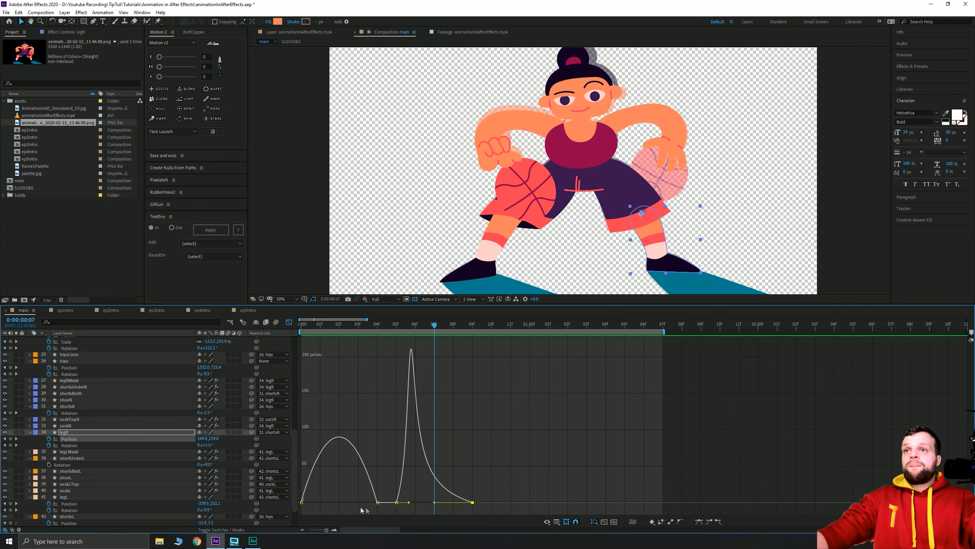
{"action": "left_click", "coordinate": [302, 502]}
{"action": "left_click_drag", "start_coordinate": [314, 503], "coordinate": [362, 503]}
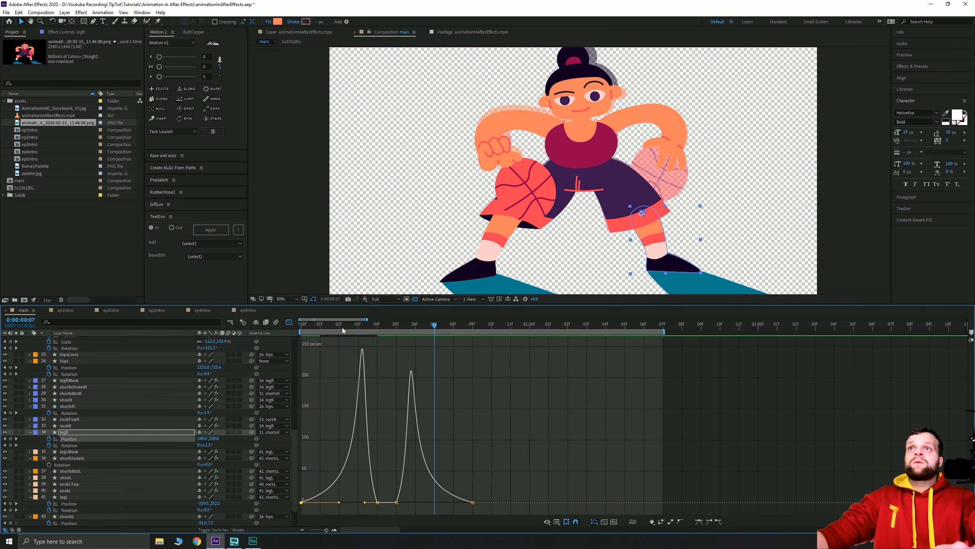
{"action": "key", "text": "ctrl+z"}
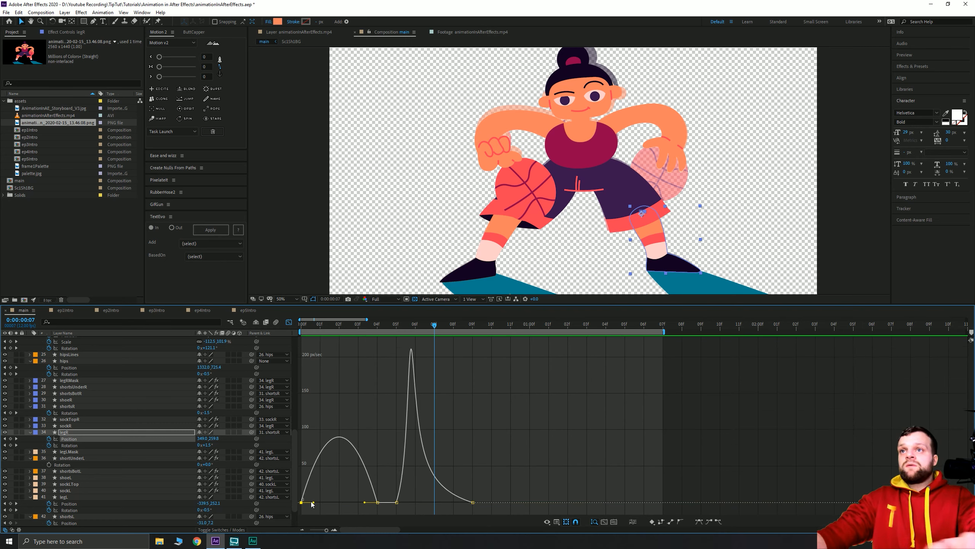
{"action": "left_click_drag", "start_coordinate": [313, 504], "coordinate": [353, 504]}
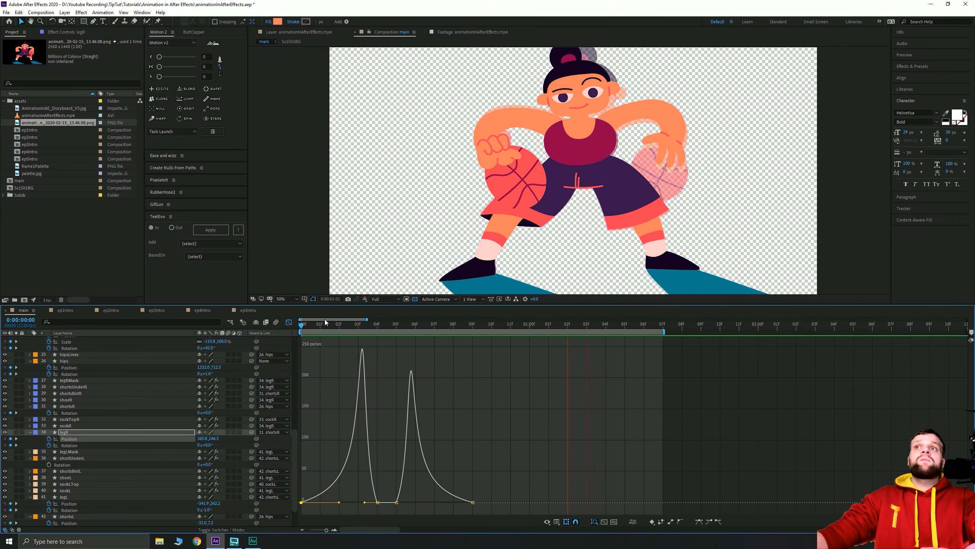
{"action": "left_click", "coordinate": [308, 327]}
{"action": "mouse_move", "coordinate": [308, 327]}
{"action": "left_mouse_down"}
{"action": "mouse_move", "coordinate": [409, 328]}
{"action": "mouse_move", "coordinate": [298, 332]}
{"action": "left_mouse_up"}
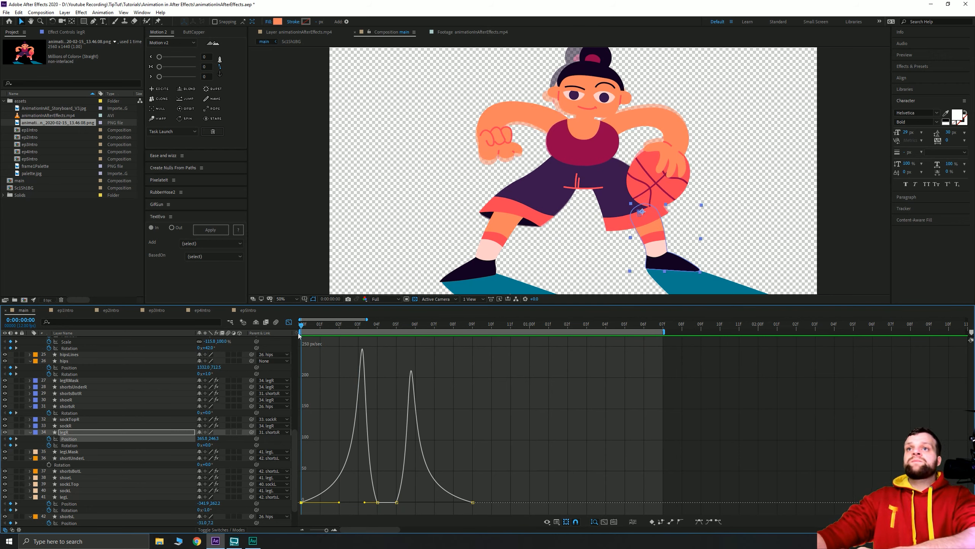
- Undo the easing changes on the legR position speed curve and close the graph editor
{"action": "key", "text": "ctrl+z"}
{"action": "key", "text": "ctrl+z"}
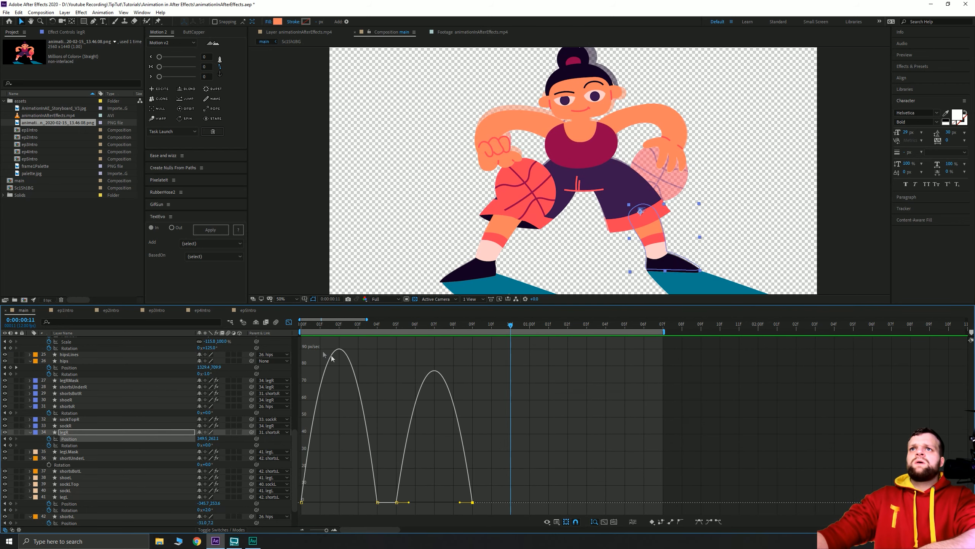
{"action": "left_click", "coordinate": [289, 322]}
- Compare the position and rotation speed curves of the legR and hips layers in the graph editor
{"action": "left_click", "coordinate": [375, 446]}
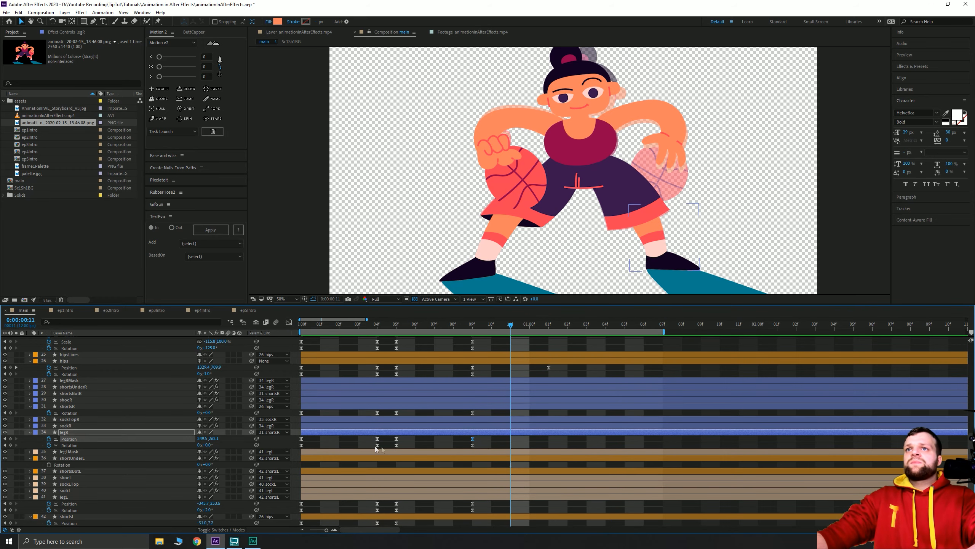
{"action": "left_click_drag", "start_coordinate": [480, 439], "coordinate": [300, 451]}
{"action": "left_click_drag", "start_coordinate": [307, 328], "coordinate": [283, 339]}
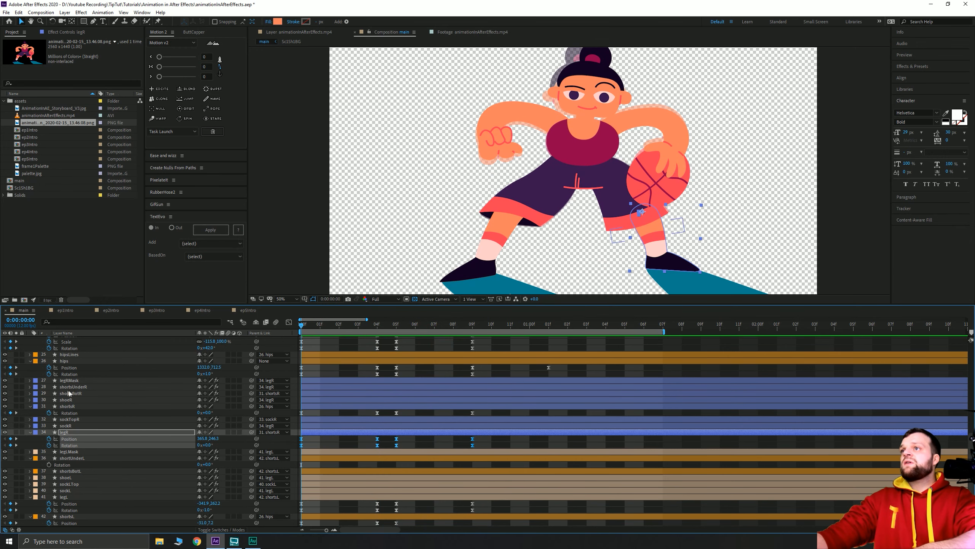
{"action": "left_click_drag", "start_coordinate": [480, 367], "coordinate": [293, 376]}
{"action": "left_click", "coordinate": [289, 323]}
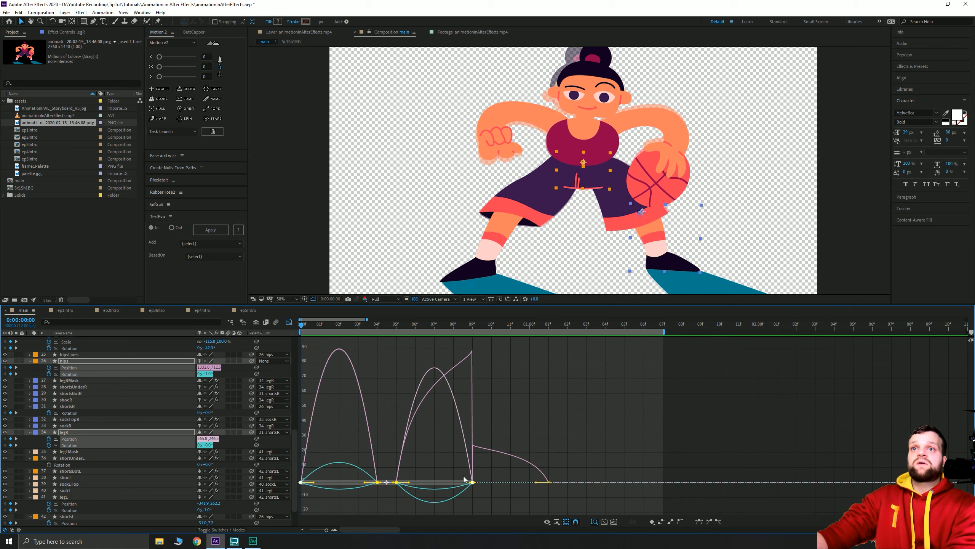
{"action": "left_click", "coordinate": [475, 460]}
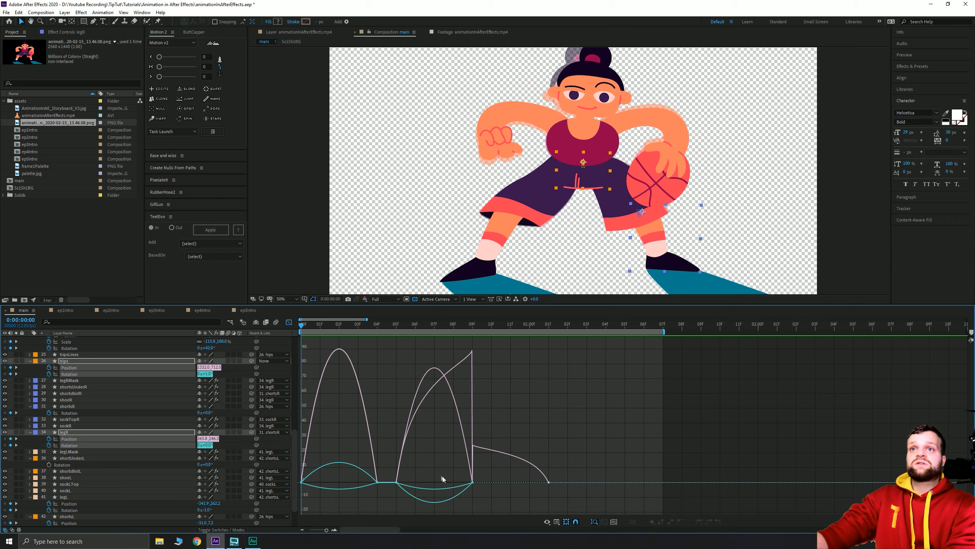
- Remove the ease into frame 9 on the legR position and rotation speed curves together, and play back the dribble
{"action": "left_click", "coordinate": [112, 433]}
{"action": "left_click", "coordinate": [72, 446]}
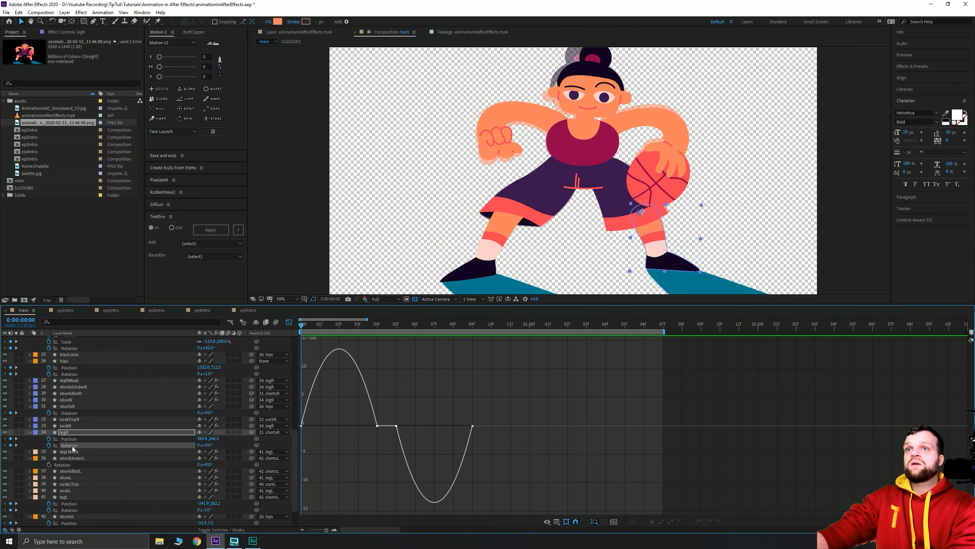
{"action": "left_click", "coordinate": [74, 442]}
{"action": "left_click", "coordinate": [77, 446]}
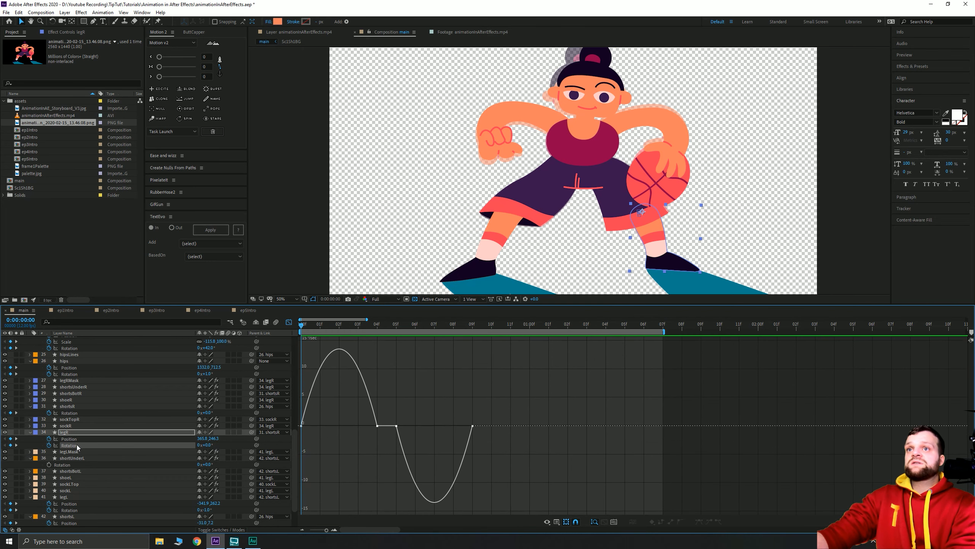
{"action": "left_click", "coordinate": [77, 441]}
{"action": "left_click", "coordinate": [74, 445], "text": "shift"}
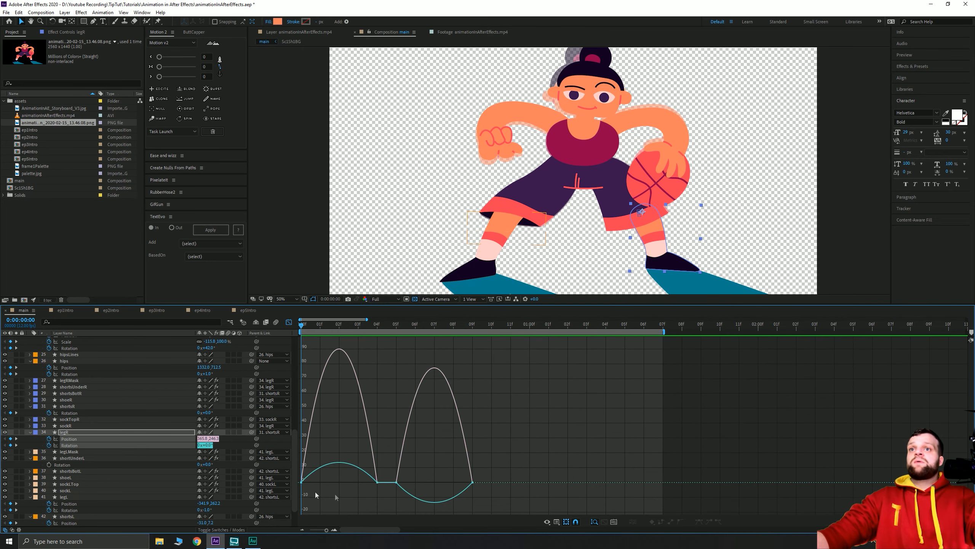
{"action": "mouse_move", "coordinate": [485, 498]}
{"action": "left_mouse_down"}
{"action": "mouse_move", "coordinate": [444, 467]}
{"action": "mouse_move", "coordinate": [489, 485]}
{"action": "left_mouse_up"}
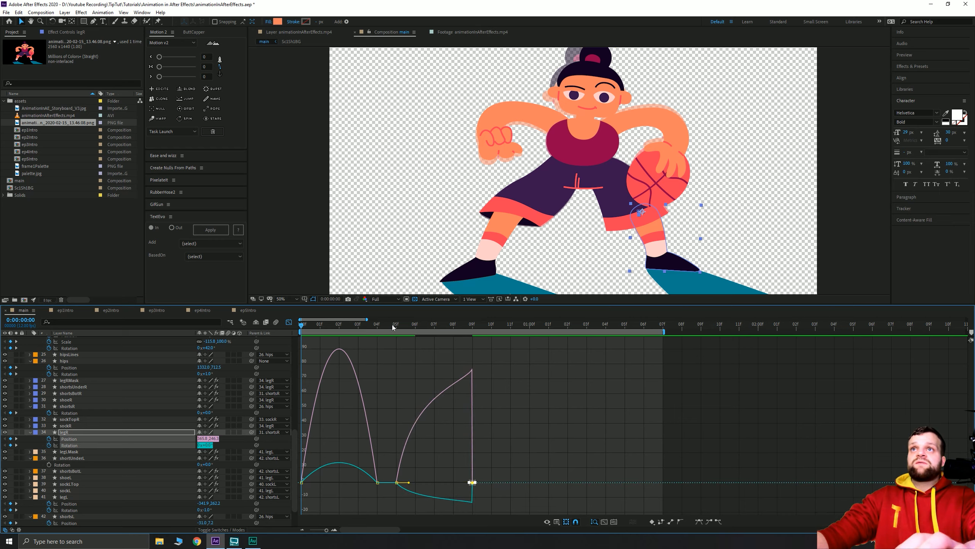
{"action": "left_click_drag", "start_coordinate": [393, 327], "coordinate": [235, 338]}
{"action": "key", "text": "space"}
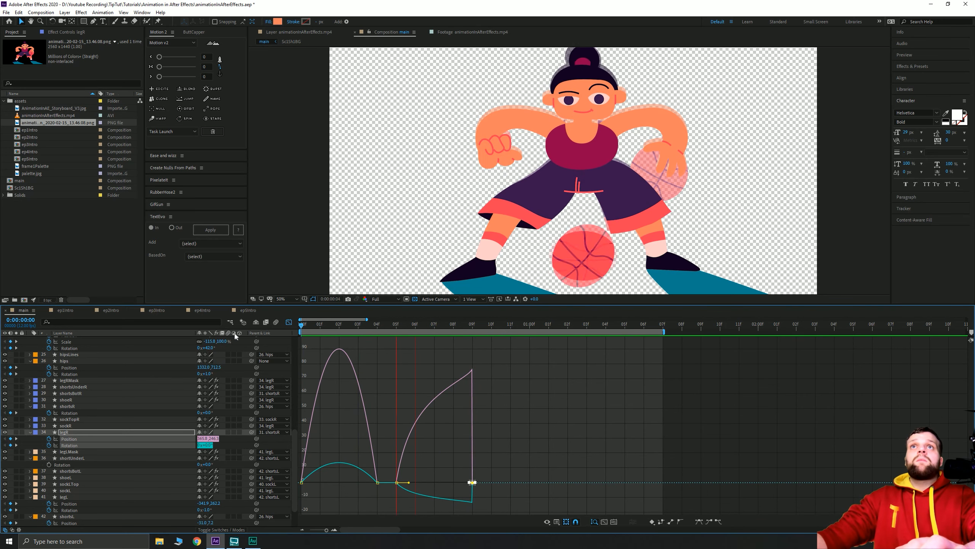
{"action": "left_click_drag", "start_coordinate": [359, 329], "coordinate": [264, 325]}
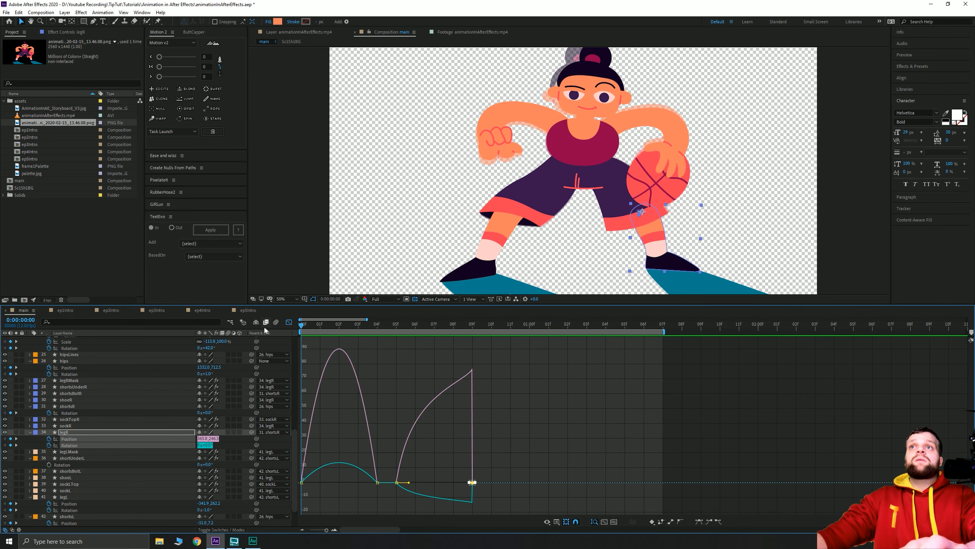
{"action": "key", "text": "space"}
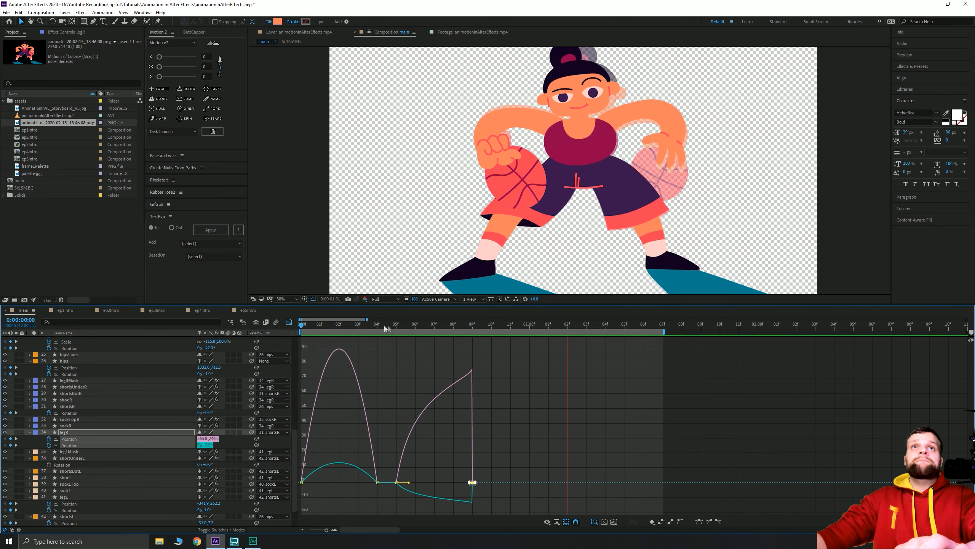
- Remove the ease into frame 9 on the legL position and rotation speed curves together, and close the graph editor
{"action": "left_click", "coordinate": [397, 329]}
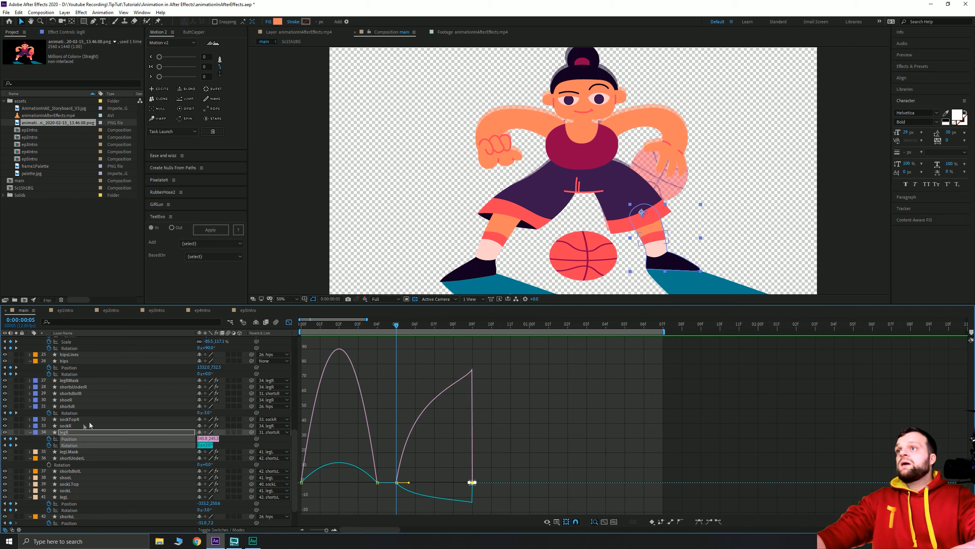
{"action": "scroll", "coordinate": [77, 380], "scroll_direction": "up", "scroll_amount": 1}
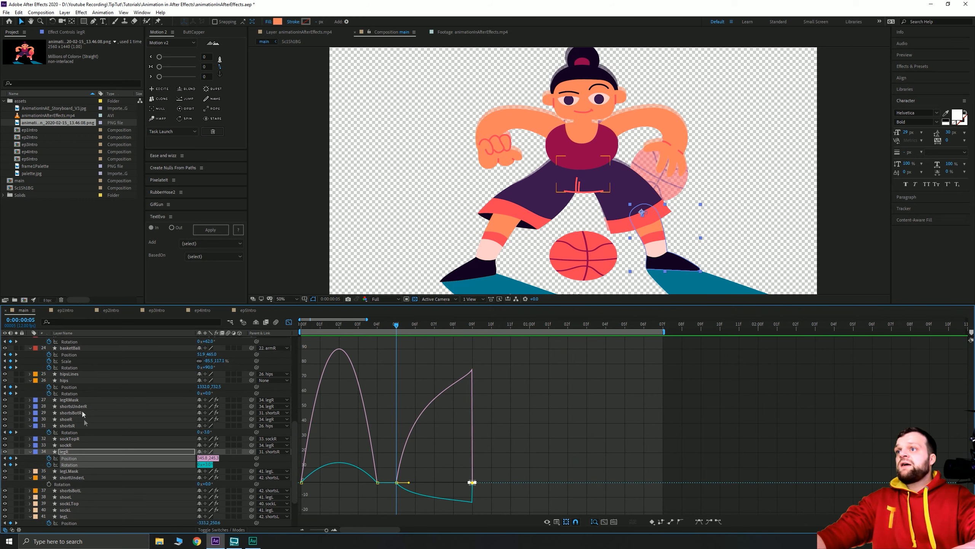
{"action": "left_click", "coordinate": [66, 516]}
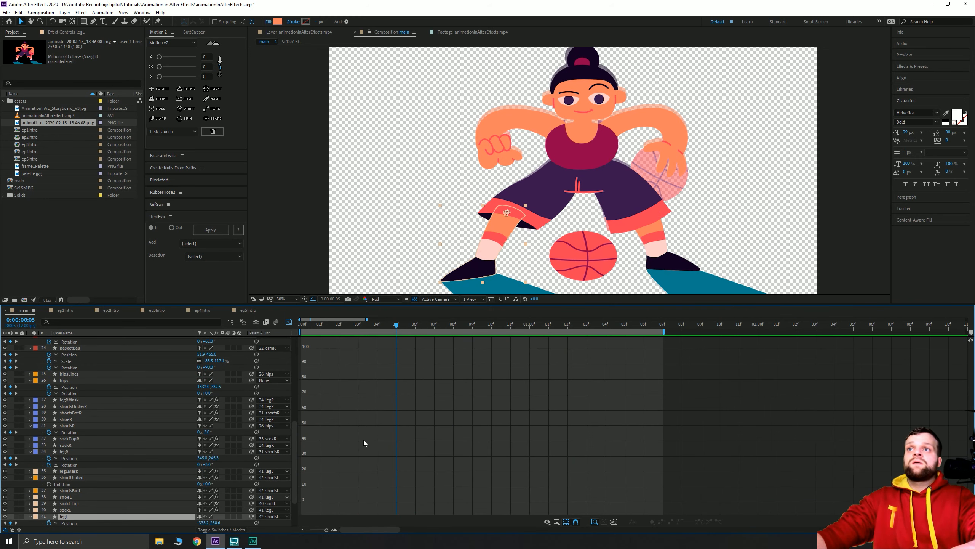
{"action": "scroll", "coordinate": [115, 466], "scroll_direction": "down", "scroll_amount": 3}
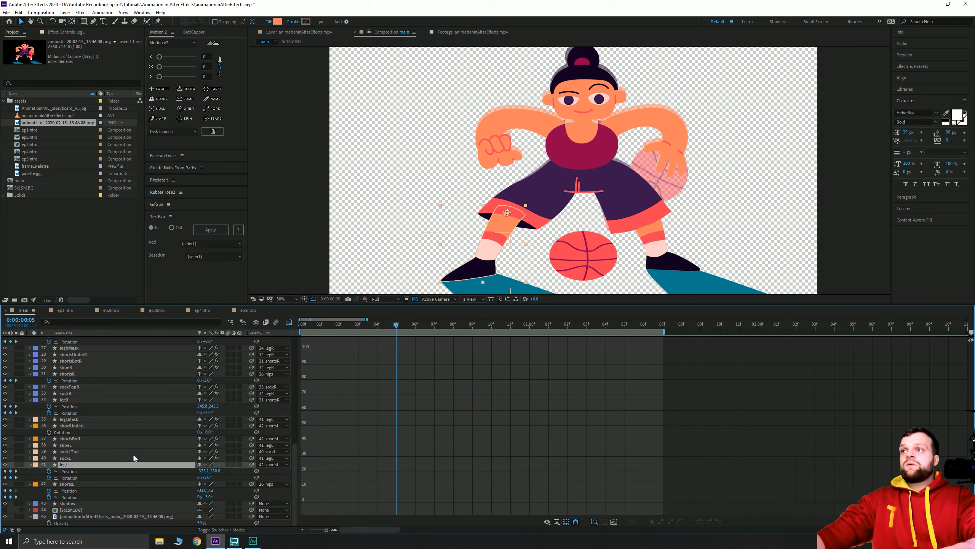
{"action": "left_click", "coordinate": [72, 471]}
{"action": "left_click", "coordinate": [70, 477], "text": "shift"}
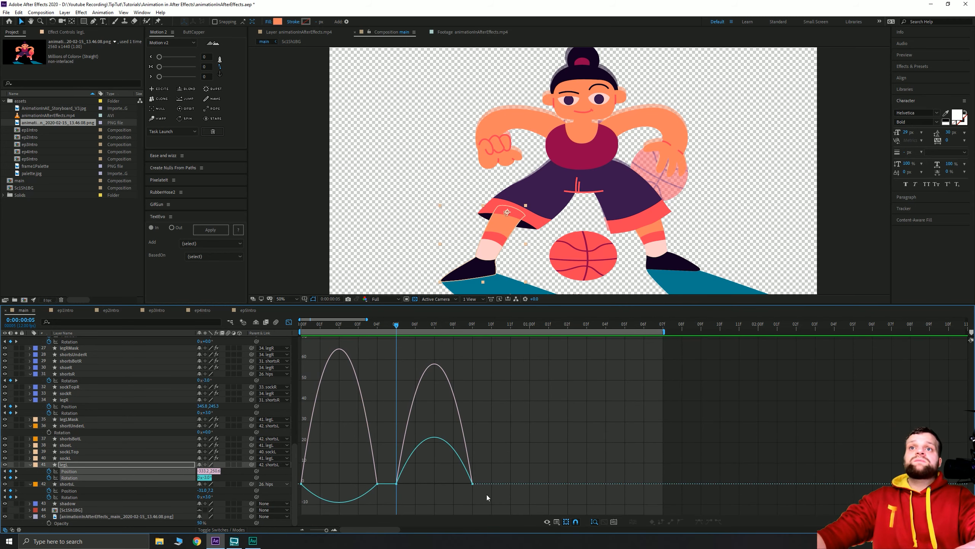
{"action": "mouse_move", "coordinate": [486, 494]}
{"action": "left_mouse_down"}
{"action": "mouse_move", "coordinate": [456, 481]}
{"action": "mouse_move", "coordinate": [495, 483]}
{"action": "left_mouse_up"}
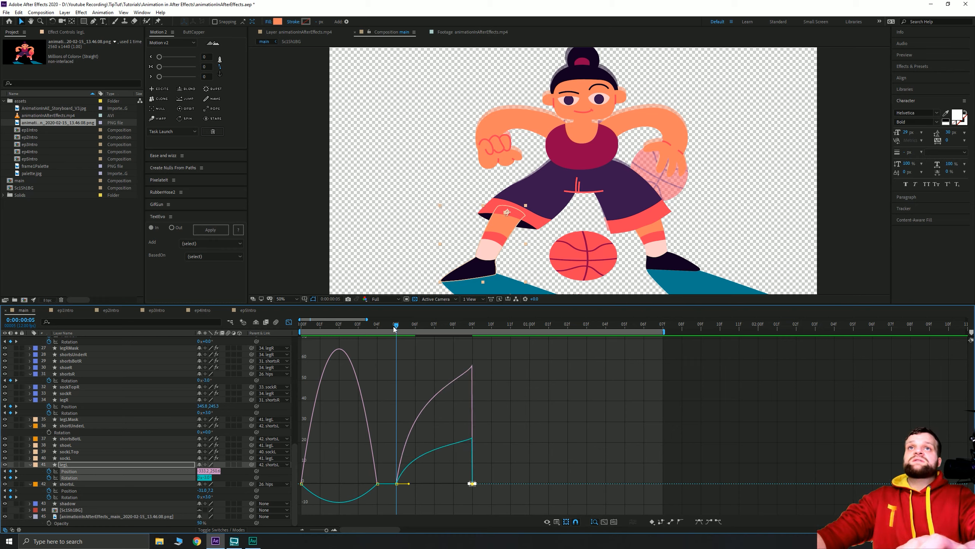
{"action": "key", "text": "space"}
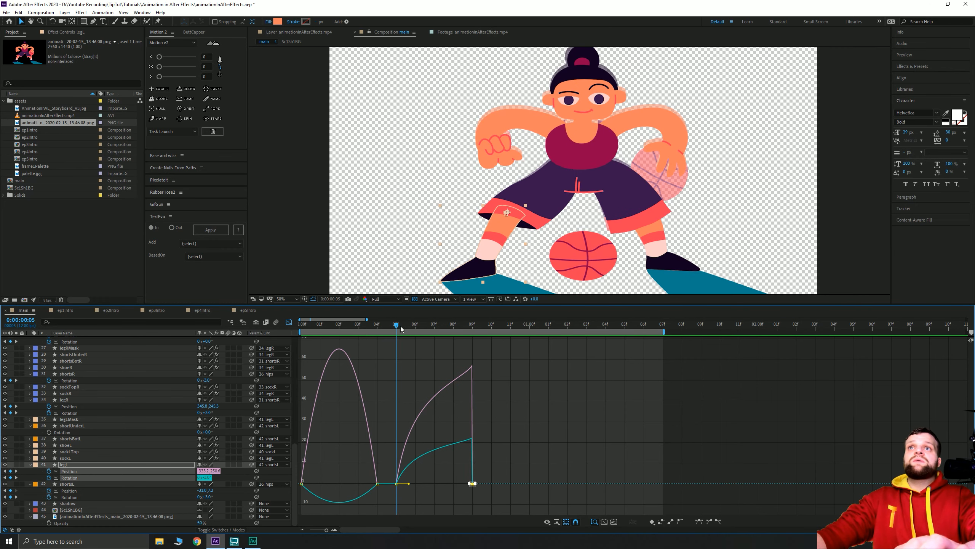
{"action": "left_click", "coordinate": [291, 323]}
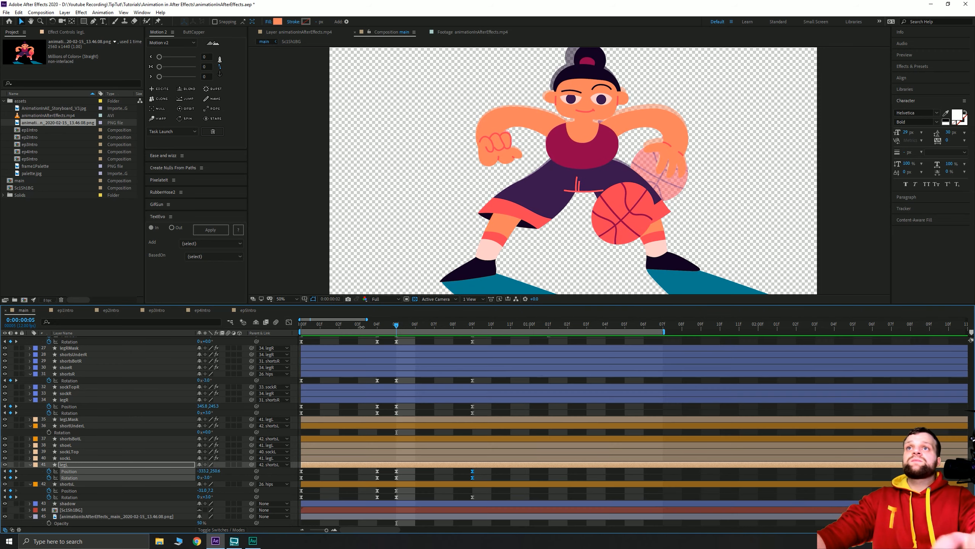
- Add position keyframes to the legR and legL layers at 0:00:01:01, holding their current positions
{"action": "left_click_drag", "start_coordinate": [379, 326], "coordinate": [556, 340]}
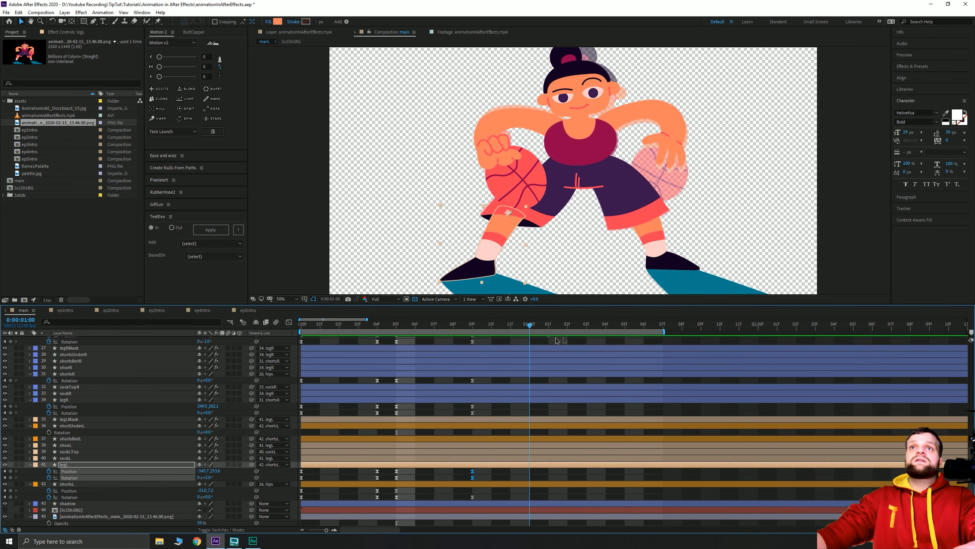
{"action": "scroll", "coordinate": [567, 401], "scroll_direction": "up", "scroll_amount": 1}
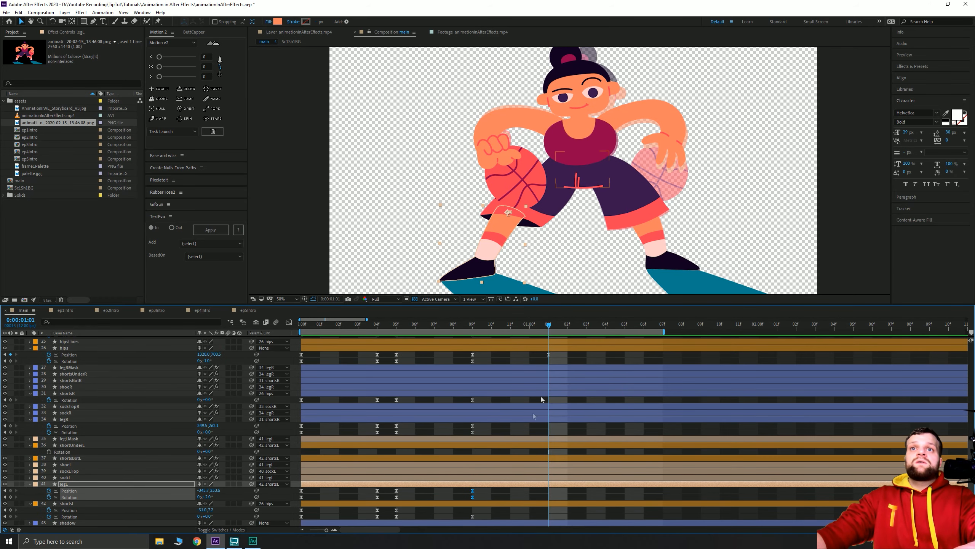
{"action": "left_click", "coordinate": [505, 491]}
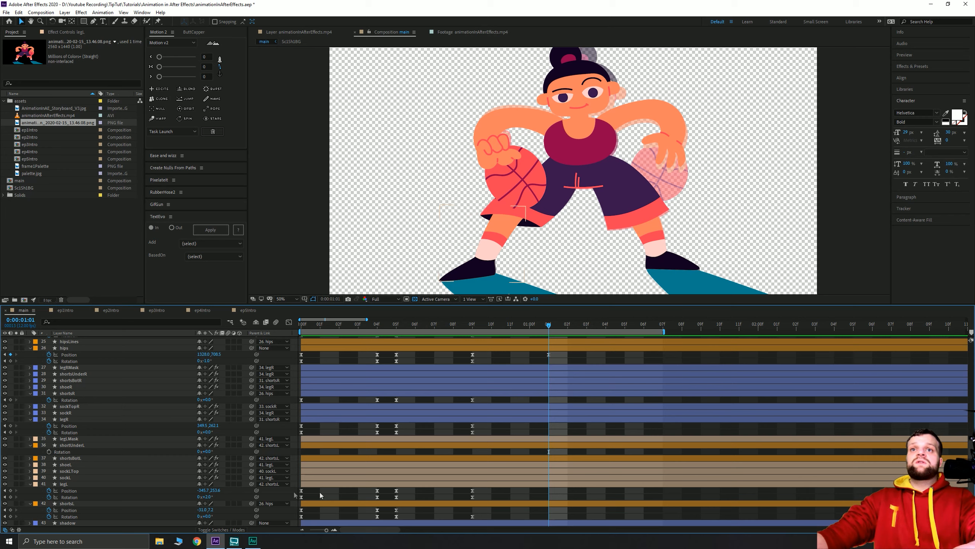
{"action": "left_click", "coordinate": [73, 484]}
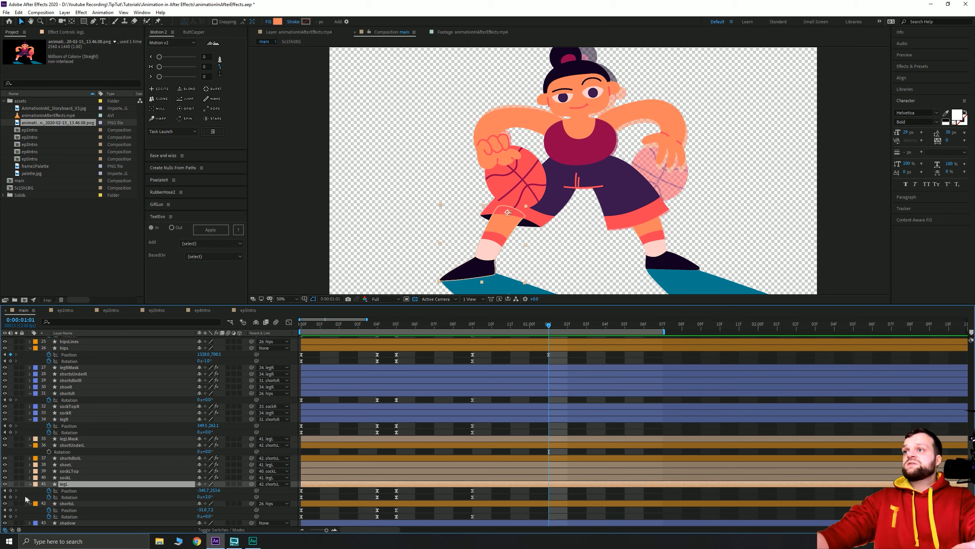
{"action": "left_click", "coordinate": [30, 484]}
{"action": "key", "text": "p"}
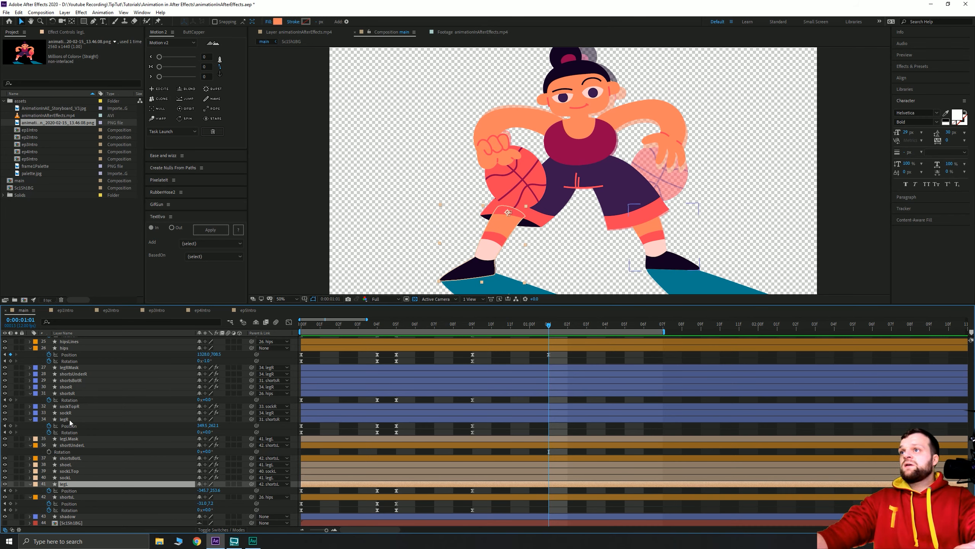
{"action": "left_click", "coordinate": [66, 424]}
{"action": "key", "text": "p"}
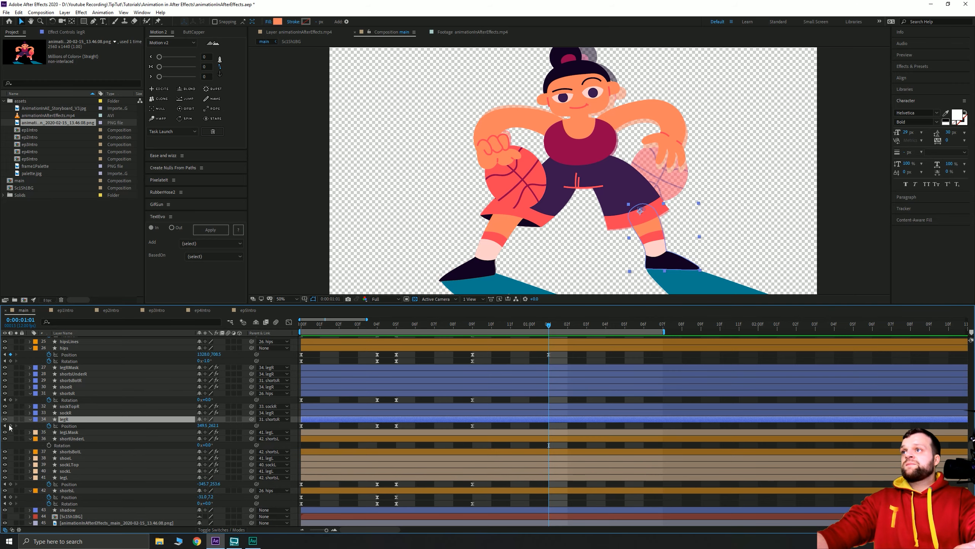
{"action": "left_click", "coordinate": [10, 425]}
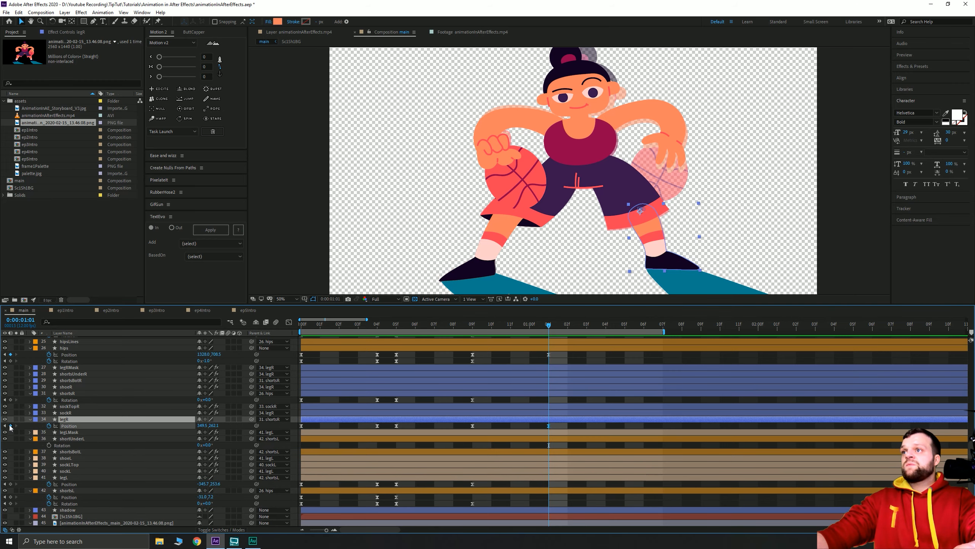
{"action": "left_click", "coordinate": [10, 484]}
- Nudge the legL layer slightly right and down at 0:00:01:01 so its shoe lines up with the semi-transparent reference image
{"action": "key", "text": "h"}
{"action": "scroll", "coordinate": [429, 246], "scroll_direction": "up", "scroll_amount": 3}
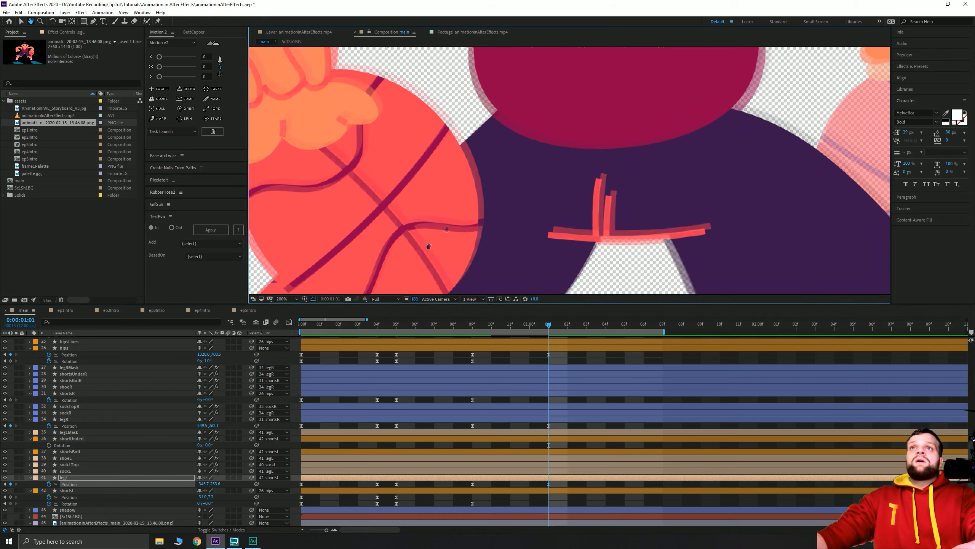
{"action": "left_click_drag", "start_coordinate": [429, 246], "coordinate": [522, 148]}
{"action": "left_click_drag", "start_coordinate": [409, 254], "coordinate": [475, 124]}
{"action": "left_click_drag", "start_coordinate": [449, 226], "coordinate": [486, 174]}
{"action": "key", "text": "v"}
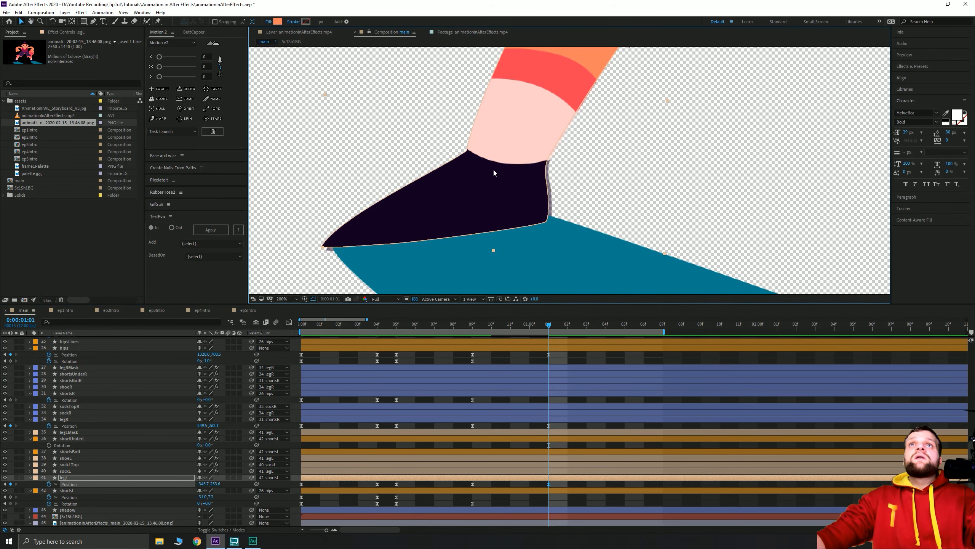
{"action": "key", "text": "Right"}
{"action": "key", "text": "Right"}
{"action": "key", "text": "Right"}
{"action": "key", "text": "Right"}
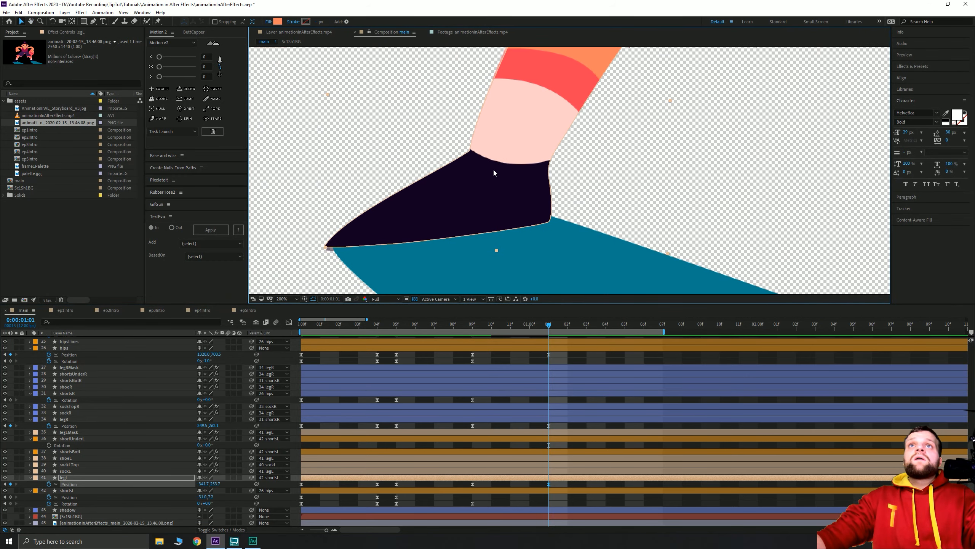
{"action": "key", "text": "Right"}
{"action": "key", "text": "Right"}
{"action": "key", "text": "Down"}
{"action": "key", "text": "Down"}
{"action": "key", "text": "Down"}
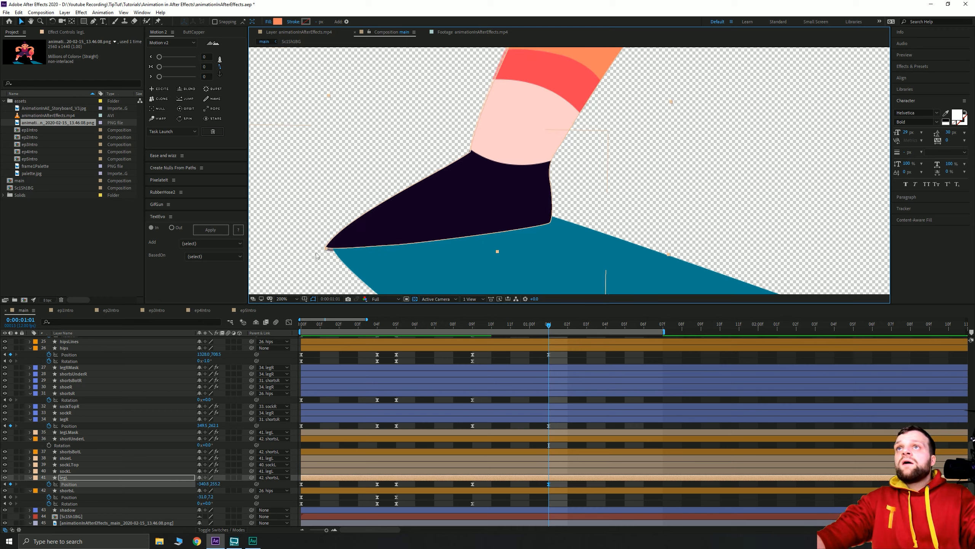
{"action": "key", "text": "Down"}
{"action": "key", "text": "Down"}
{"action": "key", "text": "Down"}
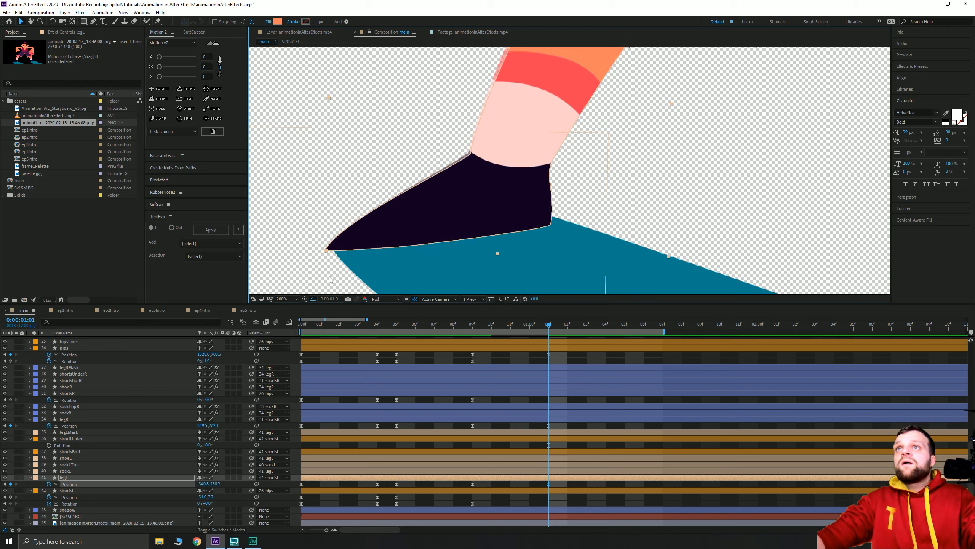
{"action": "left_click_drag", "start_coordinate": [510, 206], "coordinate": [508, 203]}
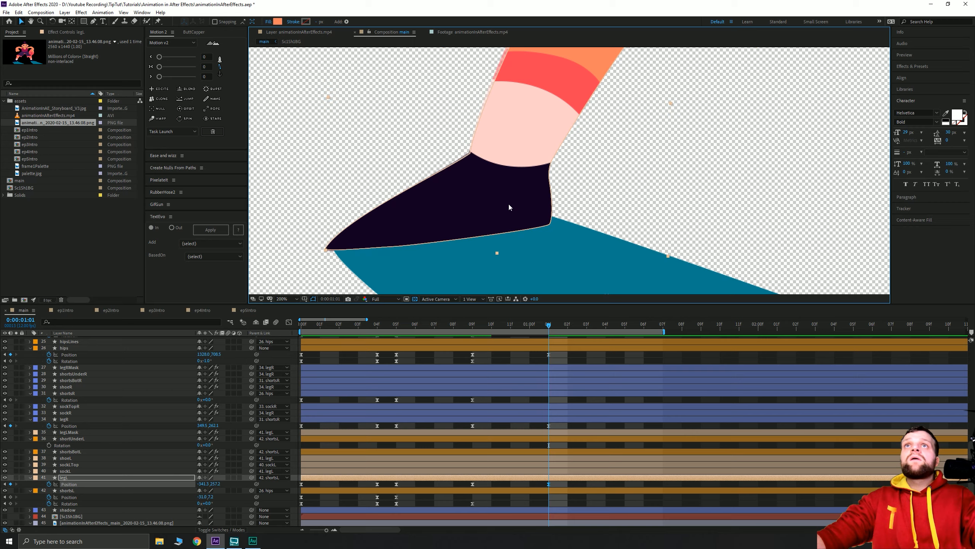
{"action": "key", "text": "Up"}
{"action": "left_click_drag", "start_coordinate": [840, 164], "coordinate": [356, 194]}
{"action": "left_click_drag", "start_coordinate": [554, 198], "coordinate": [346, 216]}
{"action": "left_click", "coordinate": [613, 220]}
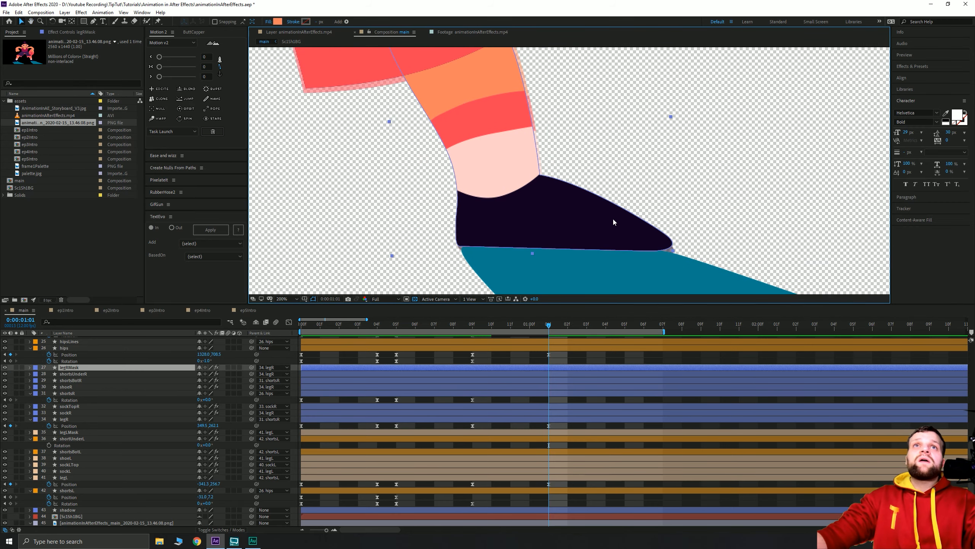
{"action": "key", "text": "Down"}
{"action": "key", "text": "Down"}
{"action": "key", "text": "Down"}
{"action": "key", "text": "Down"}
{"action": "key", "text": "Down"}
{"action": "key", "text": "Down"}
{"action": "key", "text": "Down"}
{"action": "key", "text": "Down"}
{"action": "key", "text": "Down"}
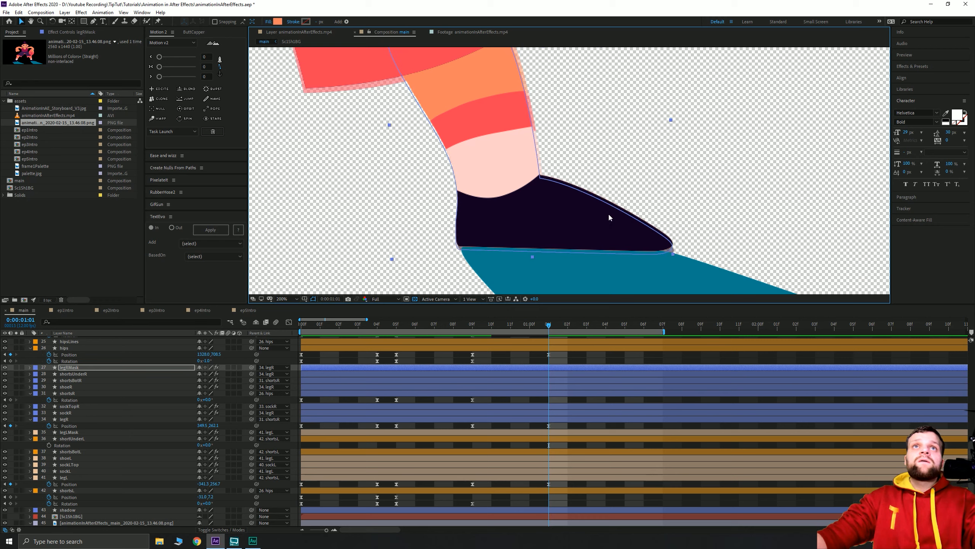
{"action": "key", "text": "Down"}
{"action": "key", "text": "Down"}
{"action": "key", "text": "Down"}
{"action": "key", "text": "Down"}
{"action": "key", "text": "Right"}
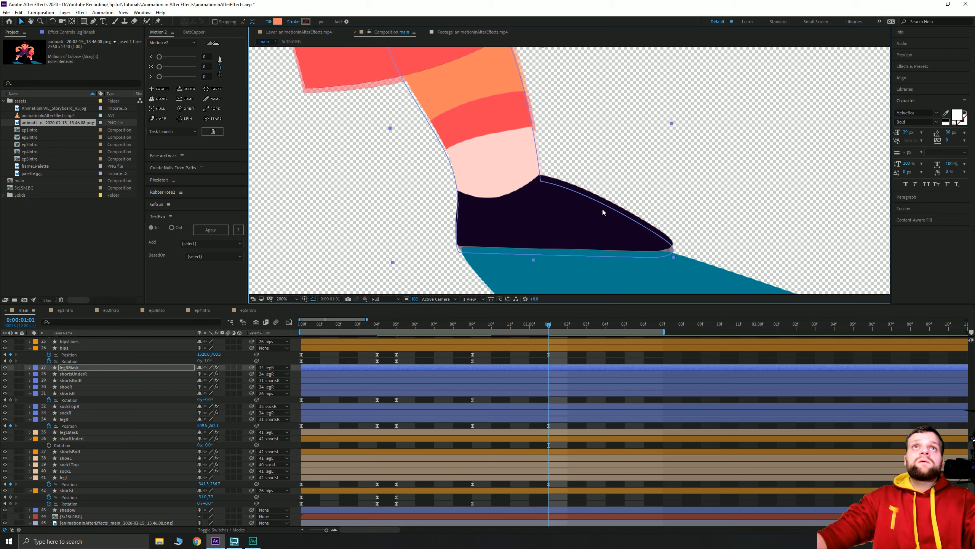
{"action": "key", "text": "Down"}
{"action": "key", "text": "Down"}
{"action": "key", "text": "Down"}
{"action": "key", "text": "Right"}
{"action": "key", "text": "Right"}
{"action": "key", "text": "Right"}
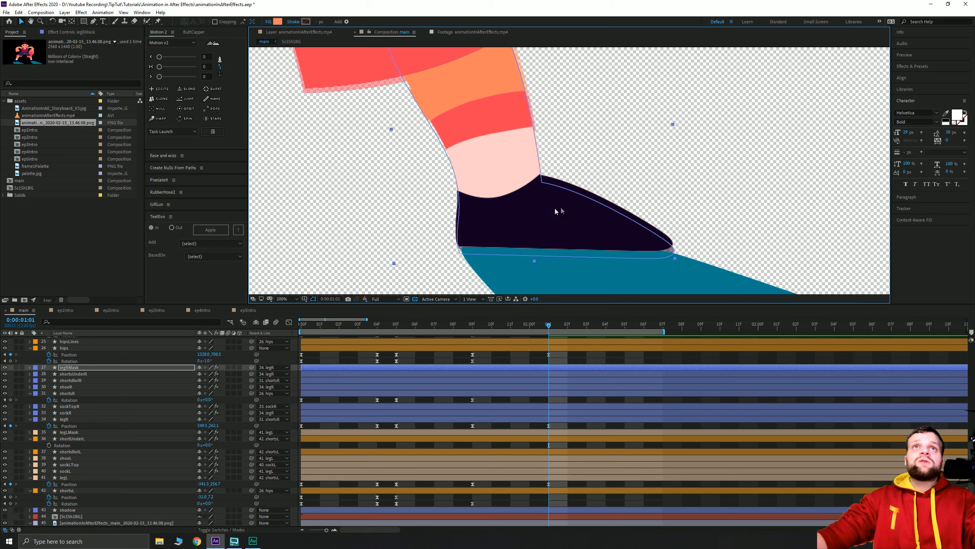
{"action": "key", "text": "Up"}
{"action": "key", "text": "Left"}
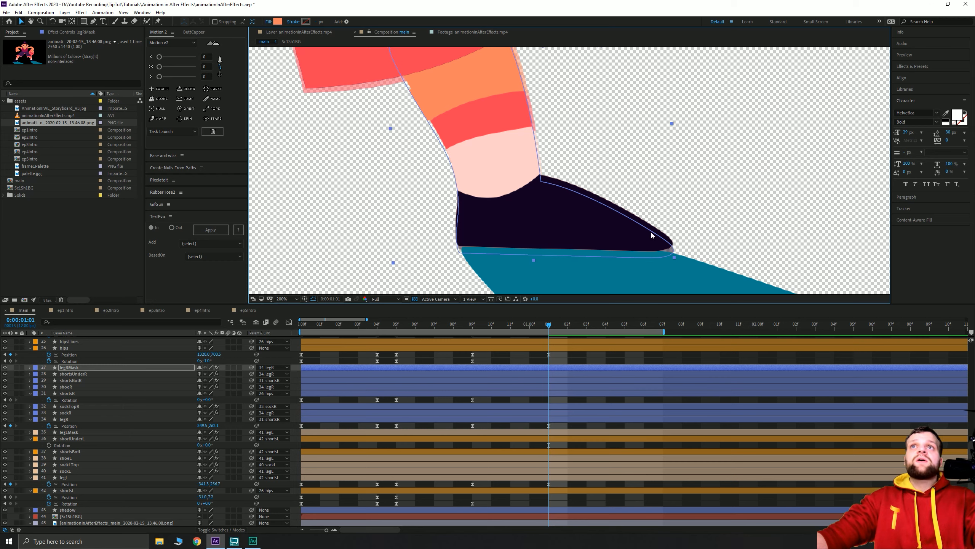
{"action": "key", "text": "Up"}
{"action": "key", "text": "Up"}
{"action": "key", "text": "Up"}
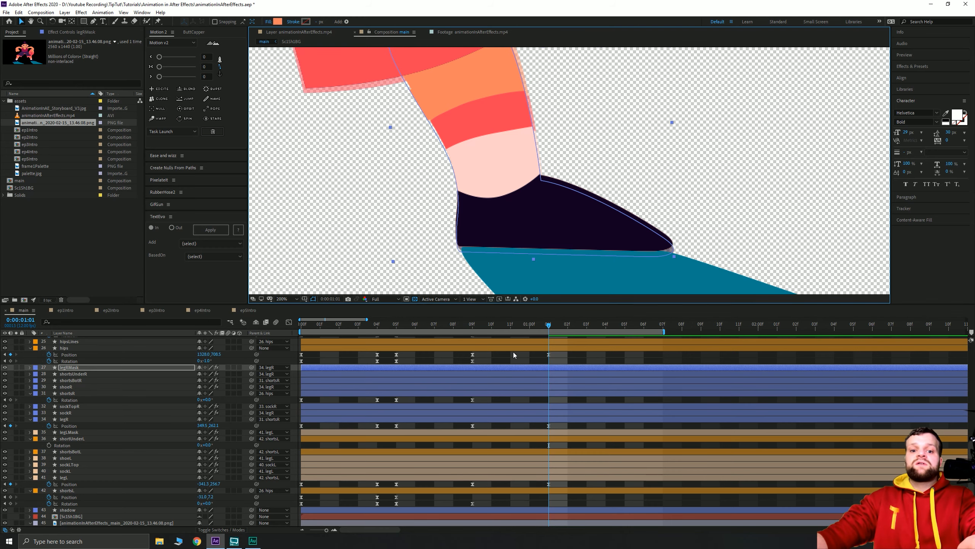
{"action": "key", "text": "p"}
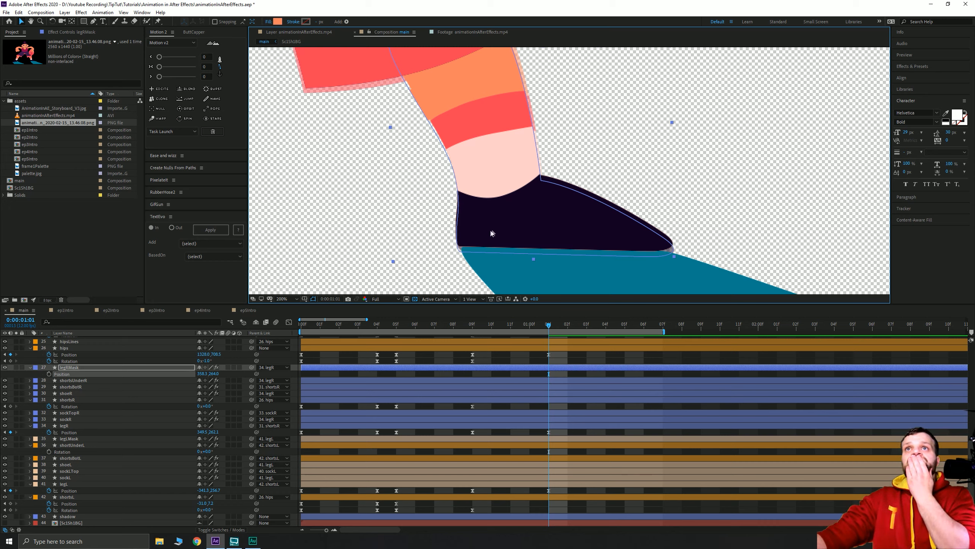
{"action": "left_click_drag", "start_coordinate": [518, 219], "coordinate": [516, 212]}
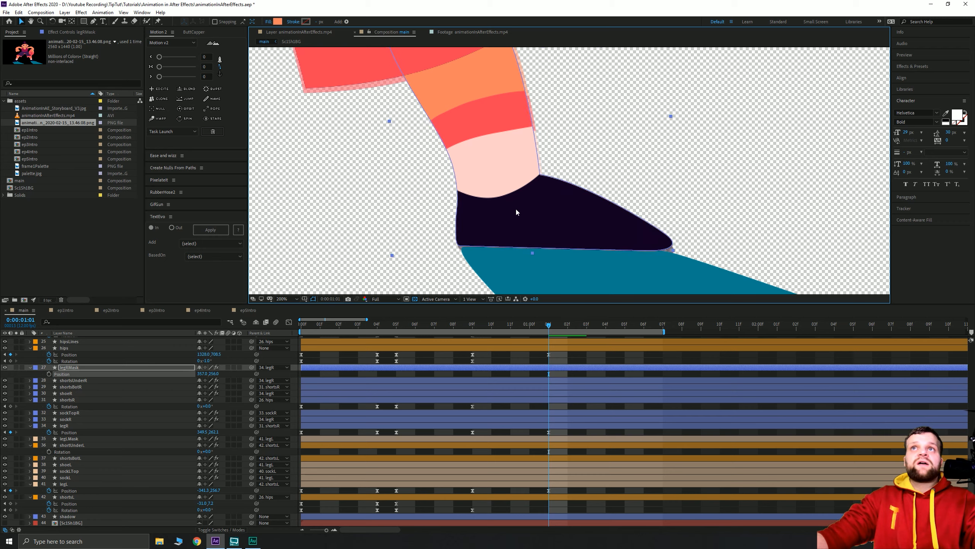
- Nudge the legR layer down and slightly right at 0:00:01:01 so its shoe lines up with the semi-transparent reference image
{"action": "left_click", "coordinate": [67, 425]}
{"action": "key", "text": "Down"}
{"action": "key", "text": "Down"}
{"action": "key", "text": "Down"}
{"action": "key", "text": "Down"}
{"action": "key", "text": "Down"}
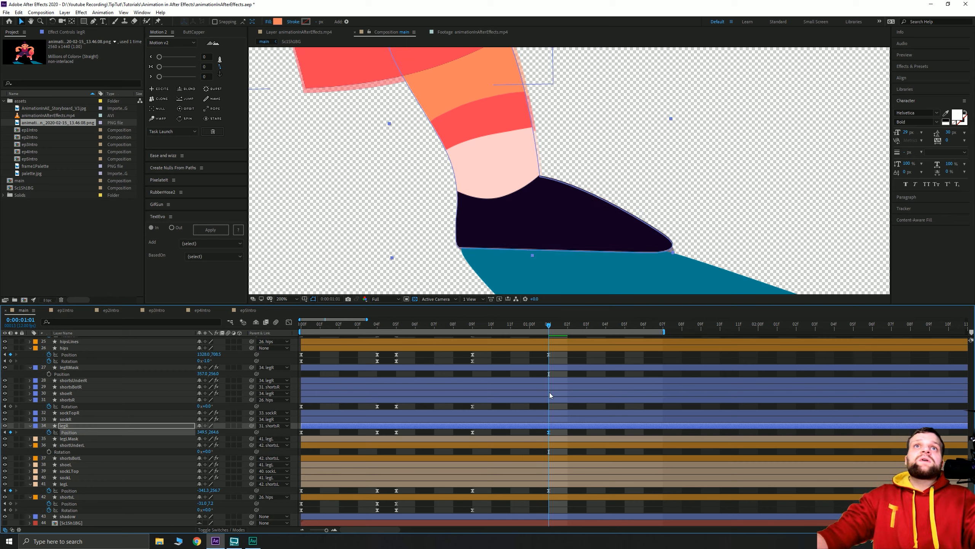
{"action": "key", "text": "Down"}
{"action": "key", "text": "Down"}
{"action": "key", "text": "Down"}
{"action": "key", "text": "Down"}
{"action": "key", "text": "Down"}
{"action": "key", "text": "Down"}
{"action": "key", "text": "Down"}
{"action": "key", "text": "Down"}
{"action": "key", "text": "Down"}
{"action": "key", "text": "Right"}
{"action": "key", "text": "Right"}
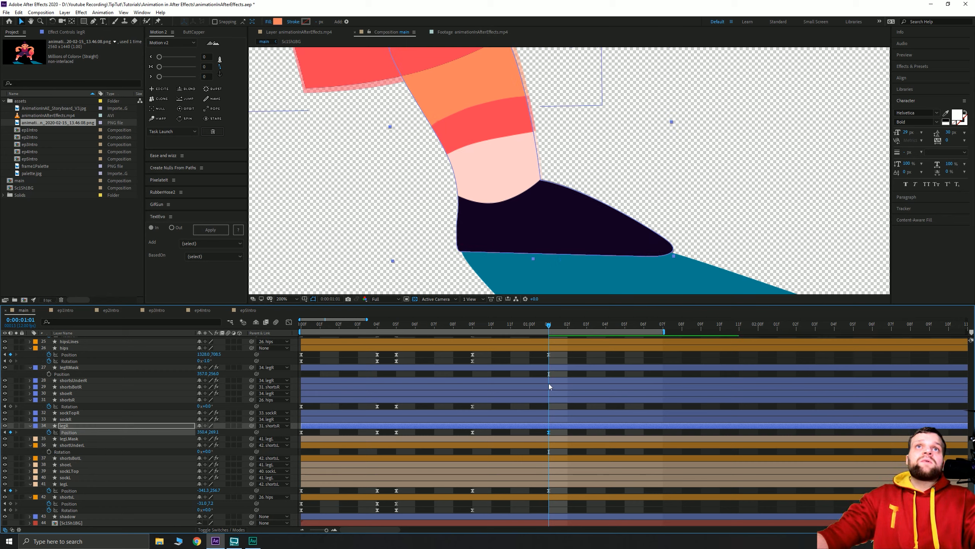
{"action": "key", "text": "Down"}
{"action": "key", "text": "Down"}
{"action": "key", "text": "Down"}
{"action": "key", "text": "Down"}
{"action": "key", "text": "Right"}
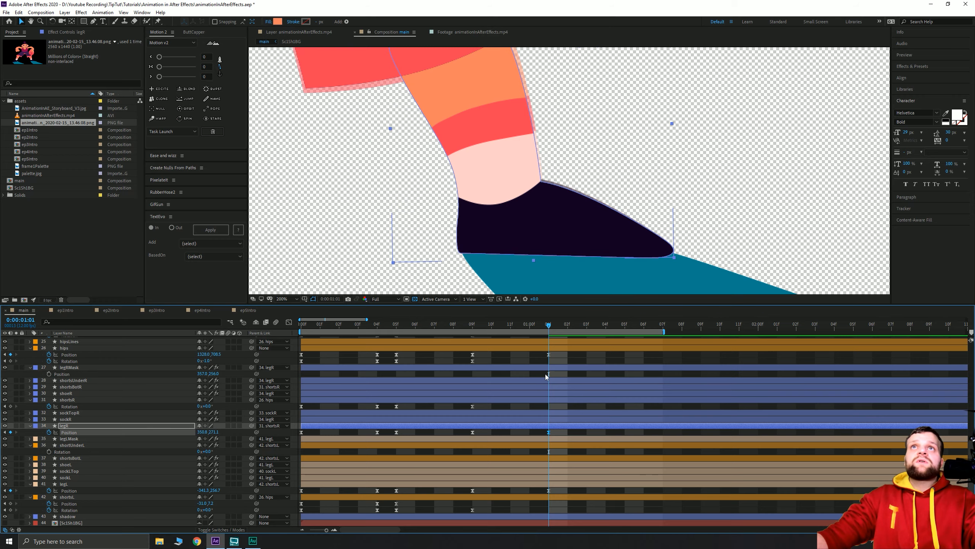
{"action": "key", "text": "Up"}
{"action": "key", "text": "Up"}
{"action": "key", "text": "Up"}
{"action": "key", "text": "Right"}
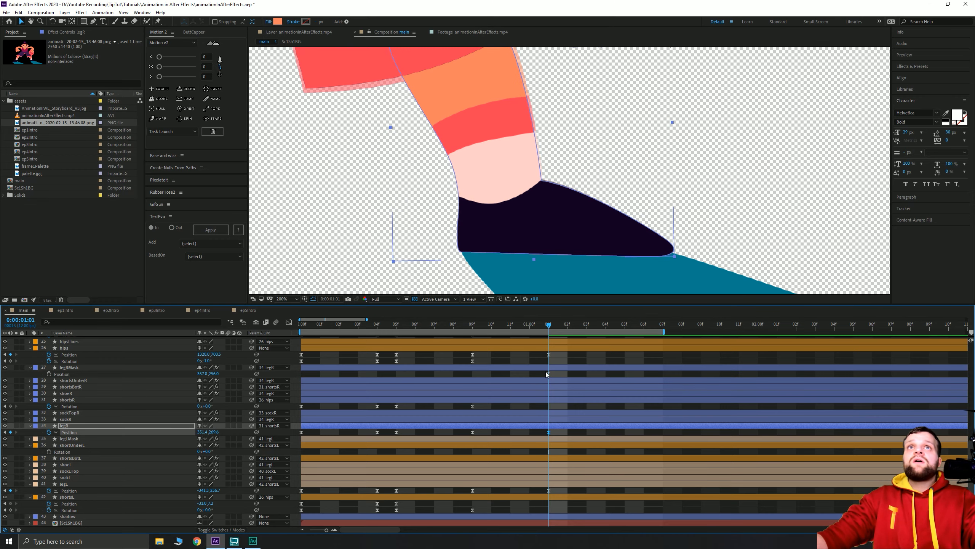
{"action": "key", "text": "Down"}
- Deselect the layers and play back the dribble with the whole player in view
{"action": "scroll", "coordinate": [496, 231], "scroll_direction": "down", "scroll_amount": 4}
{"action": "left_click", "coordinate": [485, 219]}
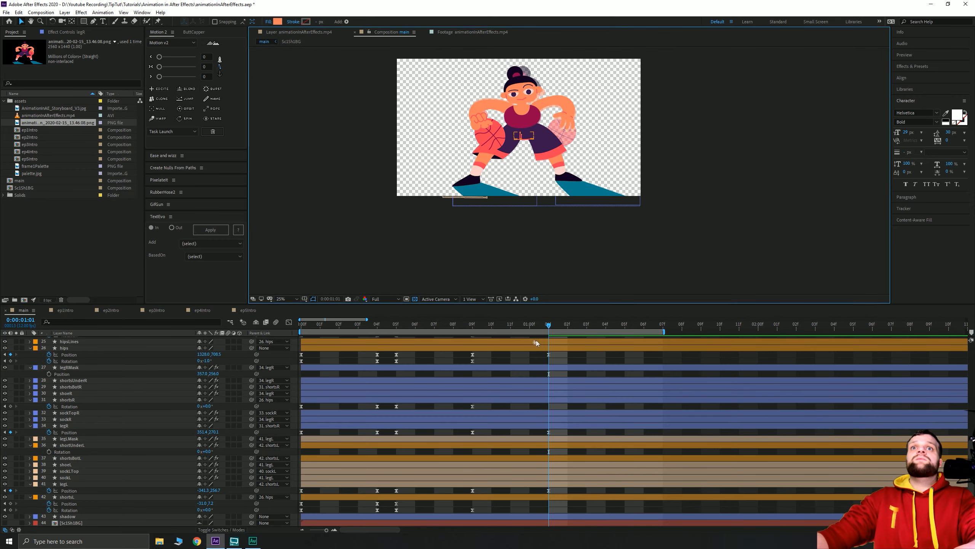
{"action": "key", "text": "space"}
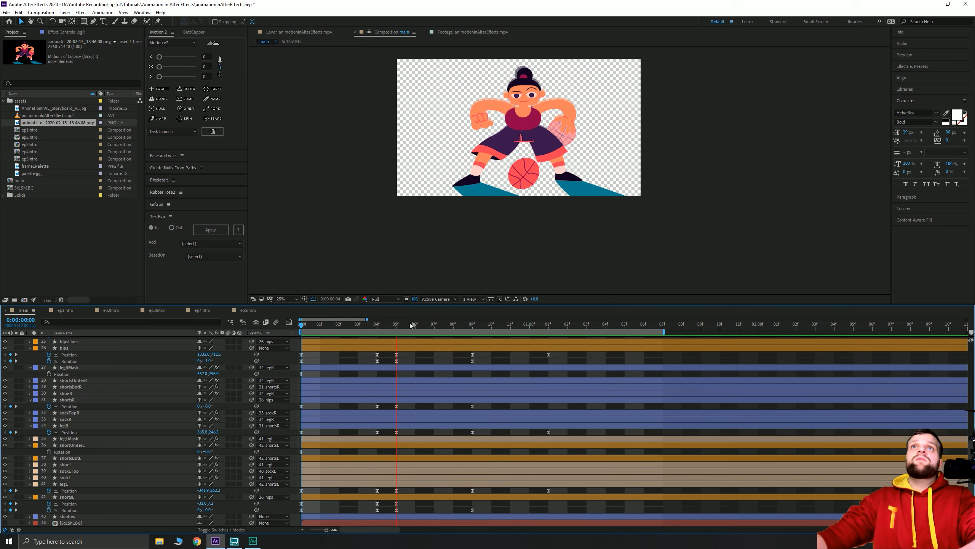
- Play back and scrub the dribble from the start to 0:00:01:01, reviewing the pose against the existing layer keyframes
{"action": "key", "text": "space"}
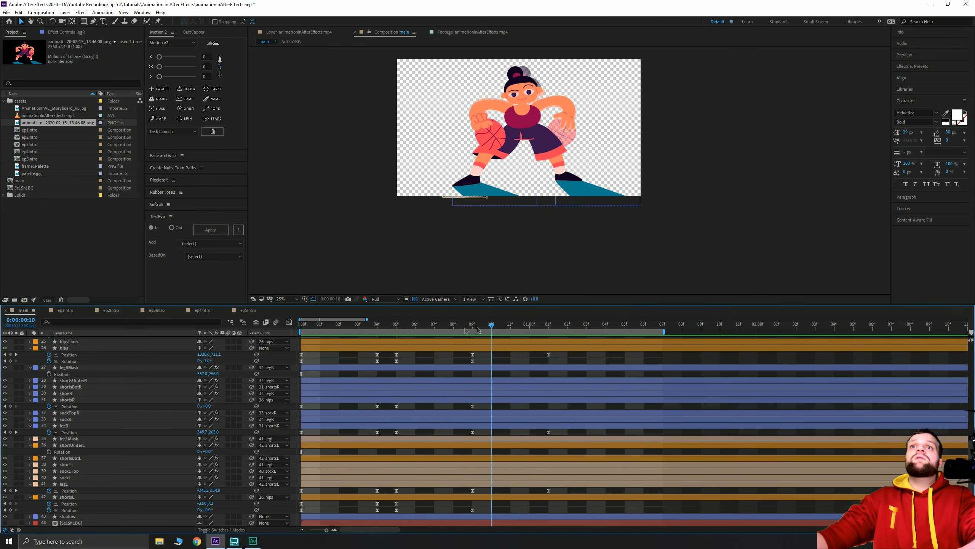
{"action": "key", "text": "space"}
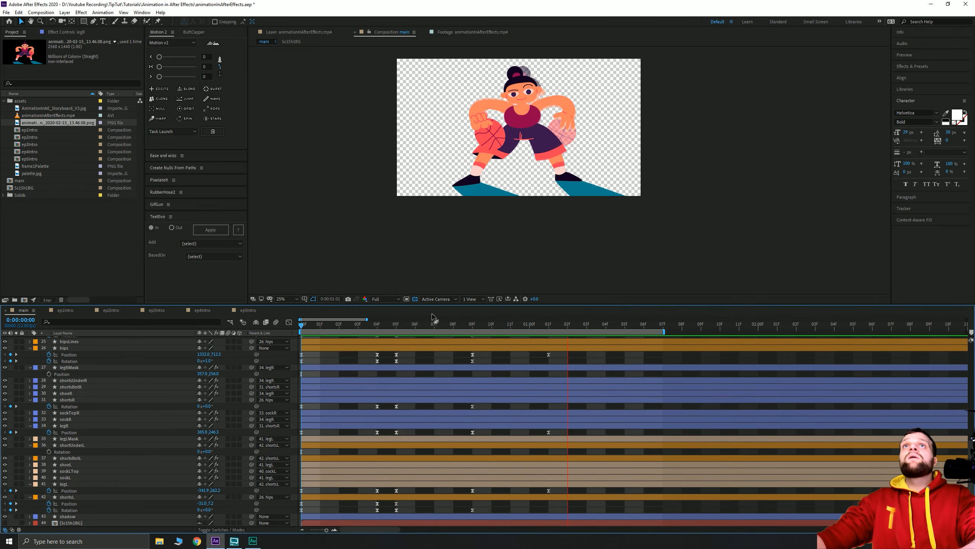
{"action": "left_click_drag", "start_coordinate": [509, 325], "coordinate": [551, 327]}
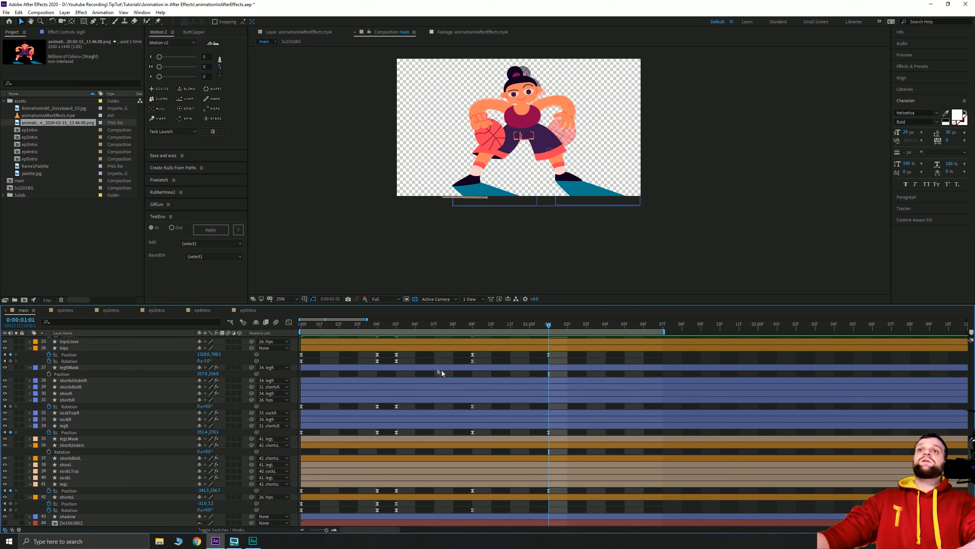
{"action": "key", "text": "Home"}
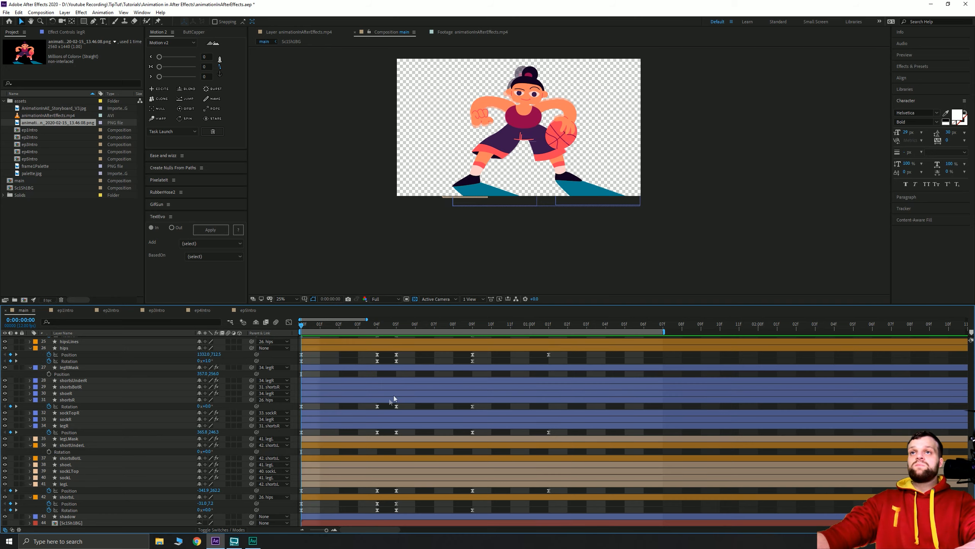
{"action": "scroll", "coordinate": [359, 404], "scroll_direction": "up", "scroll_amount": 3}
{"action": "scroll", "coordinate": [362, 399], "scroll_direction": "up", "scroll_amount": 7}
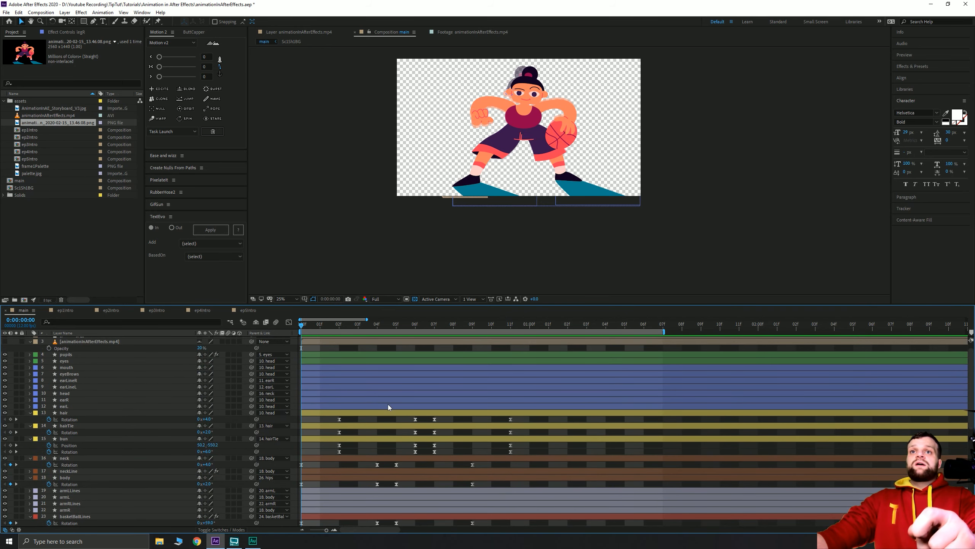
{"action": "scroll", "coordinate": [389, 408], "scroll_direction": "down", "scroll_amount": 7}
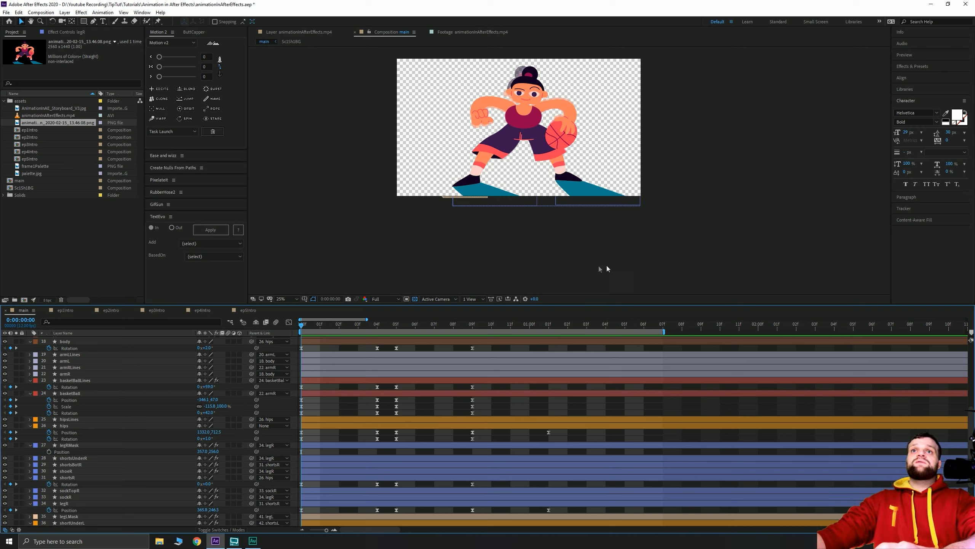
{"action": "left_click_drag", "start_coordinate": [468, 327], "coordinate": [556, 348]}
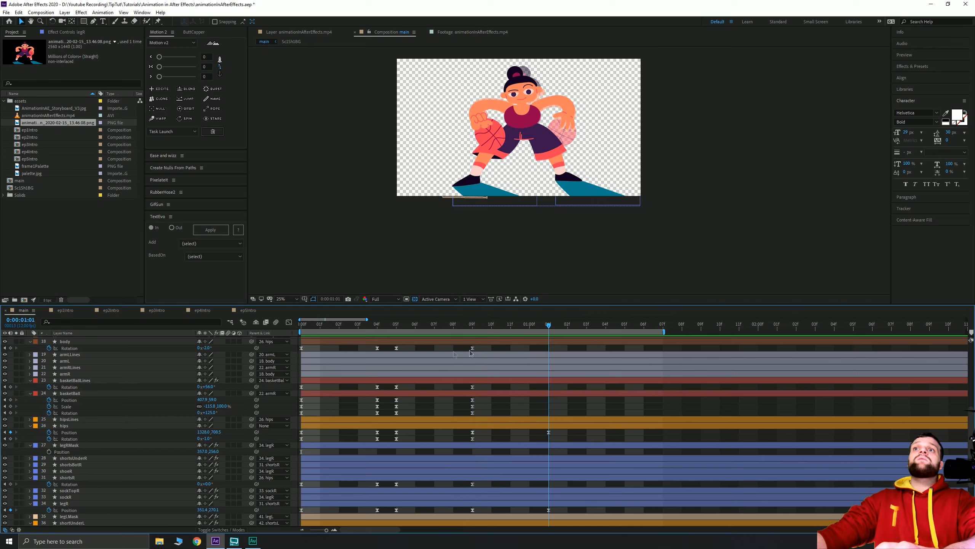
{"action": "key", "text": "Home"}
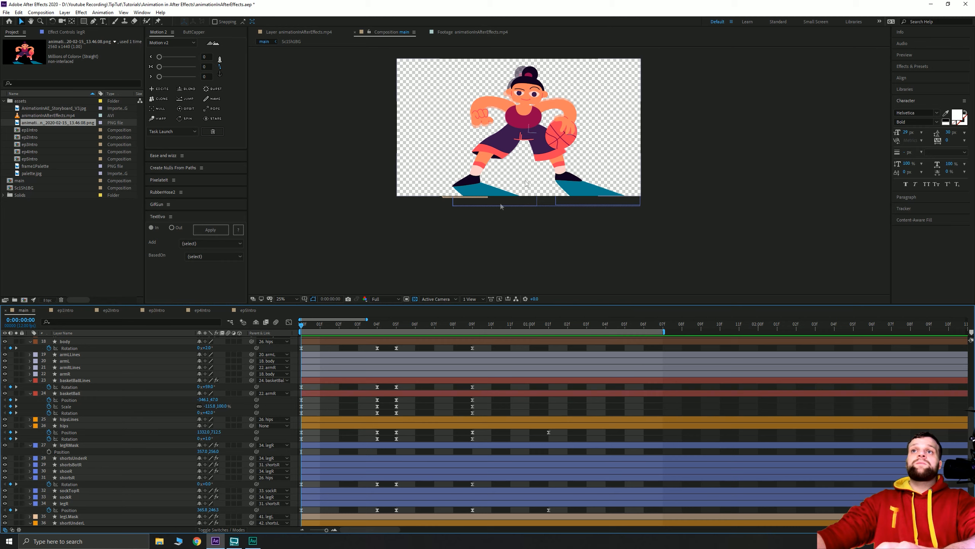
{"action": "left_click_drag", "start_coordinate": [302, 326], "coordinate": [552, 329]}
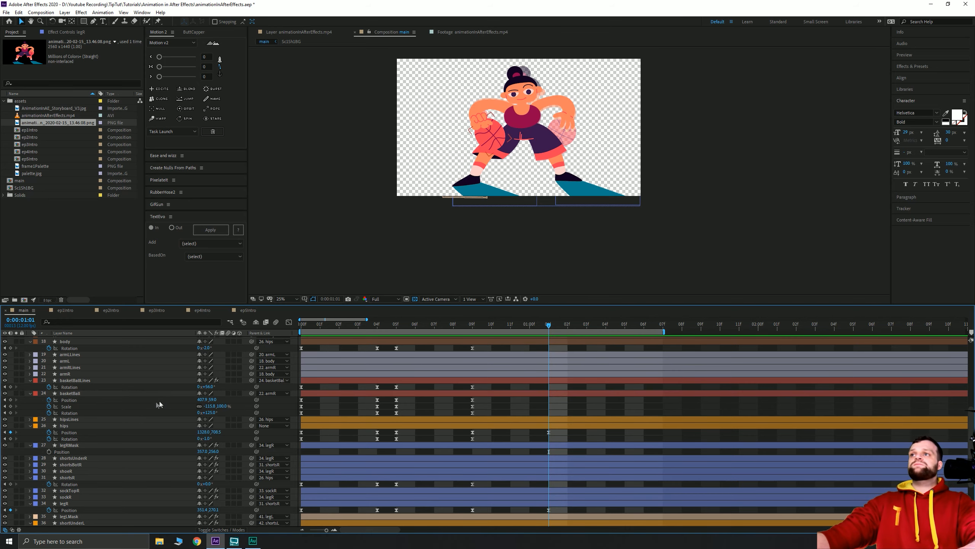
- Add a rotation keyframe to the hips layer at 0:00:01:01, holding its current value
{"action": "scroll", "coordinate": [159, 401], "scroll_direction": "up", "scroll_amount": 8}
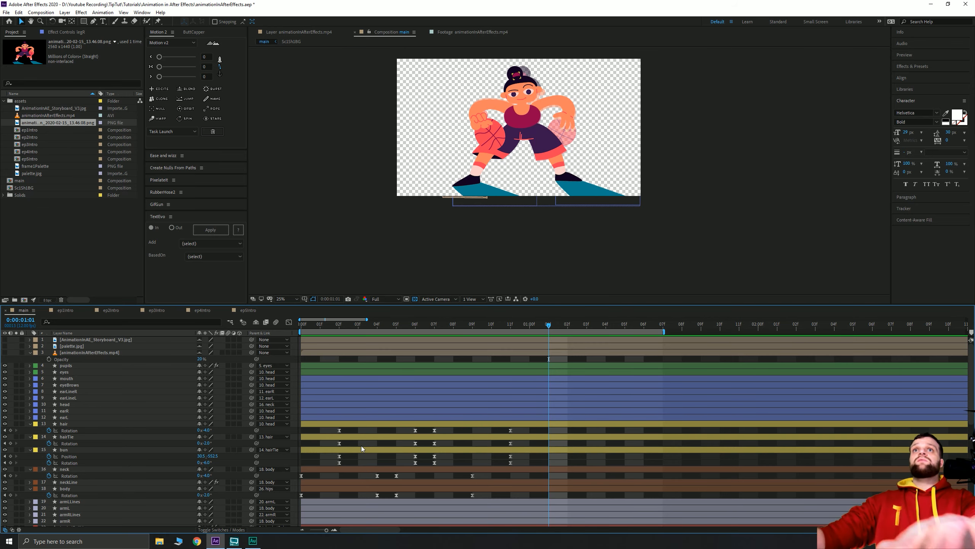
{"action": "scroll", "coordinate": [67, 492], "scroll_direction": "down", "scroll_amount": 6}
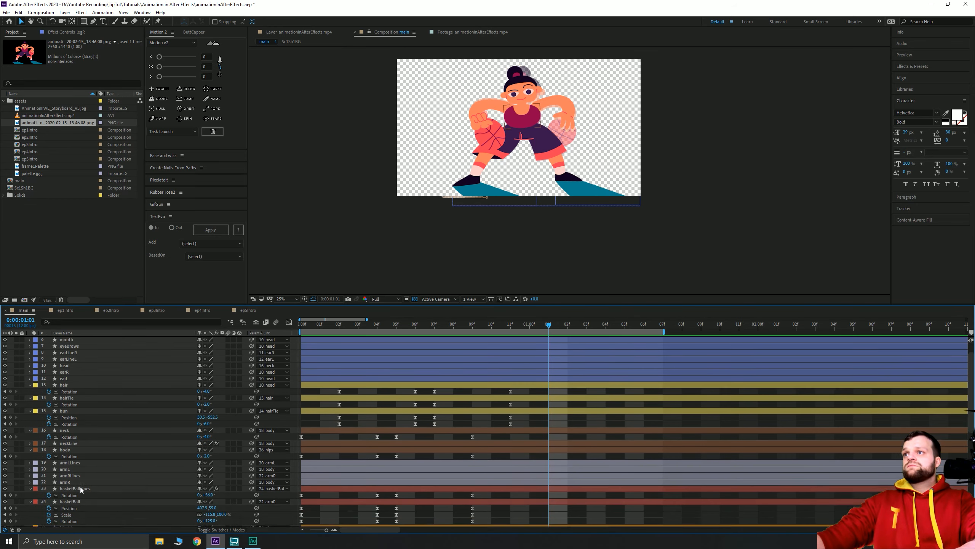
{"action": "left_click", "coordinate": [65, 456]}
{"action": "left_click", "coordinate": [66, 455]}
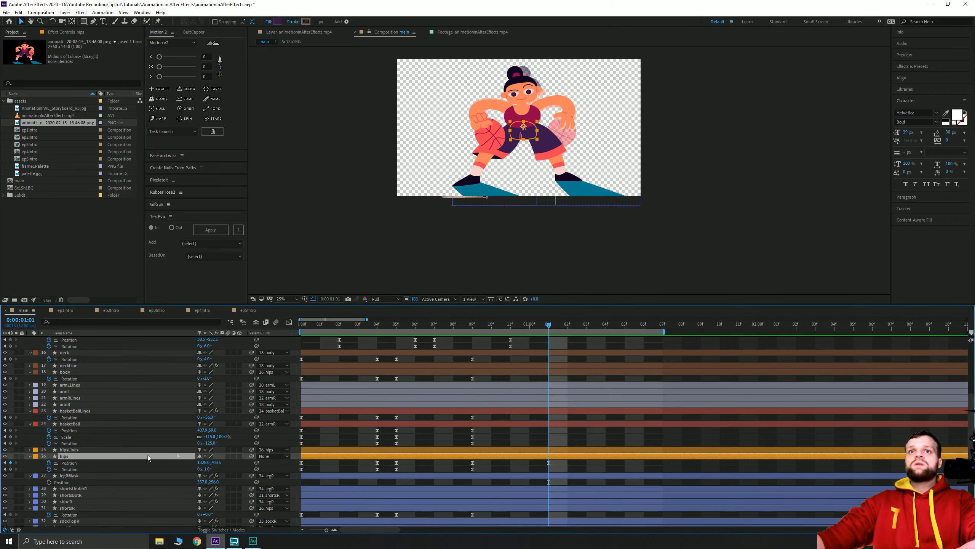
{"action": "left_click", "coordinate": [11, 469]}
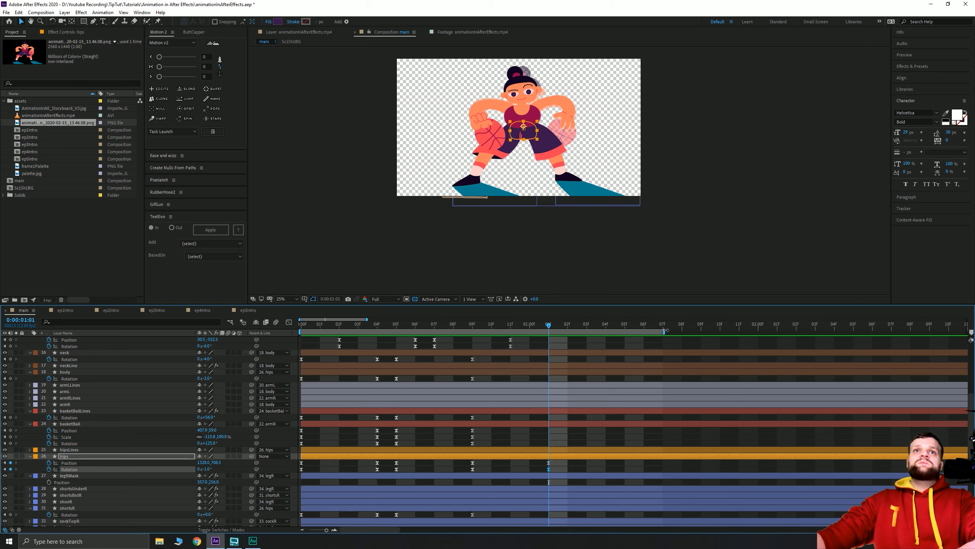
- Extend the work area to about 0:00:02:03 and add hips position and rotation keyframes at 0:00:01:05 and 0:00:01:09
{"action": "left_click_drag", "start_coordinate": [665, 331], "coordinate": [816, 331]}
{"action": "left_click_drag", "start_coordinate": [552, 330], "coordinate": [620, 332]}
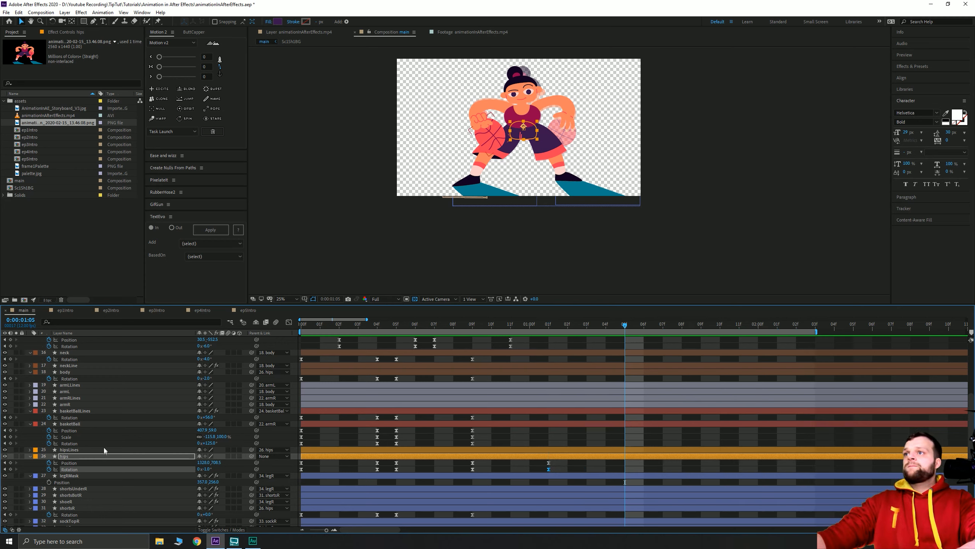
{"action": "left_click", "coordinate": [11, 463]}
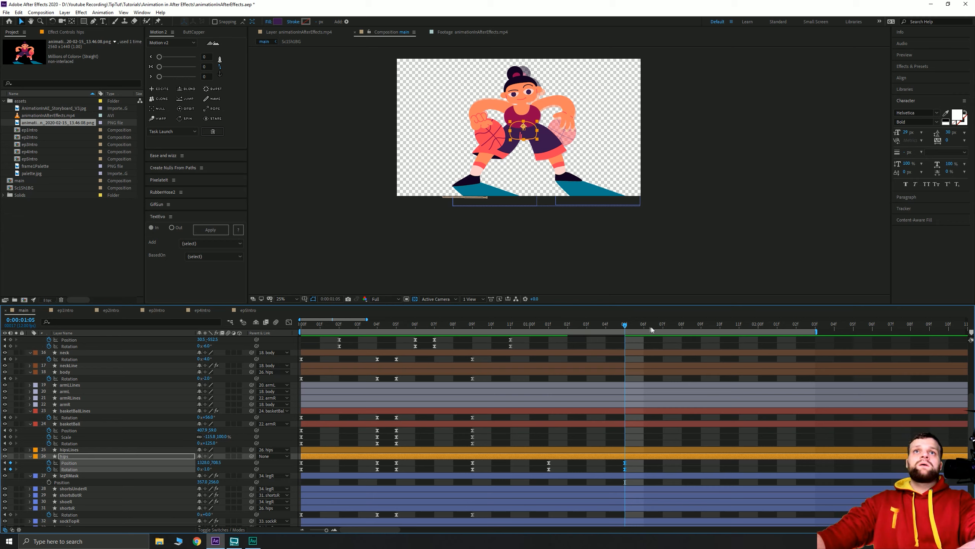
{"action": "left_click_drag", "start_coordinate": [625, 326], "coordinate": [700, 326]}
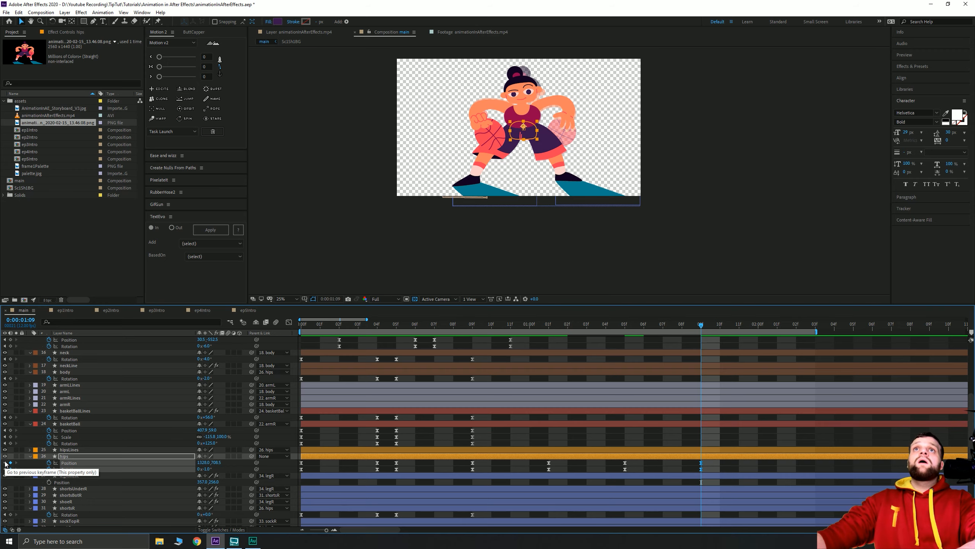
- Lower the hips by about 20 px at 0:00:01:05 and compare the pose with the bounce at 0:00:00:04
{"action": "left_click", "coordinate": [14, 462]}
{"action": "scroll", "coordinate": [503, 217], "scroll_direction": "up", "scroll_amount": 2}
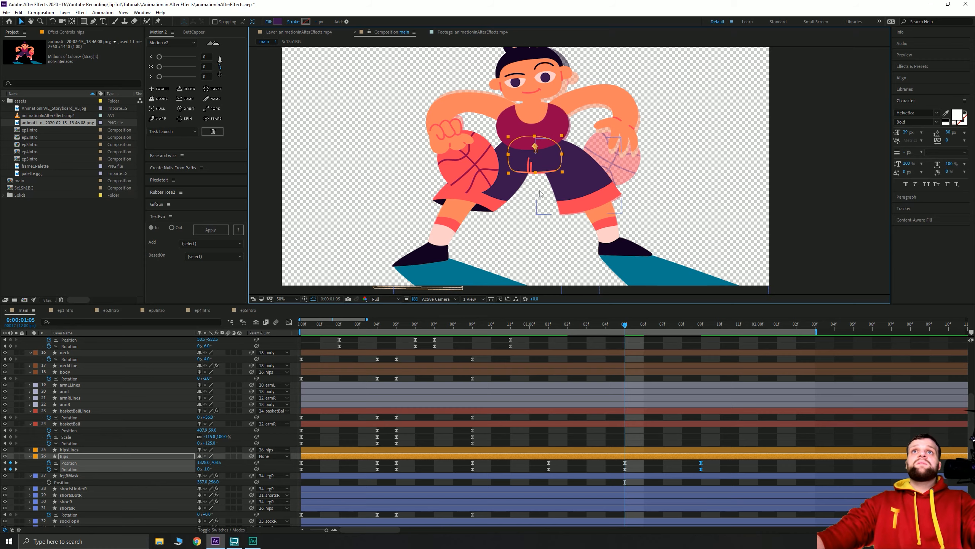
{"action": "key", "text": "shift+Down"}
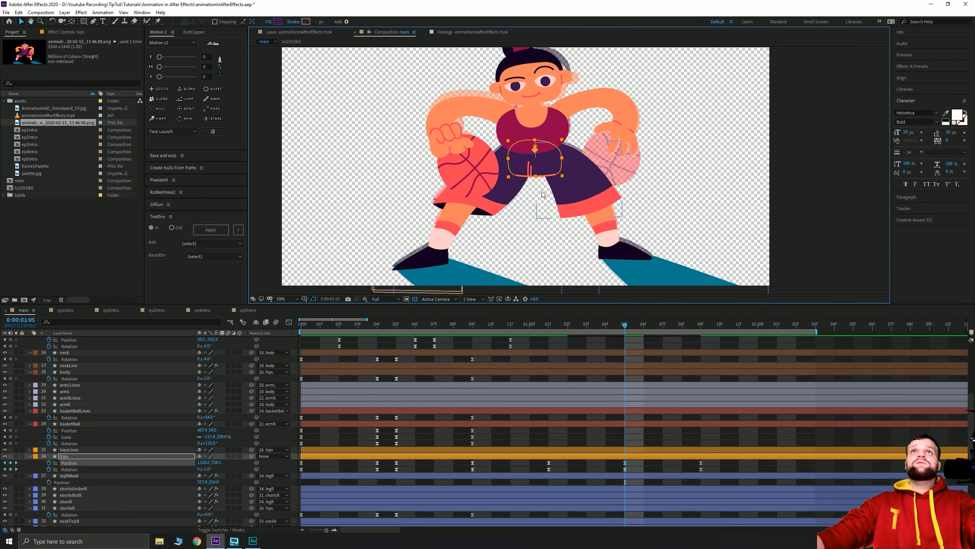
{"action": "mouse_move", "coordinate": [518, 81]}
{"action": "left_mouse_down"}
{"action": "mouse_move", "coordinate": [517, 151]}
{"action": "mouse_move", "coordinate": [501, 81]}
{"action": "left_mouse_up"}
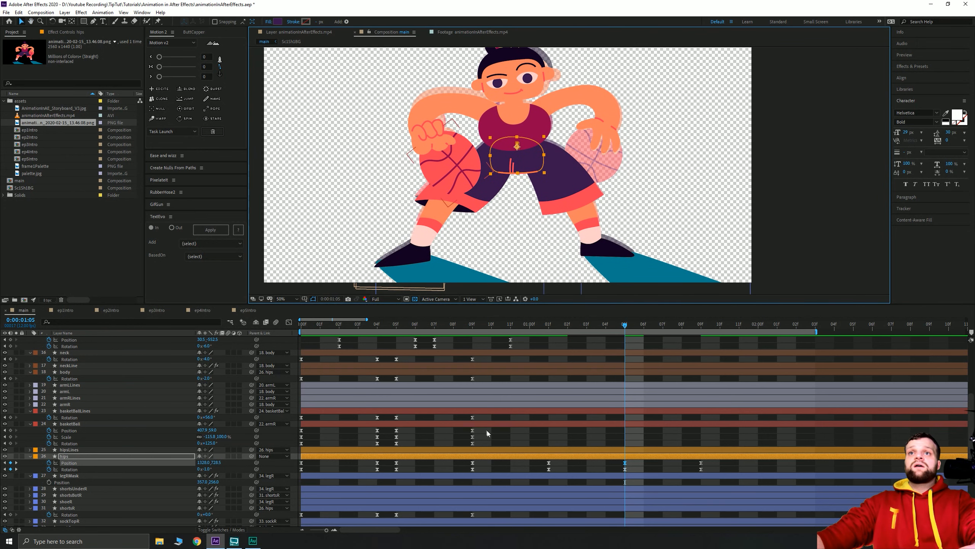
{"action": "left_click", "coordinate": [377, 327]}
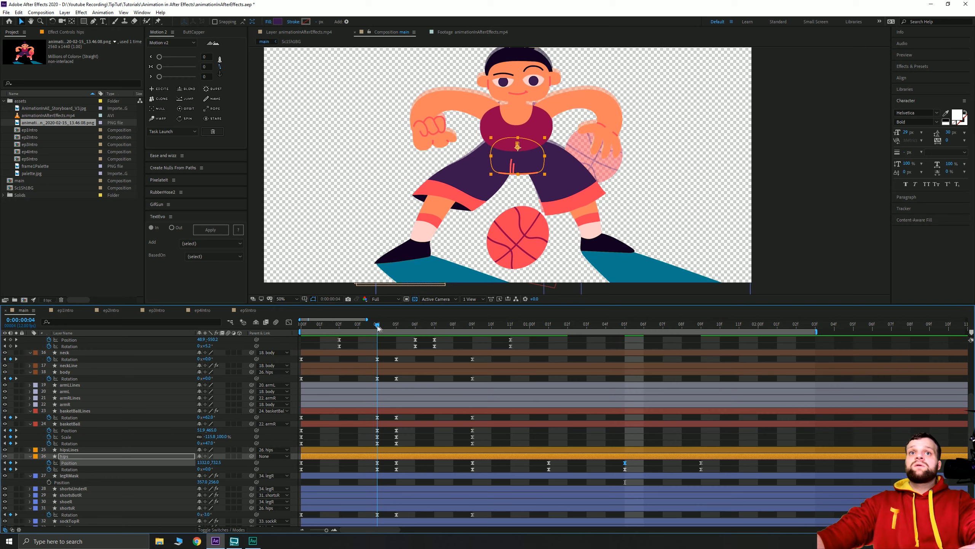
{"action": "left_click", "coordinate": [625, 326]}
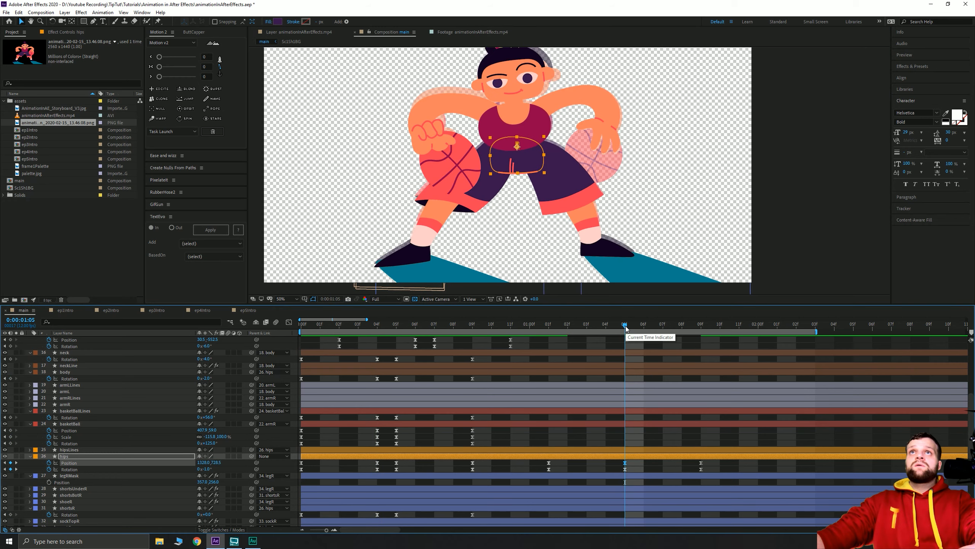
- Move the final hips position and rotation keyframes to 0:00:01:10 and duplicate the 0:00:01:05 pair at 0:00:01:06
{"action": "left_click_drag", "start_coordinate": [716, 472], "coordinate": [696, 462]}
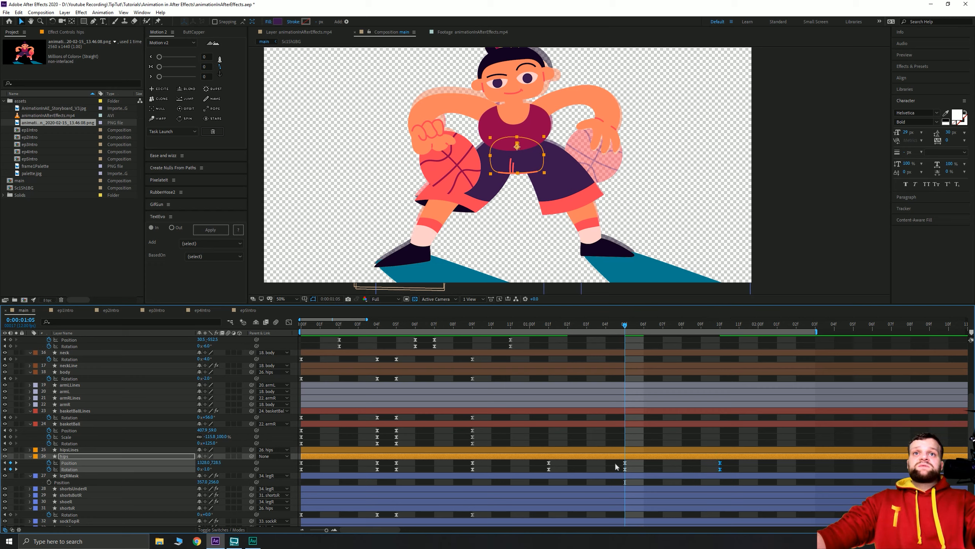
{"action": "key", "text": "ctrl+c"}
{"action": "key", "text": "ctrl+v"}
{"action": "key", "text": "Page_Down"}
{"action": "key", "text": "ctrl+v"}
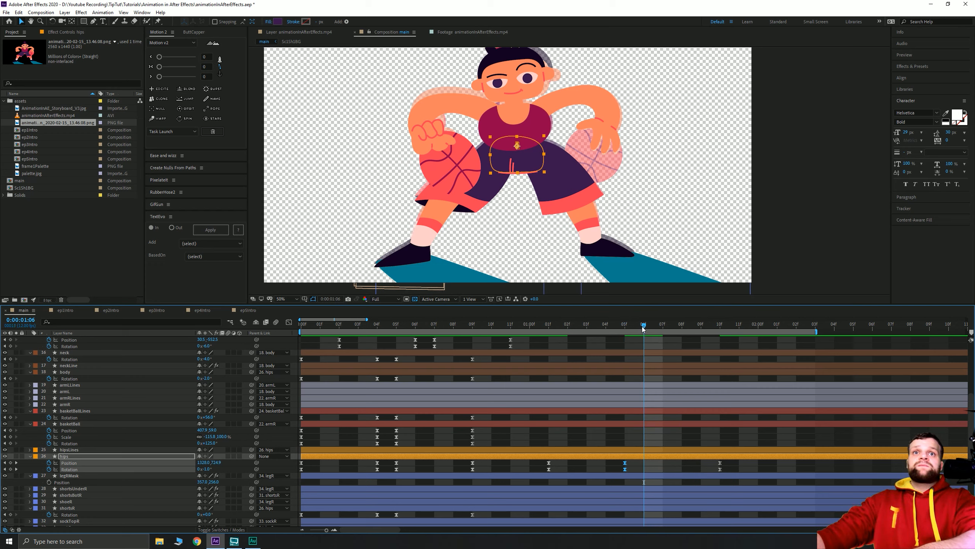
- Examine the speed graph of the first dribble's hips keyframes and scrub through the hips' second dip
{"action": "left_click_drag", "start_coordinate": [485, 460], "coordinate": [296, 481]}
{"action": "left_click", "coordinate": [288, 322]}
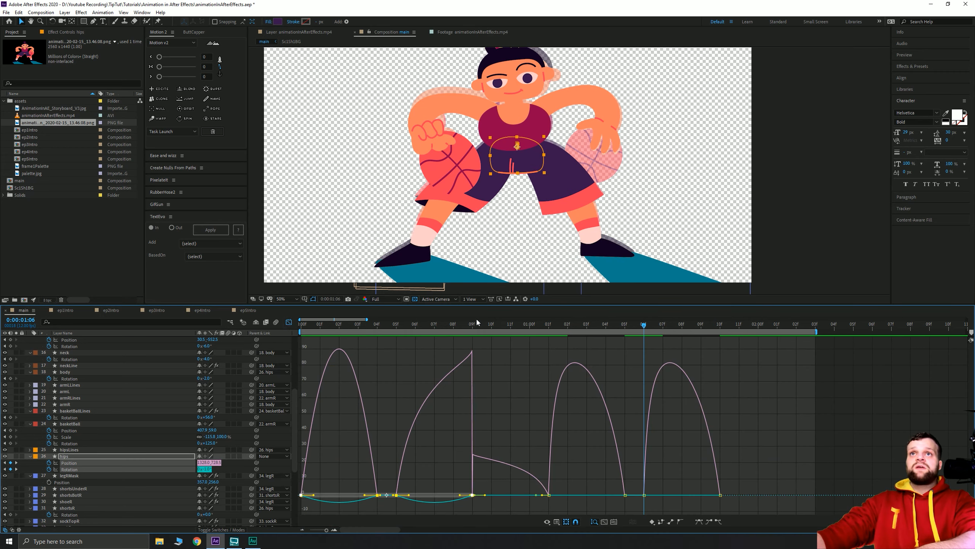
{"action": "left_click", "coordinate": [491, 325]}
{"action": "left_click_drag", "start_coordinate": [507, 329], "coordinate": [548, 337]}
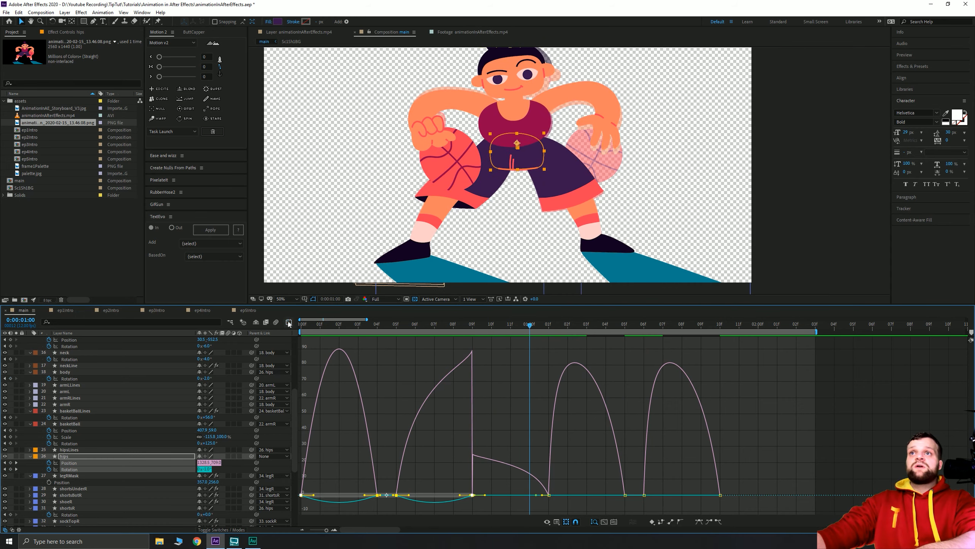
{"action": "key", "text": "shift+F3"}
{"action": "left_click", "coordinate": [499, 466]}
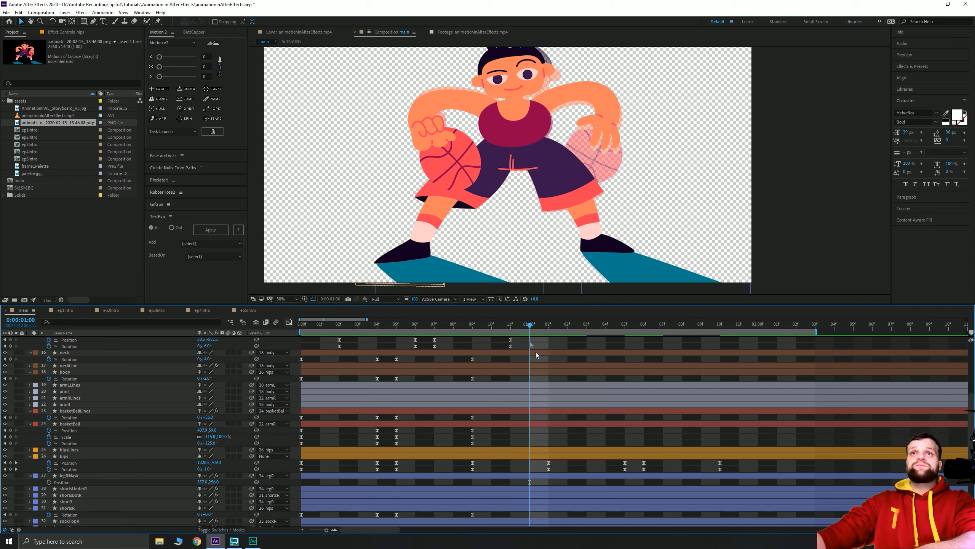
{"action": "left_click_drag", "start_coordinate": [495, 325], "coordinate": [609, 338]}
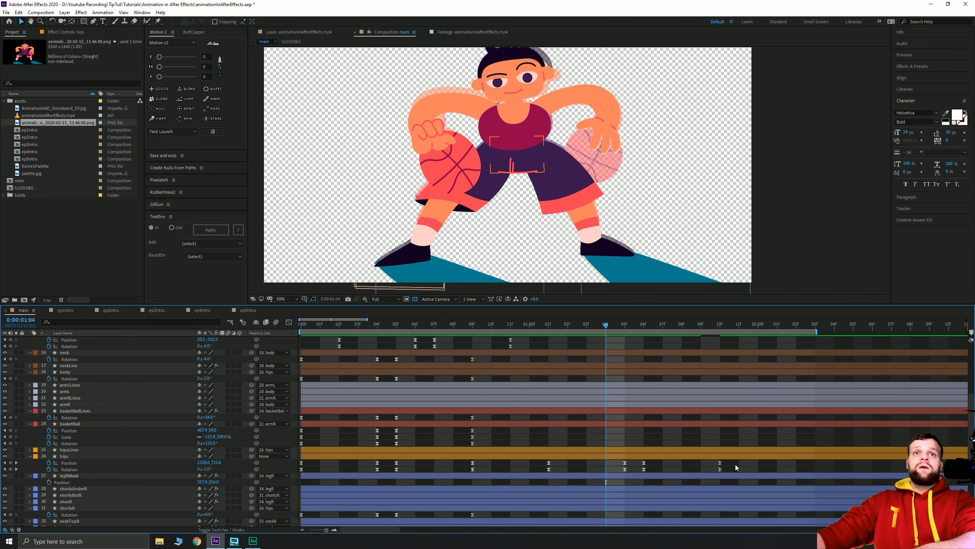
- Display the speed graph of the hips Position property alone for adjusting the second dribble's easing
{"action": "left_click_drag", "start_coordinate": [732, 460], "coordinate": [542, 472]}
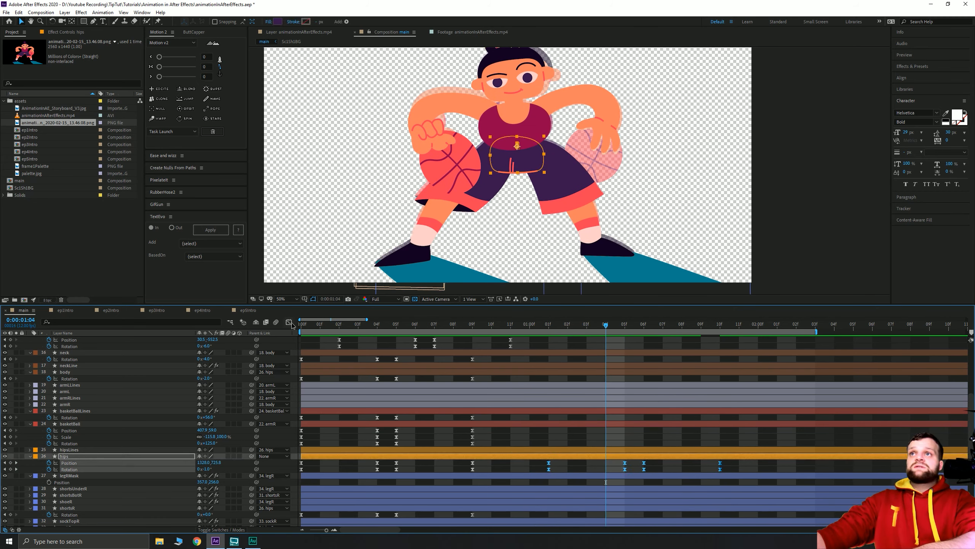
{"action": "left_click", "coordinate": [289, 322]}
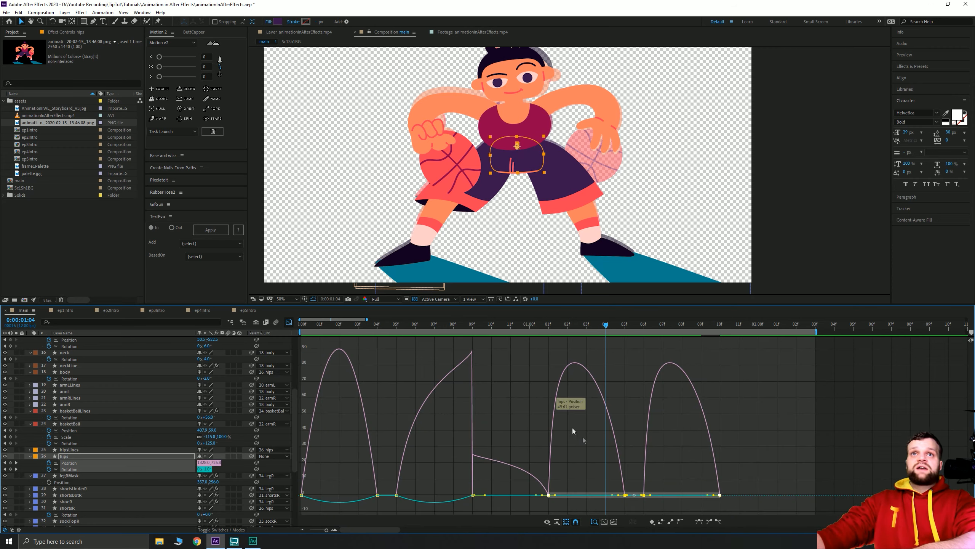
{"action": "left_click", "coordinate": [512, 384]}
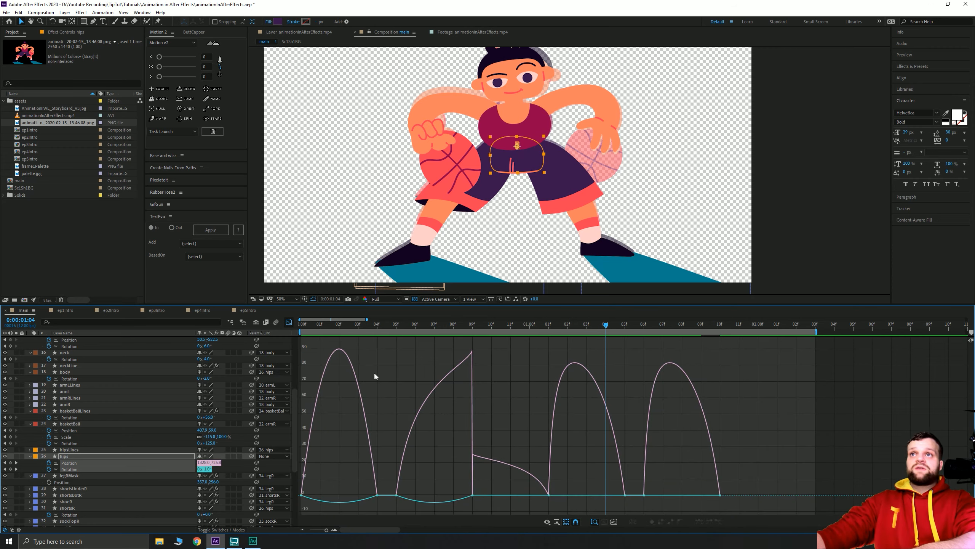
{"action": "left_click", "coordinate": [549, 496]}
{"action": "left_click_drag", "start_coordinate": [557, 495], "coordinate": [561, 495]}
{"action": "left_click_drag", "start_coordinate": [570, 435], "coordinate": [534, 406]}
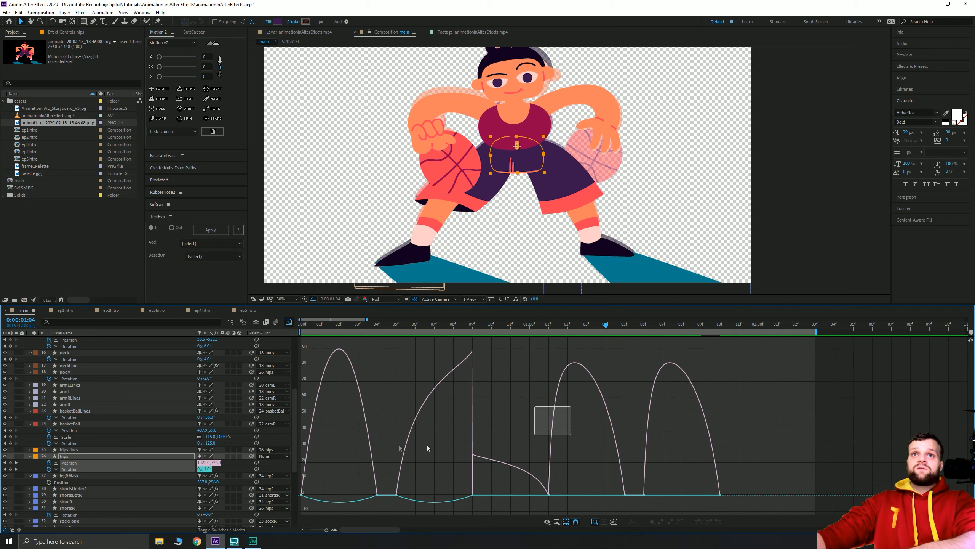
{"action": "left_click", "coordinate": [160, 464]}
{"action": "left_click", "coordinate": [77, 475]}
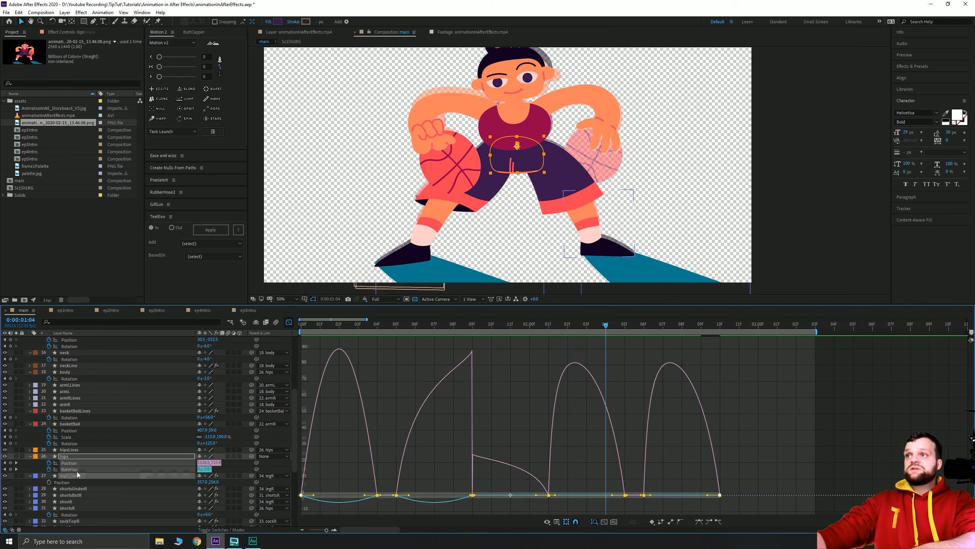
{"action": "left_click", "coordinate": [70, 462]}
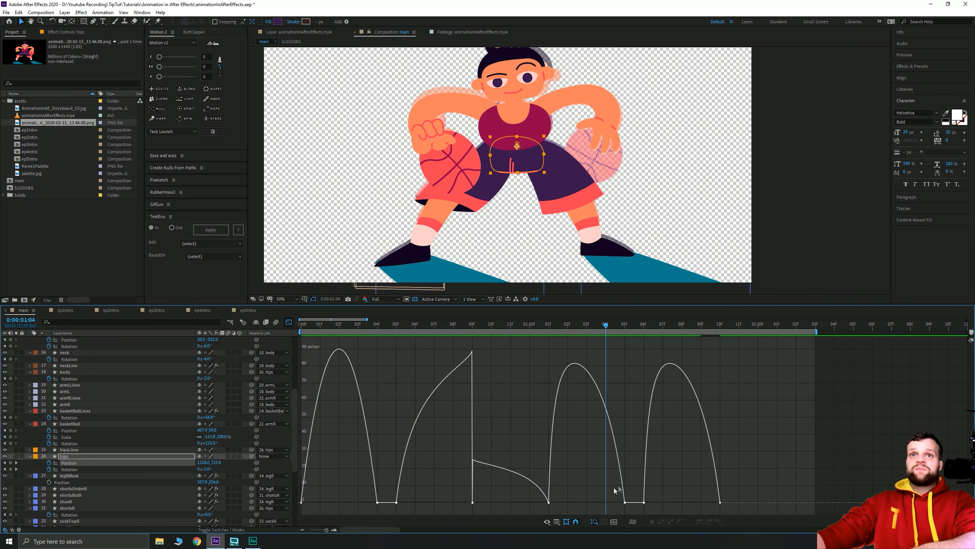
- Lengthen the hips position's outgoing ease at 0:00:01:01 and collapse the incoming ease at 0:00:01:10 so it arrives at speed
{"action": "left_click", "coordinate": [549, 502]}
{"action": "left_click_drag", "start_coordinate": [557, 503], "coordinate": [562, 504]}
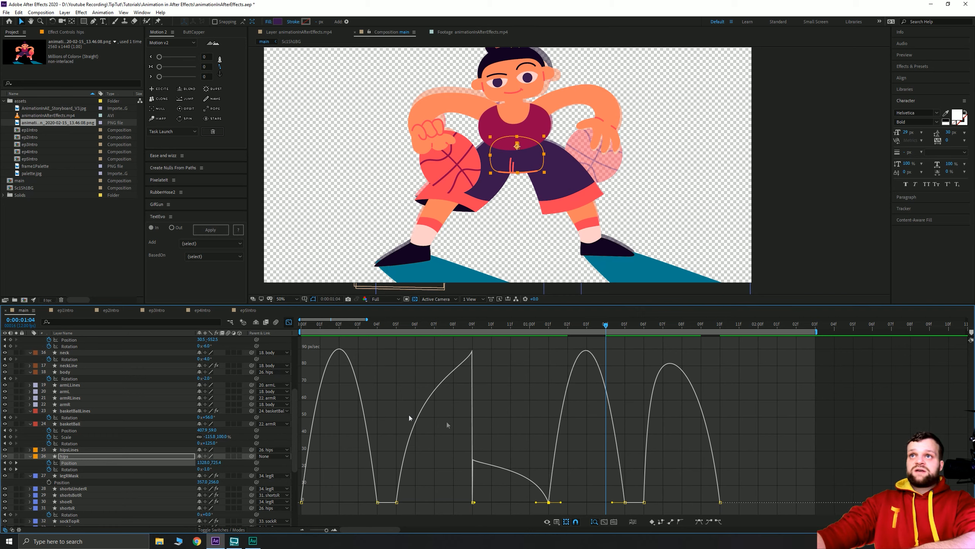
{"action": "left_click", "coordinate": [721, 503]}
{"action": "left_click_drag", "start_coordinate": [708, 504], "coordinate": [729, 504]}
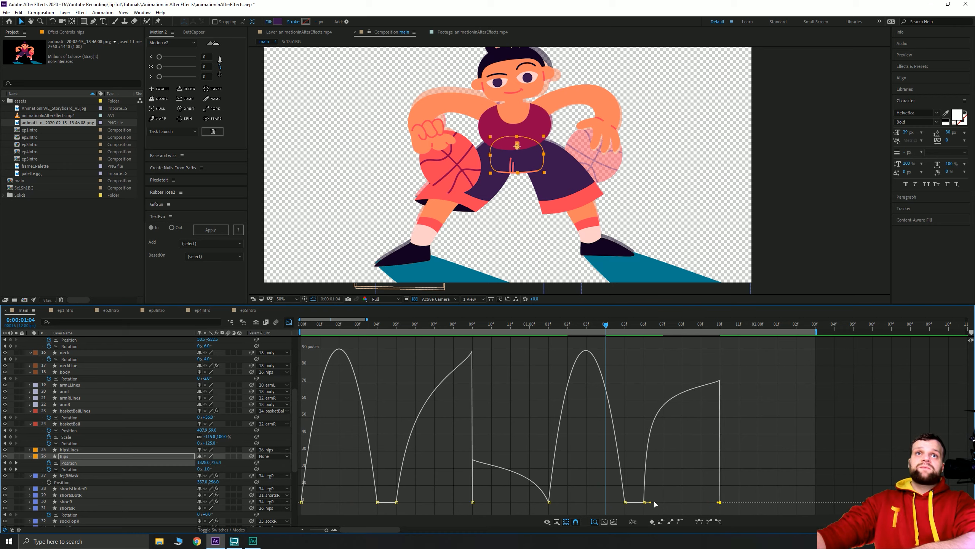
- Lengthen the outgoing ease of the hips position keyframe at 0:00:01:06 and preview the second dribble's motion
{"action": "left_click_drag", "start_coordinate": [650, 502], "coordinate": [657, 505]}
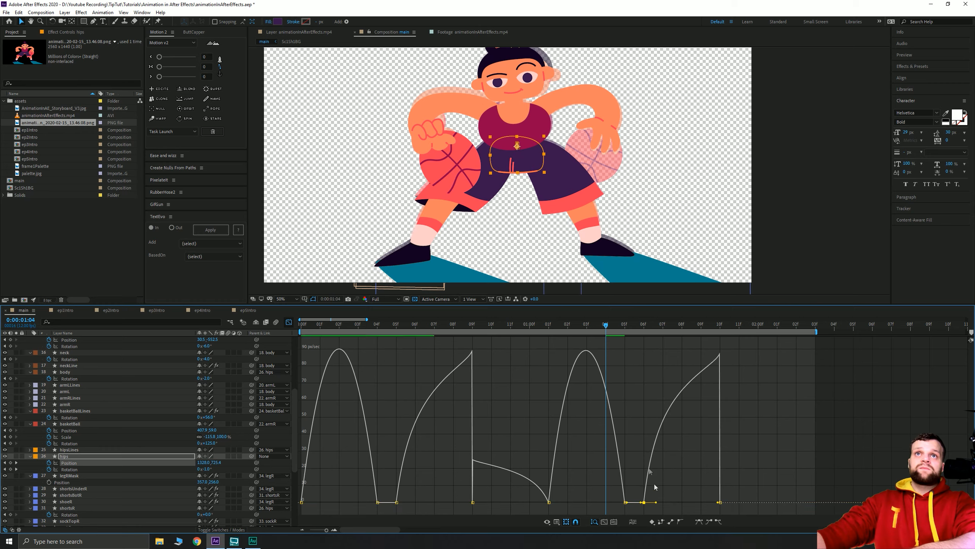
{"action": "key", "text": "space"}
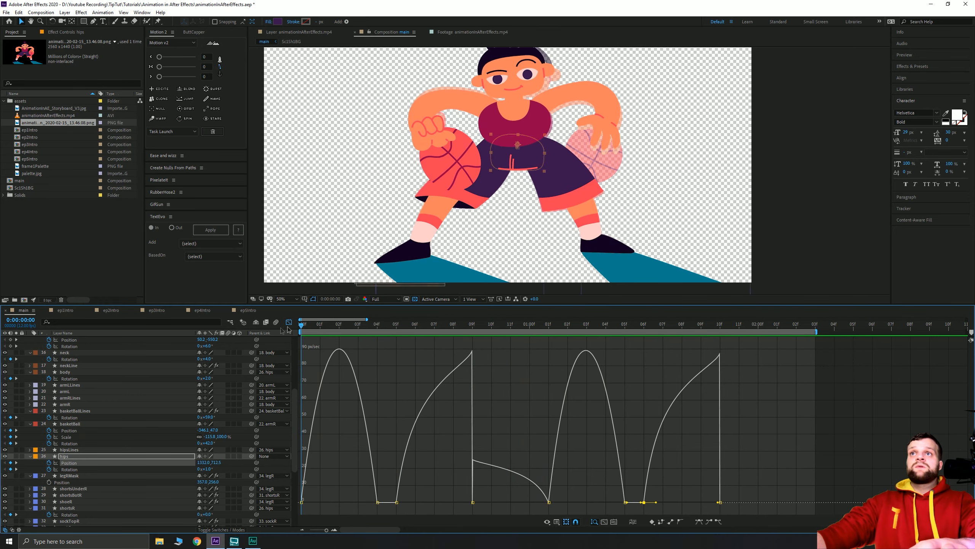
{"action": "key", "text": "space"}
{"action": "key", "text": "space"}
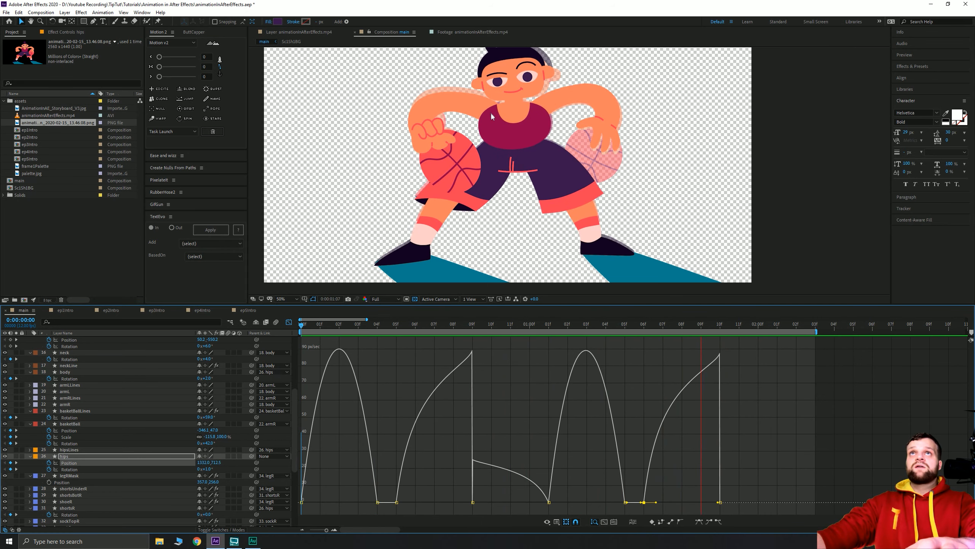
{"action": "left_click", "coordinate": [493, 324]}
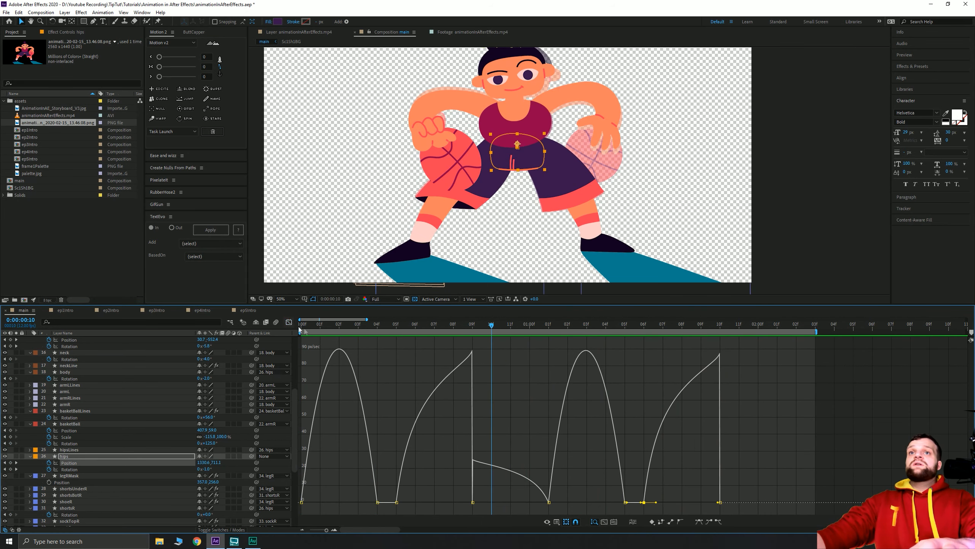
- Add a hips position keyframe at 0:00:02:02 and nudge the hips 6 px right and 6 px up to 1334.0, 702.5
{"action": "left_click", "coordinate": [288, 322]}
{"action": "left_click_drag", "start_coordinate": [622, 324], "coordinate": [712, 330]}
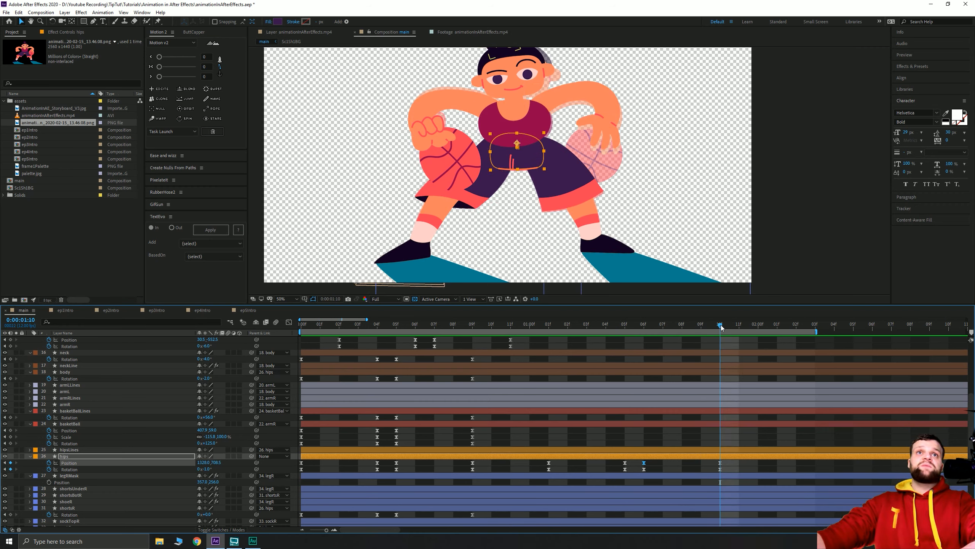
{"action": "left_click_drag", "start_coordinate": [721, 327], "coordinate": [790, 325]}
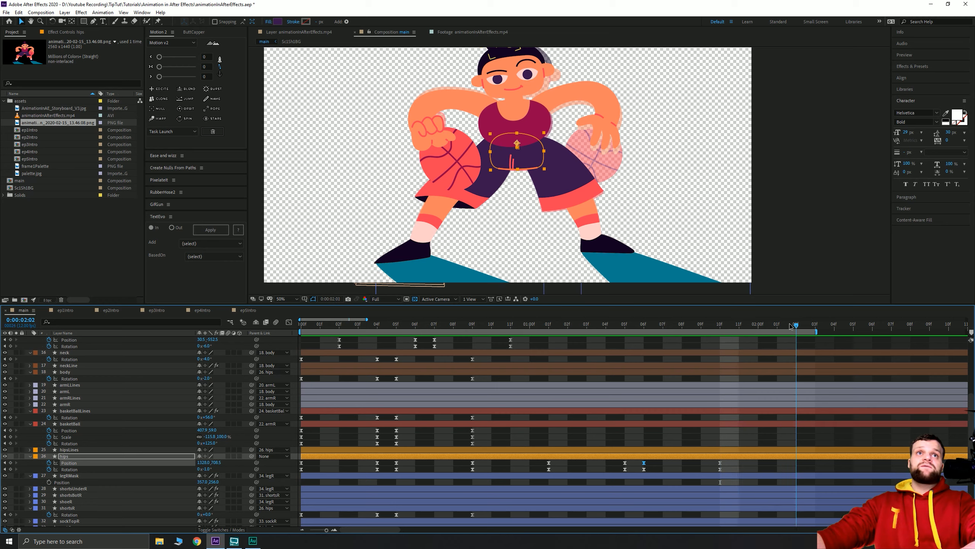
{"action": "left_click", "coordinate": [443, 469]}
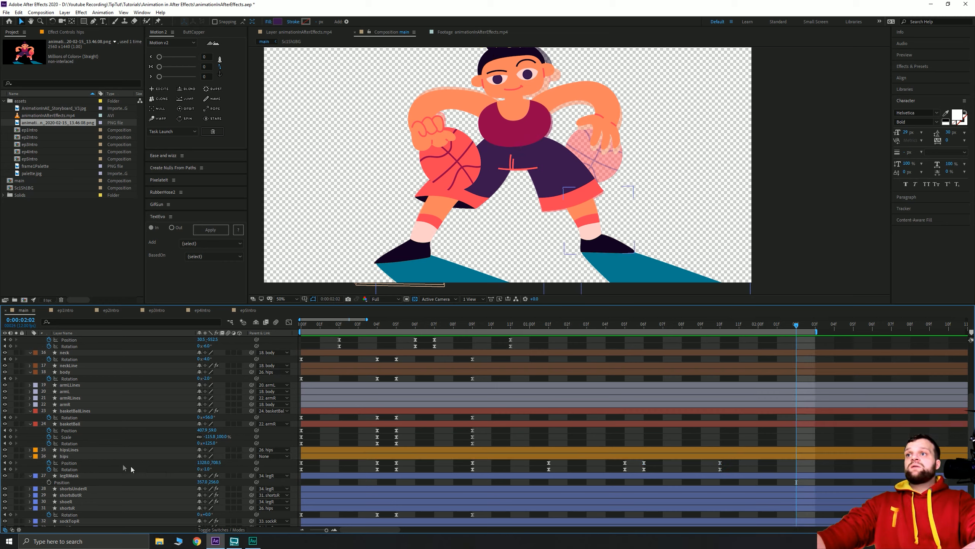
{"action": "left_click", "coordinate": [11, 462]}
{"action": "key", "text": "Right"}
{"action": "key", "text": "Right"}
{"action": "key", "text": "Right"}
{"action": "key", "text": "Up"}
{"action": "key", "text": "Up"}
{"action": "key", "text": "Up"}
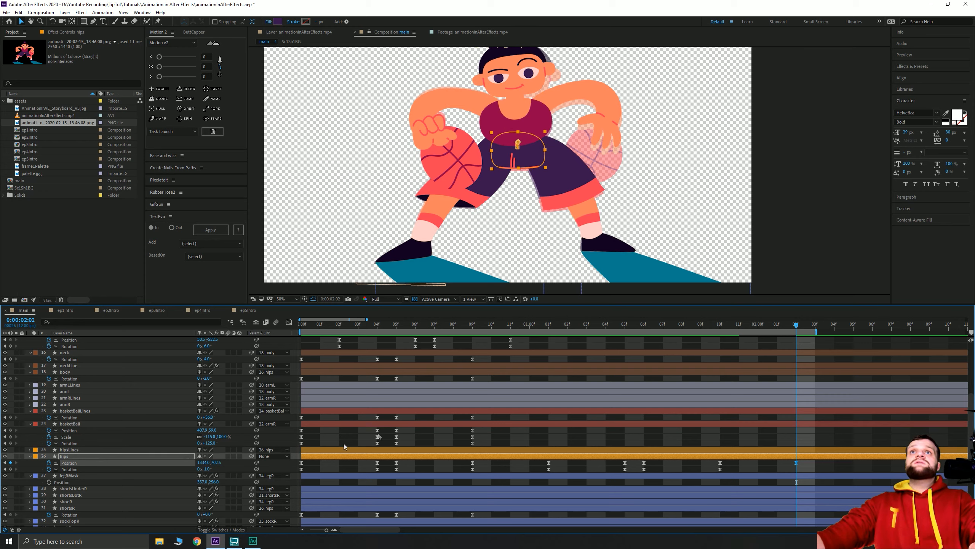
- Examine the speed graph of all hips position and rotation keyframes and play back the dribble through its final rise
{"action": "left_click_drag", "start_coordinate": [801, 460], "coordinate": [285, 474]}
{"action": "left_click", "coordinate": [288, 321]}
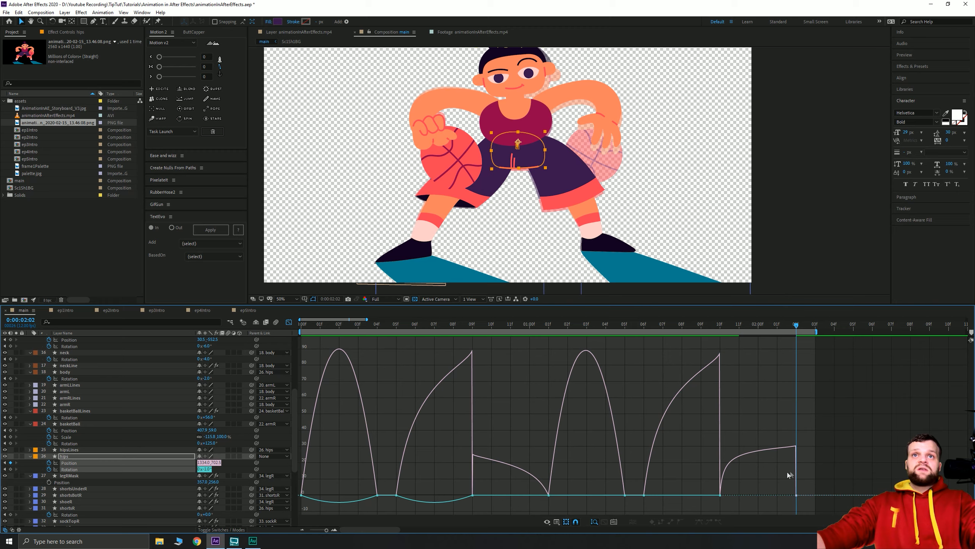
{"action": "left_click", "coordinate": [289, 323]}
{"action": "key", "text": "space"}
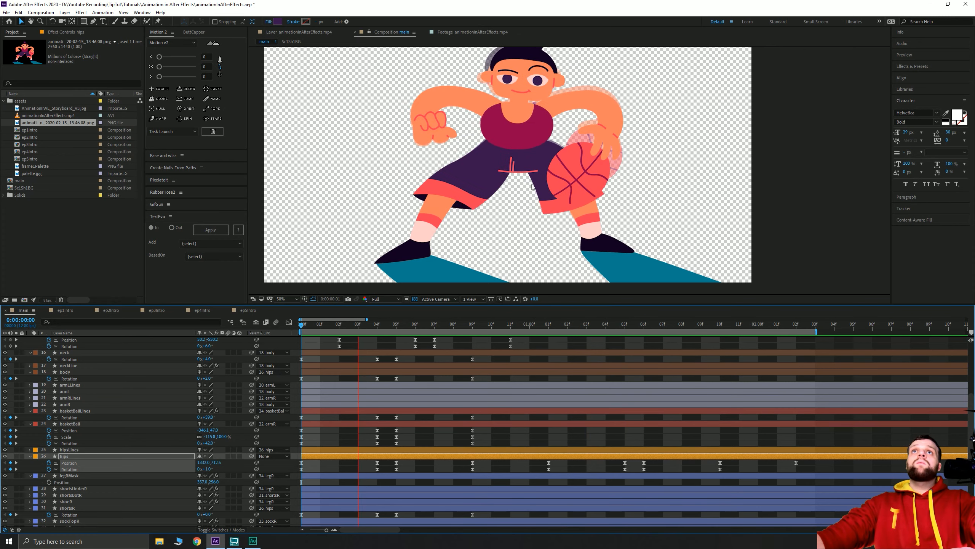
{"action": "left_click", "coordinate": [758, 326]}
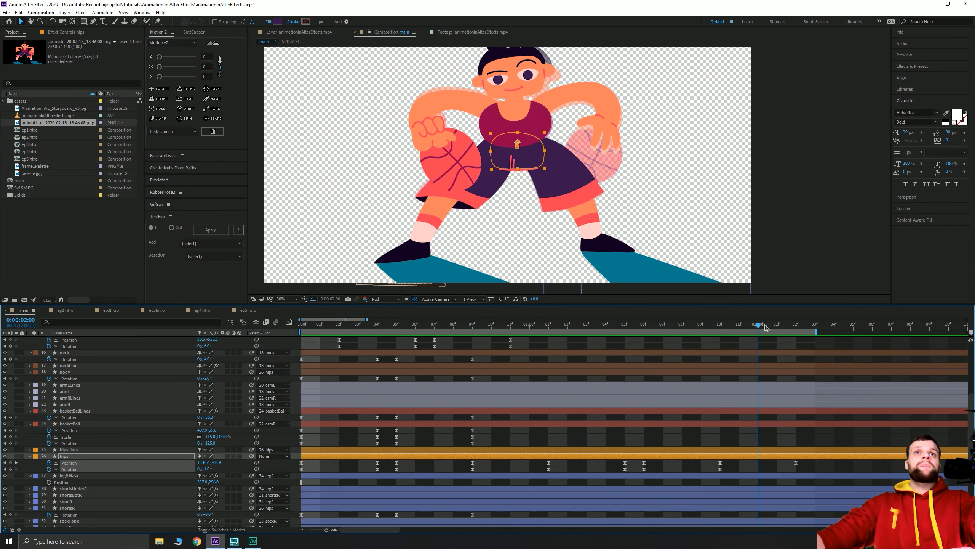
{"action": "left_click", "coordinate": [789, 328]}
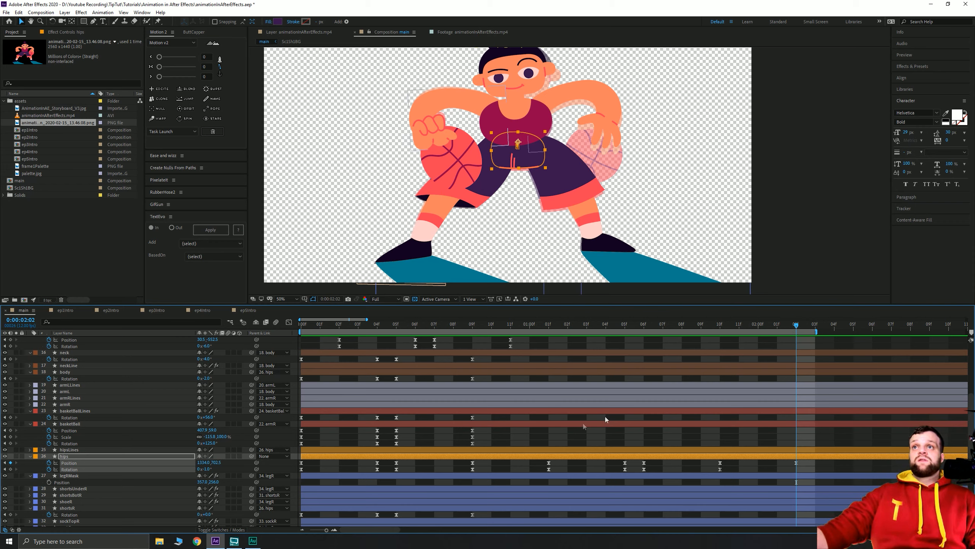
{"action": "left_click", "coordinate": [301, 327]}
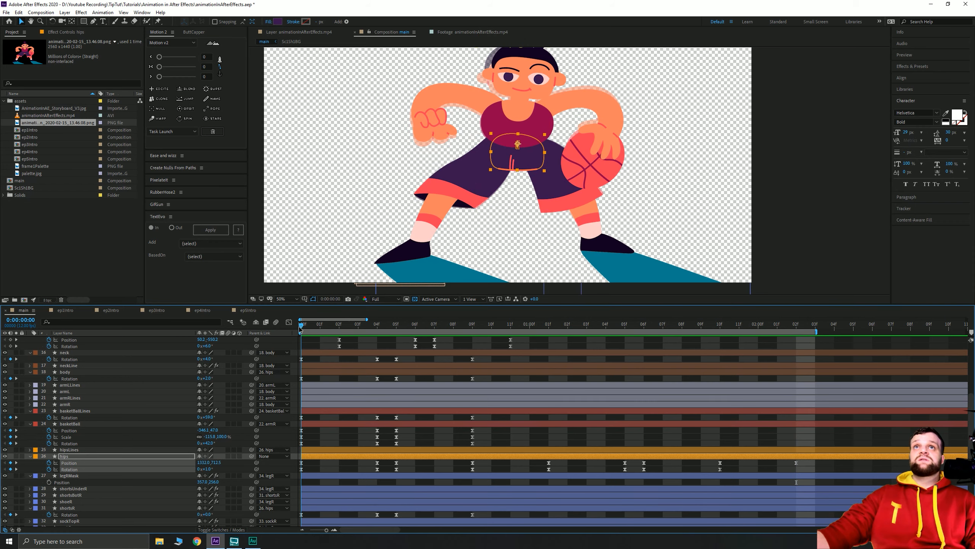
{"action": "key", "text": "space"}
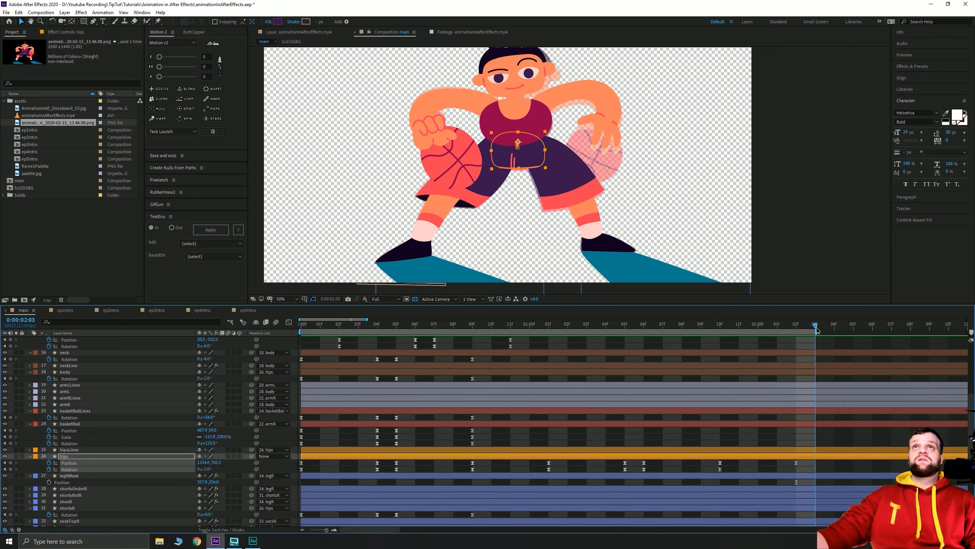
{"action": "key", "text": "space"}
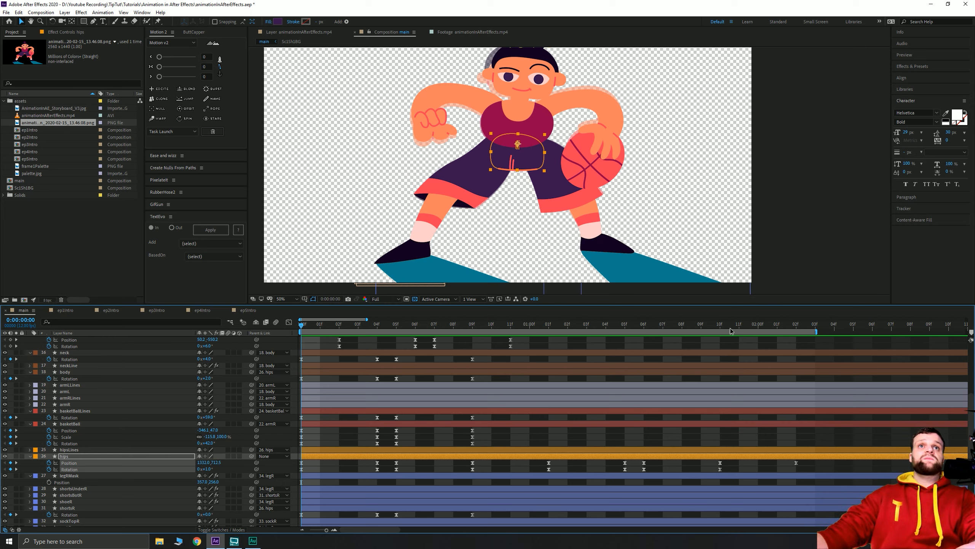
{"action": "key", "text": "space"}
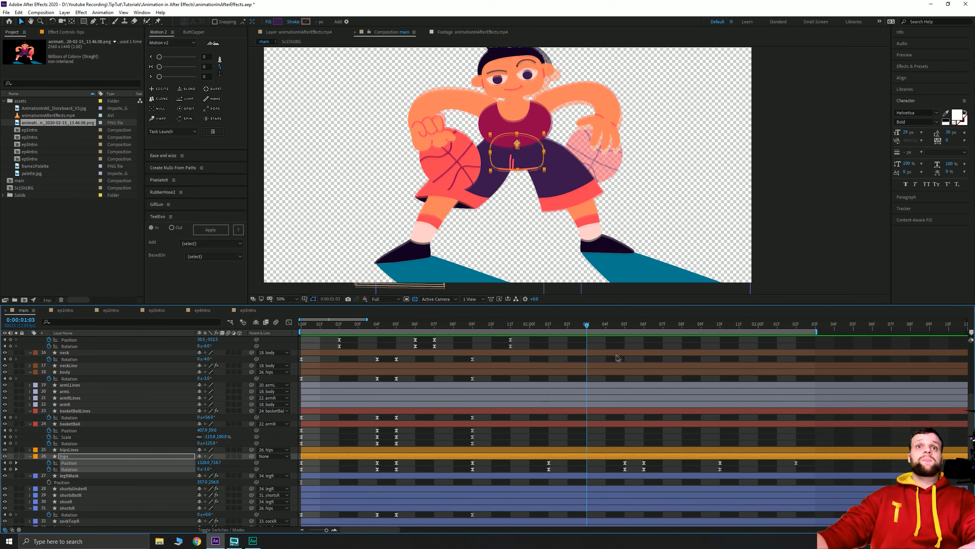
{"action": "key", "text": "space"}
{"action": "left_click_drag", "start_coordinate": [806, 463], "coordinate": [297, 476]}
{"action": "left_click", "coordinate": [289, 322]}
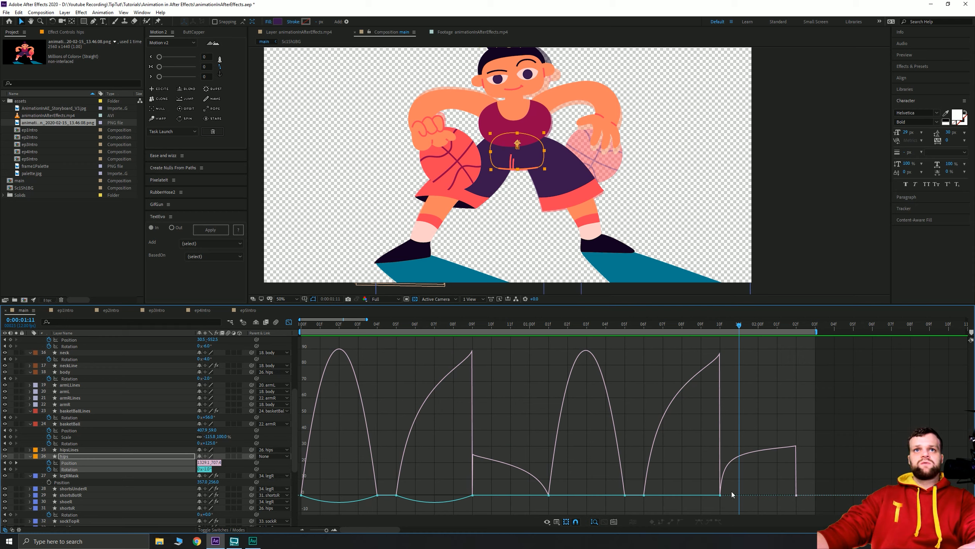
{"action": "left_click", "coordinate": [289, 322]}
{"action": "key", "text": "space"}
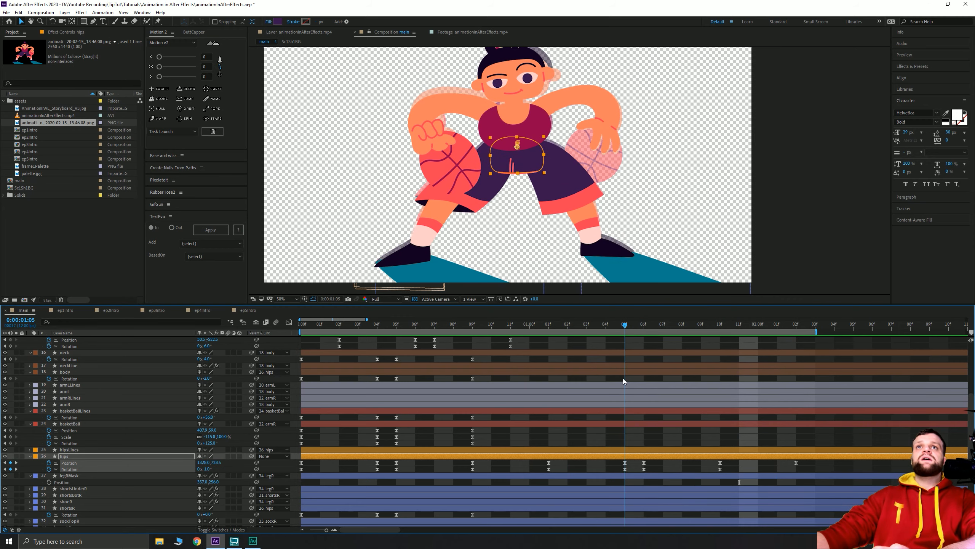
- Add shortsR rotation keyframes at 0:00:01:01 and 0:00:01:05, setting the rotation at 0:00:01:05 to -3°
{"action": "scroll", "coordinate": [486, 465], "scroll_direction": "down", "scroll_amount": 1}
{"action": "scroll", "coordinate": [485, 465], "scroll_direction": "down", "scroll_amount": 5}
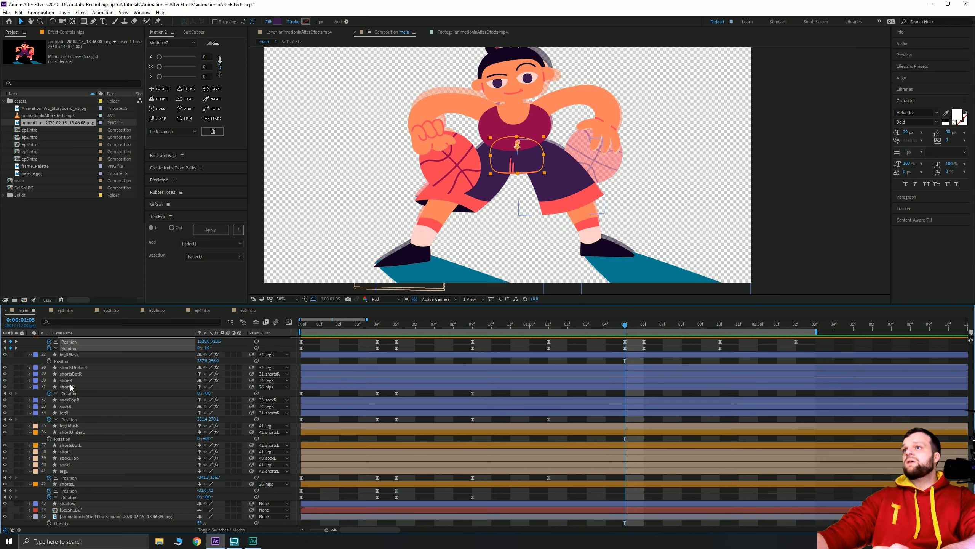
{"action": "left_click", "coordinate": [67, 387]}
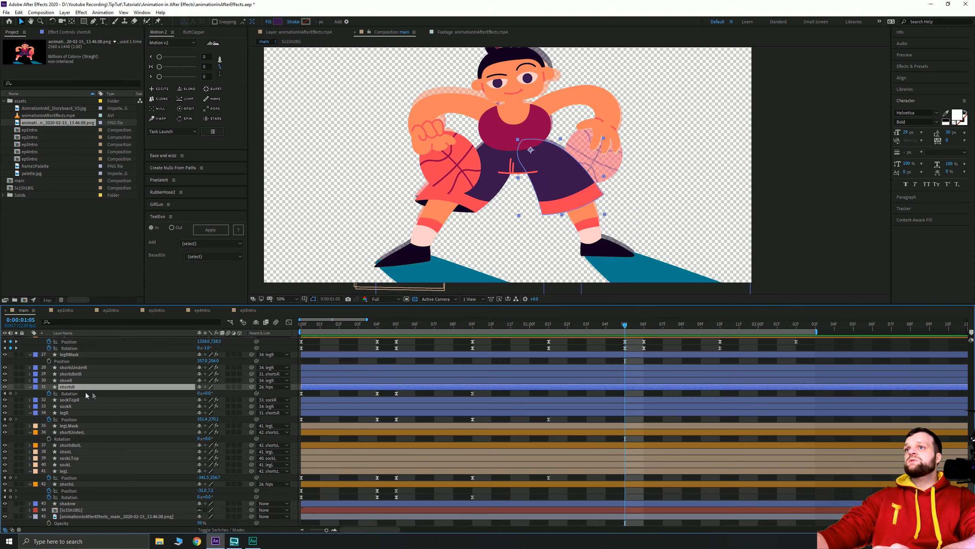
{"action": "left_click", "coordinate": [10, 393]}
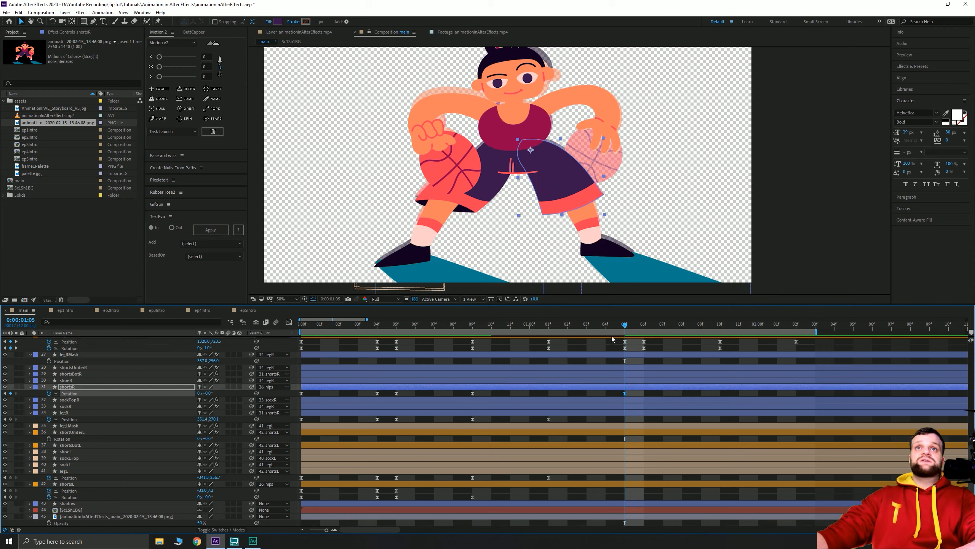
{"action": "left_click", "coordinate": [549, 328]}
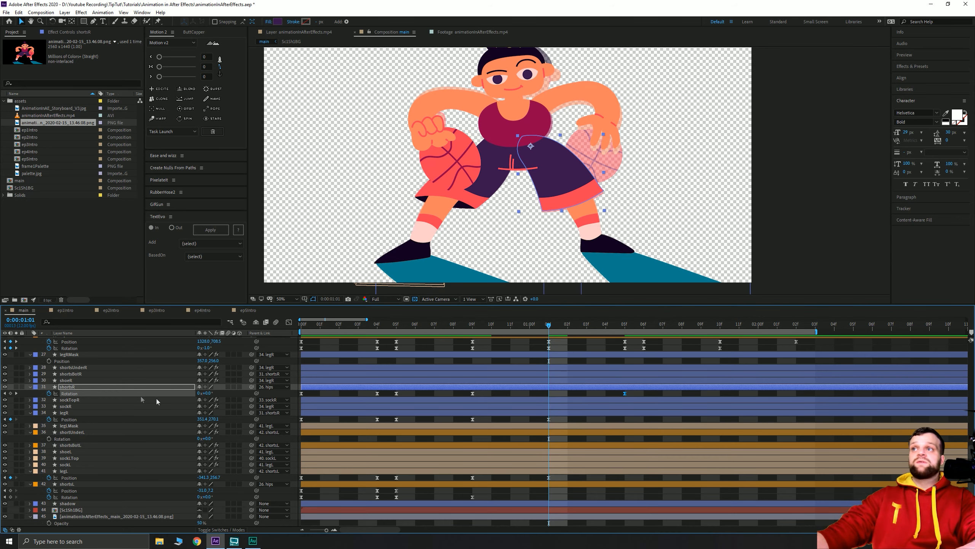
{"action": "left_click", "coordinate": [16, 393]}
{"action": "key", "text": "slash"}
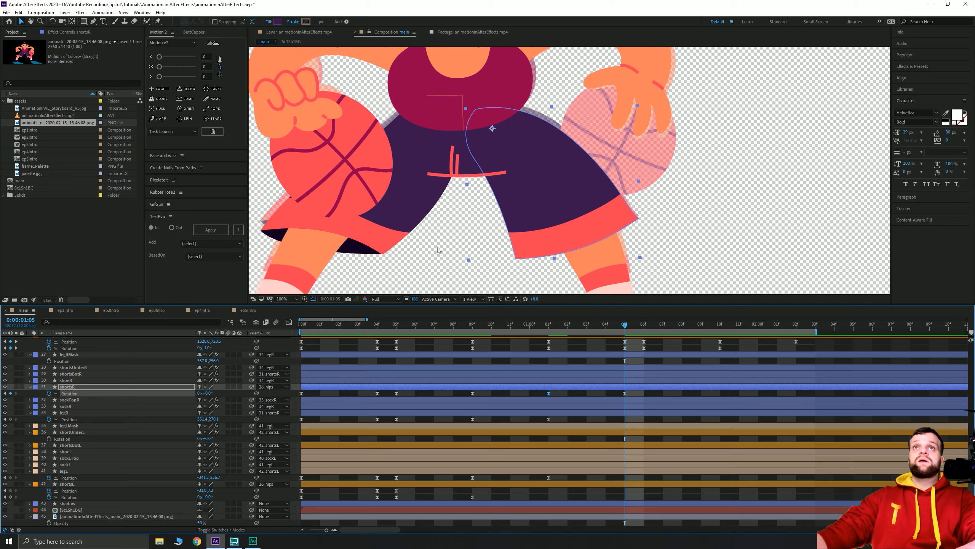
{"action": "left_click", "coordinate": [208, 393]}
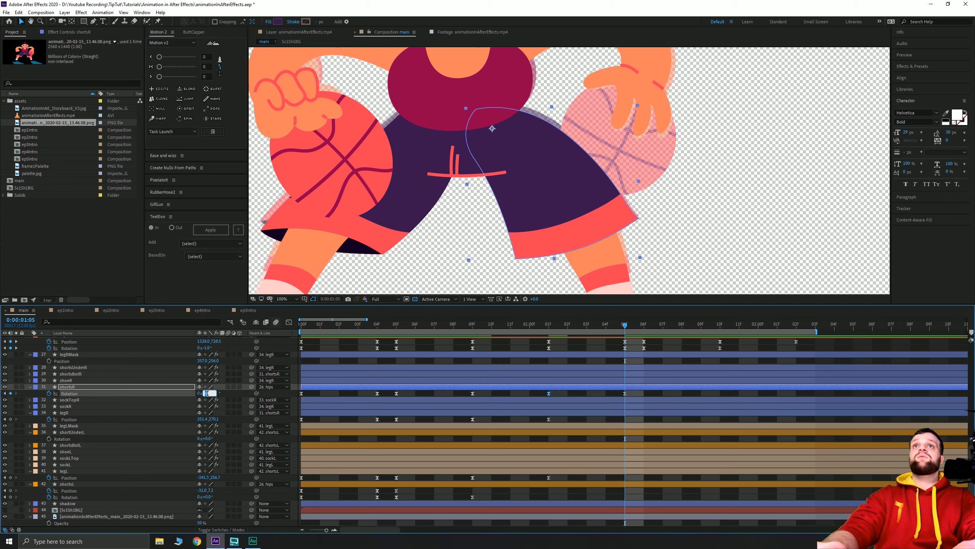
{"action": "type", "text": "-3"}
{"action": "key", "text": "Return"}
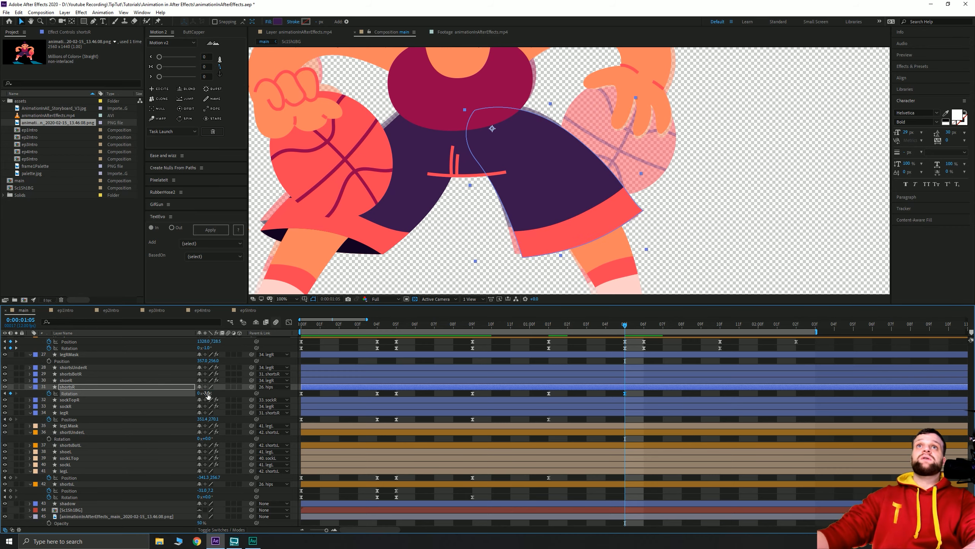
{"action": "scroll", "coordinate": [480, 269], "scroll_direction": "down", "scroll_amount": 5}
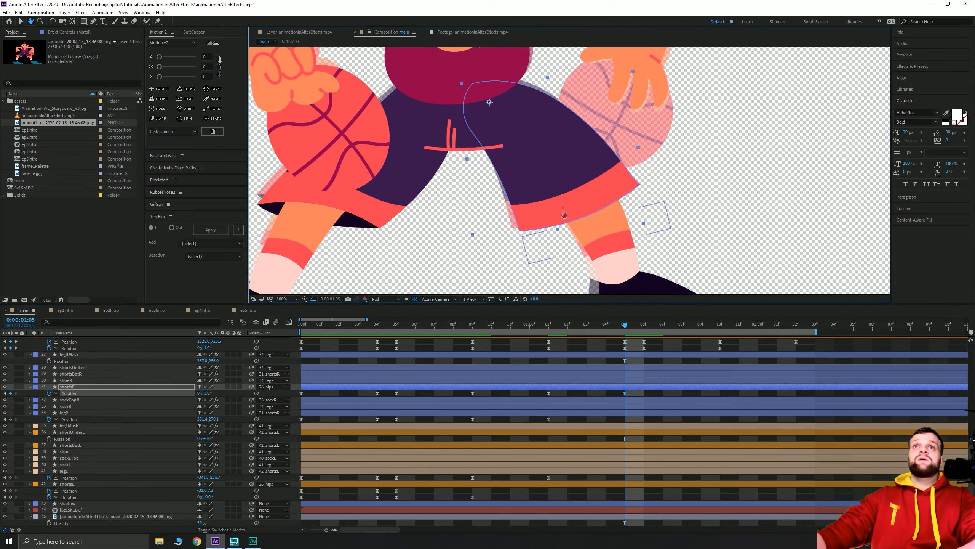
- Hold the shortsR rotation with a keyframe at 0:00:01:06 and set it to 0° at 0:00:01:10
{"action": "key", "text": "Page_Down"}
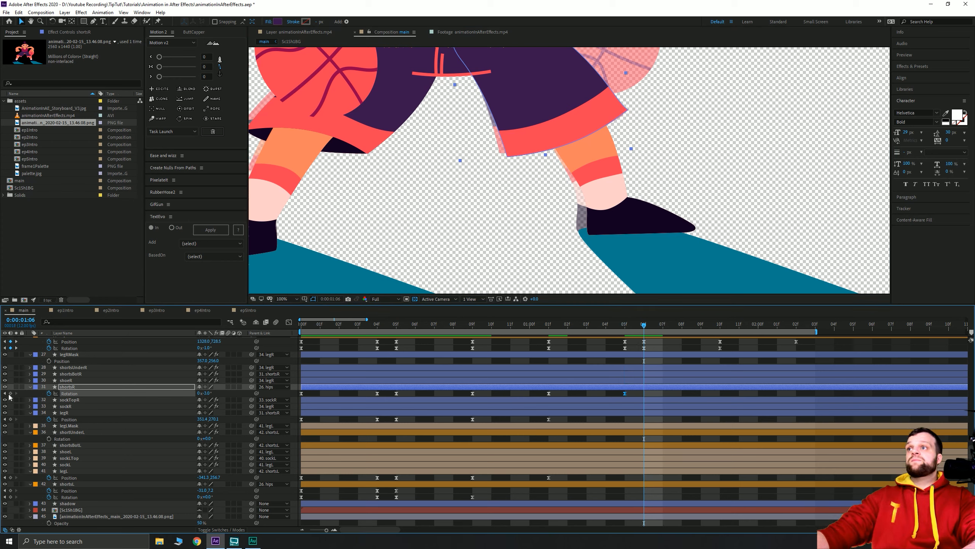
{"action": "left_click", "coordinate": [720, 326]}
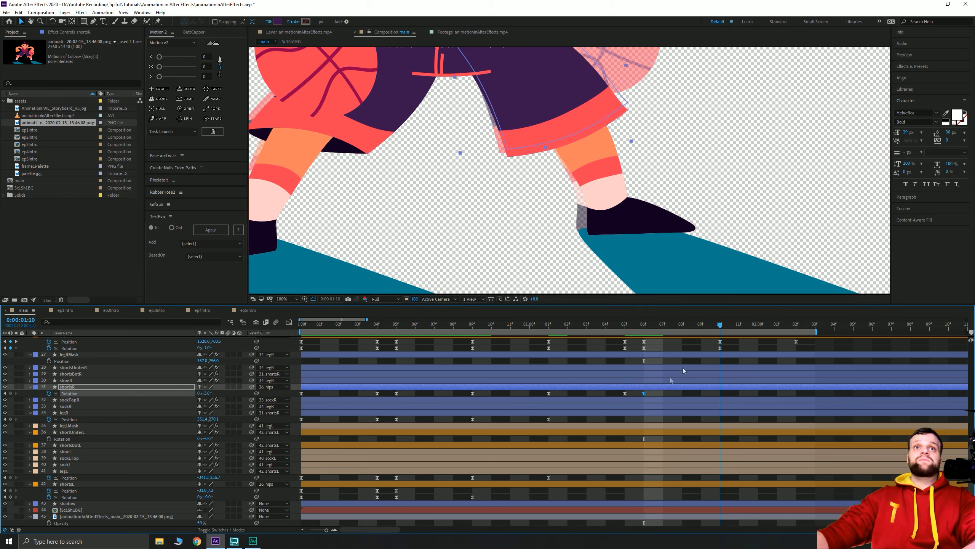
{"action": "left_click", "coordinate": [206, 394]}
{"action": "type", "text": "0"}
{"action": "key", "text": "Return"}
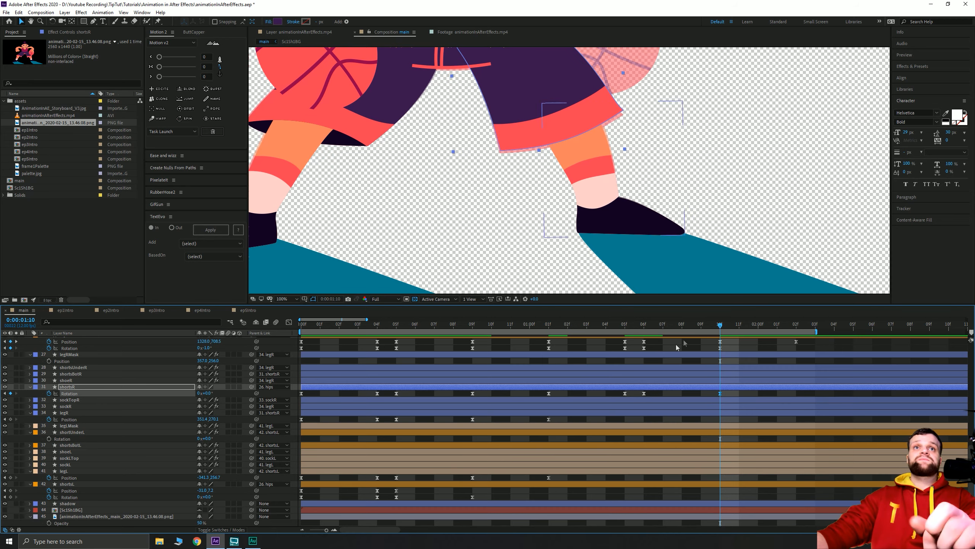
- Add a legR position keyframe at 0:00:01:05 and nudge the leg to 324.6, 266.2 so the foot stays planted
{"action": "left_click", "coordinate": [667, 327]}
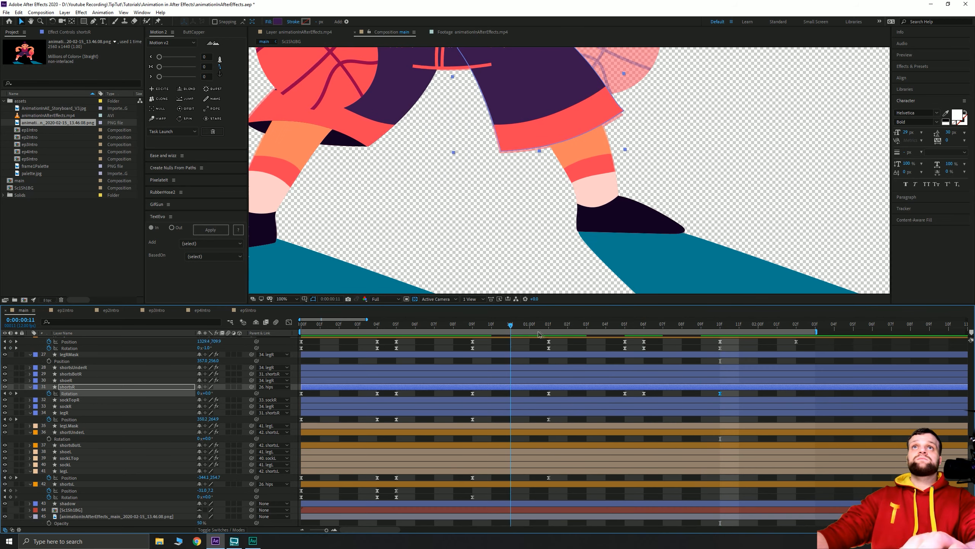
{"action": "left_click_drag", "start_coordinate": [721, 318], "coordinate": [627, 345]}
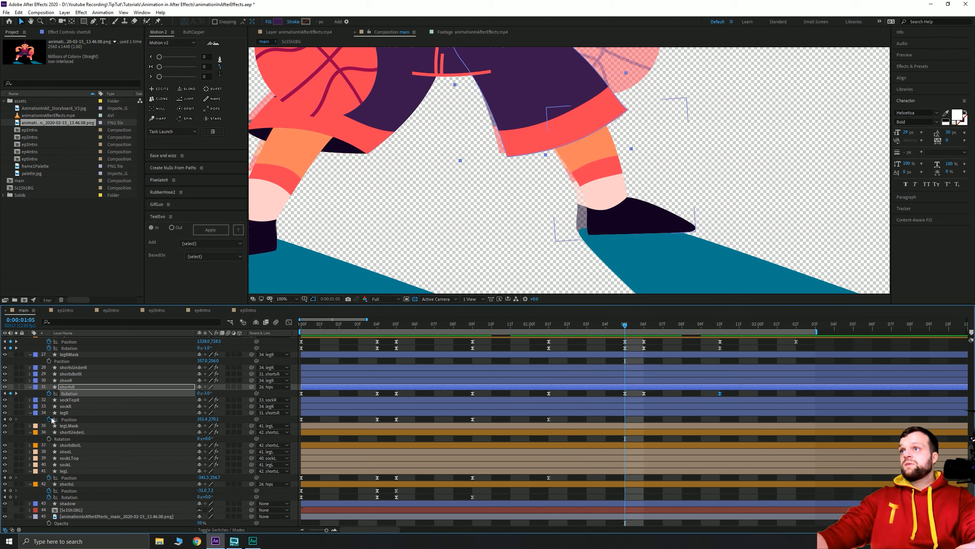
{"action": "left_click", "coordinate": [64, 413]}
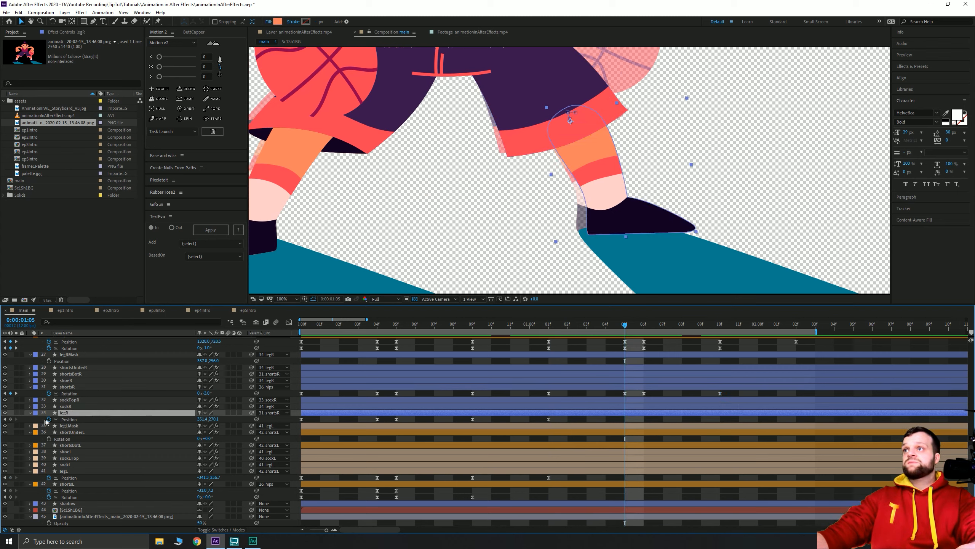
{"action": "left_click", "coordinate": [11, 419]}
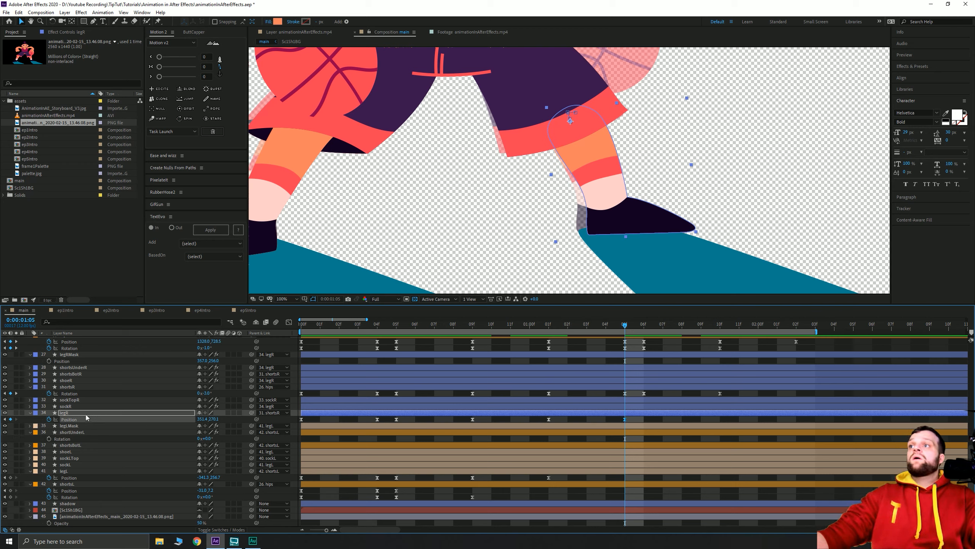
{"action": "key", "text": "Left"}
{"action": "key", "text": "Left"}
{"action": "key", "text": "Left"}
{"action": "key", "text": "Left"}
{"action": "key", "text": "Left"}
{"action": "key", "text": "Left"}
{"action": "key", "text": "Left"}
{"action": "key", "text": "Left"}
{"action": "key", "text": "Left"}
{"action": "key", "text": "Left"}
{"action": "key", "text": "Left"}
{"action": "key", "text": "Left"}
{"action": "key", "text": "Left"}
{"action": "key", "text": "Left"}
{"action": "key", "text": "Left"}
{"action": "key", "text": "Left"}
{"action": "key", "text": "Left"}
{"action": "key", "text": "Left"}
{"action": "key", "text": "Left"}
{"action": "key", "text": "Left"}
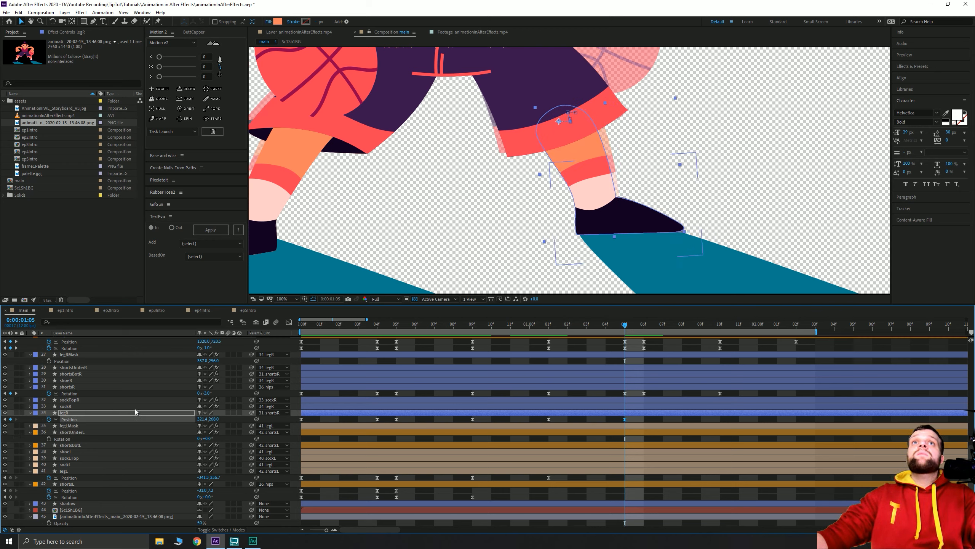
{"action": "key", "text": "Up"}
{"action": "key", "text": "Up"}
{"action": "key", "text": "Up"}
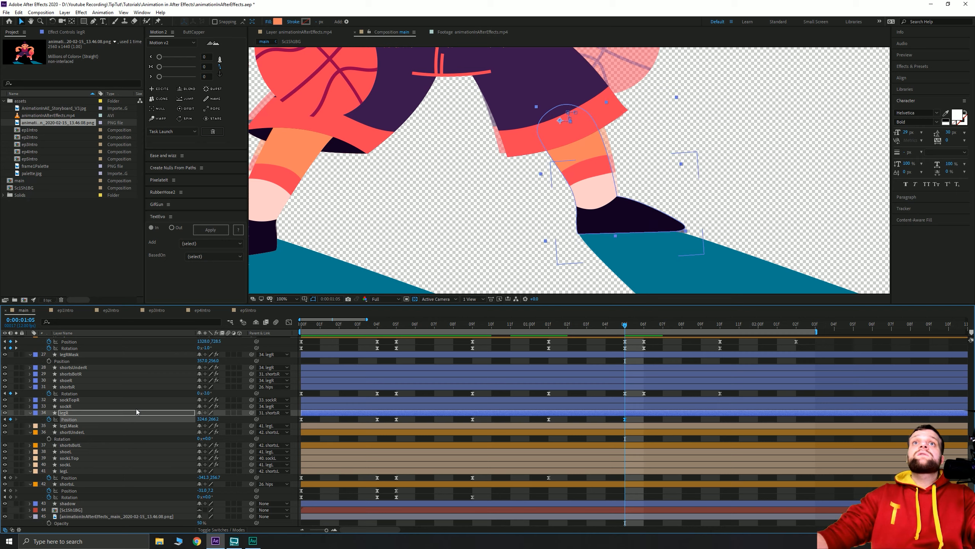
- Nudge the legR layer at 0:00:01:05 to about 326.0, 260.3 to line the shoe up with the shadow
{"action": "key", "text": "Right"}
{"action": "key", "text": "Up"}
{"action": "key", "text": "Up"}
{"action": "key", "text": "Up"}
{"action": "key", "text": "Up"}
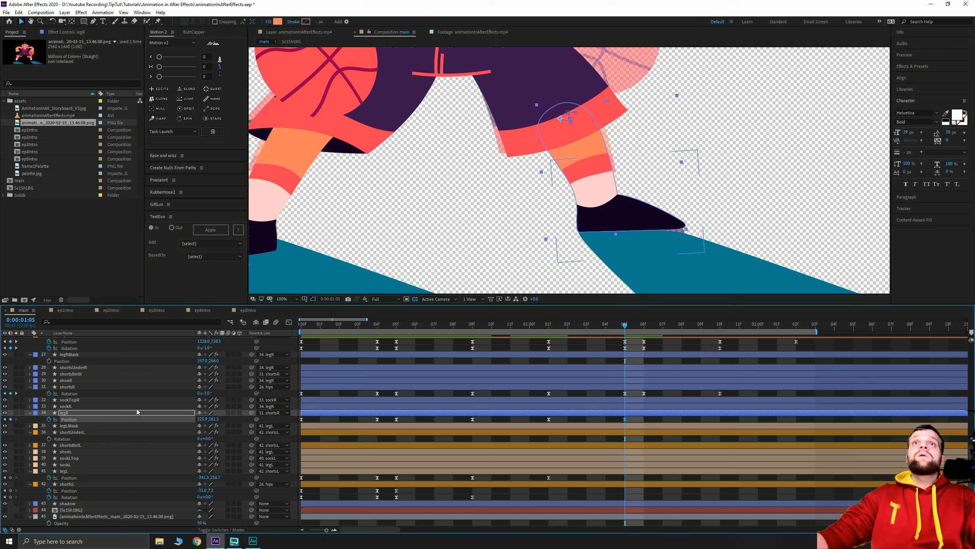
- Reveal the legR rotation and add rotation keyframes at 0:00:01:05 and 0:00:01:01
{"action": "key", "text": "shift+r"}
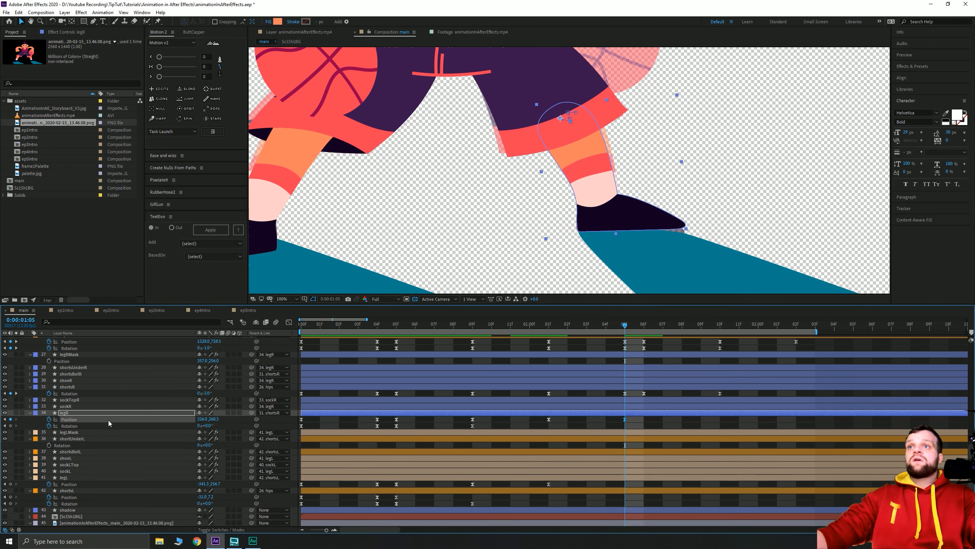
{"action": "left_click", "coordinate": [10, 425]}
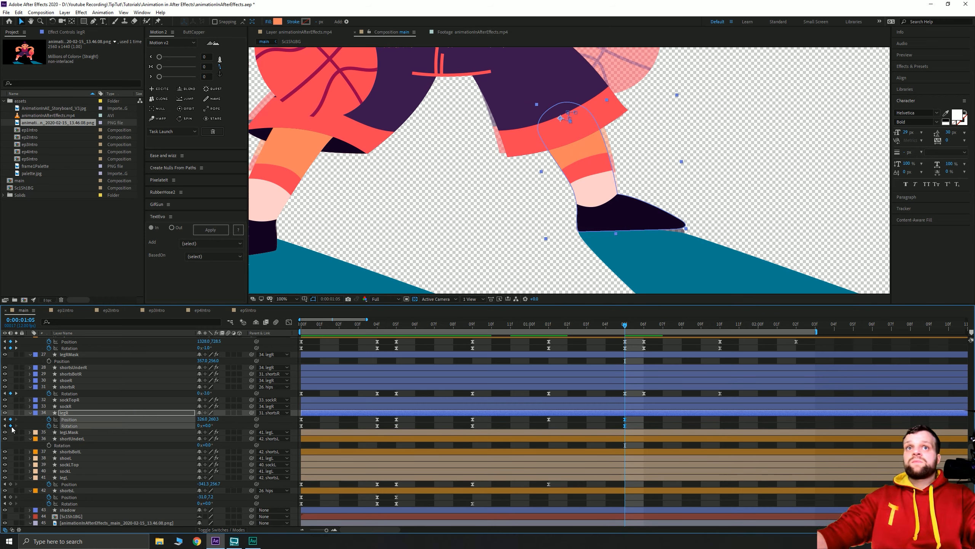
{"action": "left_click", "coordinate": [5, 419]}
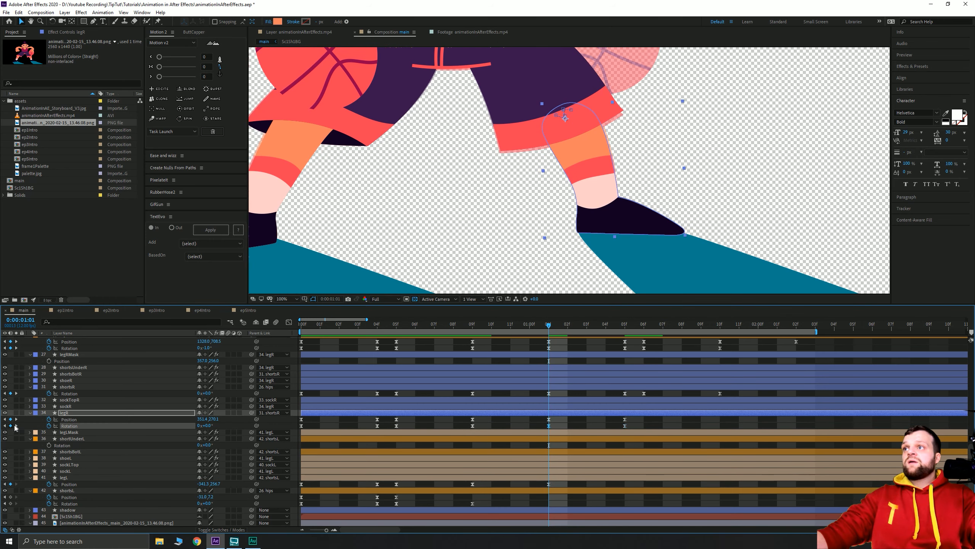
{"action": "left_click", "coordinate": [16, 425]}
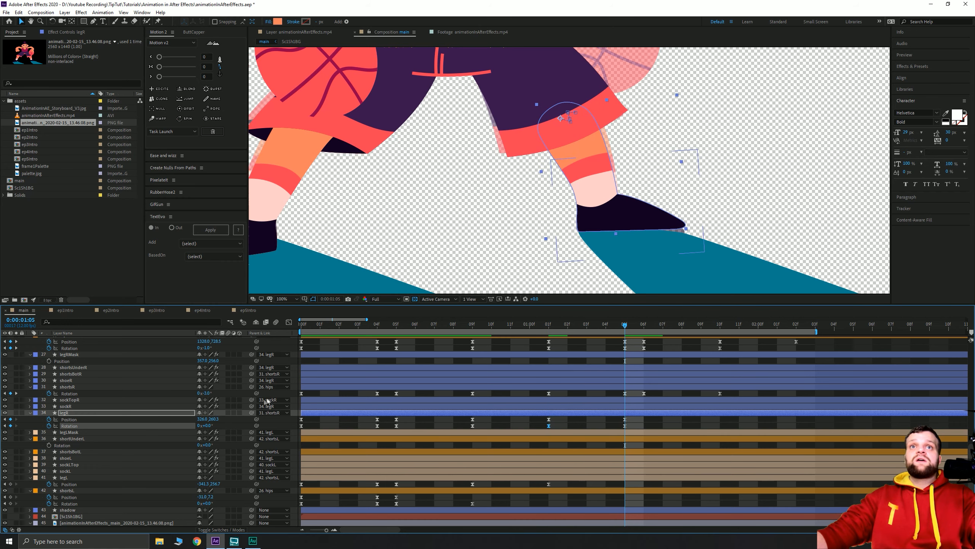
- Set the legR rotation at 0:00:01:05 to 3° and nudge the leg to about 336.0, 261.0
{"action": "left_click", "coordinate": [207, 425]}
{"action": "type", "text": "3"}
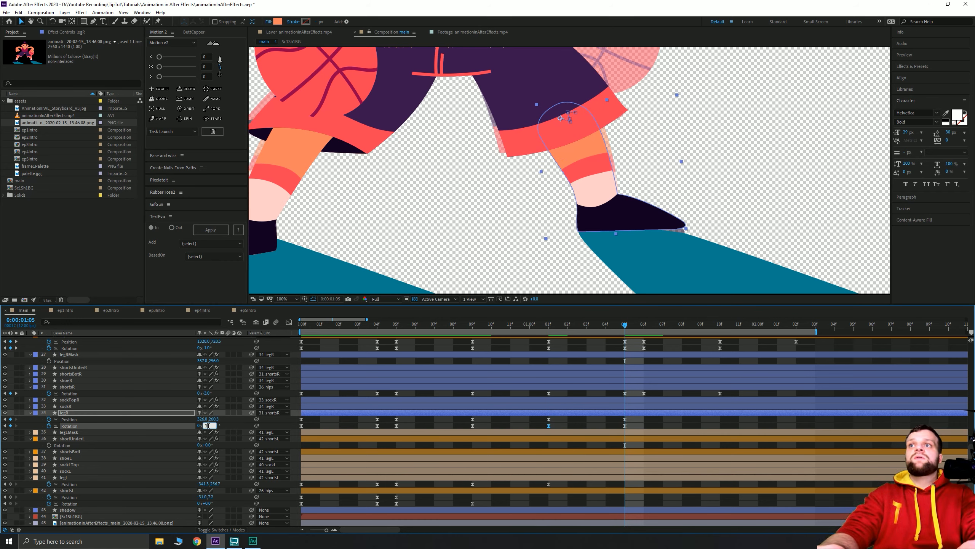
{"action": "key", "text": "Return"}
{"action": "key", "text": "shift+Right"}
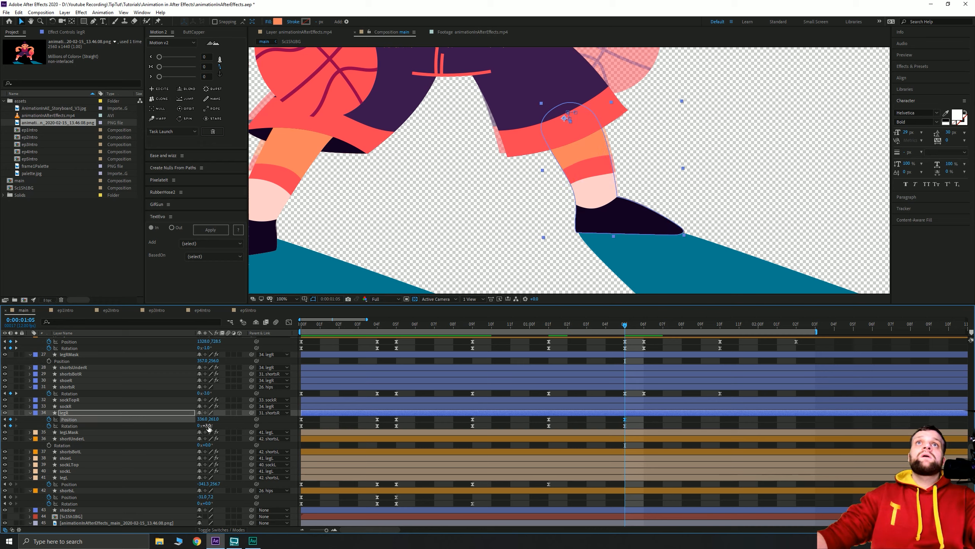
- Nudge the legR layer rightward at 0:00:01:05 to position 341.9, 261.4, lining the foot up with its shadow
{"action": "key", "text": "Right"}
{"action": "key", "text": "Right"}
{"action": "key", "text": "Right"}
{"action": "key", "text": "Right"}
{"action": "key", "text": "Right"}
{"action": "key", "text": "Right"}
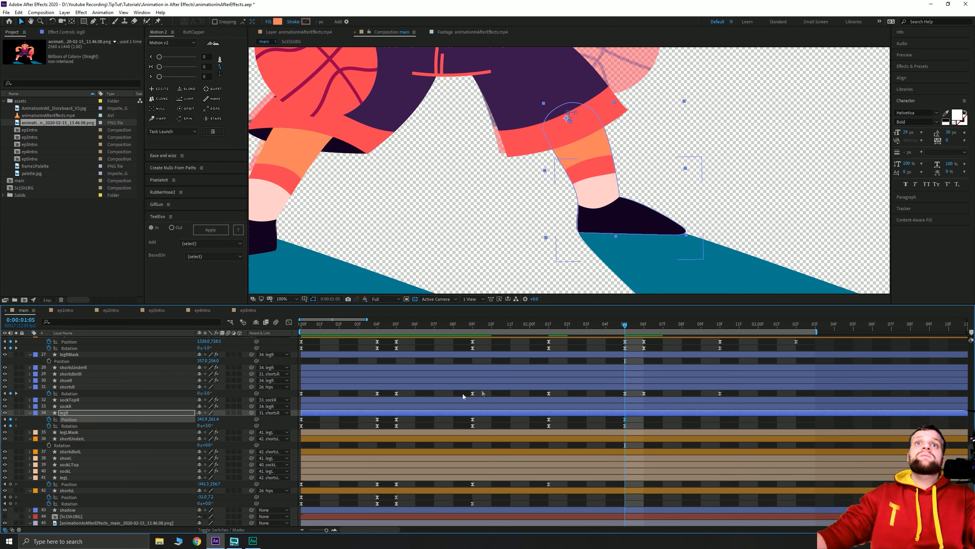
- Add position and rotation keyframes to legR at 0:00:01:06
{"action": "left_click_drag", "start_coordinate": [549, 326], "coordinate": [622, 340]}
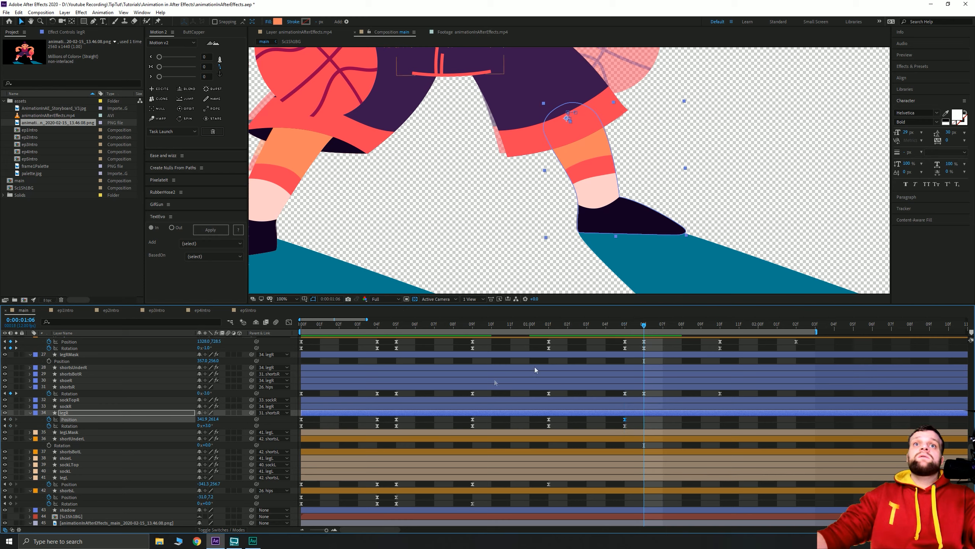
{"action": "left_click", "coordinate": [10, 426]}
{"action": "left_click", "coordinate": [10, 419]}
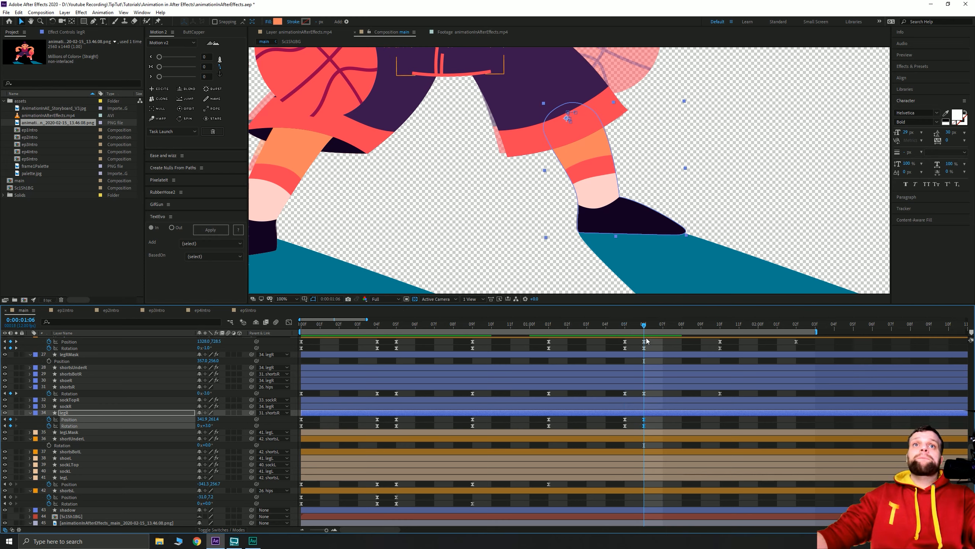
- At 0:00:01:10, set legR's rotation to 0° and shift it right and down to position 351.9, 265.4
{"action": "left_click_drag", "start_coordinate": [651, 329], "coordinate": [721, 341]}
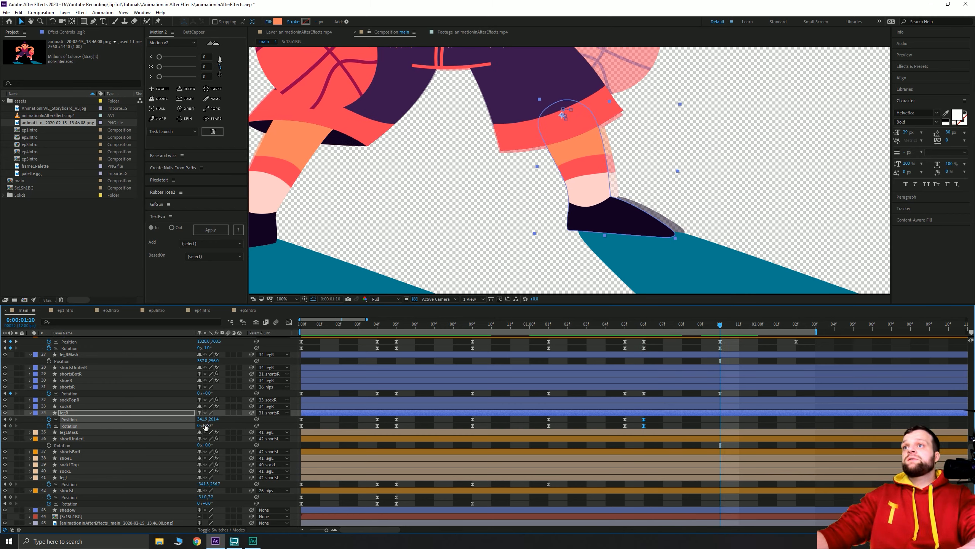
{"action": "key", "text": "Return"}
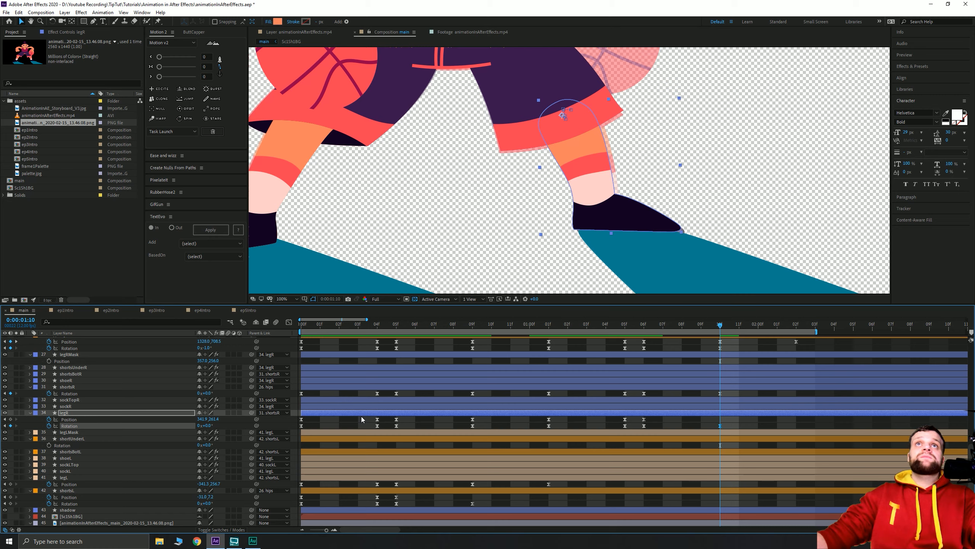
{"action": "key", "text": "shift+Right"}
{"action": "key", "text": "Down"}
{"action": "key", "text": "Down"}
{"action": "key", "text": "Down"}
{"action": "key", "text": "Down"}
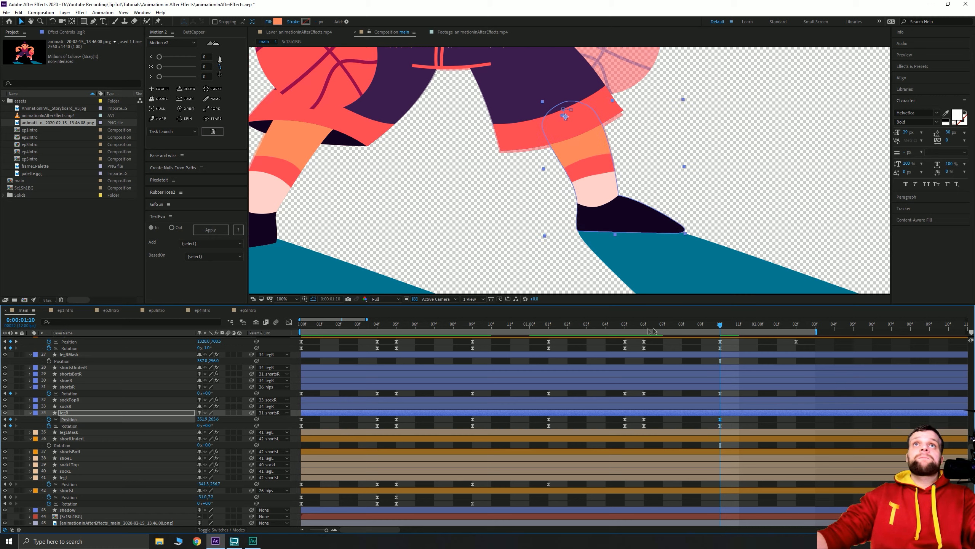
- Scrub and play back the whole composition up to 0:00:02:02 to check the right leg's motion against the planted foot
{"action": "left_click_drag", "start_coordinate": [652, 330], "coordinate": [488, 338]}
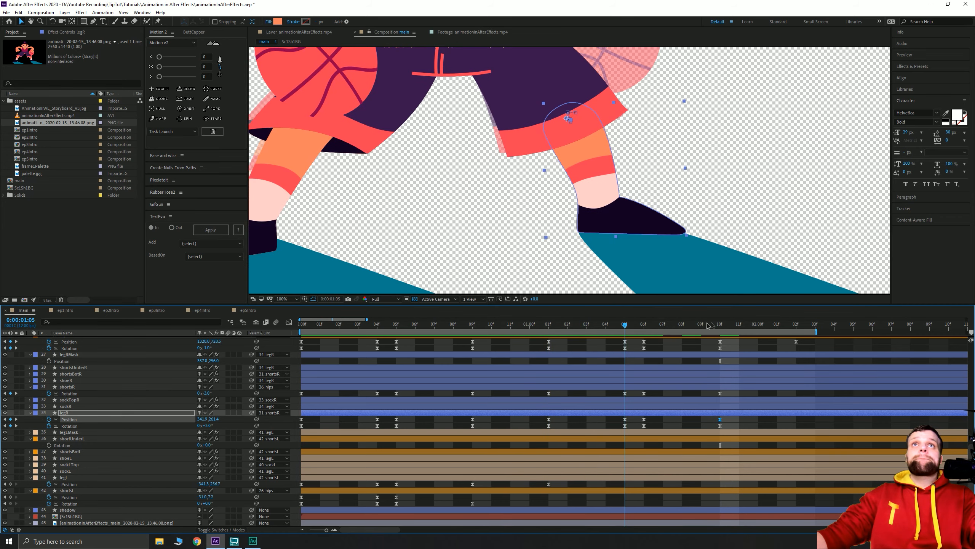
{"action": "scroll", "coordinate": [739, 154], "scroll_direction": "down", "scroll_amount": 4}
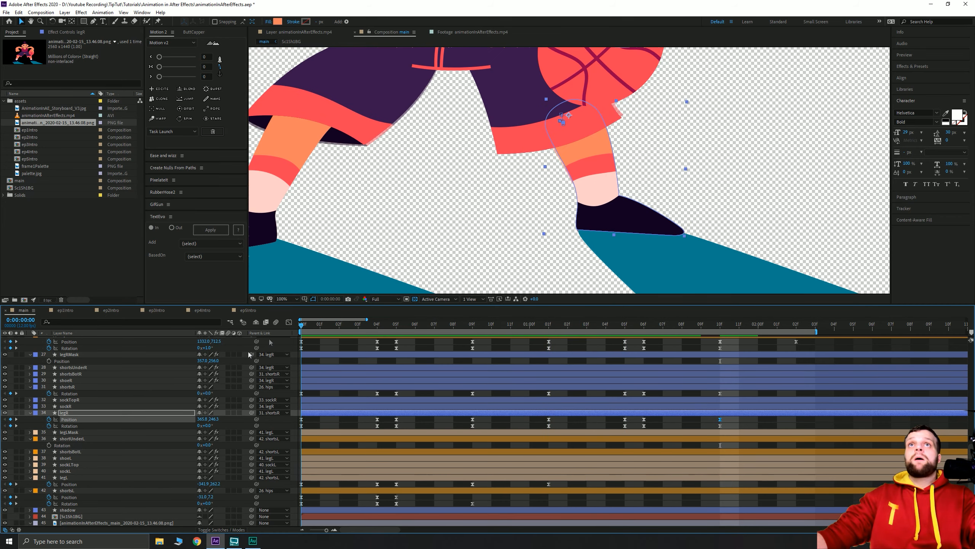
{"action": "left_click_drag", "start_coordinate": [713, 122], "coordinate": [736, 164]}
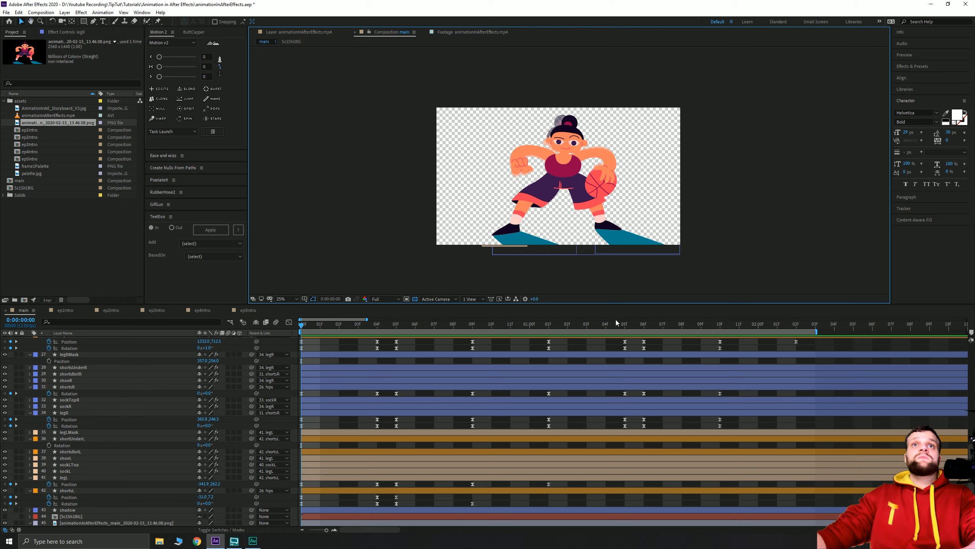
{"action": "key", "text": "space"}
{"action": "left_click_drag", "start_coordinate": [567, 332], "coordinate": [717, 332]}
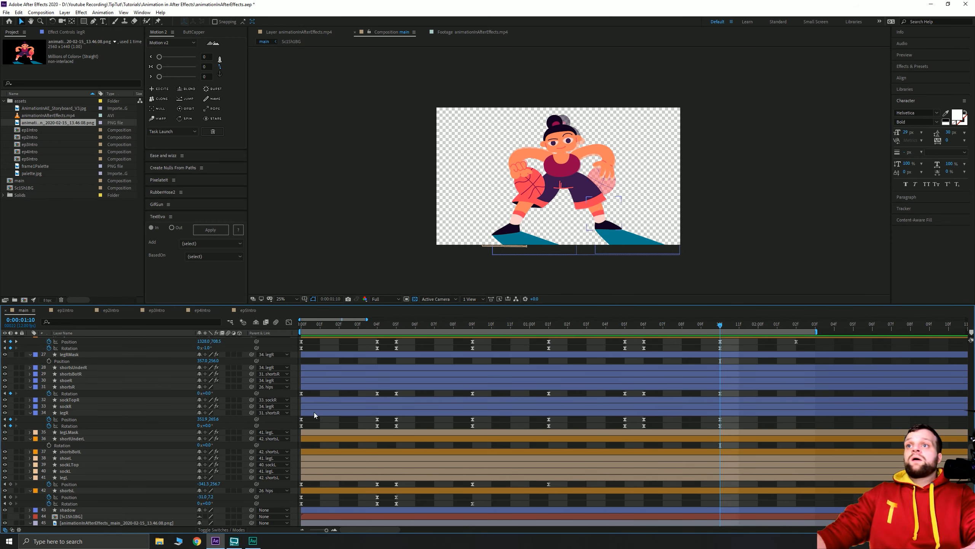
{"action": "left_click", "coordinate": [70, 413]}
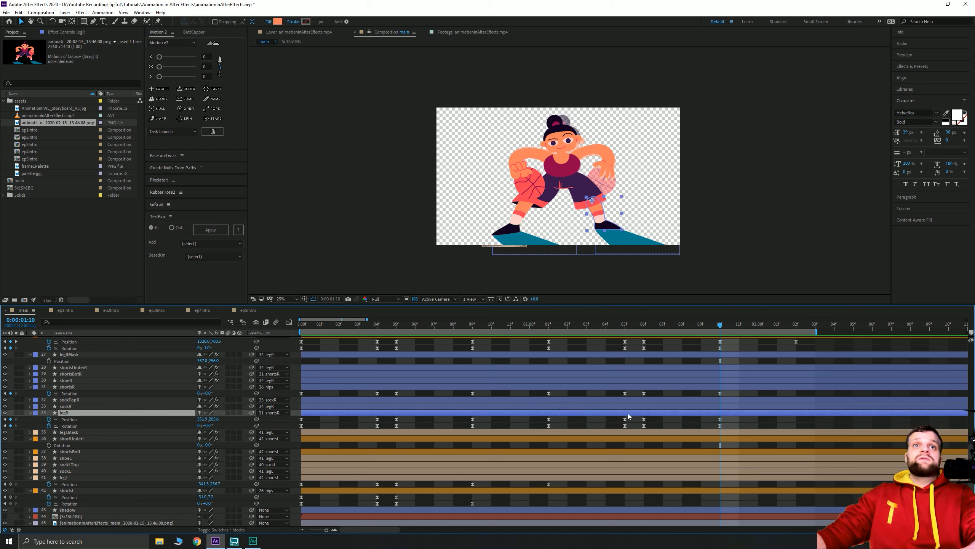
{"action": "left_click_drag", "start_coordinate": [726, 327], "coordinate": [791, 329]}
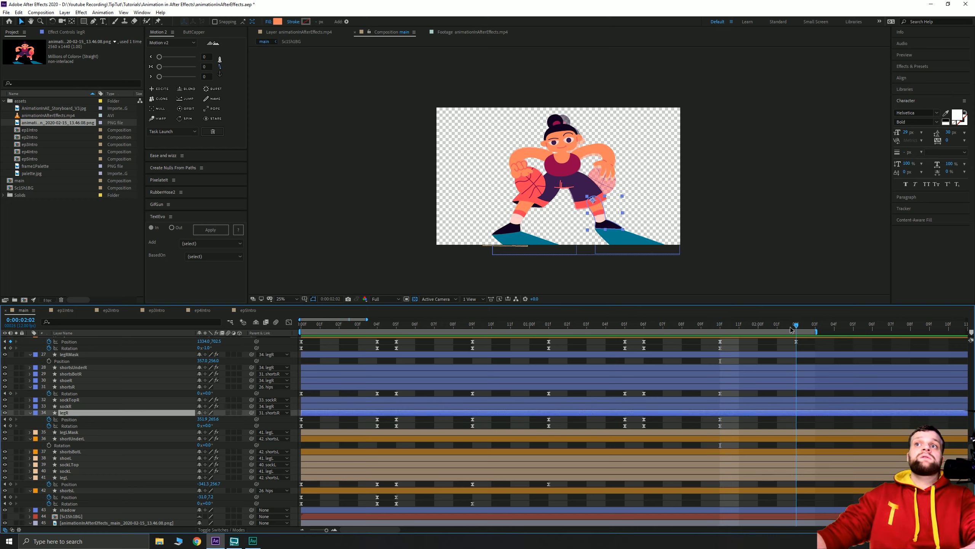
{"action": "key", "text": "space"}
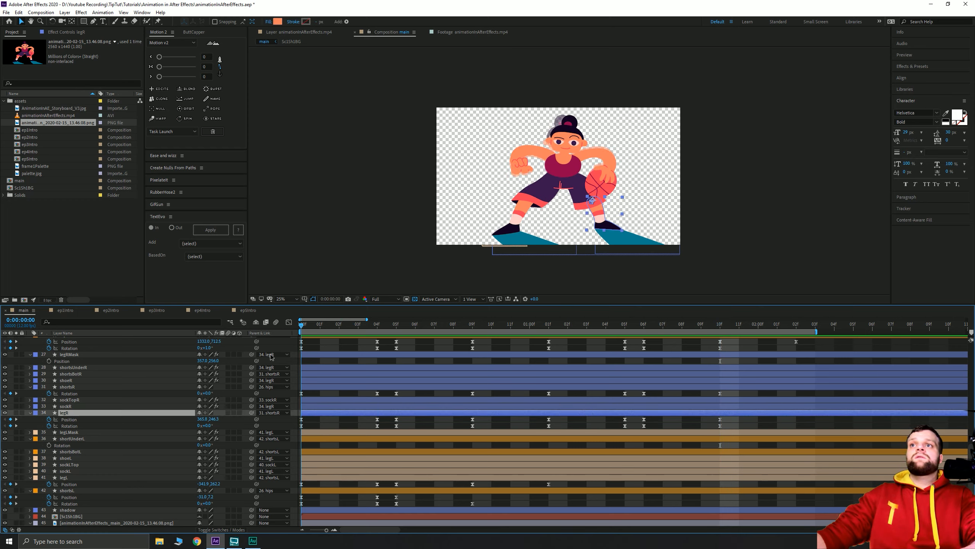
{"action": "key", "text": "space"}
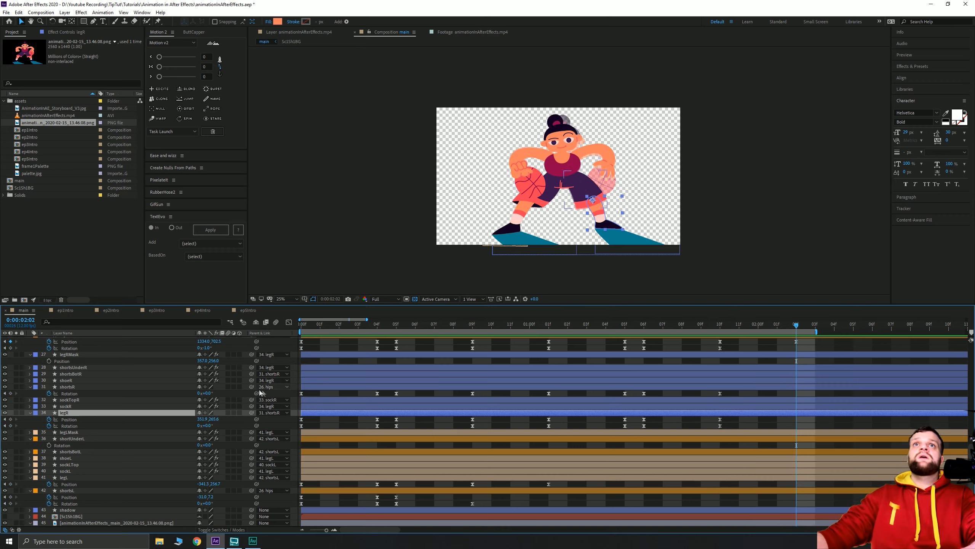
- Add position and rotation keyframes to the shortsL layer at 0:00:01:01
{"action": "scroll", "coordinate": [514, 244], "scroll_direction": "up", "scroll_amount": 2}
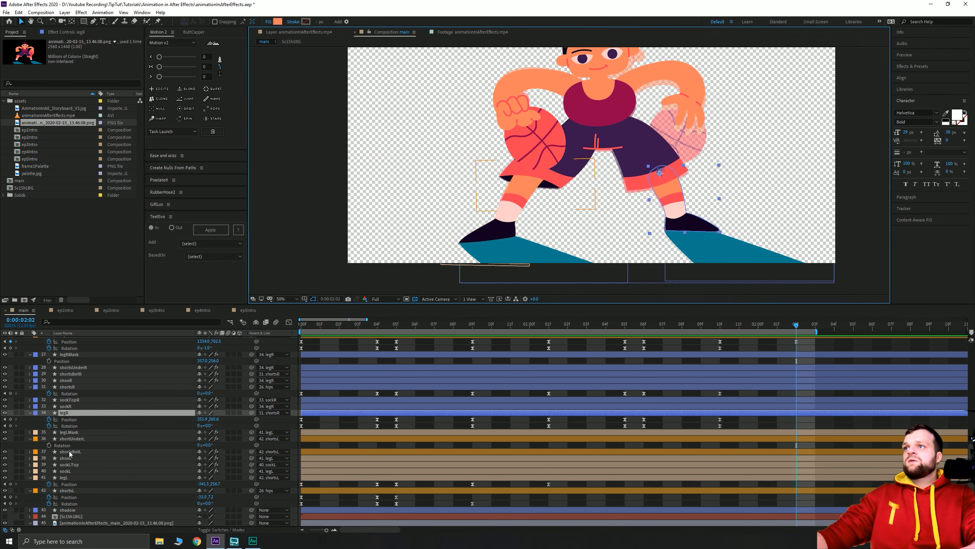
{"action": "scroll", "coordinate": [72, 494], "scroll_direction": "down", "scroll_amount": 1}
{"action": "left_click", "coordinate": [71, 485]}
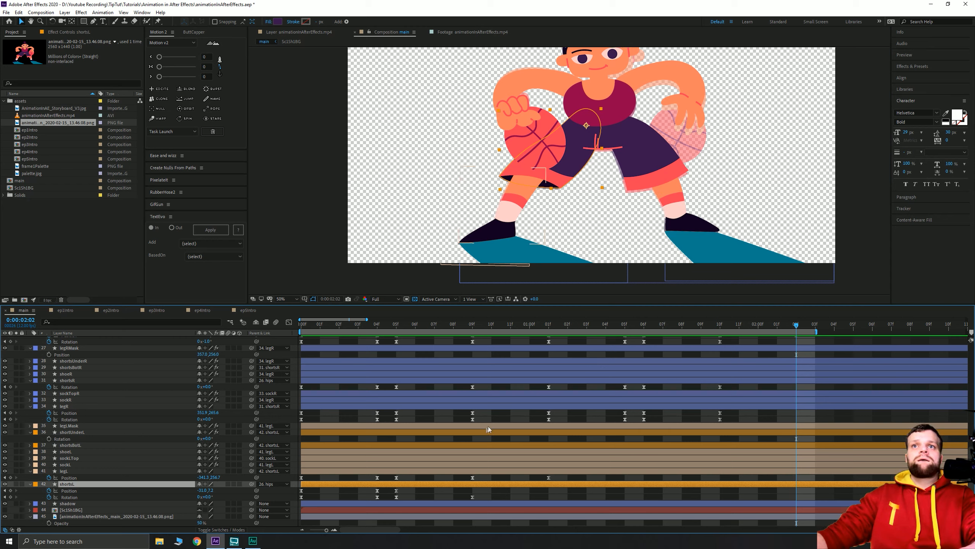
{"action": "left_click", "coordinate": [547, 324]}
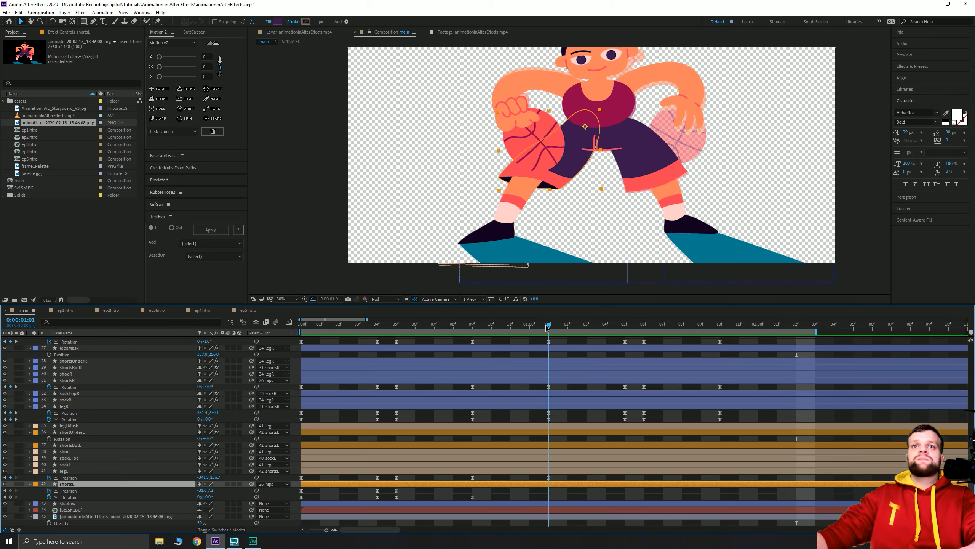
{"action": "left_click", "coordinate": [11, 497]}
{"action": "left_click", "coordinate": [11, 491]}
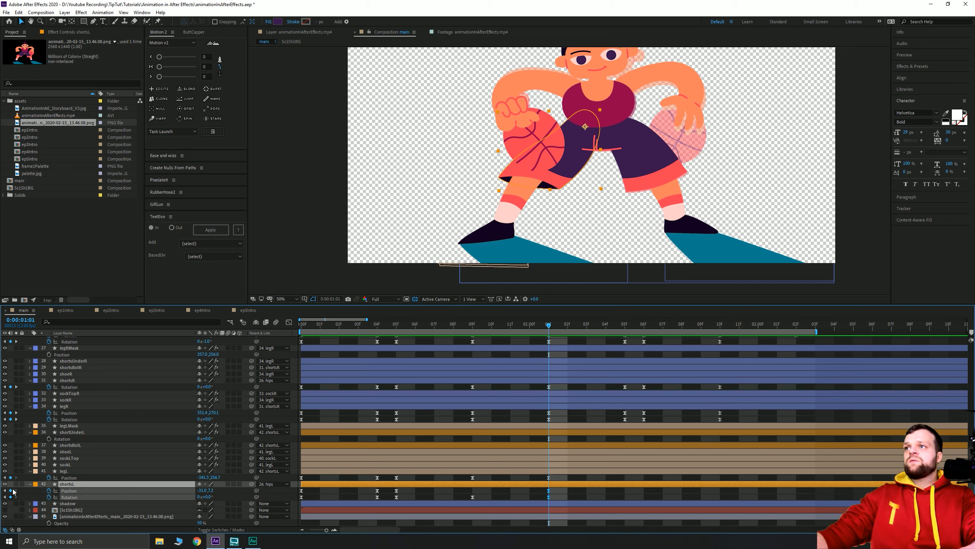
- At 0:00:01:05, add position and rotation keyframes to shortsL and set its rotation to 3°
{"action": "left_click", "coordinate": [625, 325]}
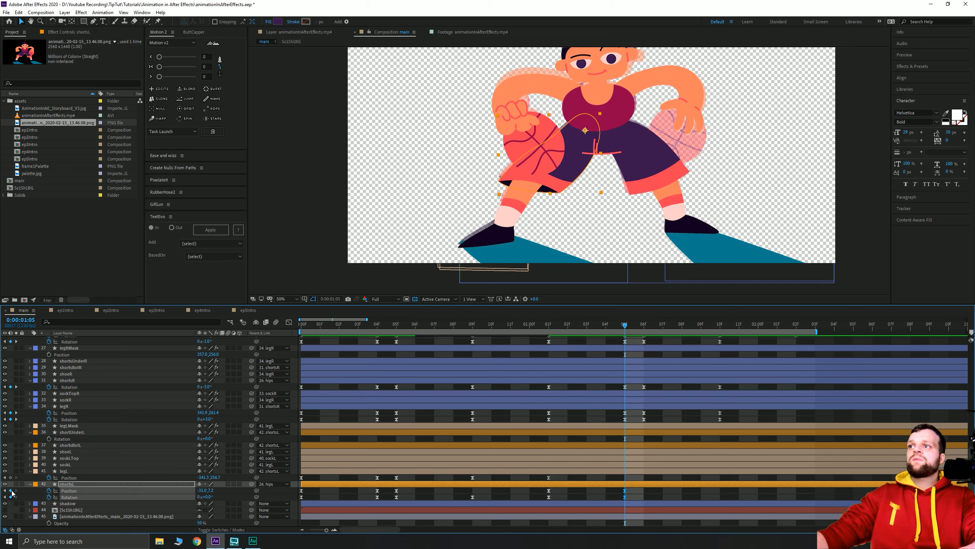
{"action": "left_click", "coordinate": [141, 494]}
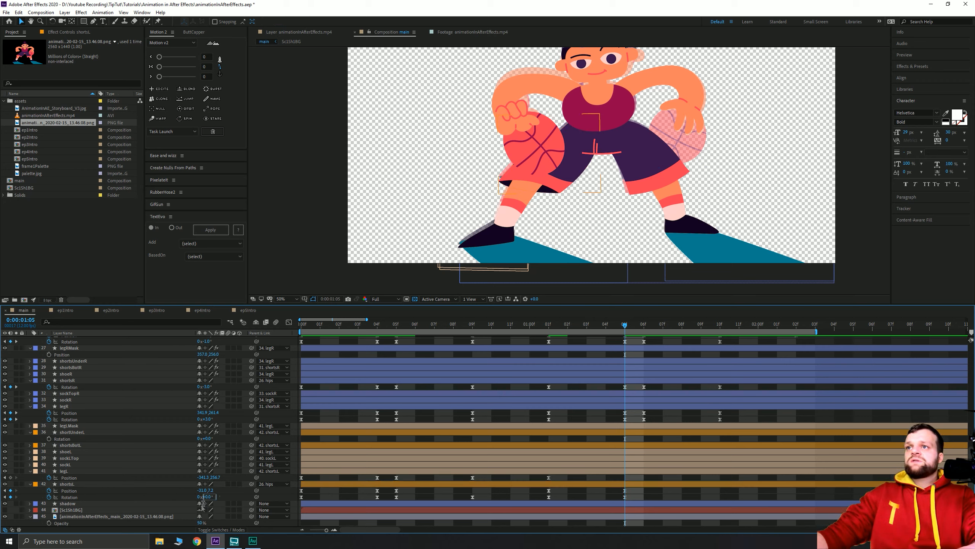
{"action": "type", "text": "-3"}
{"action": "key", "text": "Return"}
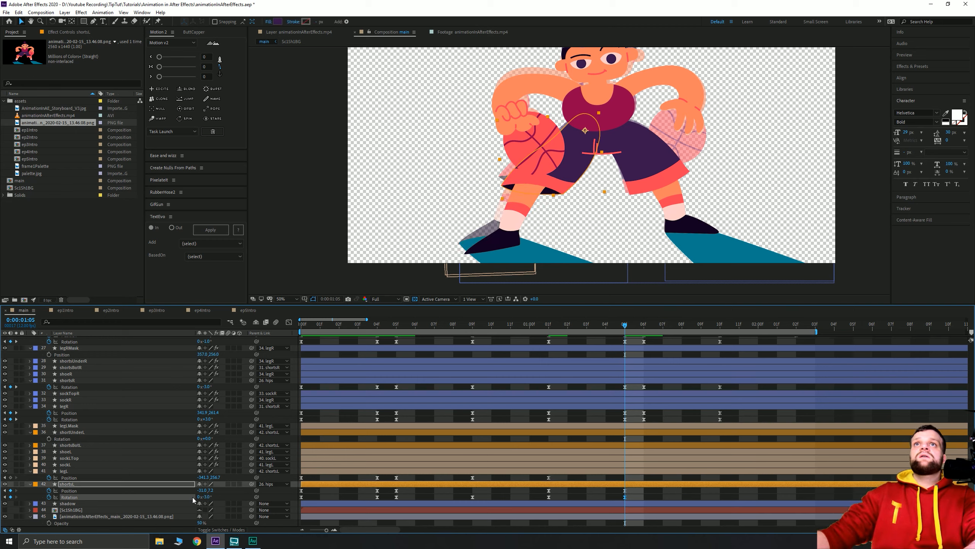
{"action": "left_click", "coordinate": [207, 497]}
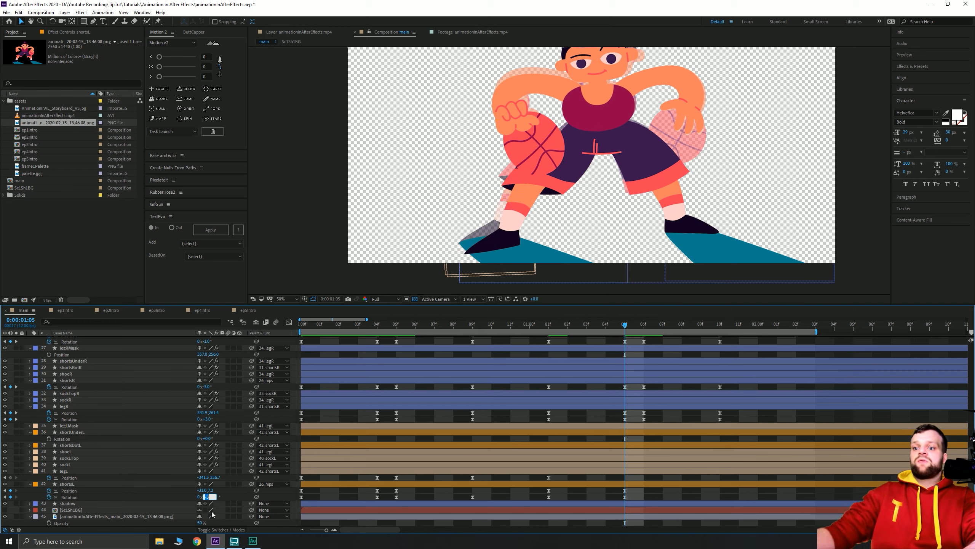
{"action": "type", "text": "3"}
{"action": "key", "text": "Return"}
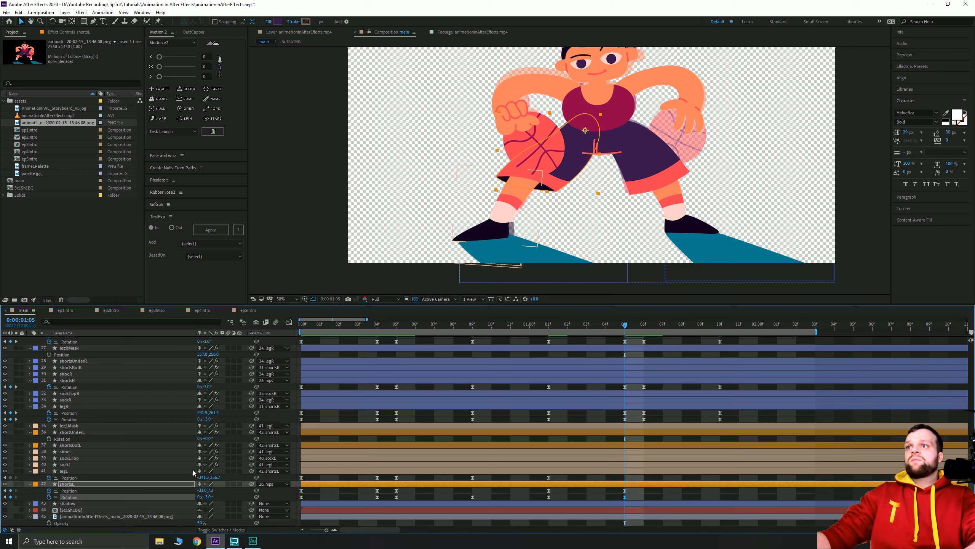
- Reveal legL's rotation, then key its position and rotation at 0:00:01:05 and its rotation at 0:00:01:01
{"action": "left_click", "coordinate": [68, 472]}
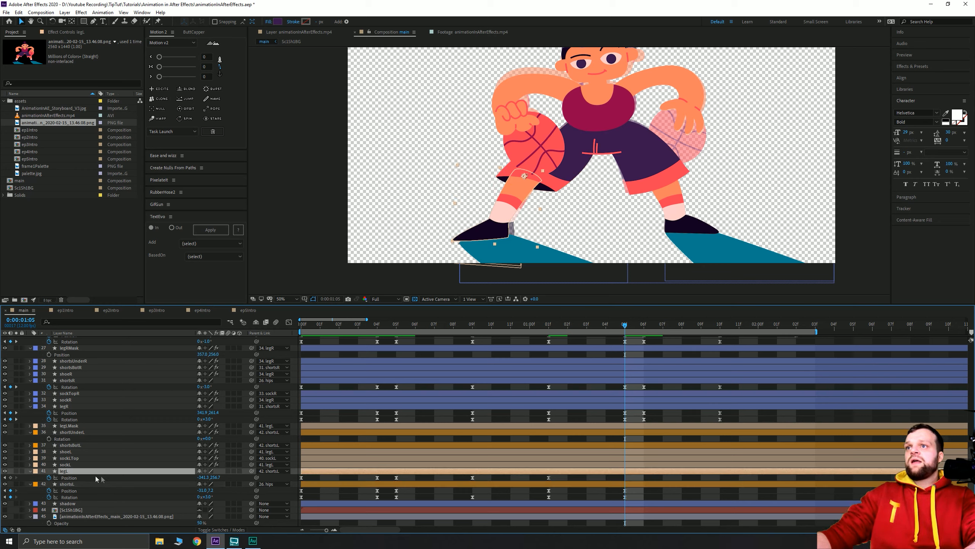
{"action": "key", "text": "shift+r"}
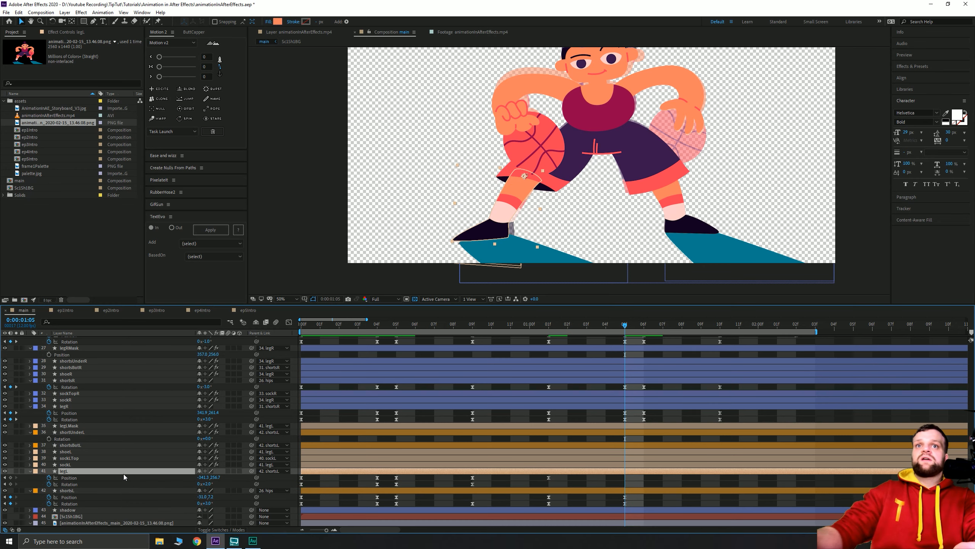
{"action": "left_click", "coordinate": [11, 484]}
{"action": "left_click", "coordinate": [10, 477]}
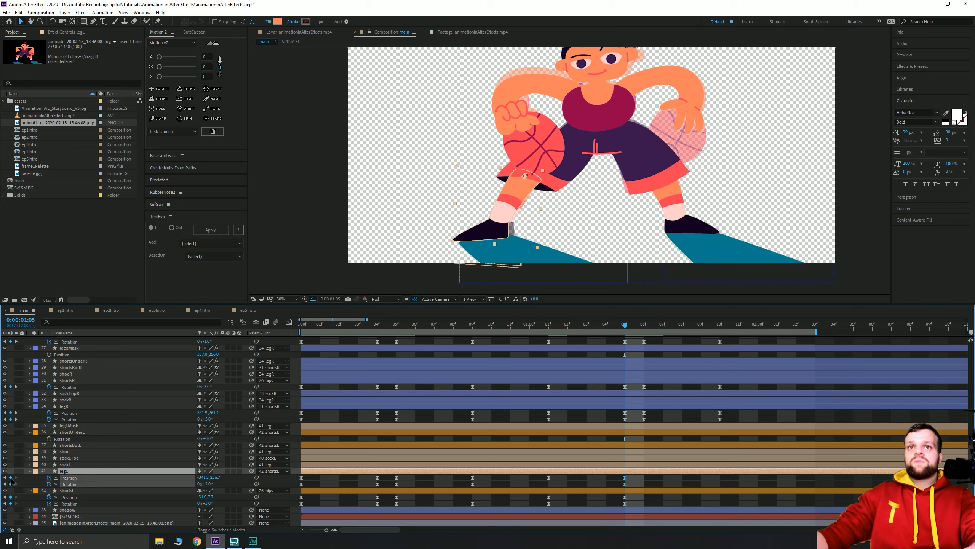
{"action": "left_click", "coordinate": [549, 328]}
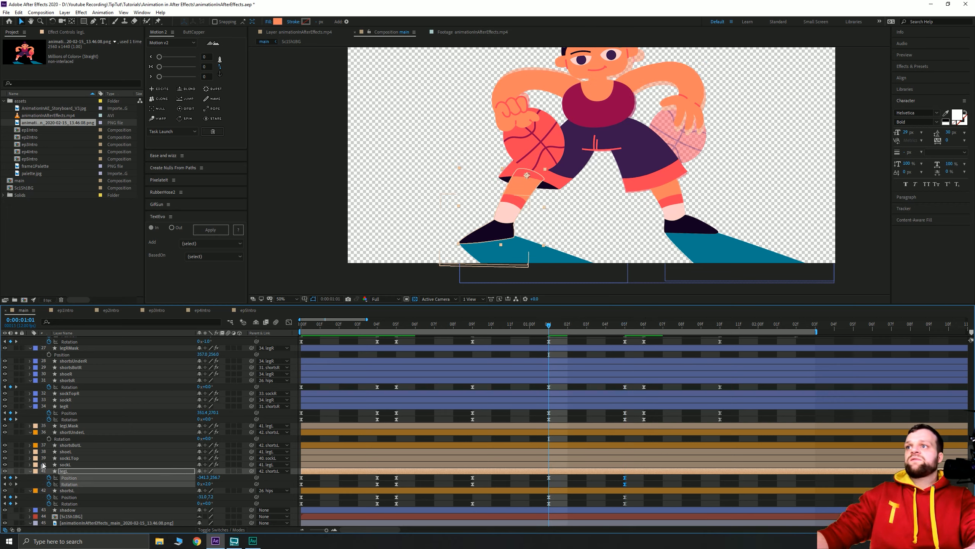
{"action": "key", "text": "k"}
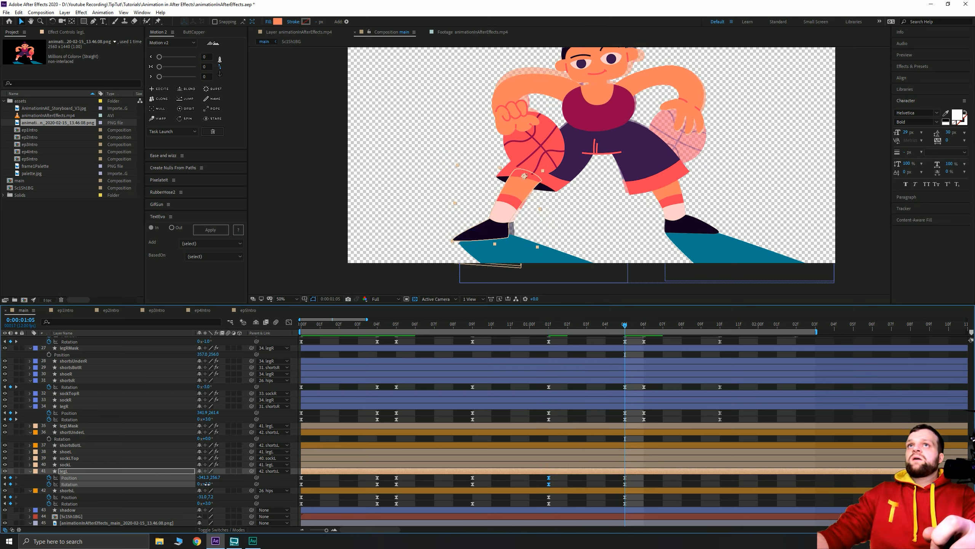
- At 0:00:01:05, set legL's rotation to -2° and nudge it up and right so the foot meets its shadow
{"action": "left_click_drag", "start_coordinate": [208, 485], "coordinate": [202, 483]}
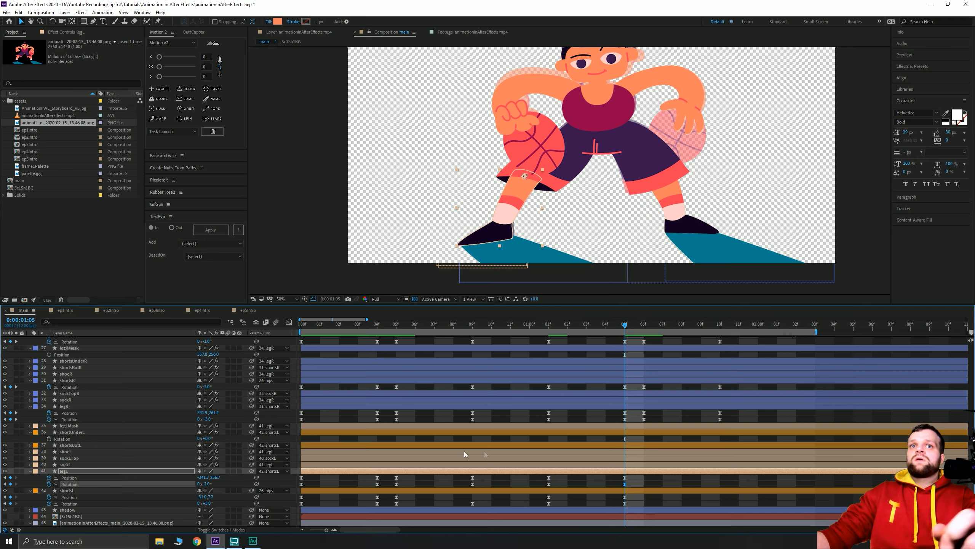
{"action": "left_click", "coordinate": [591, 483]}
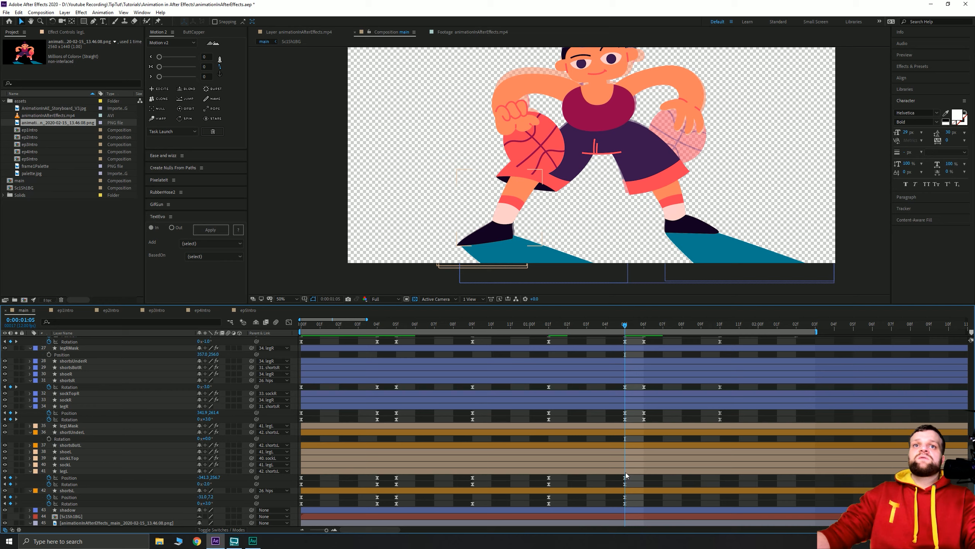
{"action": "left_click", "coordinate": [625, 477]}
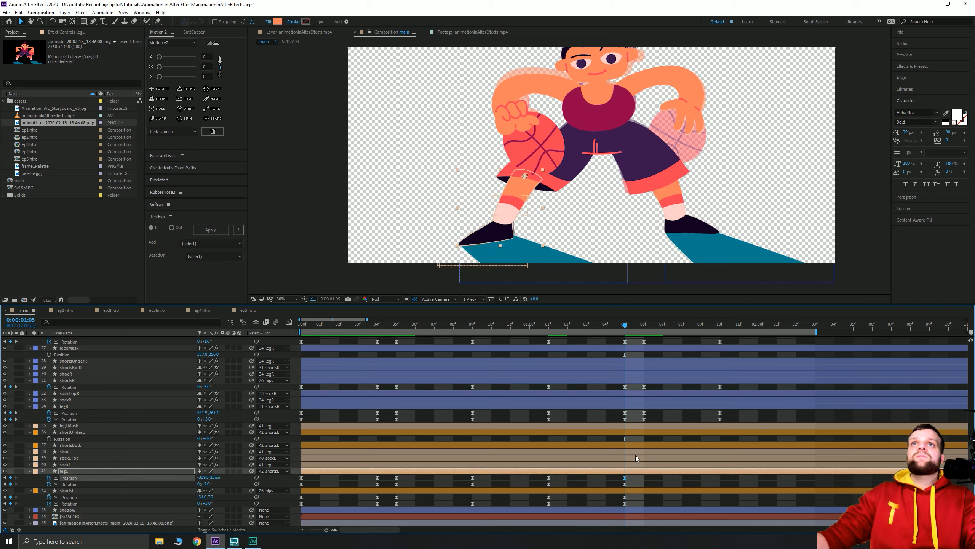
{"action": "key", "text": "Up"}
{"action": "key", "text": "Right"}
{"action": "key", "text": "Up"}
{"action": "key", "text": "Right"}
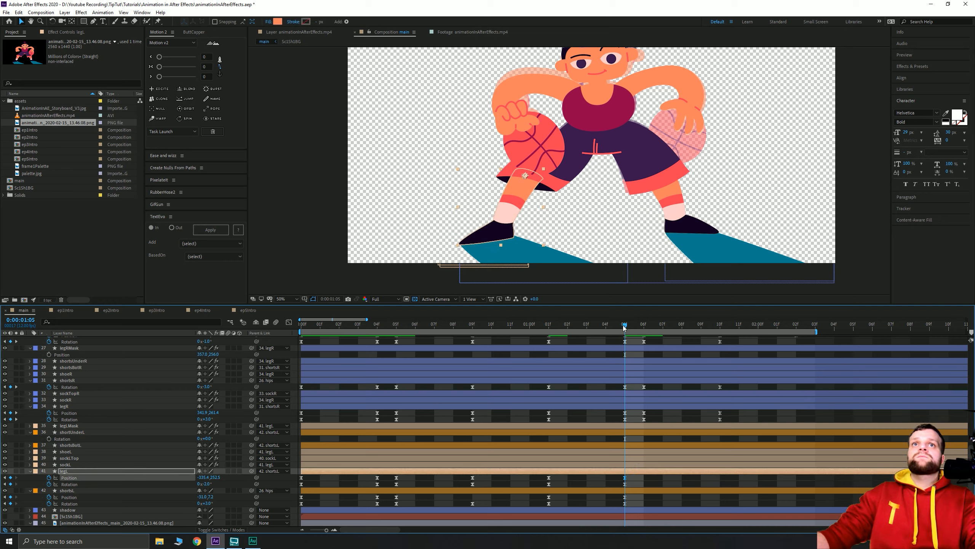
- Add position and rotation keyframes to legL at 0:00:01:06
{"action": "left_click_drag", "start_coordinate": [623, 326], "coordinate": [643, 334]}
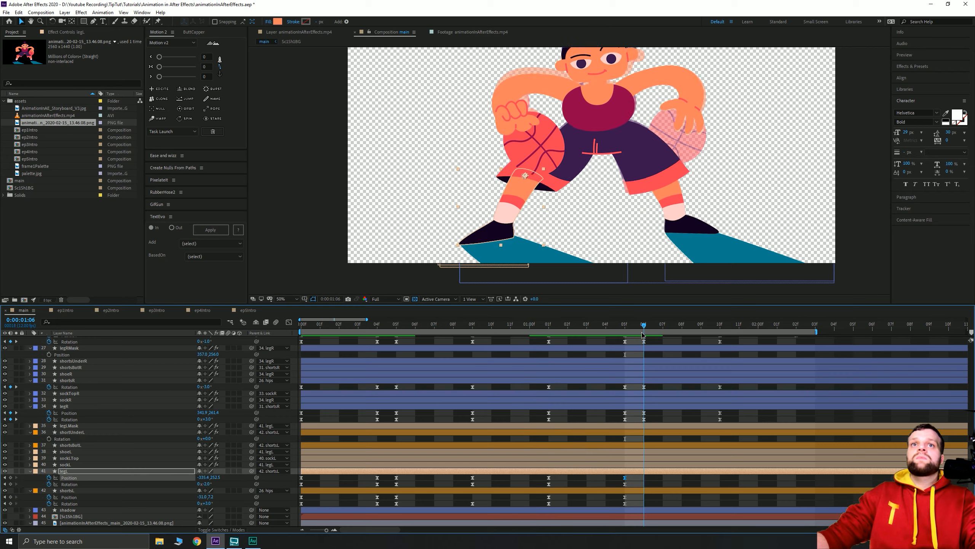
{"action": "left_click", "coordinate": [10, 478]}
{"action": "left_click", "coordinate": [10, 477]}
{"action": "left_click", "coordinate": [10, 485]}
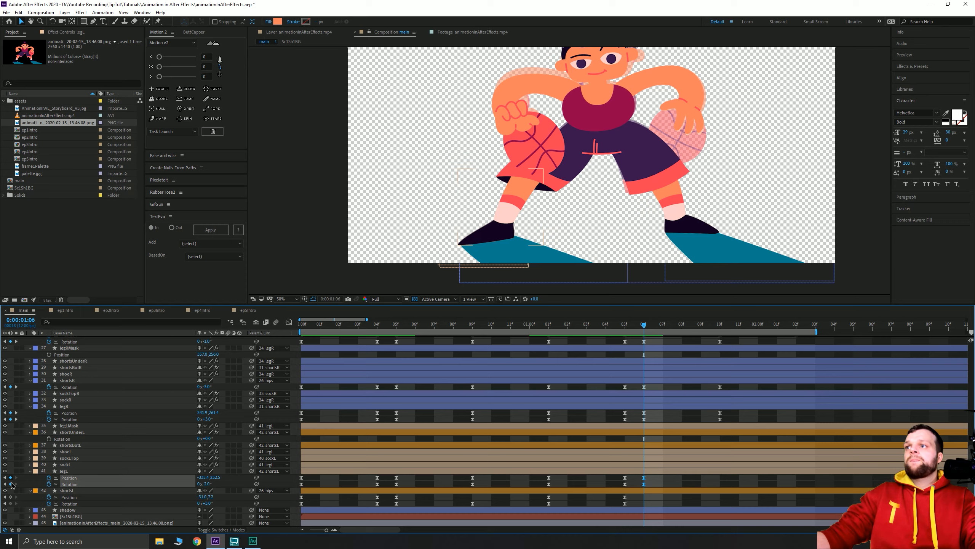
- At 0:00:01:10, nudge legL down to a position of about -333, 269 so the foot meets its shadow
{"action": "left_click", "coordinate": [722, 328]}
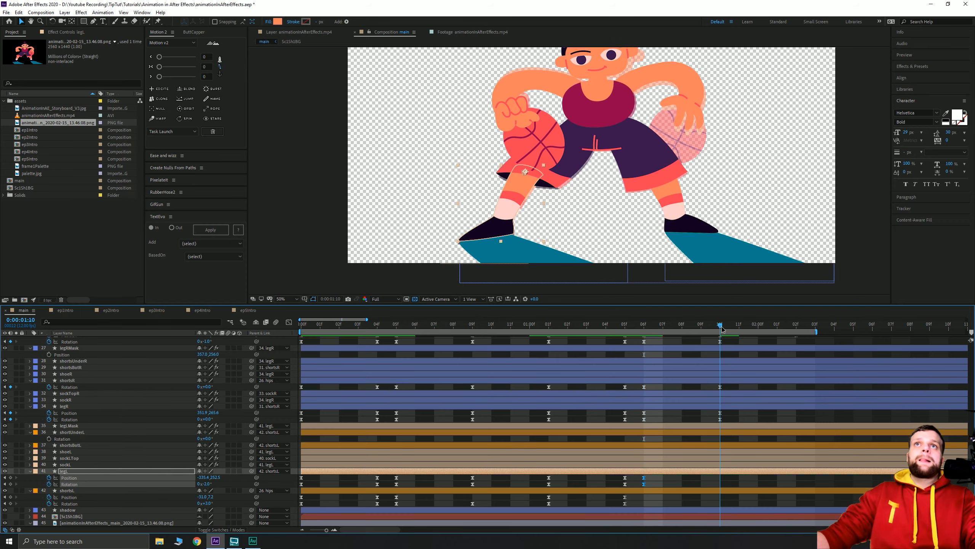
{"action": "scroll", "coordinate": [494, 236], "scroll_direction": "up", "scroll_amount": 3}
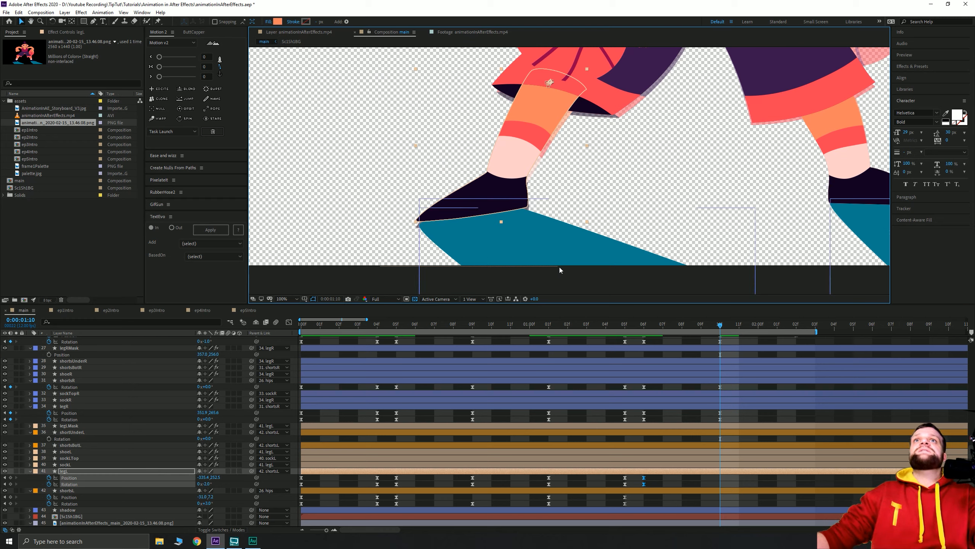
{"action": "key", "text": "Down"}
{"action": "key", "text": "Down"}
{"action": "key", "text": "Down"}
{"action": "key", "text": "Down"}
{"action": "key", "text": "Down"}
{"action": "key", "text": "Down"}
{"action": "key", "text": "Down"}
{"action": "key", "text": "Down"}
{"action": "key", "text": "Down"}
{"action": "key", "text": "Down"}
{"action": "key", "text": "Down"}
{"action": "key", "text": "Down"}
{"action": "key", "text": "Down"}
{"action": "key", "text": "Down"}
{"action": "key", "text": "Down"}
{"action": "key", "text": "Down"}
{"action": "key", "text": "Down"}
{"action": "key", "text": "Down"}
{"action": "key", "text": "Down"}
{"action": "key", "text": "Down"}
{"action": "key", "text": "Right"}
{"action": "key", "text": "Right"}
{"action": "key", "text": "Right"}
{"action": "key", "text": "Right"}
{"action": "key", "text": "Right"}
{"action": "key", "text": "Right"}
{"action": "key", "text": "Right"}
{"action": "key", "text": "Right"}
{"action": "key", "text": "Right"}
{"action": "key", "text": "Right"}
{"action": "key", "text": "Right"}
{"action": "key", "text": "Right"}
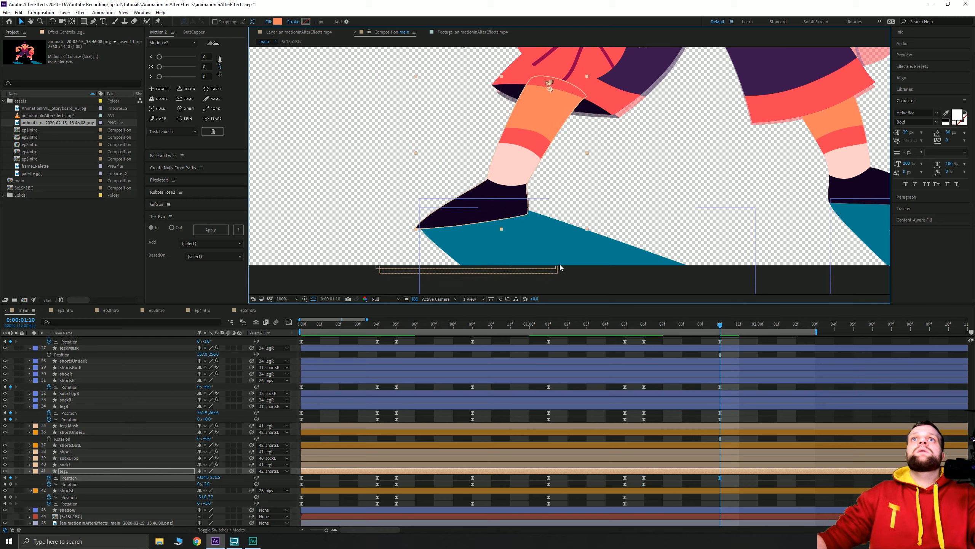
{"action": "key", "text": "Left"}
{"action": "key", "text": "Left"}
{"action": "key", "text": "Left"}
{"action": "key", "text": "Left"}
{"action": "key", "text": "Left"}
{"action": "key", "text": "Left"}
{"action": "key", "text": "Left"}
{"action": "key", "text": "Left"}
{"action": "key", "text": "Left"}
{"action": "key", "text": "Left"}
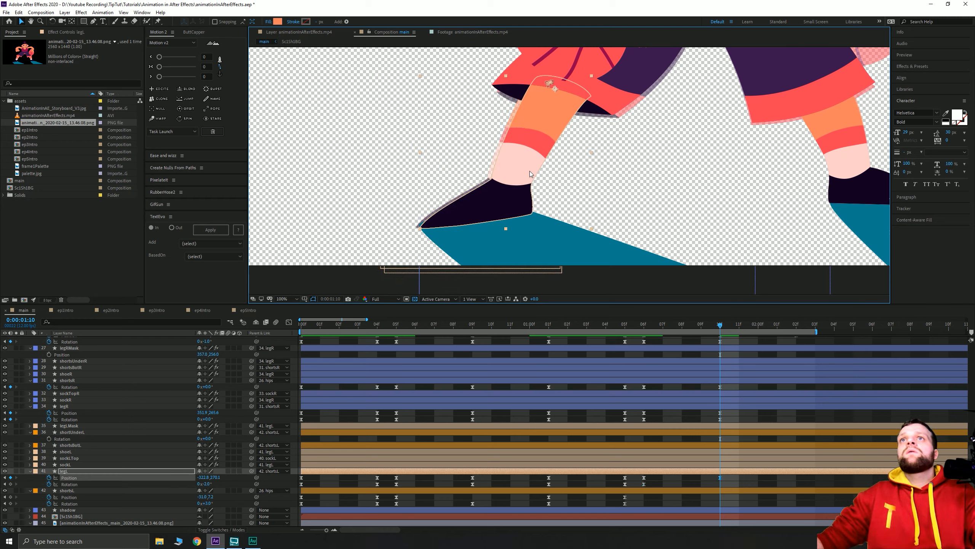
{"action": "key", "text": "Up"}
{"action": "key", "text": "Up"}
{"action": "key", "text": "Left"}
{"action": "key", "text": "Down"}
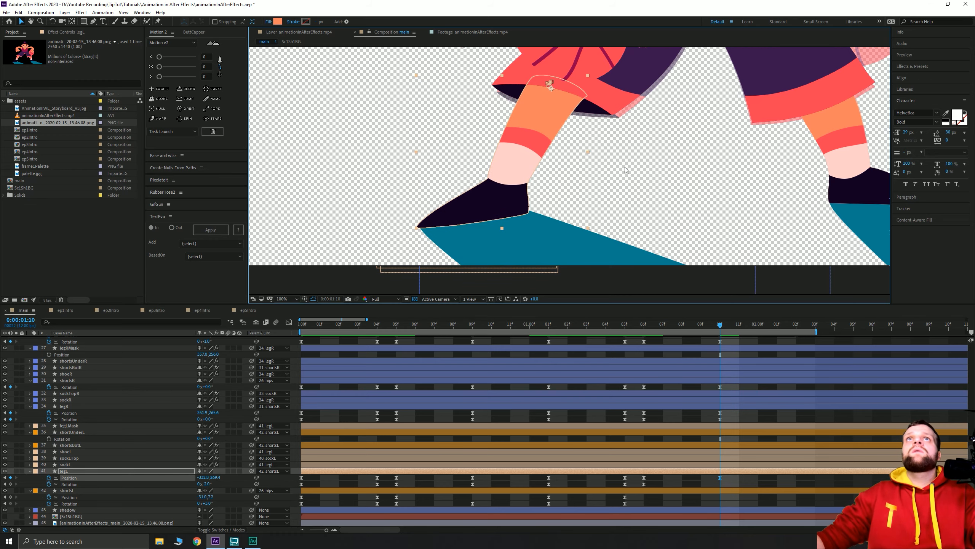
- Scrub back and play the animation from the start to check legL's new pose against its shadow
{"action": "scroll", "coordinate": [622, 281], "scroll_direction": "down", "scroll_amount": 1}
{"action": "scroll", "coordinate": [688, 183], "scroll_direction": "down", "scroll_amount": 1}
{"action": "key", "text": "space"}
{"action": "left_click_drag", "start_coordinate": [642, 148], "coordinate": [635, 182]}
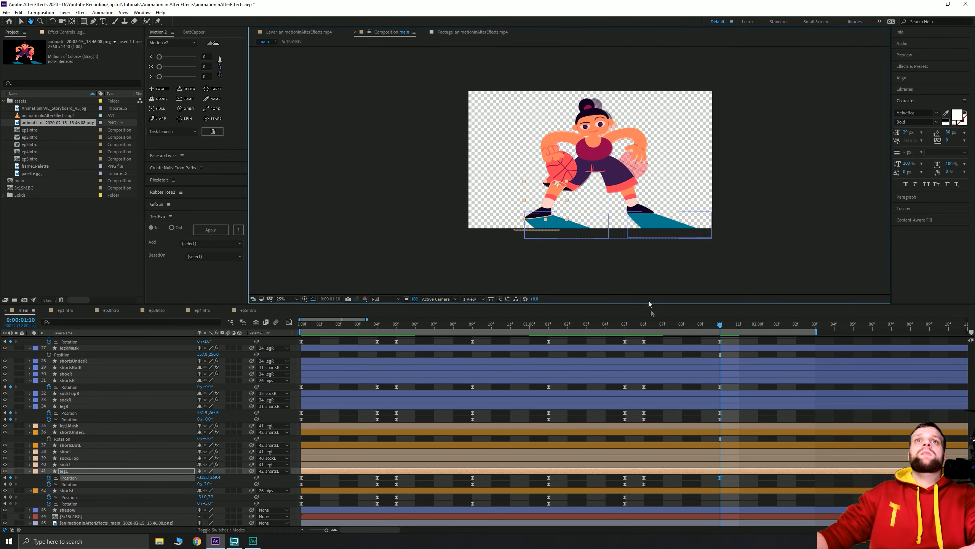
{"action": "left_click_drag", "start_coordinate": [720, 325], "coordinate": [565, 334]}
{"action": "key", "text": "space"}
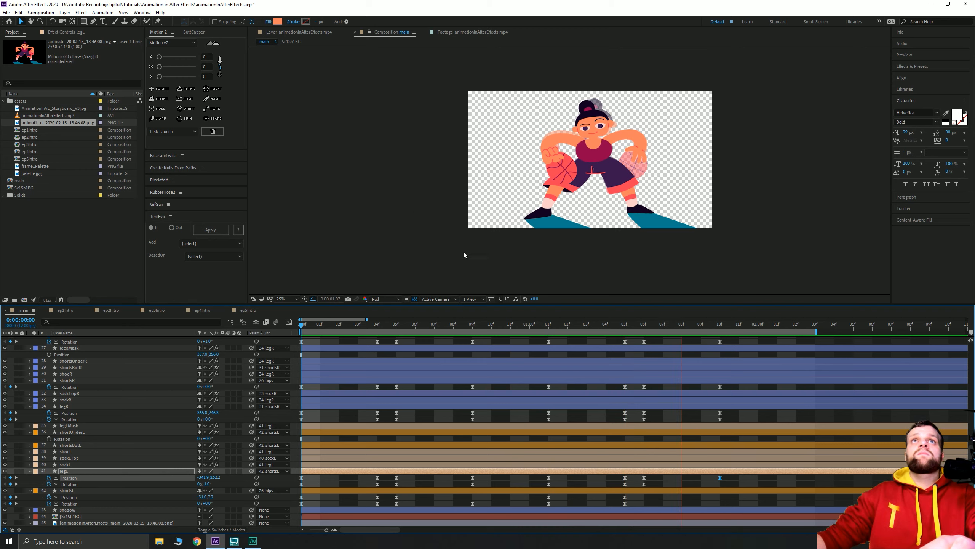
- At 0:00:02:02, nudge legL left and down to about -338, 274 so the toe lines up with the shadow's tip
{"action": "left_click", "coordinate": [796, 325]}
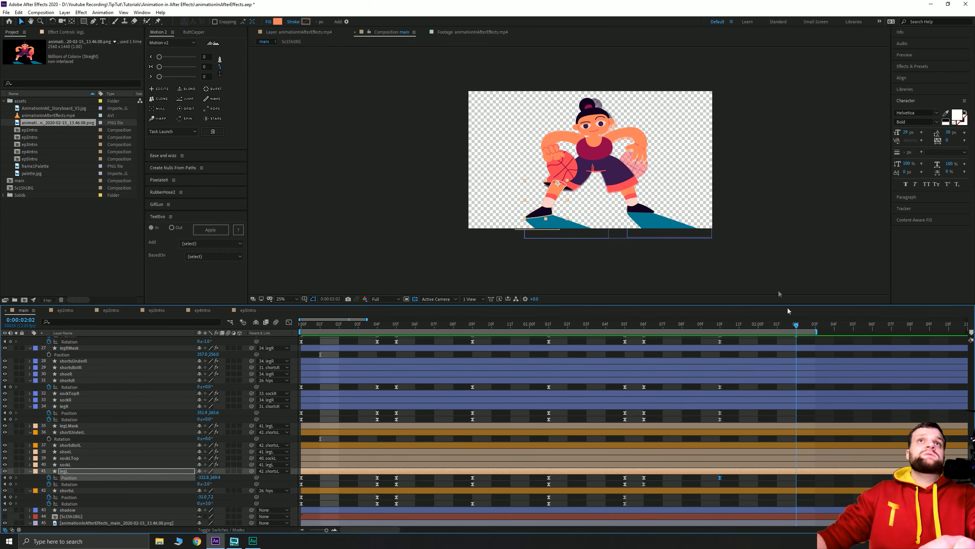
{"action": "scroll", "coordinate": [619, 211], "scroll_direction": "up", "scroll_amount": 2}
{"action": "left_click_drag", "start_coordinate": [670, 244], "coordinate": [643, 158]}
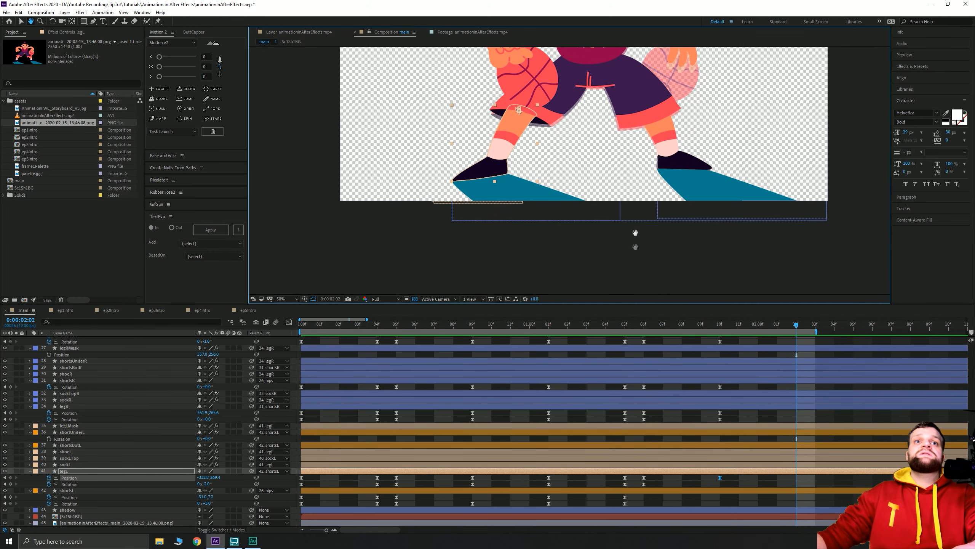
{"action": "left_click", "coordinate": [763, 479]}
{"action": "left_click", "coordinate": [756, 472]}
{"action": "scroll", "coordinate": [511, 212], "scroll_direction": "up", "scroll_amount": 1}
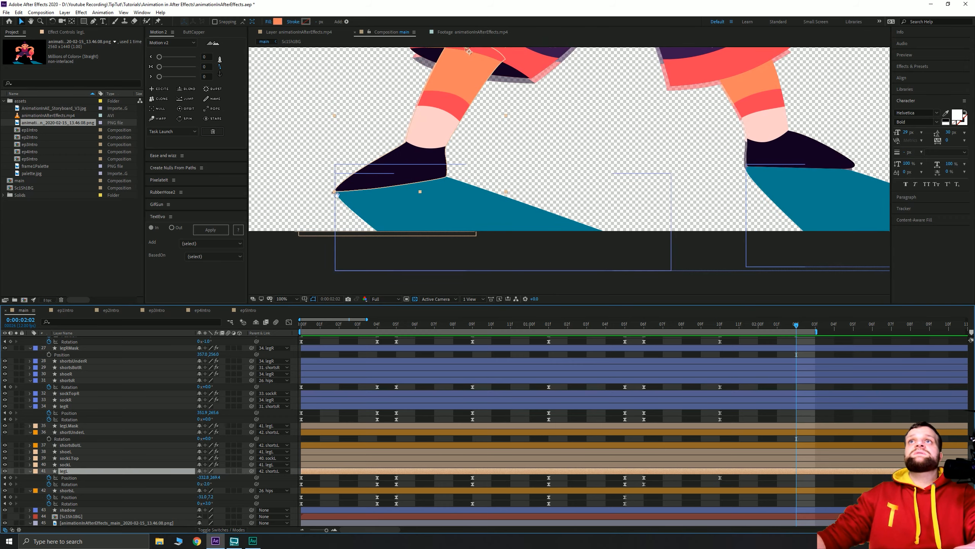
{"action": "left_click_drag", "start_coordinate": [287, 188], "coordinate": [469, 189]}
{"action": "scroll", "coordinate": [488, 205], "scroll_direction": "up", "scroll_amount": 2}
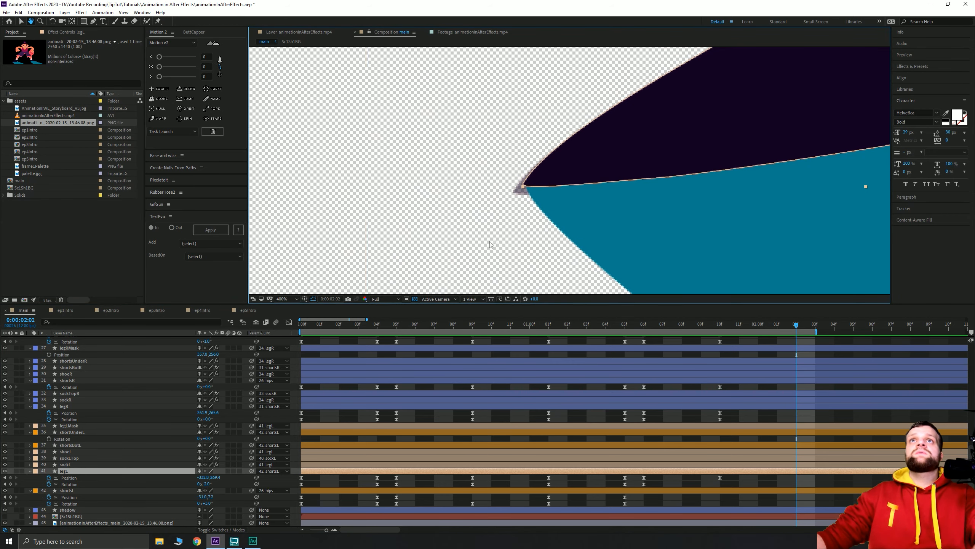
{"action": "key", "text": "Down"}
{"action": "key", "text": "Down"}
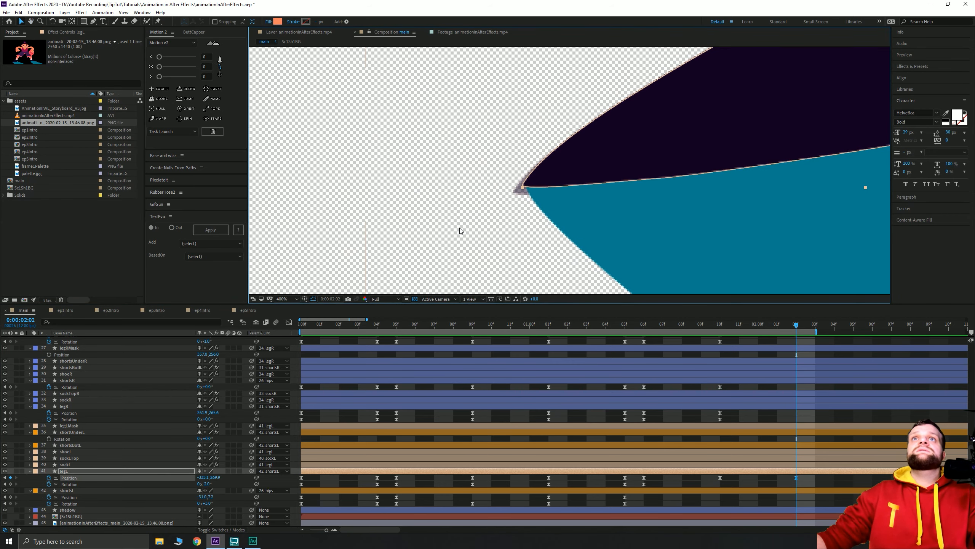
{"action": "key", "text": "Left"}
{"action": "key", "text": "Left"}
{"action": "key", "text": "Down"}
{"action": "key", "text": "Left"}
{"action": "key", "text": "Left"}
{"action": "key", "text": "Left"}
{"action": "key", "text": "Down"}
{"action": "key", "text": "Down"}
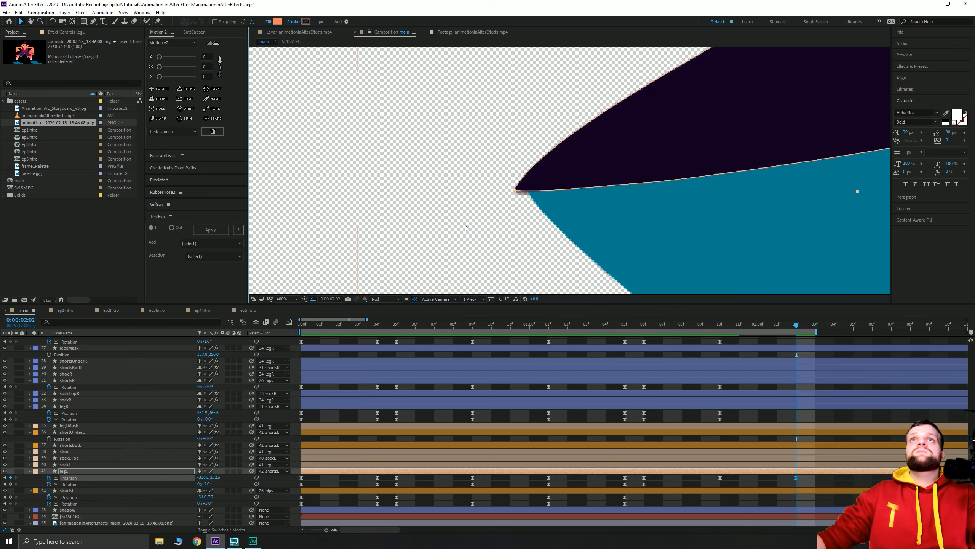
- At 0:00:02:02, nudge legR left and down to about 344, 276 so its toe meets the shadow
{"action": "scroll", "coordinate": [481, 224], "scroll_direction": "down", "scroll_amount": 1}
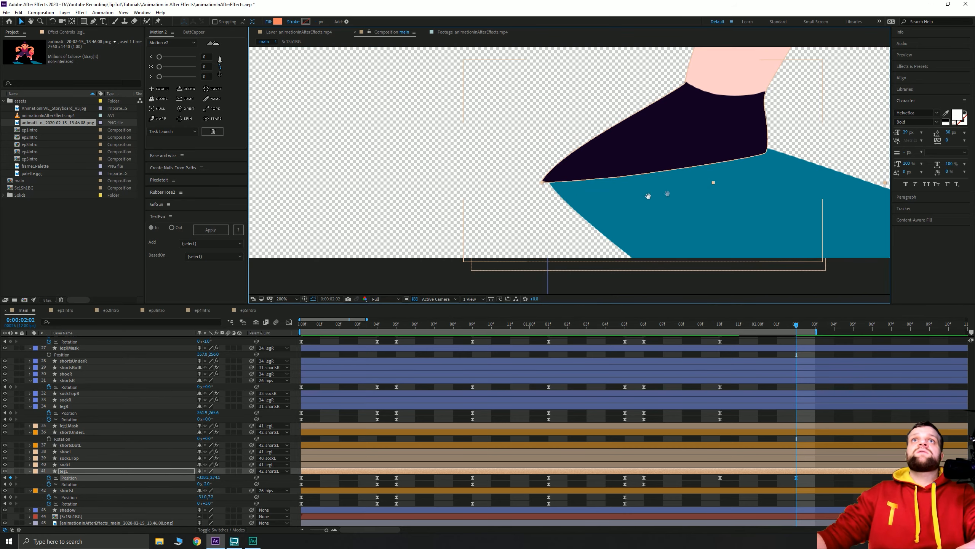
{"action": "left_click_drag", "start_coordinate": [646, 196], "coordinate": [389, 216]}
{"action": "left_click_drag", "start_coordinate": [845, 192], "coordinate": [490, 221]}
{"action": "left_click_drag", "start_coordinate": [768, 192], "coordinate": [552, 210]}
{"action": "scroll", "coordinate": [552, 210], "scroll_direction": "up", "scroll_amount": 2}
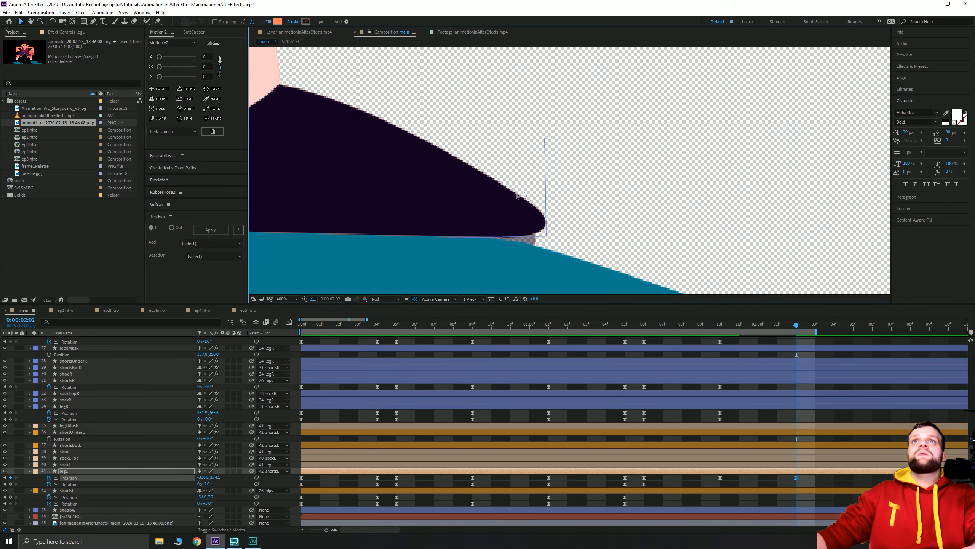
{"action": "left_click", "coordinate": [519, 212]}
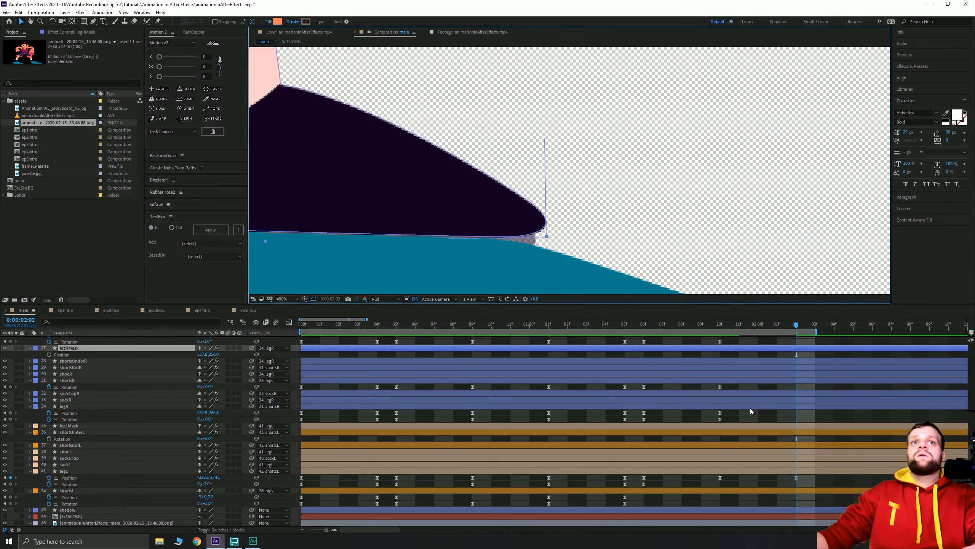
{"action": "left_click_drag", "start_coordinate": [638, 264], "coordinate": [652, 260]}
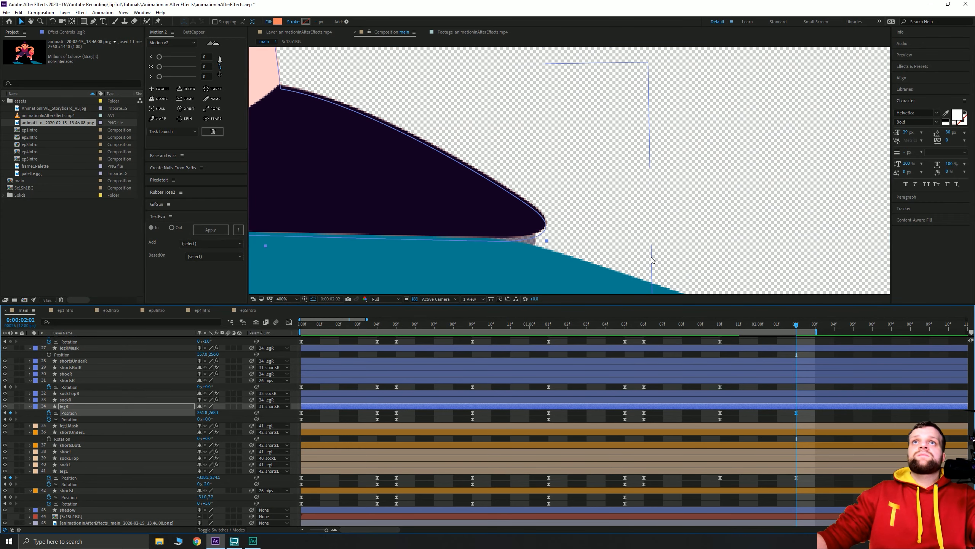
{"action": "key", "text": "shift+Left"}
{"action": "key", "text": "shift+Down"}
{"action": "key", "text": "shift+Down"}
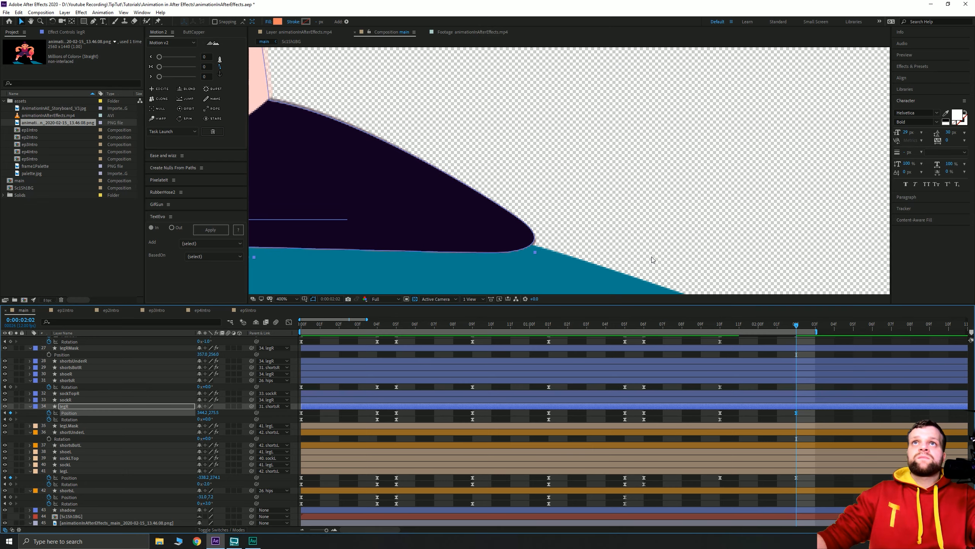
{"action": "key", "text": "Down"}
{"action": "key", "text": "Right"}
{"action": "scroll", "coordinate": [642, 249], "scroll_direction": "down", "scroll_amount": 3}
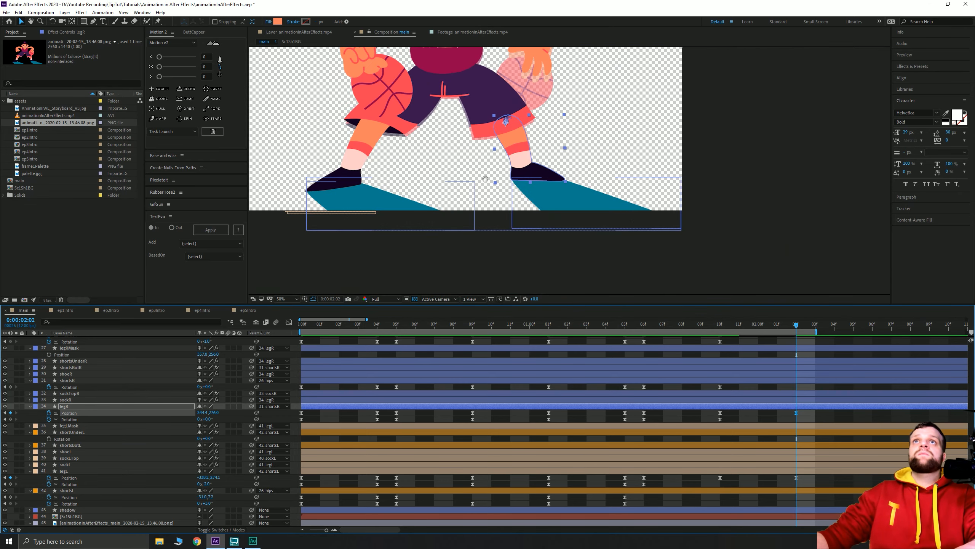
- Play the animation from the first frame to check that both feet stay on their shadows
{"action": "left_click_drag", "start_coordinate": [482, 163], "coordinate": [565, 236]}
{"action": "key", "text": "comma"}
{"action": "key", "text": "Home"}
{"action": "key", "text": "space"}
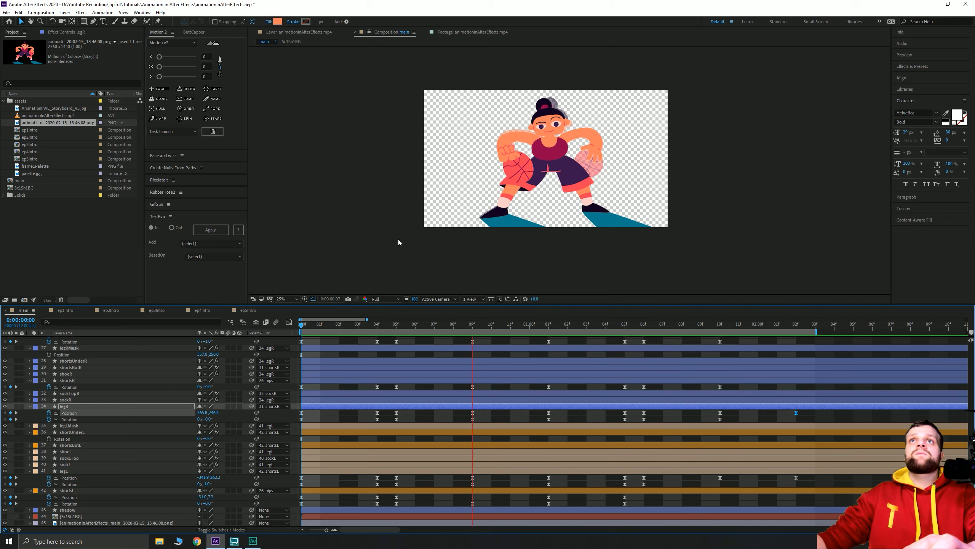
{"action": "key", "text": "space"}
- Examine the speed curves of legR's position and rotation keyframes between 0:00:00:05 and 0:00:00:09 in the graph editor
{"action": "left_click_drag", "start_coordinate": [420, 331], "coordinate": [454, 344]}
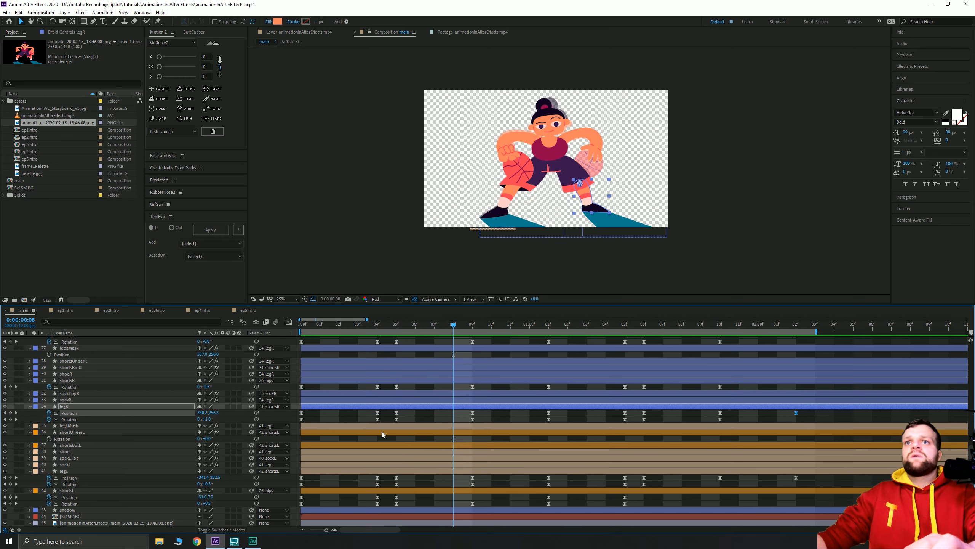
{"action": "left_click", "coordinate": [65, 408]}
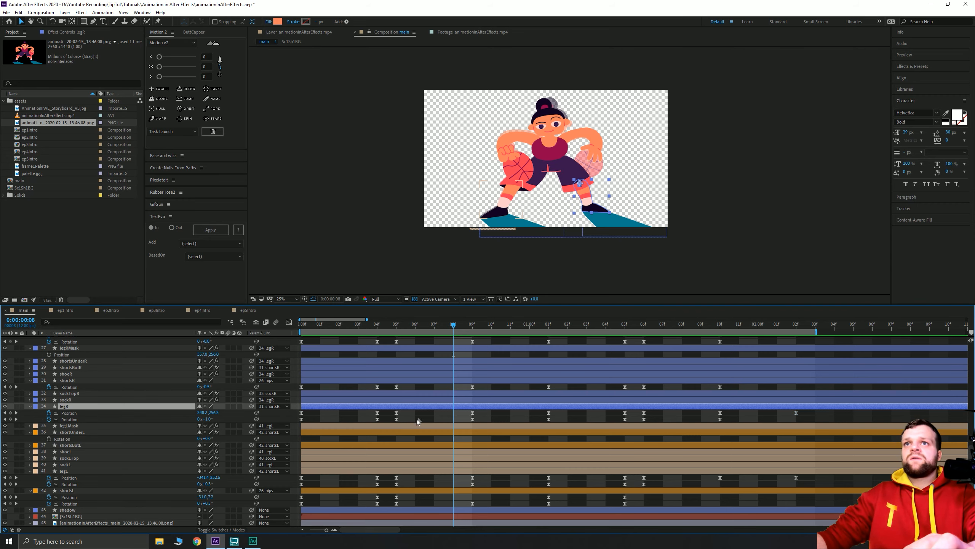
{"action": "left_click_drag", "start_coordinate": [481, 412], "coordinate": [393, 422]}
{"action": "left_click", "coordinate": [289, 323]}
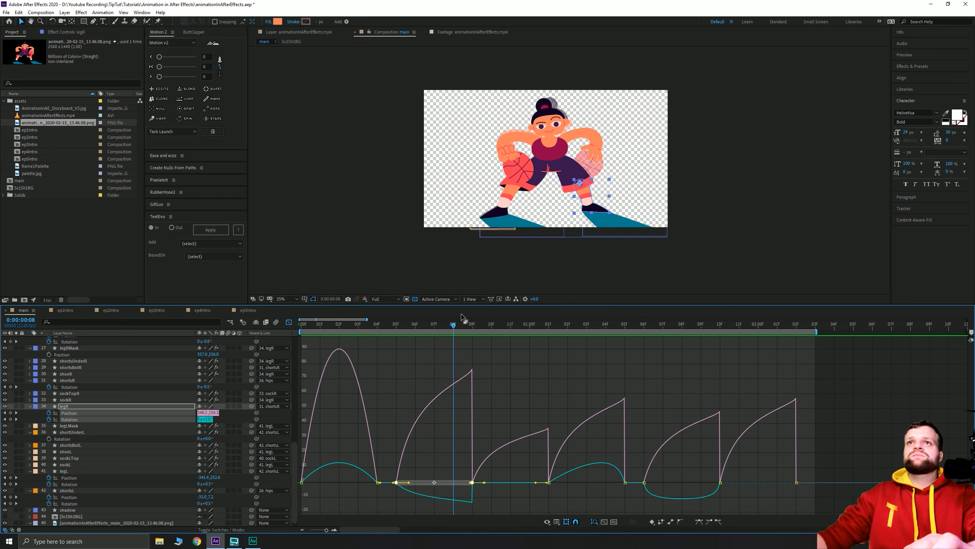
{"action": "left_click_drag", "start_coordinate": [473, 327], "coordinate": [312, 349]}
{"action": "left_click", "coordinate": [288, 323]}
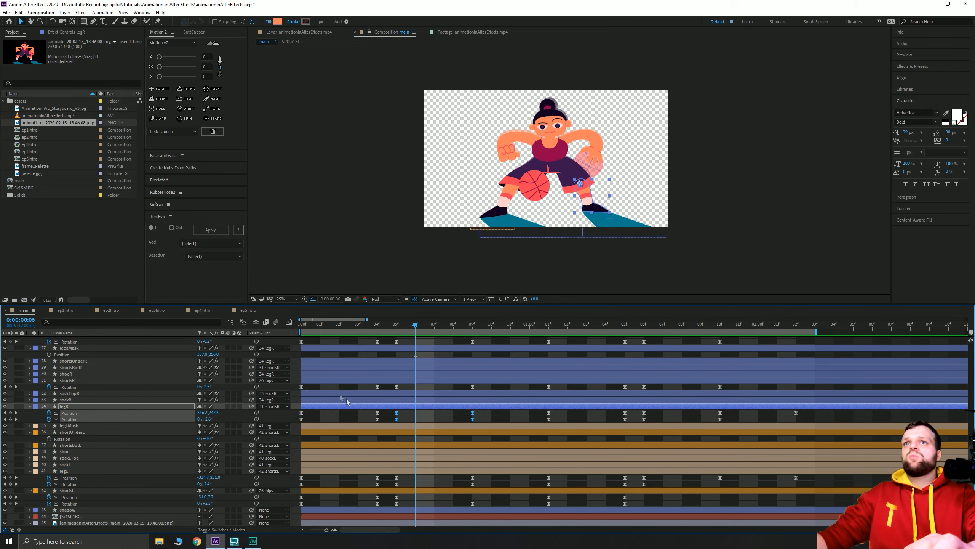
- Try removing the ease into shortsR's rotation keyframe at 0:00:00:09, preview it, and undo the curve change
{"action": "left_click", "coordinate": [75, 380]}
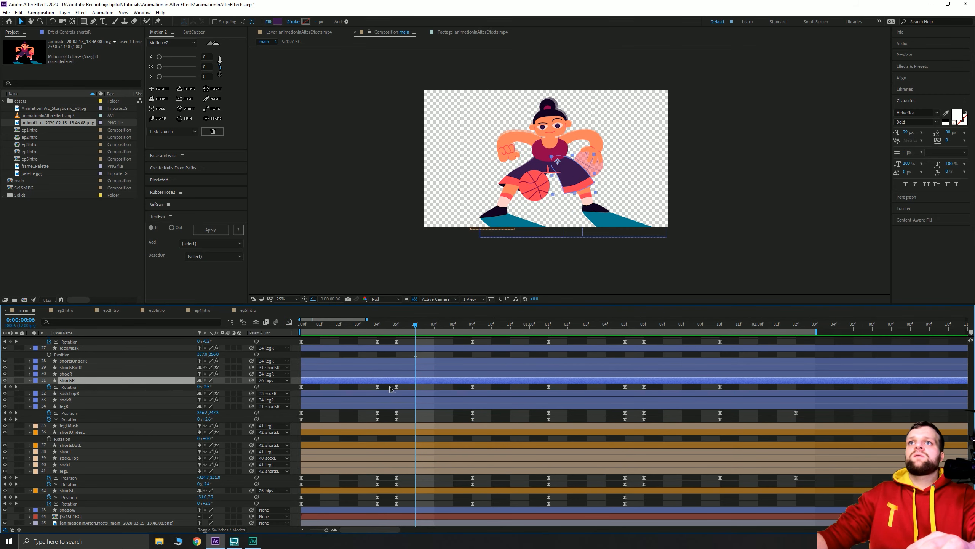
{"action": "left_click_drag", "start_coordinate": [390, 389], "coordinate": [493, 392]}
{"action": "left_click", "coordinate": [288, 322]}
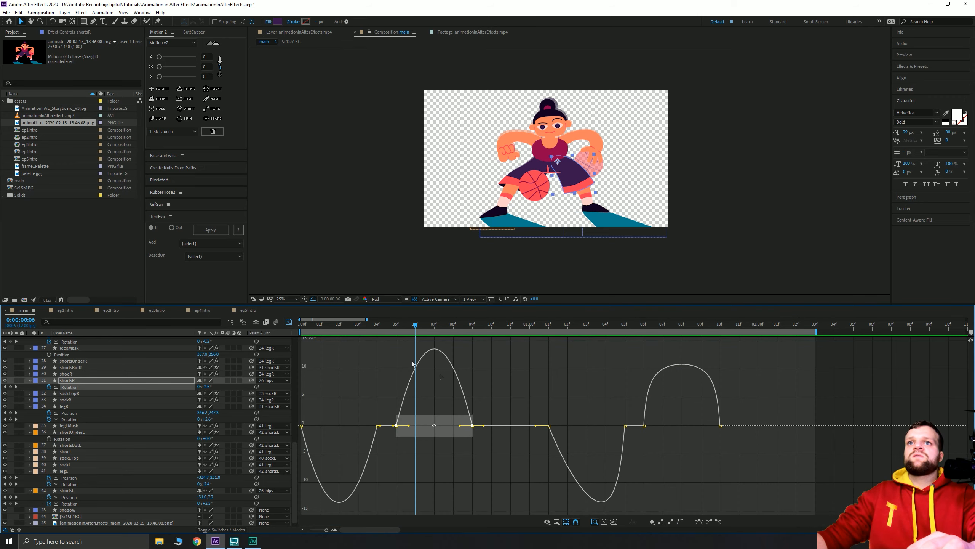
{"action": "left_click_drag", "start_coordinate": [460, 425], "coordinate": [471, 425]}
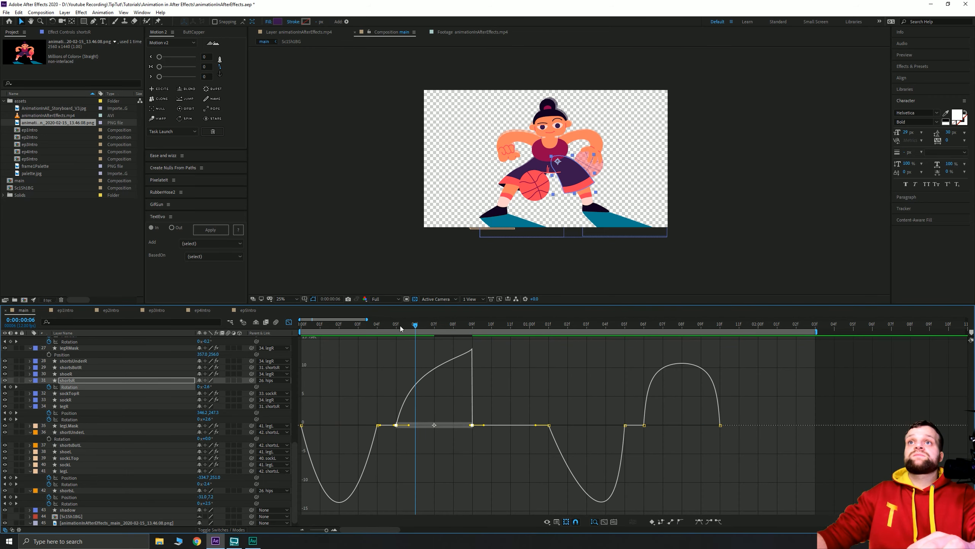
{"action": "left_click", "coordinate": [395, 326]}
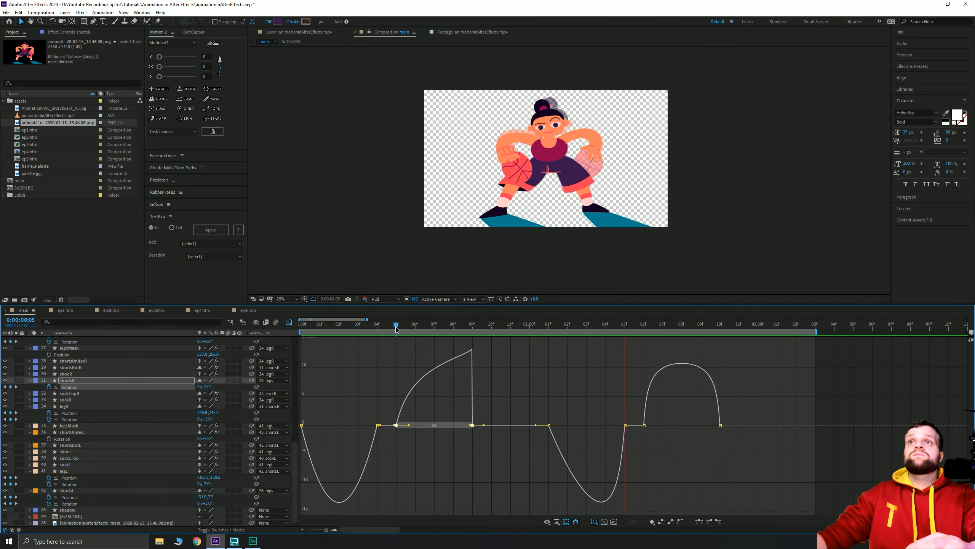
{"action": "key", "text": "space"}
{"action": "key", "text": "ctrl+z"}
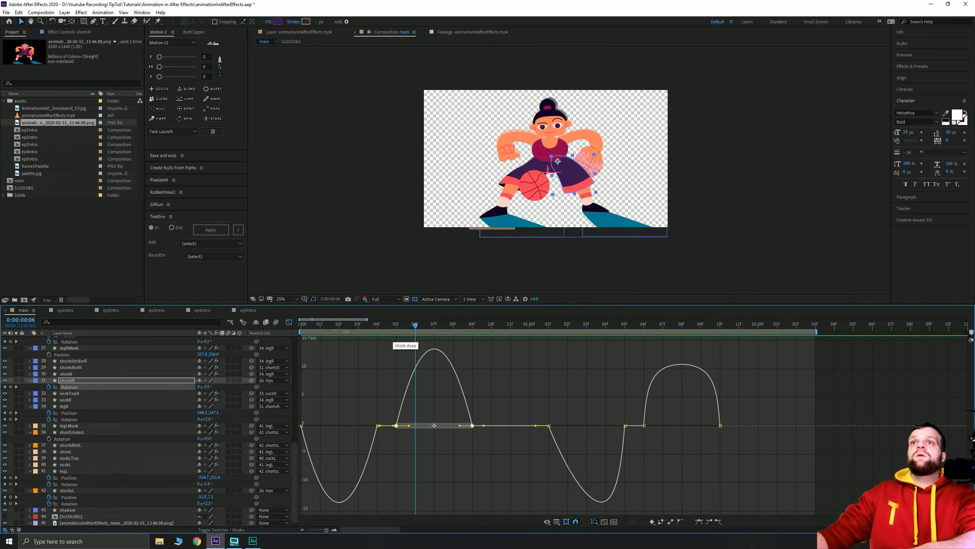
{"action": "left_click", "coordinate": [289, 323]}
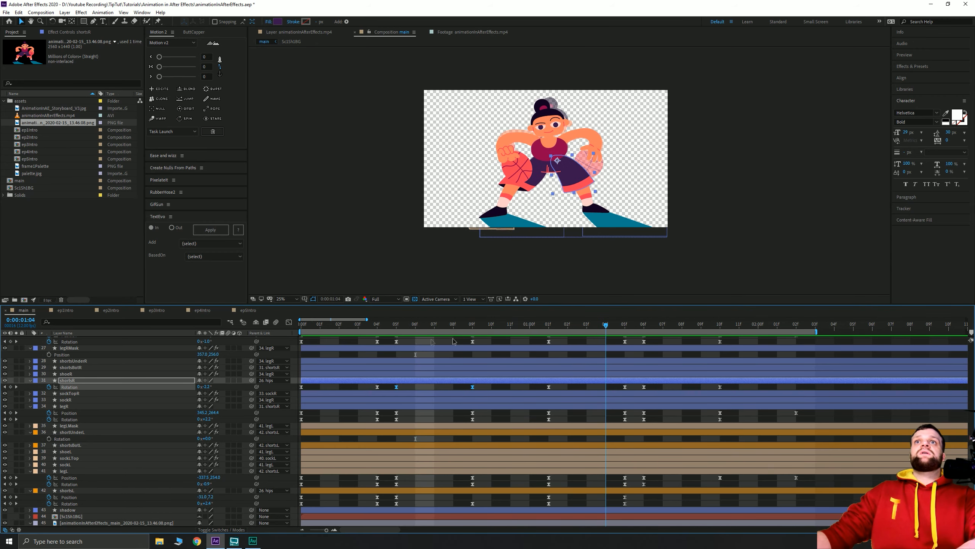
- Replay the animation from the start to review the leg and shorts movement with the original easing
{"action": "key", "text": "Home"}
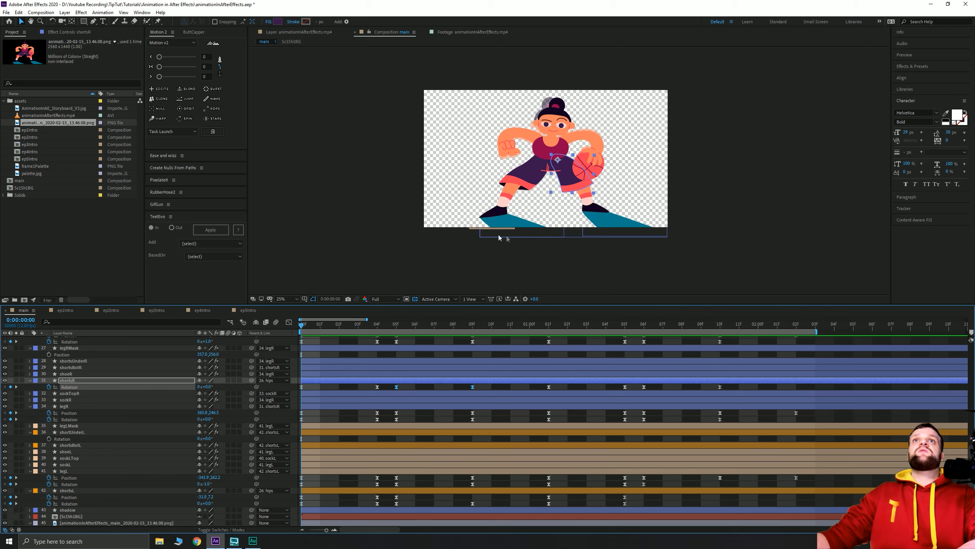
{"action": "key", "text": "space"}
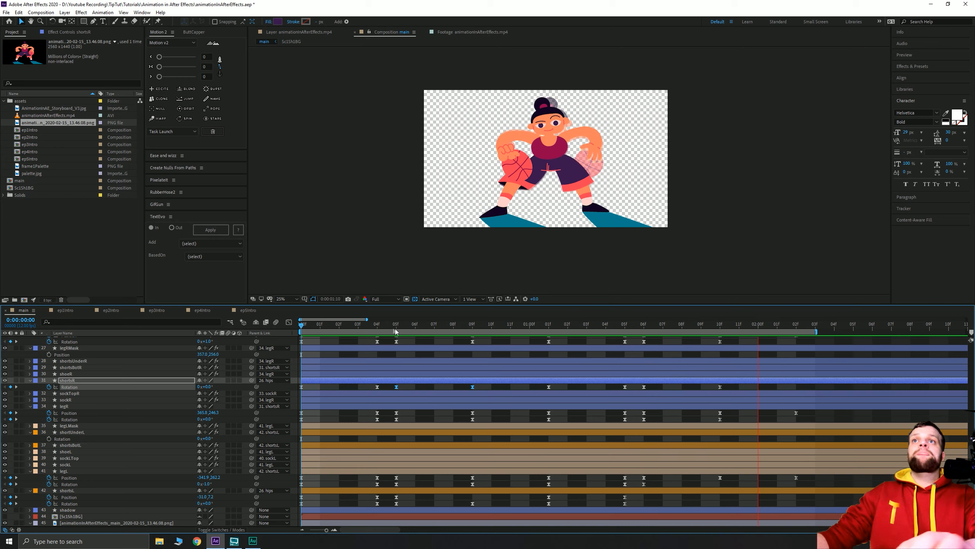
{"action": "key", "text": "space"}
- Add a rotation keyframe to the body layer at 0:00:01:01, keeping its current angle
{"action": "left_click_drag", "start_coordinate": [380, 326], "coordinate": [587, 307]}
{"action": "scroll", "coordinate": [548, 188], "scroll_direction": "up", "scroll_amount": 2}
{"action": "left_click_drag", "start_coordinate": [548, 188], "coordinate": [564, 255]}
{"action": "left_click", "coordinate": [149, 410]}
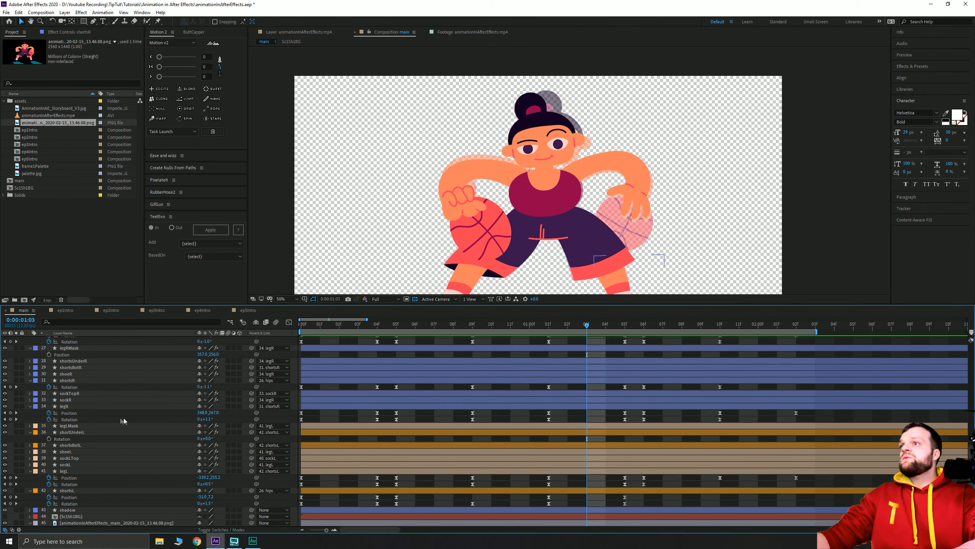
{"action": "left_click", "coordinate": [85, 484]}
{"action": "scroll", "coordinate": [63, 468], "scroll_direction": "up", "scroll_amount": 6}
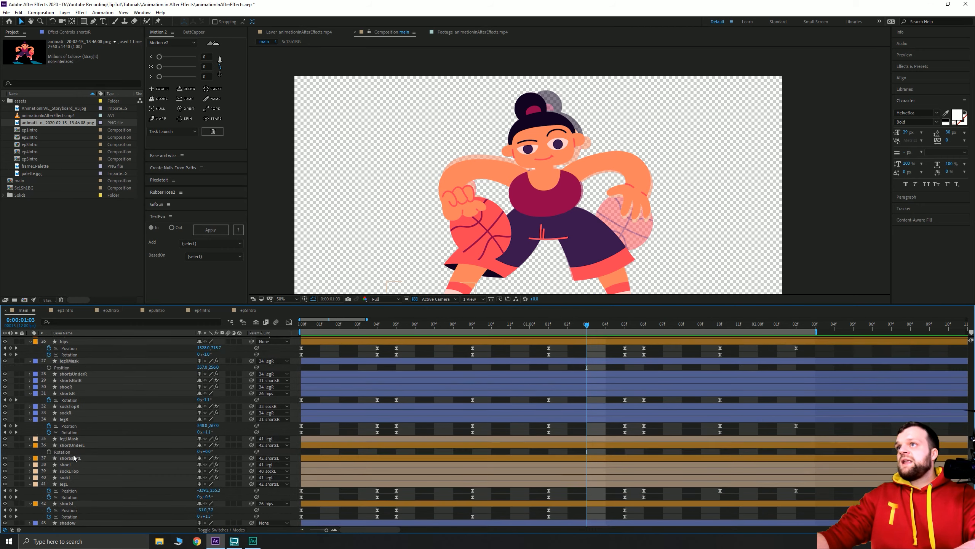
{"action": "left_click", "coordinate": [70, 400]}
{"action": "scroll", "coordinate": [73, 442], "scroll_direction": "up", "scroll_amount": 1}
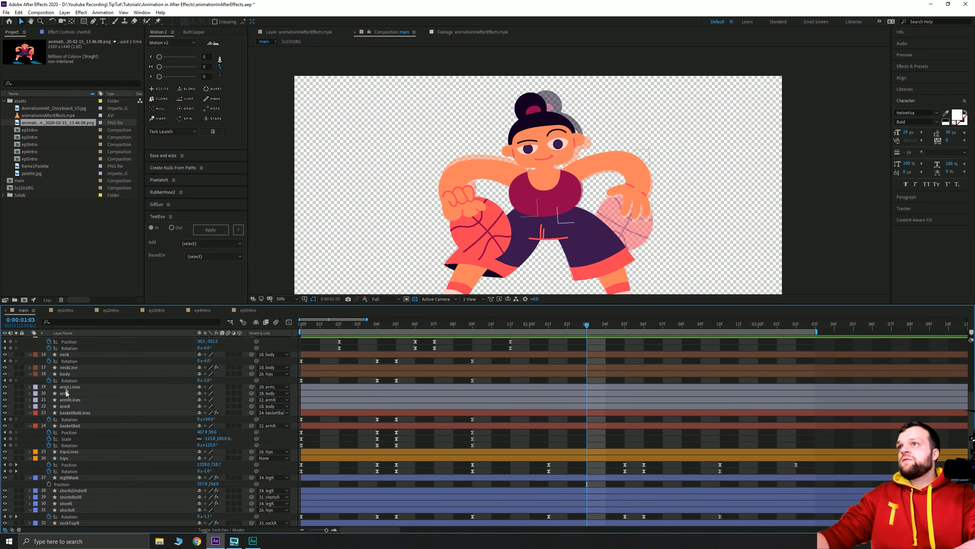
{"action": "left_click", "coordinate": [65, 375]}
{"action": "left_click", "coordinate": [471, 327]}
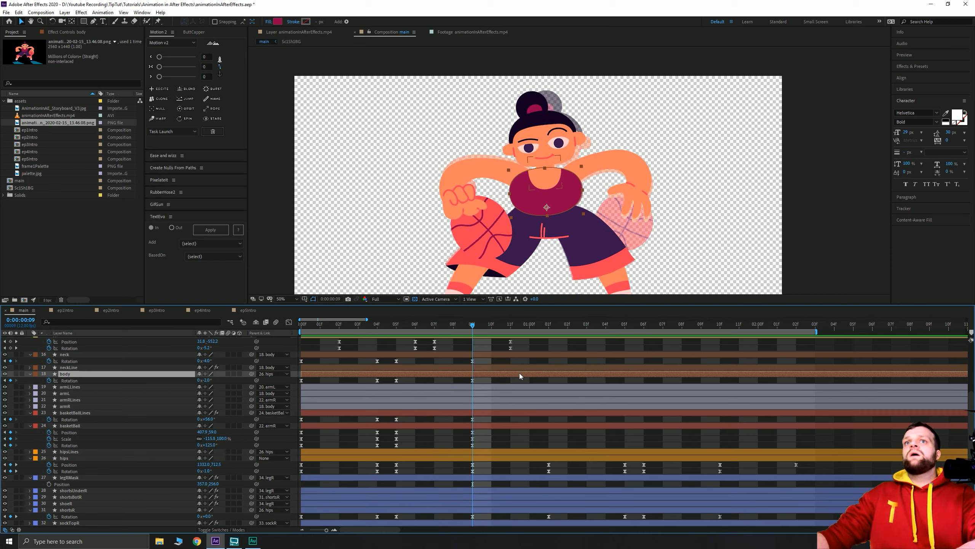
{"action": "left_click", "coordinate": [547, 327]}
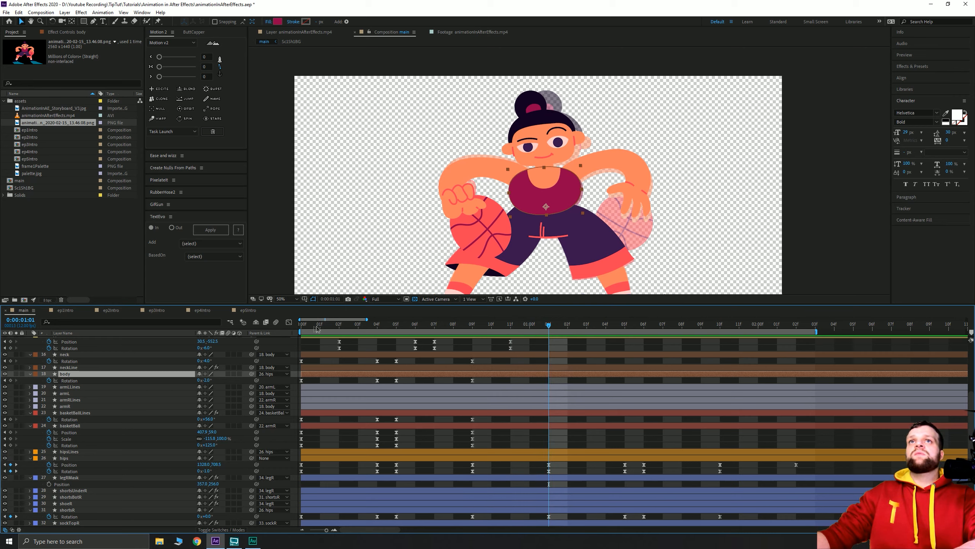
{"action": "left_click_drag", "start_coordinate": [316, 329], "coordinate": [267, 326]}
{"action": "key", "text": "space"}
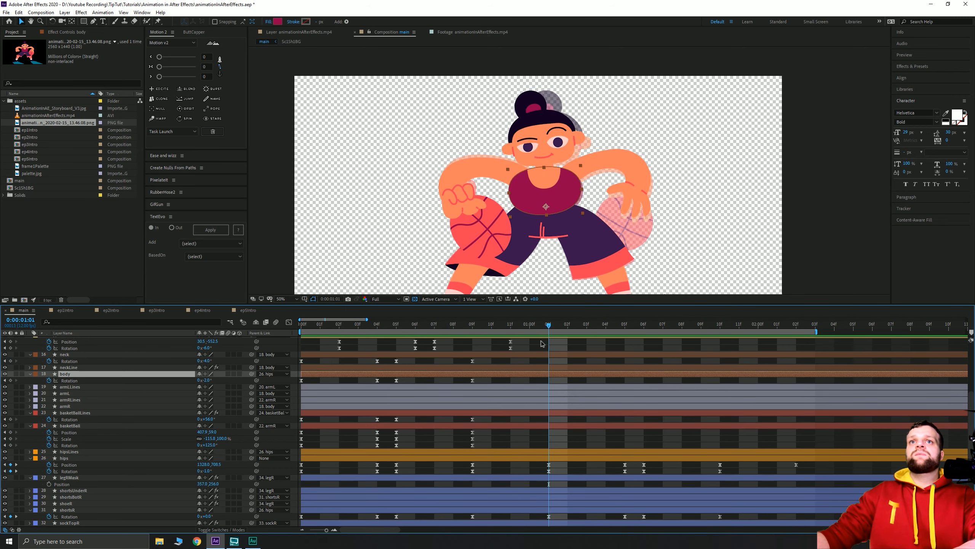
{"action": "left_click", "coordinate": [10, 380]}
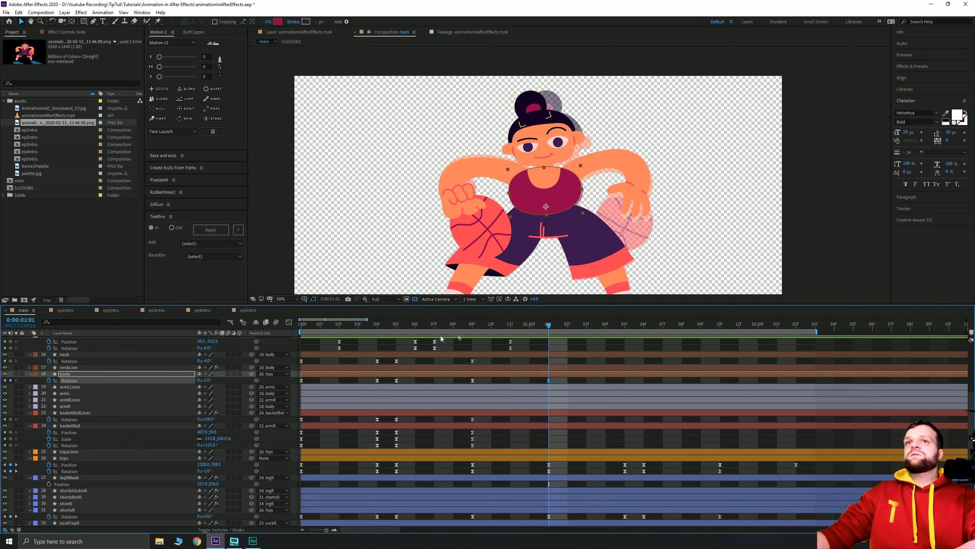
- Set the body's rotation to 0° at 0:00:01:05 and hold that angle with a keyframe at 0:00:01:06
{"action": "left_click_drag", "start_coordinate": [569, 327], "coordinate": [628, 332]}
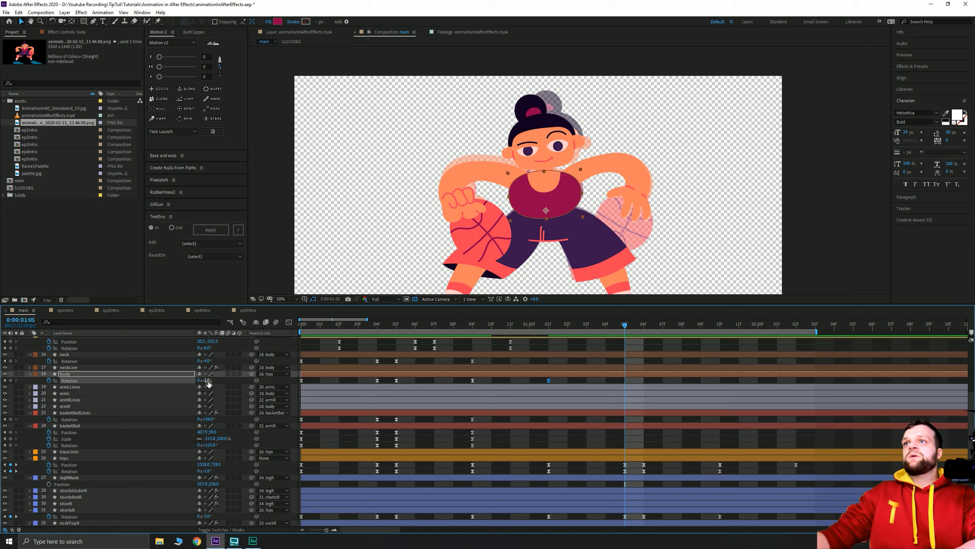
{"action": "key", "text": "Return"}
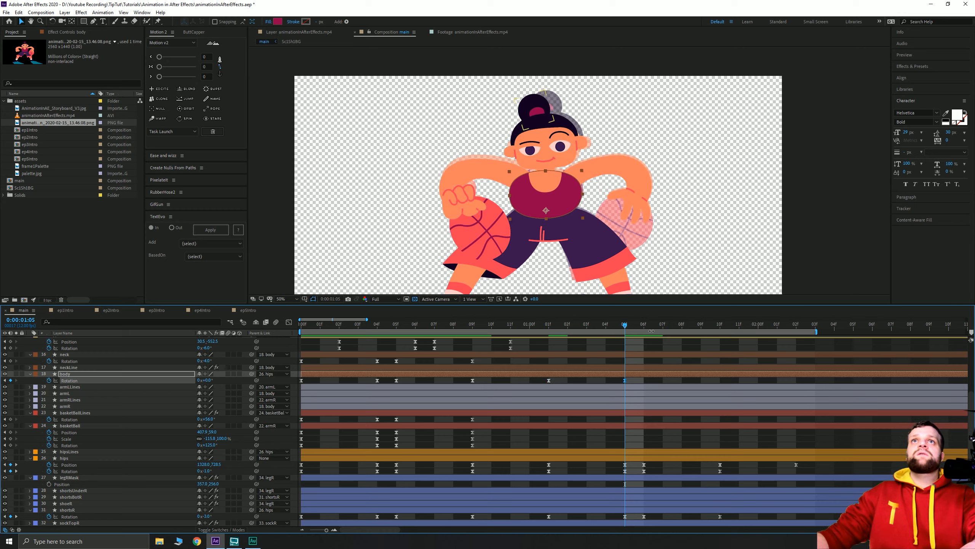
{"action": "left_click", "coordinate": [644, 328]}
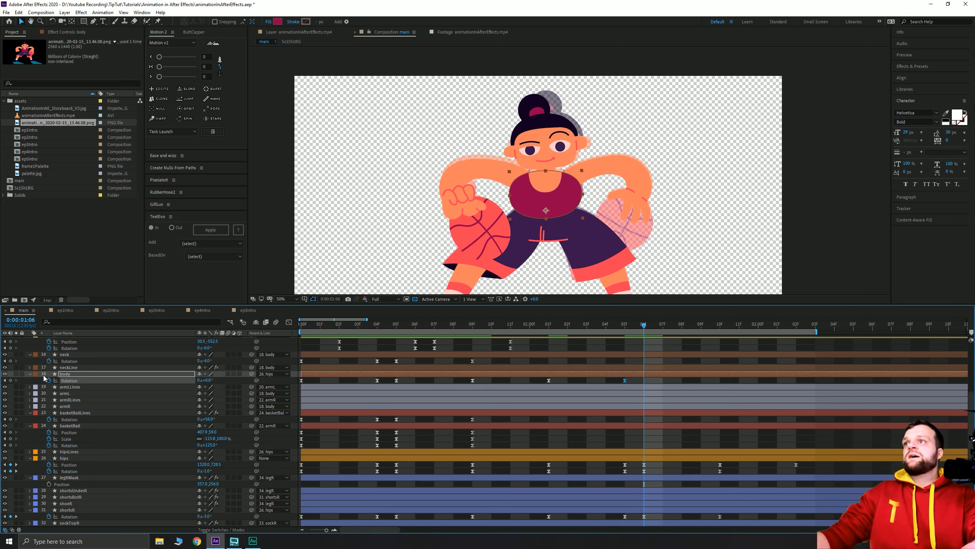
{"action": "key", "text": "k"}
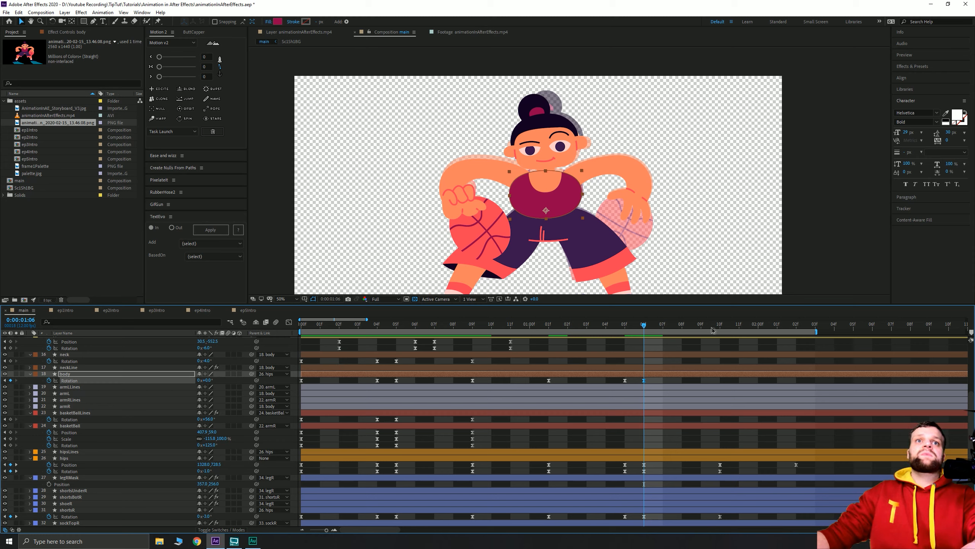
- Key the body's rotation at 2° at both 0:00:01:10 and 0:00:02:02, and preview the body movement
{"action": "left_click", "coordinate": [205, 381]}
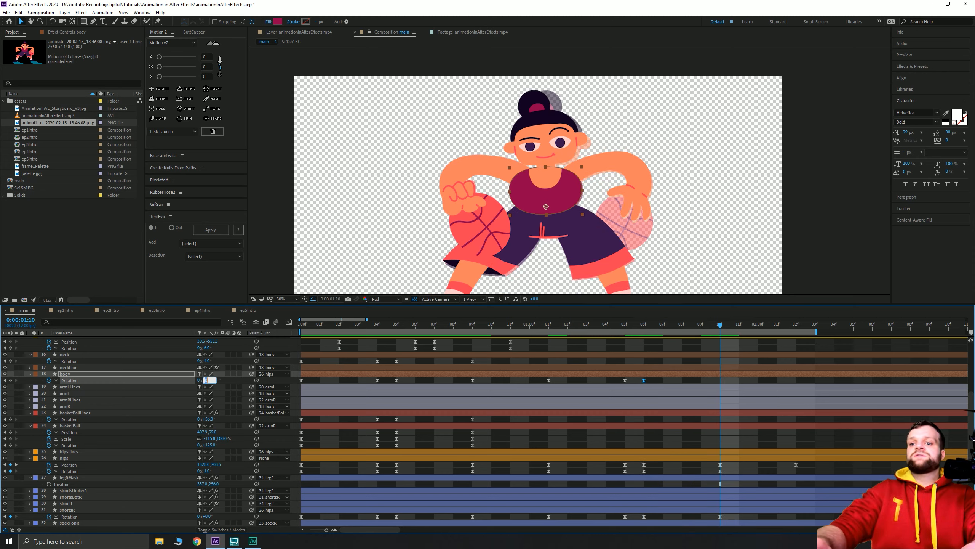
{"action": "type", "text": "2"}
{"action": "key", "text": "Return"}
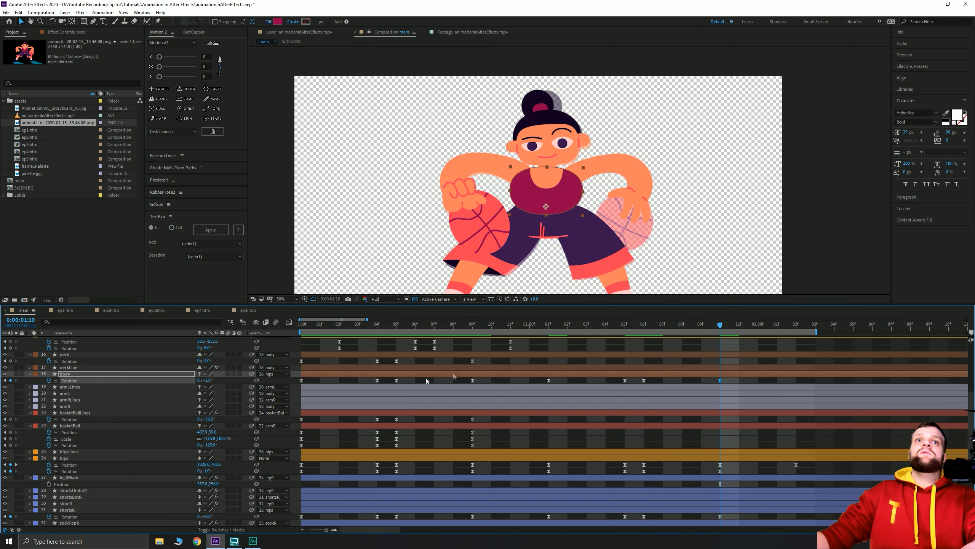
{"action": "left_click", "coordinate": [796, 327]}
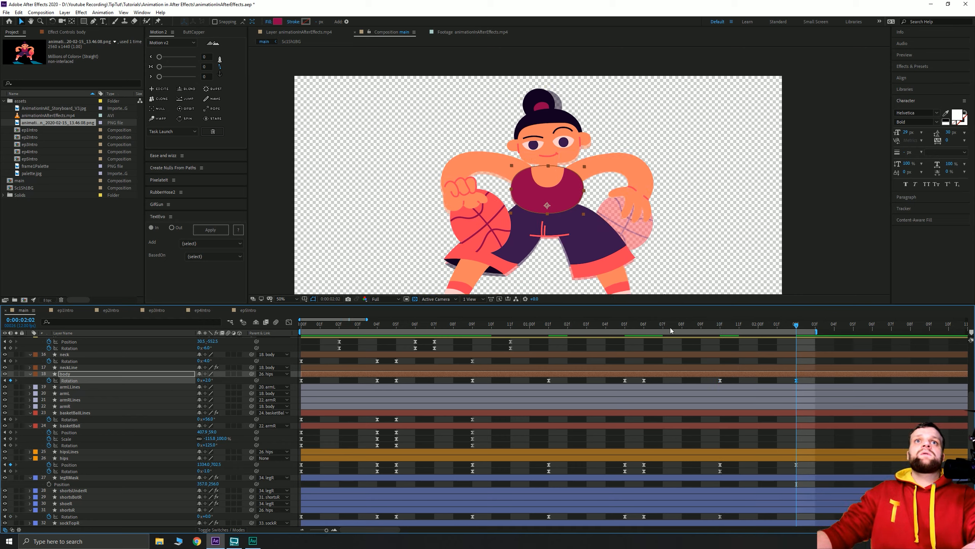
{"action": "key", "text": "space"}
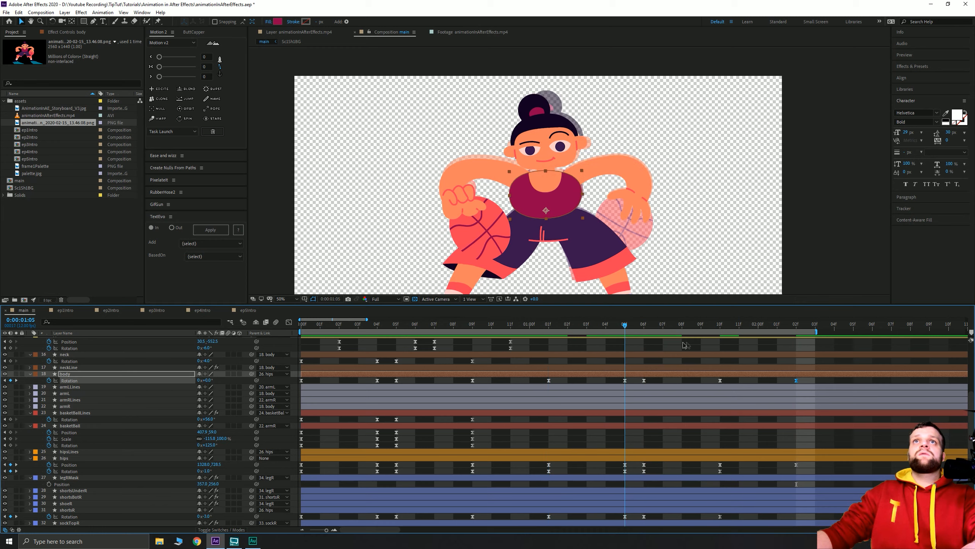
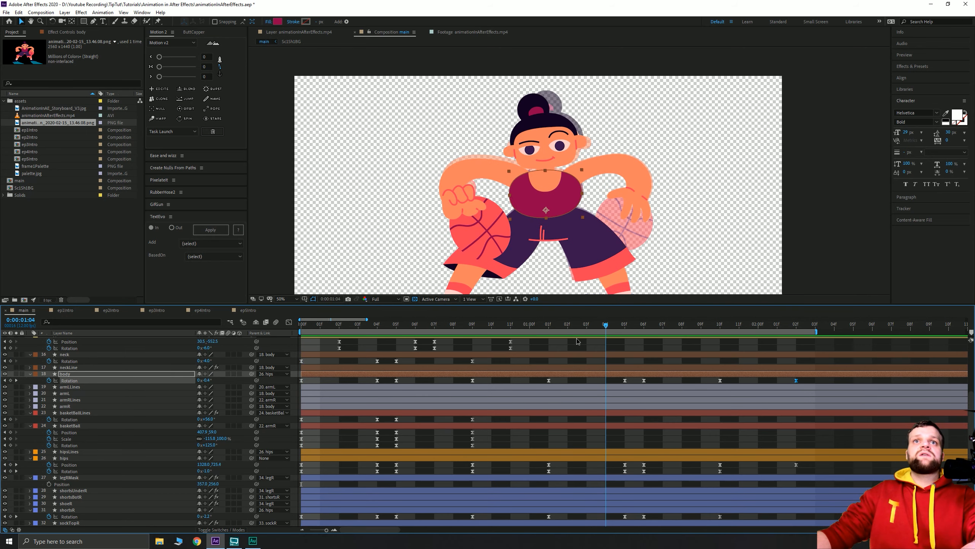
- Add a rotation keyframe to the neck layer at 0:00:01:01, keeping its current angle
{"action": "left_click_drag", "start_coordinate": [571, 343], "coordinate": [553, 341]}
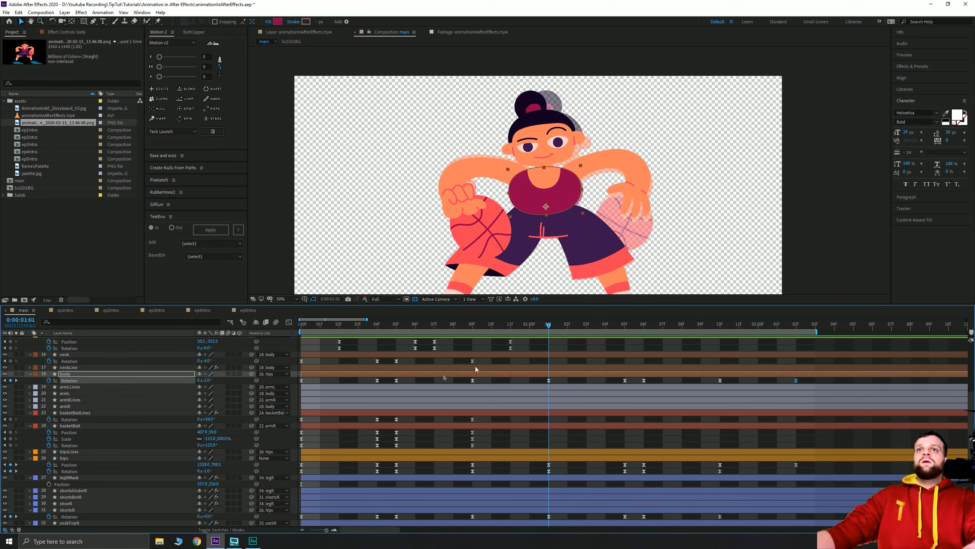
{"action": "left_click", "coordinate": [65, 355]}
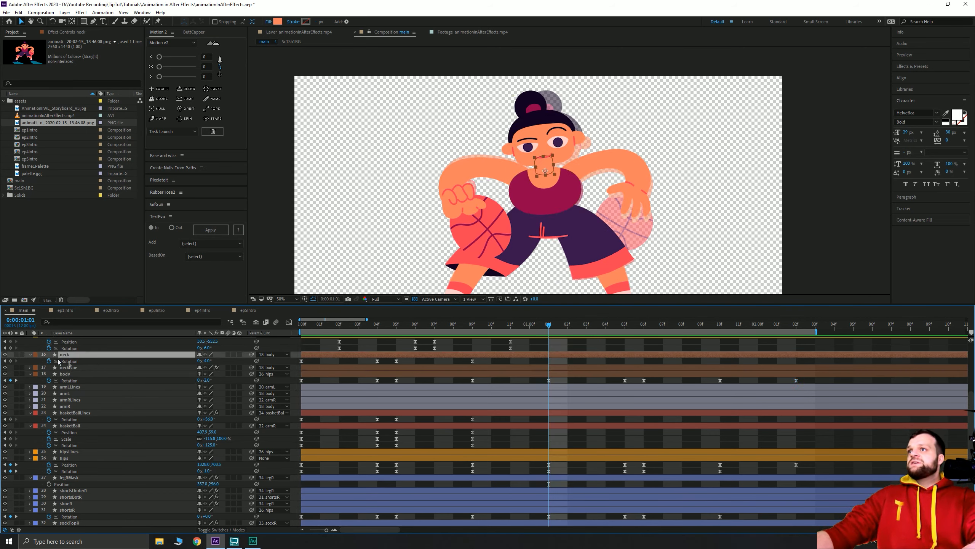
{"action": "scroll", "coordinate": [152, 428], "scroll_direction": "up", "scroll_amount": 4}
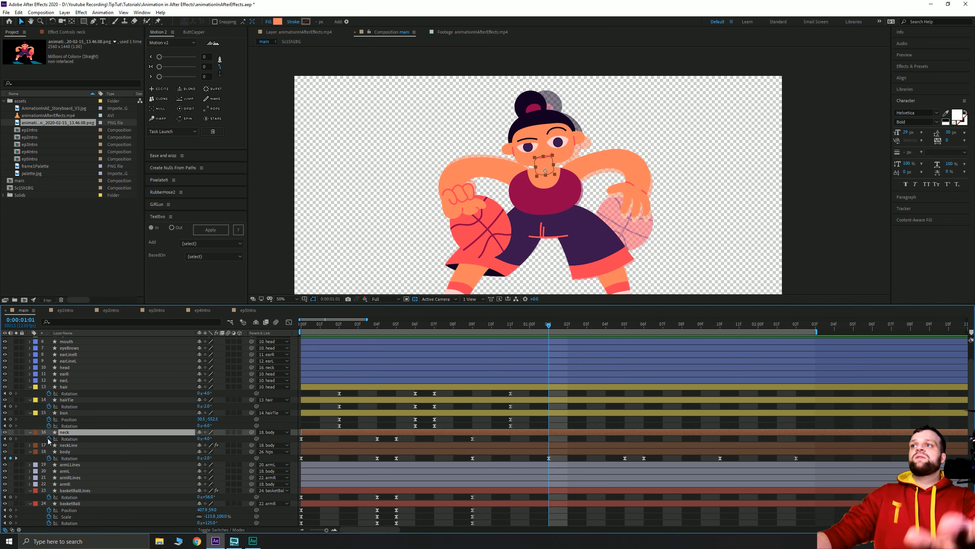
{"action": "left_click", "coordinate": [10, 438]}
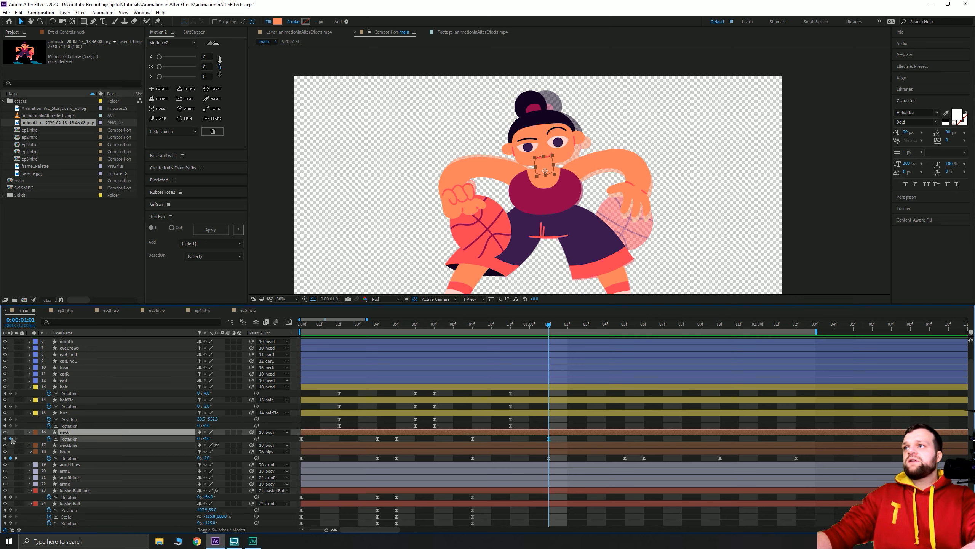
- Set the neck's rotation to 0° at 0:00:01:05 and hold that angle with a keyframe at 0:00:01:06
{"action": "left_click", "coordinate": [625, 326]}
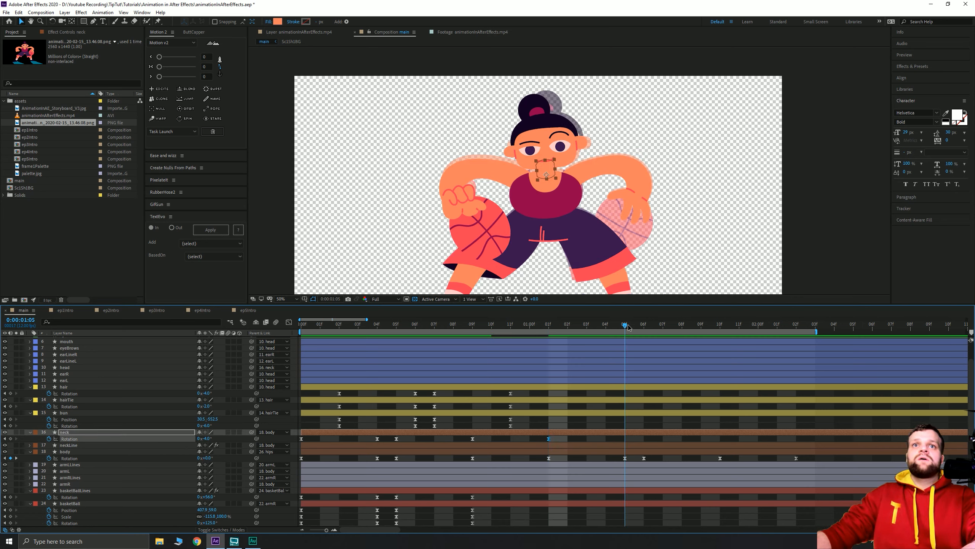
{"action": "key", "text": "Return"}
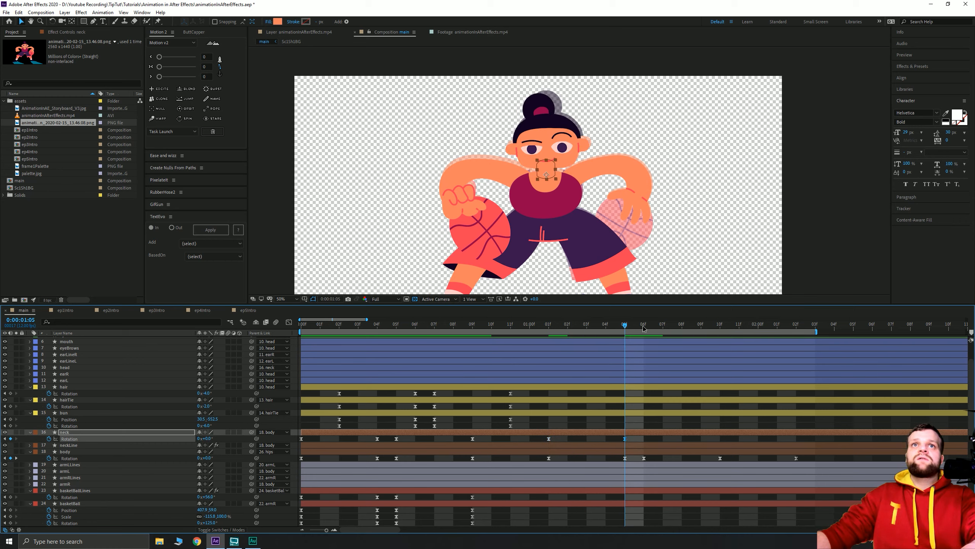
{"action": "key", "text": "Page_Down"}
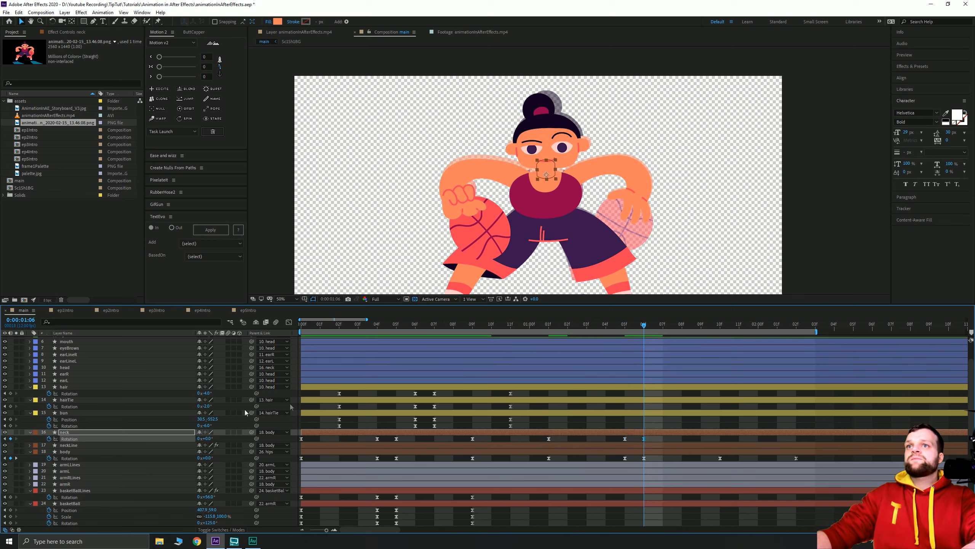
- Key the neck's rotation at 4° at both 0:00:01:10 and 0:00:02:02, and preview the neck movement
{"action": "left_click", "coordinate": [721, 326]}
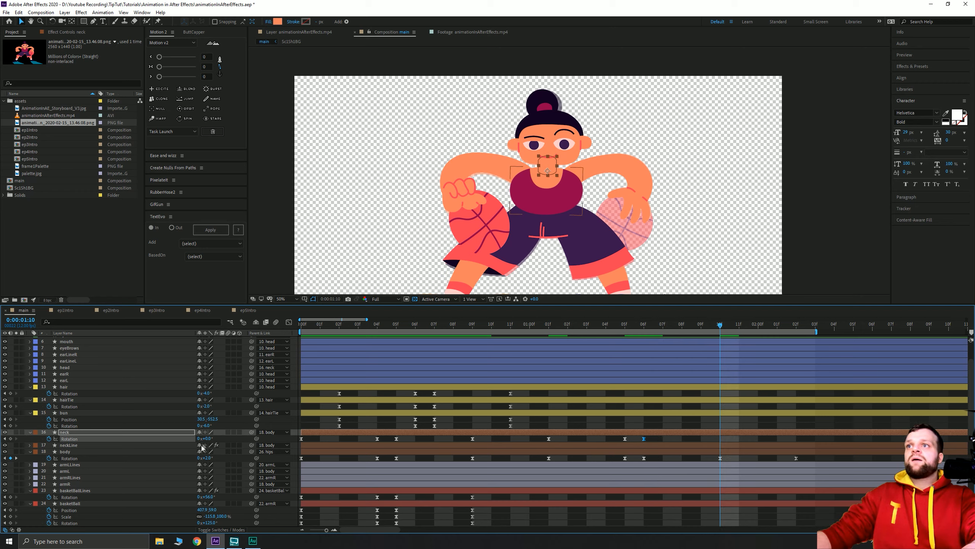
{"action": "type", "text": "4"}
{"action": "key", "text": "Return"}
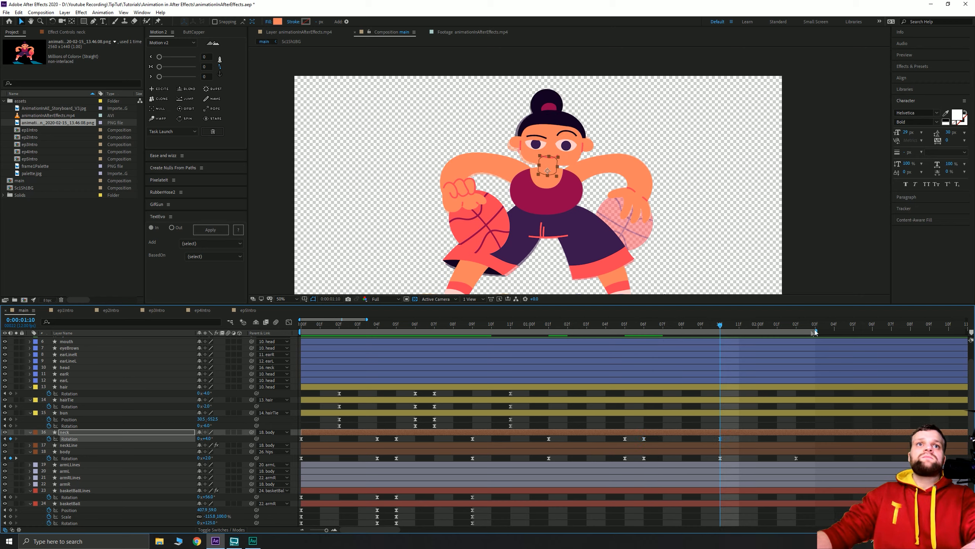
{"action": "left_click", "coordinate": [796, 326]}
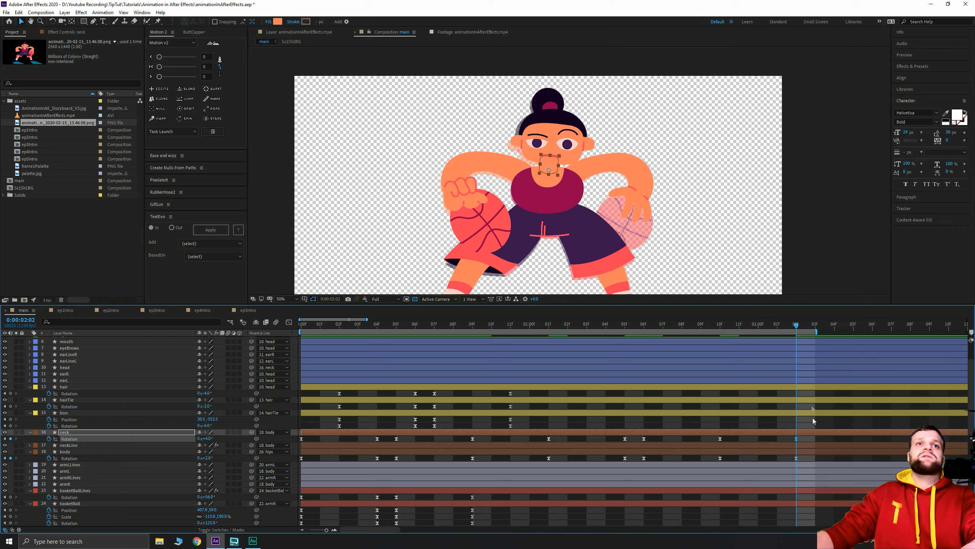
{"action": "key", "text": "space"}
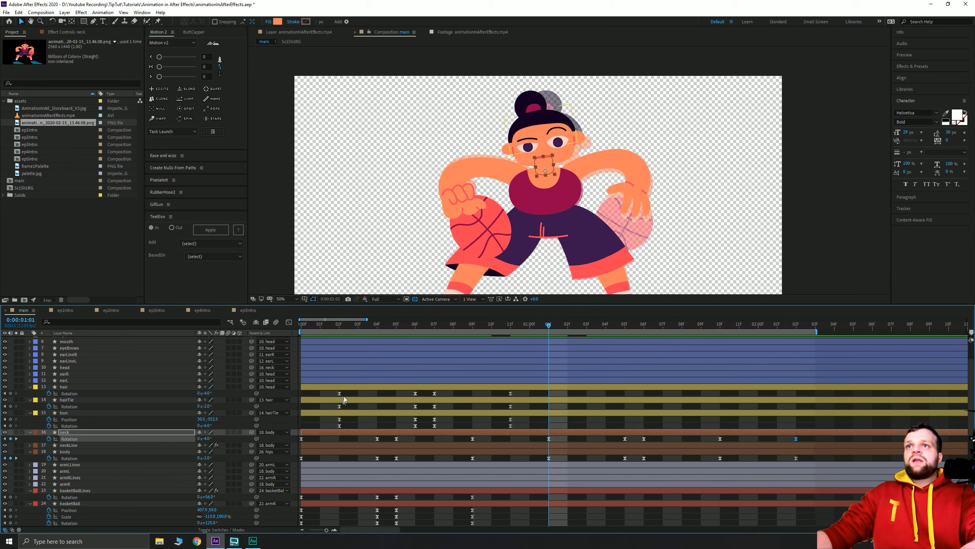
- Shift all hair, hairTie and bun keyframes two frames earlier to start at 0:00:00:00, and preview the timing
{"action": "left_click_drag", "start_coordinate": [331, 424], "coordinate": [513, 396]}
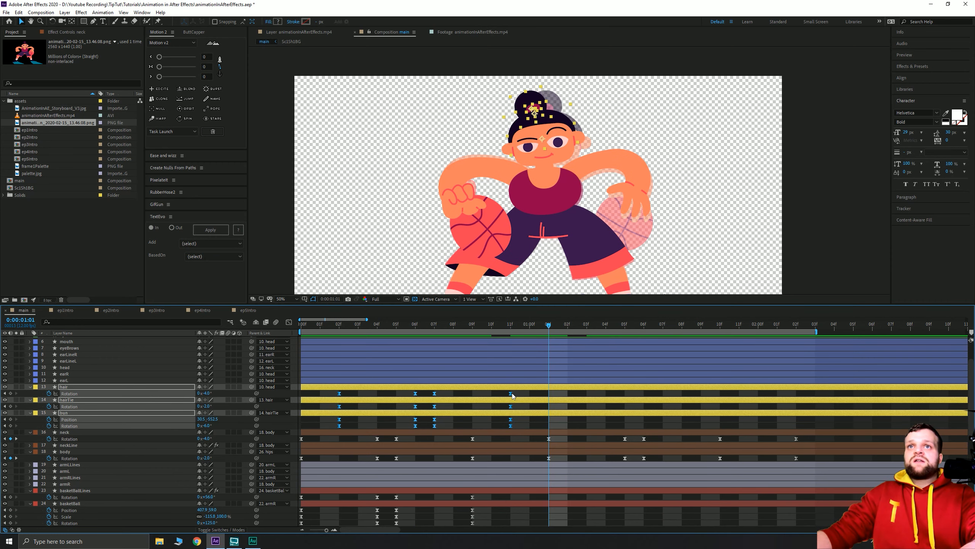
{"action": "key", "text": "alt+Left"}
{"action": "key", "text": "alt+Left"}
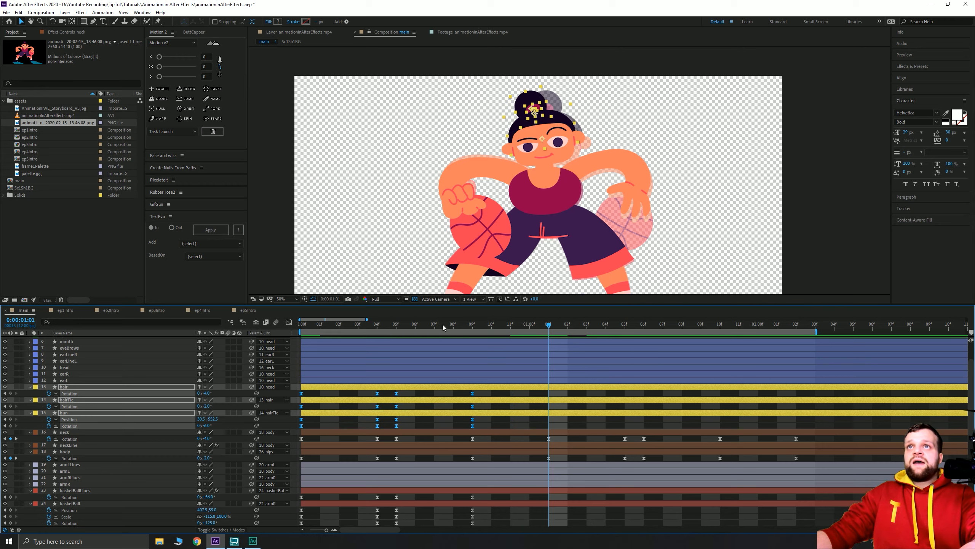
{"action": "key", "text": "space"}
{"action": "key", "text": "space"}
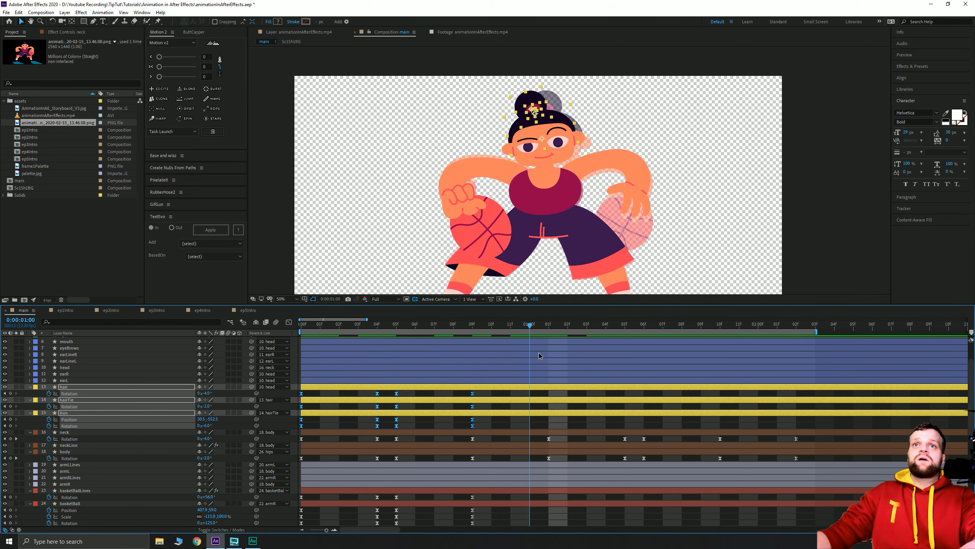
- Add keyframes for hair and hairTie rotation and bun position and rotation at 0:00:01:01 and 0:00:01:05, keeping the current values
{"action": "key", "text": "Page_Down"}
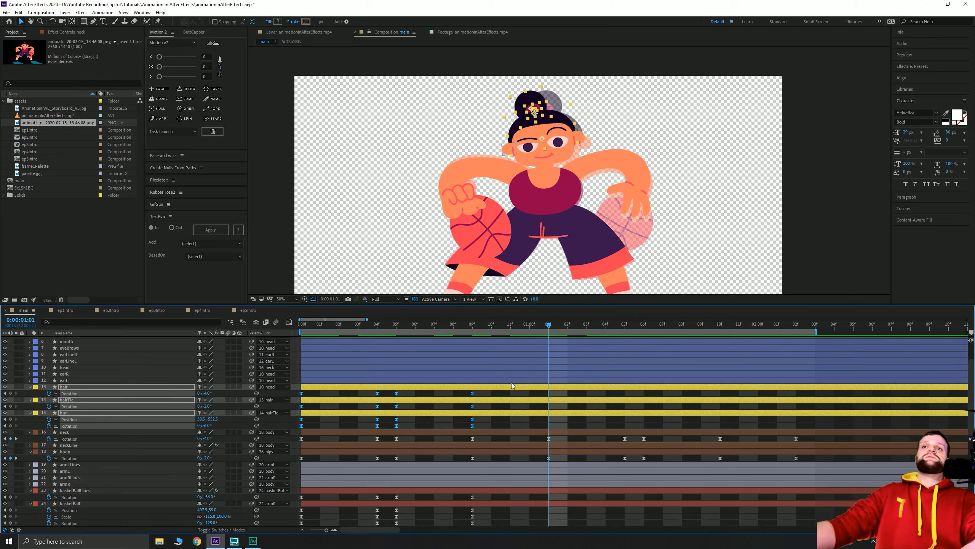
{"action": "left_click", "coordinate": [522, 420]}
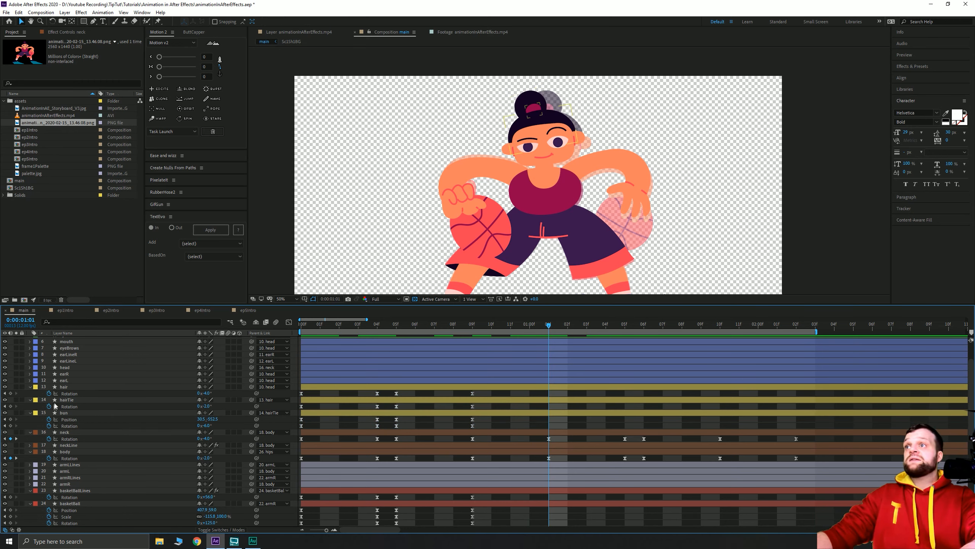
{"action": "left_click_drag", "start_coordinate": [10, 426], "coordinate": [10, 394]}
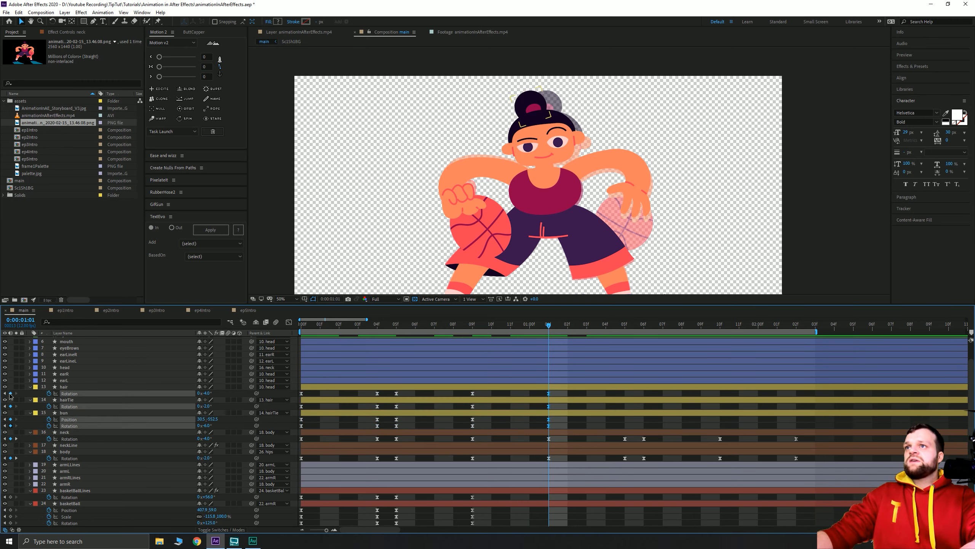
{"action": "left_click", "coordinate": [624, 327]}
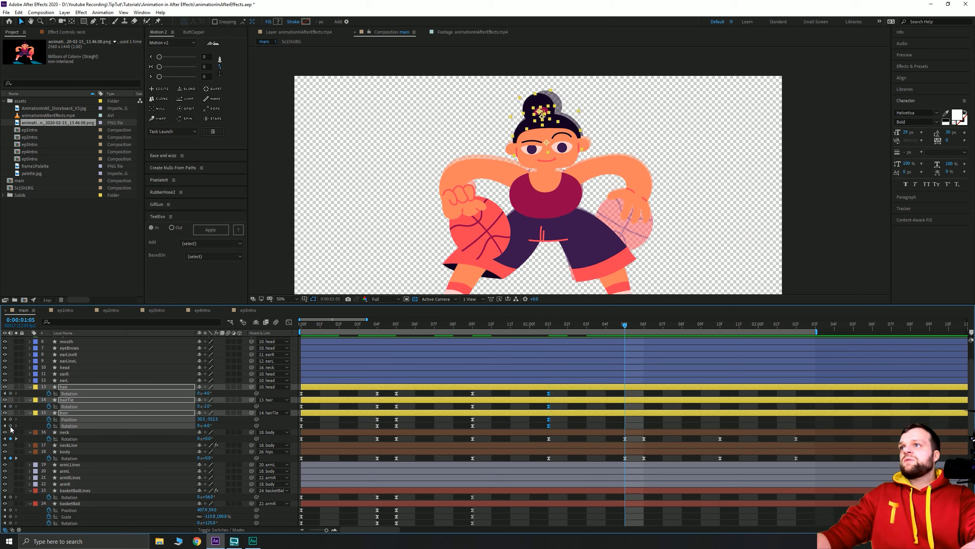
{"action": "left_click_drag", "start_coordinate": [8, 401], "coordinate": [10, 393]}
{"action": "left_click", "coordinate": [321, 427]}
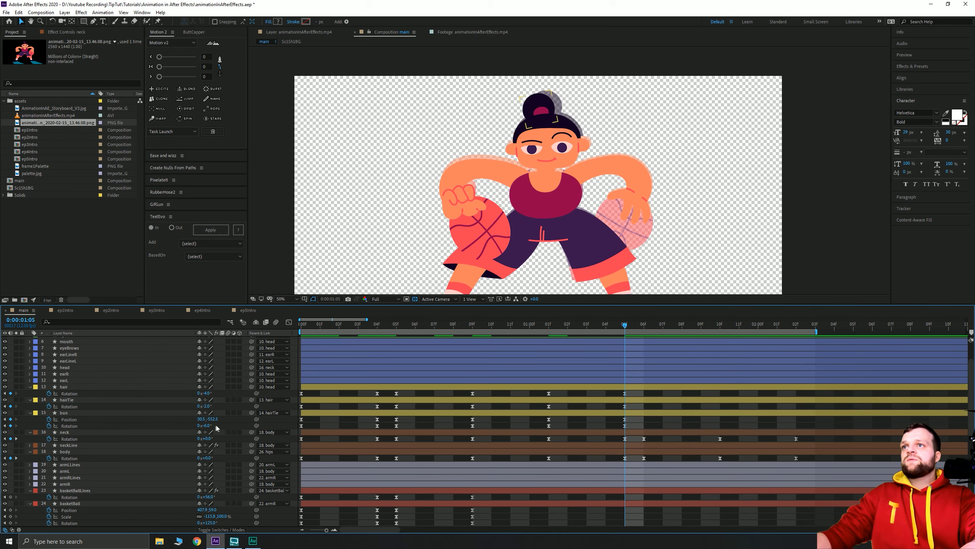
- Set the rotation of the bun, hairTie and hair layers to 0° at 0:00:01:05
{"action": "type", "text": "0"}
{"action": "key", "text": "Return"}
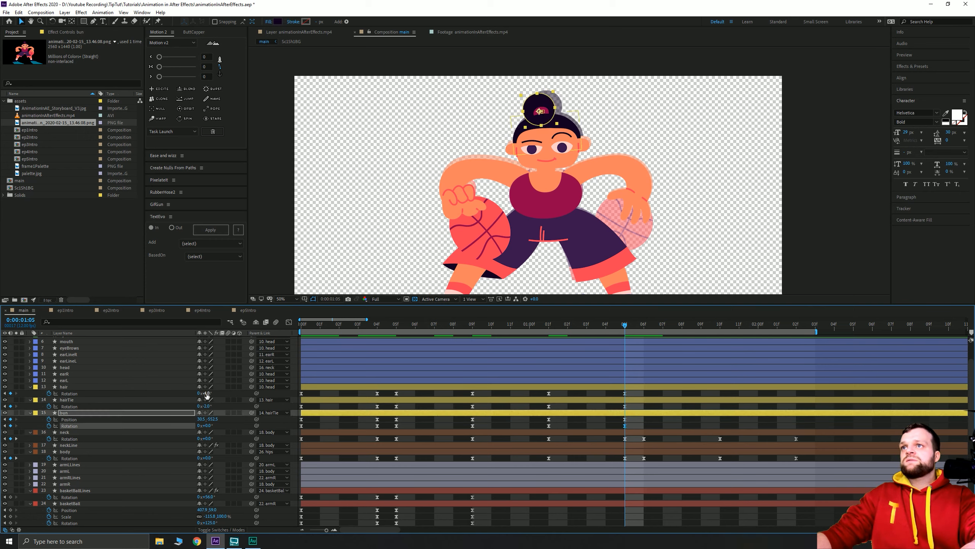
{"action": "left_click", "coordinate": [207, 406]}
{"action": "type", "text": "0"}
{"action": "key", "text": "Return"}
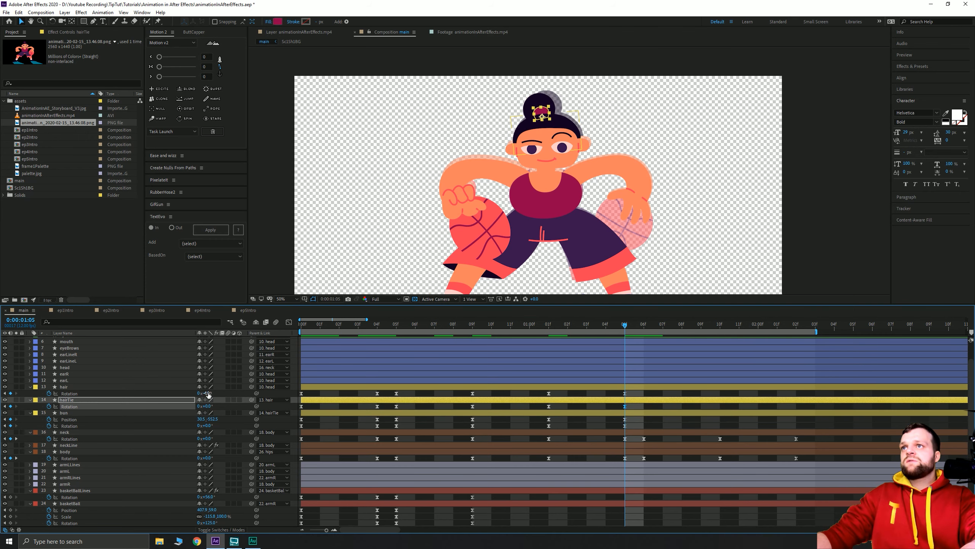
{"action": "type", "text": "0"}
{"action": "key", "text": "Return"}
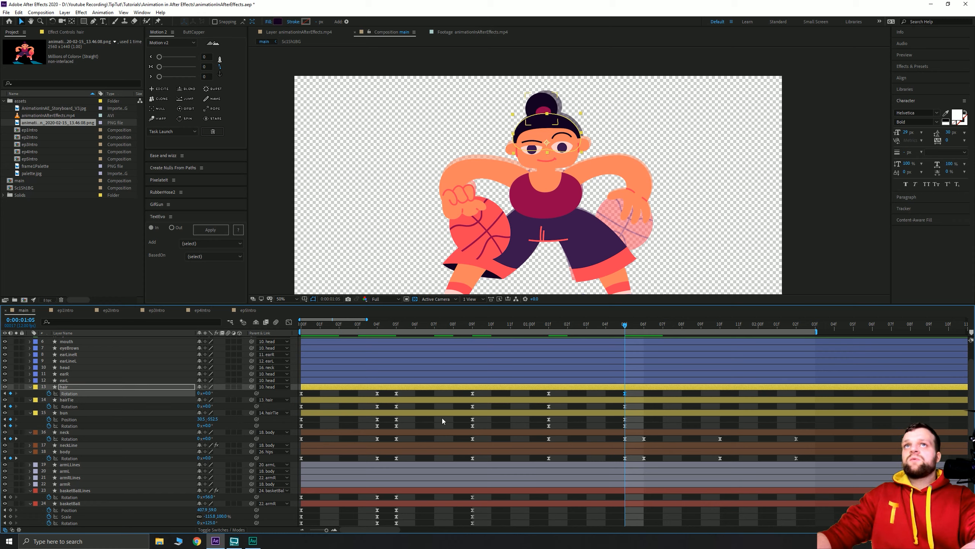
- Nudge the bun's position to 44.5, -552.2 at 0:00:01:05 and hold the hair, hairTie and bun values with keyframes at 0:00:01:06
{"action": "left_click", "coordinate": [608, 412]}
{"action": "key", "text": "shift+Right"}
{"action": "key", "text": "shift+Right"}
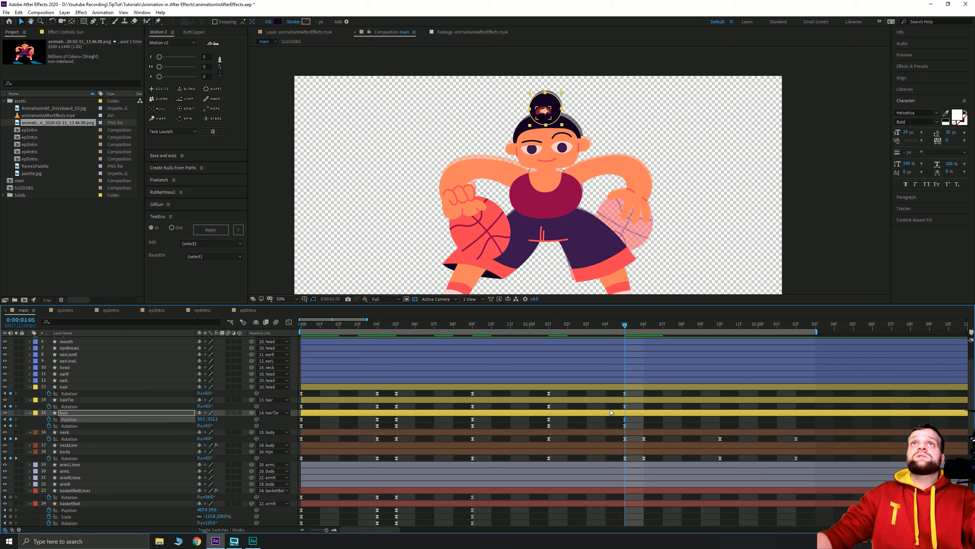
{"action": "key", "text": "Left"}
{"action": "key", "text": "Left"}
{"action": "key", "text": "Left"}
{"action": "key", "text": "Left"}
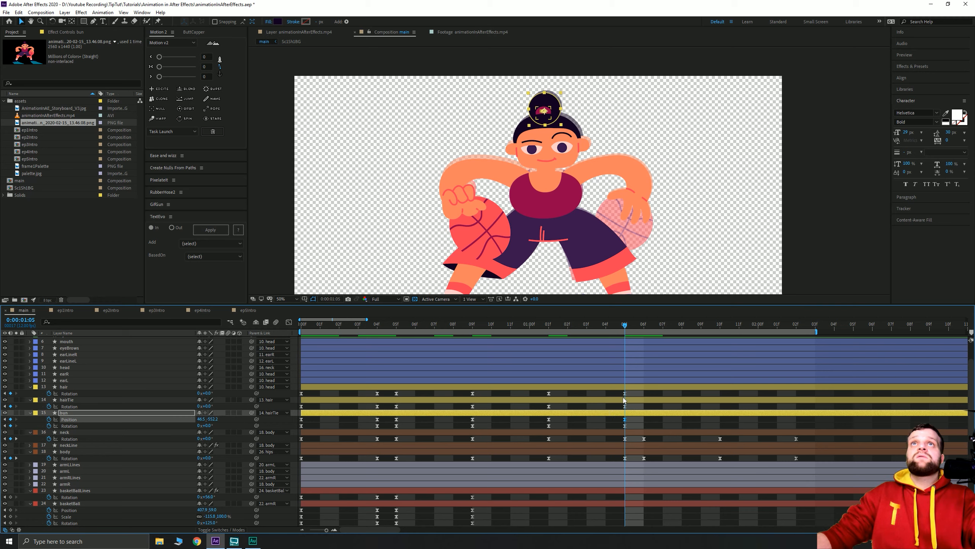
{"action": "key", "text": "Left"}
{"action": "key", "text": "Left"}
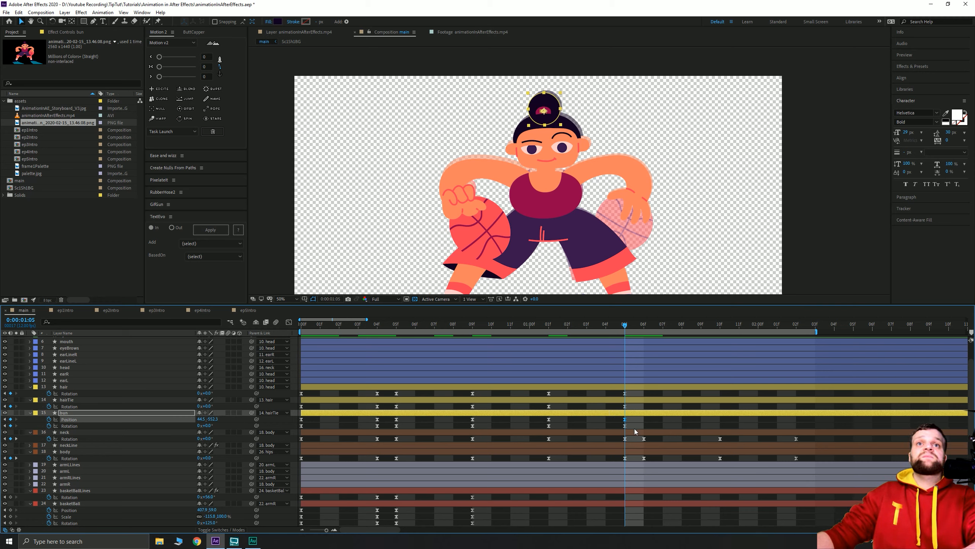
{"action": "left_click_drag", "start_coordinate": [633, 428], "coordinate": [617, 392]}
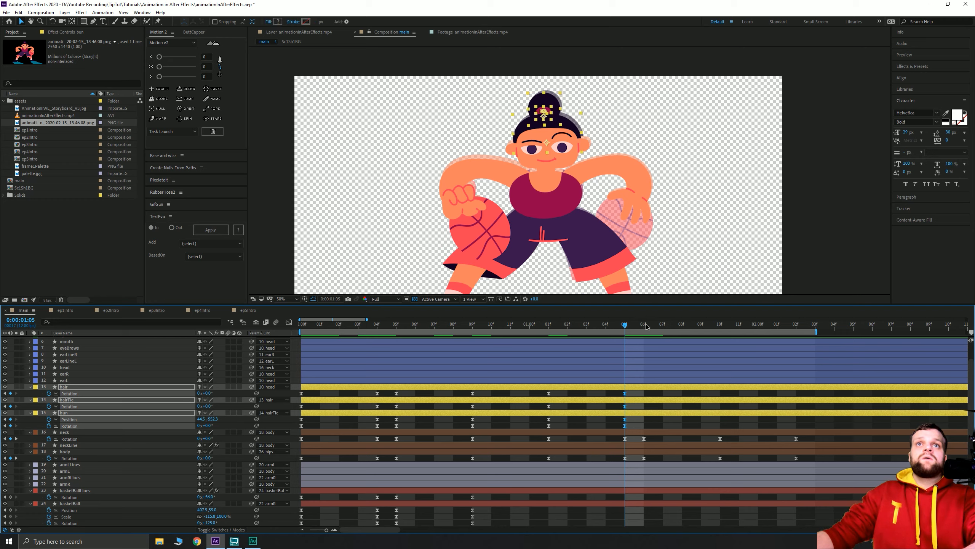
{"action": "left_click", "coordinate": [646, 326]}
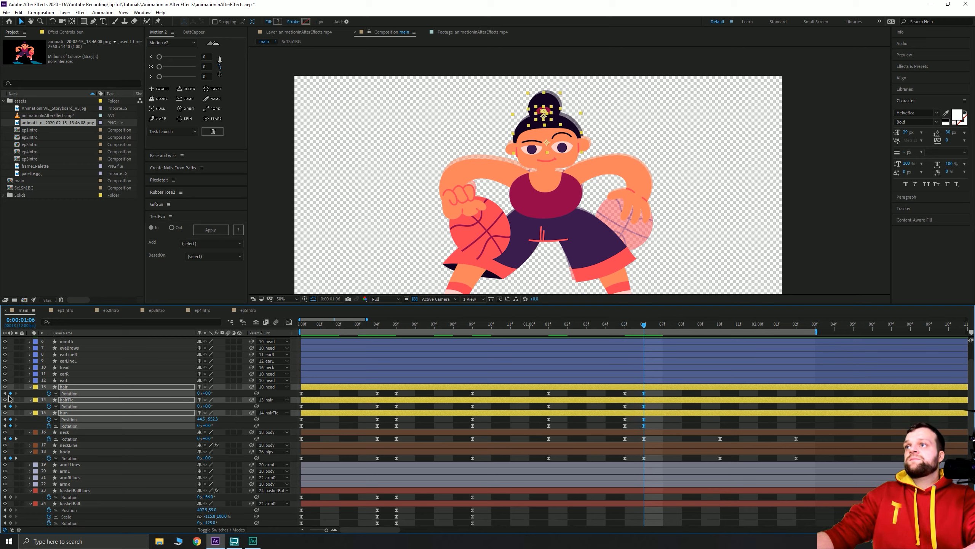
- Key rotation at 0:00:01:10 with 6° for bun, 2° for hairTie and 4° for hair, and hold the pose with keyframes at 0:00:02:02
{"action": "left_click", "coordinate": [720, 327]}
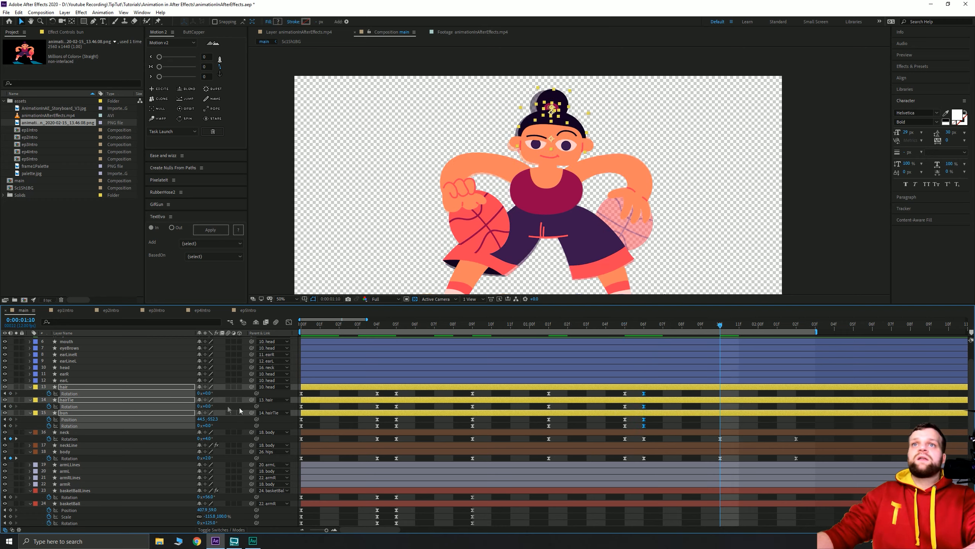
{"action": "left_click", "coordinate": [347, 421]}
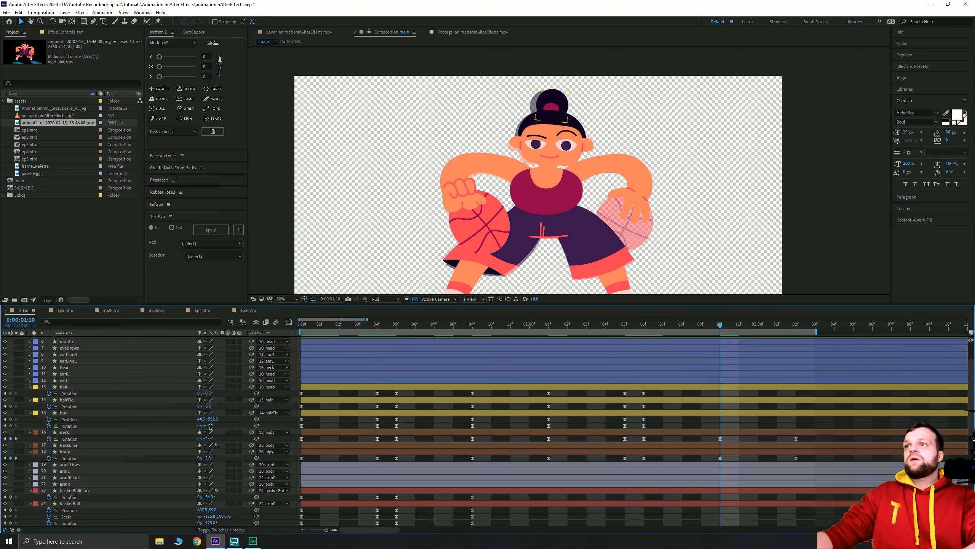
{"action": "type", "text": "6"}
{"action": "key", "text": "Return"}
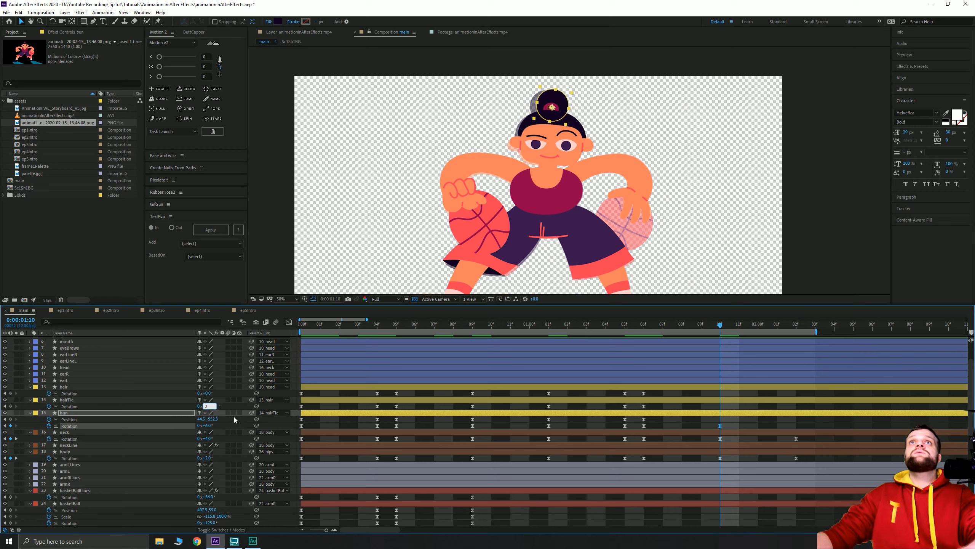
{"action": "key", "text": "Return"}
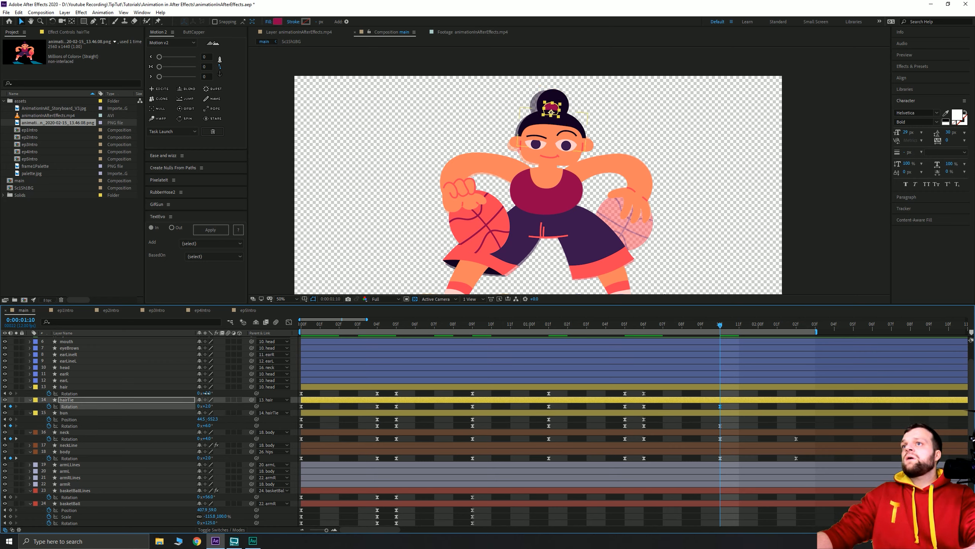
{"action": "left_click_drag", "start_coordinate": [207, 393], "coordinate": [242, 396]}
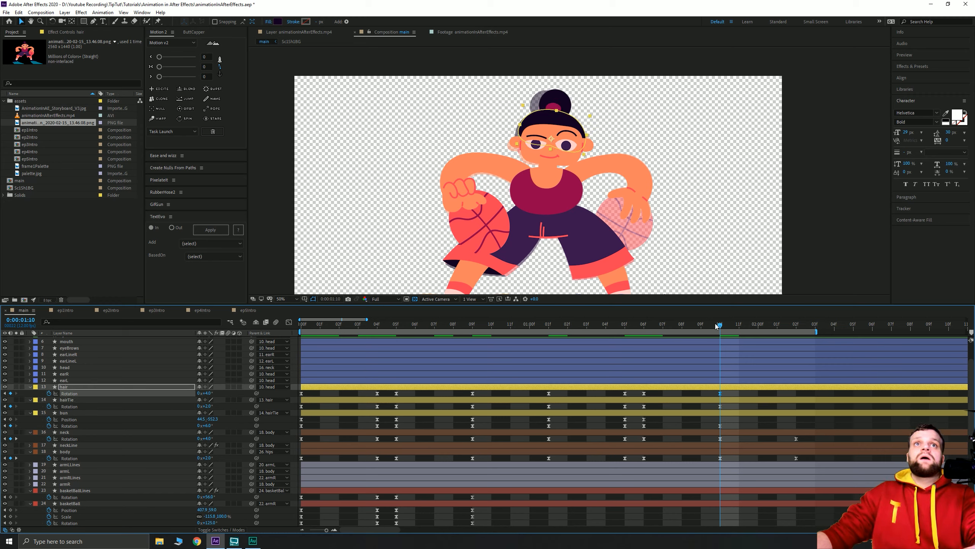
{"action": "left_click", "coordinate": [791, 327]}
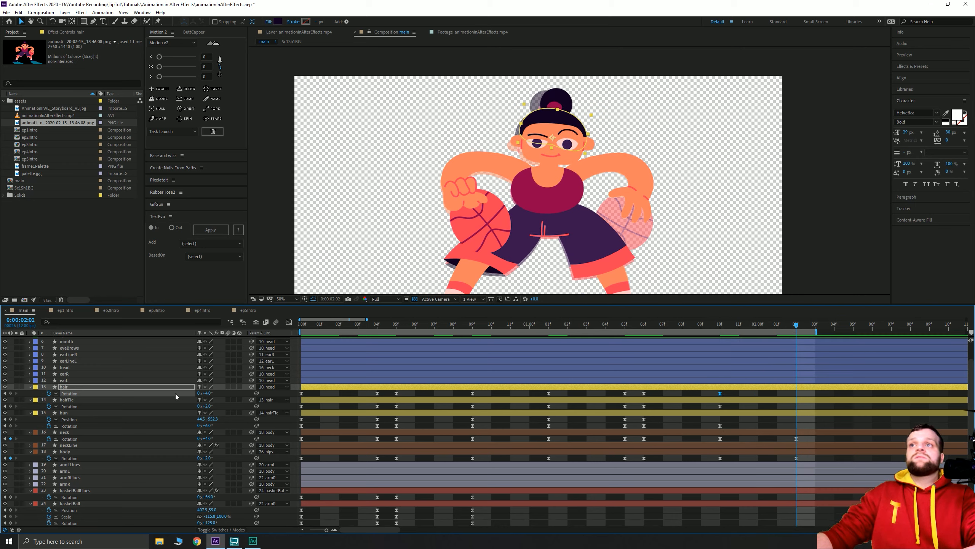
{"action": "left_click_drag", "start_coordinate": [11, 393], "coordinate": [10, 425]}
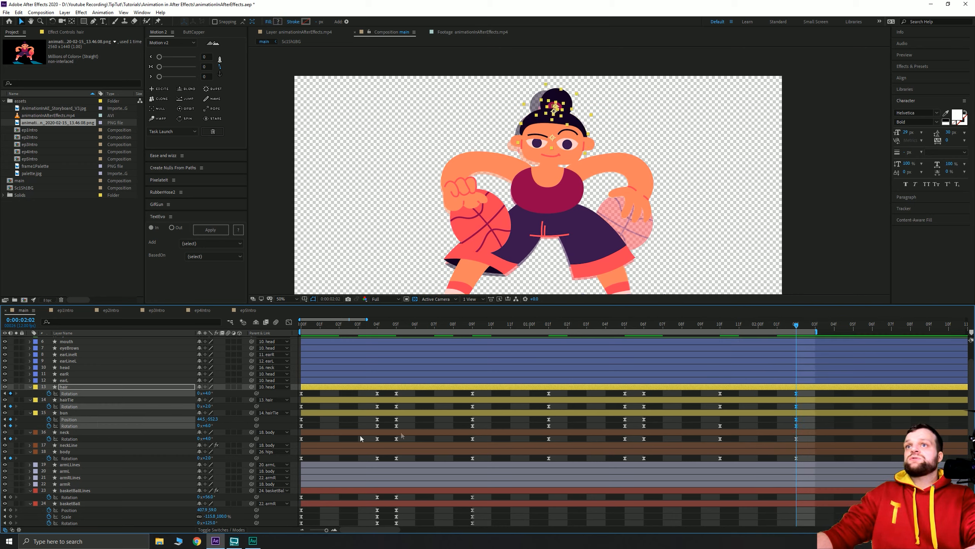
- Compress the hair, hairTie and bun keyframes to start at 0:00:00:02, and preview with the work area extended to about 0:00:02:05
{"action": "left_click_drag", "start_coordinate": [801, 427], "coordinate": [339, 394]}
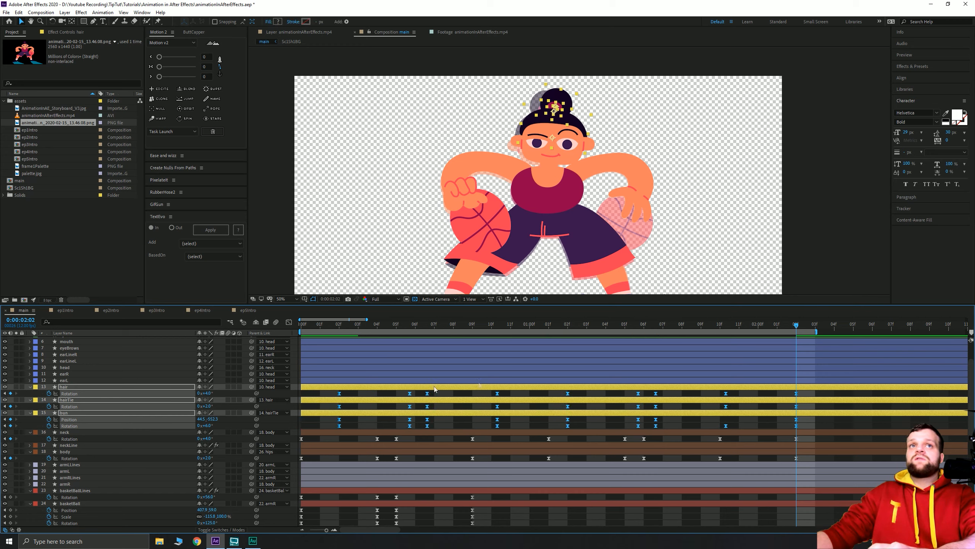
{"action": "left_click_drag", "start_coordinate": [823, 329], "coordinate": [856, 330]}
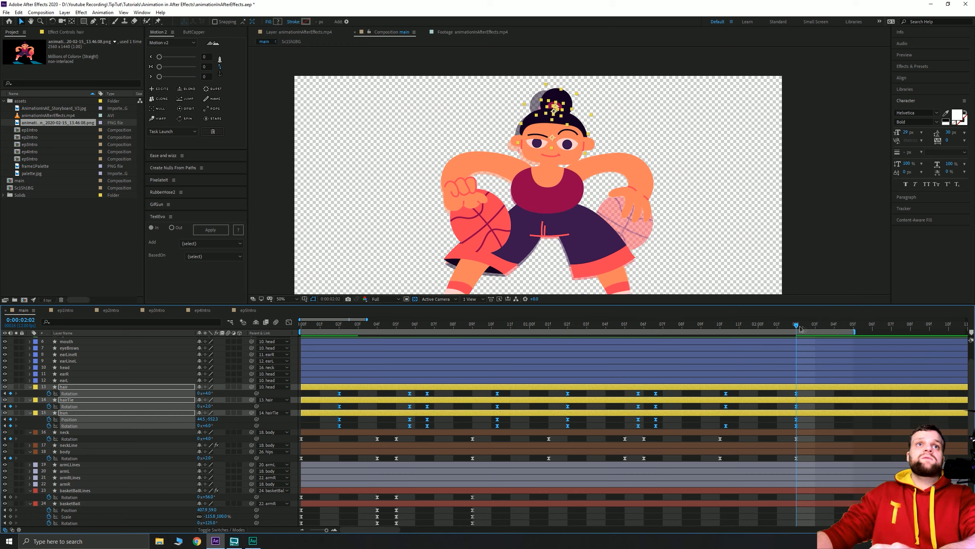
{"action": "key", "text": "space"}
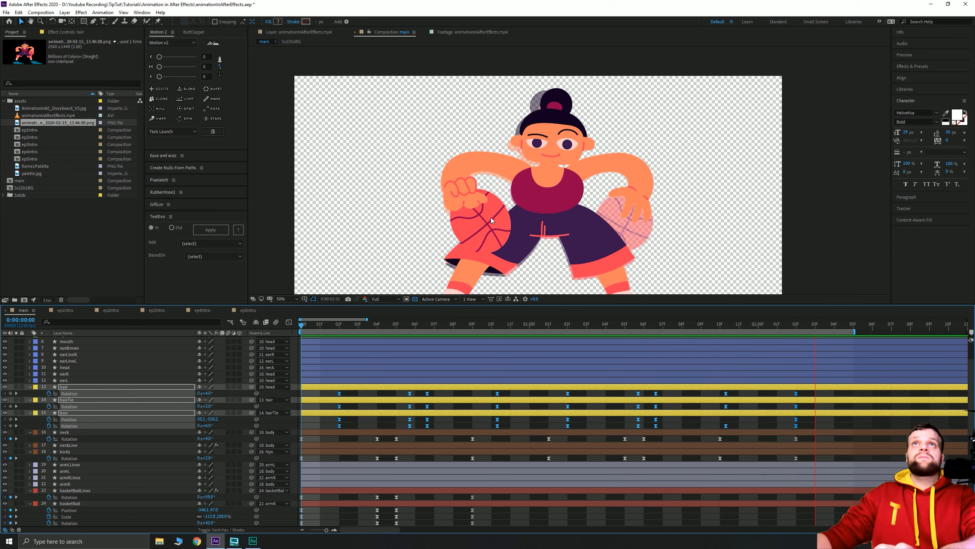
{"action": "key", "text": "comma"}
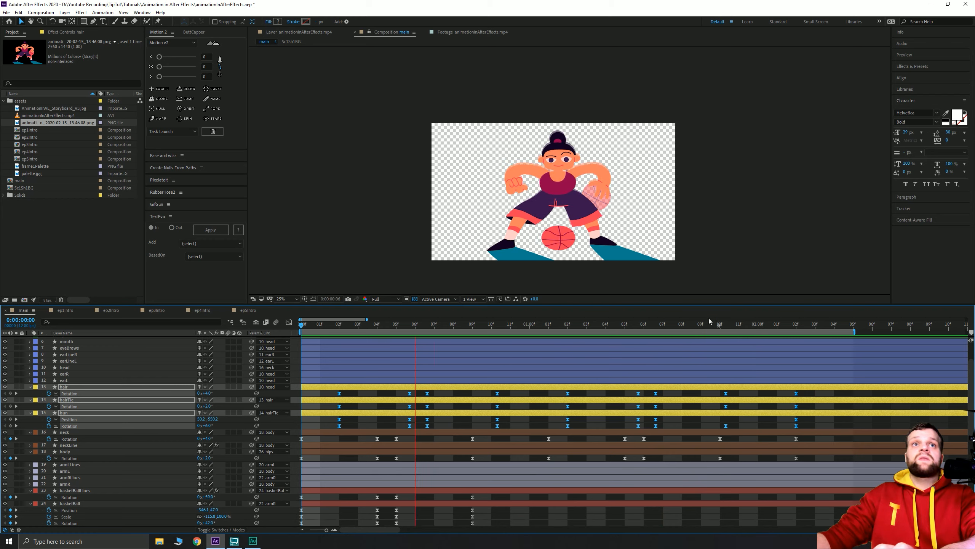
{"action": "key", "text": "space"}
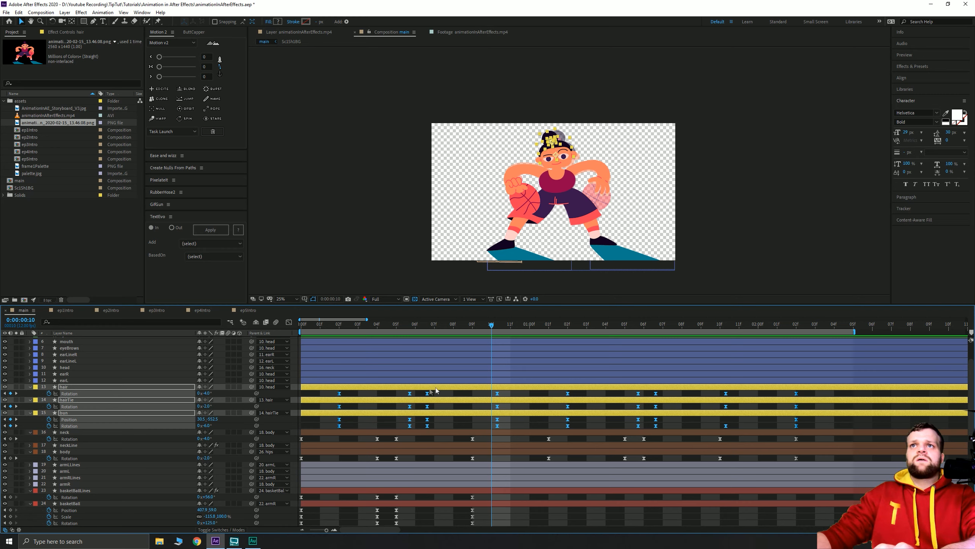
- Restore the original spacing of the hair, hairTie and bun keyframes, shift them to run from 0:00:00:02 to 0:00:02:04, and preview
{"action": "left_click", "coordinate": [339, 325]}
{"action": "left_click", "coordinate": [307, 329]}
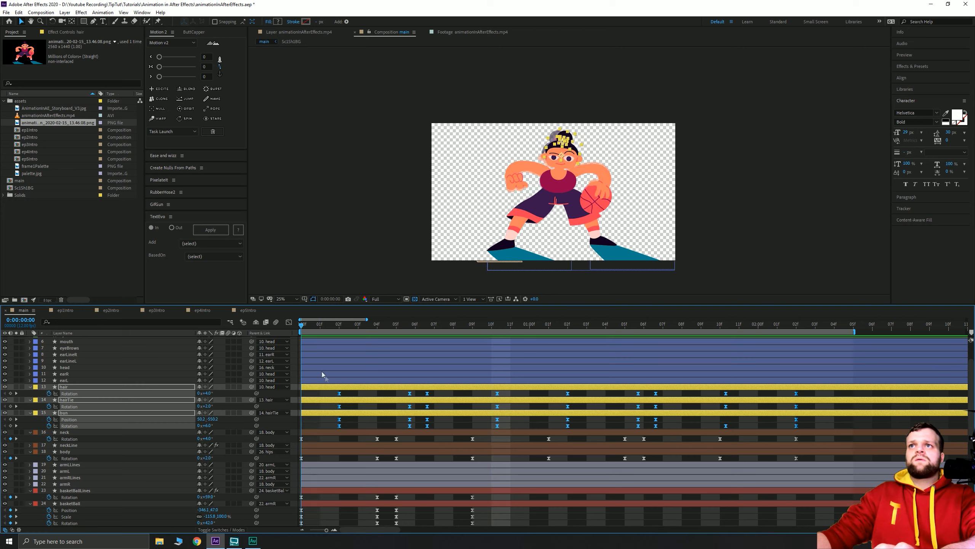
{"action": "left_click_drag", "start_coordinate": [339, 394], "coordinate": [301, 399]}
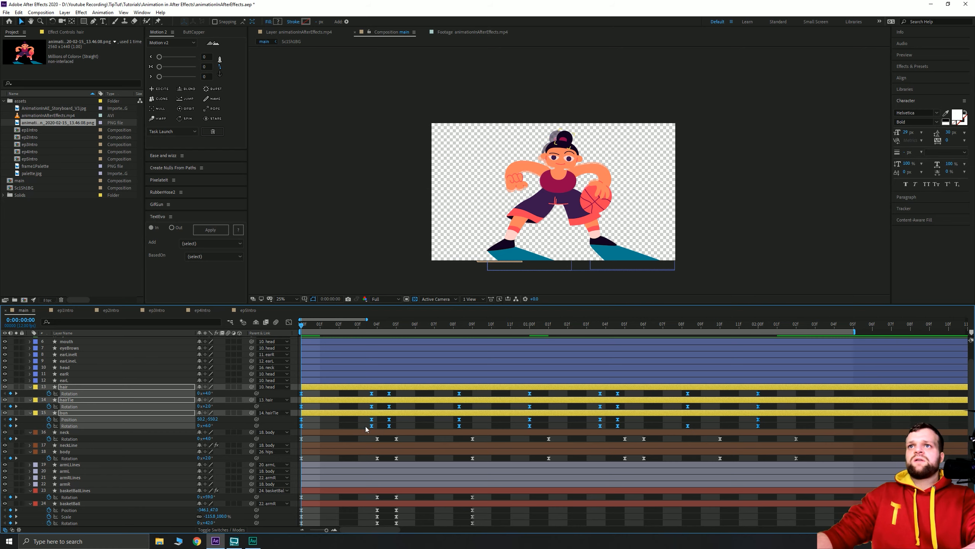
{"action": "left_click", "coordinate": [750, 425]}
{"action": "left_click_drag", "start_coordinate": [582, 421], "coordinate": [768, 389]}
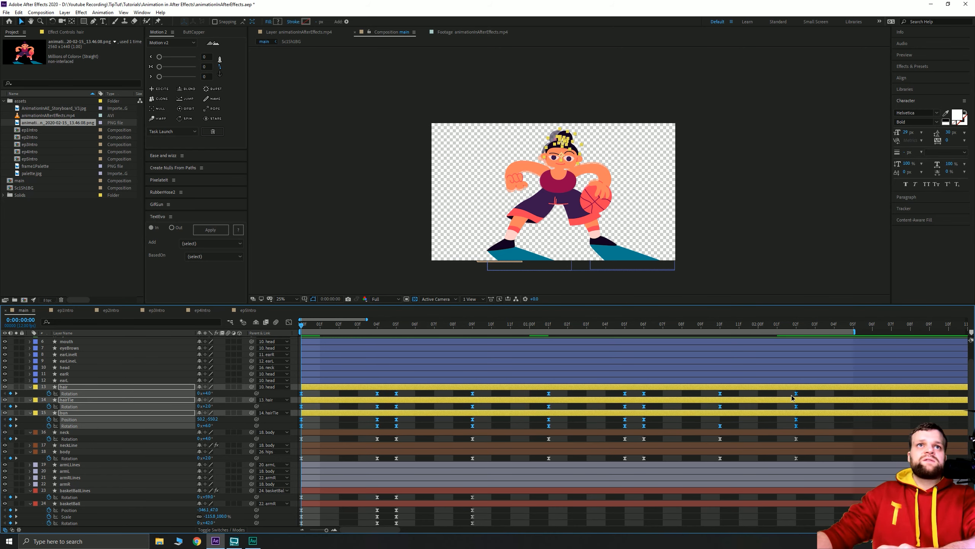
{"action": "left_click_drag", "start_coordinate": [377, 422], "coordinate": [416, 422]}
{"action": "left_click", "coordinate": [806, 423]}
{"action": "key", "text": "space"}
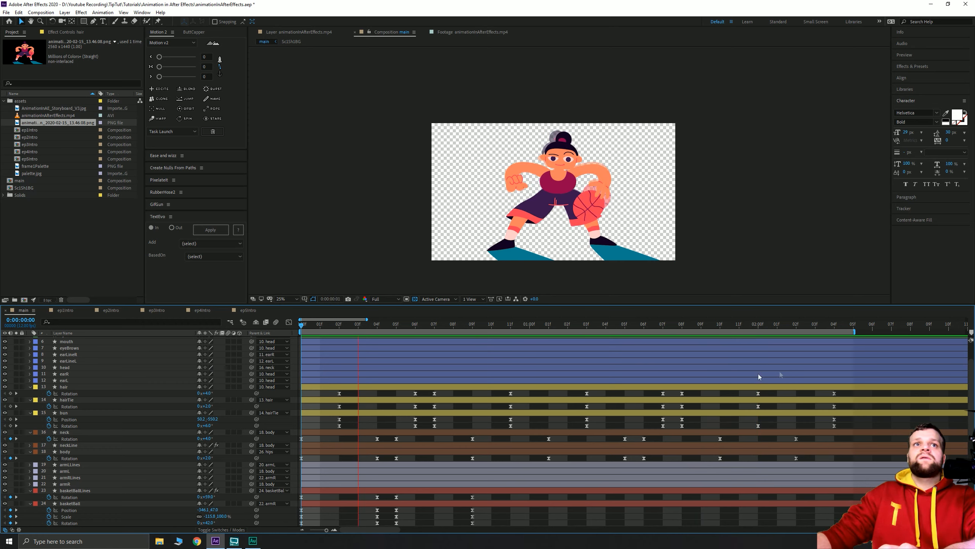
{"action": "key", "text": "space"}
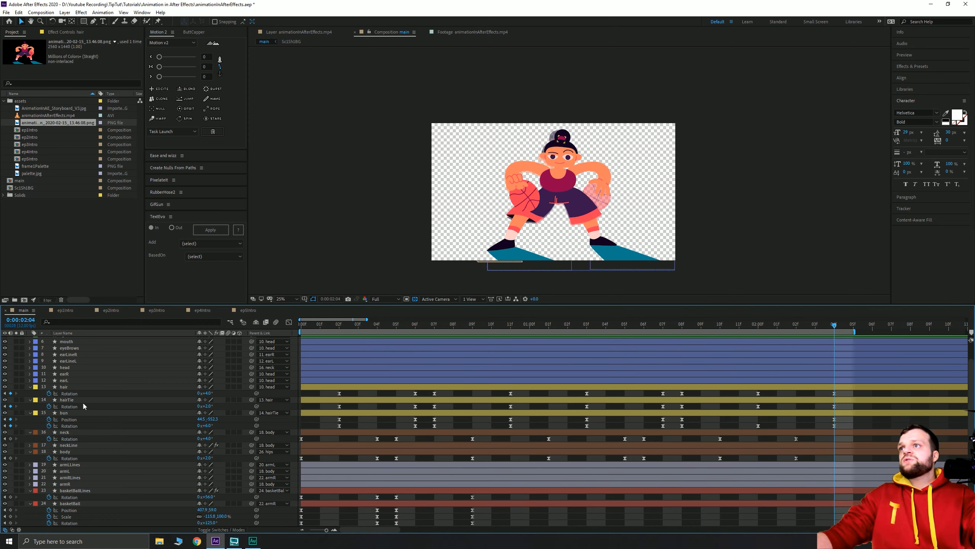
- Nudge the bun's position to about 54, -554 at 0:00:02:04 and preview the animation with the whole figure in view
{"action": "left_click", "coordinate": [71, 414]}
{"action": "key", "text": "shift+Right"}
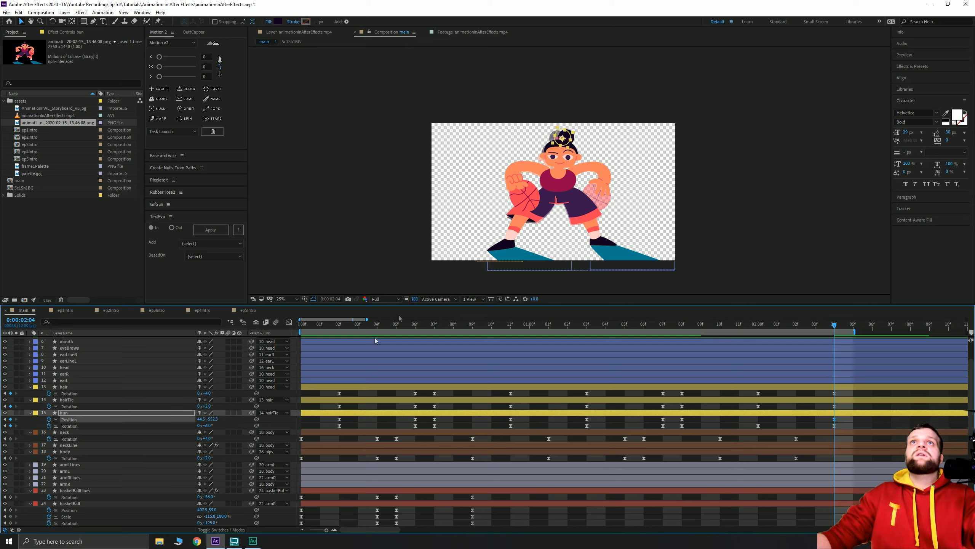
{"action": "scroll", "coordinate": [553, 122], "scroll_direction": "up", "scroll_amount": 2}
{"action": "key", "text": "ctrl+z"}
{"action": "left_click_drag", "start_coordinate": [513, 168], "coordinate": [510, 203]}
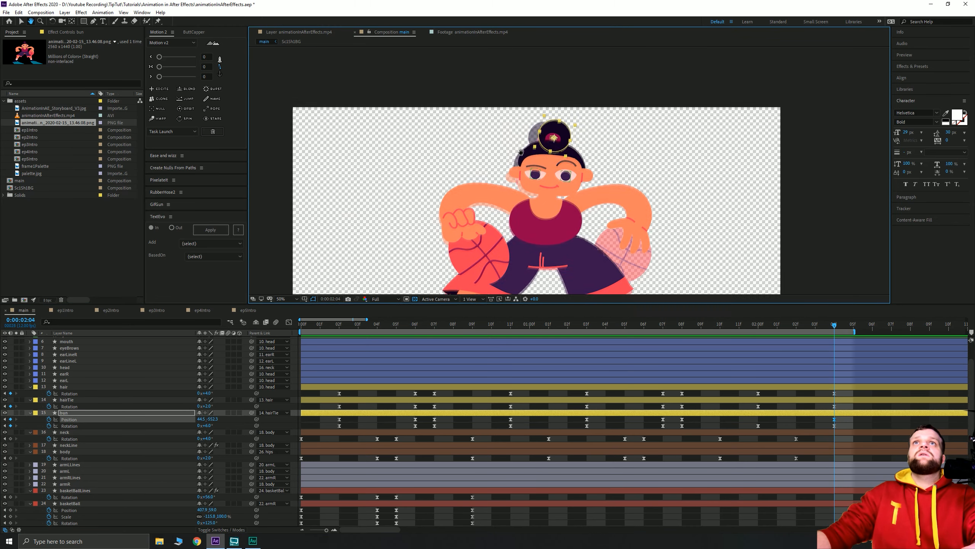
{"action": "key", "text": "Right"}
{"action": "key", "text": "Right"}
{"action": "key", "text": "Right"}
{"action": "key", "text": "Right"}
{"action": "key", "text": "Right"}
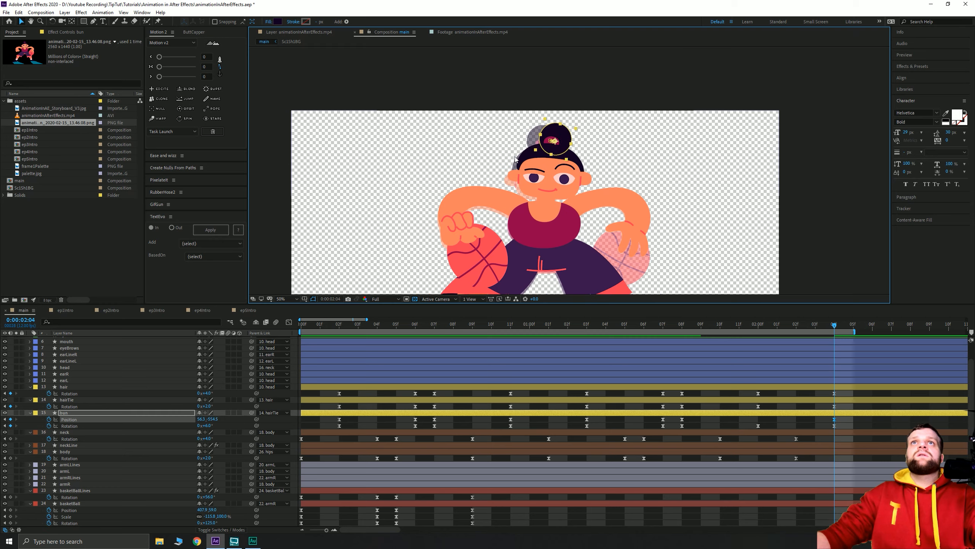
{"action": "left_click_drag", "start_coordinate": [804, 326], "coordinate": [264, 338]}
{"action": "key", "text": "space"}
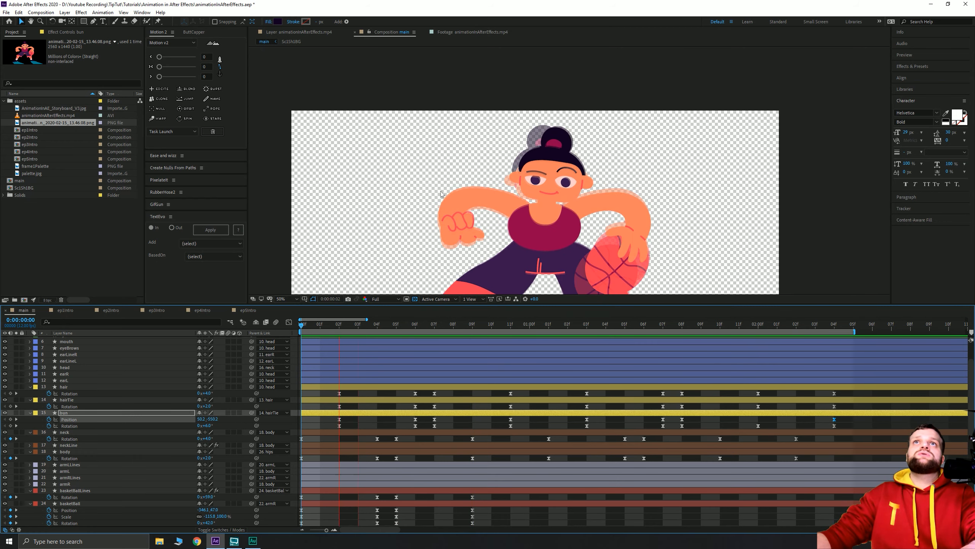
{"action": "scroll", "coordinate": [440, 186], "scroll_direction": "down", "scroll_amount": 1}
{"action": "key", "text": "h"}
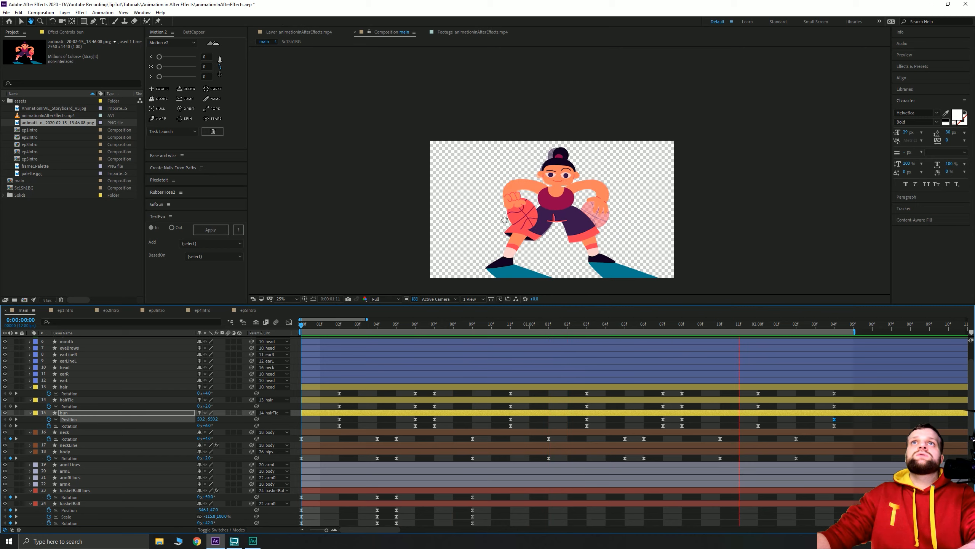
{"action": "key", "text": "v"}
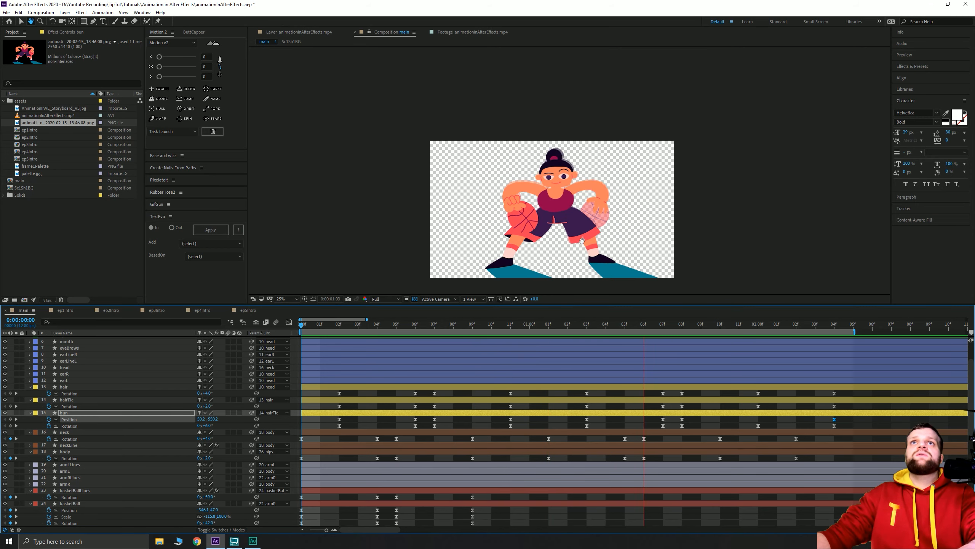
- Show the body layer's position alongside its rotation and start position keyframing at 0:00:01:01
{"action": "left_click", "coordinate": [549, 325]}
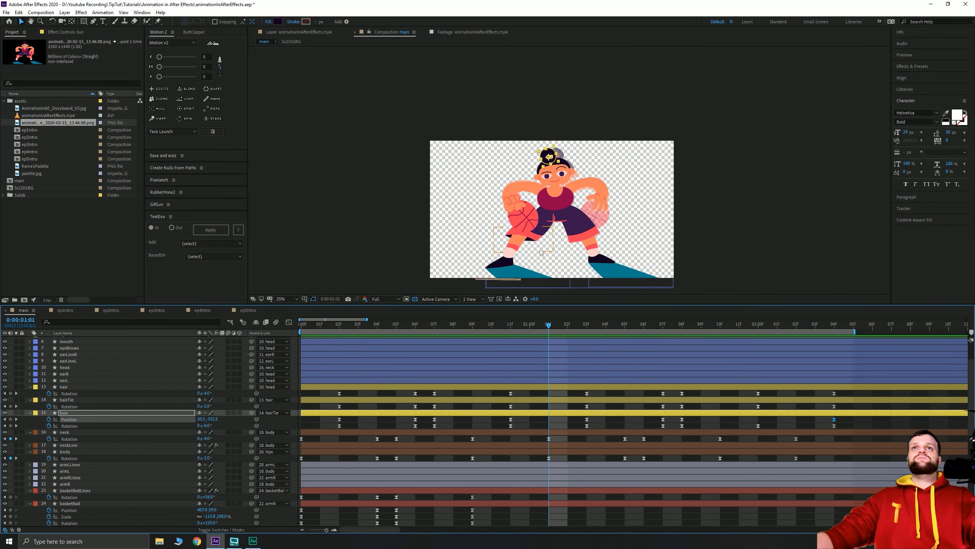
{"action": "left_click", "coordinate": [64, 452]}
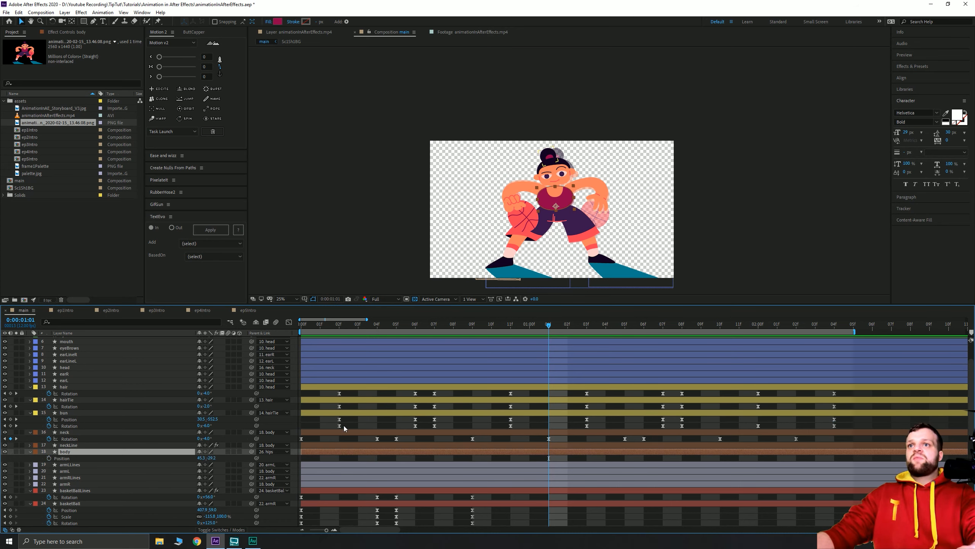
{"action": "key", "text": "shift+r"}
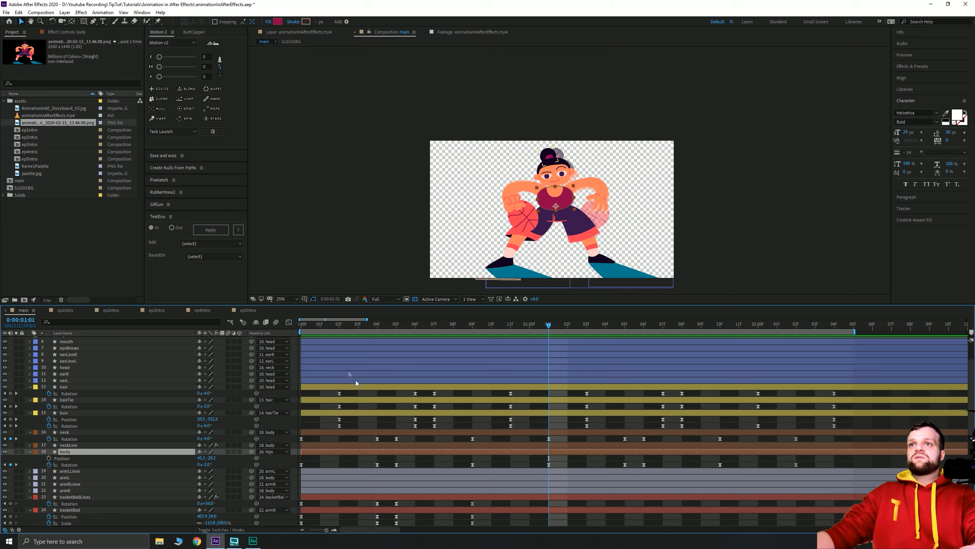
{"action": "left_click_drag", "start_coordinate": [312, 326], "coordinate": [547, 337]}
{"action": "left_click", "coordinate": [65, 458]}
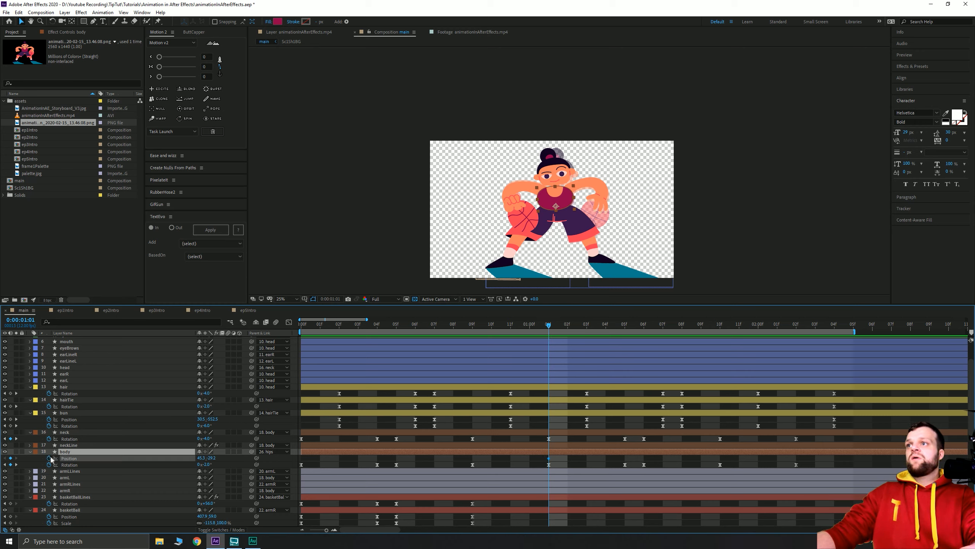
- Nudge the body's position down by 8 pixels at 0:00:01:06, to a vertical value of about -21.2
{"action": "left_click_drag", "start_coordinate": [549, 327], "coordinate": [644, 330]}
{"action": "key", "text": "Down"}
{"action": "key", "text": "Down"}
{"action": "key", "text": "Down"}
{"action": "key", "text": "Down"}
{"action": "key", "text": "Down"}
{"action": "key", "text": "Down"}
{"action": "key", "text": "Down"}
{"action": "key", "text": "Down"}
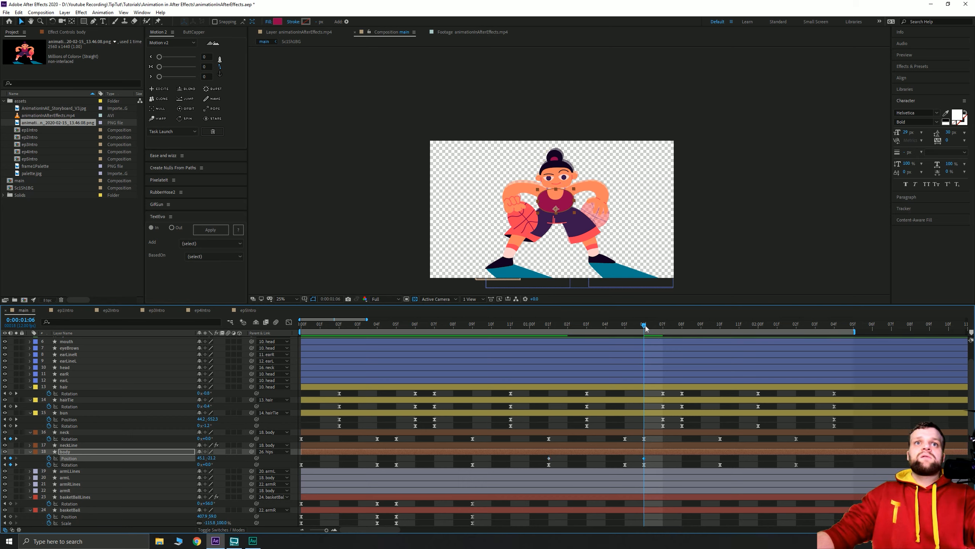
- Add a body position keyframe at 0:00:01:10, easy ease all three body position keyframes, and preview the animation
{"action": "left_click_drag", "start_coordinate": [645, 328], "coordinate": [720, 330]}
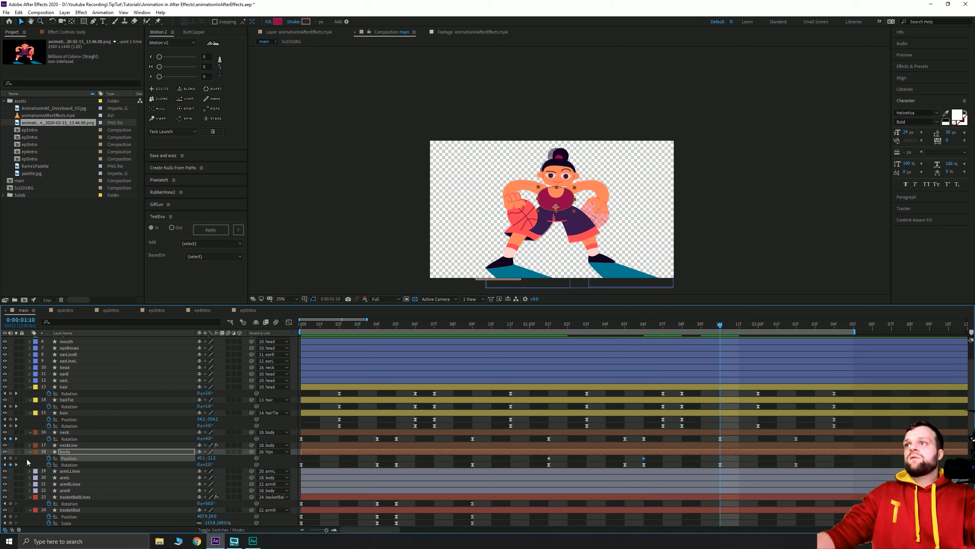
{"action": "left_click_drag", "start_coordinate": [542, 460], "coordinate": [730, 465]}
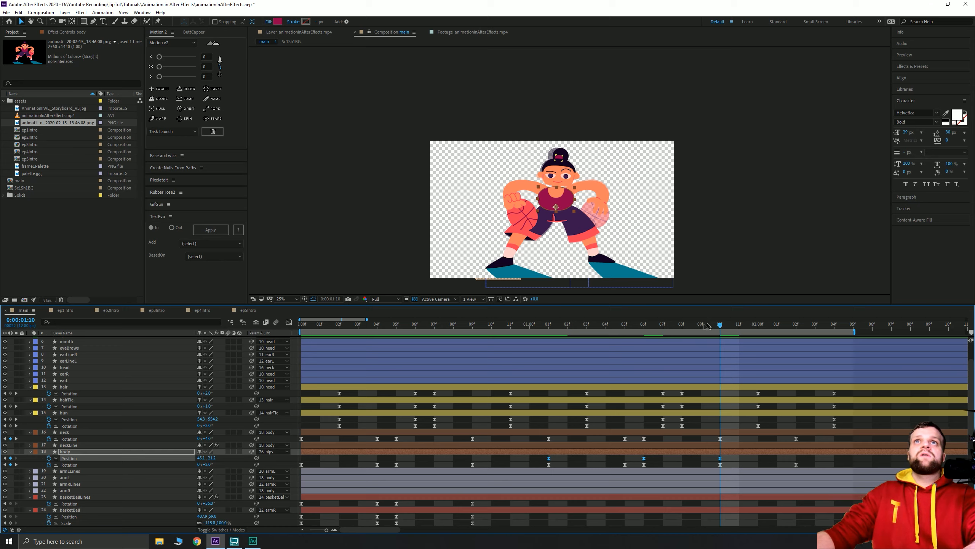
{"action": "left_click_drag", "start_coordinate": [709, 325], "coordinate": [234, 332]}
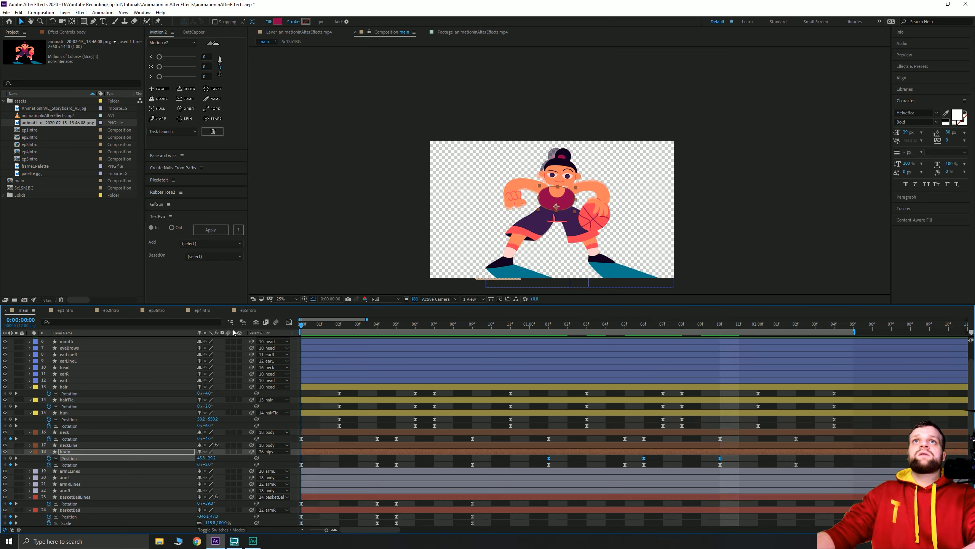
{"action": "key", "text": "space"}
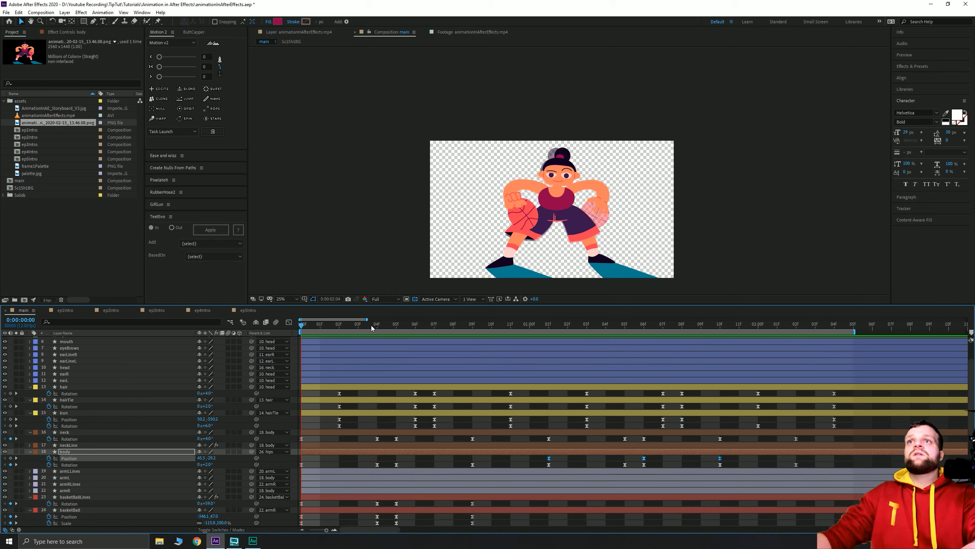
{"action": "key", "text": "space"}
{"action": "left_click", "coordinate": [315, 455]}
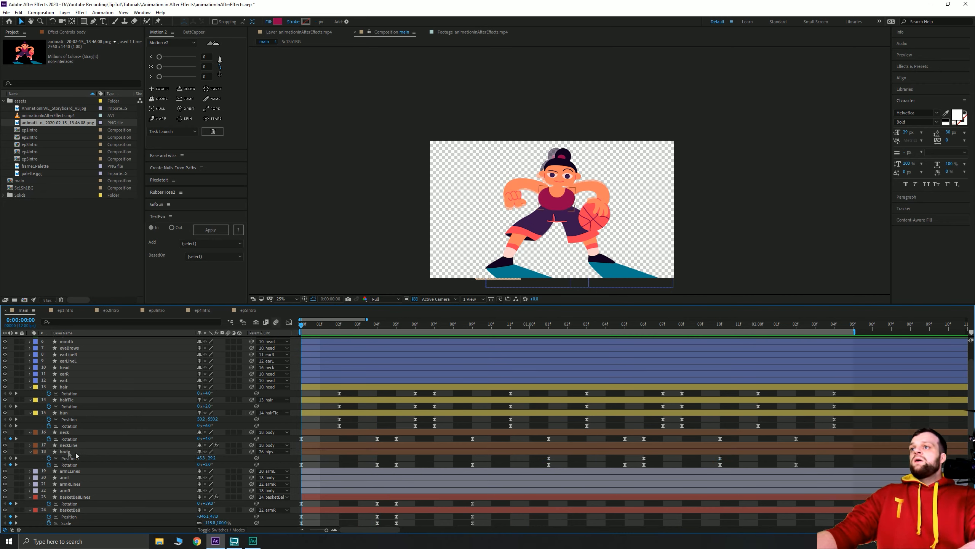
- Keyframe the basketBallLines rotation at about 36° at 0:00:01:01
{"action": "scroll", "coordinate": [90, 467], "scroll_direction": "down", "scroll_amount": 2}
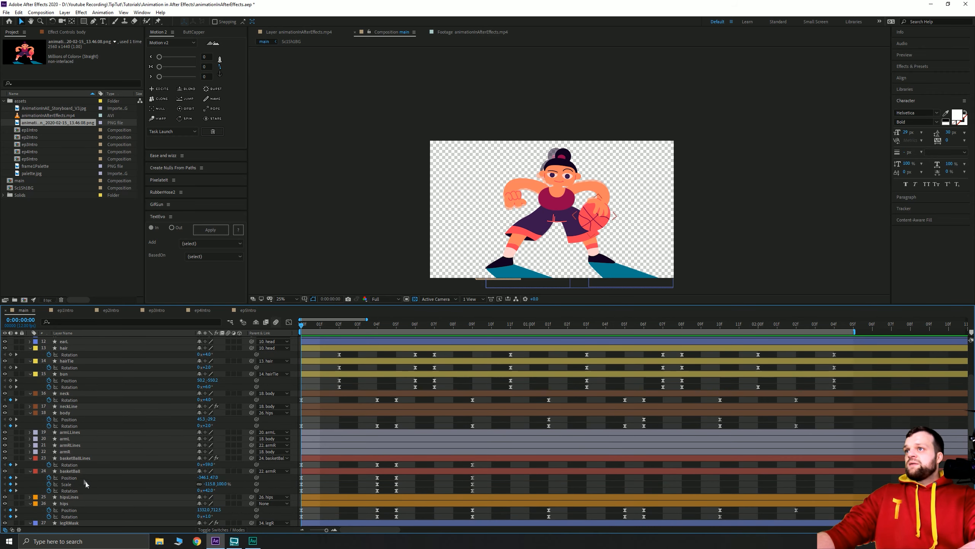
{"action": "left_click", "coordinate": [90, 470]}
{"action": "left_click_drag", "start_coordinate": [302, 328], "coordinate": [545, 386]}
{"action": "left_click", "coordinate": [99, 459]}
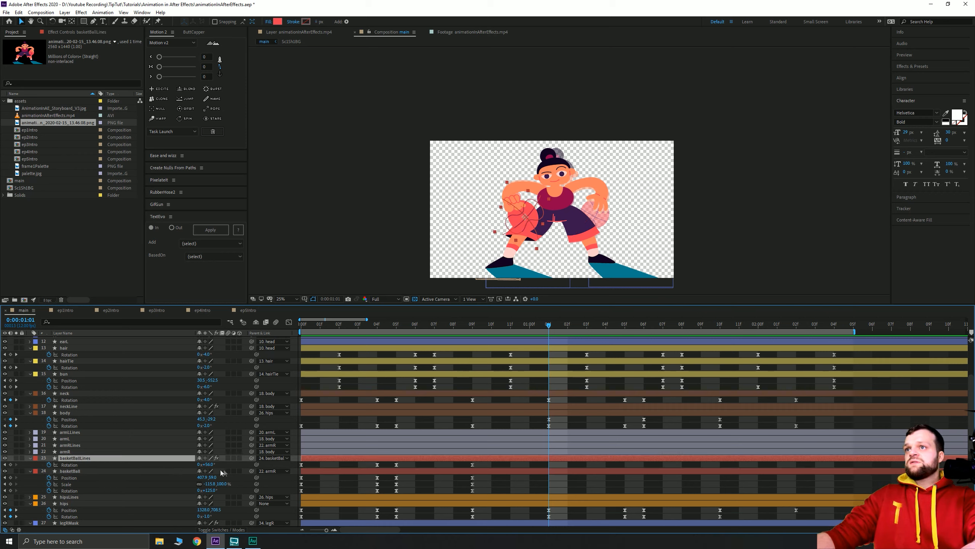
{"action": "left_click_drag", "start_coordinate": [209, 464], "coordinate": [203, 464]}
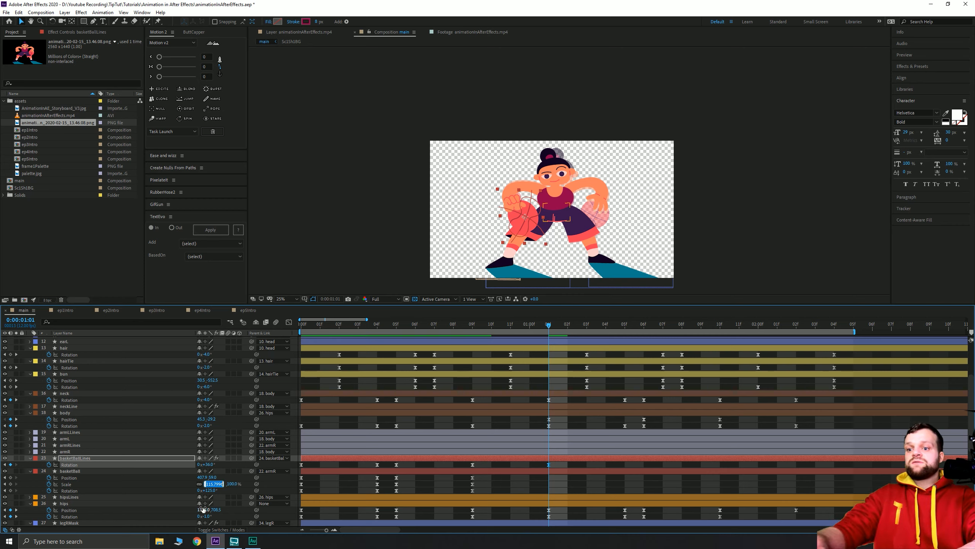
{"action": "left_click_drag", "start_coordinate": [210, 484], "coordinate": [212, 484]}
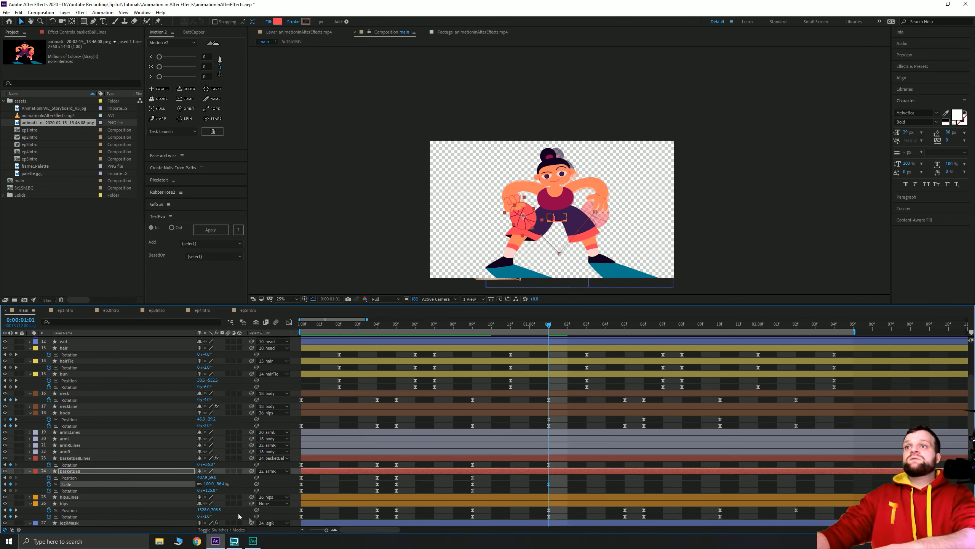
{"action": "key", "text": "ctrl+z"}
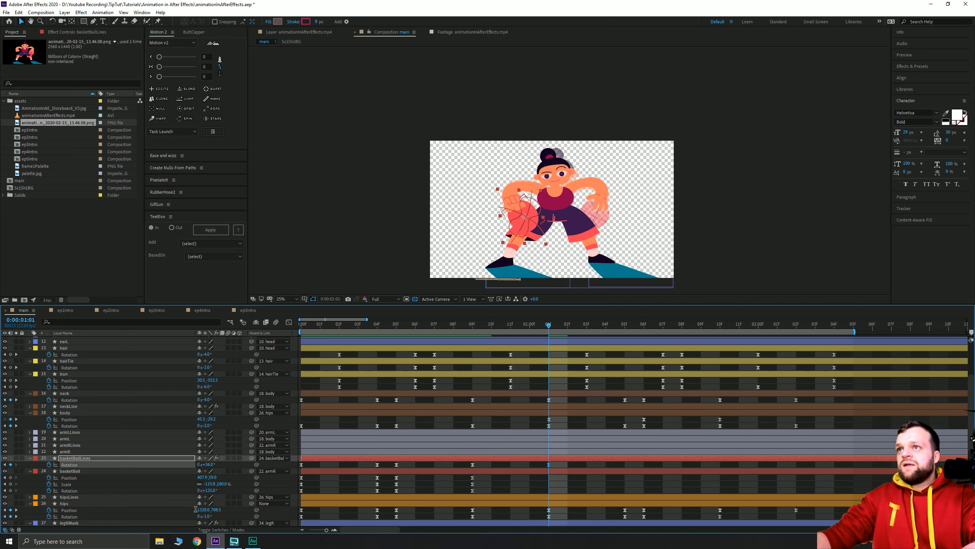
{"action": "left_click", "coordinate": [211, 484]}
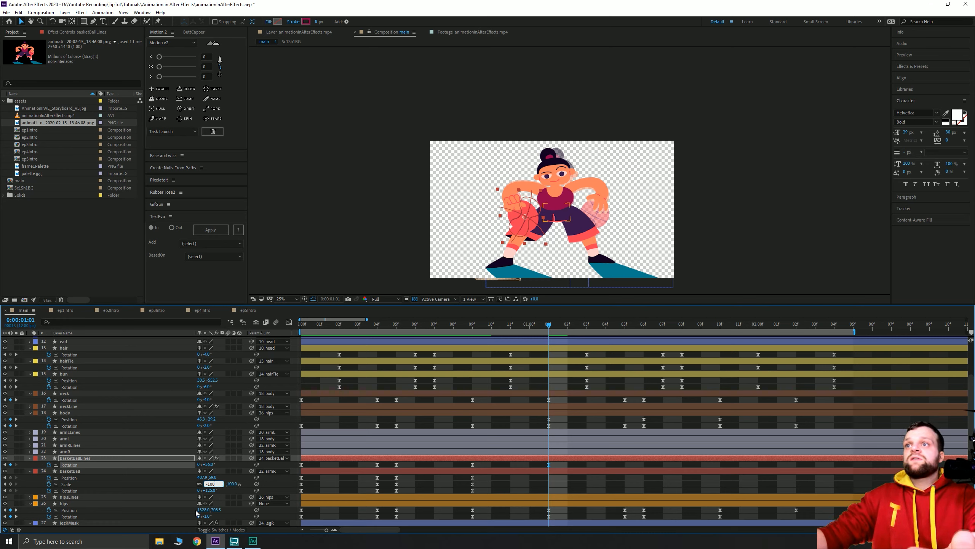
{"action": "key", "text": "Return"}
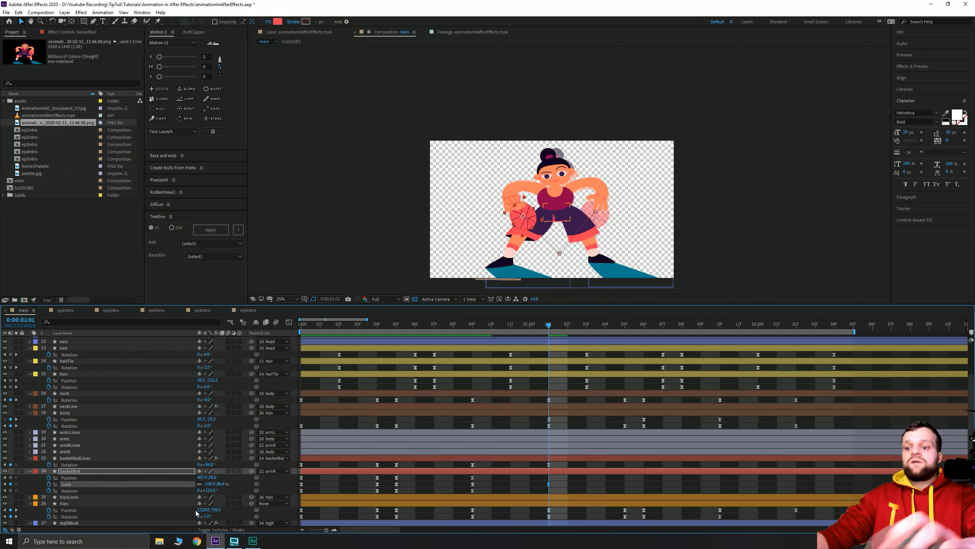
{"action": "key", "text": "ctrl+z"}
- Unlink the basketBall's scale proportions and keyframe the scale at -100, 100% at 0:00:01:01
{"action": "left_click", "coordinate": [210, 484]}
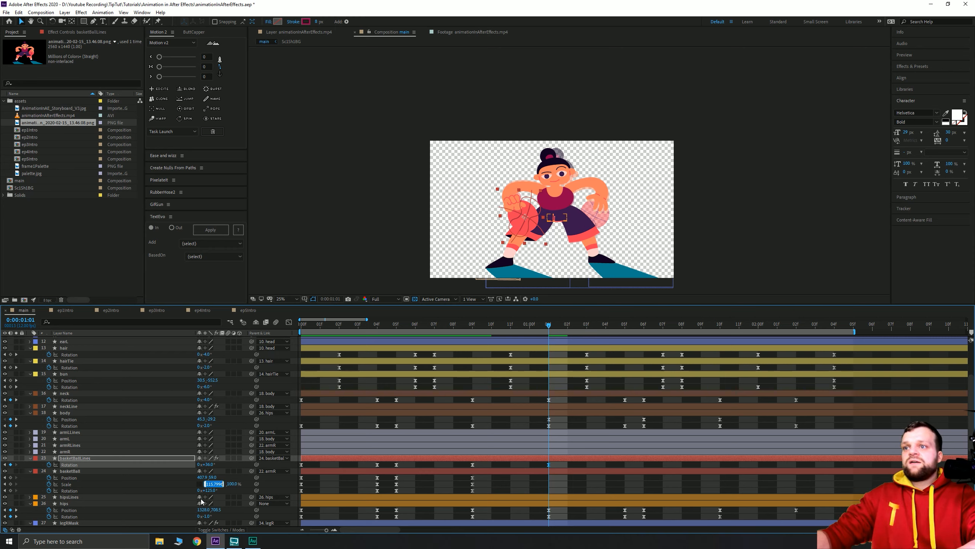
{"action": "type", "text": "-100"}
{"action": "key", "text": "Return"}
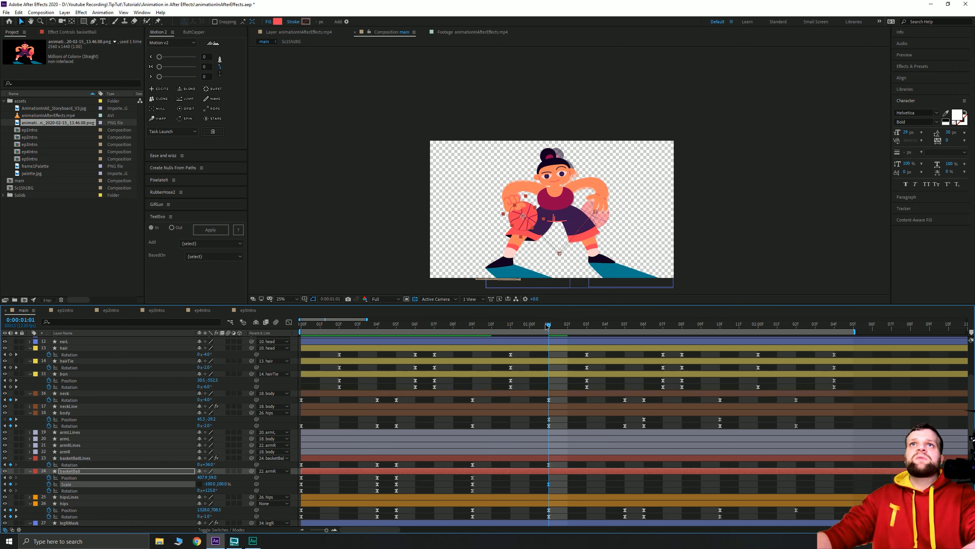
{"action": "left_click_drag", "start_coordinate": [547, 326], "coordinate": [546, 353]}
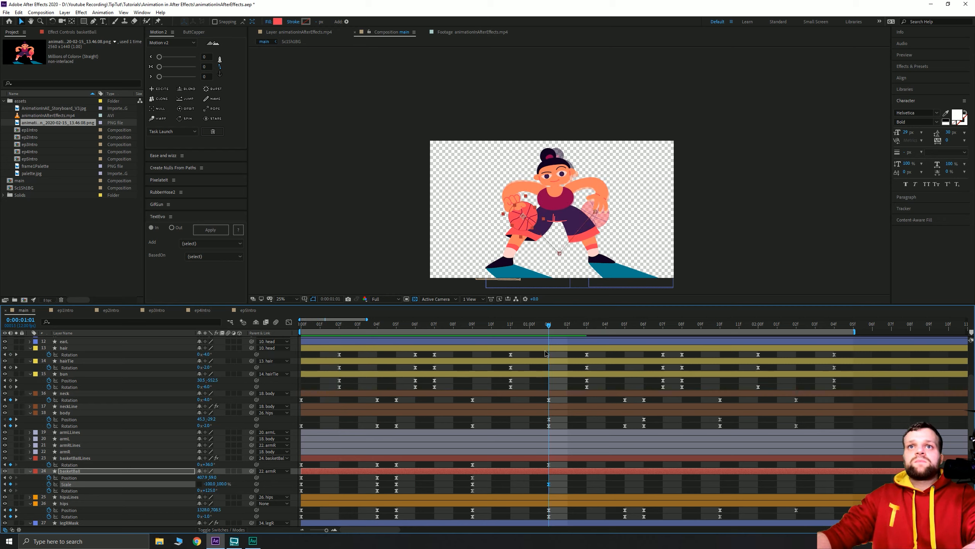
- Set the basketBall's scale keyframe at 0:00:00:09 to -100, 100%
{"action": "left_click", "coordinate": [460, 486]}
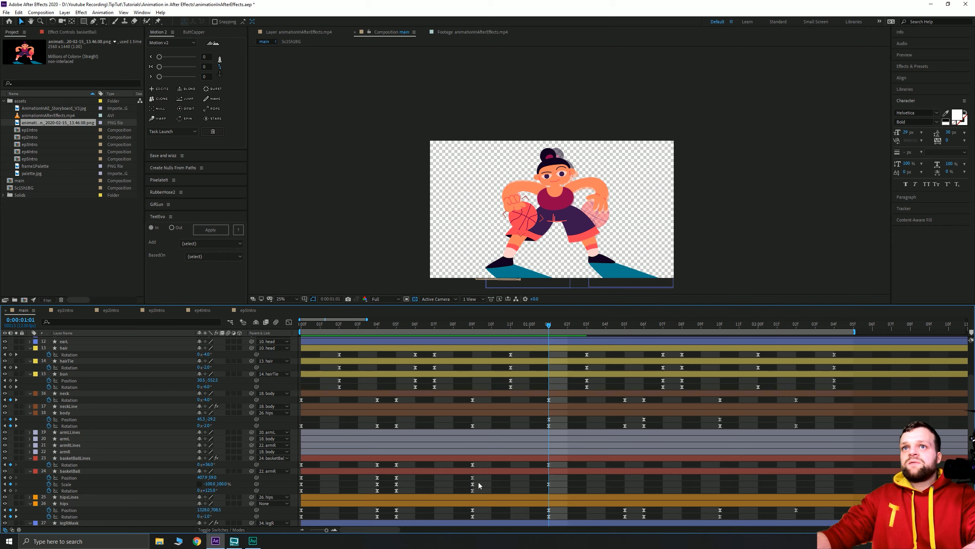
{"action": "left_click", "coordinate": [473, 484]}
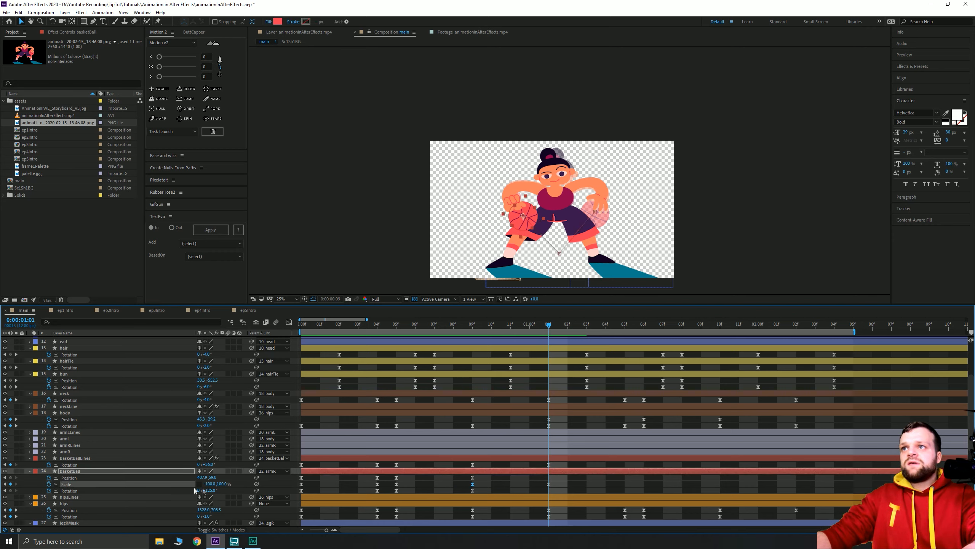
{"action": "key", "text": "j"}
{"action": "left_click", "coordinate": [209, 484]}
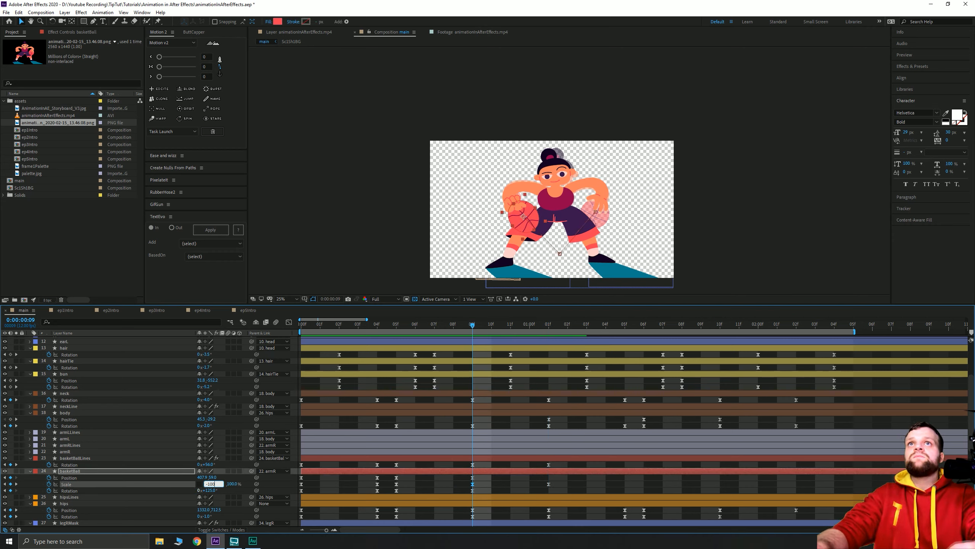
{"action": "key", "text": "Return"}
- Set the basketBall's scale to -100, 100% at 0:00:00:00 and scrub through to 0:00:00:09
{"action": "left_click_drag", "start_coordinate": [469, 331], "coordinate": [247, 352]}
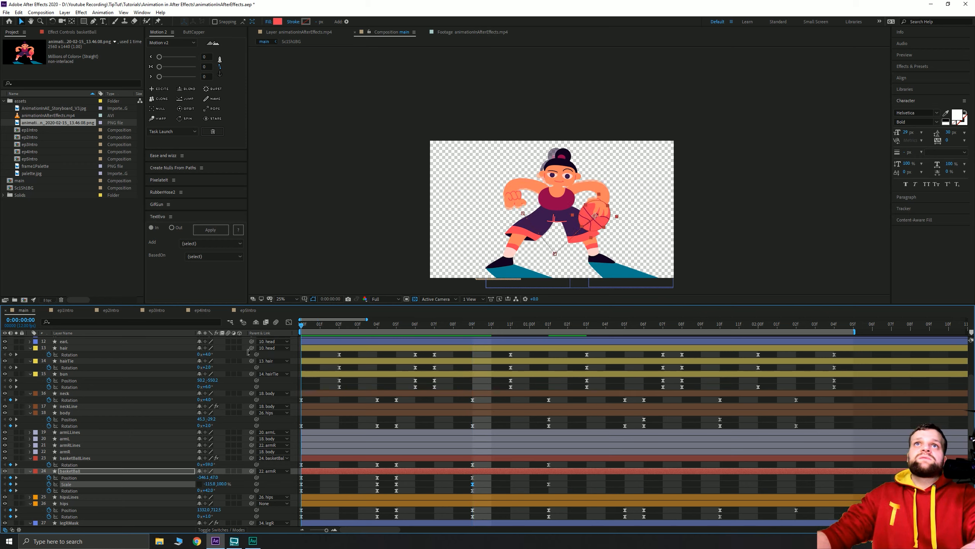
{"action": "left_click", "coordinate": [210, 483]}
{"action": "type", "text": "-100"}
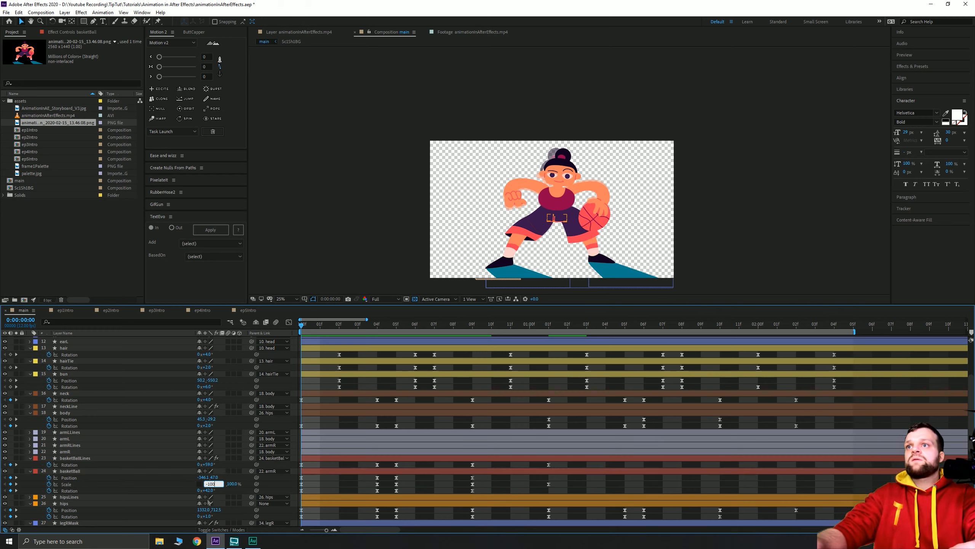
{"action": "key", "text": "Return"}
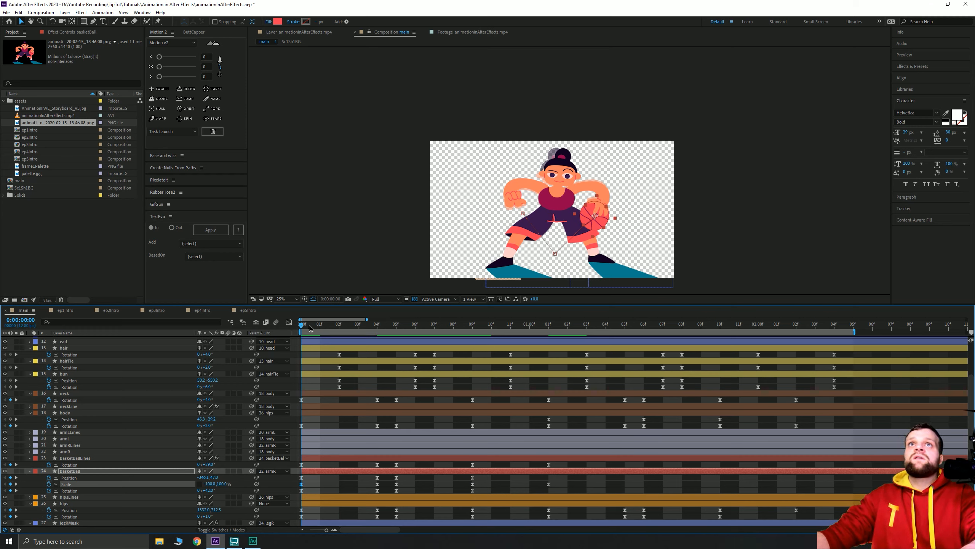
{"action": "left_click_drag", "start_coordinate": [311, 327], "coordinate": [474, 346]}
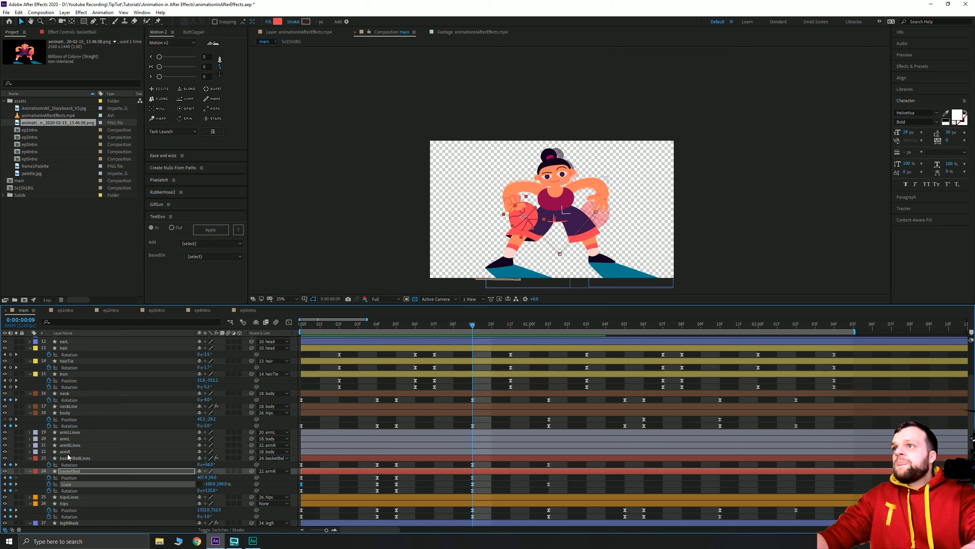
- Convert the basketBallLines rotation keyframe at 0:00:00:09 to linear and preview the ball's spin
{"action": "left_click", "coordinate": [461, 458]}
{"action": "left_click", "coordinate": [472, 465]}
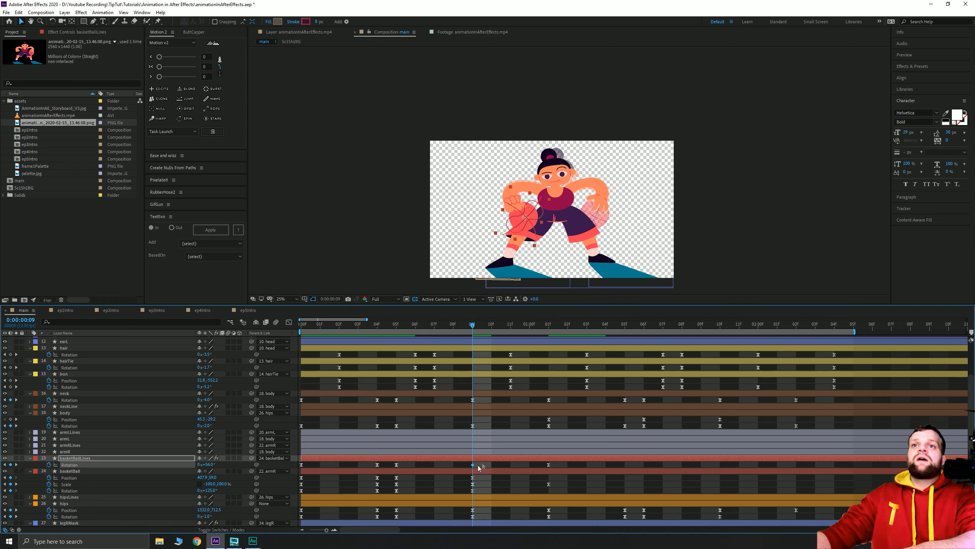
{"action": "left_click_drag", "start_coordinate": [466, 326], "coordinate": [383, 339]}
{"action": "key", "text": "space"}
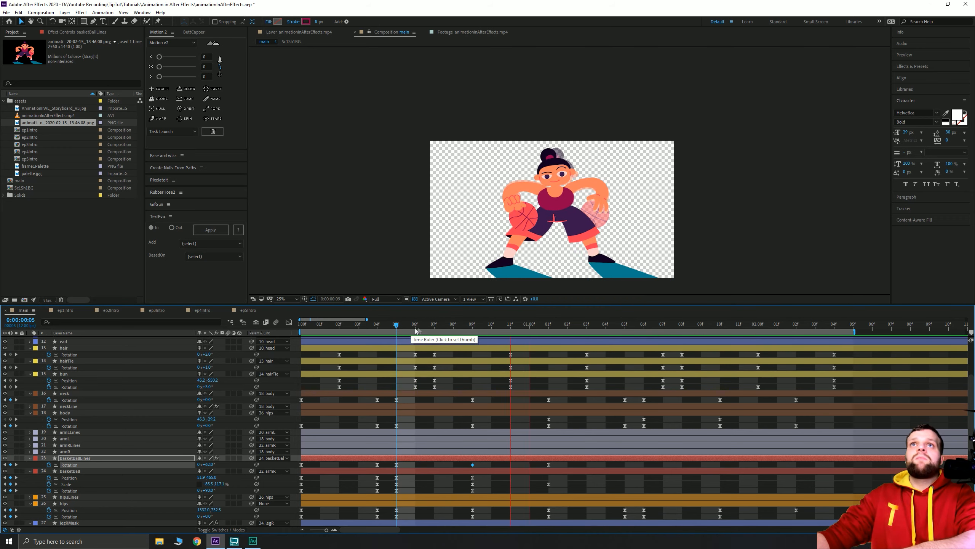
- Move the last basketBallLines rotation keyframe to 0:00:01:05 and preview the ball motion from several start times
{"action": "left_click_drag", "start_coordinate": [607, 469], "coordinate": [621, 465]}
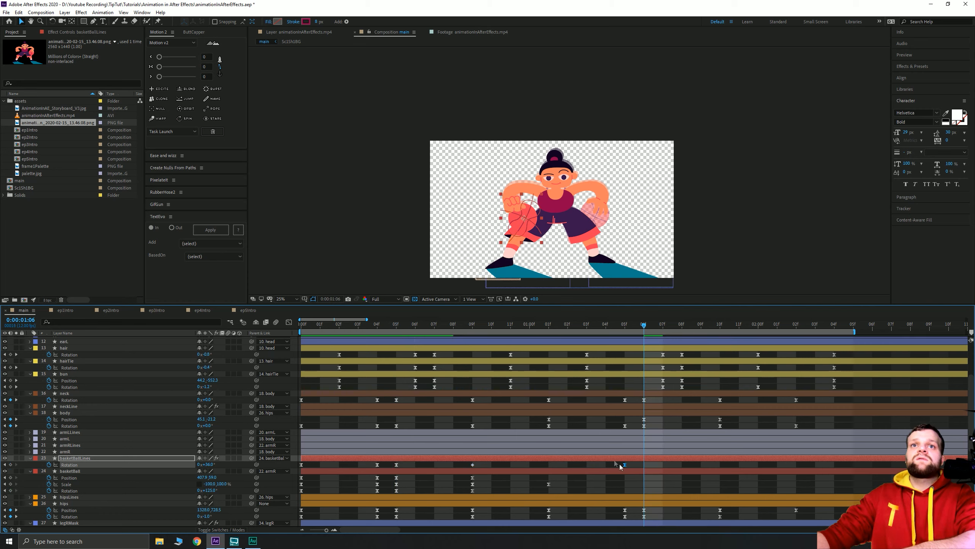
{"action": "left_click", "coordinate": [453, 326]}
{"action": "key", "text": "space"}
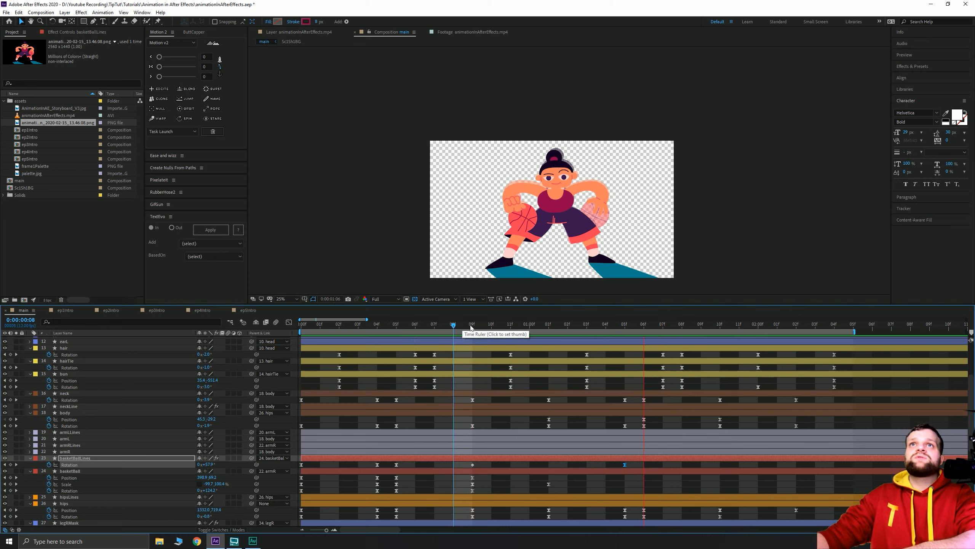
{"action": "left_click", "coordinate": [380, 326]}
{"action": "key", "text": "space"}
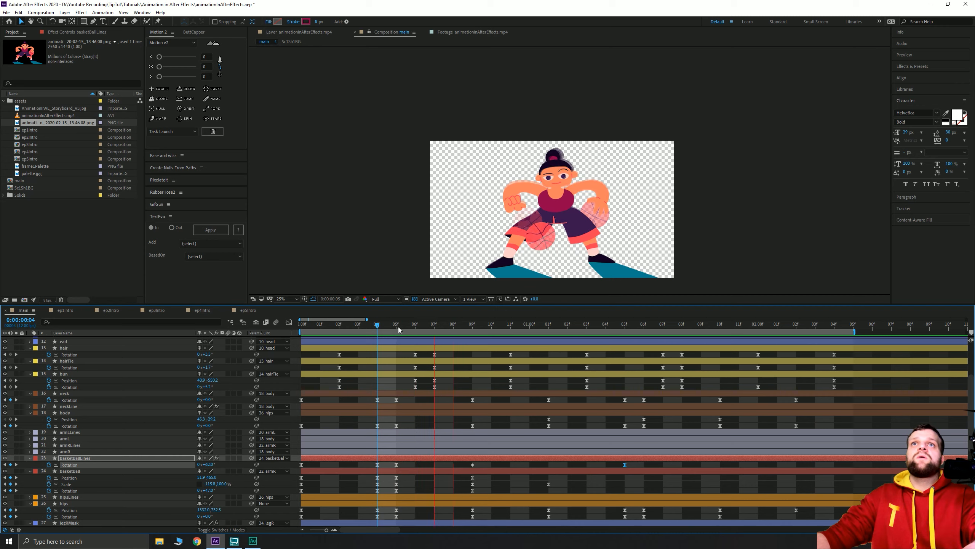
{"action": "left_click", "coordinate": [452, 324]}
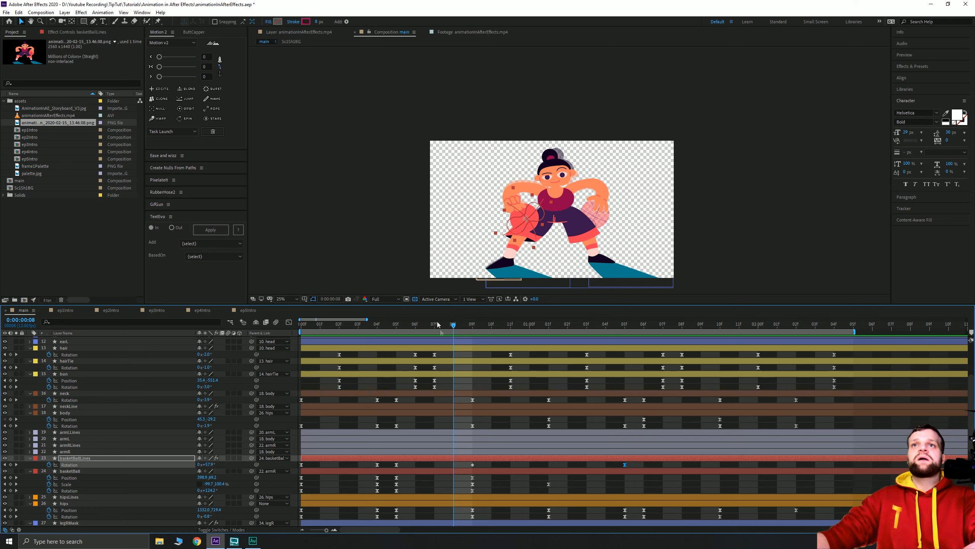
- Add hold-value position and rotation keyframes to the basketBall at 0:00:01:01
{"action": "left_click_drag", "start_coordinate": [460, 331], "coordinate": [545, 357]}
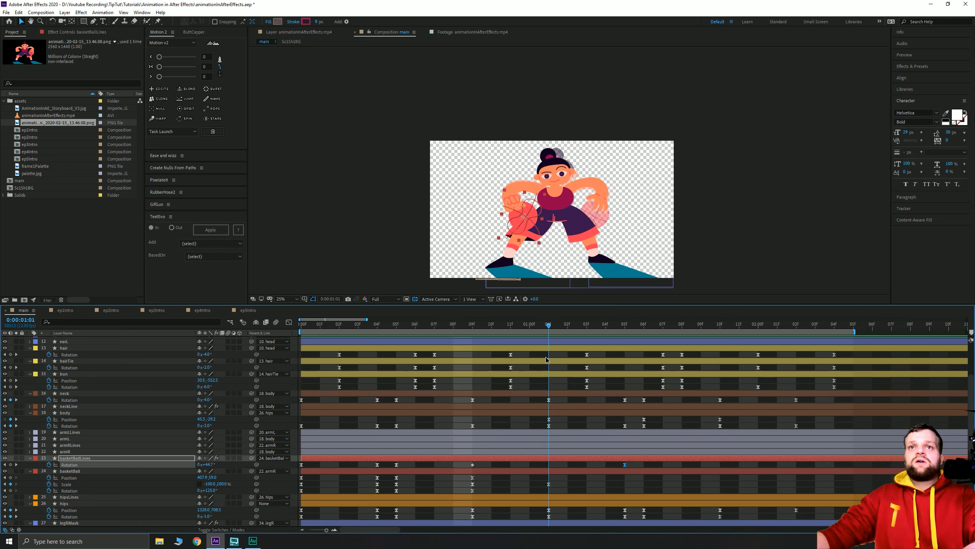
{"action": "left_click", "coordinate": [10, 490]}
{"action": "left_click", "coordinate": [11, 477]}
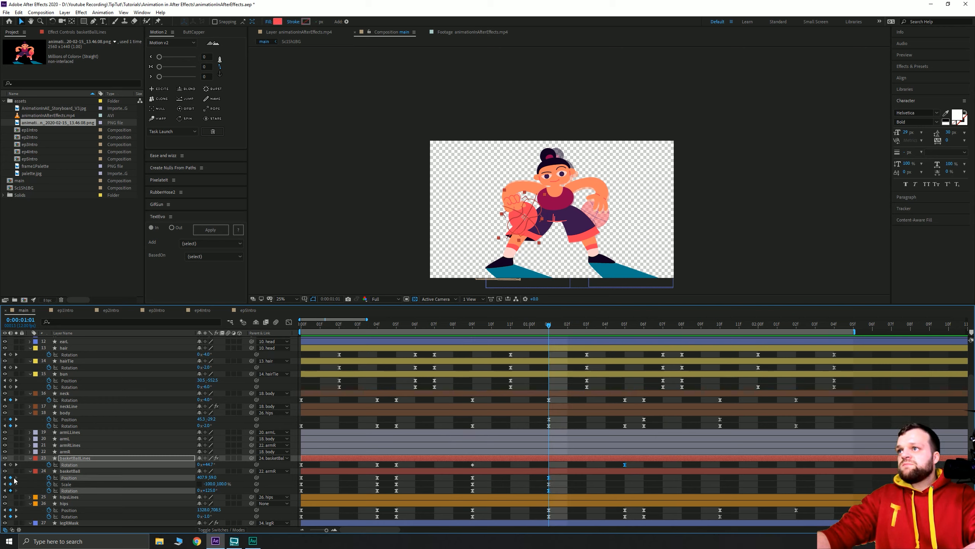
- Copy the basketBall's position, scale and rotation keyframes at 0:00:00:04 and 0:00:00:05 and paste them at 0:00:01:05
{"action": "left_click", "coordinate": [624, 326]}
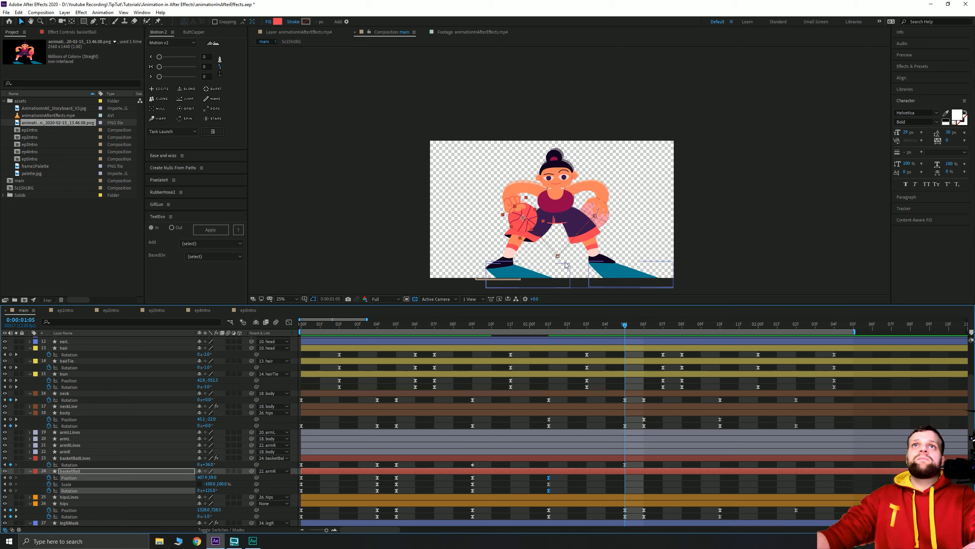
{"action": "left_click_drag", "start_coordinate": [566, 265], "coordinate": [568, 241]}
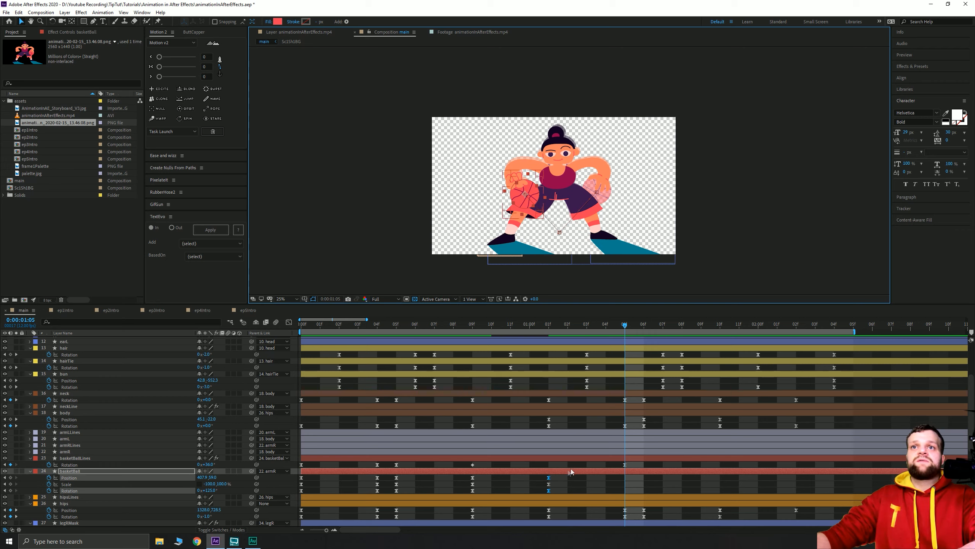
{"action": "left_click_drag", "start_coordinate": [402, 493], "coordinate": [371, 480]}
{"action": "key", "text": "ctrl+c"}
{"action": "key", "text": "ctrl+v"}
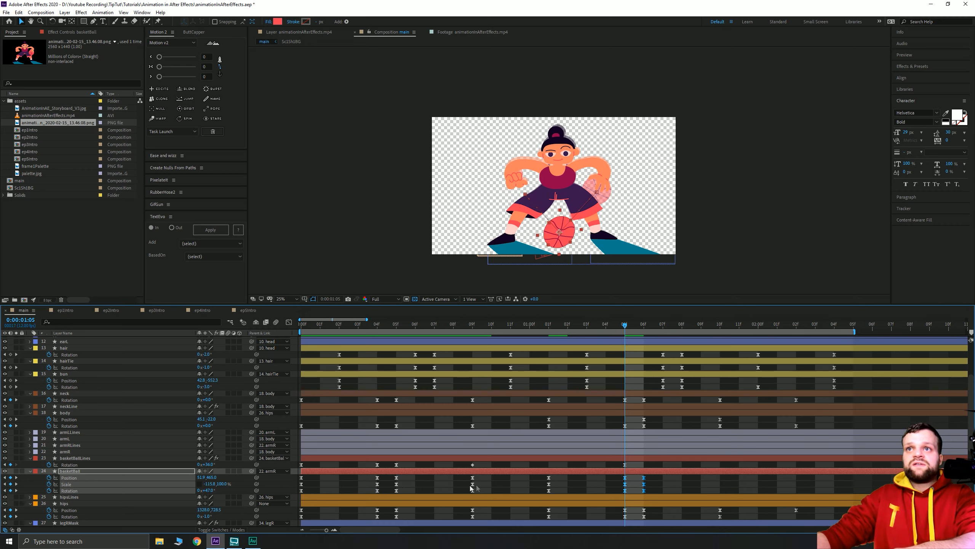
- Time-reverse the basketBall's position, scale and rotation keyframes at 0:00:01:05 and 0:00:01:06
{"action": "left_click_drag", "start_coordinate": [485, 491], "coordinate": [464, 476]}
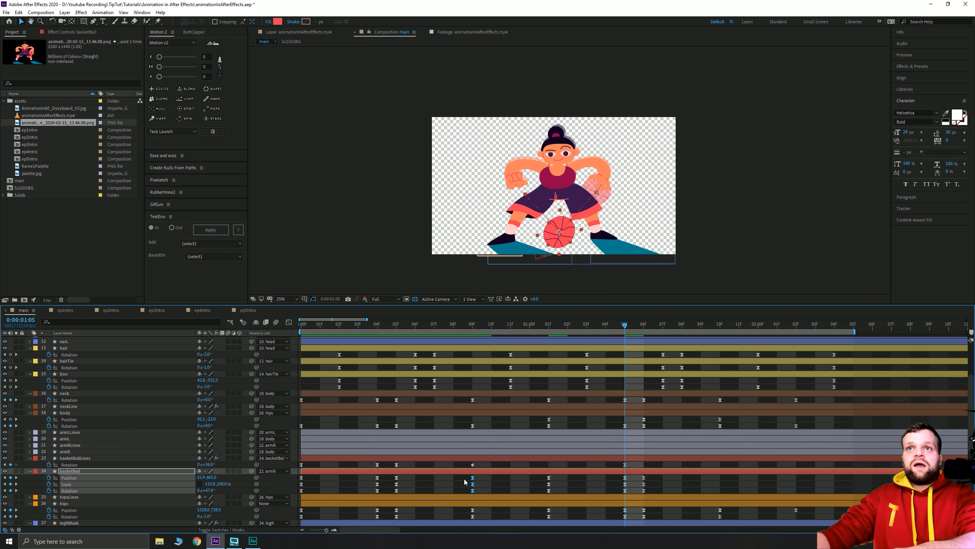
{"action": "left_click_drag", "start_coordinate": [314, 490], "coordinate": [297, 479]}
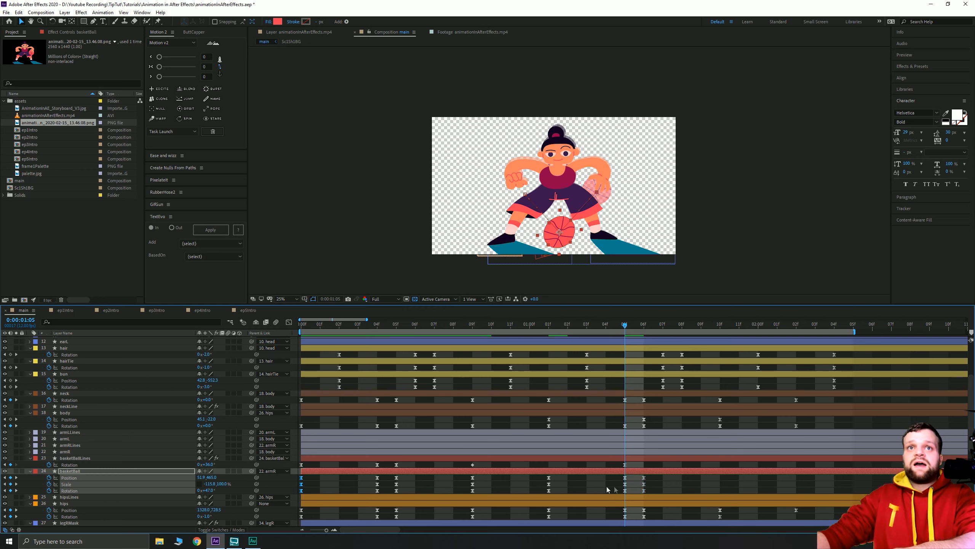
{"action": "left_click_drag", "start_coordinate": [618, 478], "coordinate": [662, 494]}
{"action": "right_click", "coordinate": [644, 483]}
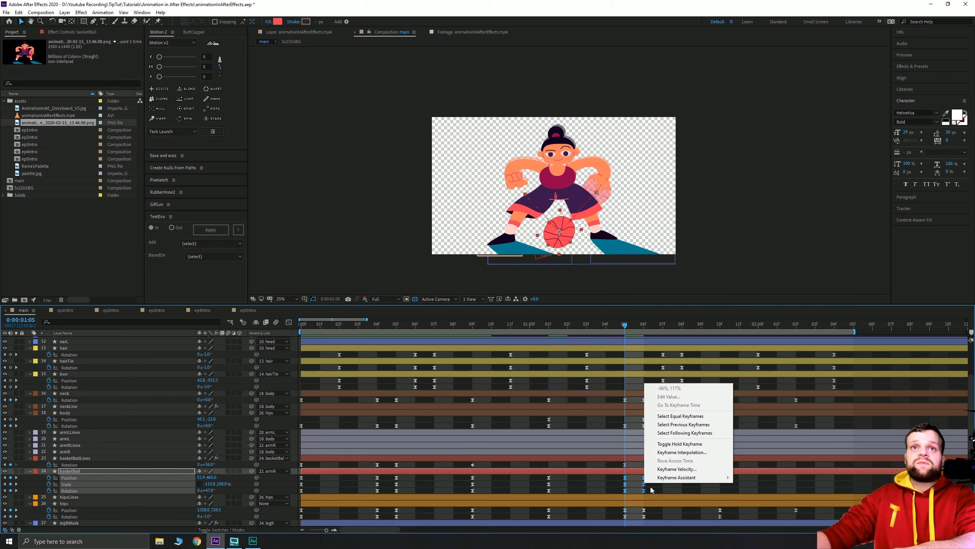
{"action": "left_click", "coordinate": [772, 479]}
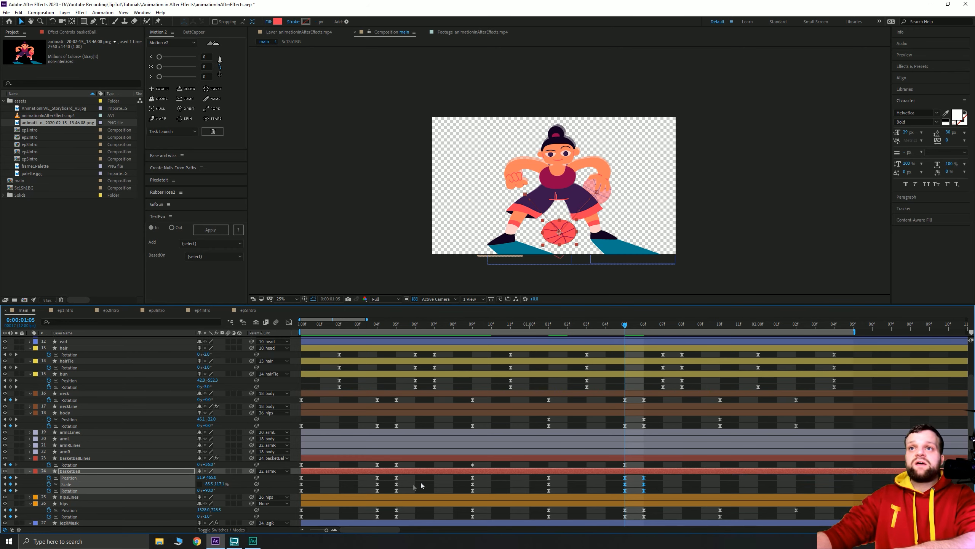
- Copy the basketBall's position, scale and rotation keyframes from the first frame, paste them at 0:00:01:10, and scrub through the ball's motion
{"action": "left_click_drag", "start_coordinate": [319, 494], "coordinate": [296, 474]}
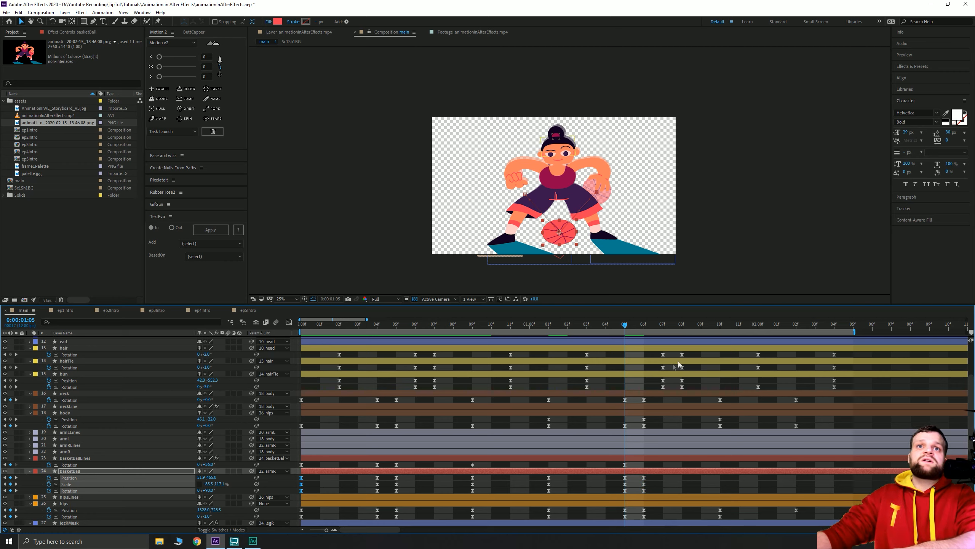
{"action": "left_click", "coordinate": [725, 327]}
{"action": "key", "text": "ctrl+v"}
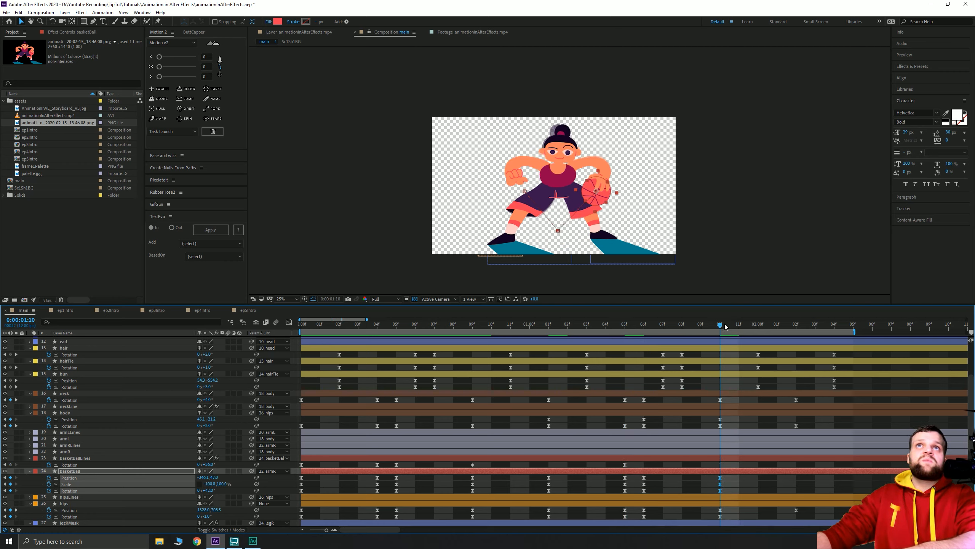
{"action": "left_click_drag", "start_coordinate": [735, 325], "coordinate": [797, 341]}
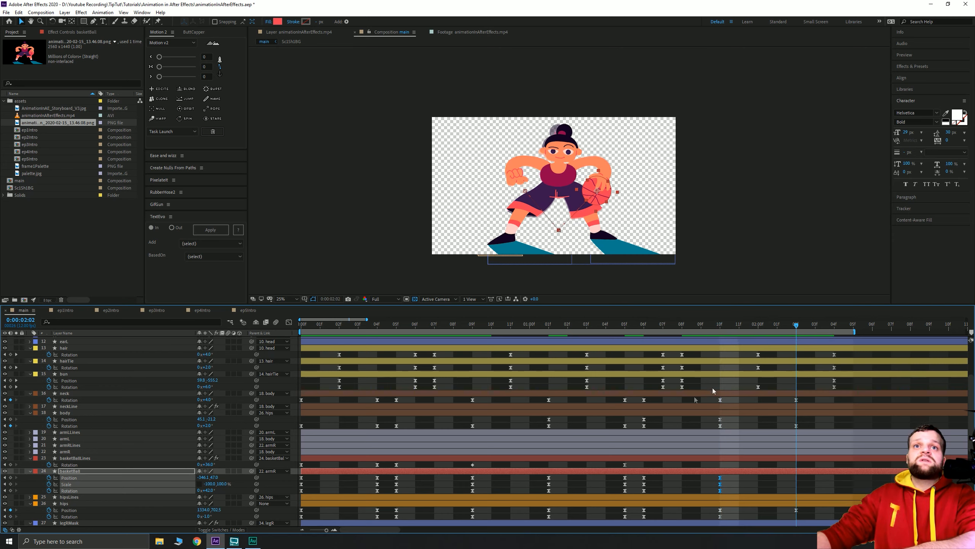
{"action": "left_click_drag", "start_coordinate": [583, 333], "coordinate": [514, 341]}
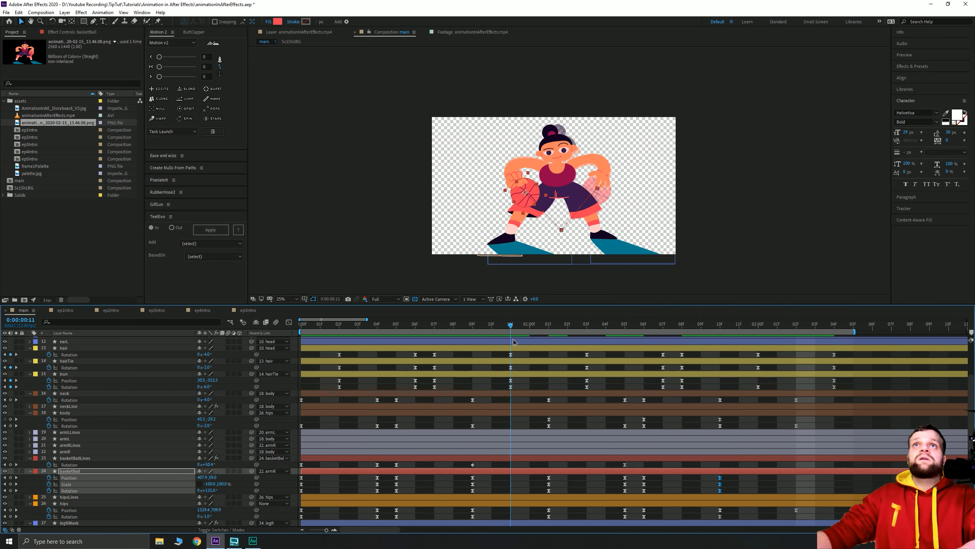
{"action": "key", "text": "Page_Up"}
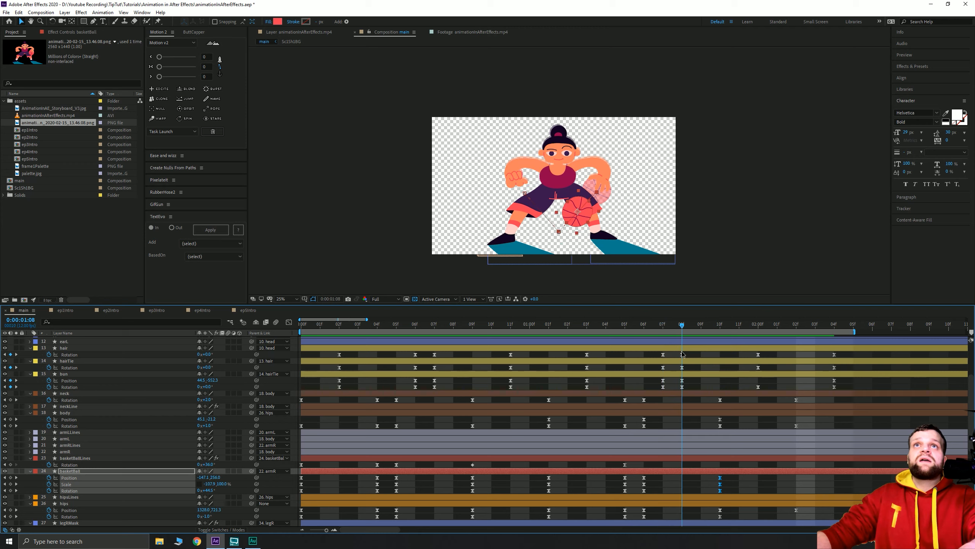
{"action": "left_click_drag", "start_coordinate": [709, 350], "coordinate": [712, 350]}
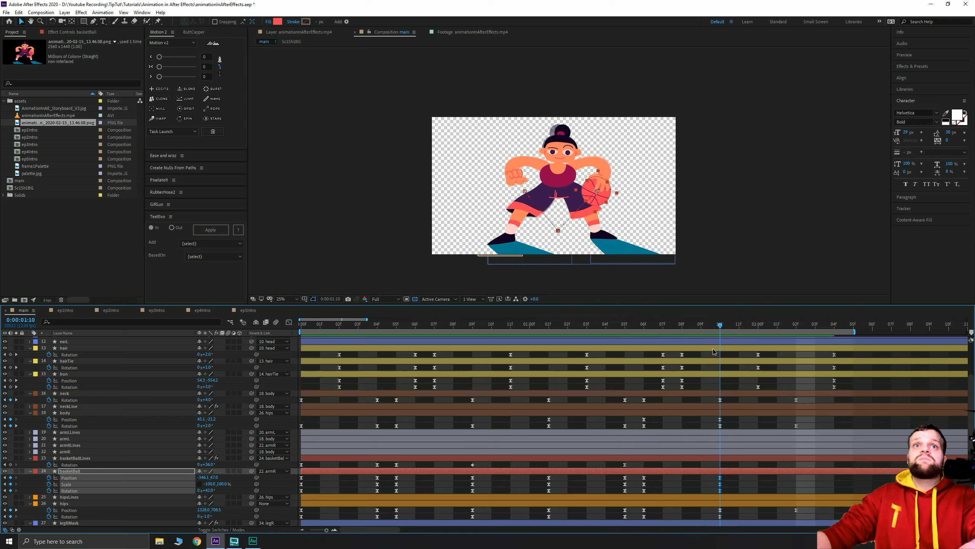
- Add hold-value rotation keyframes to basketBallLines at 0:00:01:10 and 0:00:02:02, and convert the one at 0:00:01:10 to linear
{"action": "left_click", "coordinate": [461, 464]}
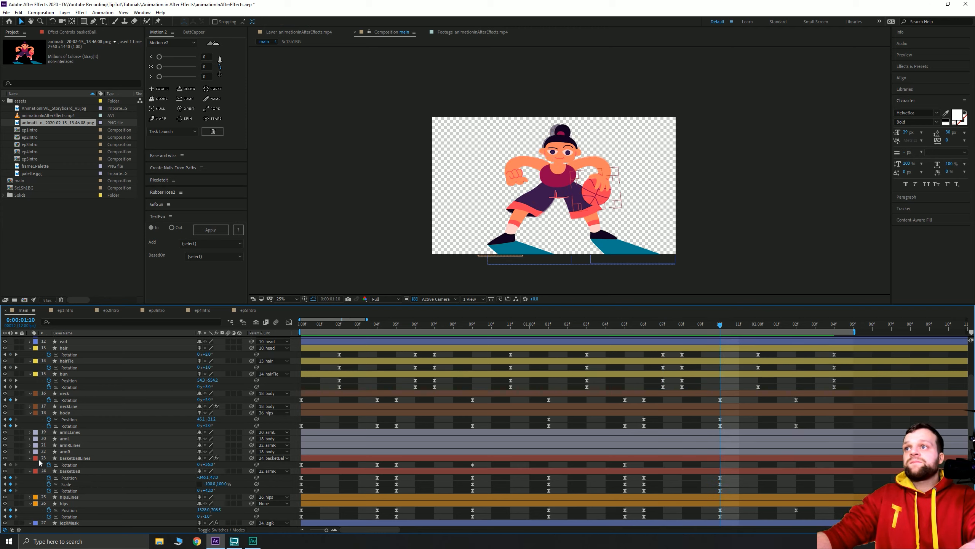
{"action": "left_click", "coordinate": [11, 464]}
{"action": "left_click", "coordinate": [760, 327]}
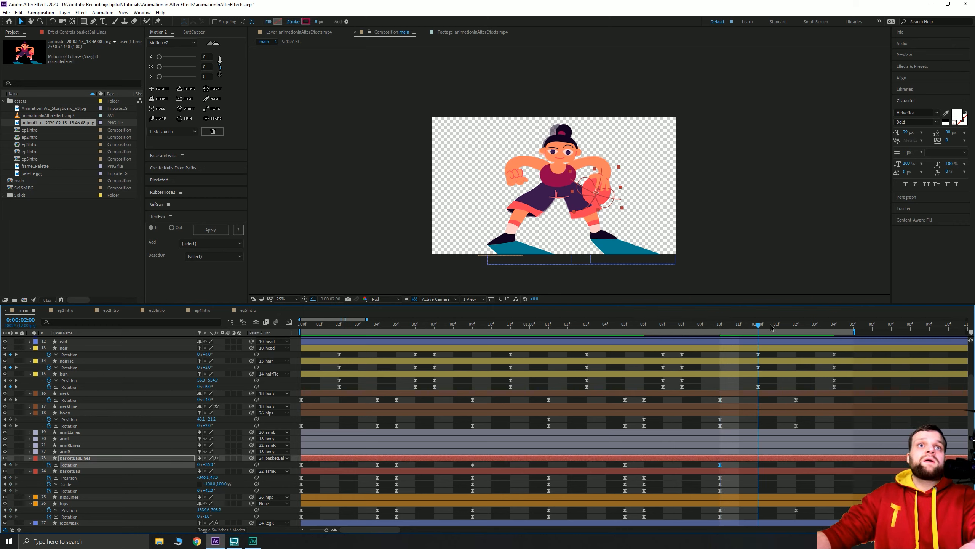
{"action": "key", "text": "Page_Down"}
{"action": "key", "text": "Page_Down"}
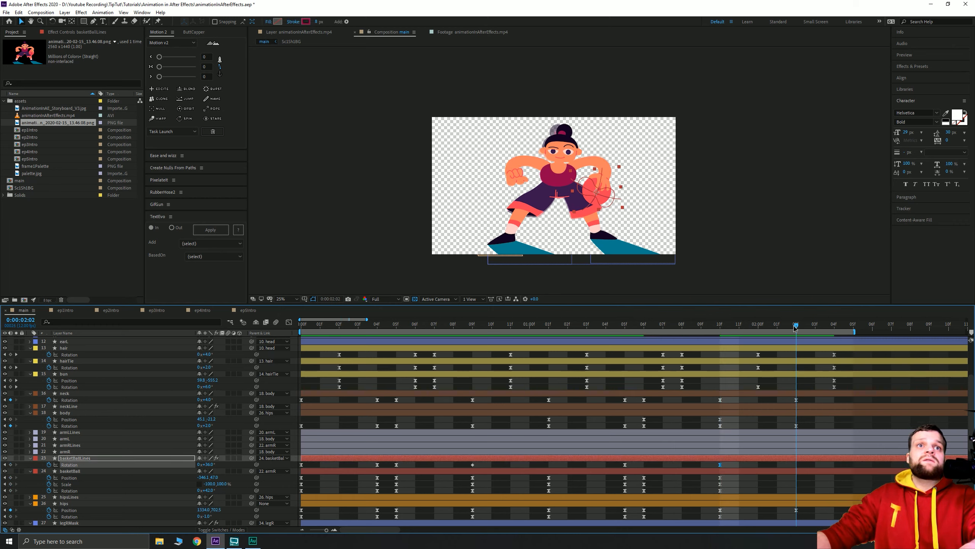
{"action": "left_click", "coordinate": [10, 464]}
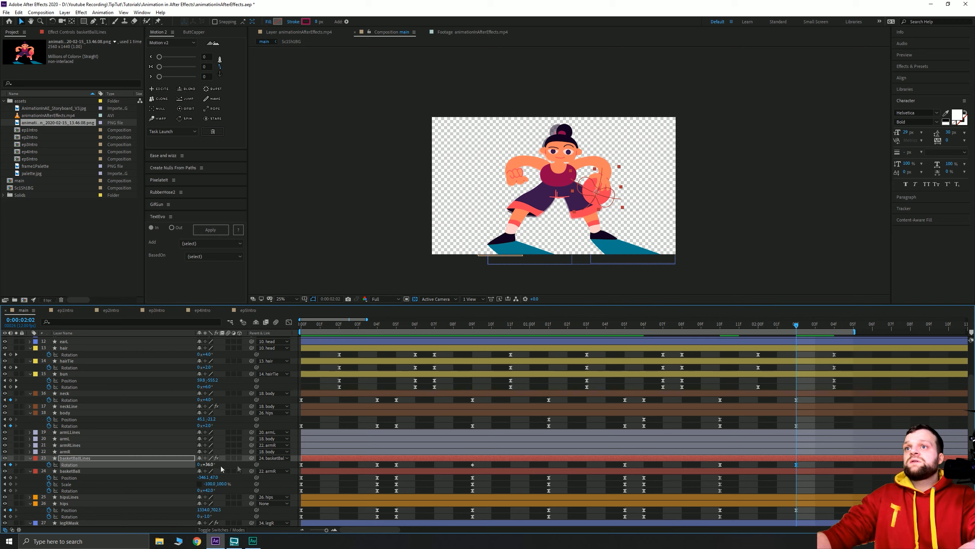
{"action": "left_click", "coordinate": [720, 465]}
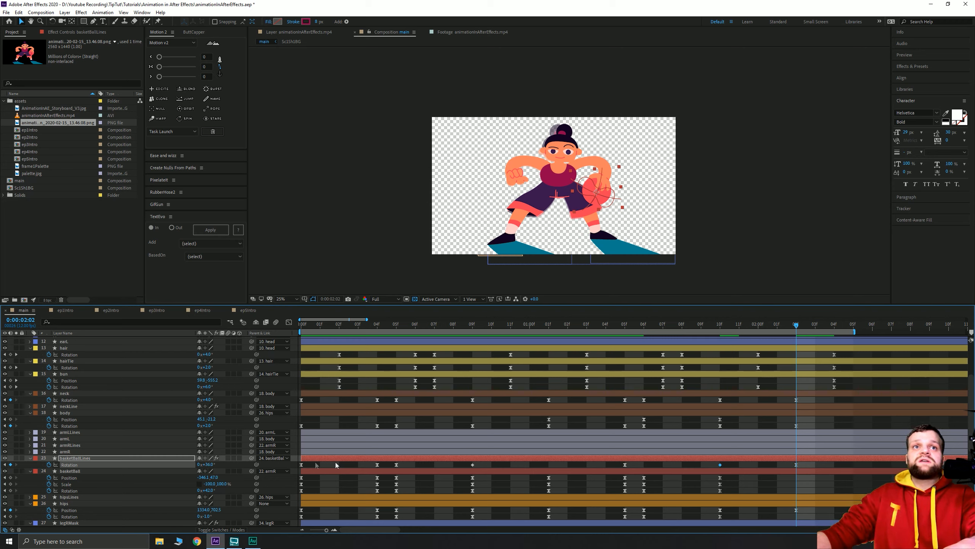
- Set the basketBallLines rotation at 0:00:02:02 to 45°
{"action": "left_click", "coordinate": [210, 469]}
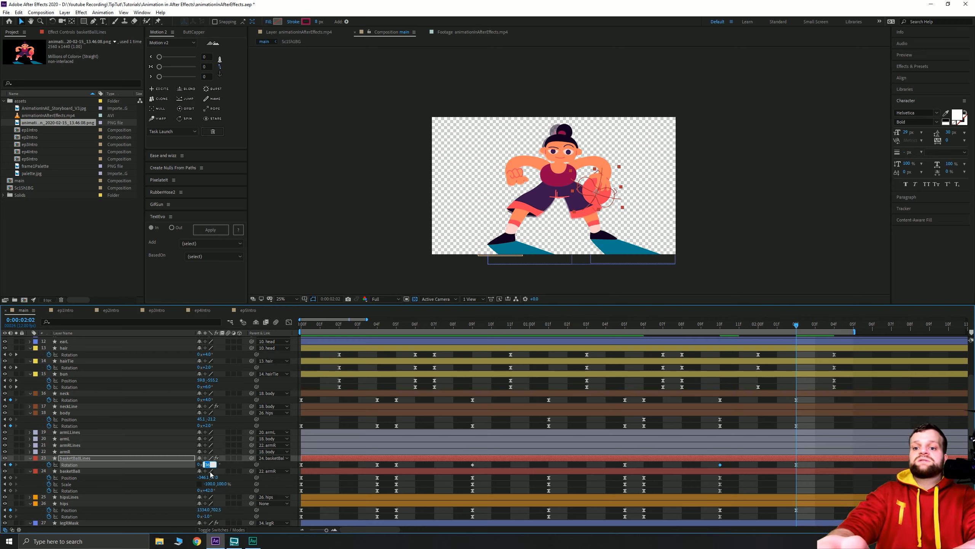
{"action": "type", "text": "45"}
{"action": "key", "text": "Return"}
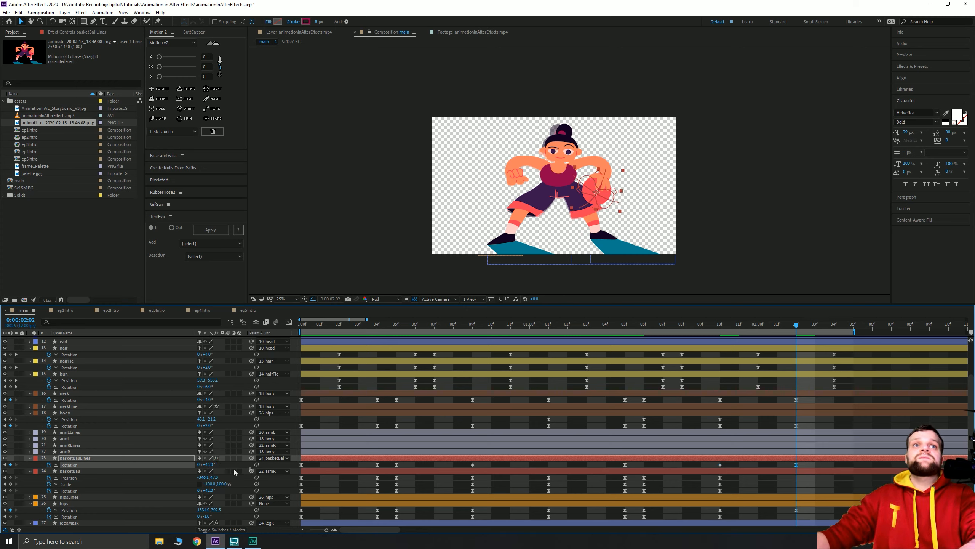
- Play the animation from the first frame to check the ball's bounce and spin up to the end of the work area
{"action": "left_click", "coordinate": [308, 327]}
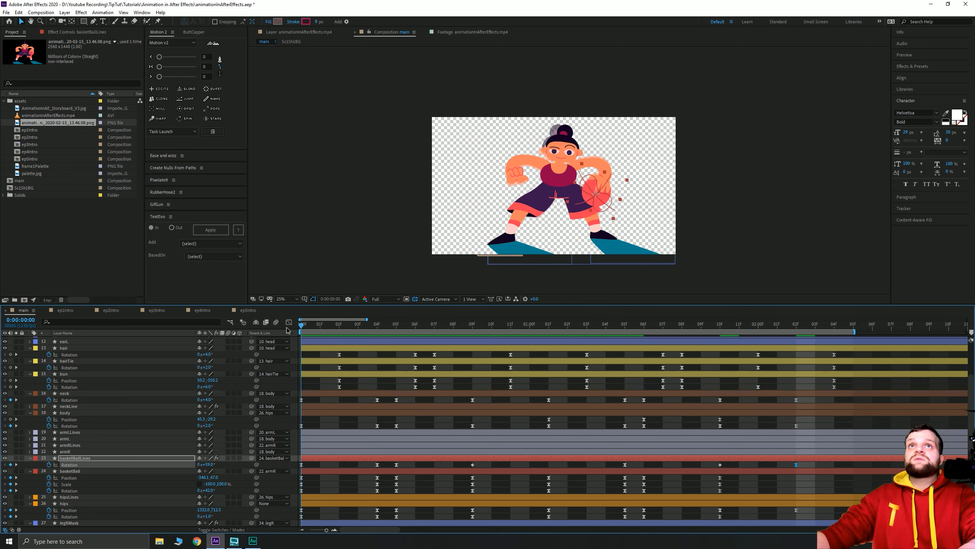
{"action": "key", "text": "space"}
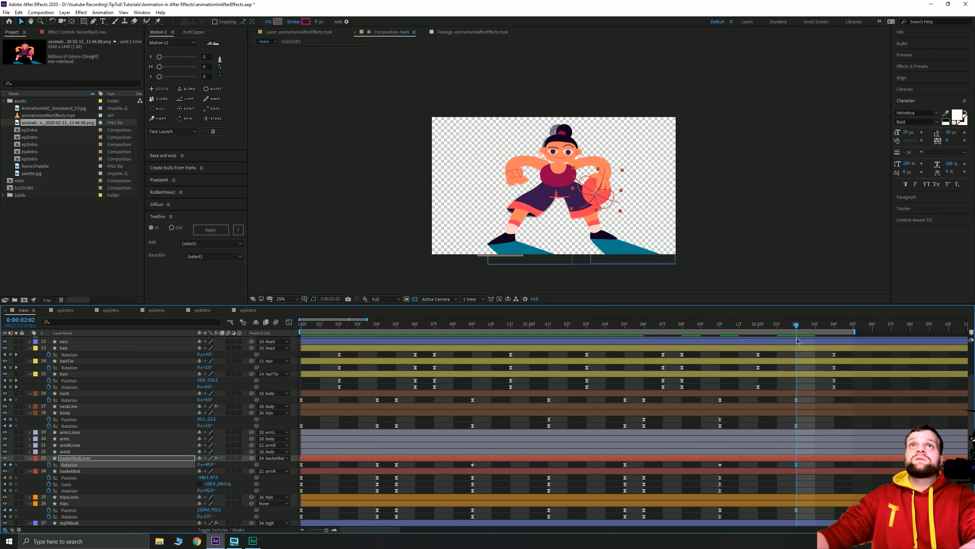
{"action": "key", "text": "space"}
{"action": "key", "text": "space"}
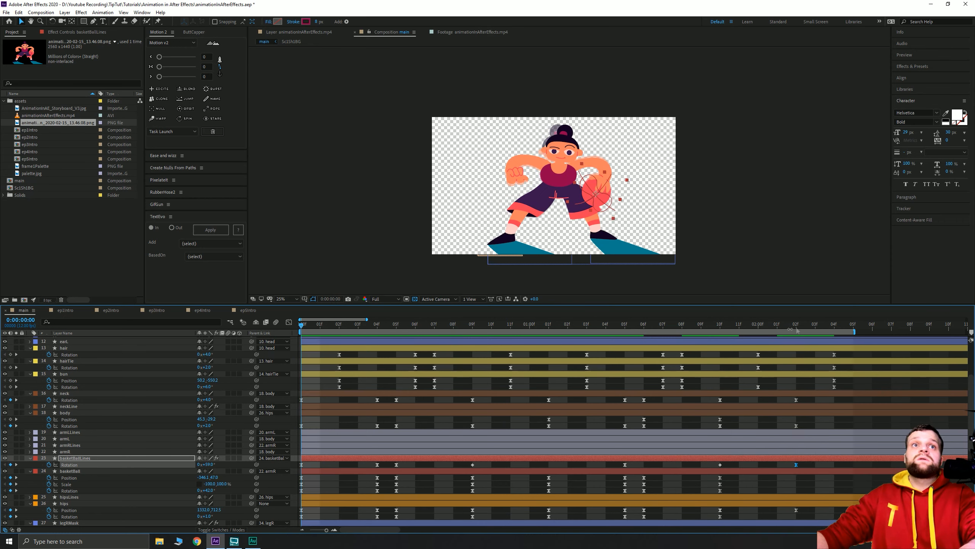
{"action": "left_click", "coordinate": [797, 327]}
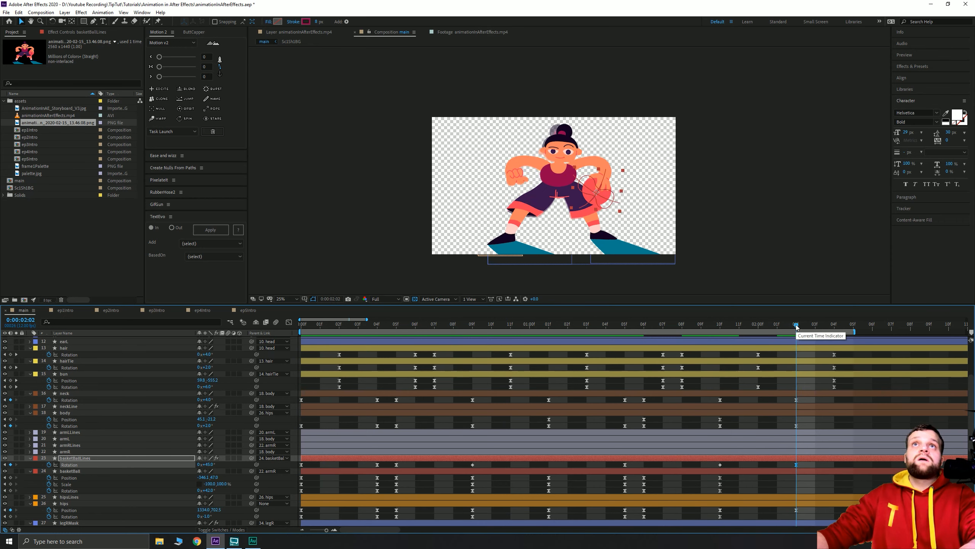
{"action": "left_click", "coordinate": [750, 401]}
{"action": "key", "text": "minus"}
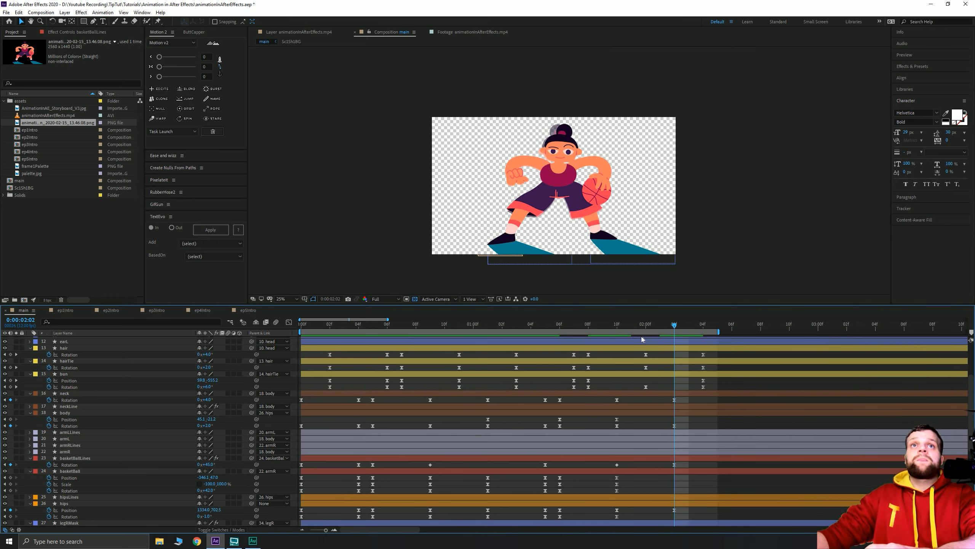
{"action": "left_click_drag", "start_coordinate": [661, 327], "coordinate": [187, 355]}
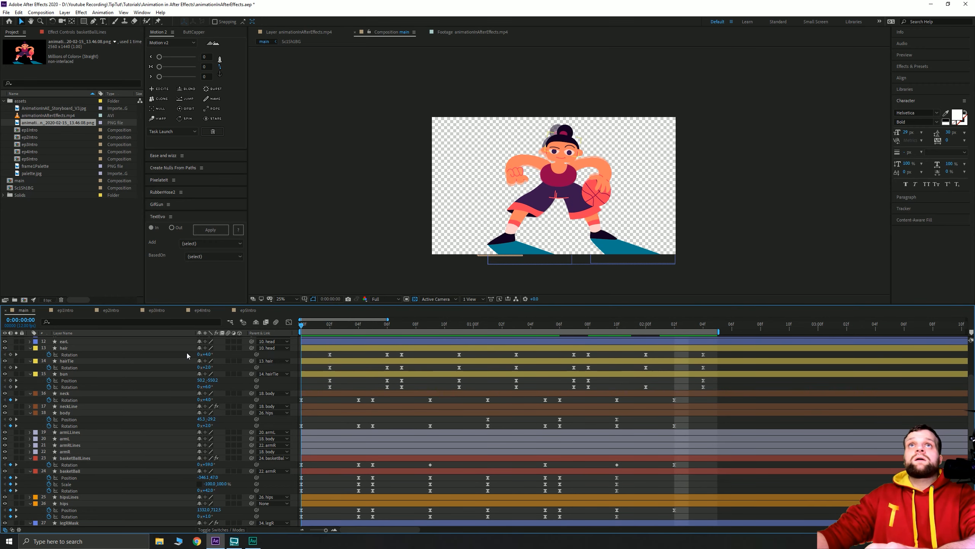
{"action": "key", "text": "space"}
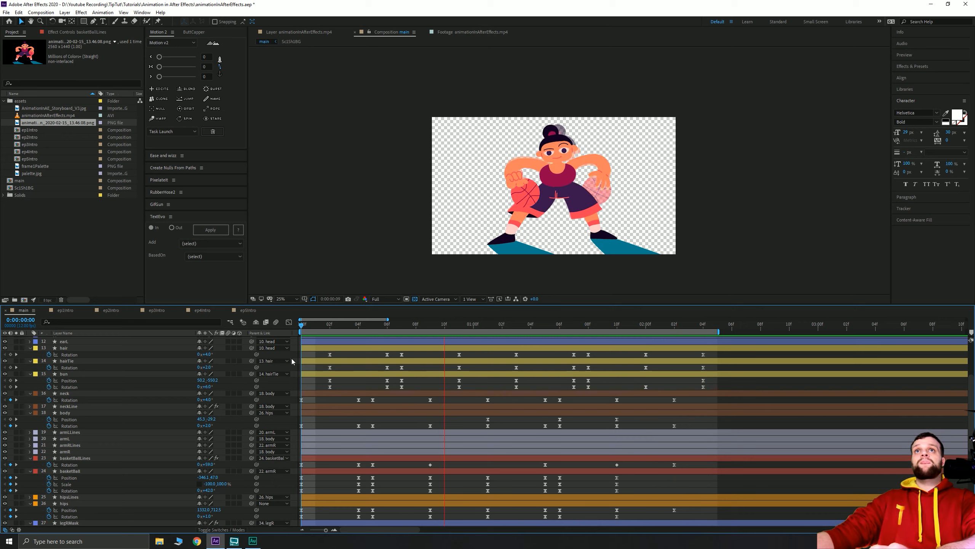
- Compare the ball's floor-contact frames at 0:00:00:04 and 0:00:00:05 with those at 0:00:01:05 and 0:00:01:06
{"action": "left_click_drag", "start_coordinate": [384, 328], "coordinate": [547, 354]}
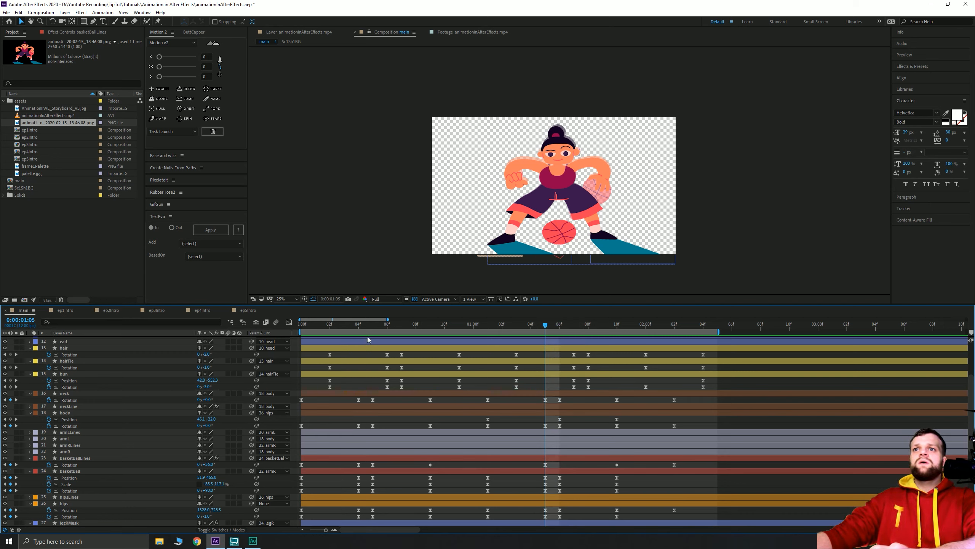
{"action": "left_click", "coordinate": [357, 328]}
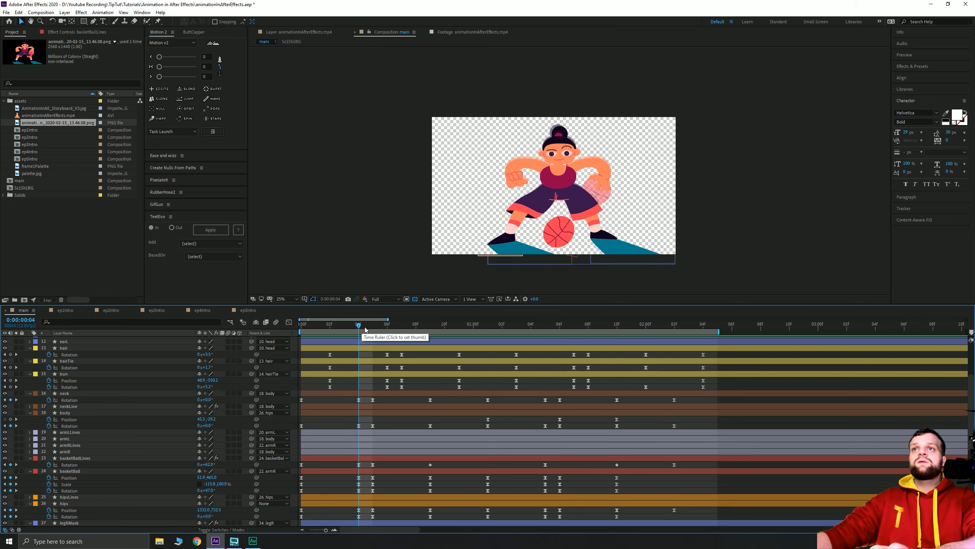
{"action": "left_click", "coordinate": [370, 326]}
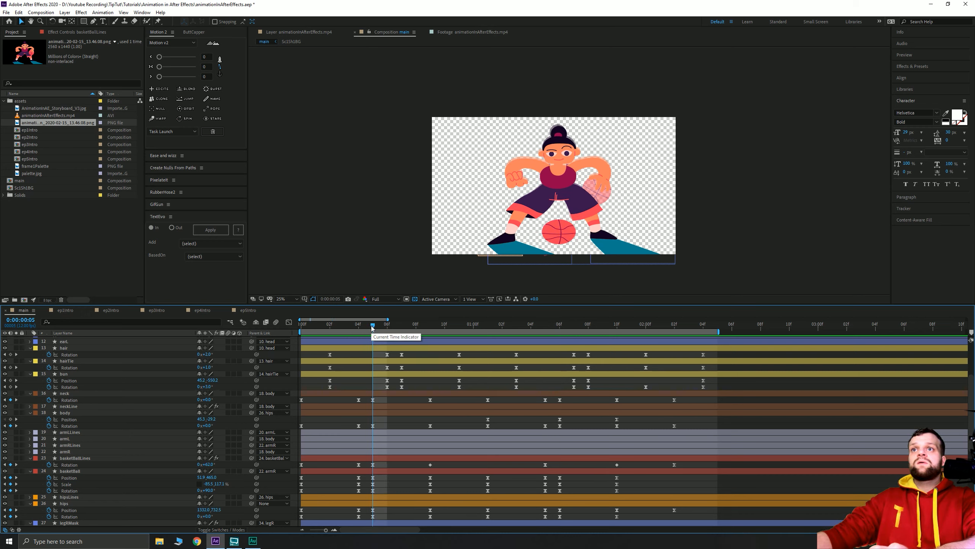
{"action": "left_click", "coordinate": [545, 326]}
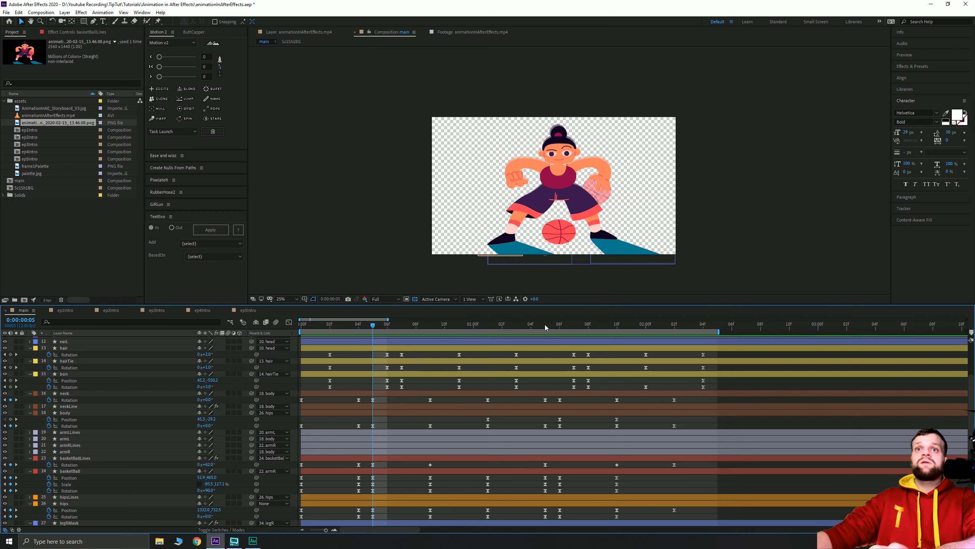
{"action": "left_click", "coordinate": [559, 326]}
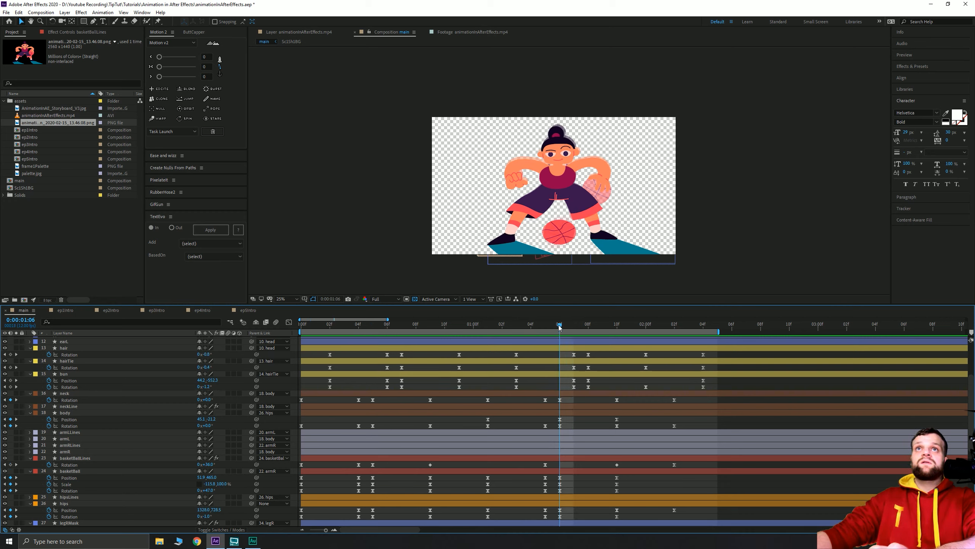
{"action": "left_click", "coordinate": [545, 327]}
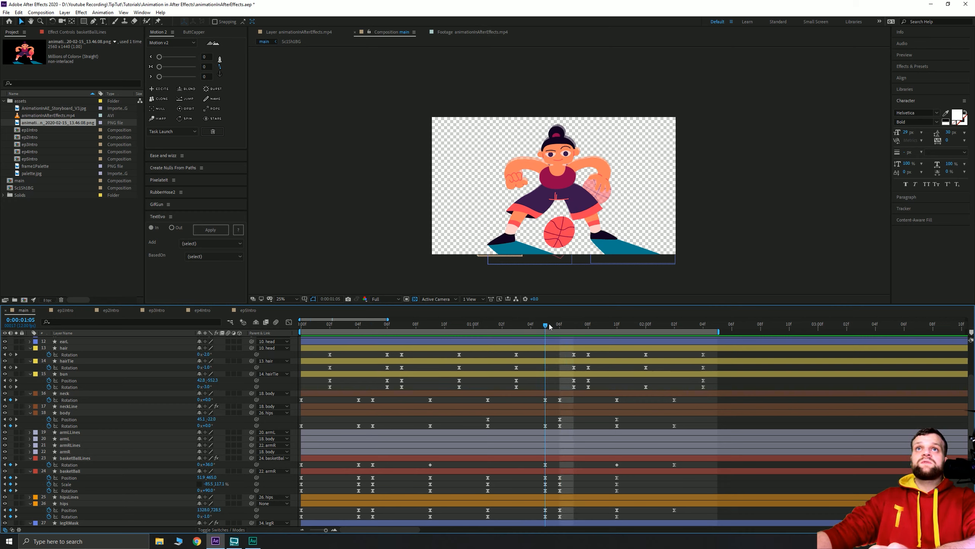
{"action": "left_click_drag", "start_coordinate": [480, 325], "coordinate": [549, 333]}
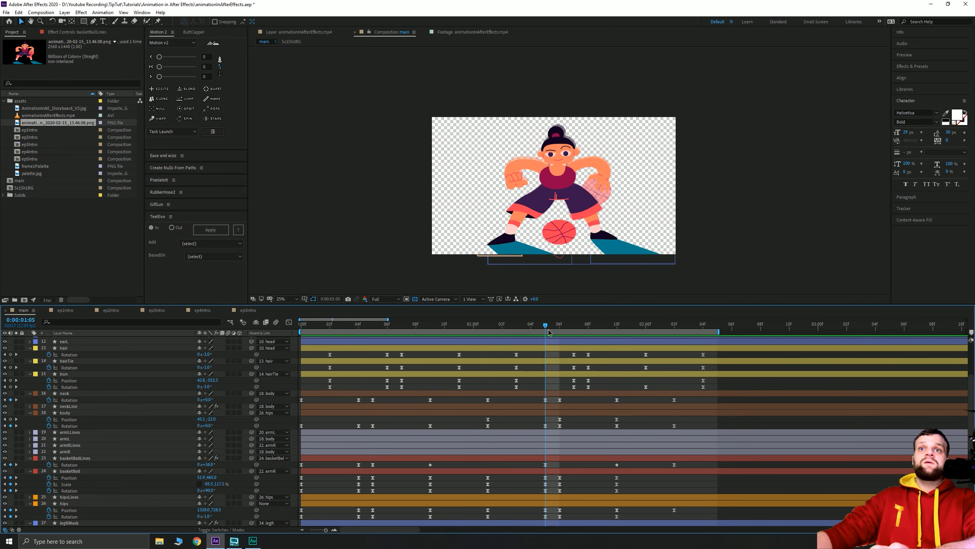
- Exaggerate the basketBall's squash by adjusting its scale keyframe at 0:00:01:05, and preview the animation from the first frame
{"action": "left_click", "coordinate": [207, 485]}
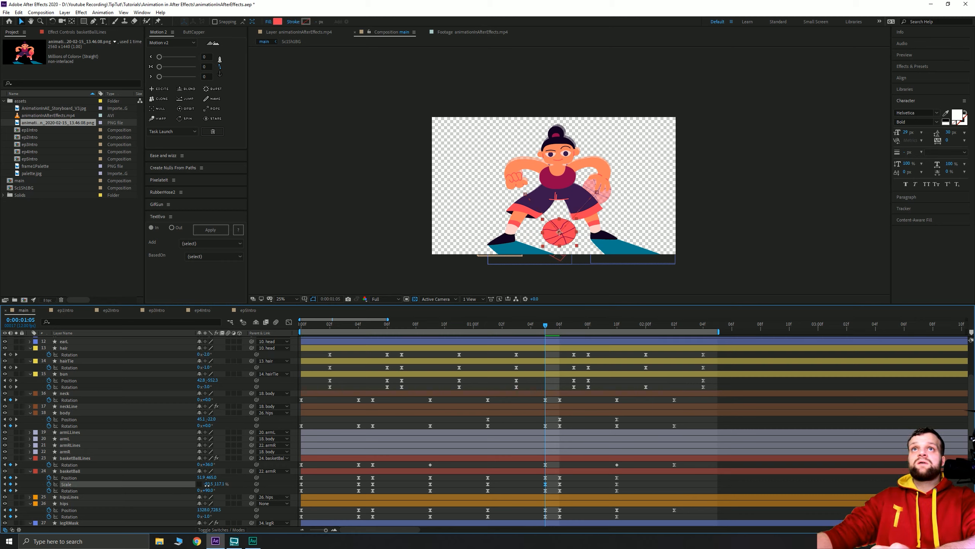
{"action": "left_click_drag", "start_coordinate": [220, 484], "coordinate": [213, 481]}
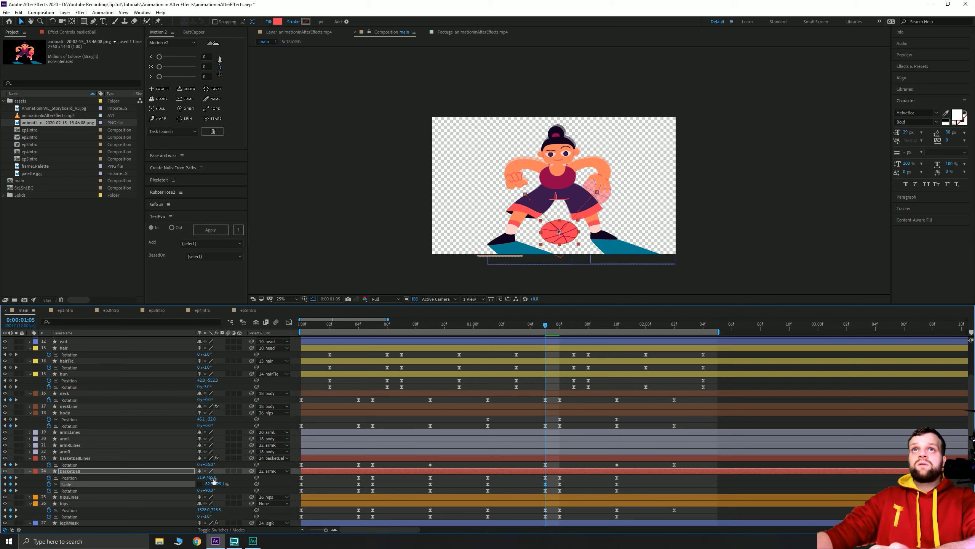
{"action": "left_click_drag", "start_coordinate": [542, 326], "coordinate": [205, 344]}
{"action": "key", "text": "space"}
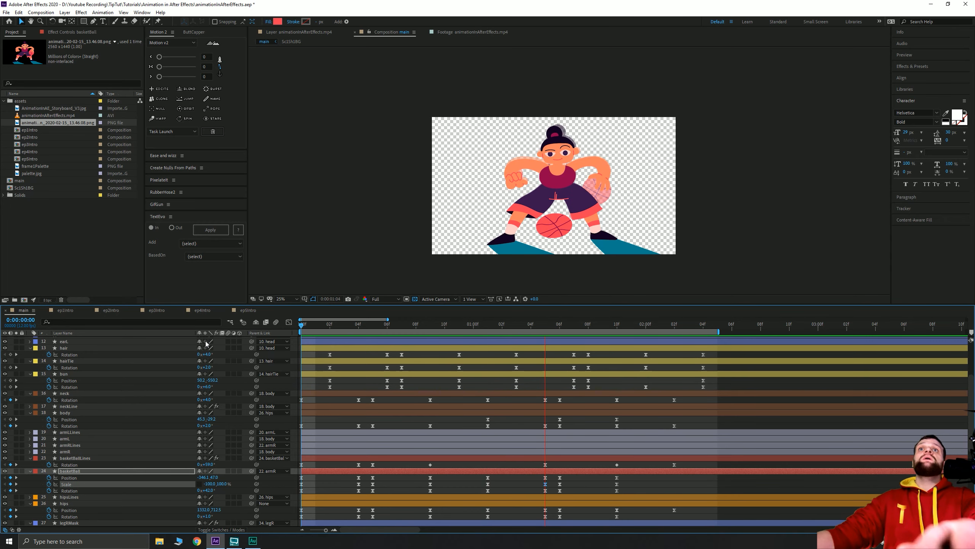
{"action": "key", "text": "space"}
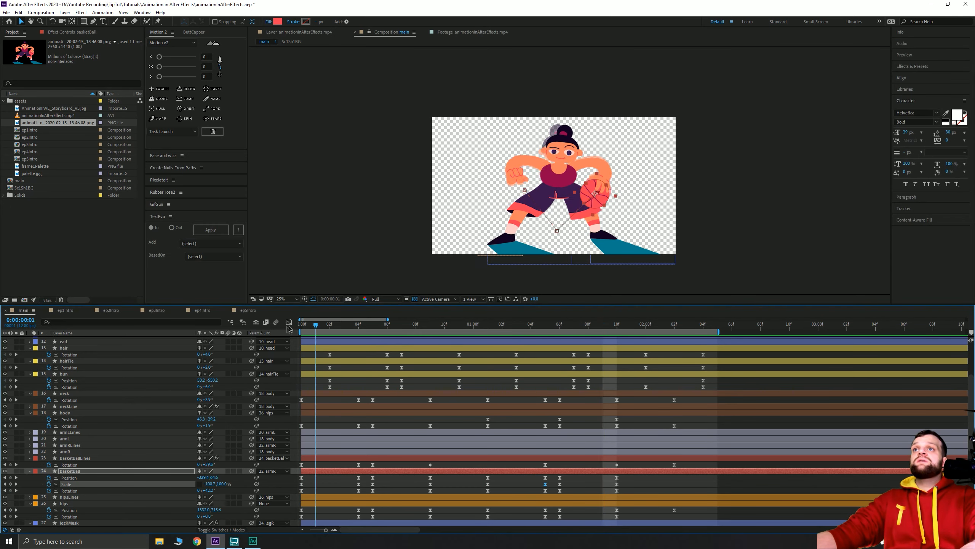
- Set a Path keyframe for Shape 1 of the eyes layer at 0:00:00:00
{"action": "scroll", "coordinate": [519, 149], "scroll_direction": "up", "scroll_amount": 4}
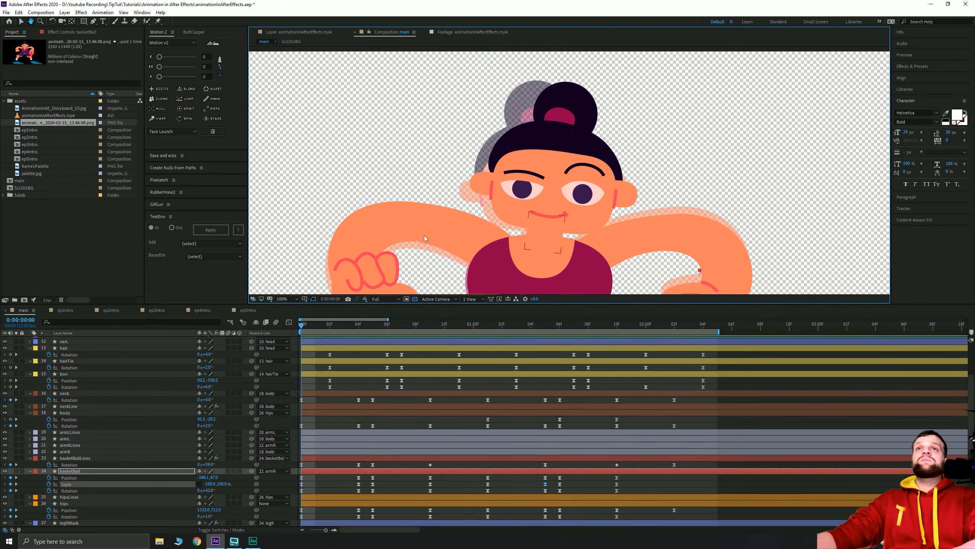
{"action": "scroll", "coordinate": [225, 453], "scroll_direction": "up", "scroll_amount": 4}
{"action": "scroll", "coordinate": [100, 385], "scroll_direction": "down", "scroll_amount": 1}
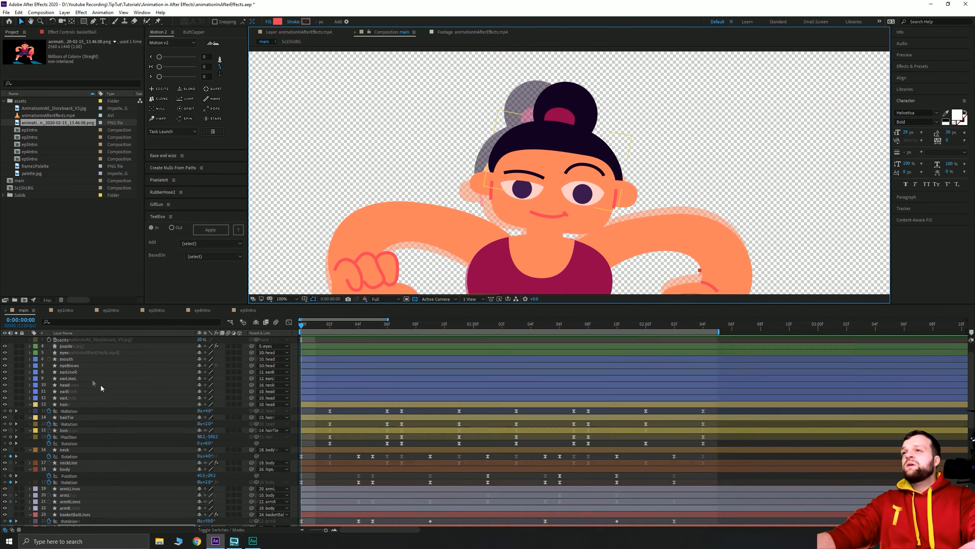
{"action": "scroll", "coordinate": [101, 386], "scroll_direction": "up", "scroll_amount": 1}
{"action": "left_click", "coordinate": [65, 373]}
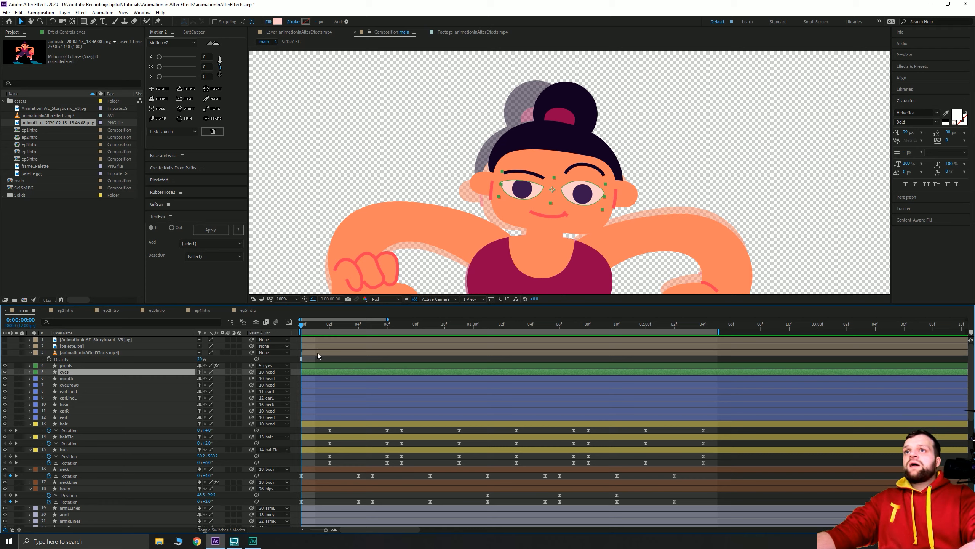
{"action": "left_click", "coordinate": [30, 372]}
{"action": "left_click", "coordinate": [37, 379]}
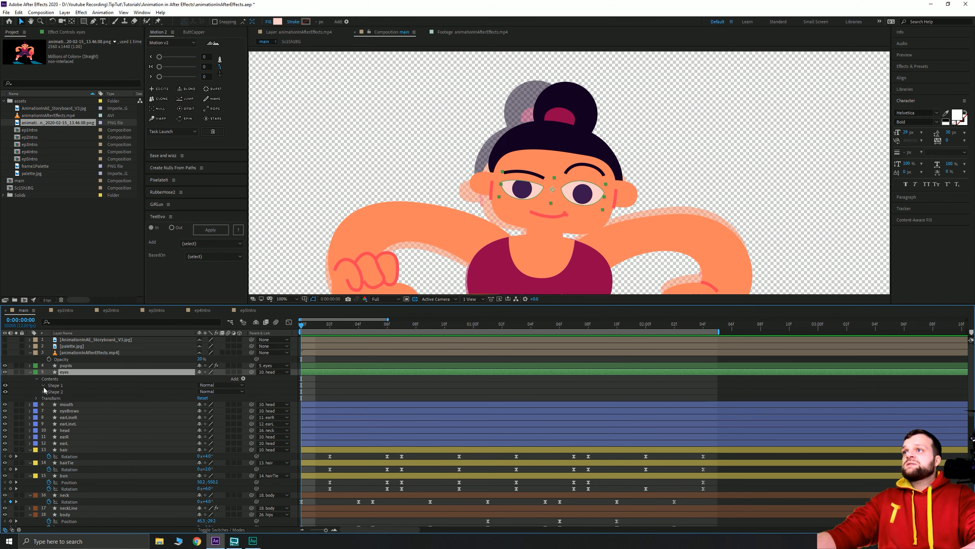
{"action": "left_click", "coordinate": [43, 385]}
{"action": "left_click", "coordinate": [50, 392]}
{"action": "left_click", "coordinate": [62, 398]}
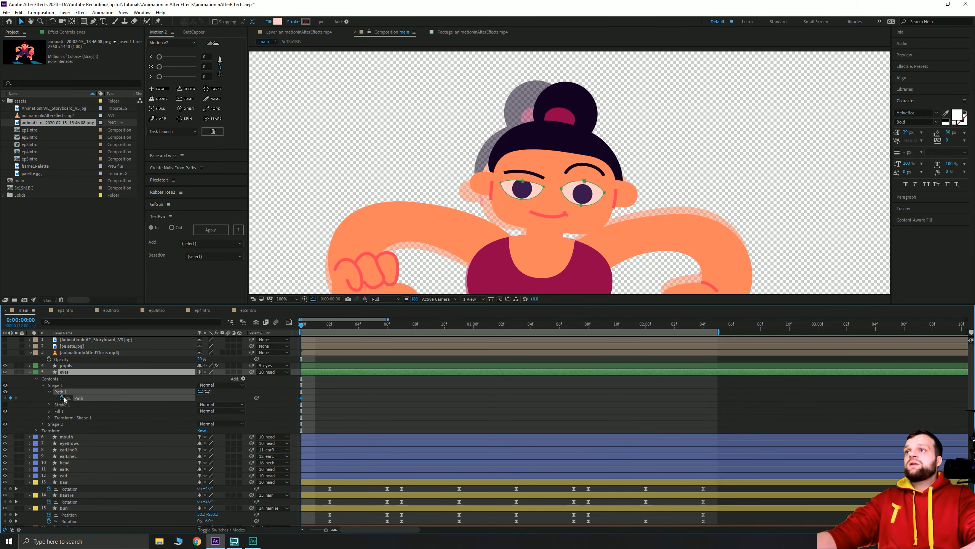
- Set a Path keyframe for Shape 2 of the eyes layer at 0:00:00:00 and show only the layer's keyframed properties
{"action": "left_click", "coordinate": [43, 424]}
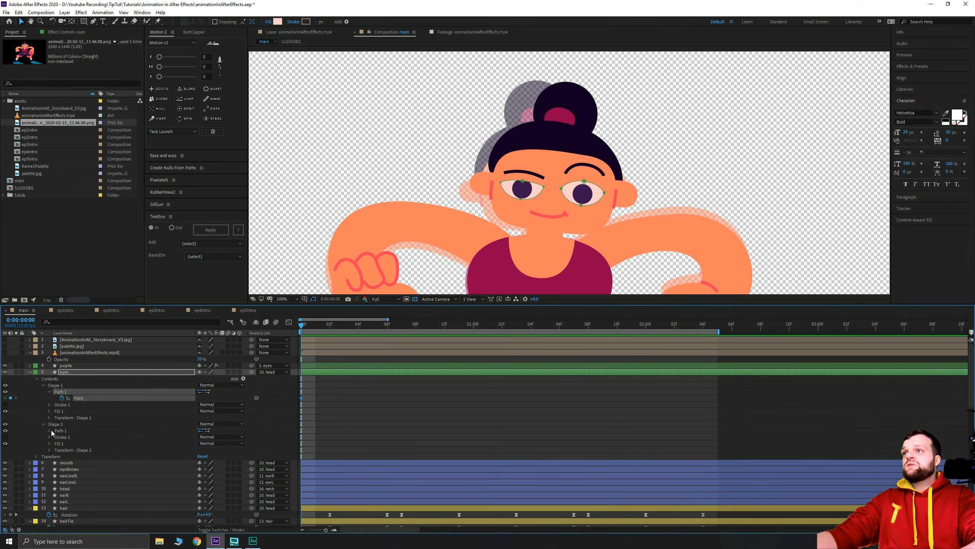
{"action": "left_click", "coordinate": [50, 430]}
{"action": "left_click", "coordinate": [62, 437]}
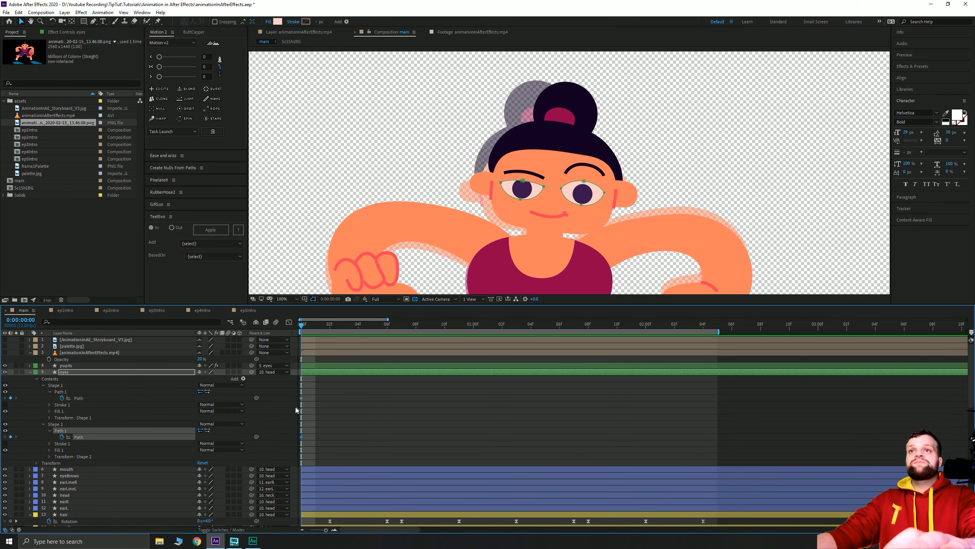
{"action": "key", "text": "u"}
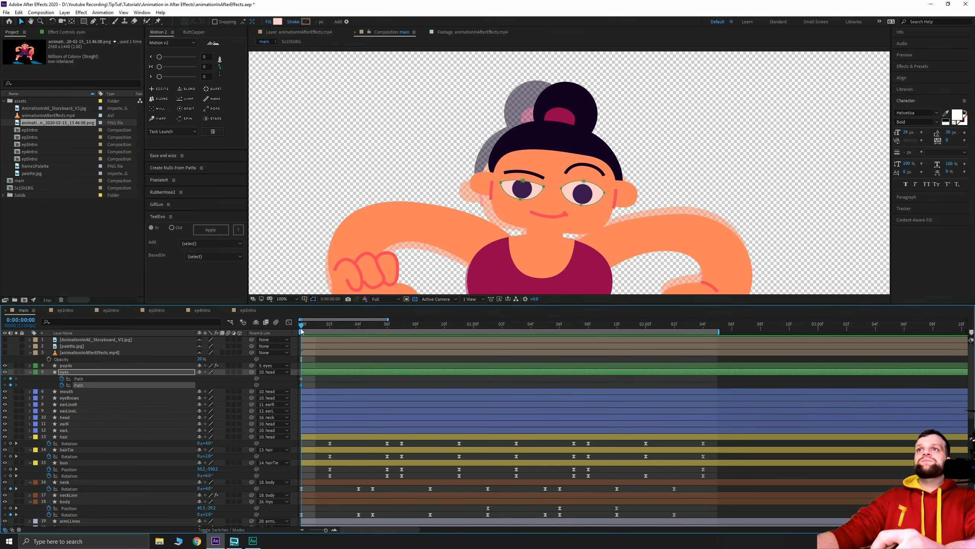
- Add keyframes for both eye paths at 0:00:00:09
{"action": "left_click_drag", "start_coordinate": [307, 327], "coordinate": [430, 337]}
{"action": "left_click", "coordinate": [11, 384]}
{"action": "left_click", "coordinate": [11, 378]}
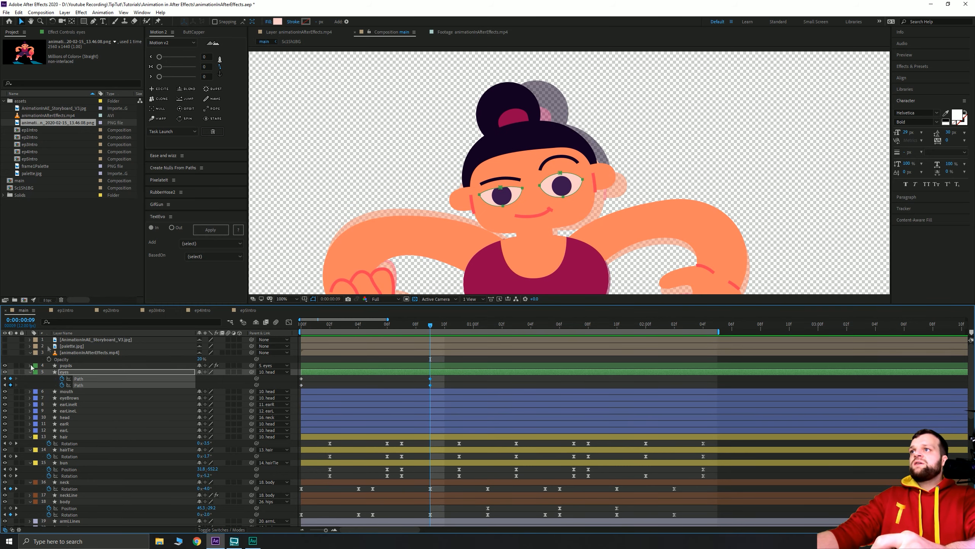
- Narrow the eye on the left of the face at 0:00:00:09 by bringing its lids closer together and lowering both corners
{"action": "left_click", "coordinate": [94, 21]}
{"action": "scroll", "coordinate": [496, 177], "scroll_direction": "up", "scroll_amount": 2}
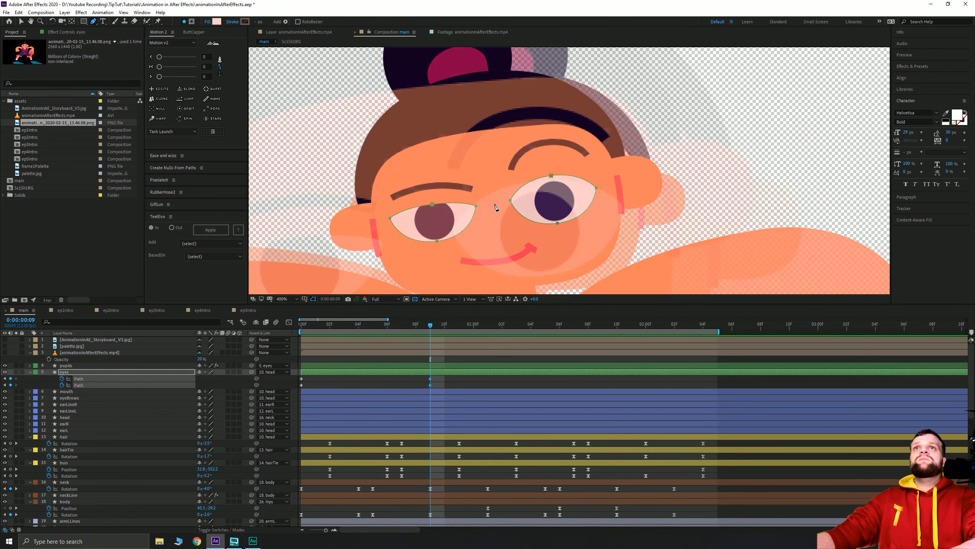
{"action": "left_click_drag", "start_coordinate": [414, 225], "coordinate": [618, 167]}
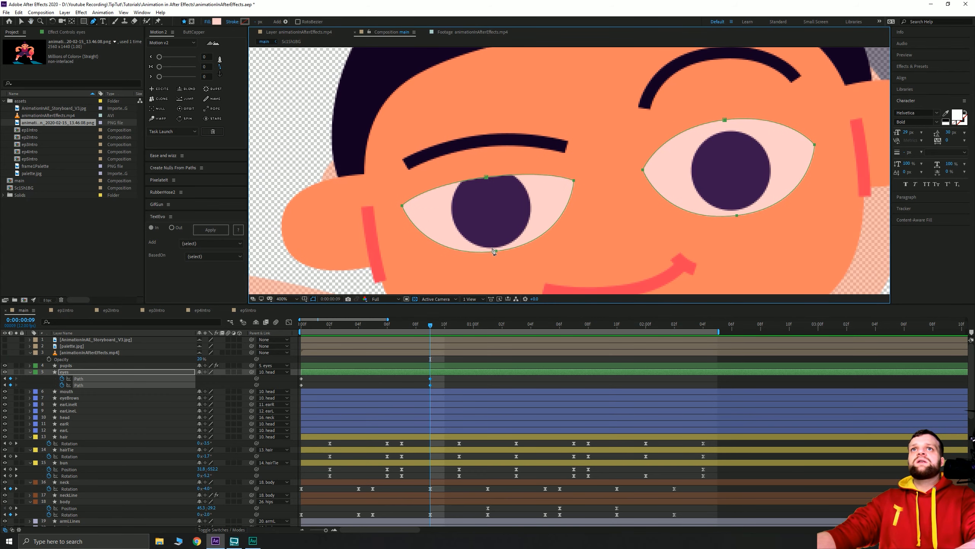
{"action": "key", "text": "v"}
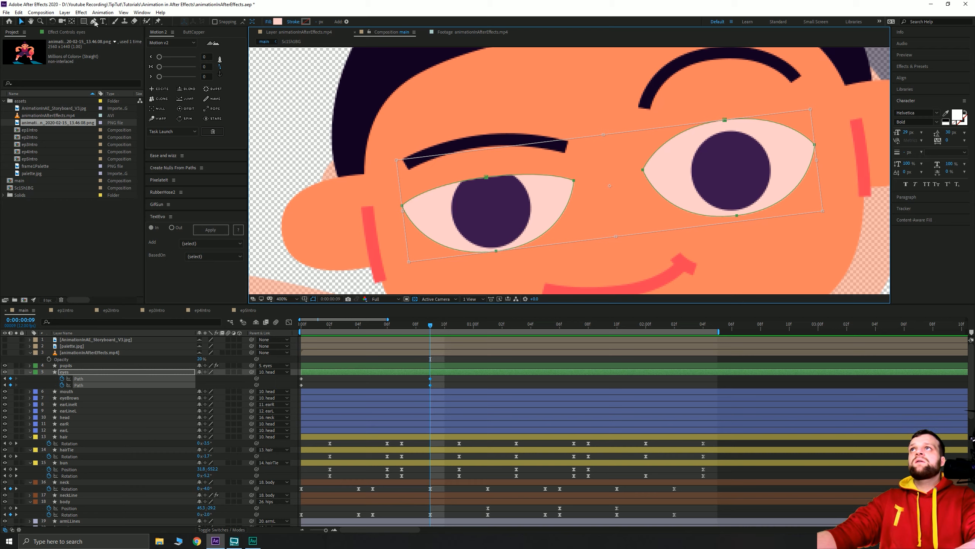
{"action": "left_click", "coordinate": [94, 22]}
{"action": "left_click", "coordinate": [495, 252]}
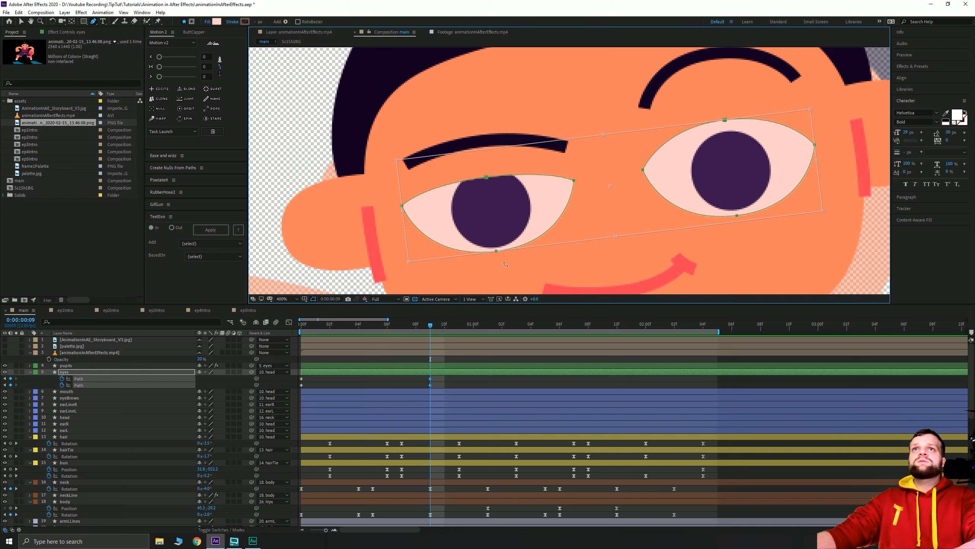
{"action": "left_click", "coordinate": [430, 379]}
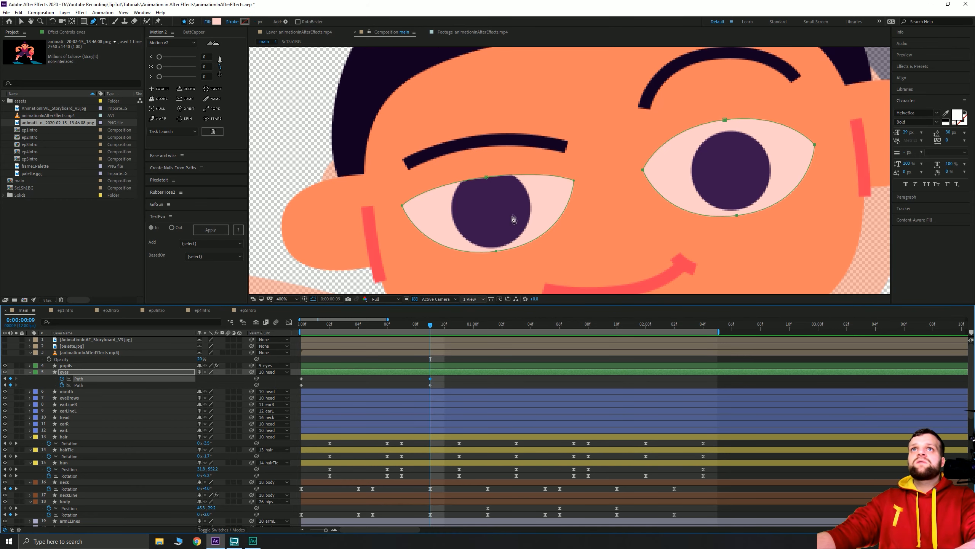
{"action": "left_click", "coordinate": [496, 252]}
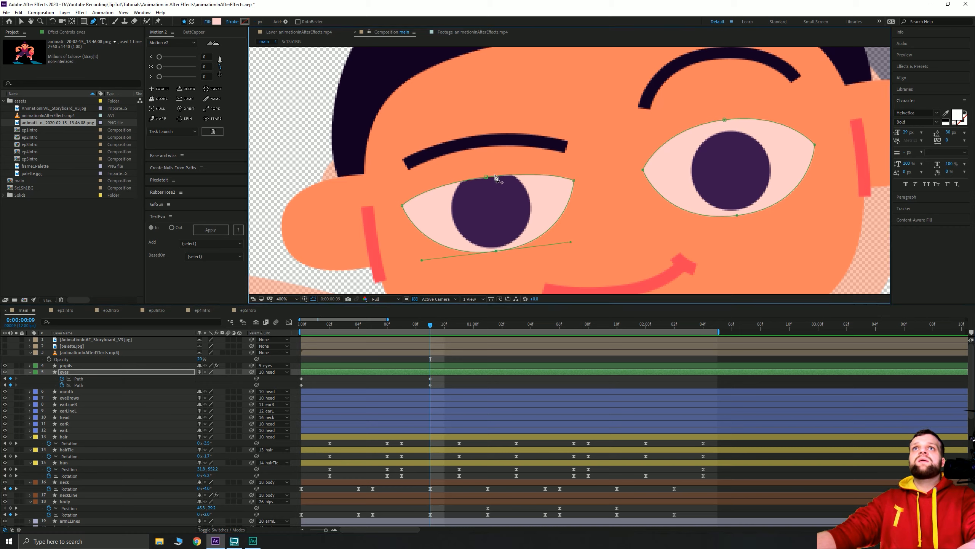
{"action": "left_click_drag", "start_coordinate": [486, 178], "coordinate": [488, 185]}
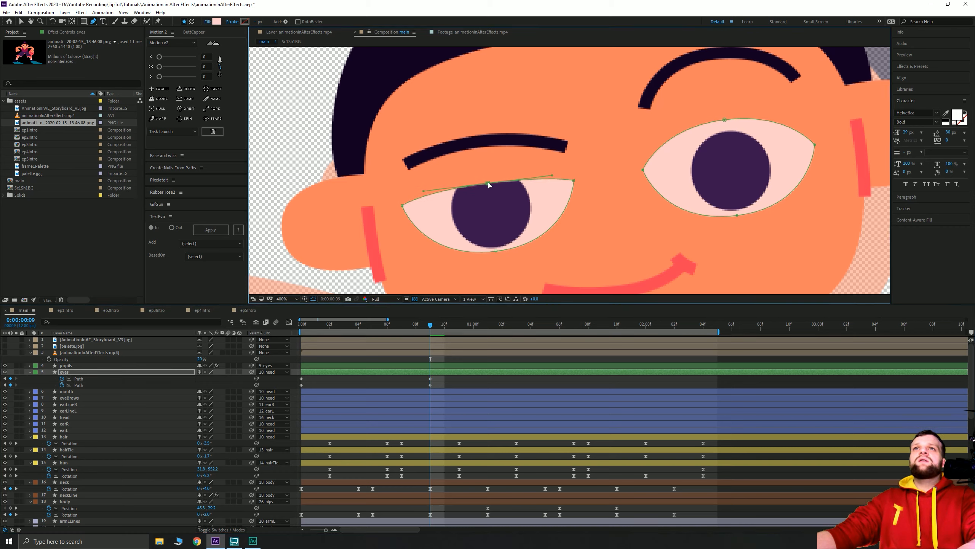
{"action": "left_click_drag", "start_coordinate": [496, 252], "coordinate": [494, 239]}
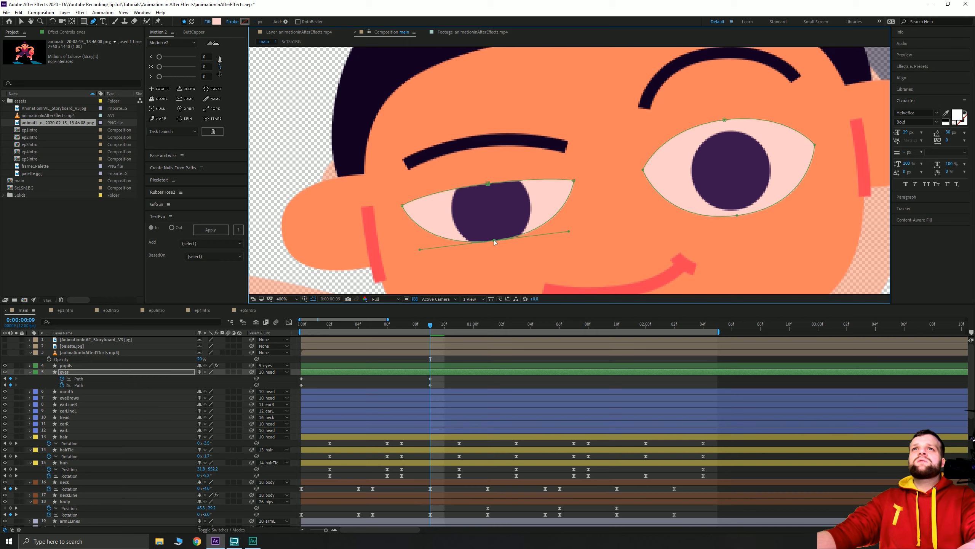
{"action": "left_click_drag", "start_coordinate": [575, 185], "coordinate": [575, 191]}
{"action": "left_click_drag", "start_coordinate": [402, 208], "coordinate": [405, 218]}
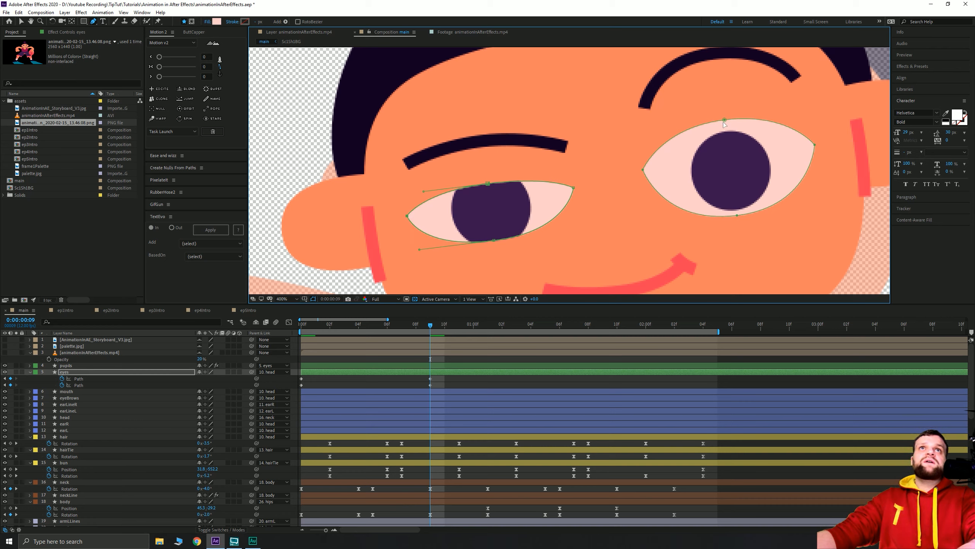
- Narrow the eye on the right of the face at 0:00:00:09 to match, lowering its corners and bringing both lids inward
{"action": "left_click_drag", "start_coordinate": [724, 123], "coordinate": [727, 133]}
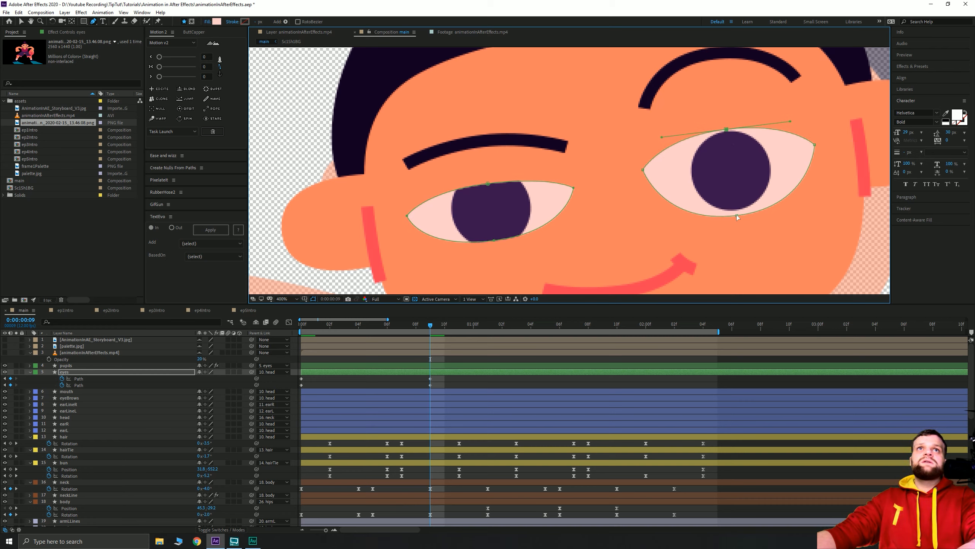
{"action": "left_click_drag", "start_coordinate": [736, 215], "coordinate": [734, 205]}
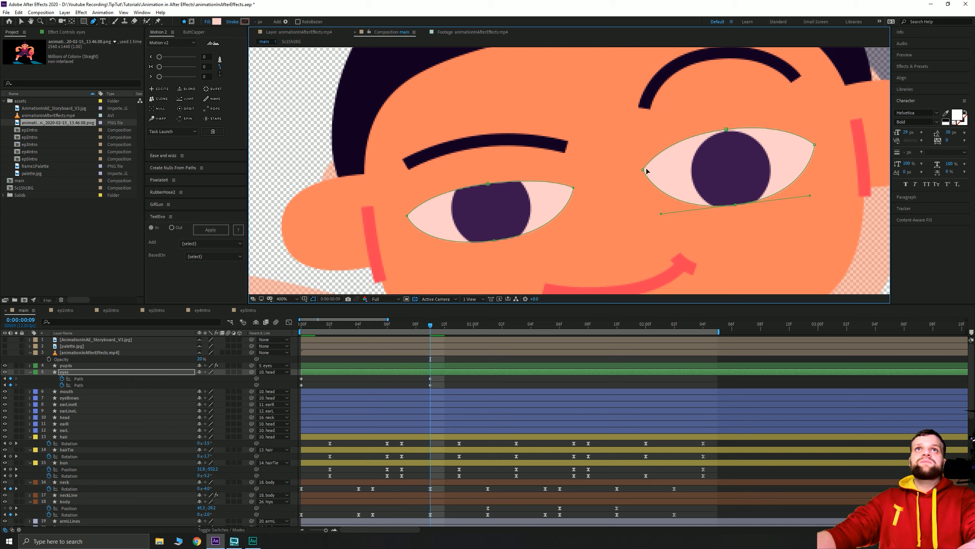
{"action": "left_click_drag", "start_coordinate": [644, 170], "coordinate": [646, 177]}
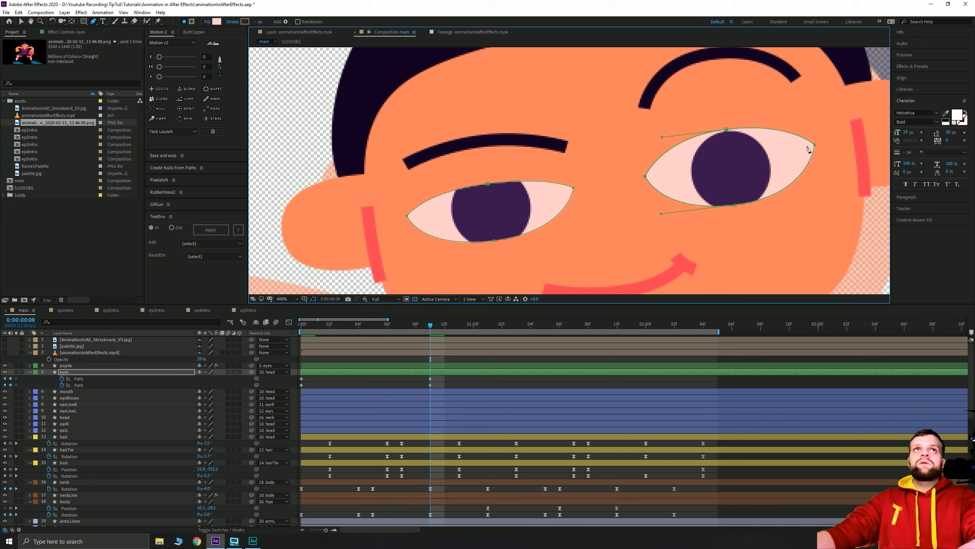
{"action": "left_click_drag", "start_coordinate": [815, 145], "coordinate": [815, 148]}
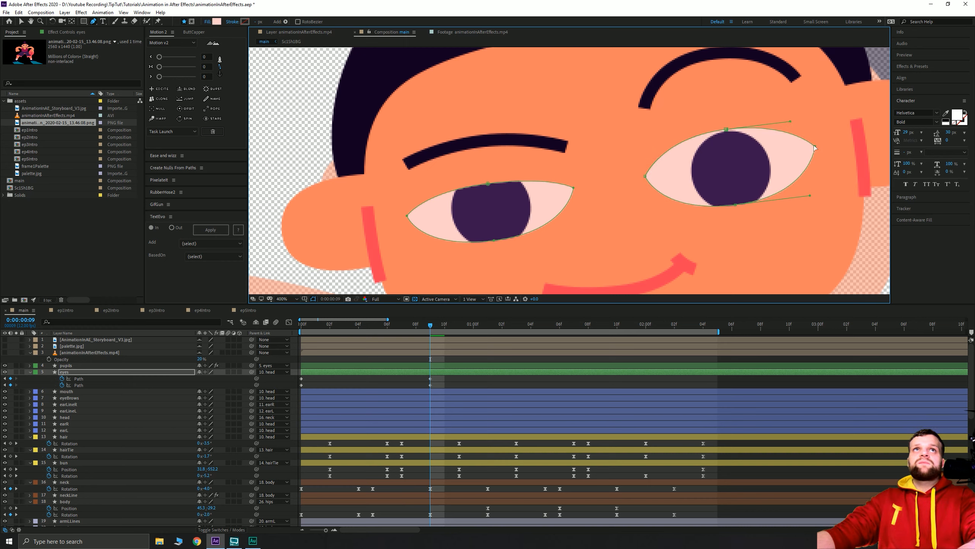
{"action": "left_click_drag", "start_coordinate": [726, 130], "coordinate": [728, 136]}
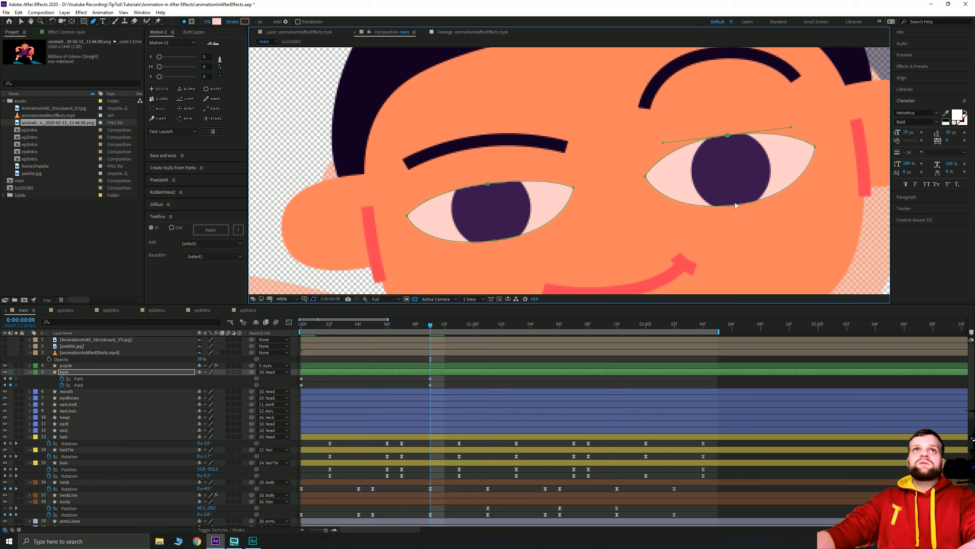
{"action": "left_click_drag", "start_coordinate": [736, 203], "coordinate": [735, 198]}
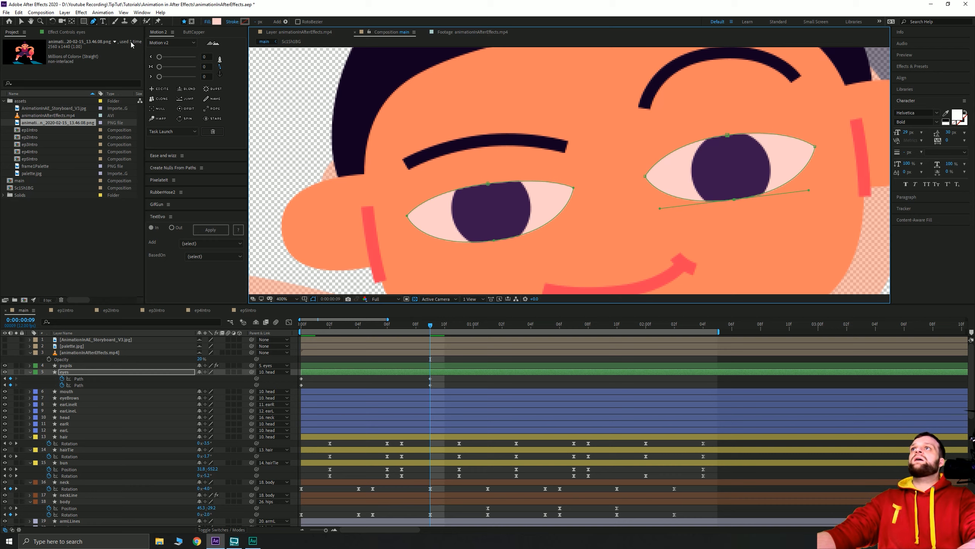
- Show the speed graph for both eye paths and select all their keyframes at 0:00:00:00 and 0:00:00:09
{"action": "left_click_drag", "start_coordinate": [439, 386], "coordinate": [263, 385]}
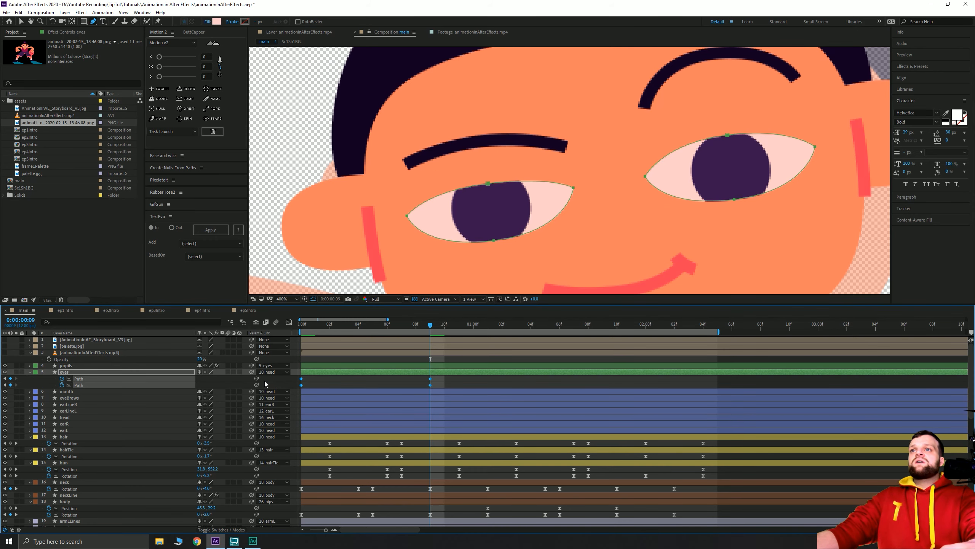
{"action": "left_click", "coordinate": [289, 322]}
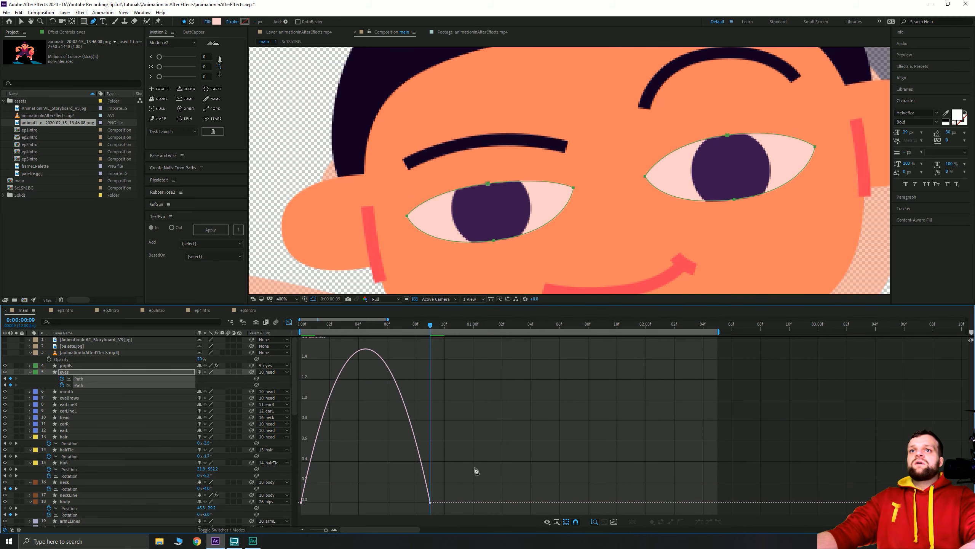
{"action": "key", "text": "v"}
{"action": "left_click_drag", "start_coordinate": [471, 473], "coordinate": [297, 514]}
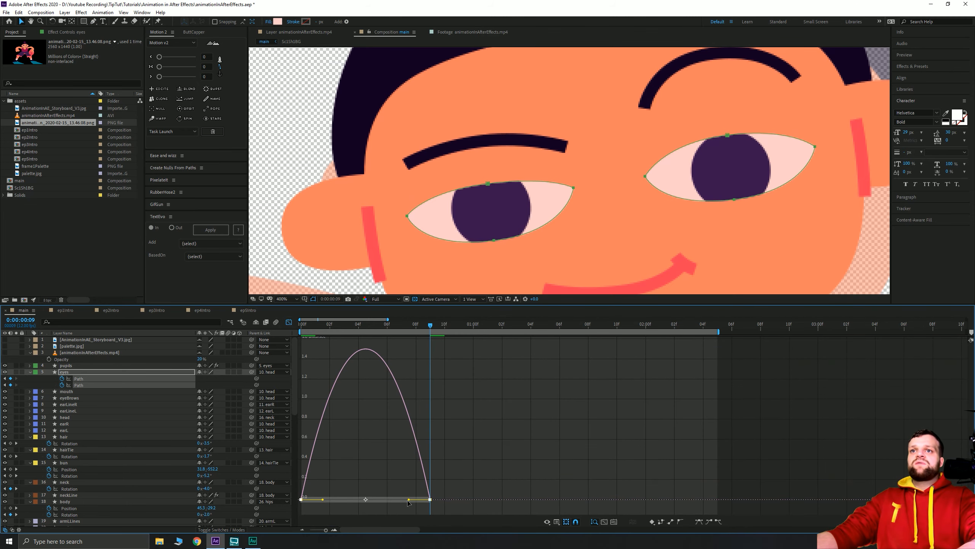
- Try an extremely steep ease between the eye path keyframes, preview it, and undo the easing changes
{"action": "left_click_drag", "start_coordinate": [408, 500], "coordinate": [366, 501]}
{"action": "key", "text": "space"}
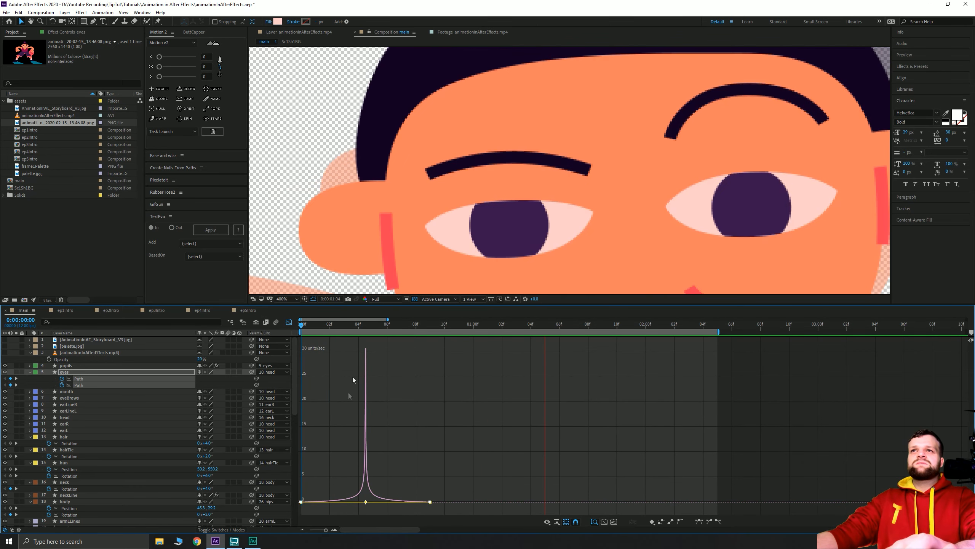
{"action": "key", "text": "space"}
{"action": "key", "text": "ctrl+z"}
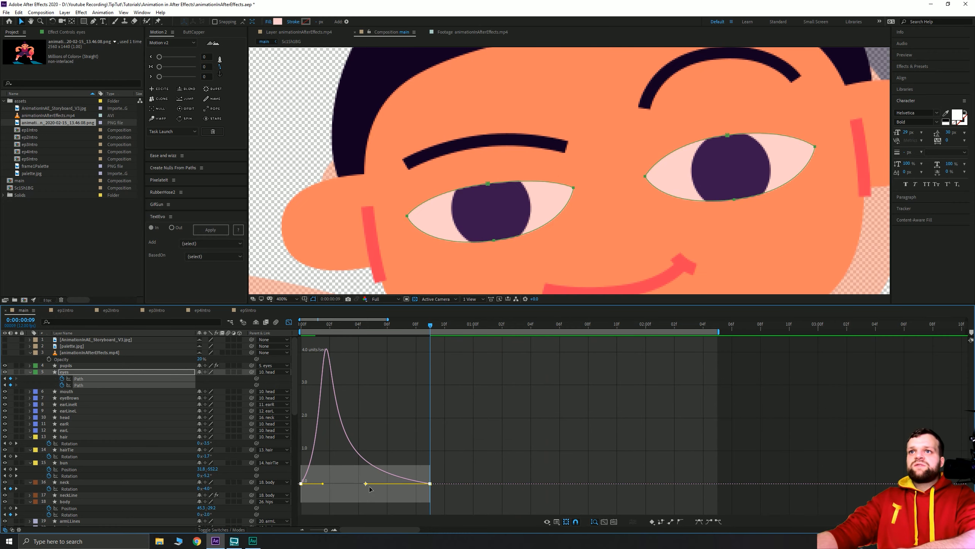
{"action": "key", "text": "ctrl+z"}
- Moderately increase the easing at both ends of the eye path change, preview it, and return to the layer timeline
{"action": "left_click_drag", "start_coordinate": [410, 495], "coordinate": [385, 497]}
{"action": "left_click_drag", "start_coordinate": [324, 501], "coordinate": [346, 501]}
{"action": "left_click_drag", "start_coordinate": [326, 325], "coordinate": [291, 334]}
{"action": "key", "text": "space"}
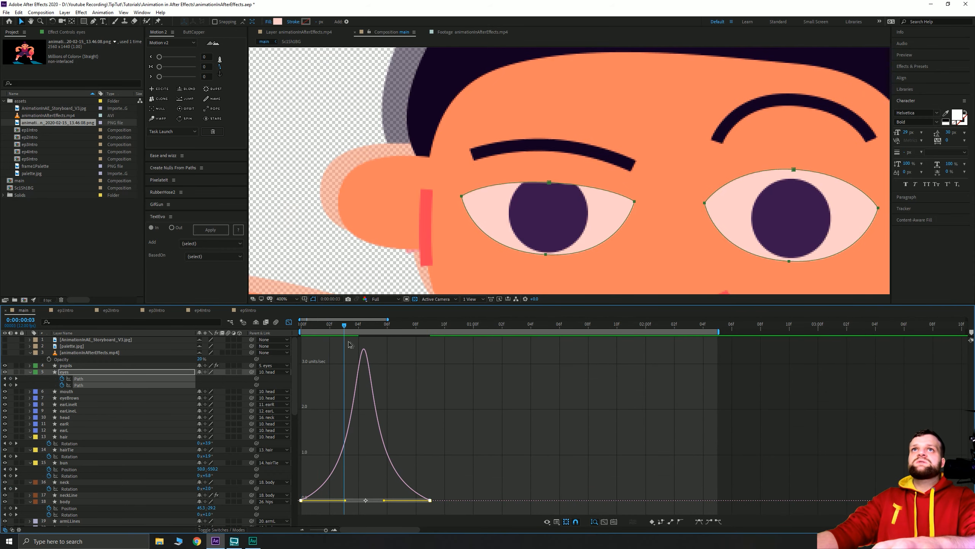
{"action": "key", "text": "space"}
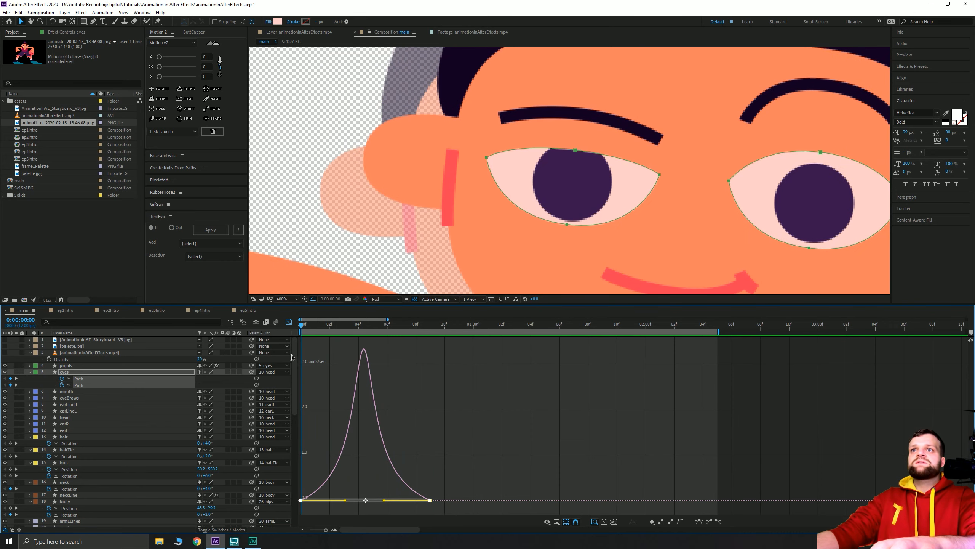
{"action": "left_click", "coordinate": [288, 322]}
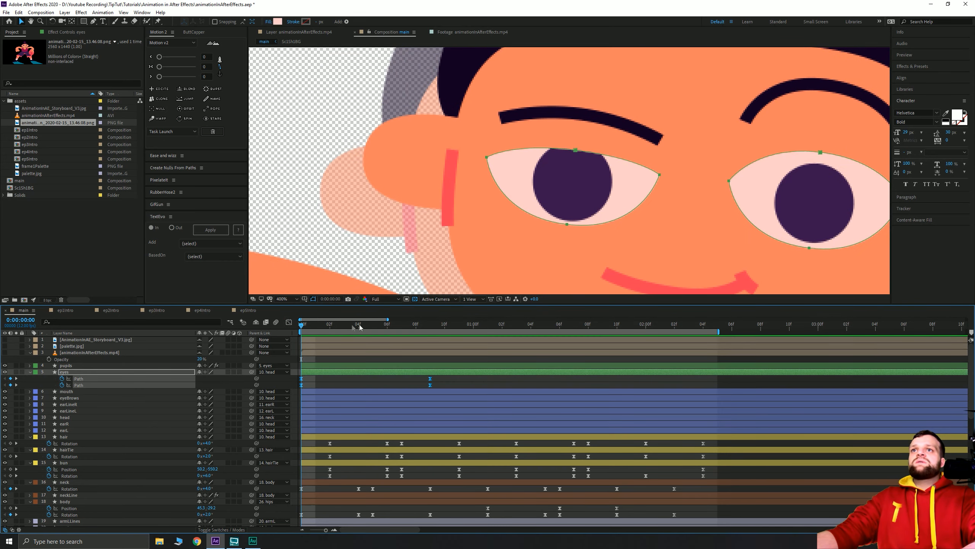
- Preview the eye motion, then copy both narrowed-eye path keyframes from 0:00:00:09 to 0:00:01:08
{"action": "key", "text": "space"}
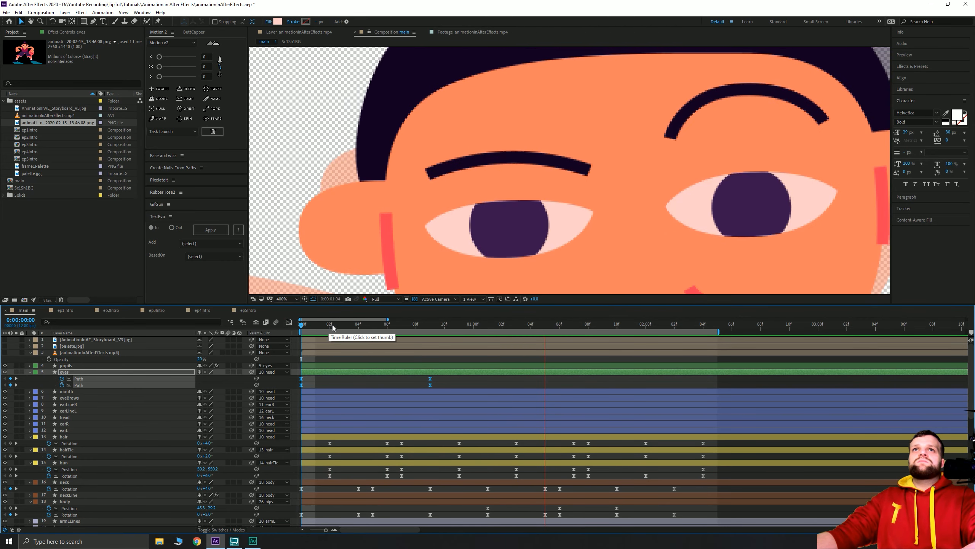
{"action": "key", "text": "space"}
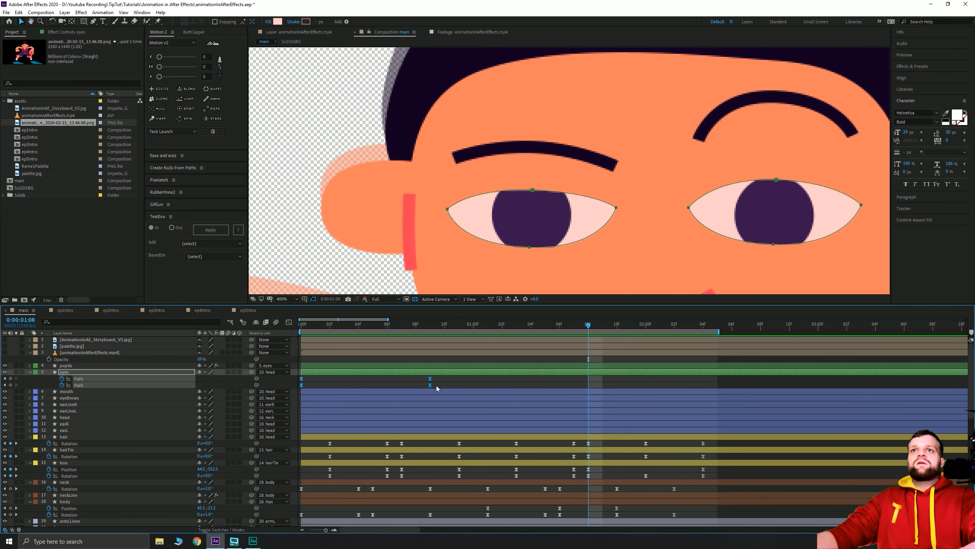
{"action": "key", "text": "ctrl+c"}
{"action": "key", "text": "ctrl+v"}
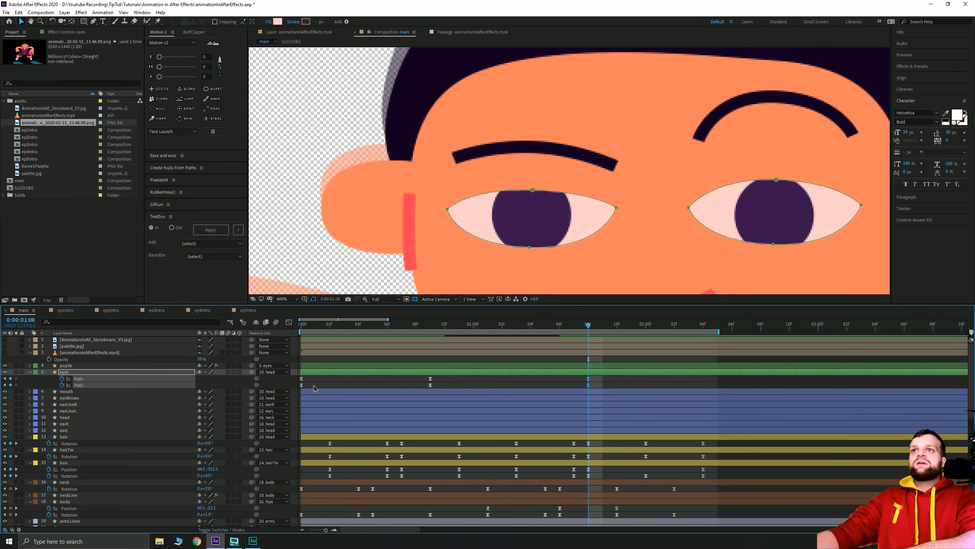
- Copy both open-eye path keyframes from 0:00:00:00 to 0:00:02:04, check their speed graph, and preview the motion
{"action": "left_click_drag", "start_coordinate": [314, 385], "coordinate": [291, 375]}
{"action": "left_click", "coordinate": [703, 324]}
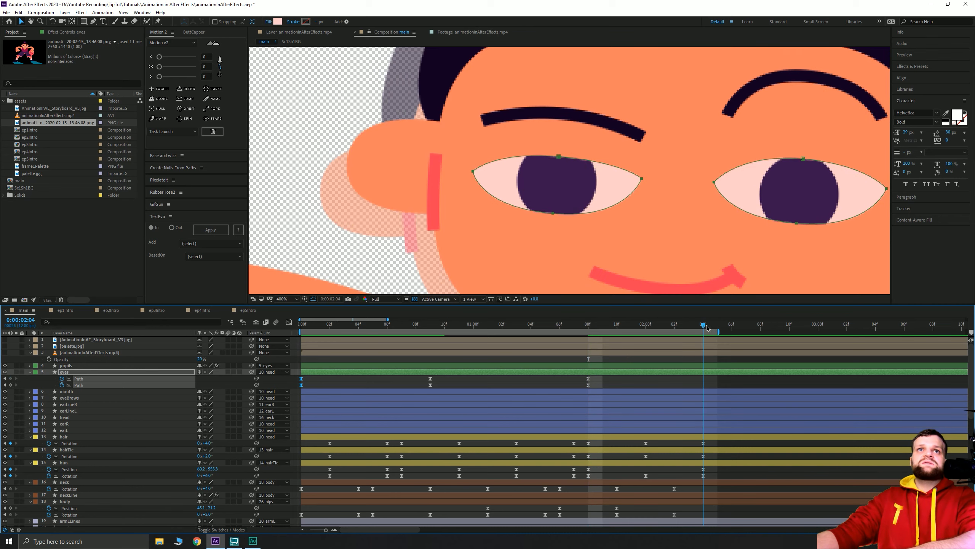
{"action": "key", "text": "ctrl+c"}
{"action": "key", "text": "ctrl+v"}
{"action": "mouse_move", "coordinate": [703, 325]}
{"action": "left_mouse_down"}
{"action": "mouse_move", "coordinate": [559, 336]}
{"action": "mouse_move", "coordinate": [703, 334]}
{"action": "left_mouse_up"}
{"action": "left_click_drag", "start_coordinate": [710, 386], "coordinate": [575, 380]}
{"action": "left_click", "coordinate": [288, 323]}
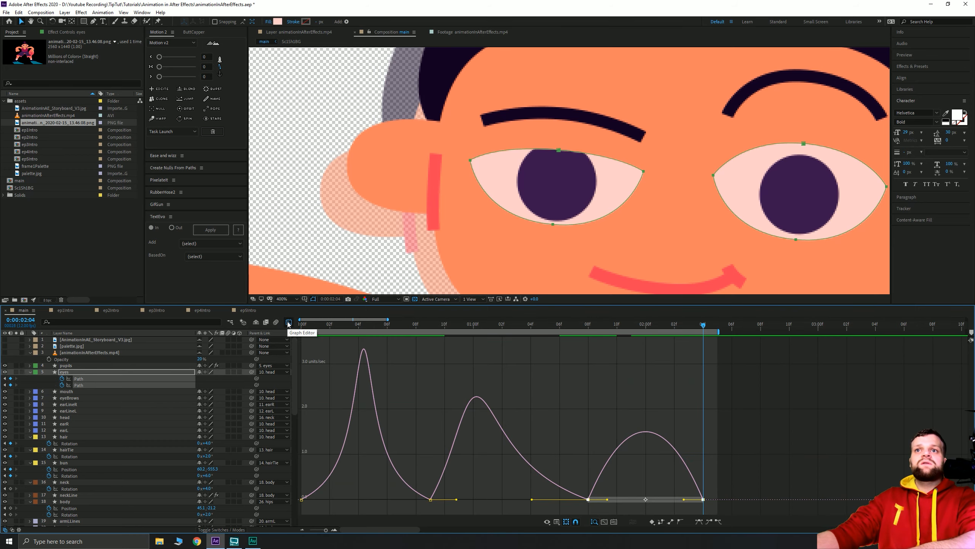
{"action": "left_click", "coordinate": [289, 322]}
{"action": "key", "text": "space"}
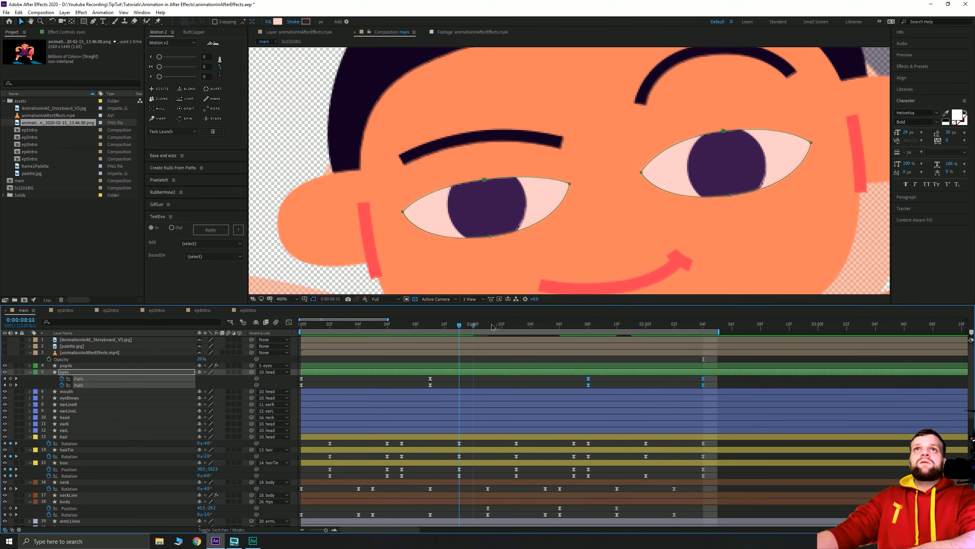
- Strengthen the easing between the eye path keyframes at 0:00:01:08 and 0:00:02:04, with about 53% incoming influence, and return to the layer timeline
{"action": "left_click_drag", "start_coordinate": [500, 333], "coordinate": [660, 326]}
{"action": "left_click", "coordinate": [288, 322]}
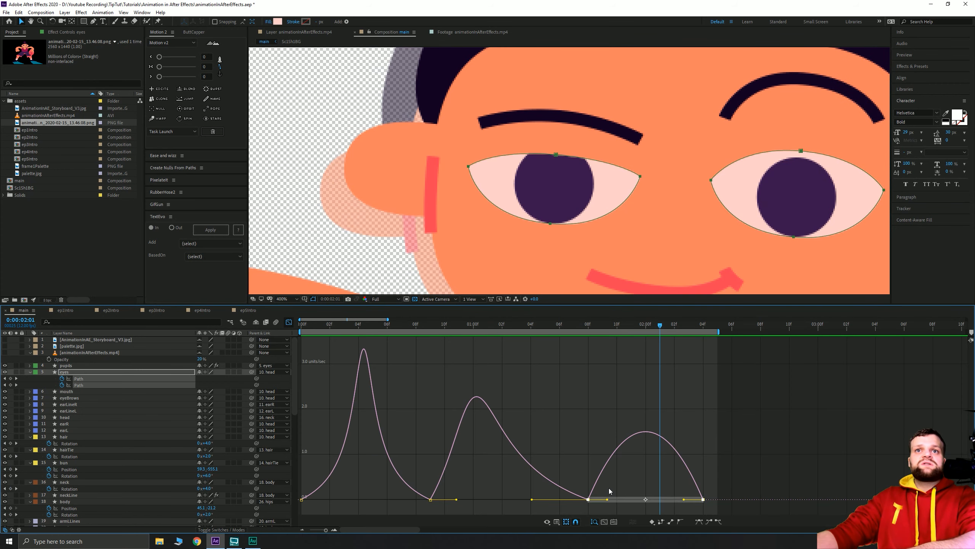
{"action": "left_click", "coordinate": [588, 499]}
{"action": "left_click_drag", "start_coordinate": [607, 499], "coordinate": [624, 499]}
{"action": "left_click", "coordinate": [700, 499]}
{"action": "left_click_drag", "start_coordinate": [684, 500], "coordinate": [671, 499]}
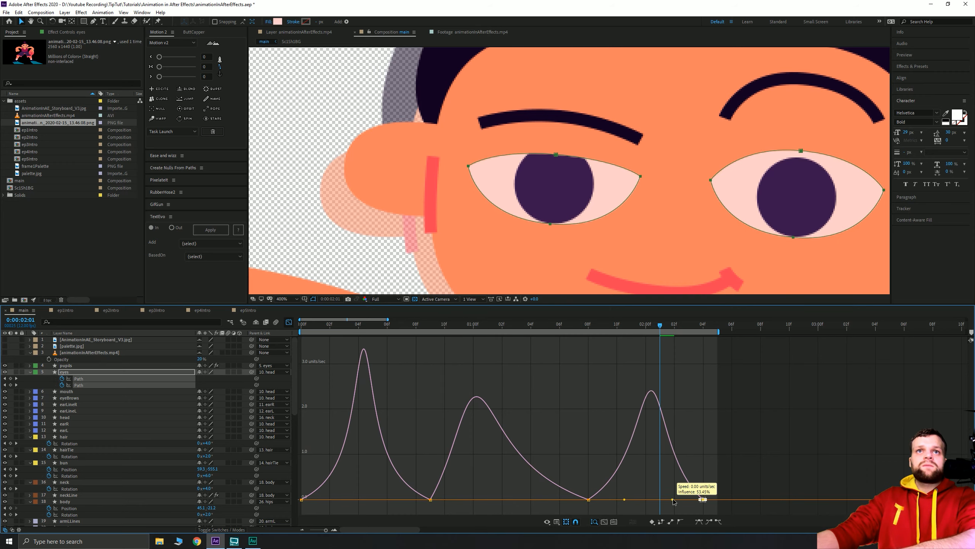
{"action": "left_click", "coordinate": [288, 322]}
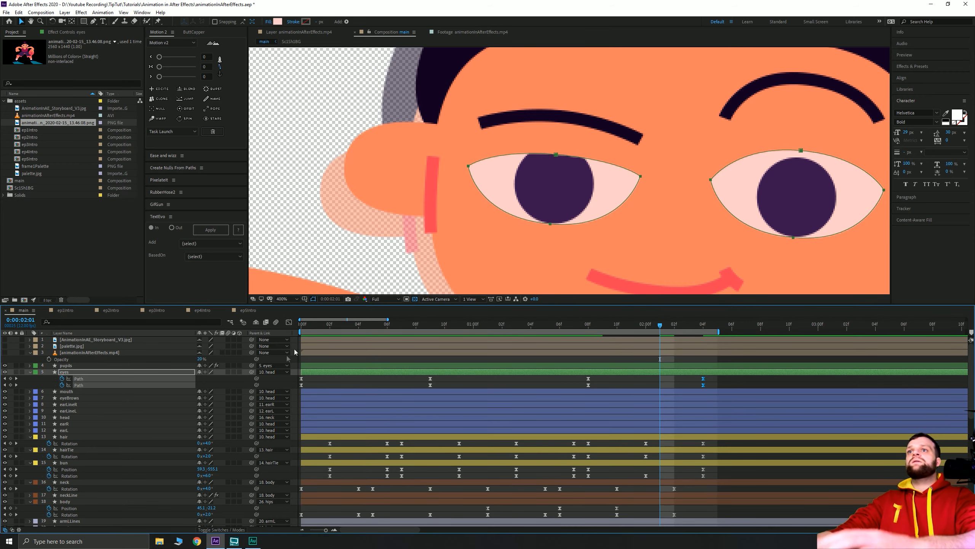
- Start position keyframing on the pupils layer at 0:00:00:00 and add a second position keyframe at 0:00:00:09
{"action": "left_click", "coordinate": [66, 366]}
{"action": "key", "text": "Home"}
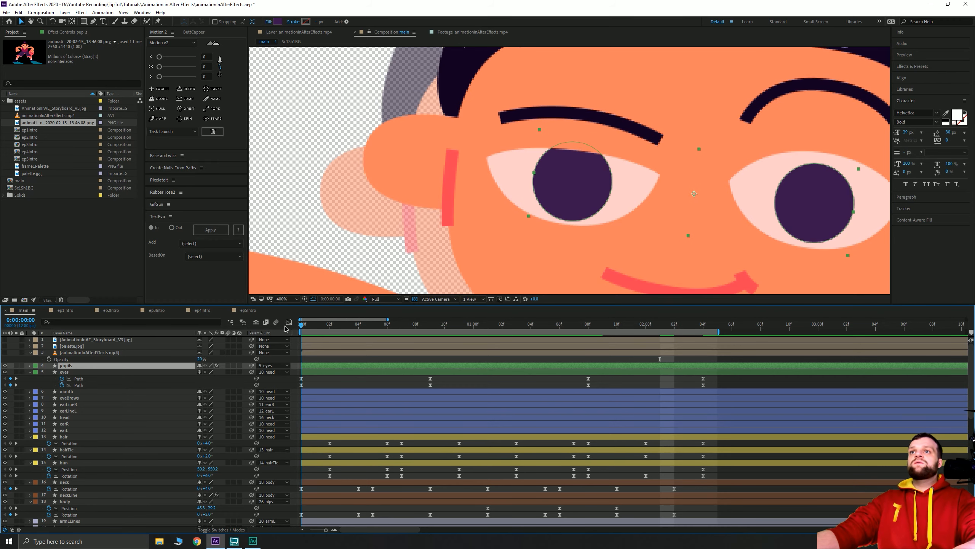
{"action": "key", "text": "p"}
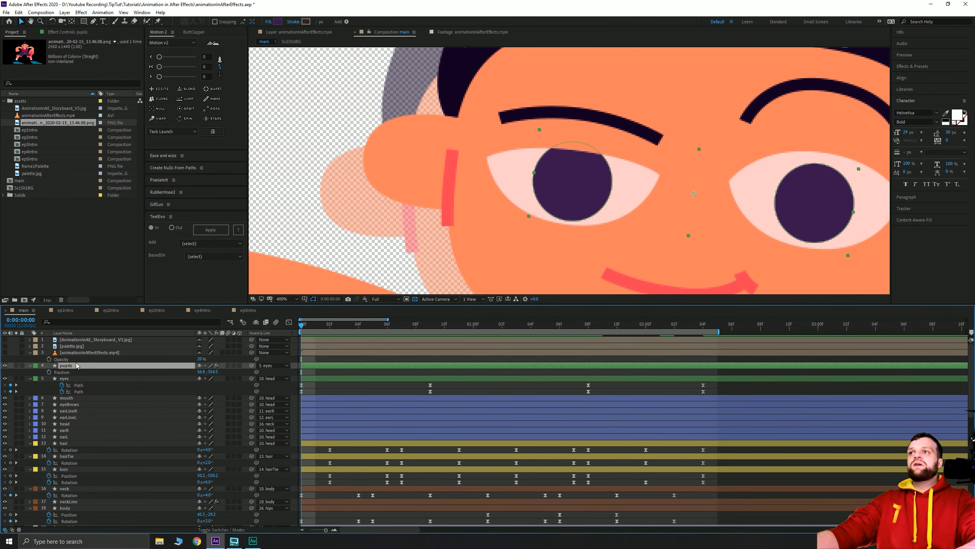
{"action": "left_click", "coordinate": [49, 372]}
{"action": "left_click_drag", "start_coordinate": [302, 326], "coordinate": [427, 334]}
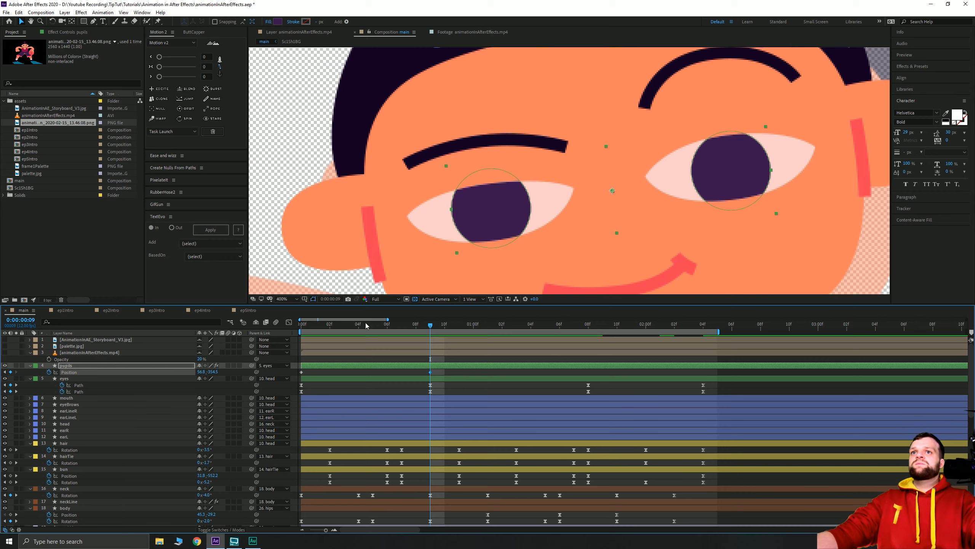
- At 0:00:01:03, nudge the pupils down so the character looks toward the floor, creating a position keyframe
{"action": "left_click_drag", "start_coordinate": [431, 326], "coordinate": [523, 325]}
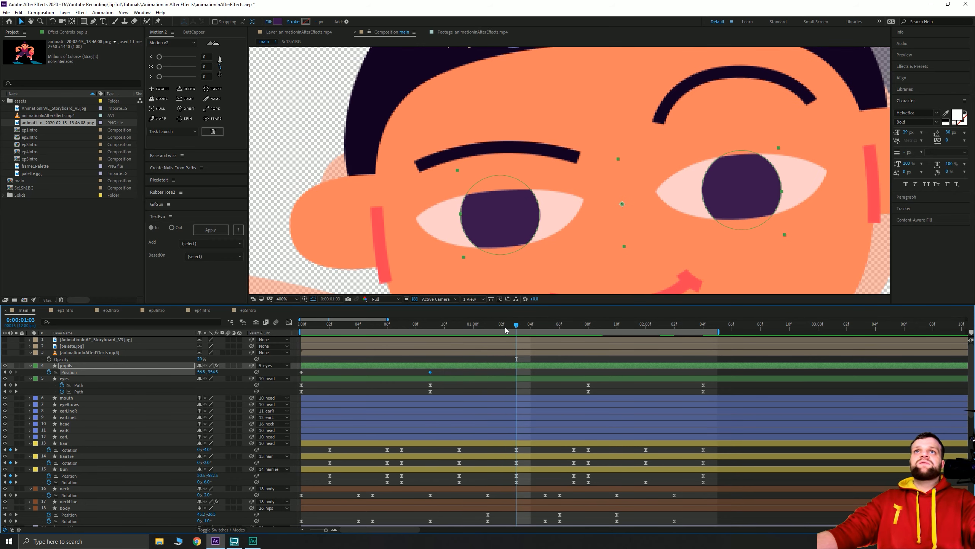
{"action": "key", "text": "shift+Left"}
{"action": "key", "text": "shift+Left"}
{"action": "key", "text": "shift+Left"}
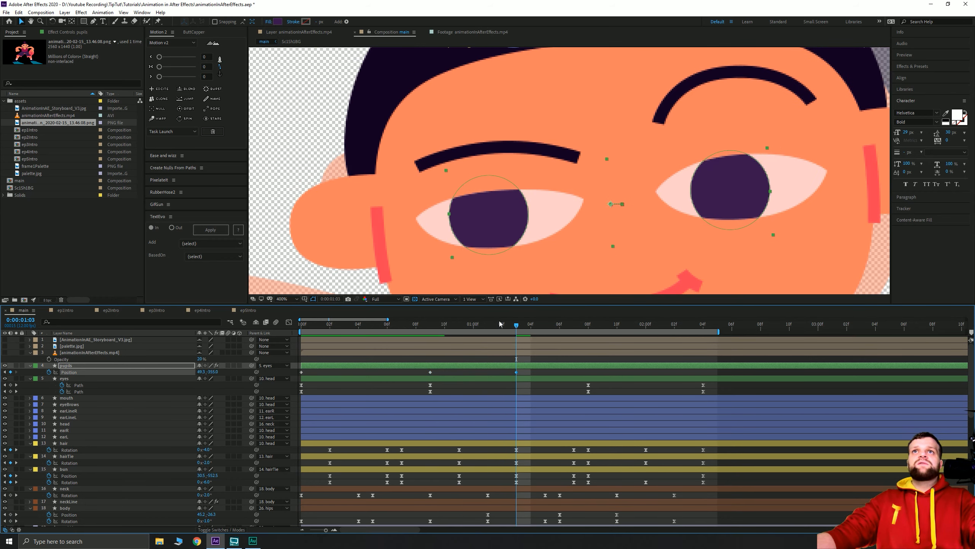
{"action": "key", "text": "shift+Down"}
{"action": "key", "text": "shift+Down"}
{"action": "key", "text": "shift+Down"}
{"action": "key", "text": "shift+Down"}
{"action": "key", "text": "shift+Down"}
{"action": "key", "text": "shift+Right"}
{"action": "key", "text": "shift+Down"}
{"action": "key", "text": "shift+Right"}
{"action": "key", "text": "shift+Right"}
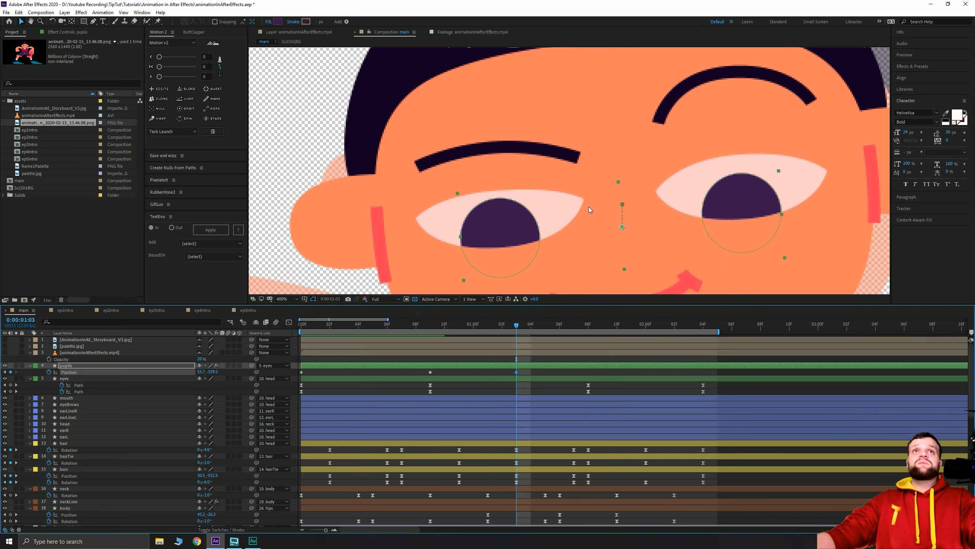
{"action": "key", "text": "shift+Up"}
{"action": "key", "text": "shift+Right"}
- With the whole figure in view, shift the pupils at 0:00:01:03 sideways and slightly down so they look toward the ball
{"action": "key", "text": "slash"}
{"action": "key", "text": "h"}
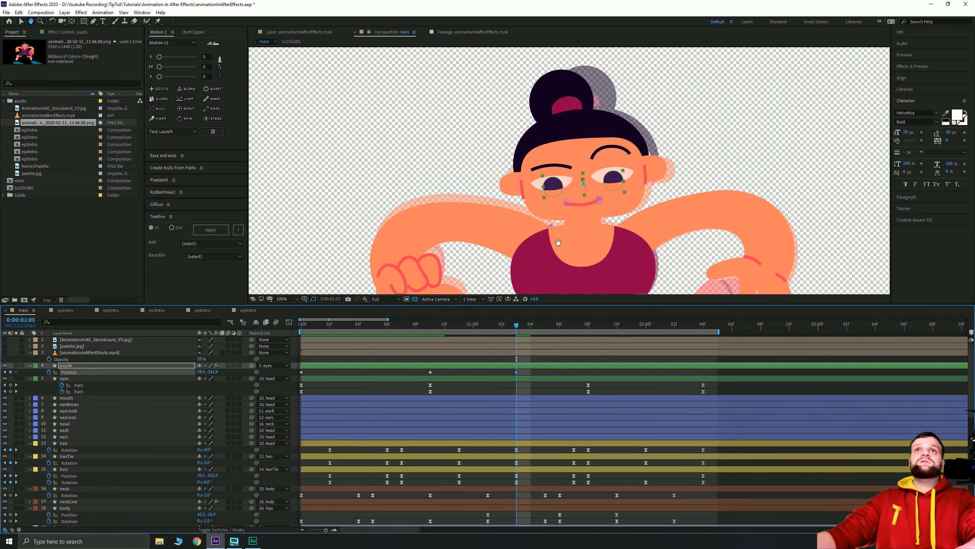
{"action": "scroll", "coordinate": [558, 242], "scroll_direction": "down", "scroll_amount": 2}
{"action": "key", "text": "v"}
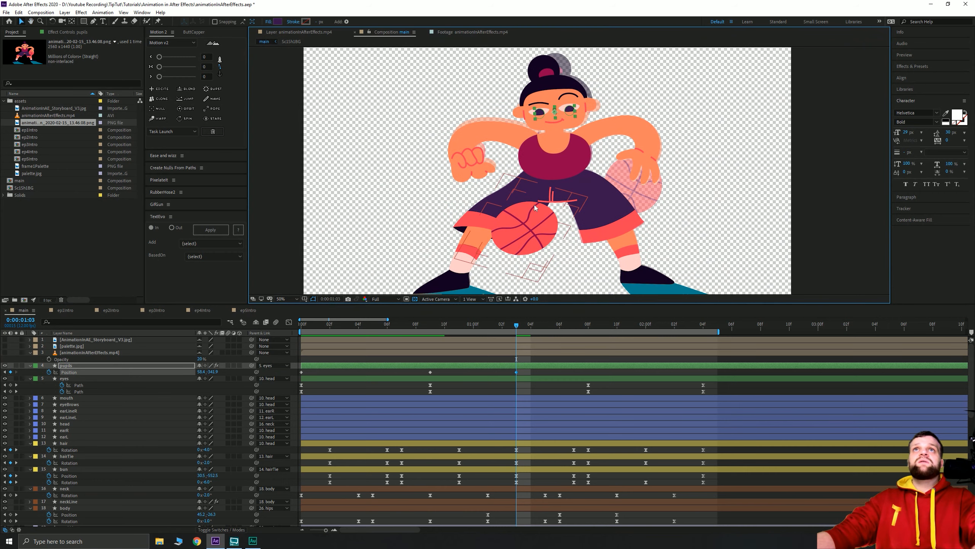
{"action": "key", "text": "shift+Left"}
{"action": "key", "text": "shift+Left"}
{"action": "key", "text": "shift+Left"}
{"action": "key", "text": "shift+Left"}
{"action": "key", "text": "shift+Left"}
{"action": "key", "text": "shift+Left"}
{"action": "key", "text": "shift+Left"}
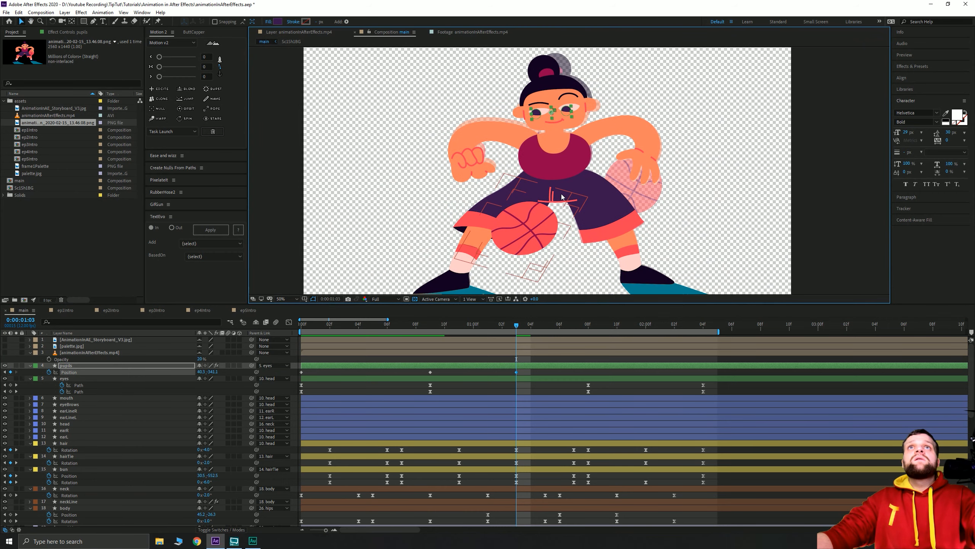
{"action": "key", "text": "shift+Right"}
{"action": "key", "text": "shift+Down"}
- Add pupil position keyframes at 0:00:01:08 and 0:00:02:04, nudging the gaze to follow the ball toward the hand
{"action": "left_click_drag", "start_coordinate": [500, 325], "coordinate": [583, 332]}
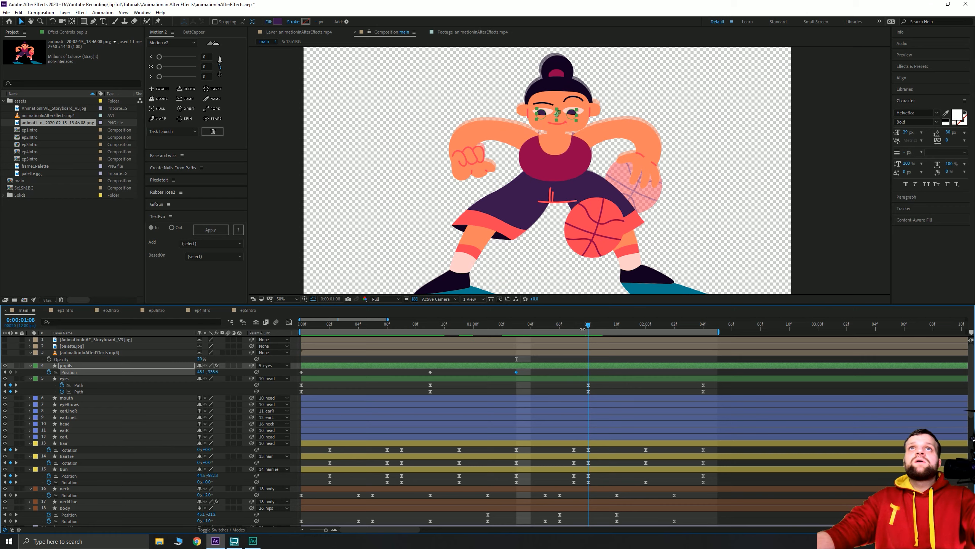
{"action": "key", "text": "ctrl+v"}
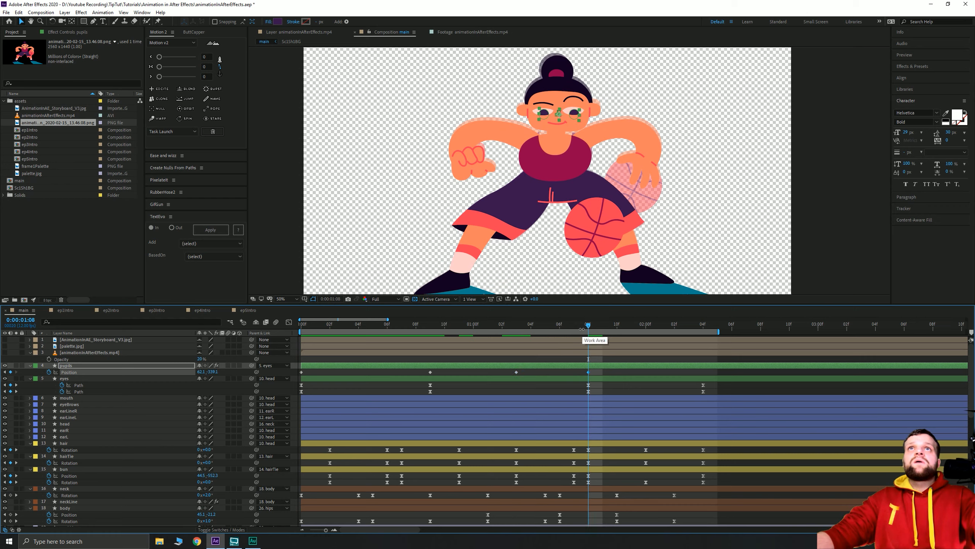
{"action": "left_click_drag", "start_coordinate": [589, 330], "coordinate": [697, 321]}
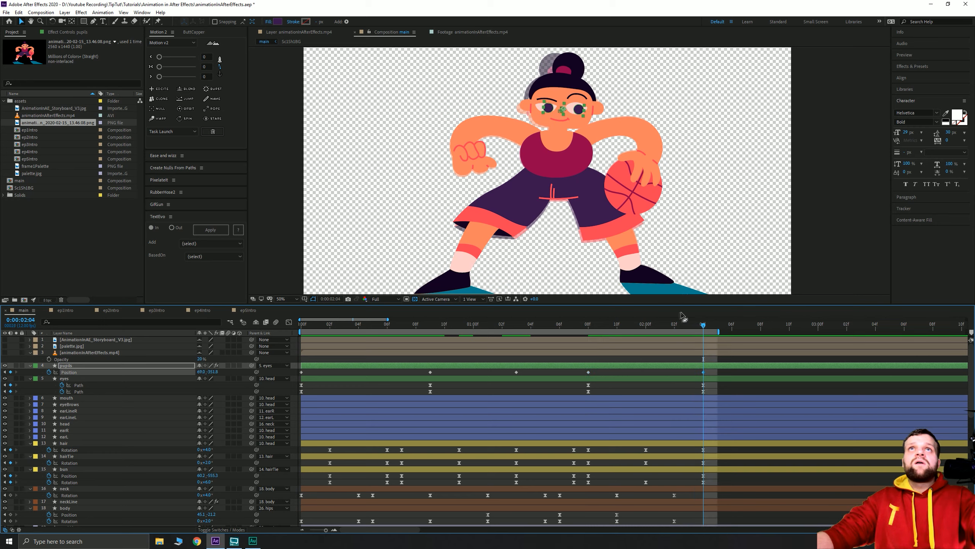
{"action": "key", "text": "Right"}
{"action": "key", "text": "Right"}
{"action": "key", "text": "Right"}
{"action": "key", "text": "Right"}
{"action": "key", "text": "Up"}
{"action": "key", "text": "Up"}
- Copy the pupils' position keyframe from 0:00:02:04 to 0:00:00:00 so the gaze loops
{"action": "left_click_drag", "start_coordinate": [693, 324], "coordinate": [269, 341]}
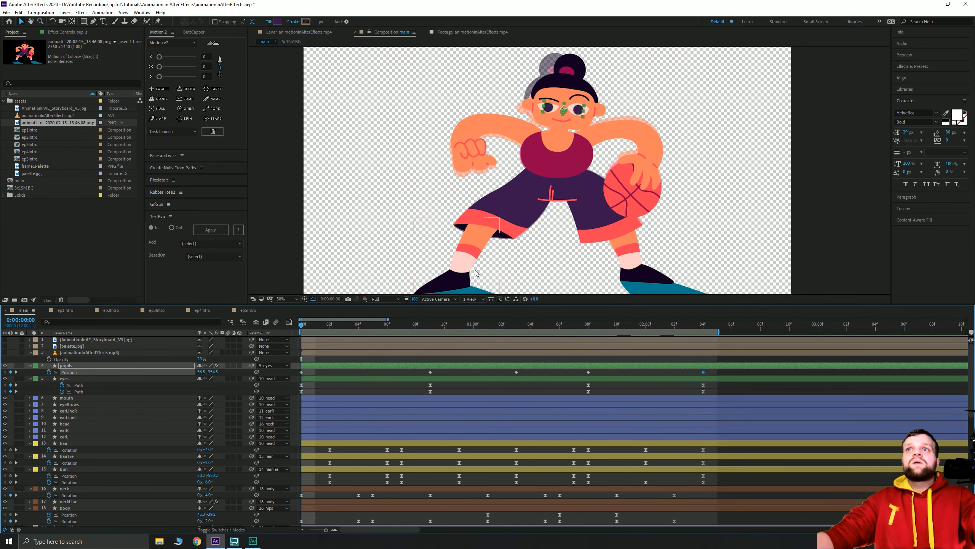
{"action": "left_click", "coordinate": [703, 373]}
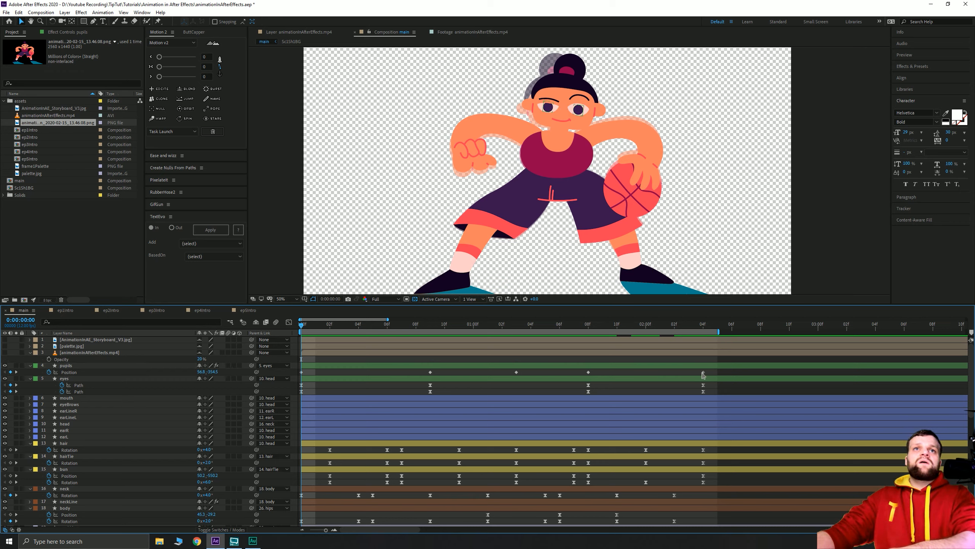
{"action": "left_click", "coordinate": [703, 372]}
{"action": "key", "text": "ctrl+v"}
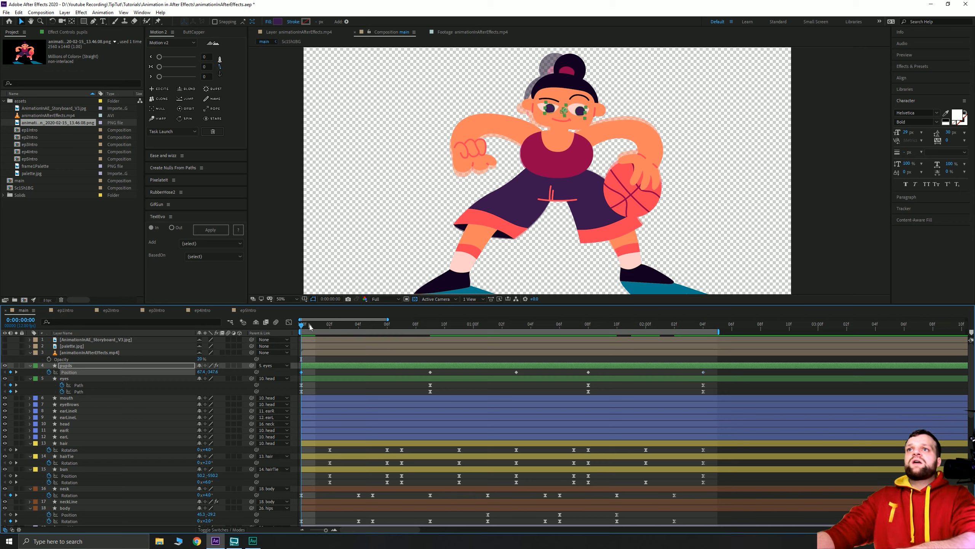
- Move the pupils' second position keyframe to 0:00:00:06 and lower the pupils there so they look down at the ball
{"action": "key", "text": "Page_Down"}
{"action": "key", "text": "Page_Down"}
{"action": "left_click_drag", "start_coordinate": [352, 333], "coordinate": [428, 330]}
{"action": "left_click_drag", "start_coordinate": [430, 372], "coordinate": [387, 372]}
{"action": "left_click", "coordinate": [387, 328]}
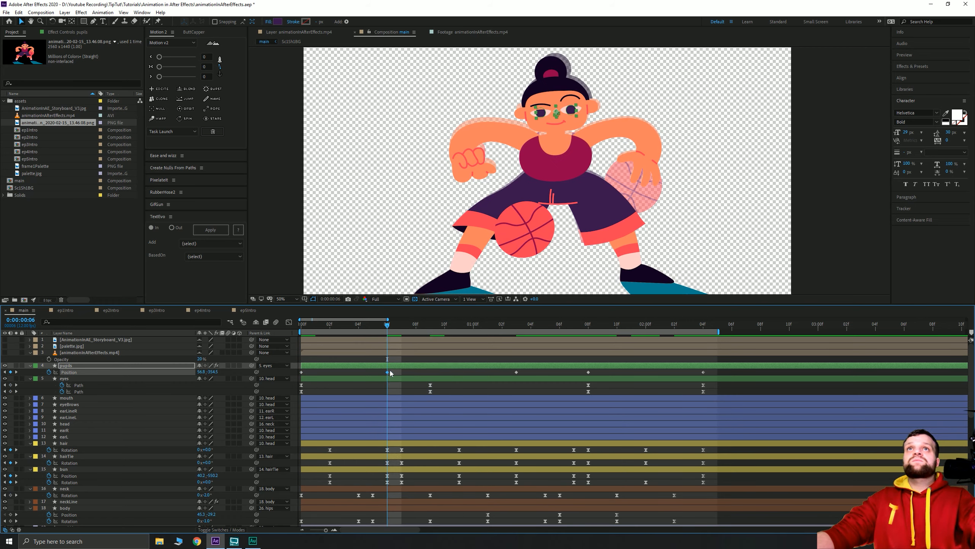
{"action": "key", "text": "shift+Down"}
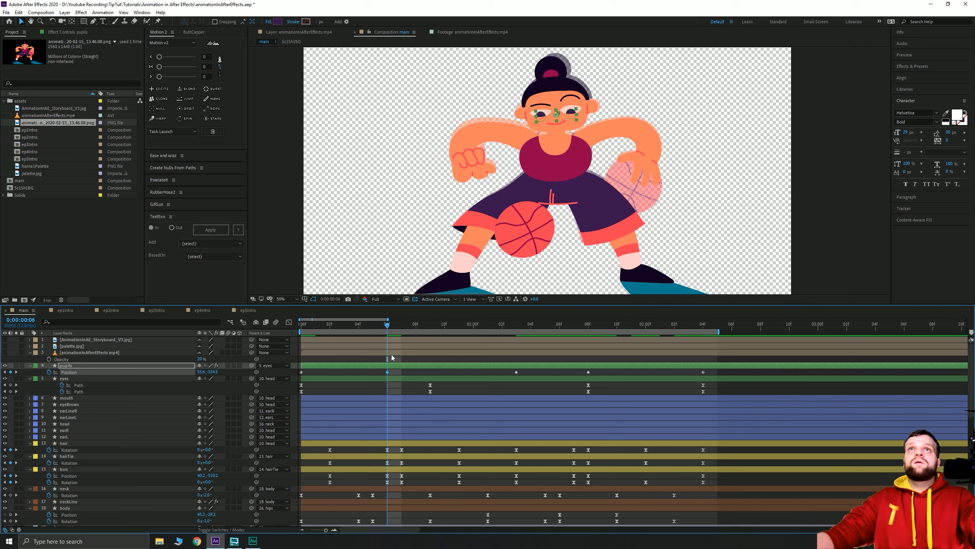
{"action": "key", "text": "Up"}
{"action": "key", "text": "Up"}
{"action": "key", "text": "Up"}
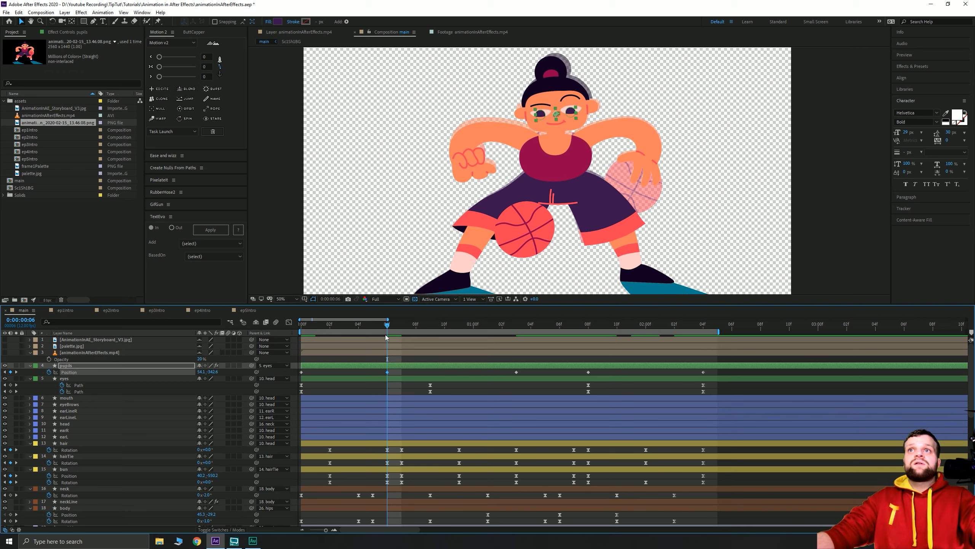
- Play the loop and examine how the pupils follow the ball
{"action": "key", "text": "space"}
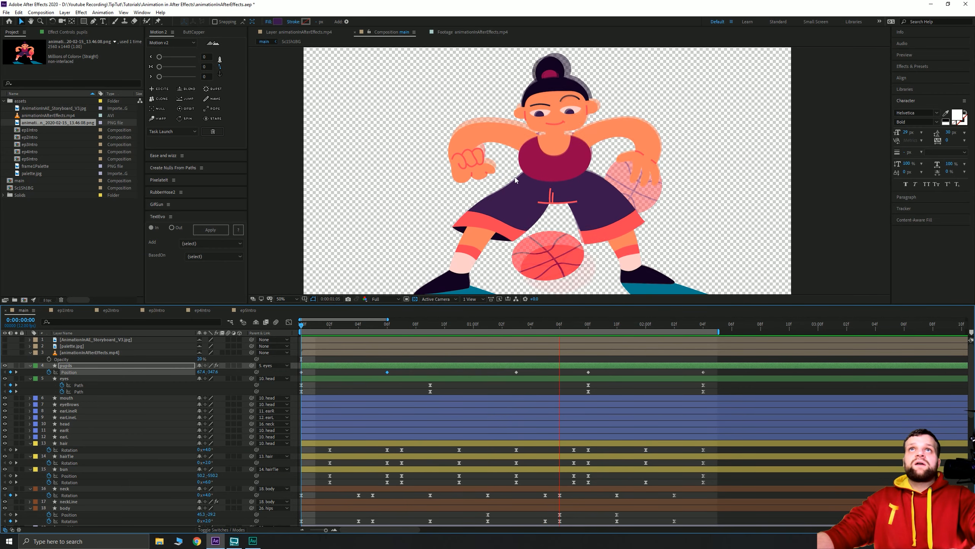
{"action": "scroll", "coordinate": [577, 188], "scroll_direction": "down", "scroll_amount": 2}
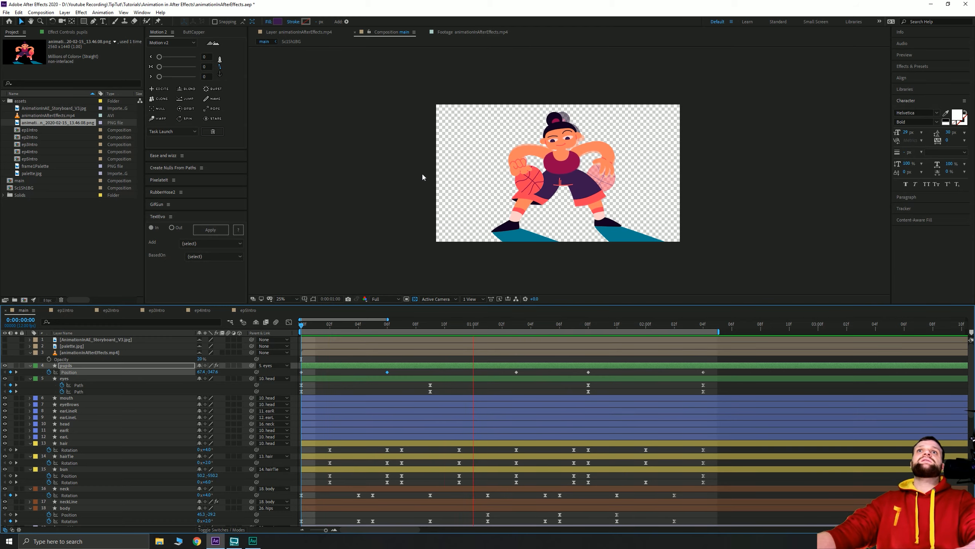
{"action": "scroll", "coordinate": [529, 161], "scroll_direction": "up", "scroll_amount": 4}
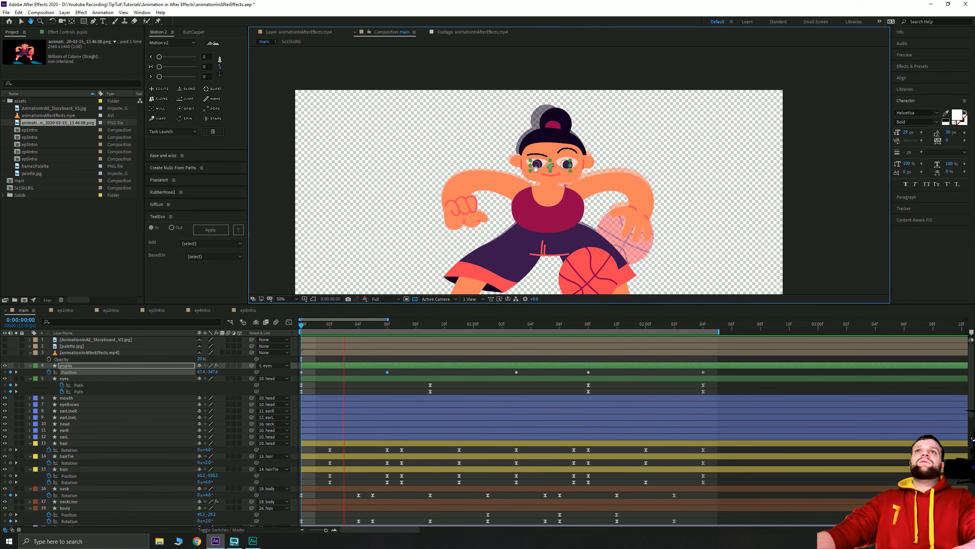
{"action": "key", "text": "space"}
- Start path keyframing on both eyebrow shapes at 0:00:00:00 and show only the keyframed properties of the eyebrows layer
{"action": "left_click_drag", "start_coordinate": [359, 326], "coordinate": [252, 336]}
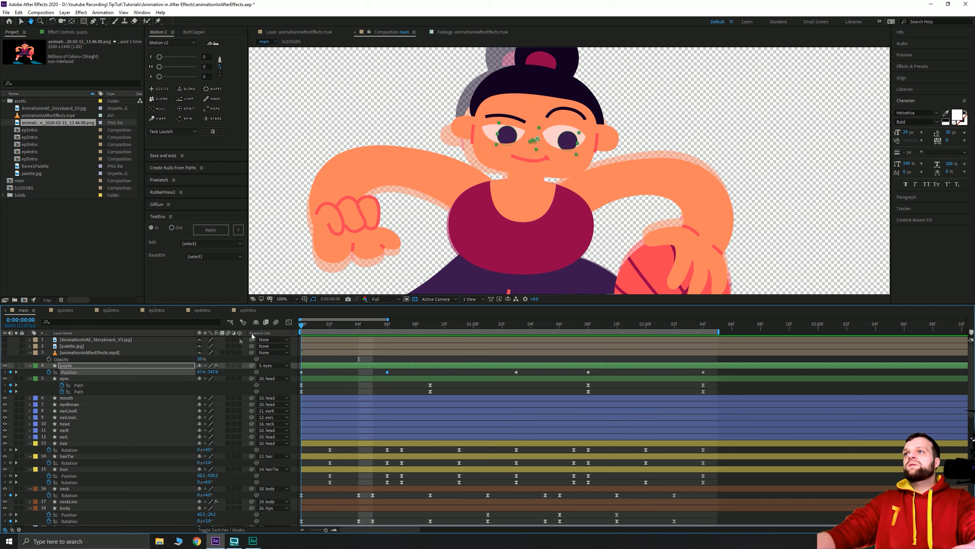
{"action": "left_click", "coordinate": [79, 404]}
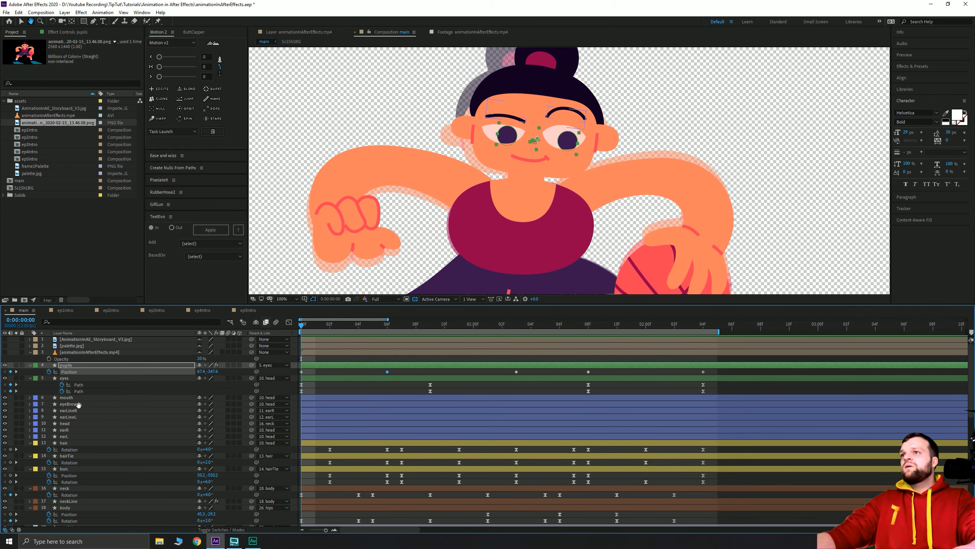
{"action": "left_click", "coordinate": [31, 404]}
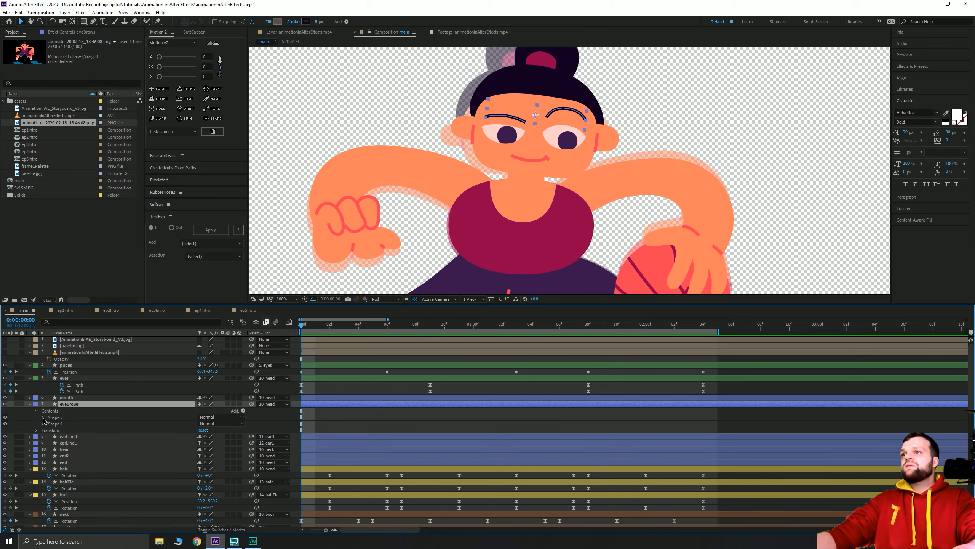
{"action": "left_click", "coordinate": [43, 417]}
{"action": "left_click", "coordinate": [49, 423]}
{"action": "left_click", "coordinate": [61, 429]}
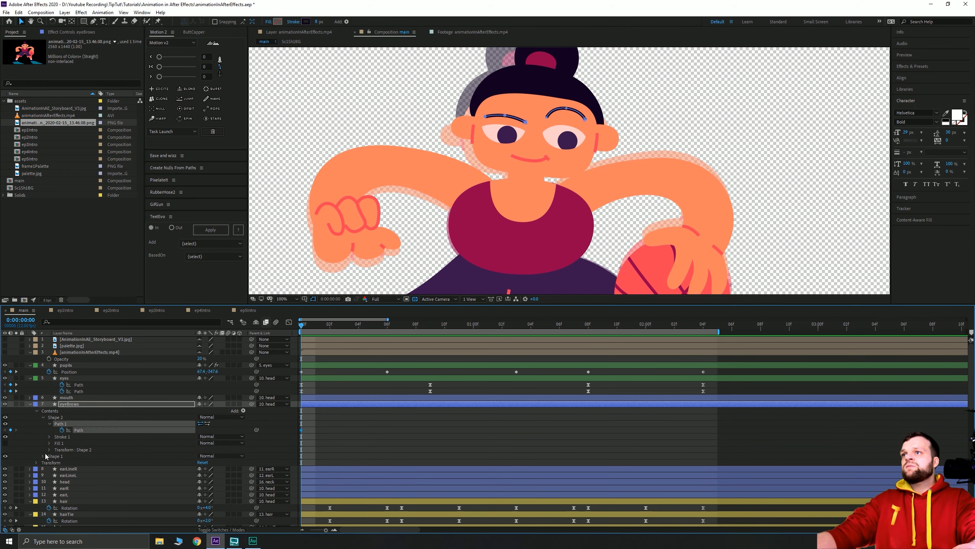
{"action": "left_click", "coordinate": [43, 456]}
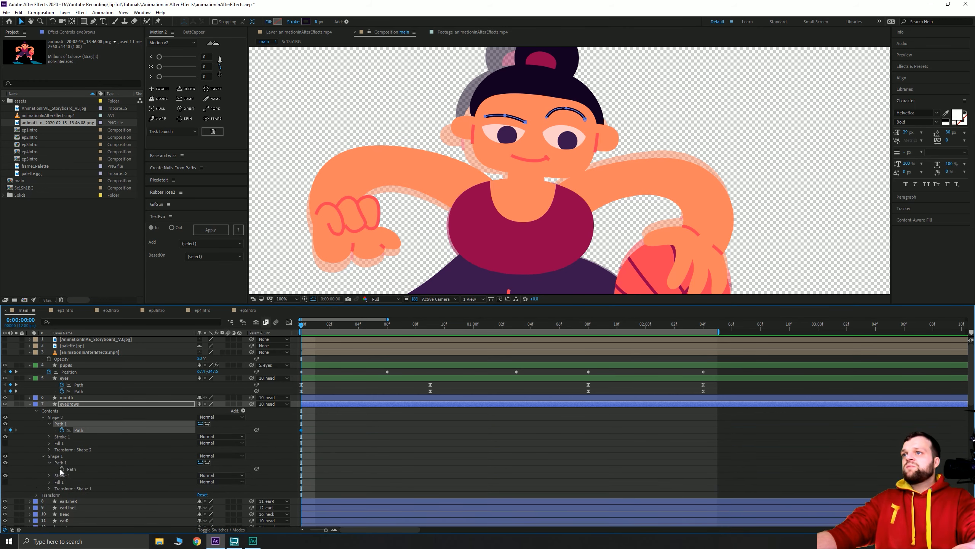
{"action": "left_click", "coordinate": [50, 462]}
{"action": "left_click", "coordinate": [62, 469]}
{"action": "key", "text": "u"}
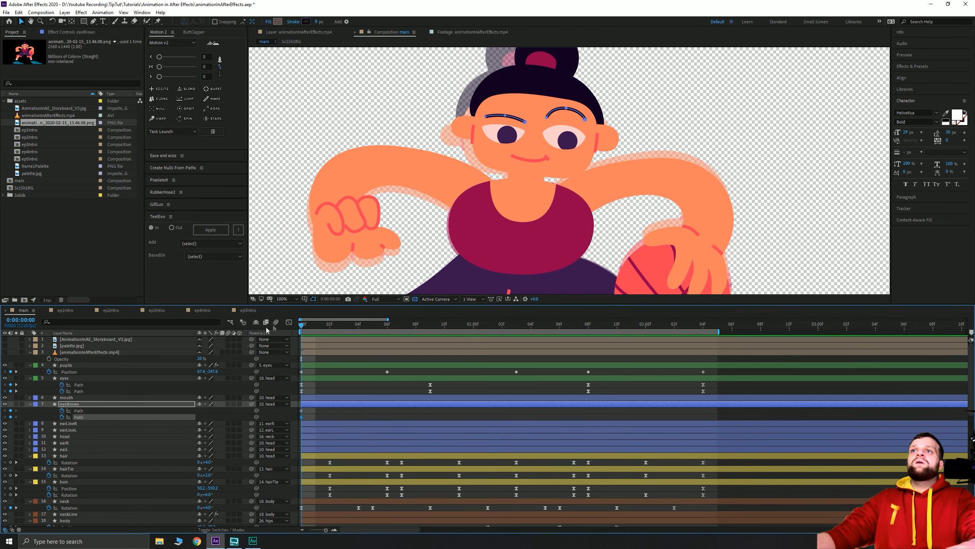
- Add path keyframes to both eyebrow shapes at 0:00:00:09
{"action": "left_click_drag", "start_coordinate": [303, 326], "coordinate": [430, 336]}
{"action": "scroll", "coordinate": [412, 105], "scroll_direction": "up", "scroll_amount": 1}
{"action": "left_click_drag", "start_coordinate": [412, 105], "coordinate": [437, 192]}
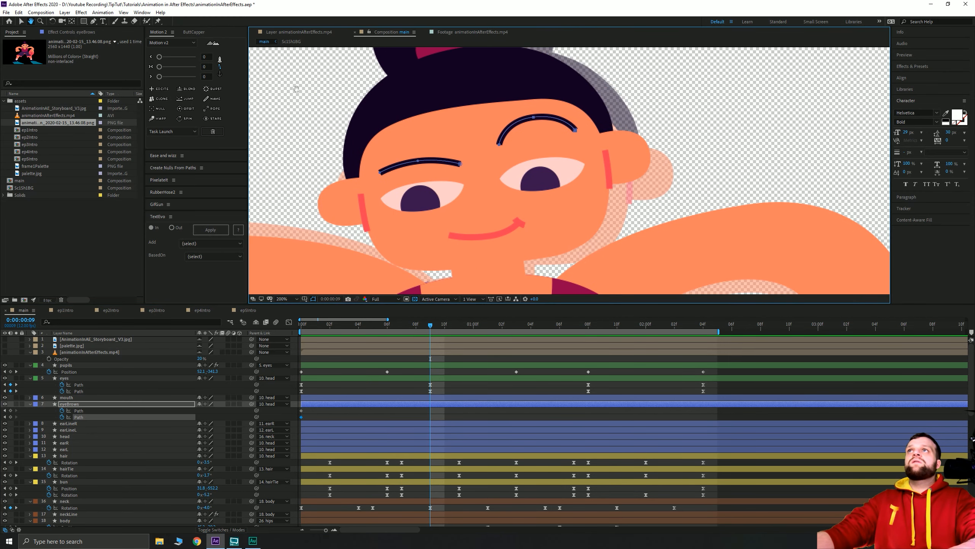
{"action": "left_click", "coordinate": [93, 21]}
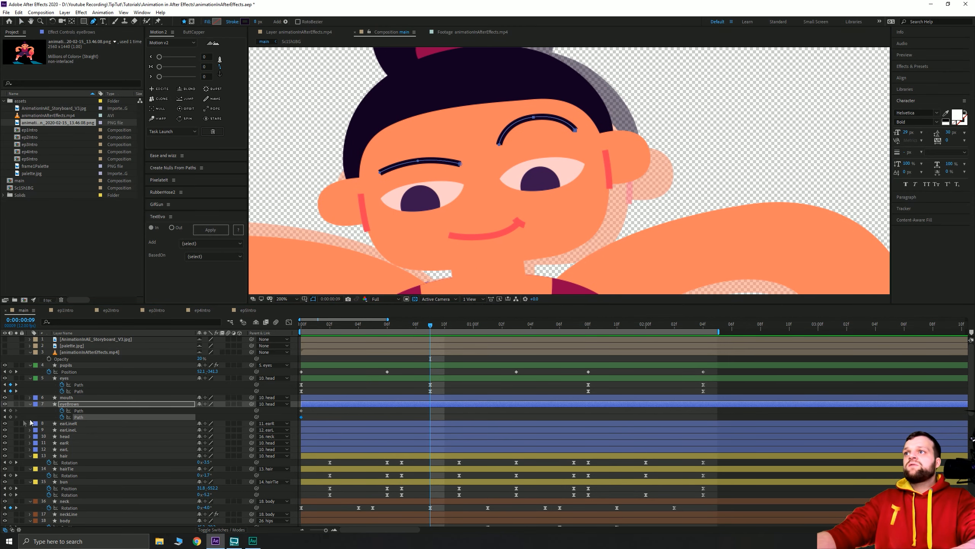
{"action": "left_click", "coordinate": [10, 416]}
{"action": "left_click", "coordinate": [10, 410]}
{"action": "left_click", "coordinate": [427, 415]}
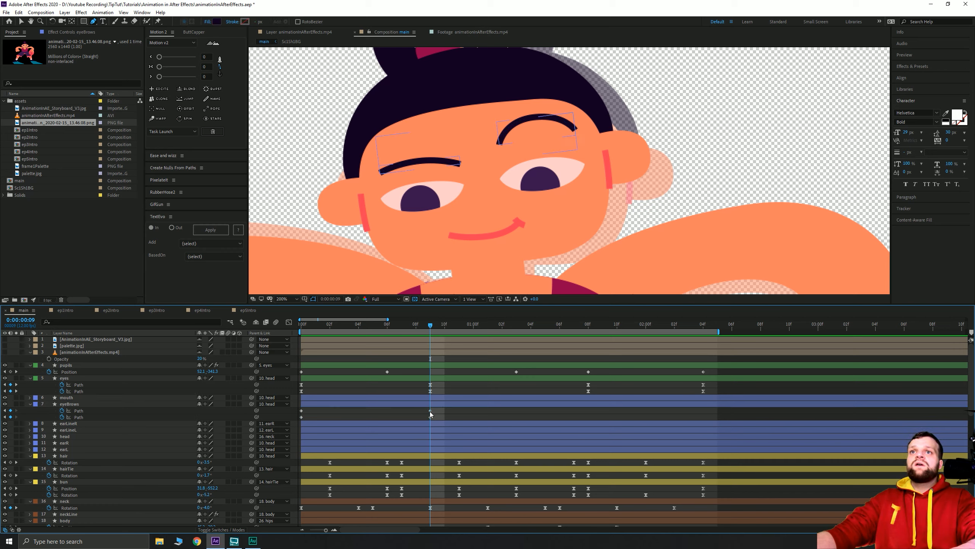
- Reshape both eyebrow paths at 0:00:00:09, flattening the arched eyebrow and lowering the other one closer to its eye
{"action": "left_click", "coordinate": [430, 411]}
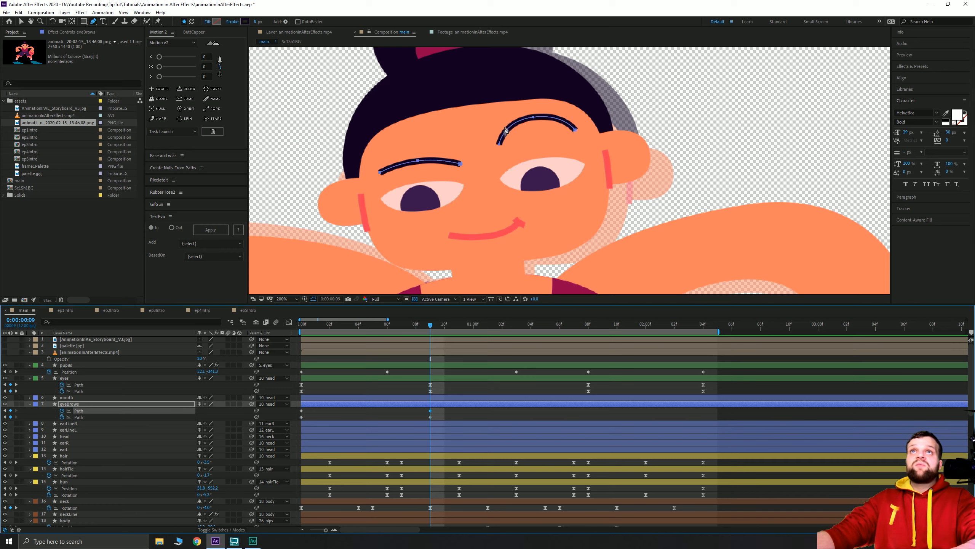
{"action": "left_click", "coordinate": [533, 117]}
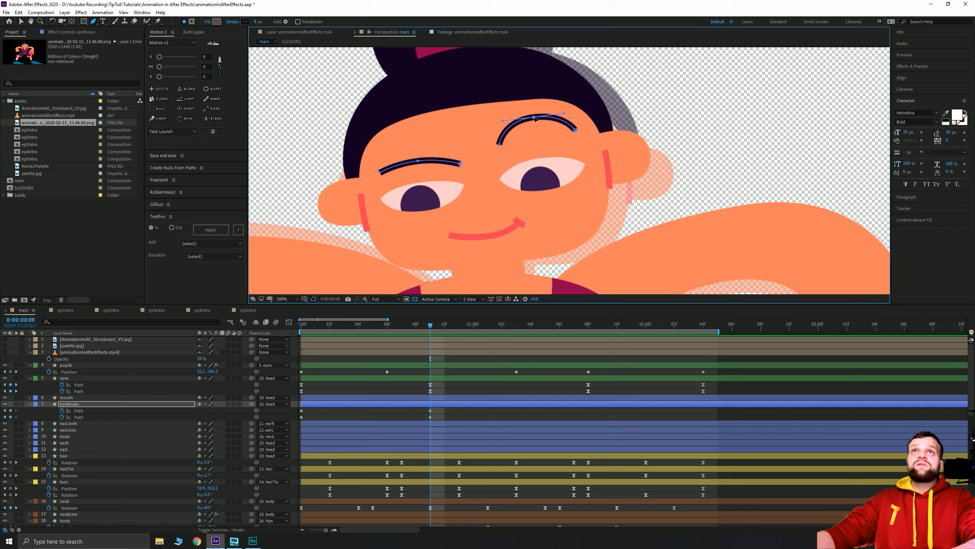
{"action": "left_click_drag", "start_coordinate": [499, 145], "coordinate": [498, 153]}
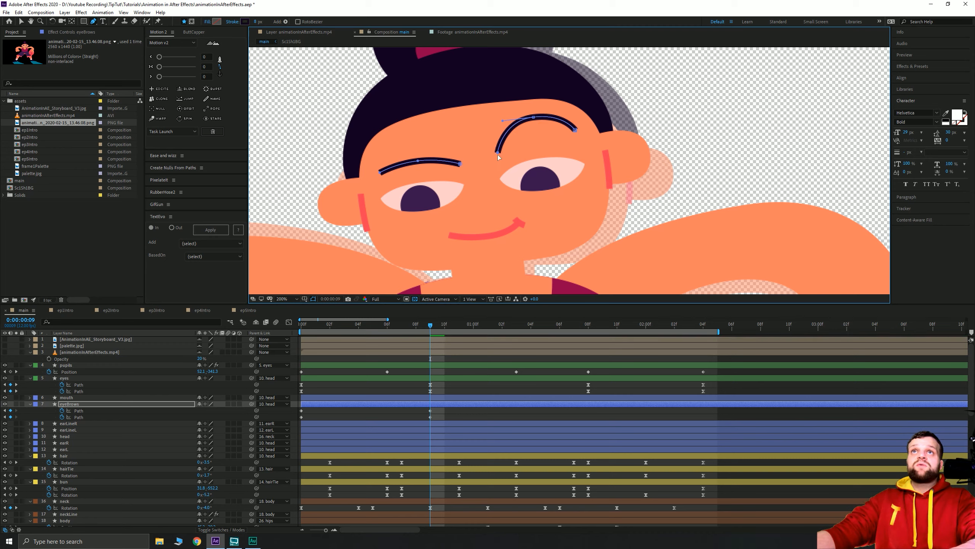
{"action": "left_click_drag", "start_coordinate": [535, 119], "coordinate": [539, 139]}
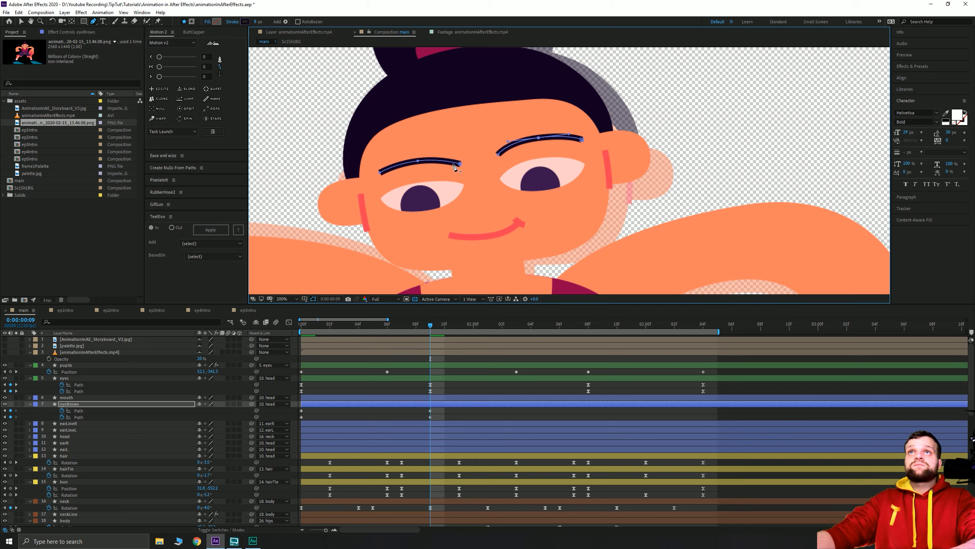
{"action": "left_click_drag", "start_coordinate": [461, 165], "coordinate": [463, 174]}
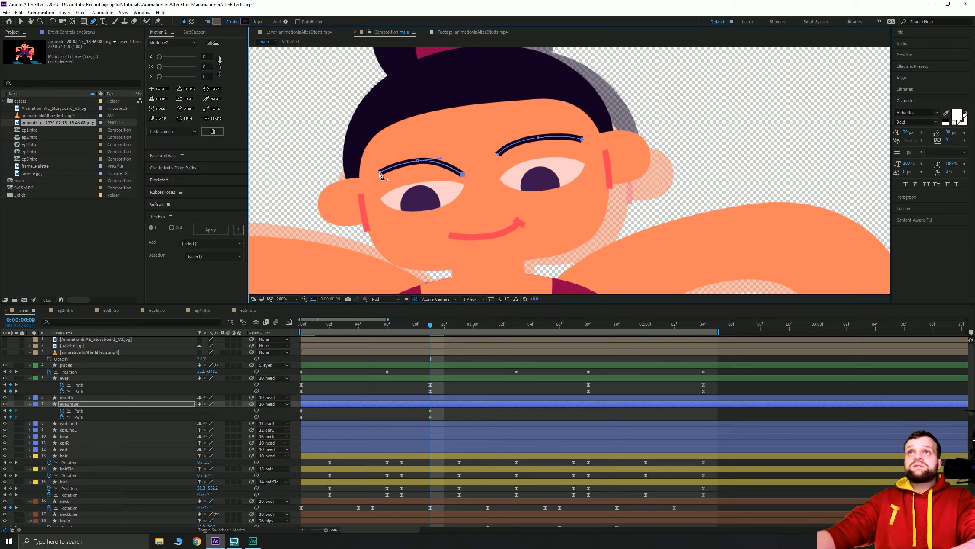
{"action": "left_click_drag", "start_coordinate": [380, 174], "coordinate": [421, 173]}
{"action": "key", "text": "ctrl+z"}
{"action": "key", "text": "ctrl+z"}
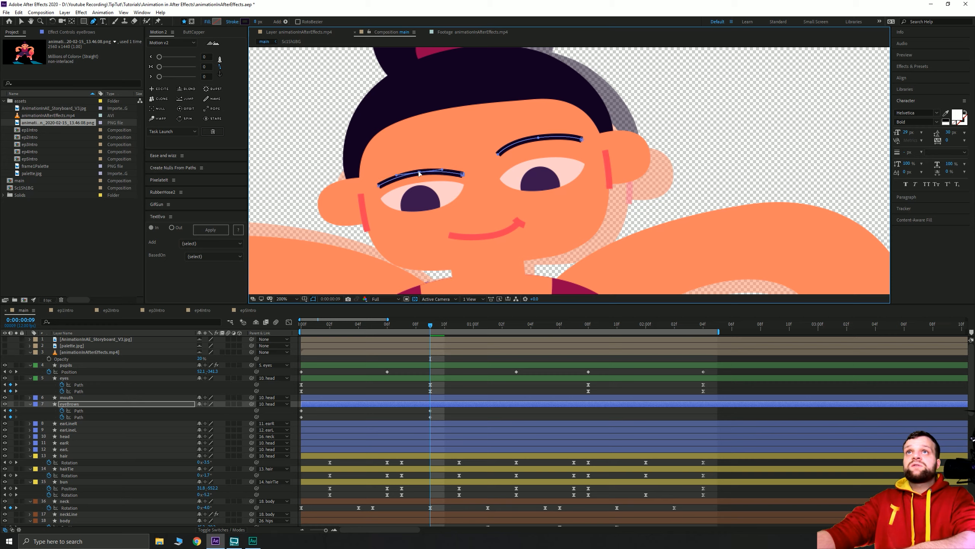
- Apply Easy Ease to all the eyebrow path keyframes and preview the eyebrow movement
{"action": "left_click_drag", "start_coordinate": [411, 324], "coordinate": [262, 338]}
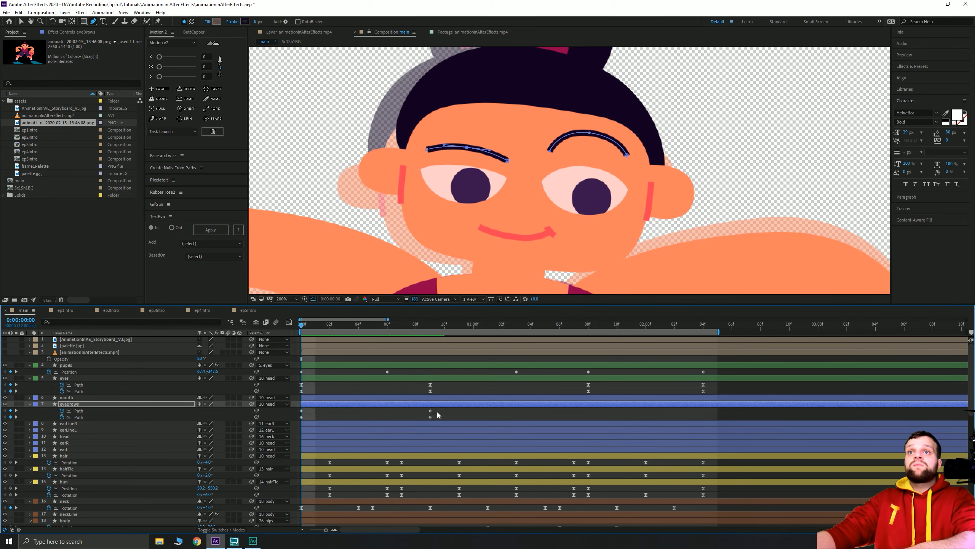
{"action": "left_click_drag", "start_coordinate": [438, 411], "coordinate": [296, 419]}
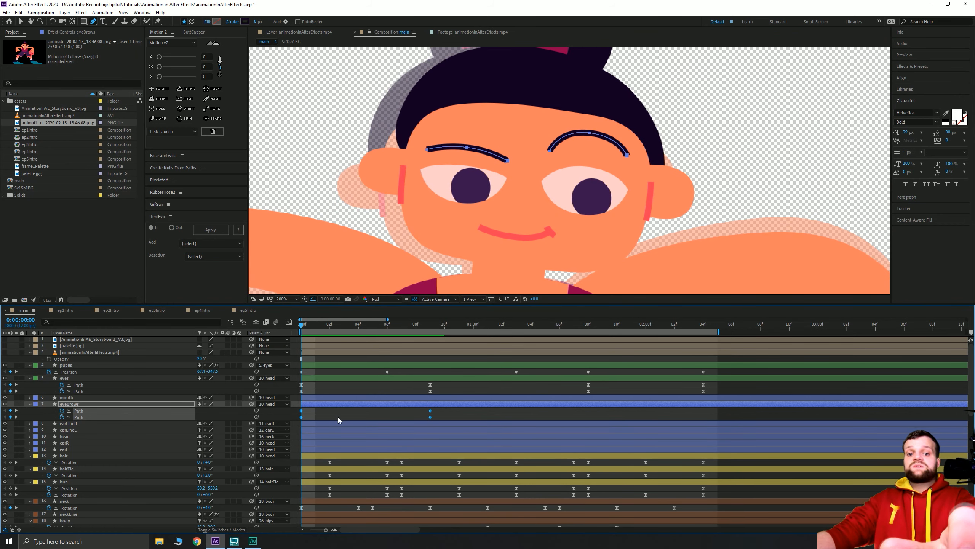
{"action": "key", "text": "F9"}
{"action": "key", "text": "space"}
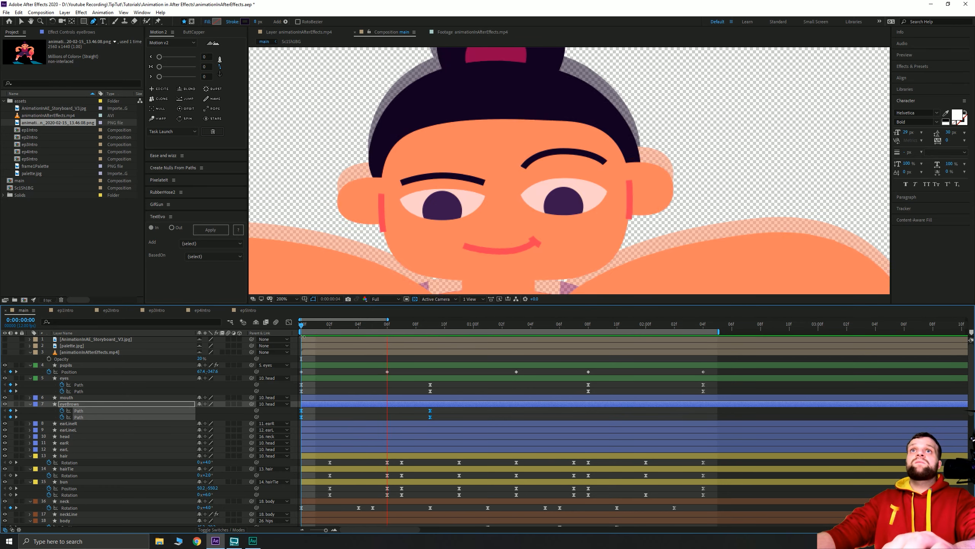
{"action": "key", "text": "space"}
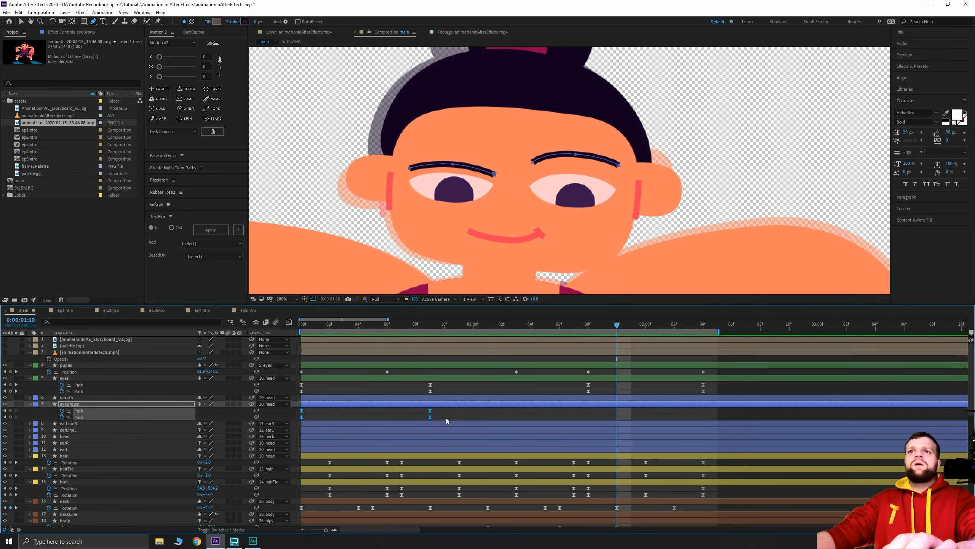
- Copy both eyebrow path keyframes from 0:00:00:09 to 0:00:01:10 to hold the lowered shape
{"action": "left_click_drag", "start_coordinate": [446, 412], "coordinate": [424, 415]}
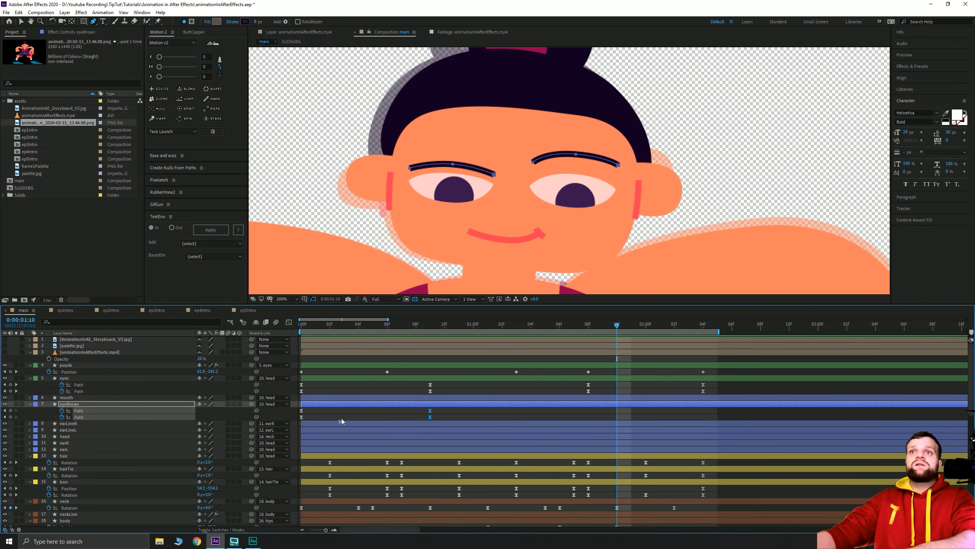
{"action": "key", "text": "ctrl+c"}
{"action": "key", "text": "ctrl+v"}
- Copy both eyebrow path keyframes from 0:00:00:00 to 0:00:02:04 so the eyebrows loop
{"action": "left_click_drag", "start_coordinate": [318, 415], "coordinate": [296, 410]}
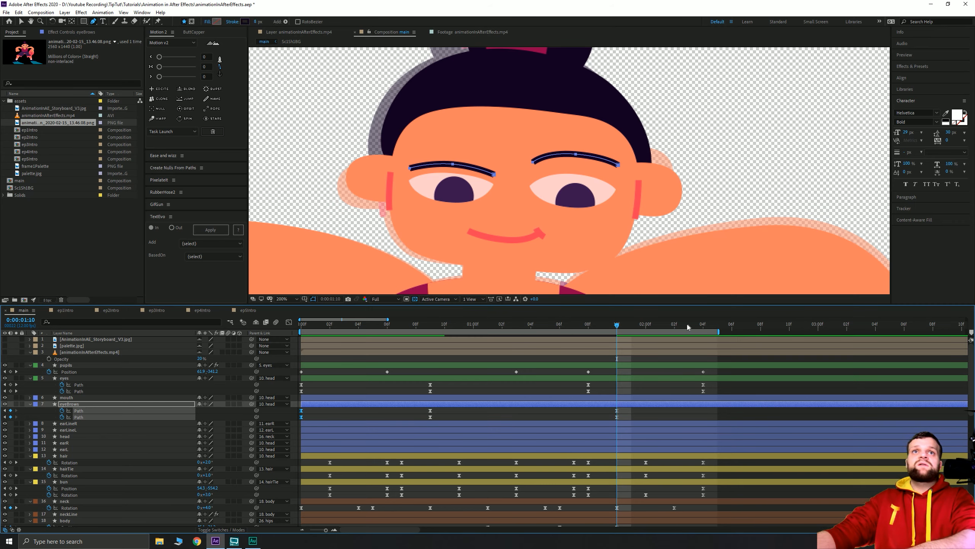
{"action": "left_click_drag", "start_coordinate": [687, 327], "coordinate": [298, 325]}
{"action": "key", "text": "ctrl+c"}
{"action": "key", "text": "ctrl+v"}
- Play the loop with the whole character in view and examine the eyebrow movement
{"action": "scroll", "coordinate": [497, 222], "scroll_direction": "down", "scroll_amount": 2}
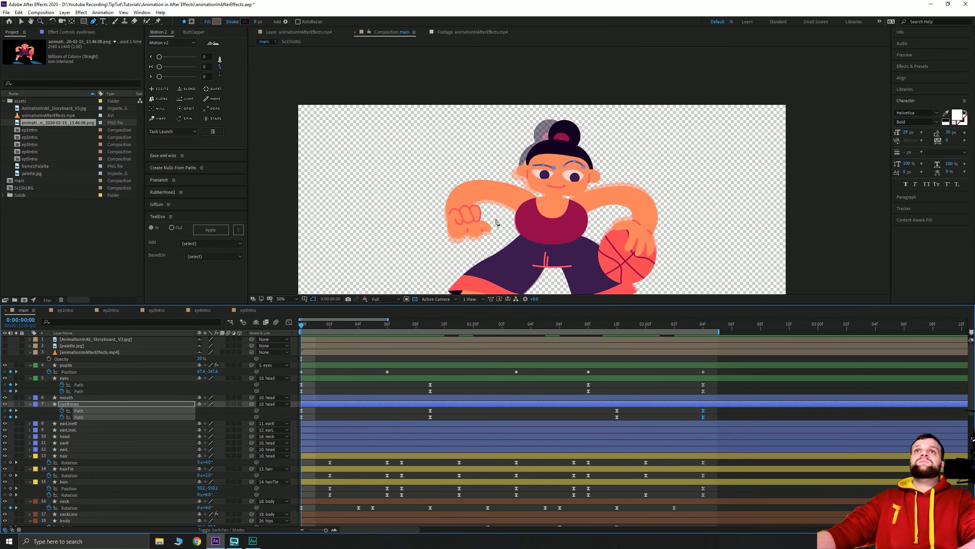
{"action": "scroll", "coordinate": [497, 222], "scroll_direction": "down", "scroll_amount": 2}
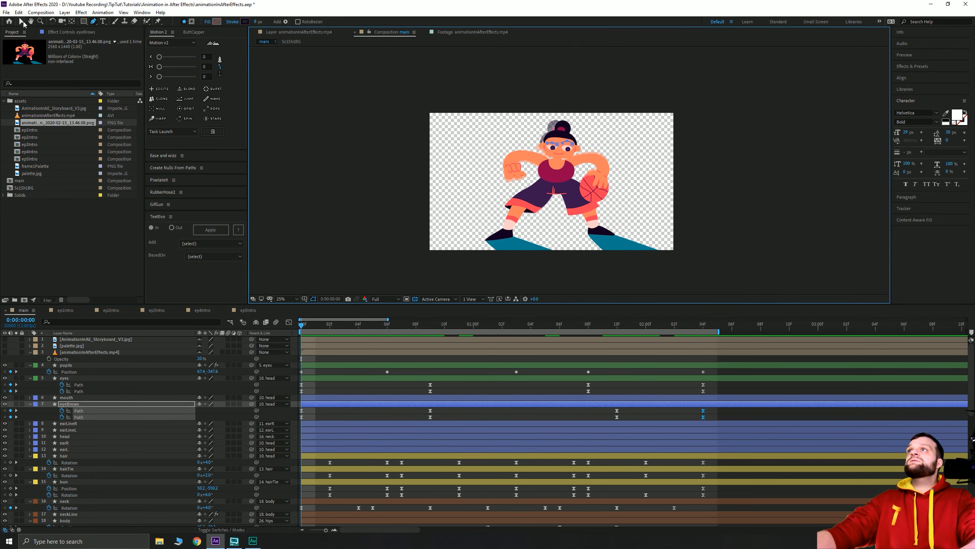
{"action": "left_click", "coordinate": [23, 21]}
{"action": "left_click", "coordinate": [300, 326]}
{"action": "key", "text": "space"}
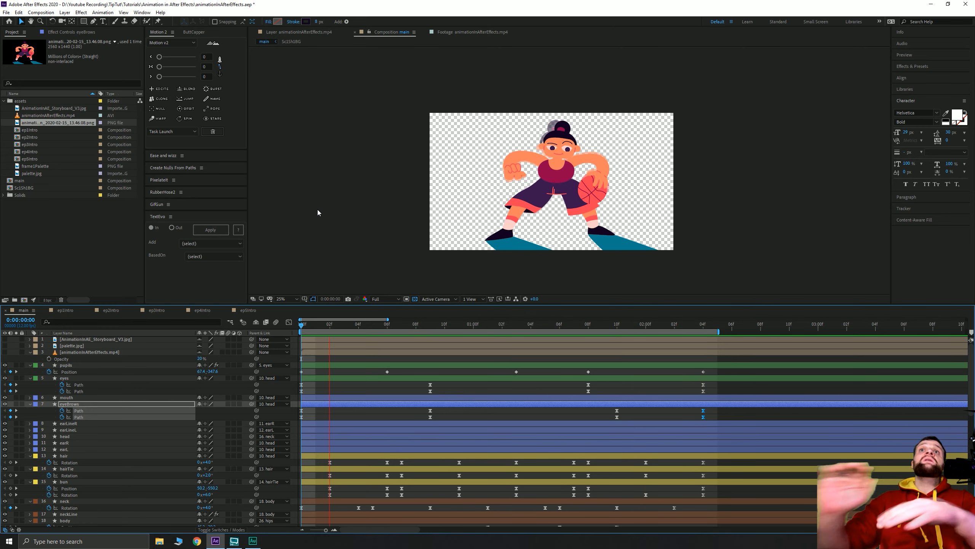
{"action": "left_click", "coordinate": [351, 174]}
{"action": "key", "text": "space"}
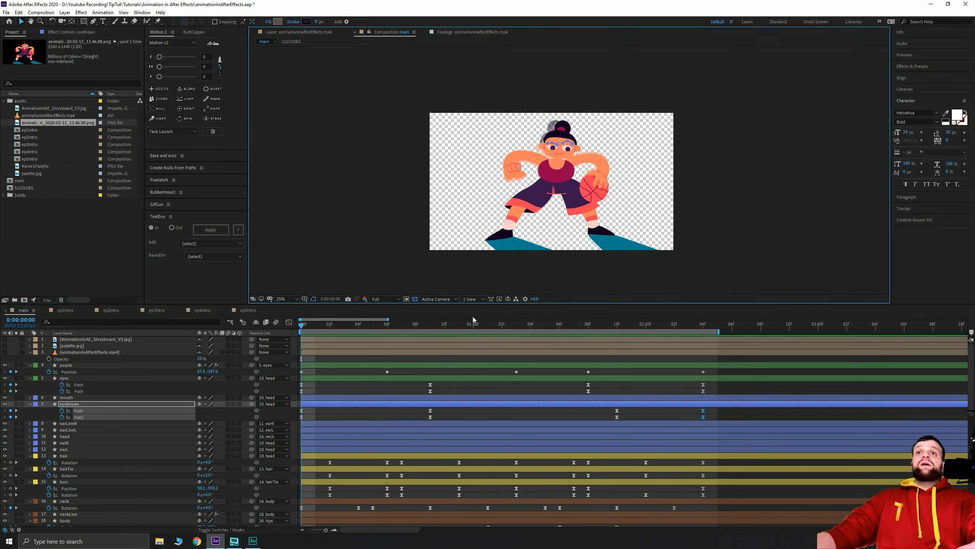
{"action": "left_click", "coordinate": [272, 335]}
{"action": "scroll", "coordinate": [532, 203], "scroll_direction": "up", "scroll_amount": 1}
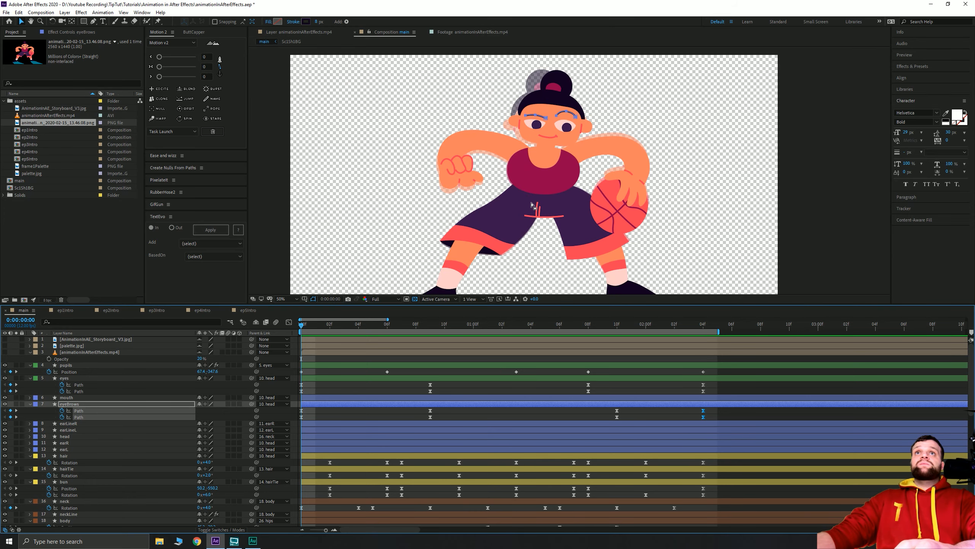
{"action": "scroll", "coordinate": [532, 204], "scroll_direction": "down", "scroll_amount": 1}
{"action": "left_click", "coordinate": [22, 22]}
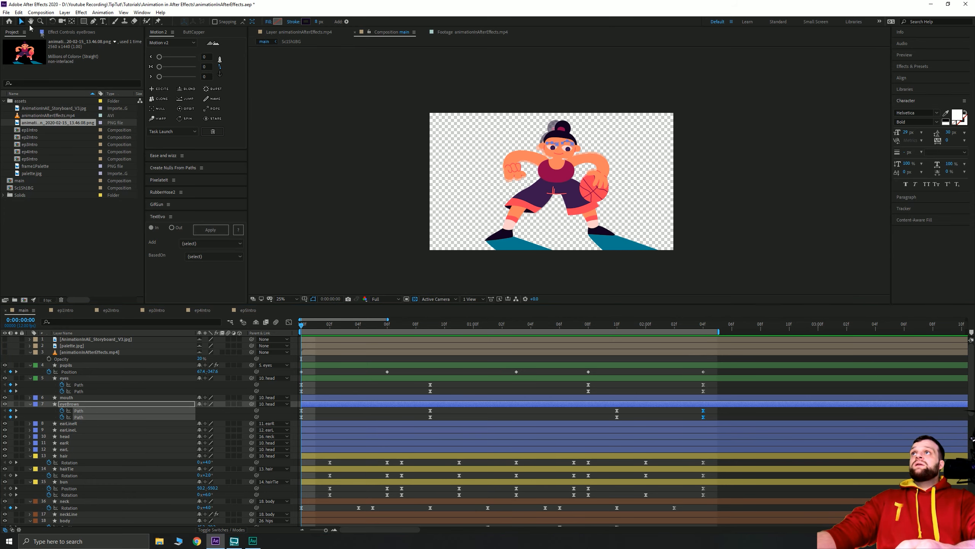
{"action": "scroll", "coordinate": [564, 178], "scroll_direction": "up", "scroll_amount": 1}
{"action": "left_click_drag", "start_coordinate": [559, 143], "coordinate": [557, 175]}
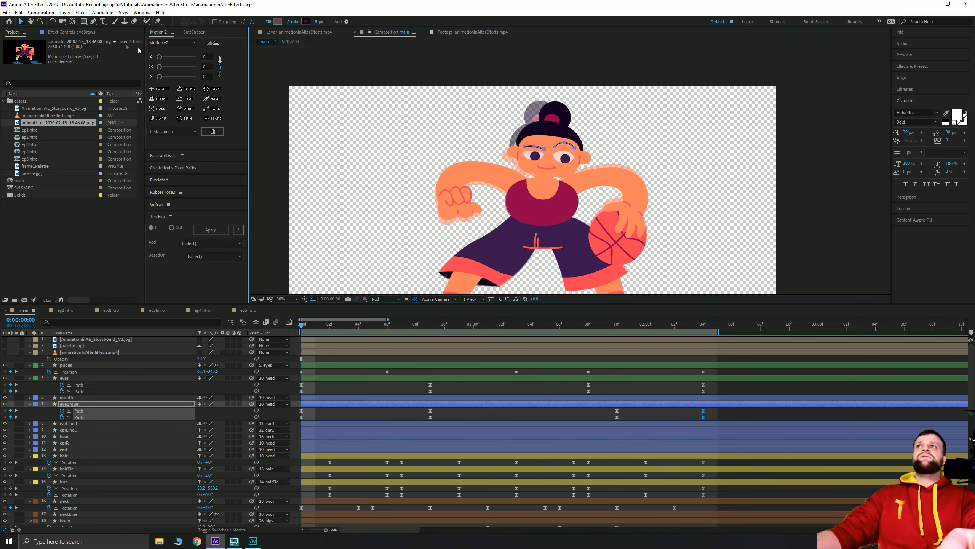
- Deselect the eyebrows layer and play the loop again to review the facial expression against the ball's motion
{"action": "left_click", "coordinate": [22, 22]}
{"action": "left_click", "coordinate": [336, 160]}
{"action": "key", "text": "space"}
{"action": "left_click_drag", "start_coordinate": [425, 241], "coordinate": [410, 201]}
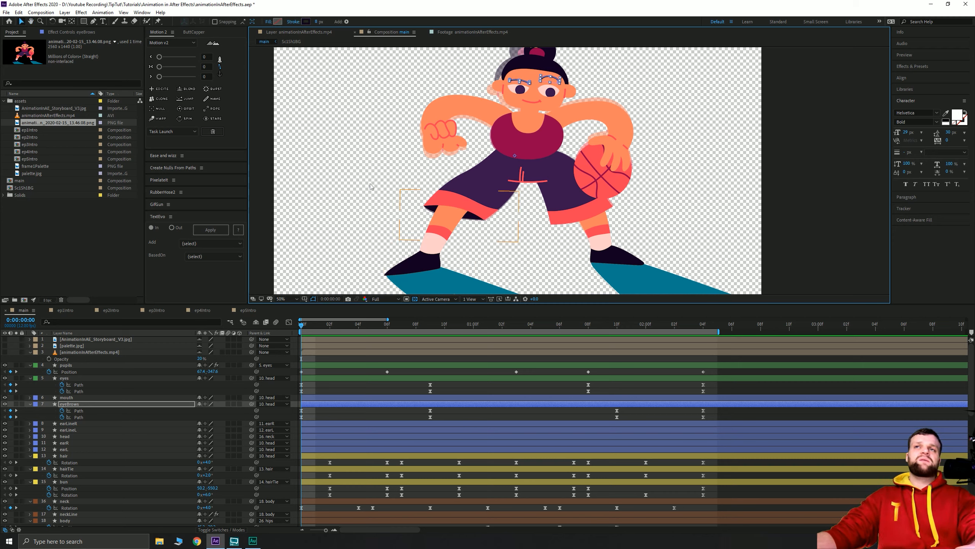
{"action": "left_click", "coordinate": [343, 190]}
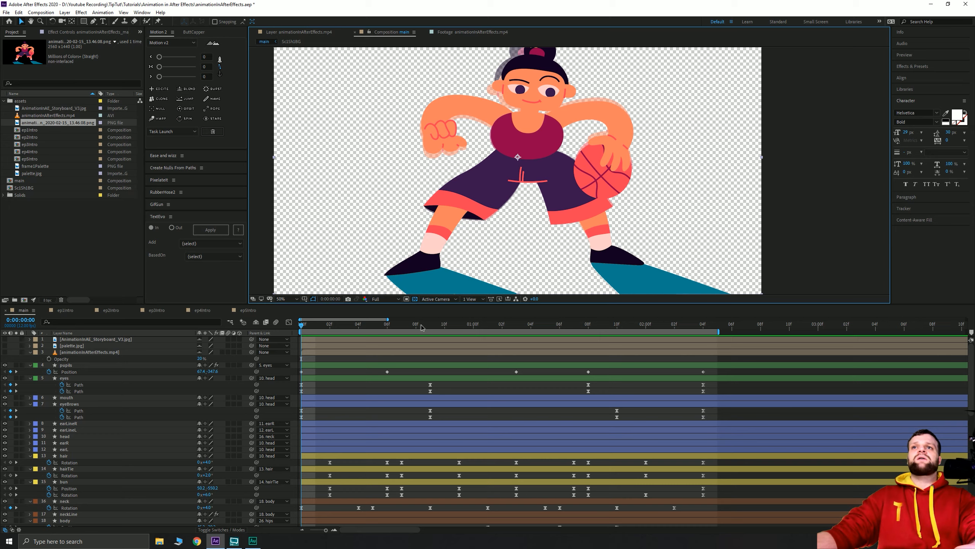
{"action": "key", "text": "space"}
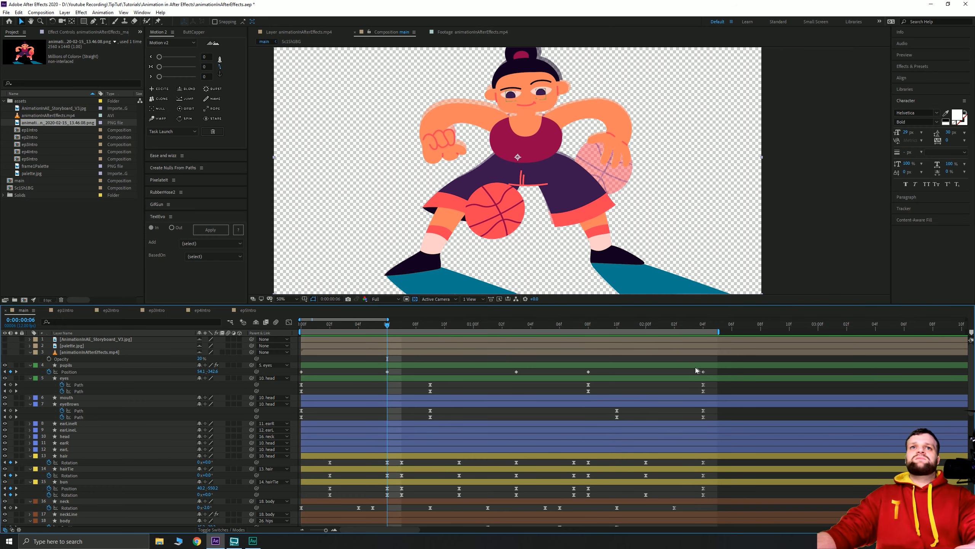
- Apply Easy Ease to all of the pupils' position keyframes and preview the loop from 0:00:00:00
{"action": "left_click_drag", "start_coordinate": [713, 369], "coordinate": [282, 376]}
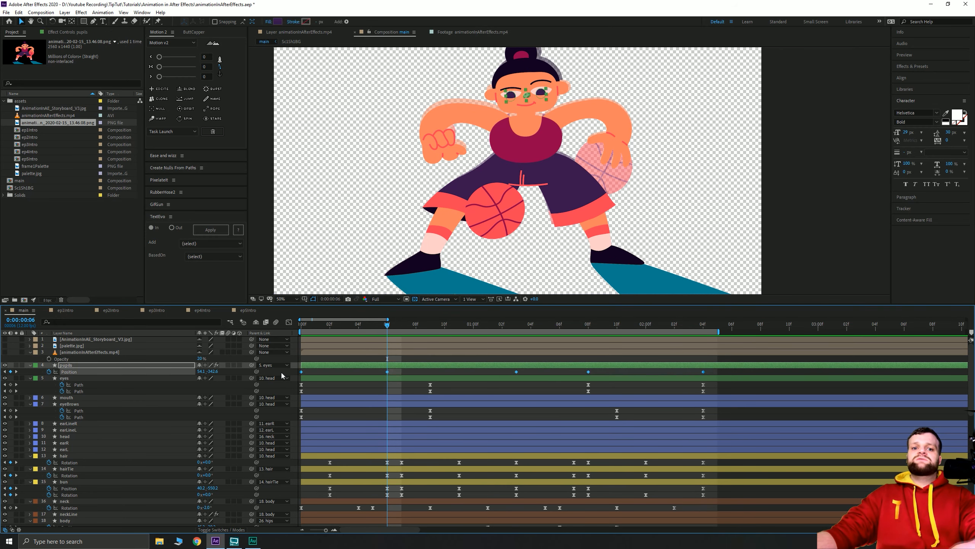
{"action": "key", "text": "F9"}
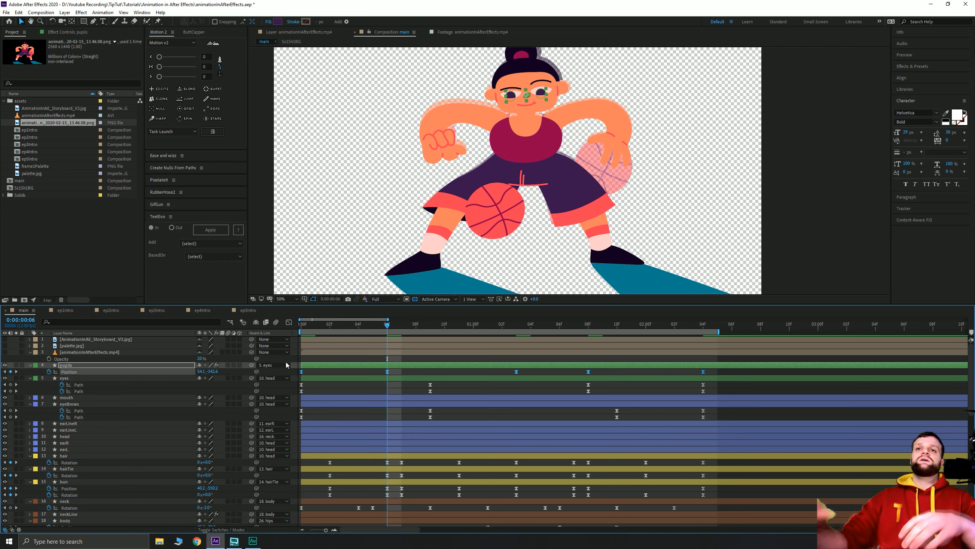
{"action": "left_click", "coordinate": [487, 418]}
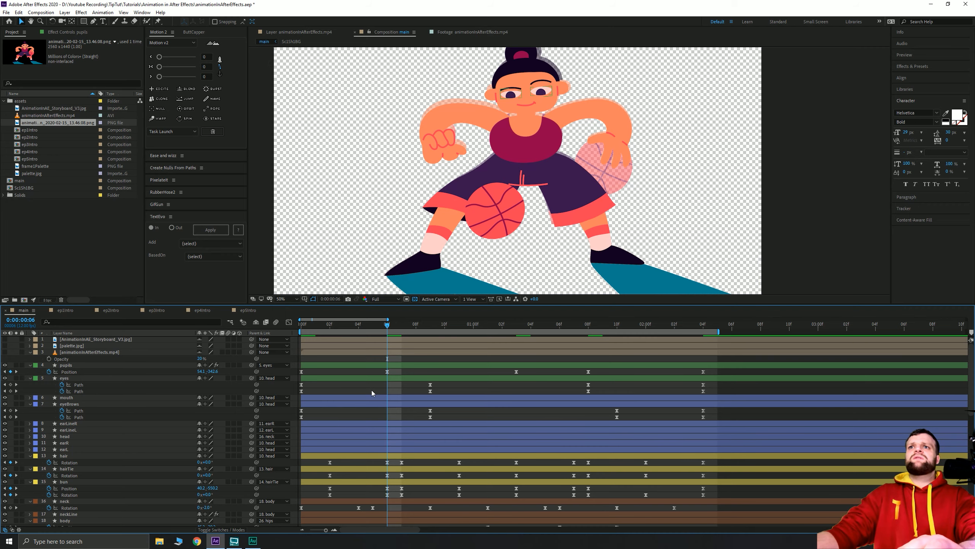
{"action": "scroll", "coordinate": [143, 464], "scroll_direction": "down", "scroll_amount": 1}
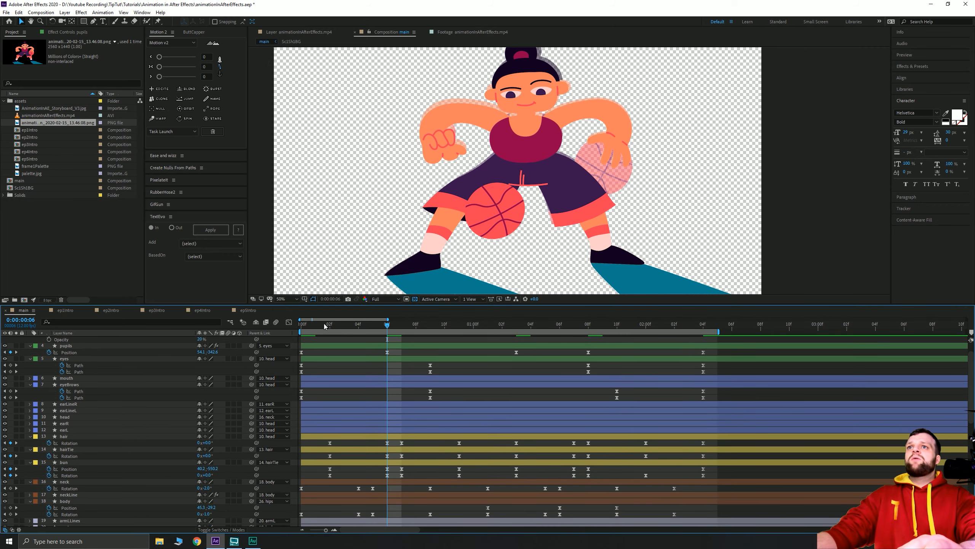
{"action": "key", "text": "space"}
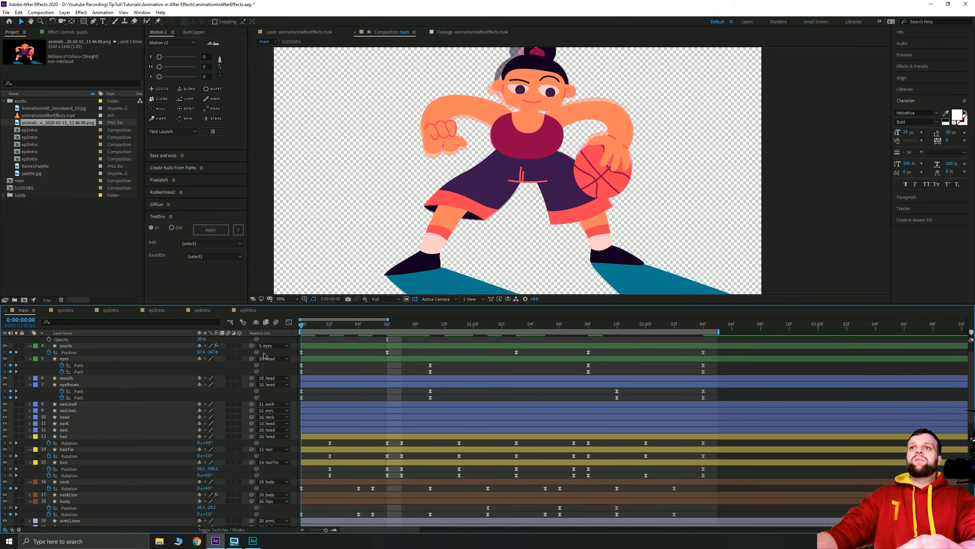
- Apply the Wave Warp effect to the shortsR layer
{"action": "scroll", "coordinate": [578, 224], "scroll_direction": "up", "scroll_amount": 2}
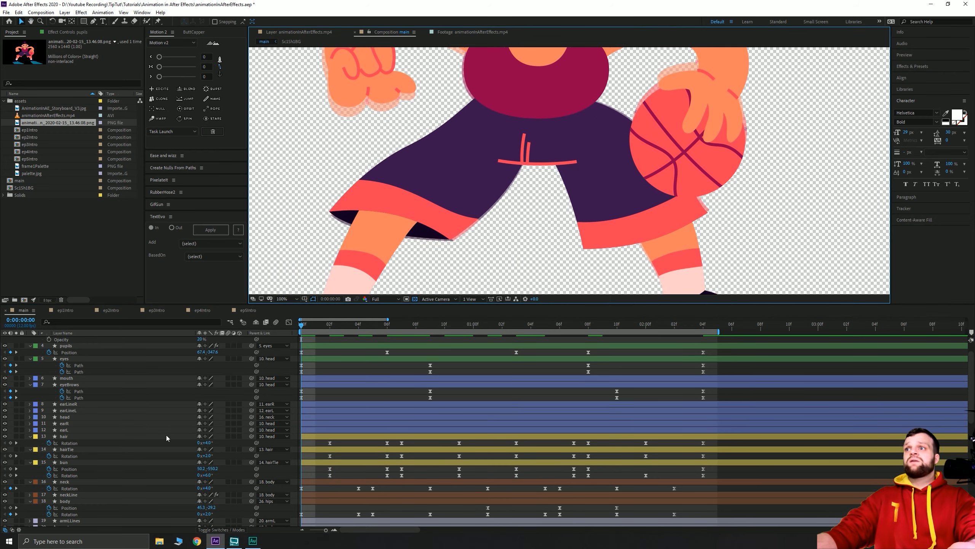
{"action": "scroll", "coordinate": [123, 457], "scroll_direction": "down", "scroll_amount": 10}
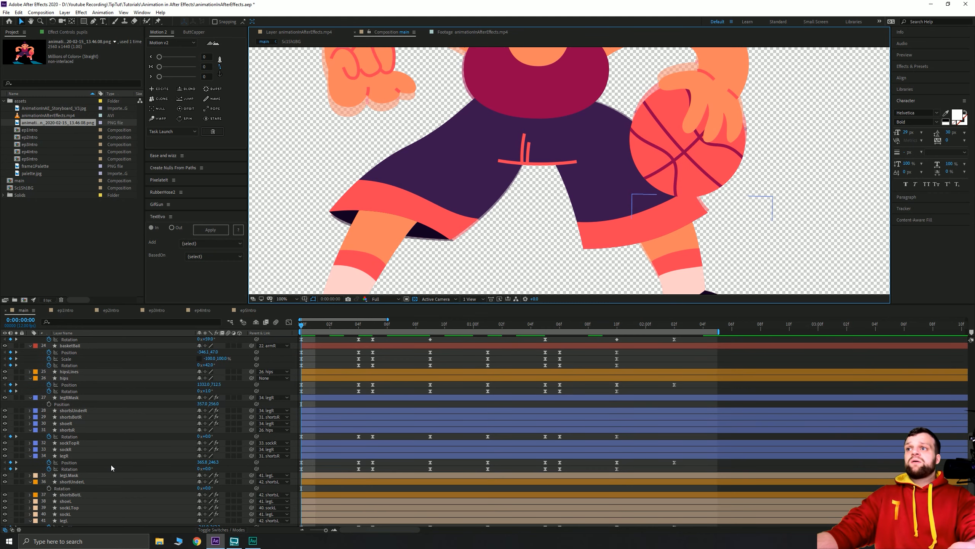
{"action": "scroll", "coordinate": [109, 465], "scroll_direction": "down", "scroll_amount": 3}
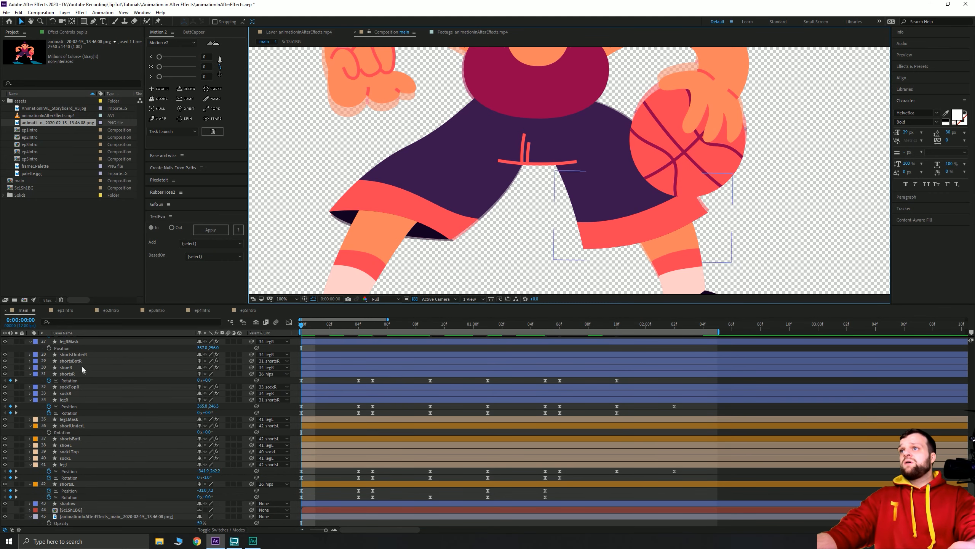
{"action": "scroll", "coordinate": [88, 383], "scroll_direction": "up", "scroll_amount": 1}
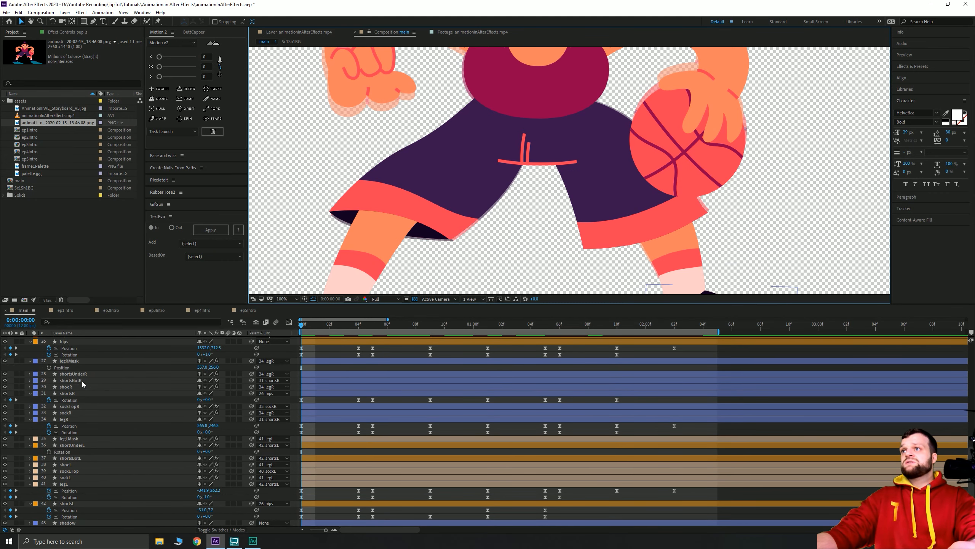
{"action": "left_click", "coordinate": [74, 394]}
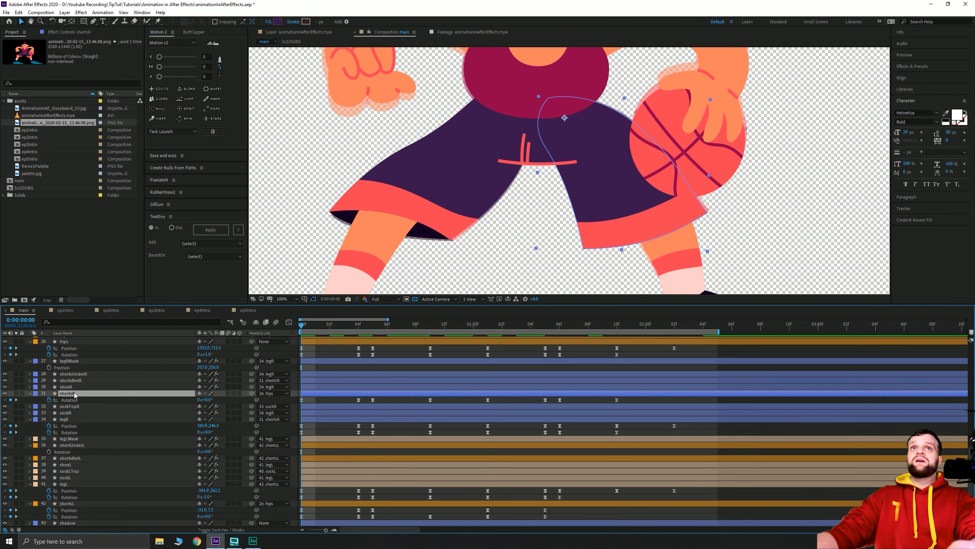
{"action": "key", "text": "ctrl+space"}
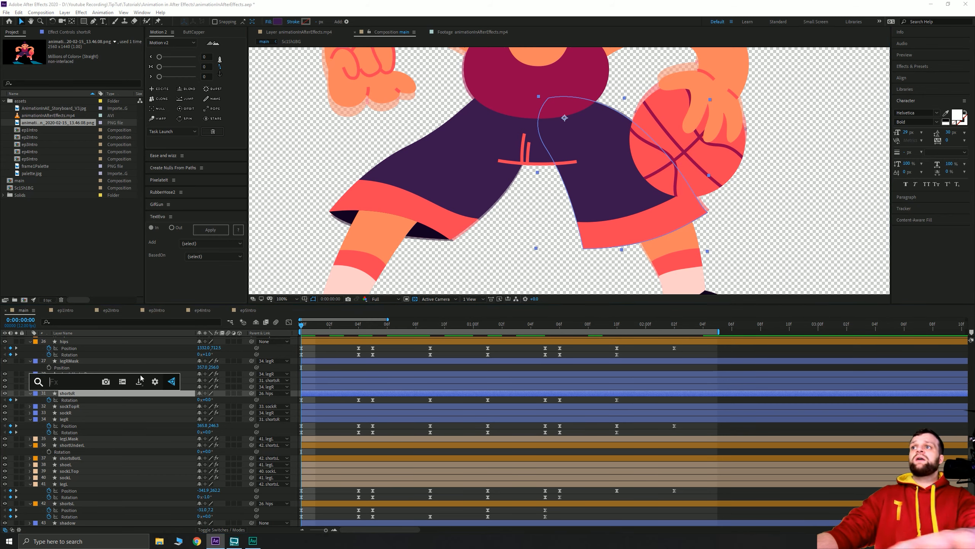
{"action": "type", "text": "wave w"}
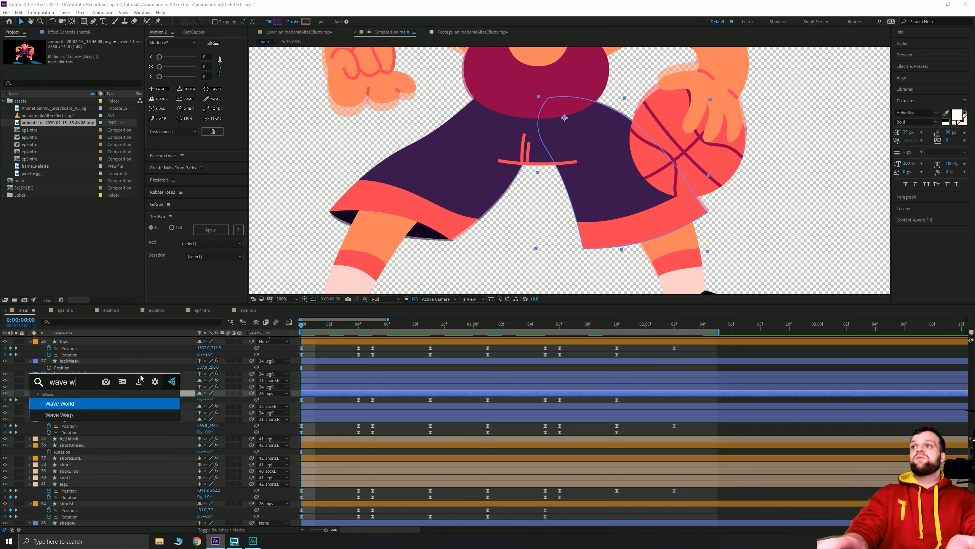
{"action": "key", "text": "Down"}
{"action": "key", "text": "Return"}
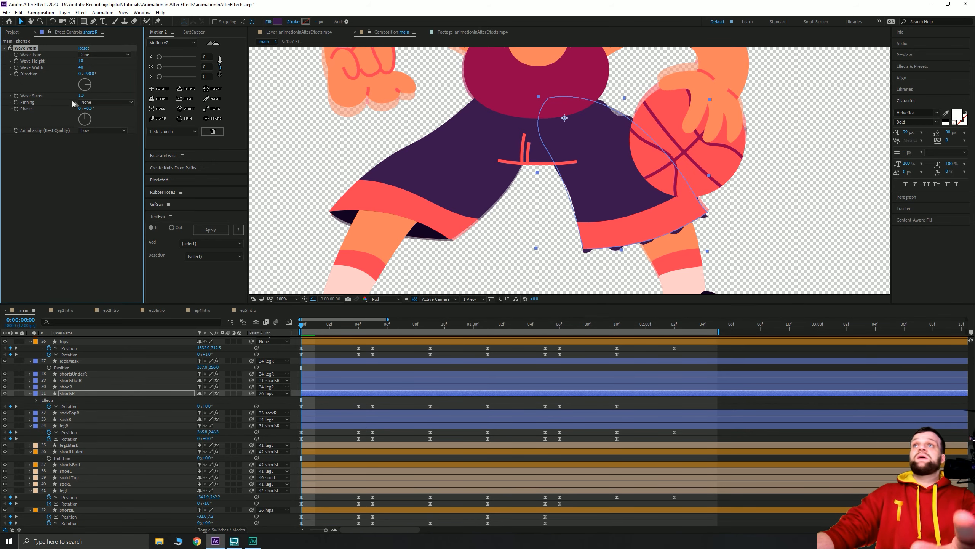
- Set the shortsR Wave Warp to a wave height of 4, much wider waves and a wave speed of 2
{"action": "left_click_drag", "start_coordinate": [81, 67], "coordinate": [461, 73]}
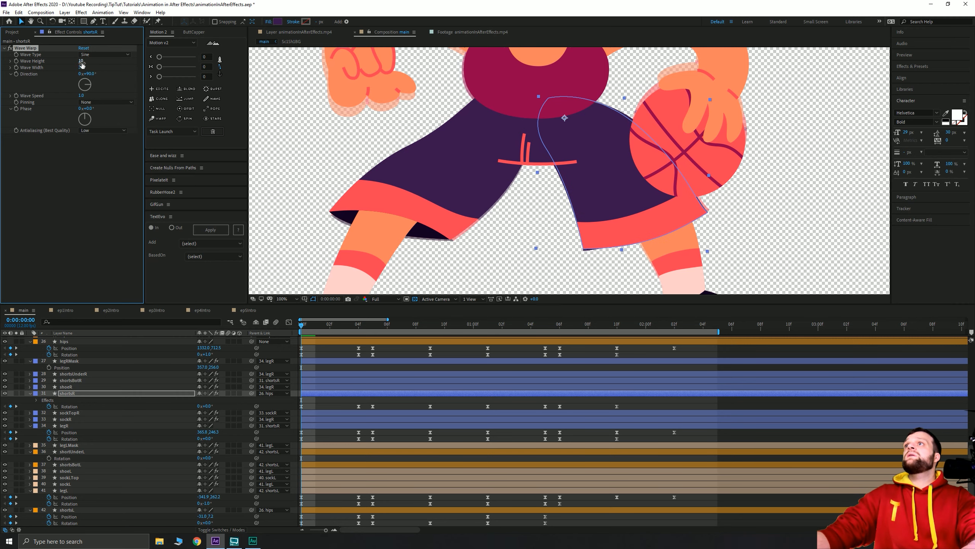
{"action": "left_click_drag", "start_coordinate": [86, 61], "coordinate": [89, 58]}
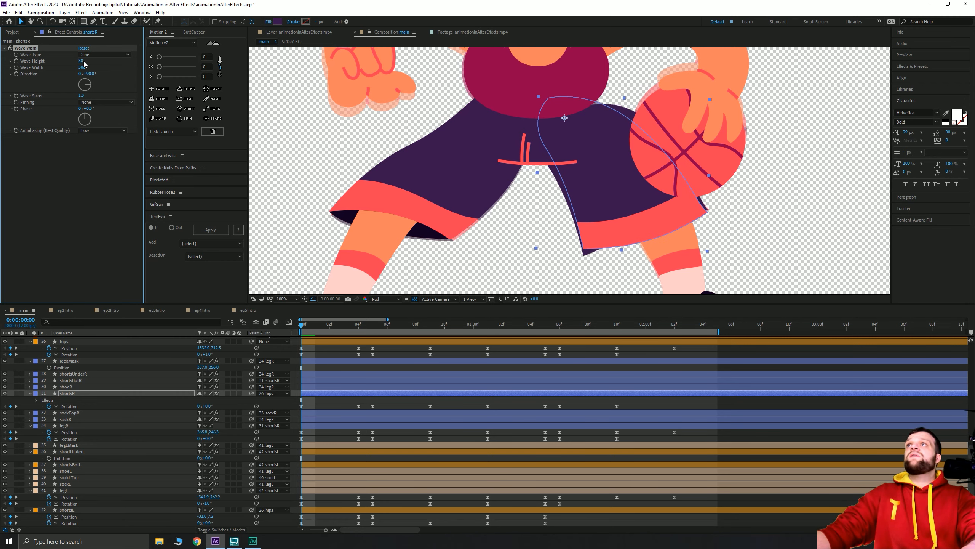
{"action": "key", "text": "Return"}
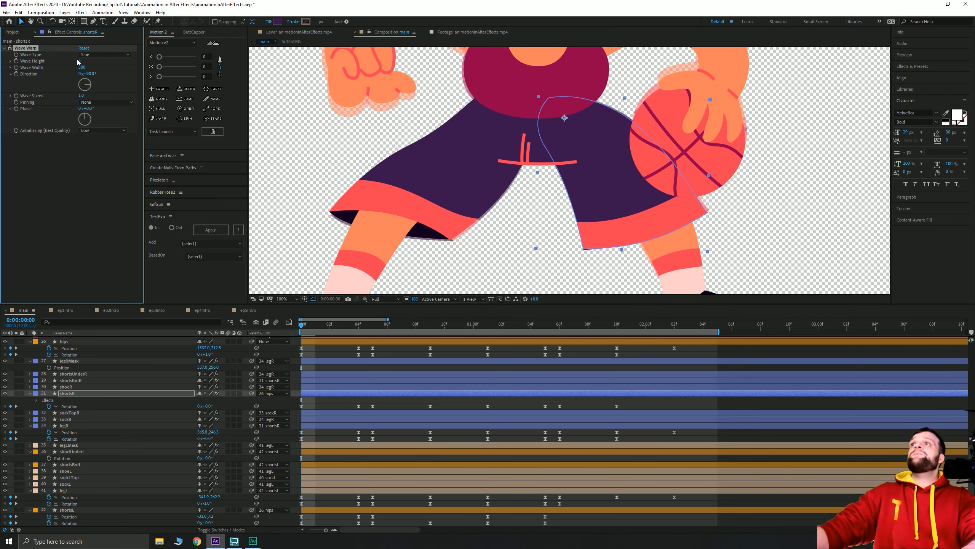
{"action": "left_click", "coordinate": [81, 95]}
{"action": "type", "text": "2"}
{"action": "key", "text": "Return"}
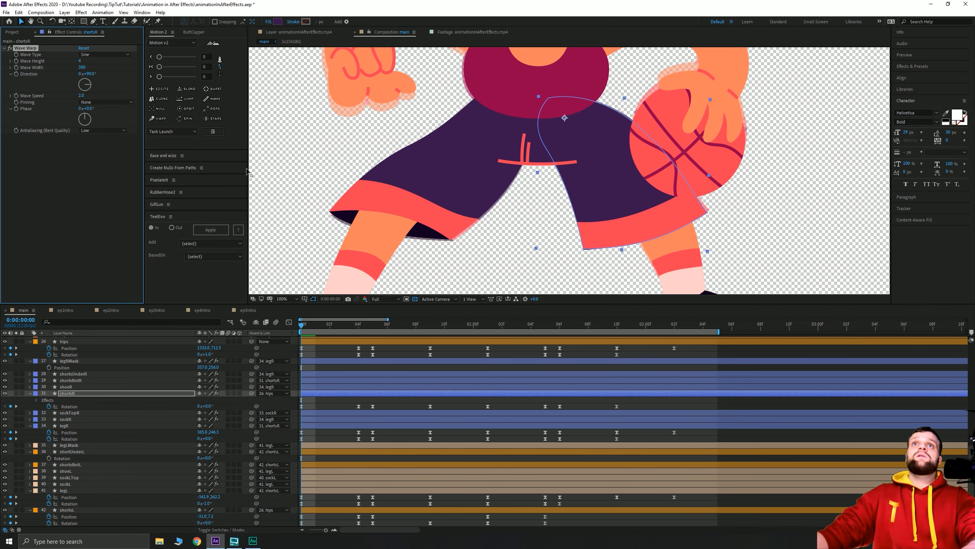
- Check the warped shorts leg at 0:00:02:00, then copy its Wave Warp effect to the shortsBotR layer from 0:00:00:00
{"action": "left_click_drag", "start_coordinate": [331, 328], "coordinate": [645, 326]}
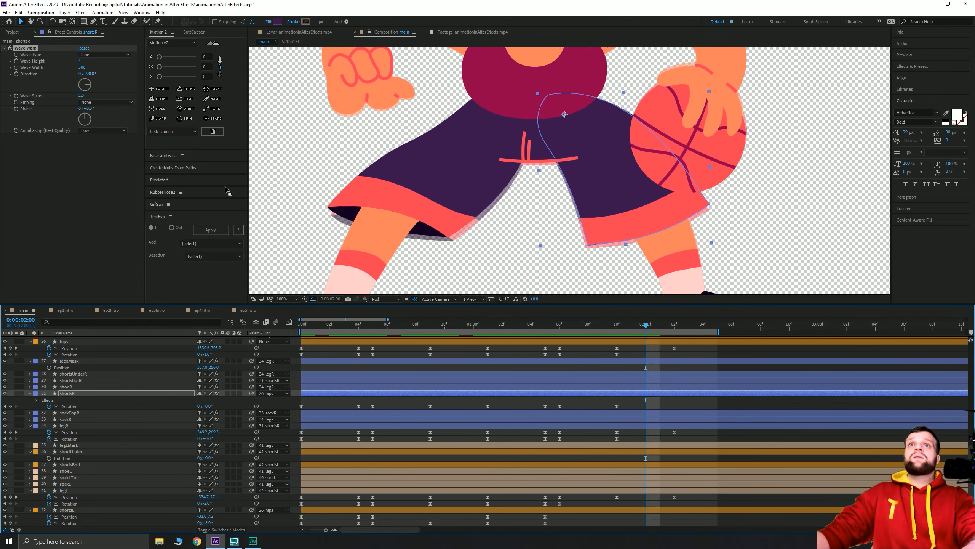
{"action": "left_click", "coordinate": [25, 49]}
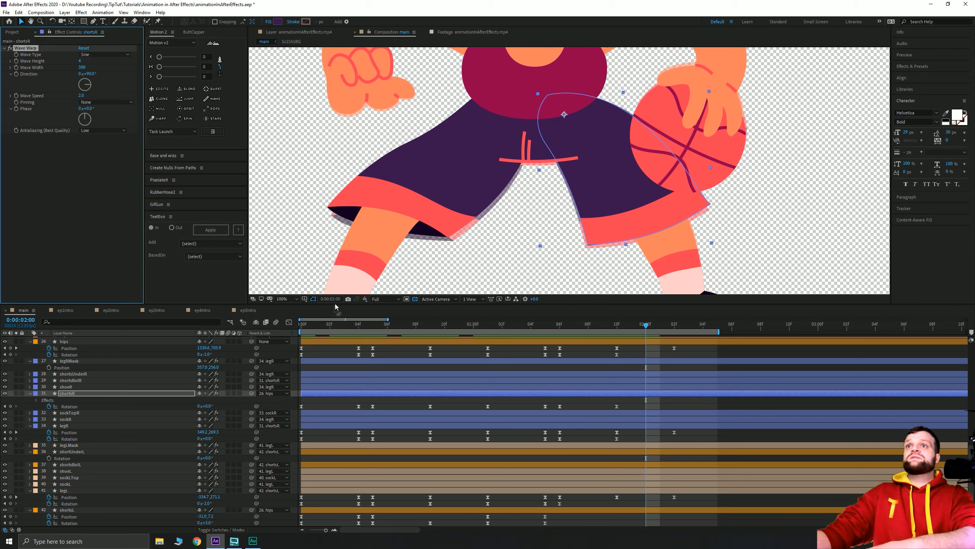
{"action": "left_click", "coordinate": [302, 326]}
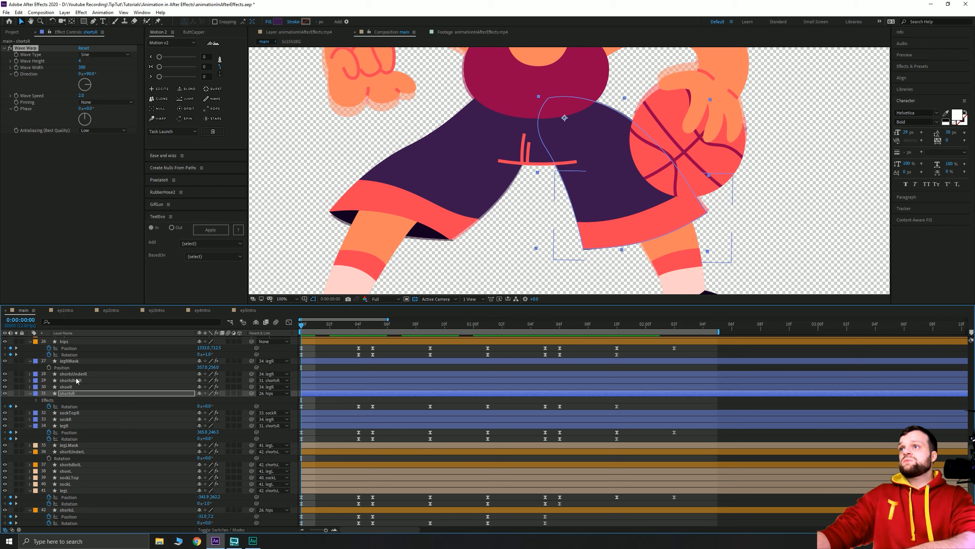
{"action": "left_click", "coordinate": [76, 380]}
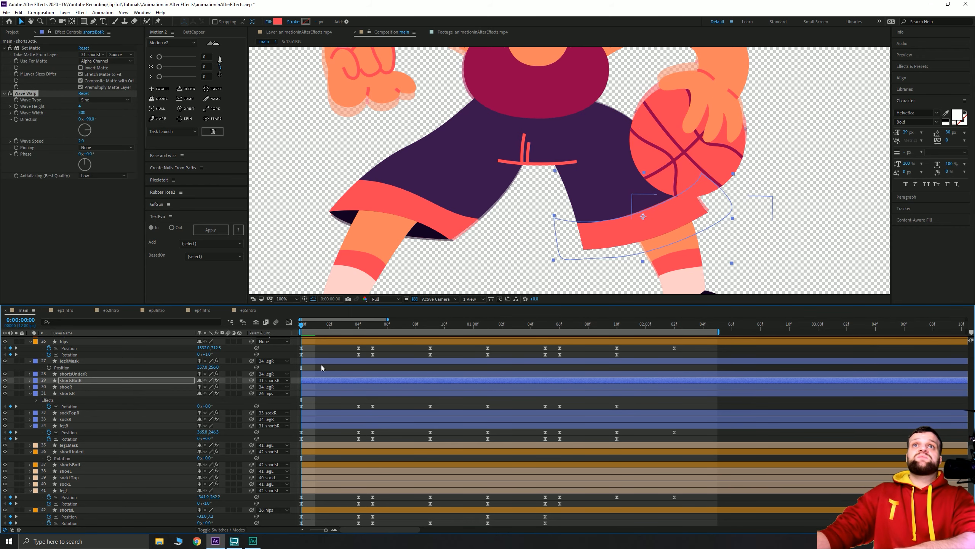
- Play the loop up close and with the whole character in view to examine the waving shorts leg
{"action": "key", "text": "space"}
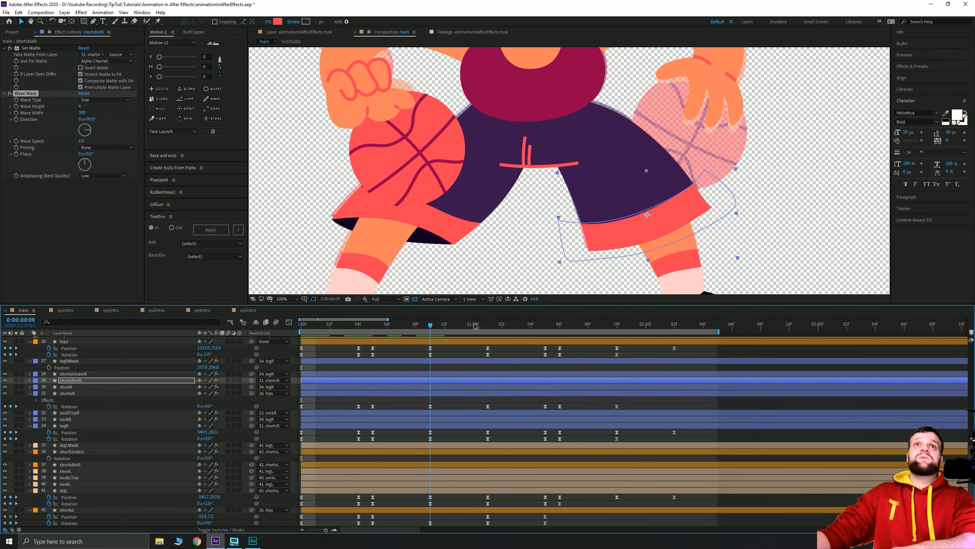
{"action": "key", "text": "space"}
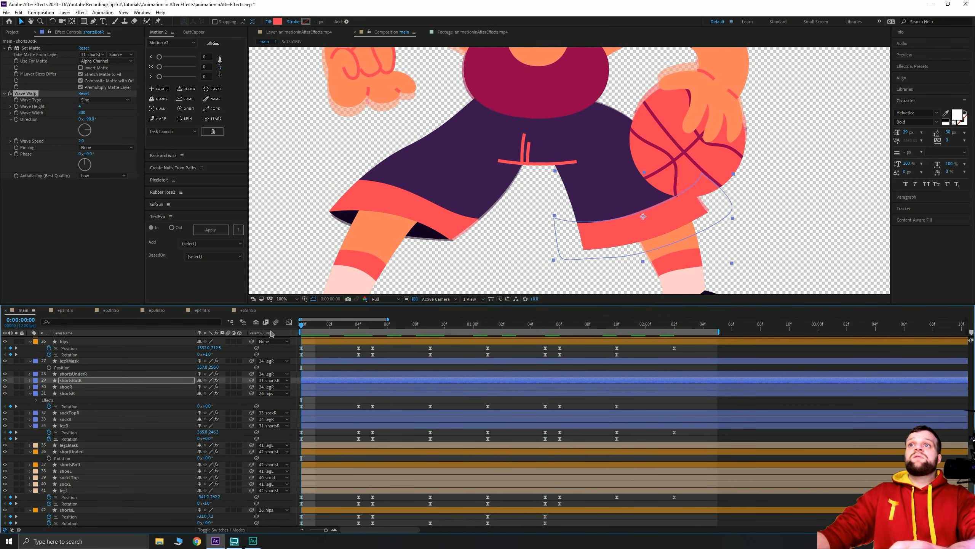
{"action": "key", "text": "space"}
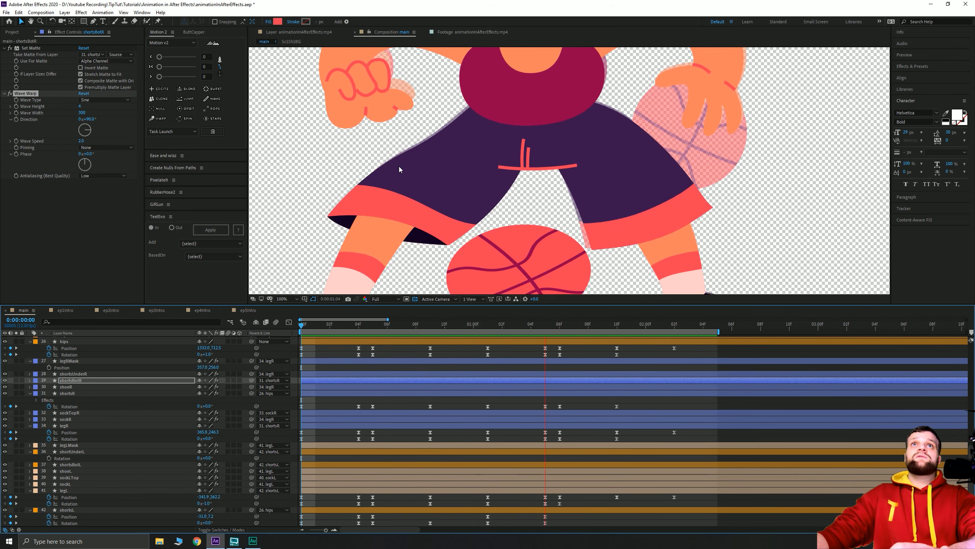
{"action": "scroll", "coordinate": [587, 175], "scroll_direction": "down", "scroll_amount": 2}
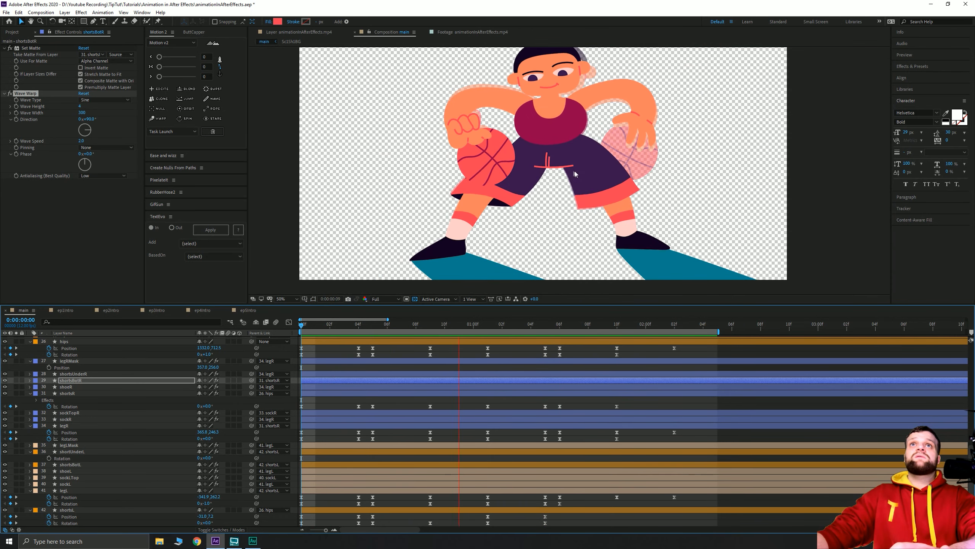
{"action": "left_click_drag", "start_coordinate": [536, 129], "coordinate": [540, 134]}
{"action": "key", "text": "space"}
{"action": "scroll", "coordinate": [540, 135], "scroll_direction": "down", "scroll_amount": 1}
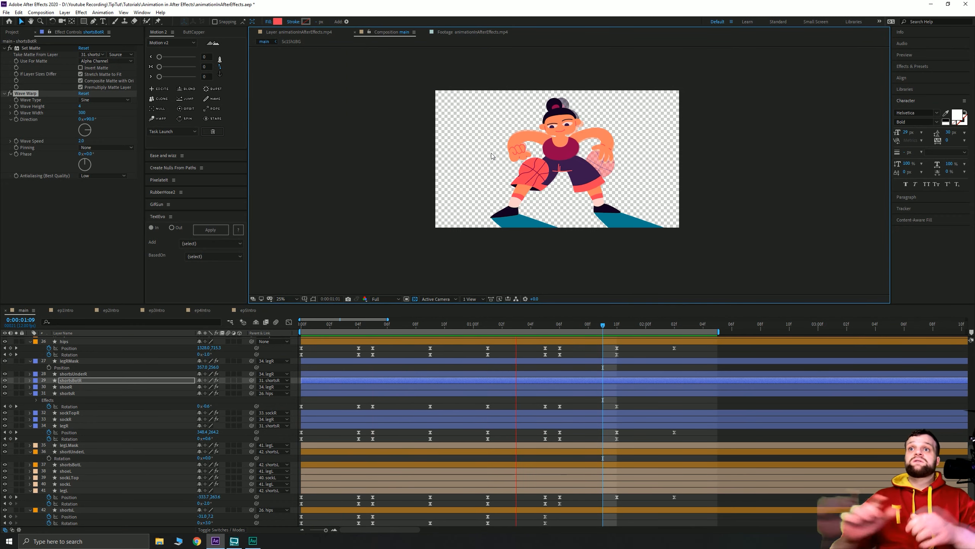
{"action": "key", "text": "space"}
{"action": "left_click", "coordinate": [275, 399]}
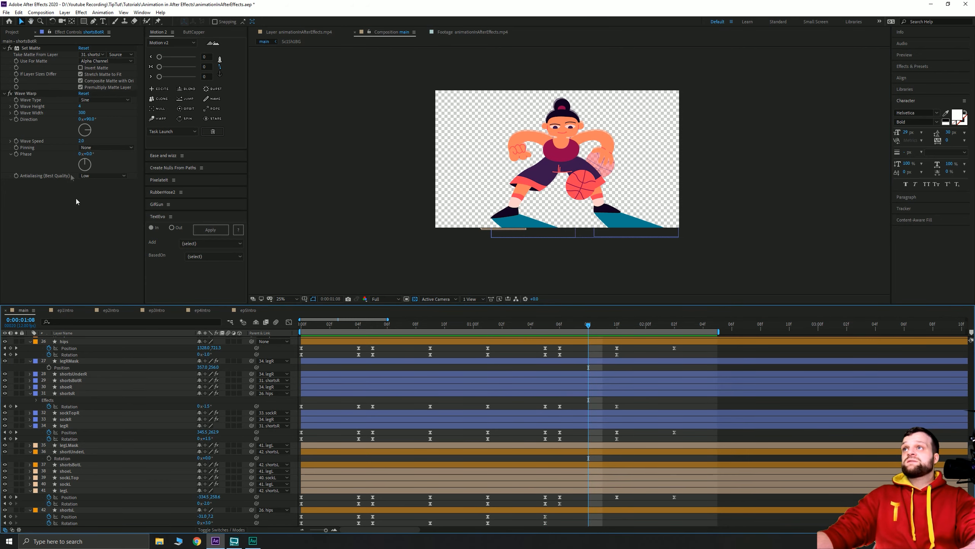
{"action": "left_click", "coordinate": [34, 49]}
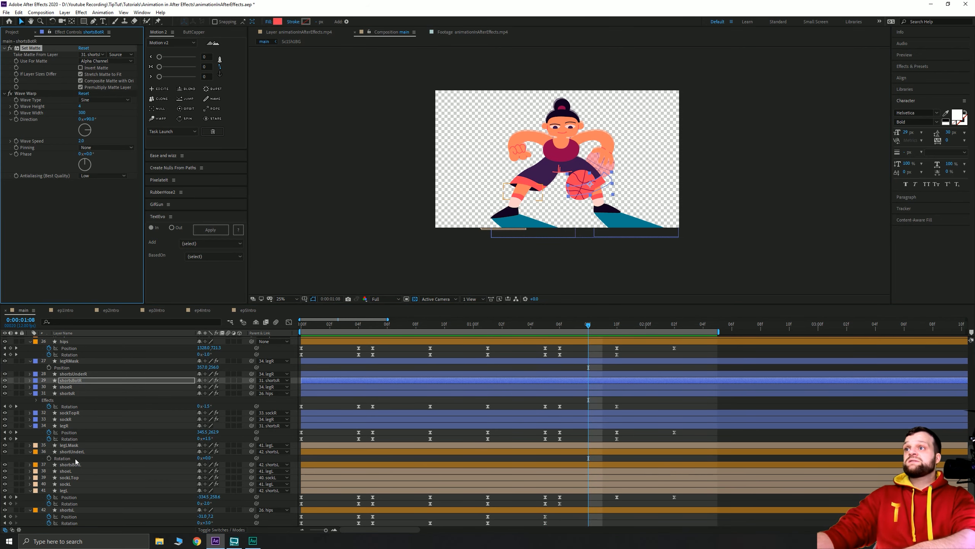
{"action": "scroll", "coordinate": [74, 476], "scroll_direction": "down", "scroll_amount": 1}
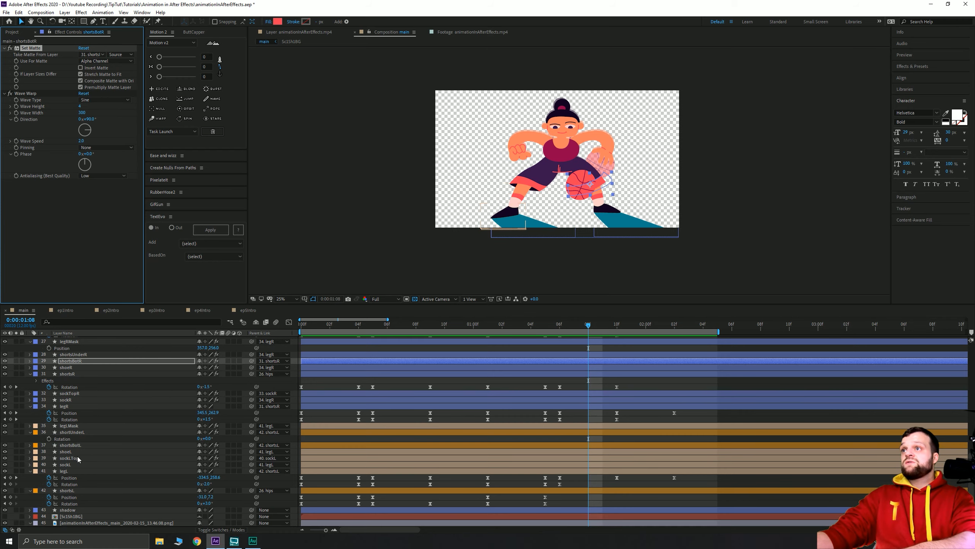
{"action": "scroll", "coordinate": [78, 458], "scroll_direction": "down", "scroll_amount": 1}
{"action": "left_click", "coordinate": [71, 484]}
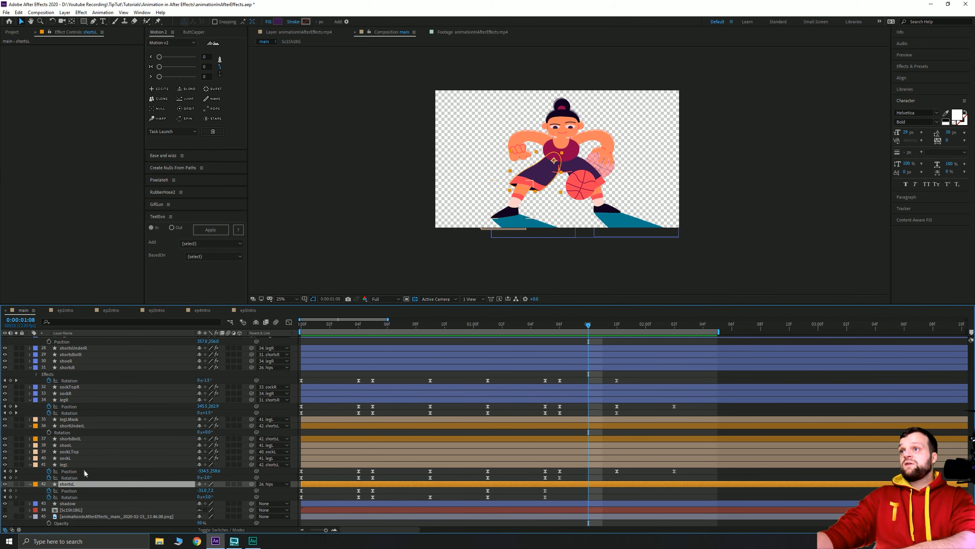
{"action": "key", "text": "ctrl+v"}
{"action": "left_click", "coordinate": [74, 438]}
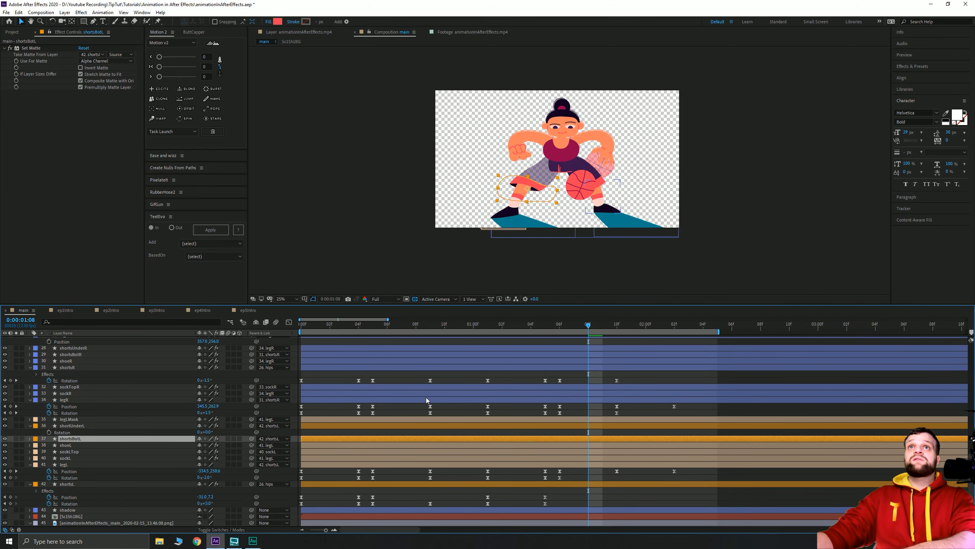
{"action": "key", "text": "ctrl+v"}
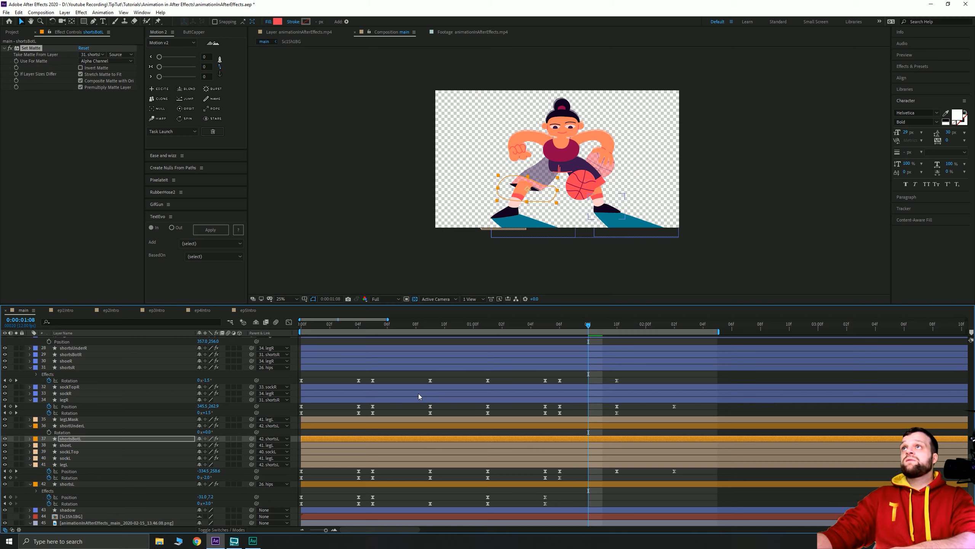
{"action": "key", "text": "ctrl+z"}
{"action": "key", "text": "ctrl+z"}
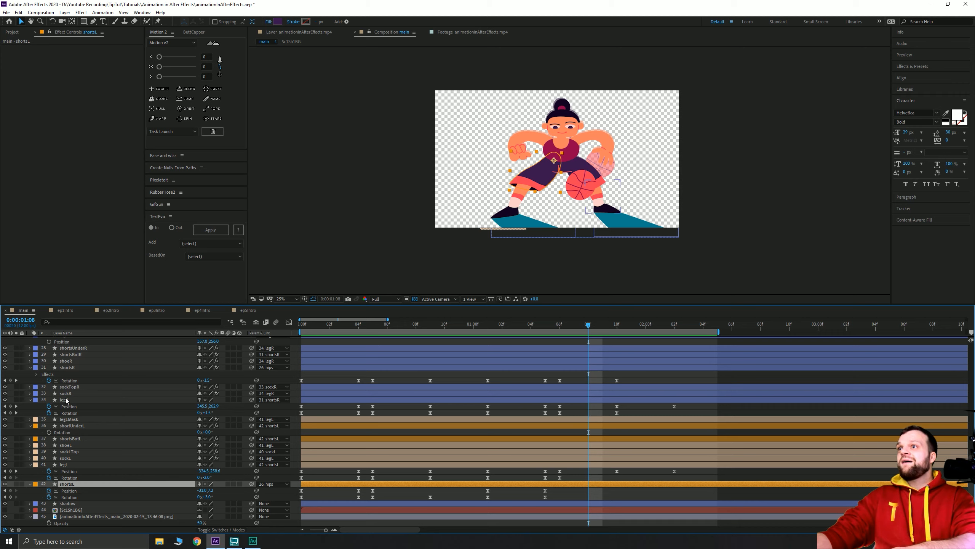
- Copy the Wave Warp effect from shortsR to the shortsL and shortsBotL layers
{"action": "left_click", "coordinate": [67, 367]}
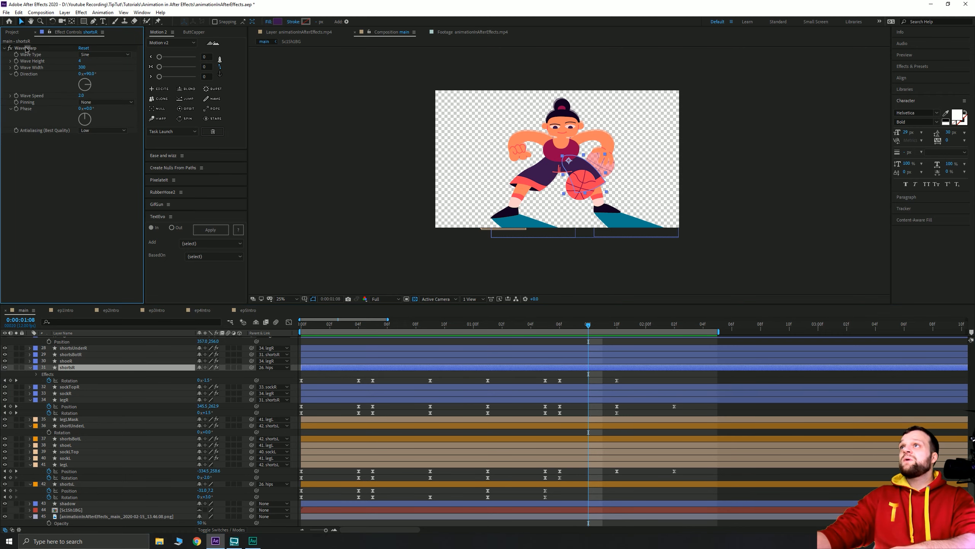
{"action": "left_click", "coordinate": [68, 486]}
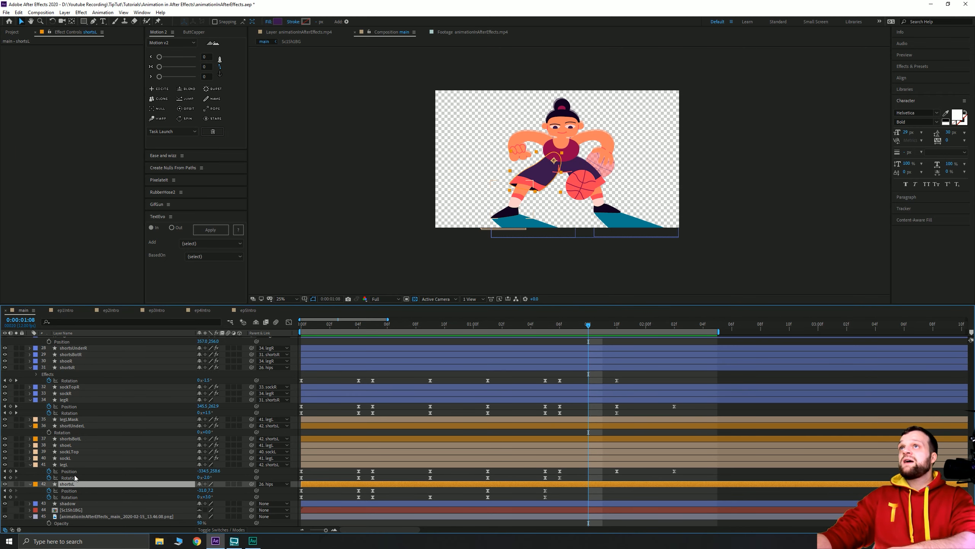
{"action": "key", "text": "ctrl+v"}
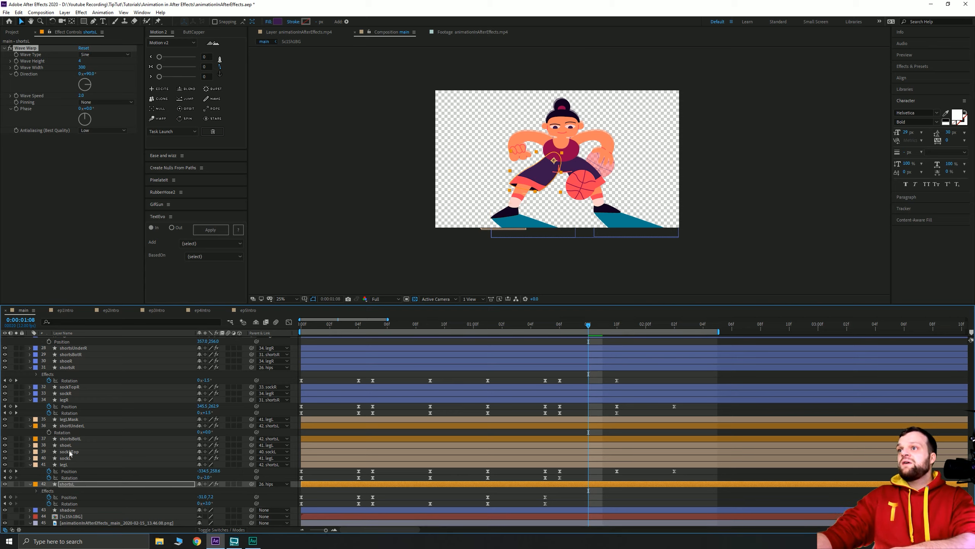
{"action": "left_click", "coordinate": [69, 439]}
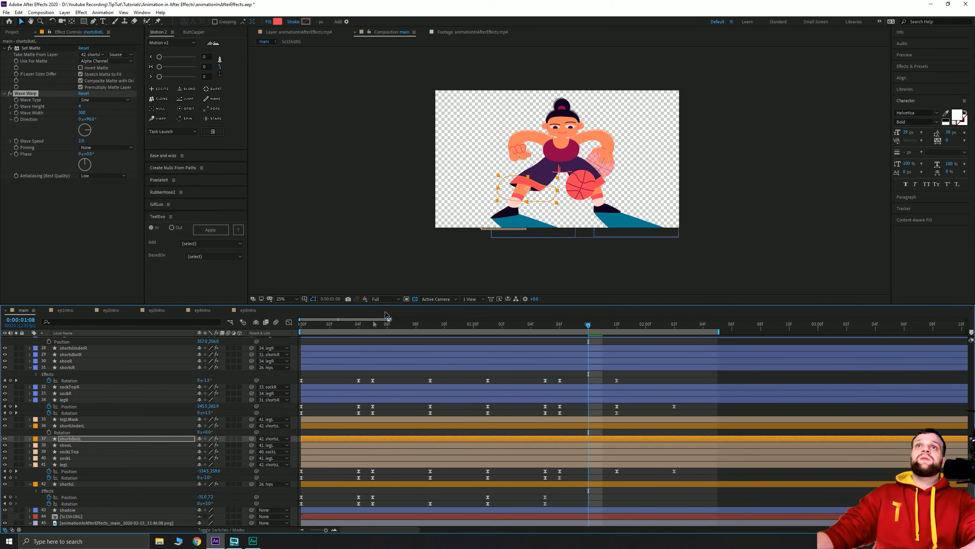
- Play the loop from 0:00:00:00 and examine the movement of both shorts legs up close and at full-character view
{"action": "left_click_drag", "start_coordinate": [311, 326], "coordinate": [268, 326]}
{"action": "key", "text": "space"}
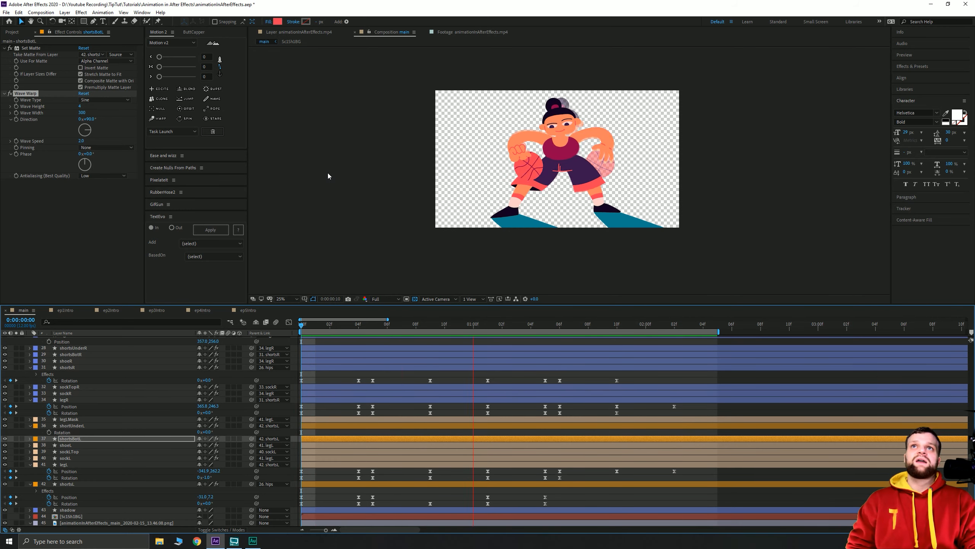
{"action": "scroll", "coordinate": [505, 198], "scroll_direction": "up", "scroll_amount": 3}
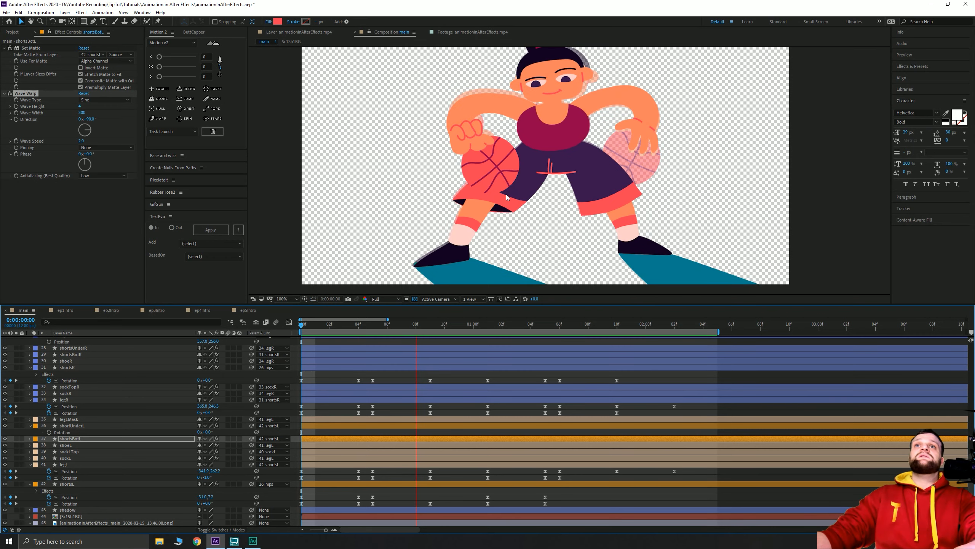
{"action": "scroll", "coordinate": [506, 194], "scroll_direction": "up", "scroll_amount": 2}
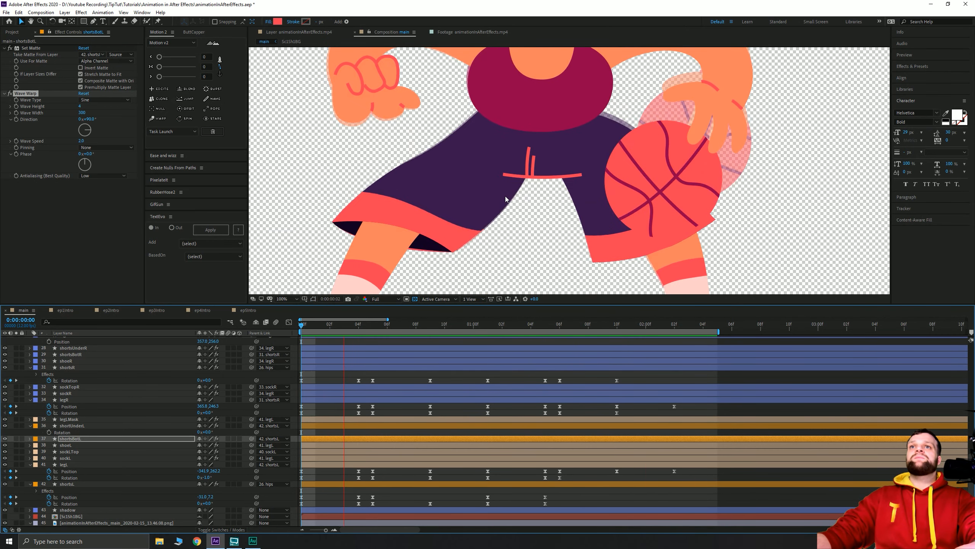
{"action": "scroll", "coordinate": [505, 198], "scroll_direction": "down", "scroll_amount": 5}
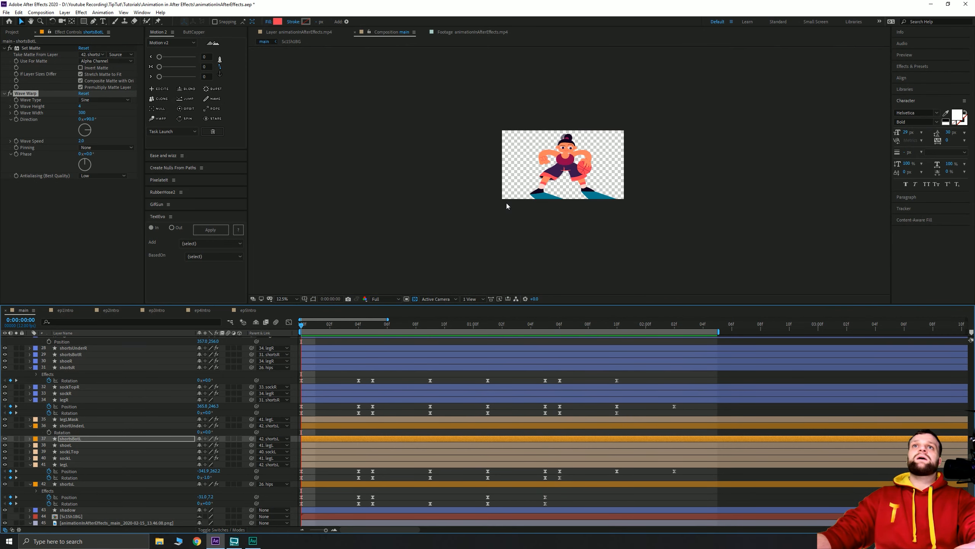
{"action": "key", "text": "space"}
{"action": "key", "text": "period"}
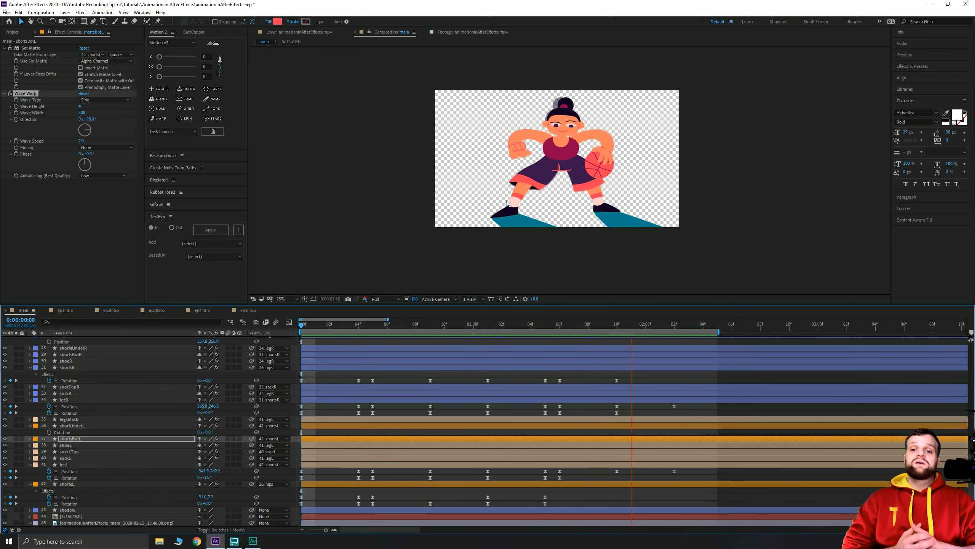